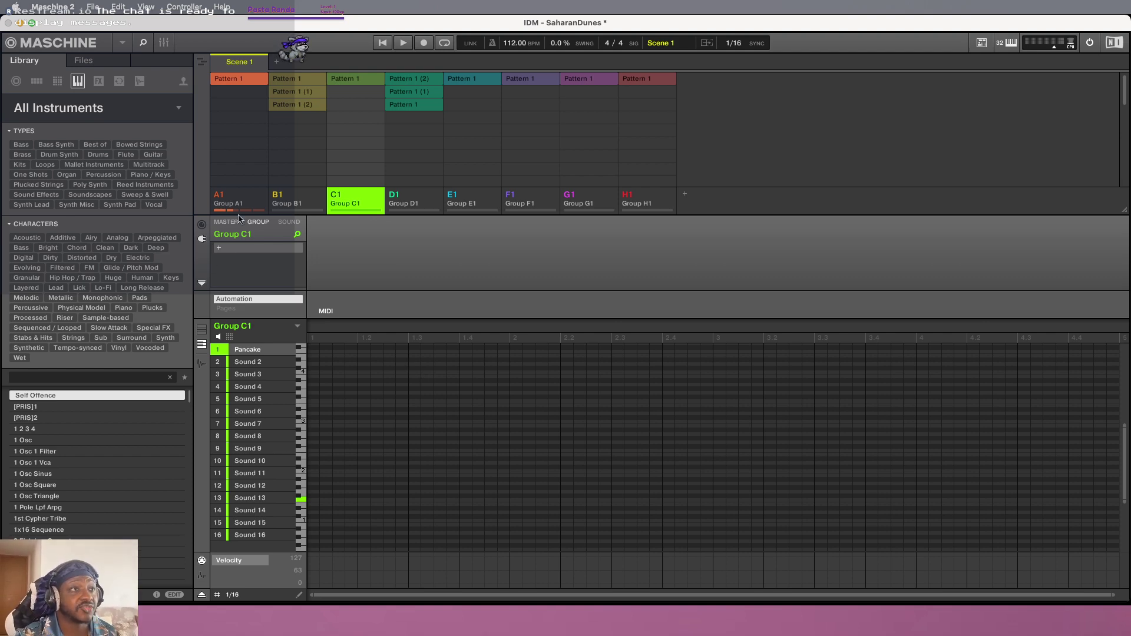
Show the sound parameters of Group A1's Recycled String and browse the instrument library's product list
click(245, 197)
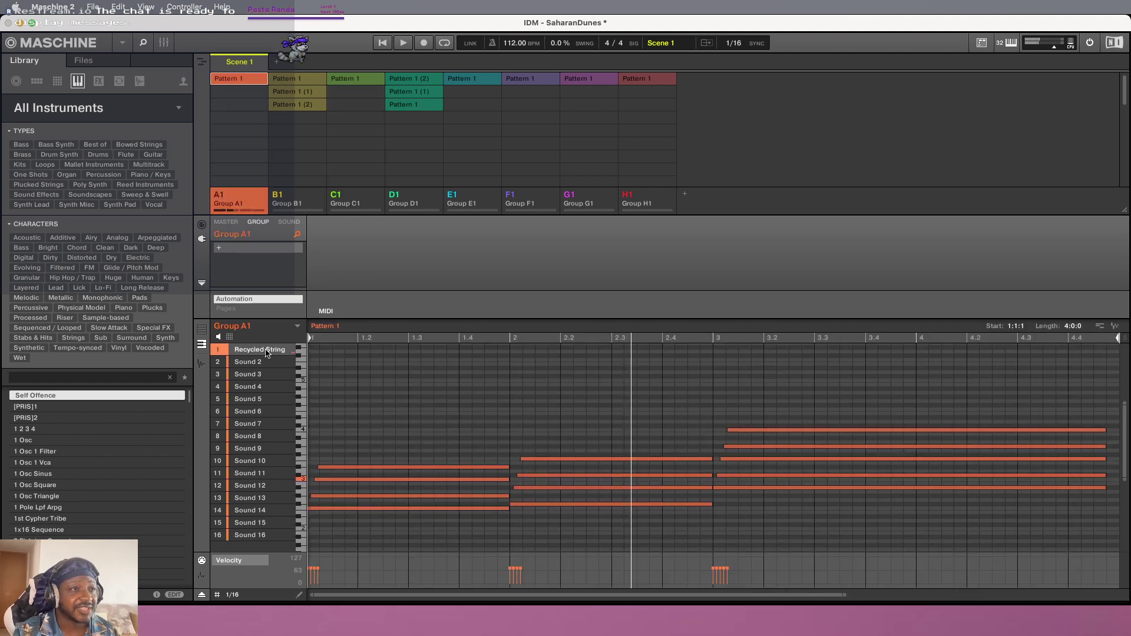
click(289, 221)
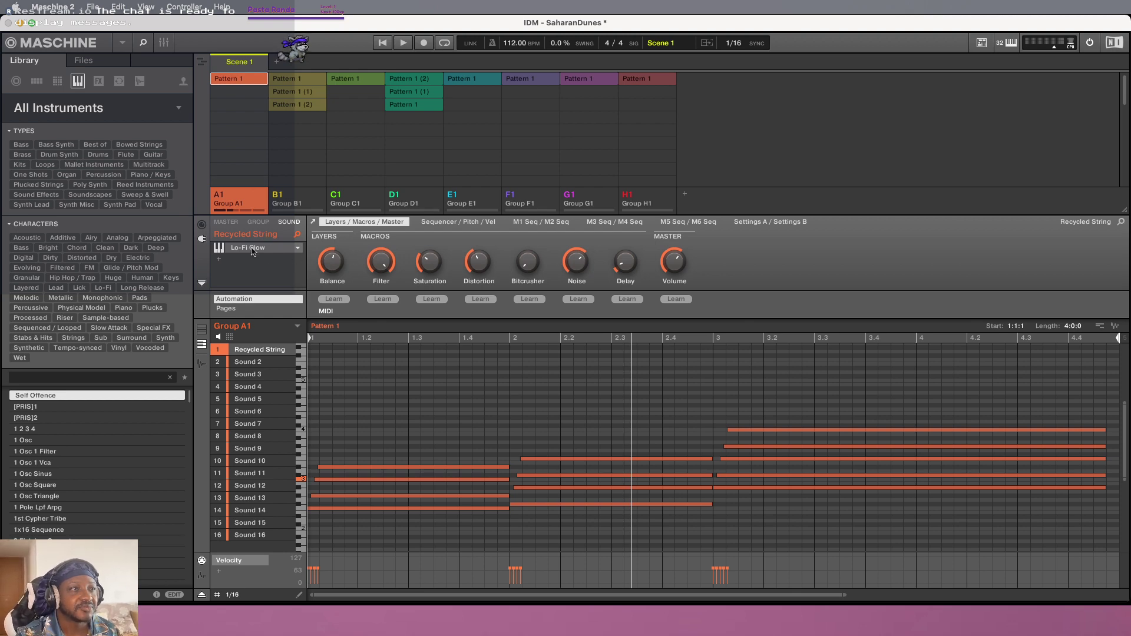
click(178, 109)
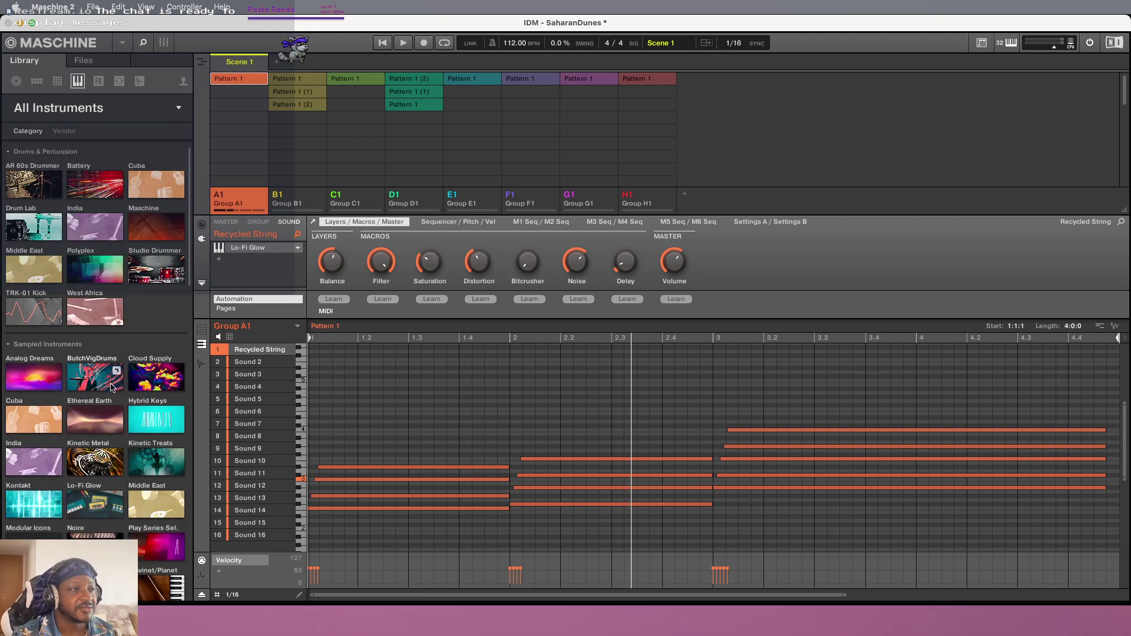
scroll(115, 386, down, 5)
scroll(115, 386, up, 5)
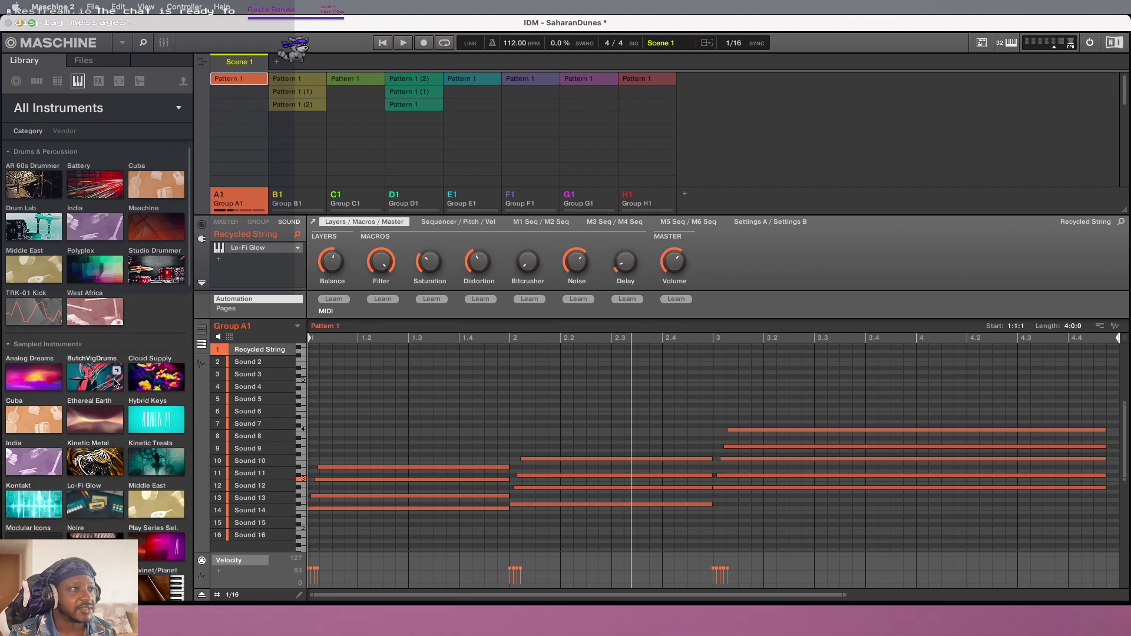
scroll(115, 382, down, 3)
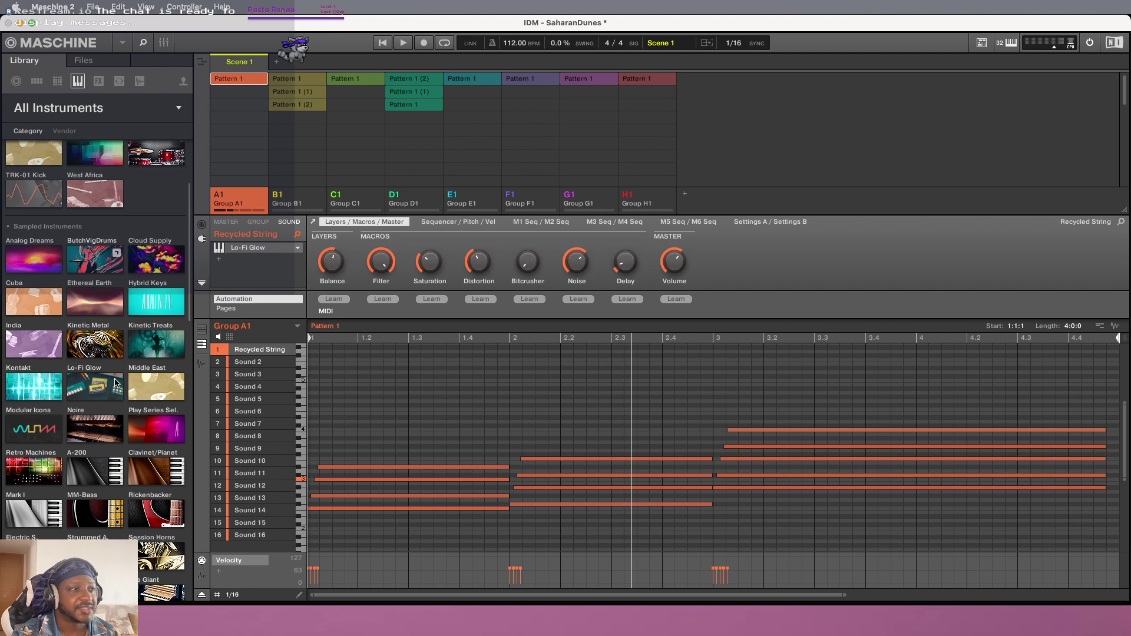
scroll(115, 382, down, 2)
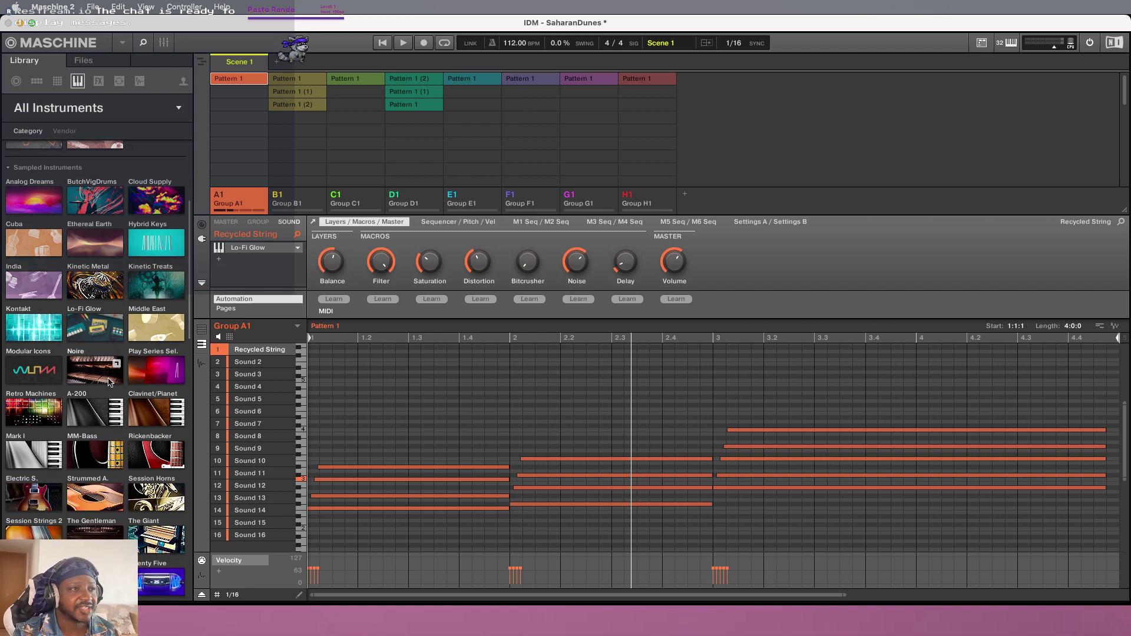
scroll(125, 482, down, 1)
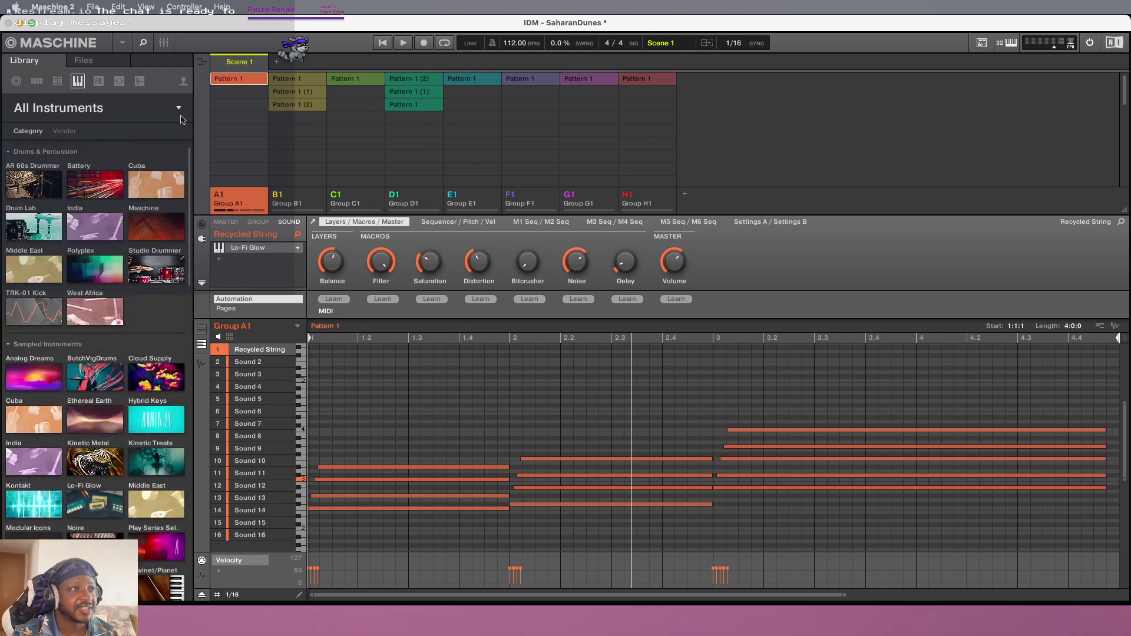
click(180, 109)
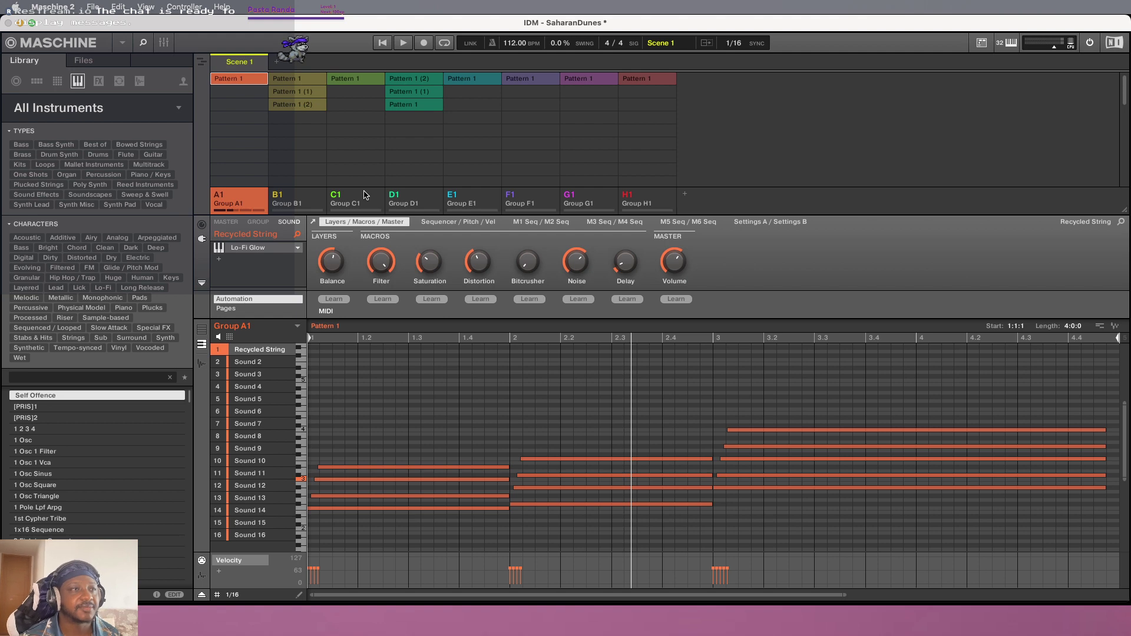
Play Group A1's pattern and examine its chord notes through to the pattern's end
key(space)
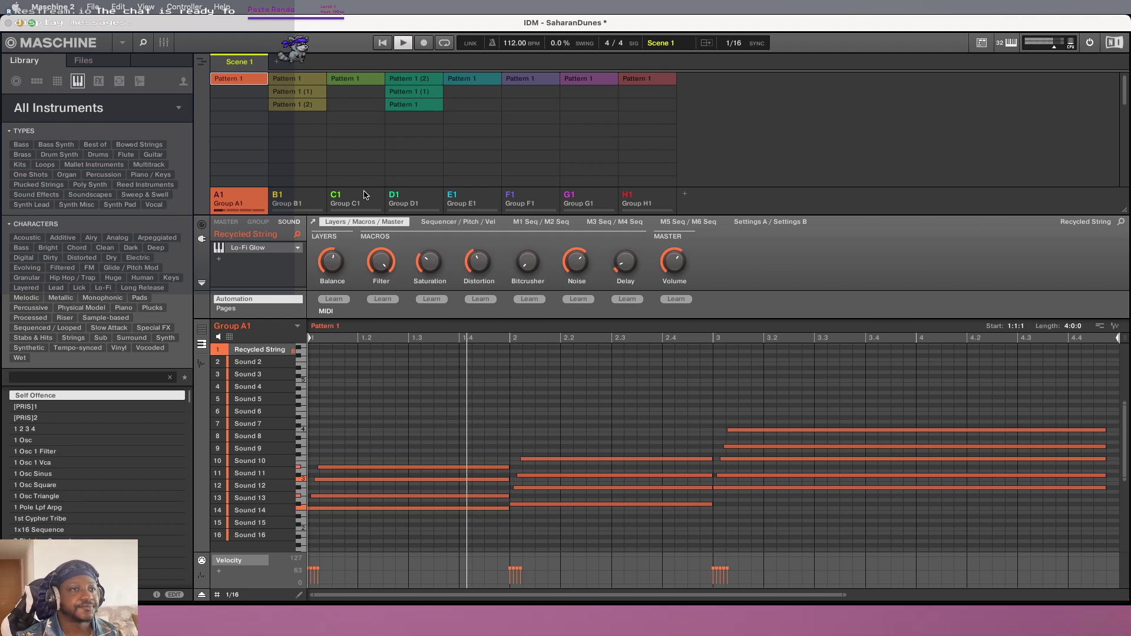
scroll(448, 459, down, 1)
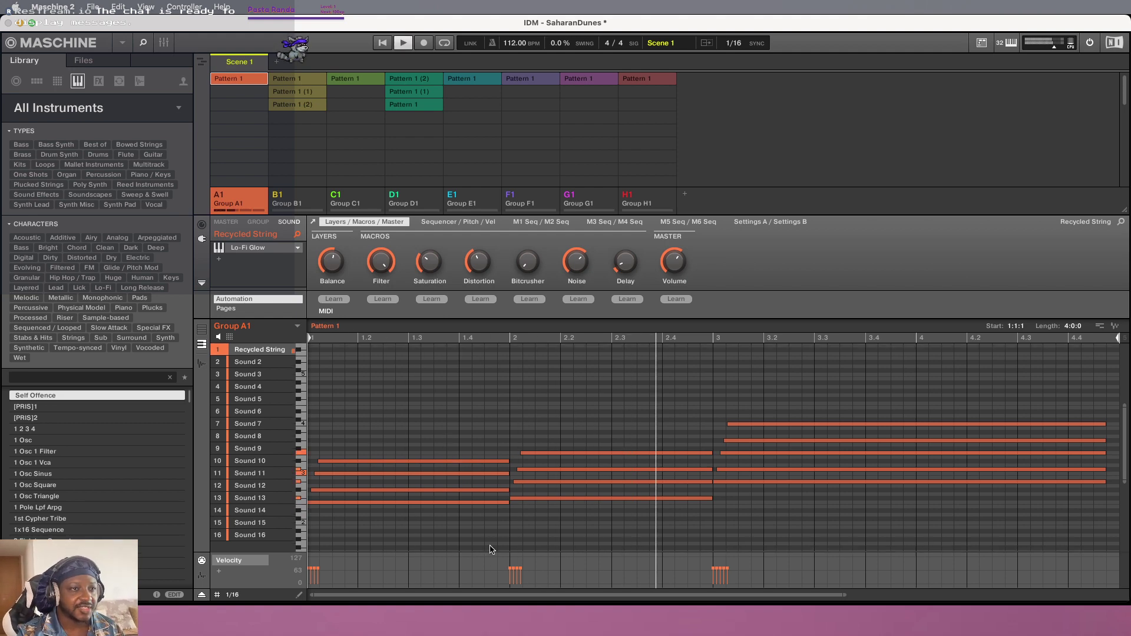
scroll(489, 549, right, 5)
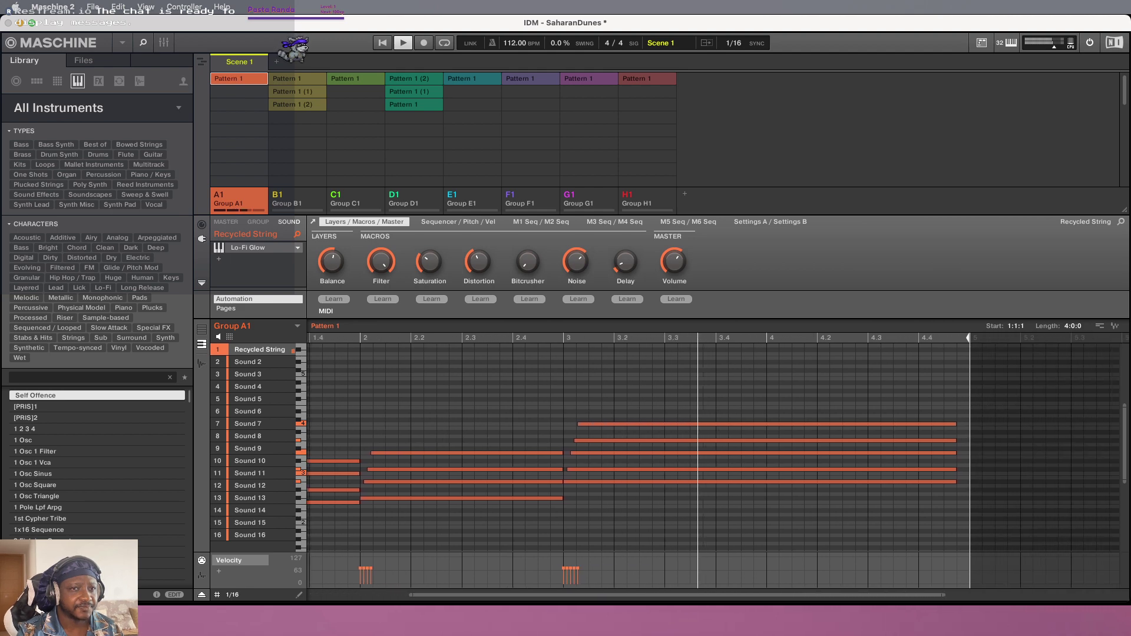
scroll(517, 590, left, 3)
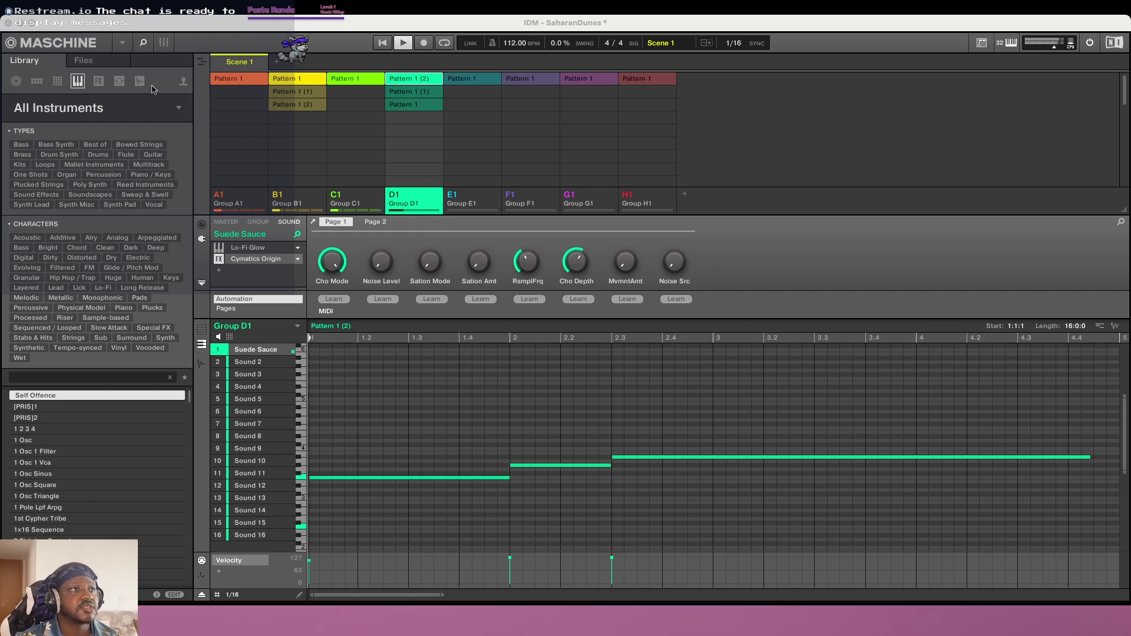
click(178, 110)
click(179, 110)
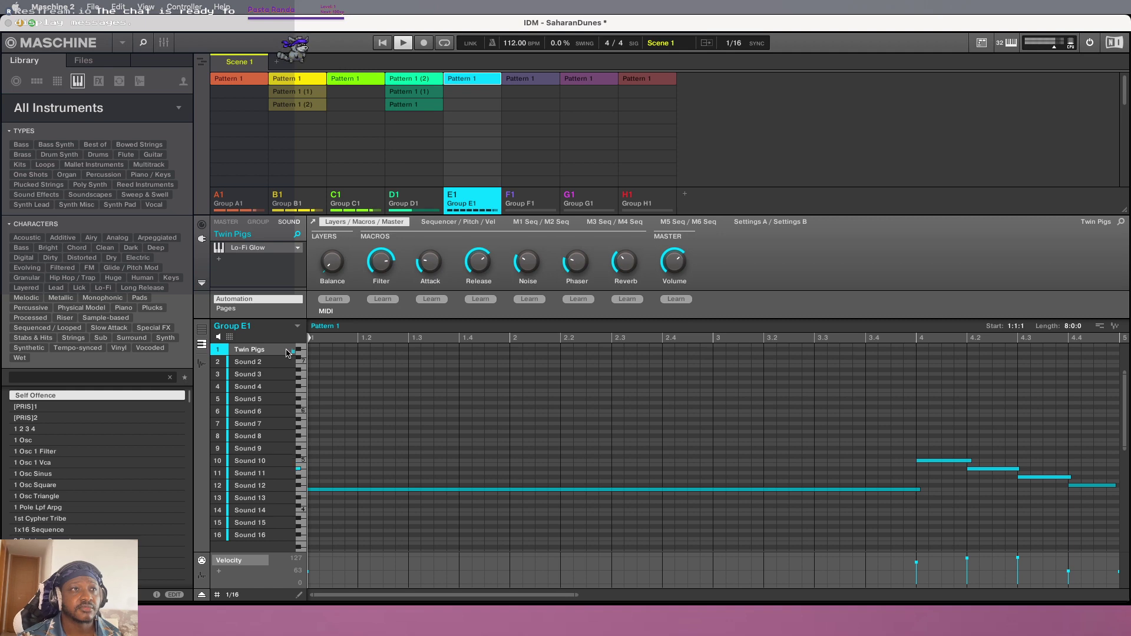
Restart playback and add the internal Maximizer effect to the Twin Pigs sound in Group E1
key(space)
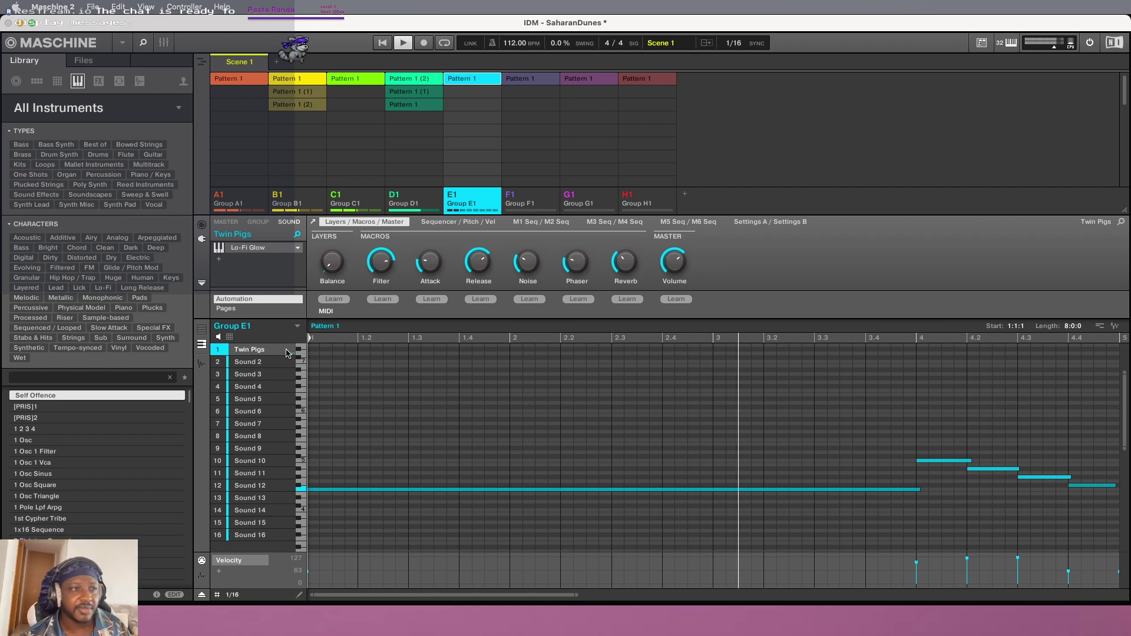
click(218, 260)
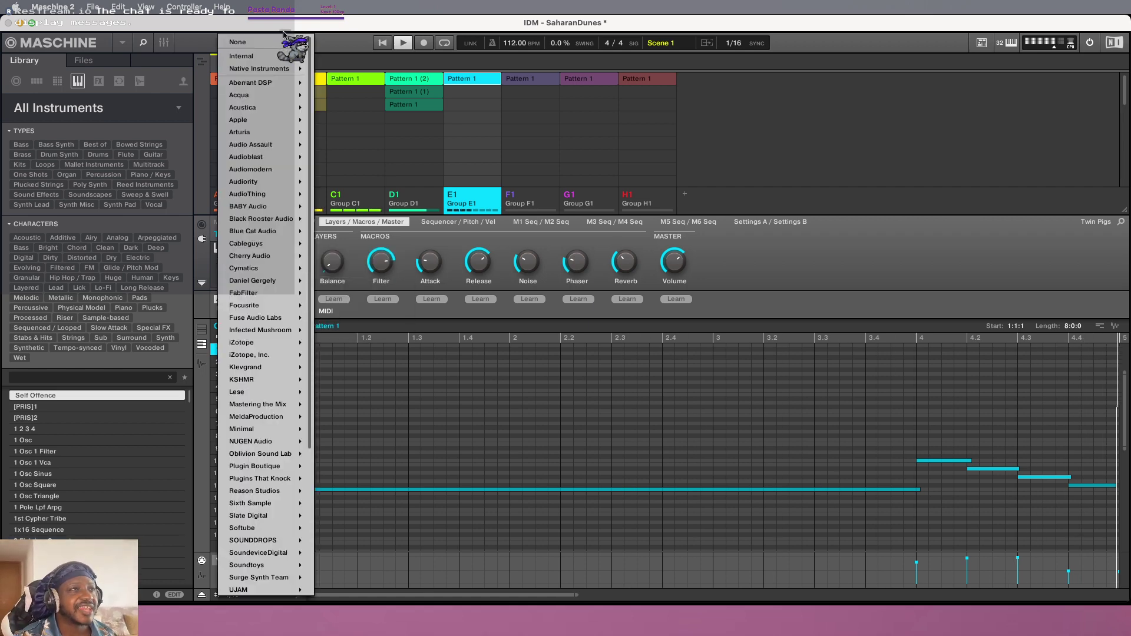
mouse_move(247, 56)
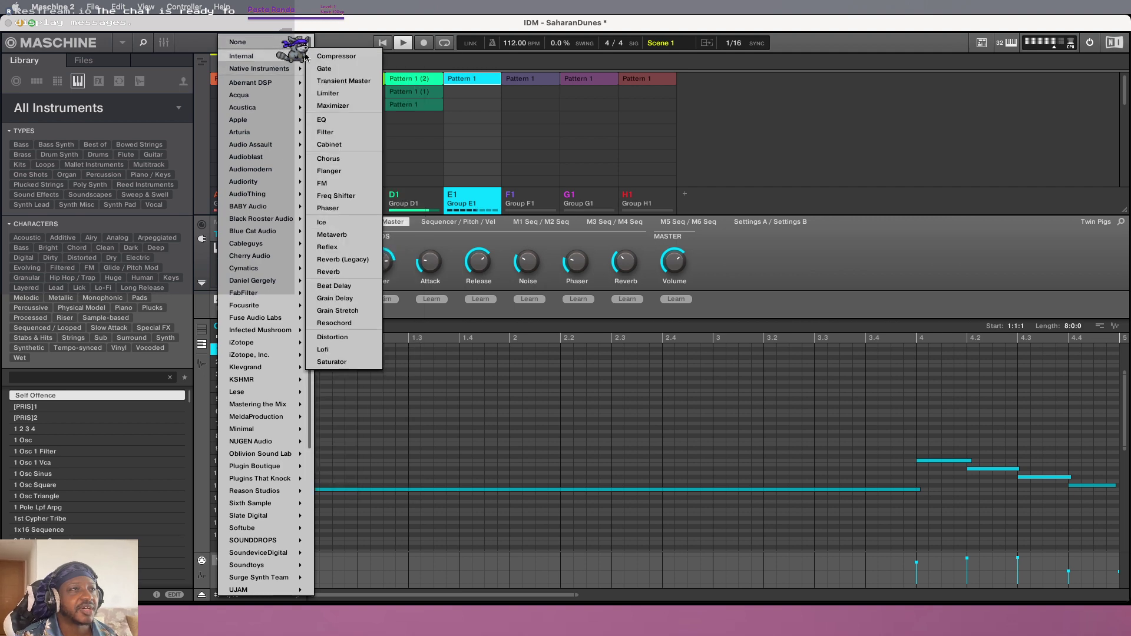
click(344, 105)
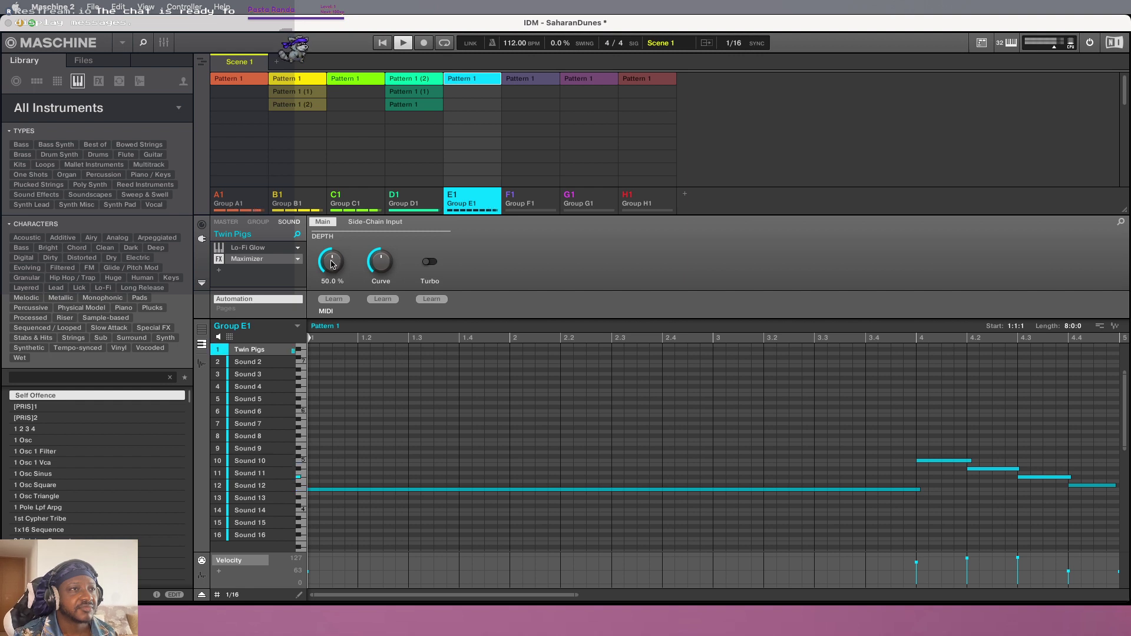
Set the Maximizer's amount to 20 % and lower its curve on the Twin Pigs sound
drag(332, 265, 331, 272)
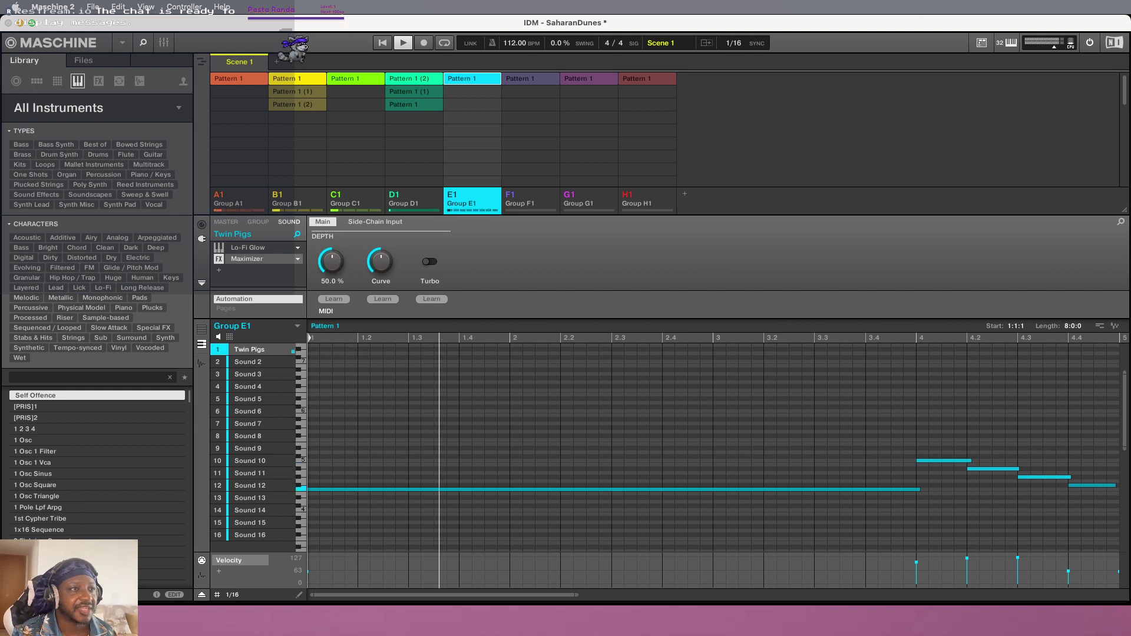
mouse_move(380, 261)
mouse_down()
mouse_move(332, 275)
mouse_move(380, 266)
mouse_up()
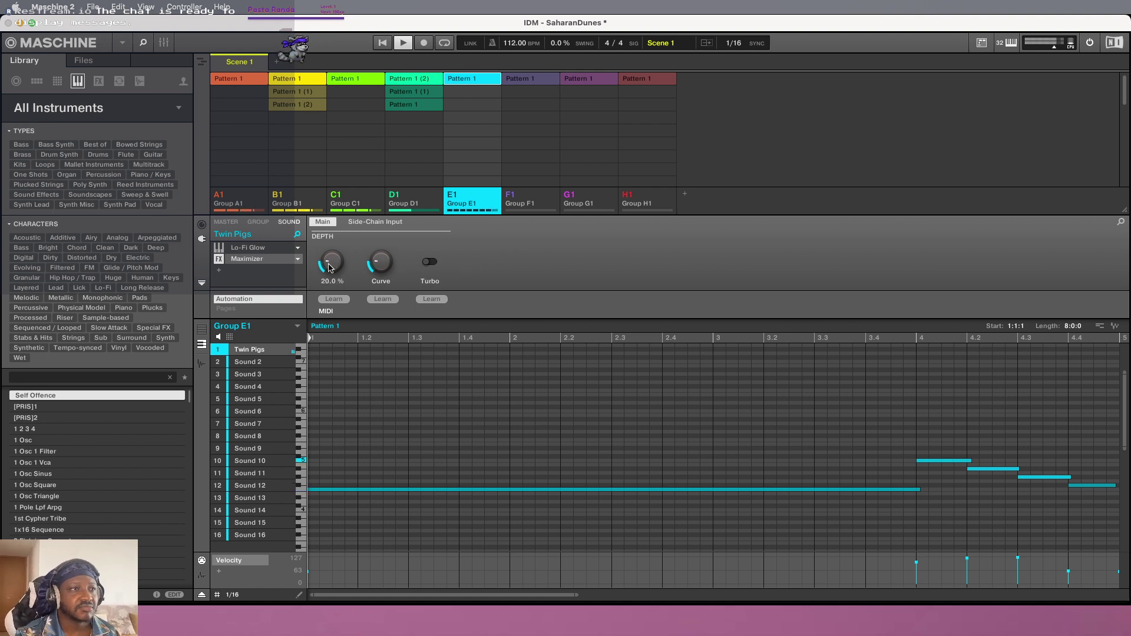
drag(332, 263, 383, 256)
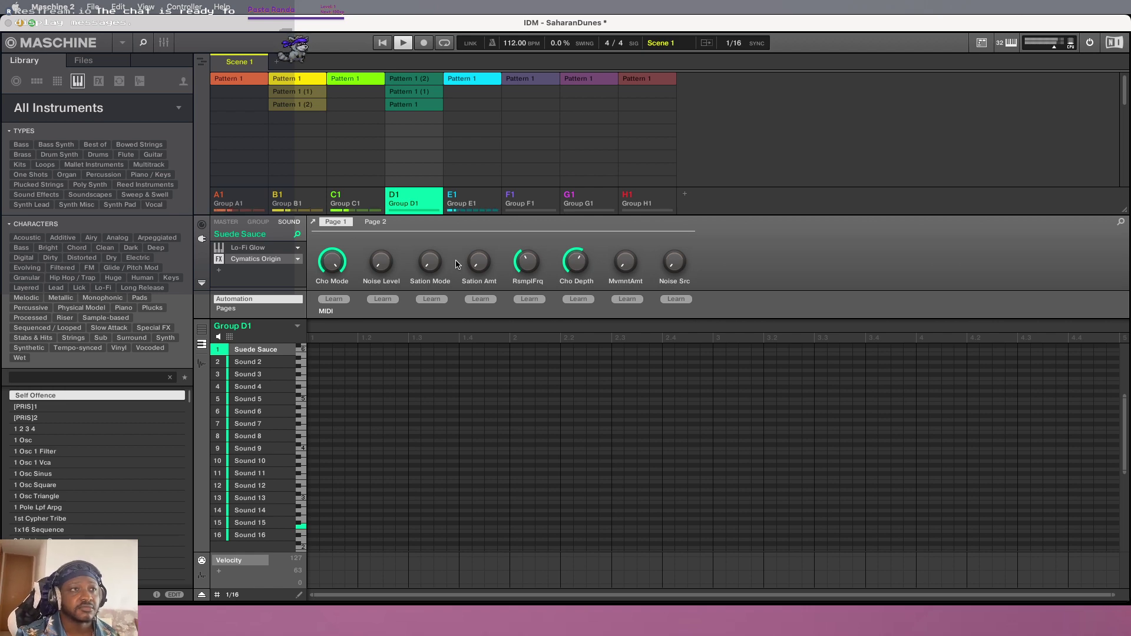
Solo Group E1 to hear it alone and unsolo it again
shift+right_click(453, 198)
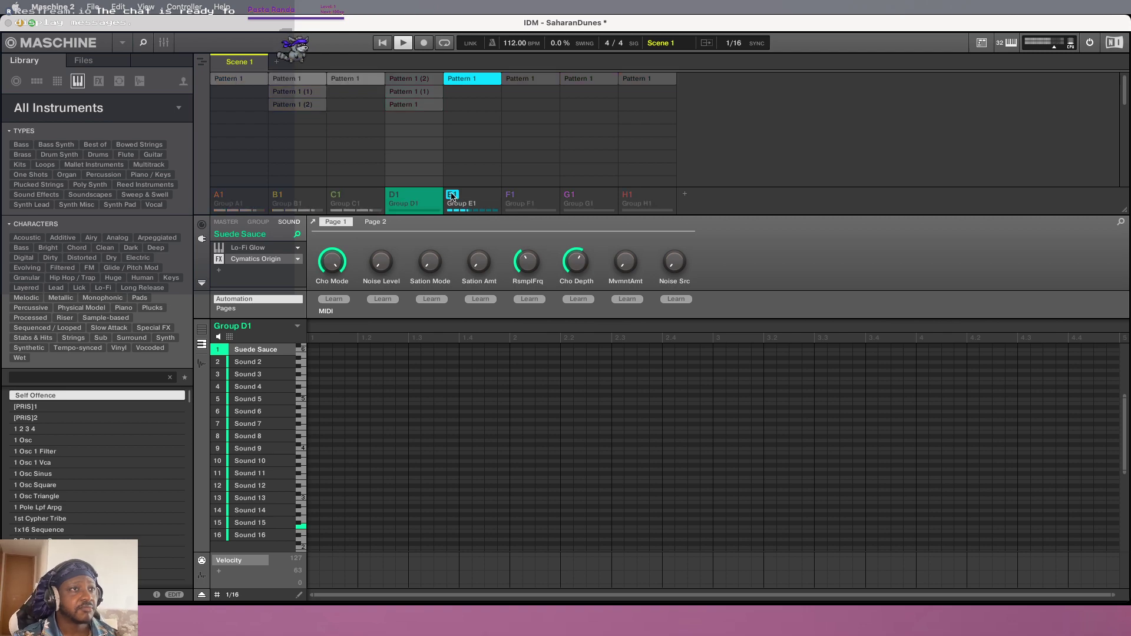
shift+right_click(452, 196)
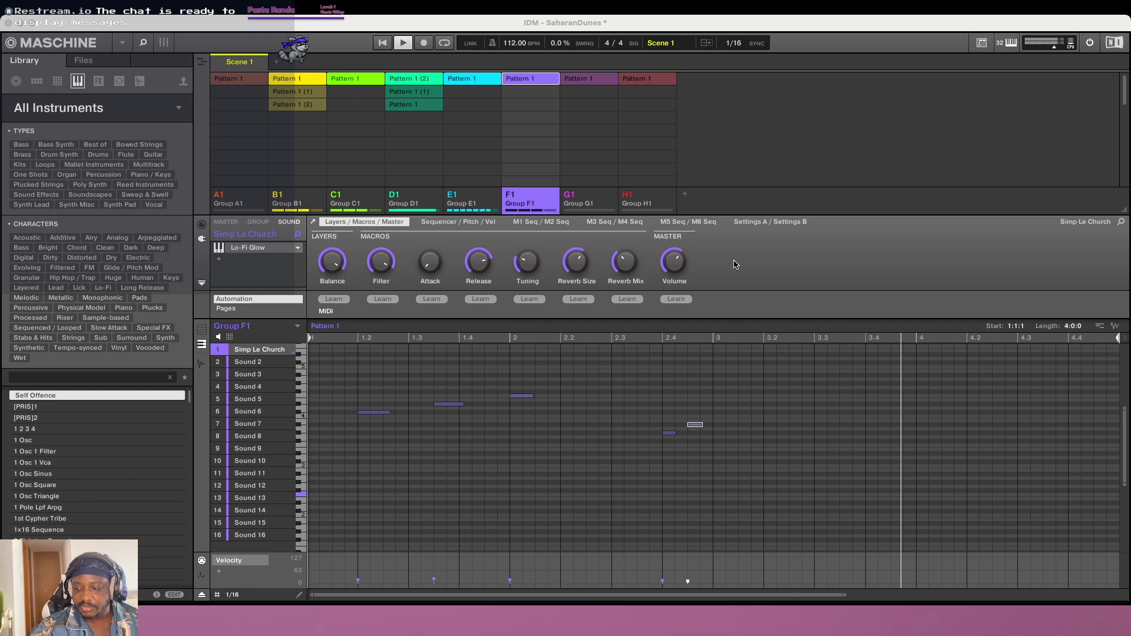
key(Left)
key(Left)
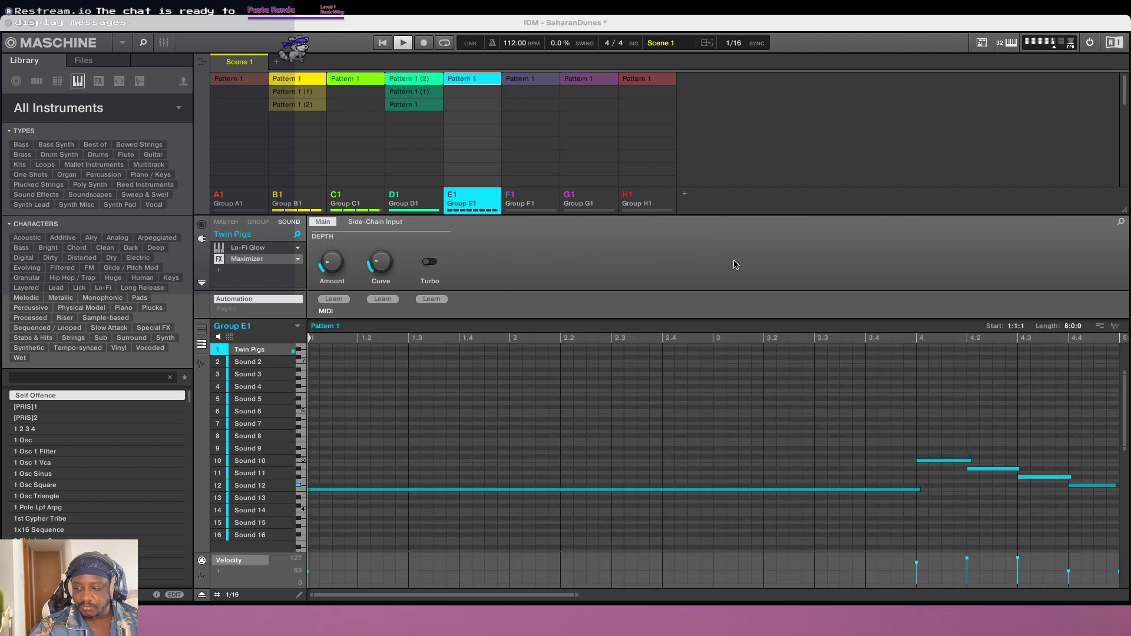
key(Right)
key(Right)
key(Right)
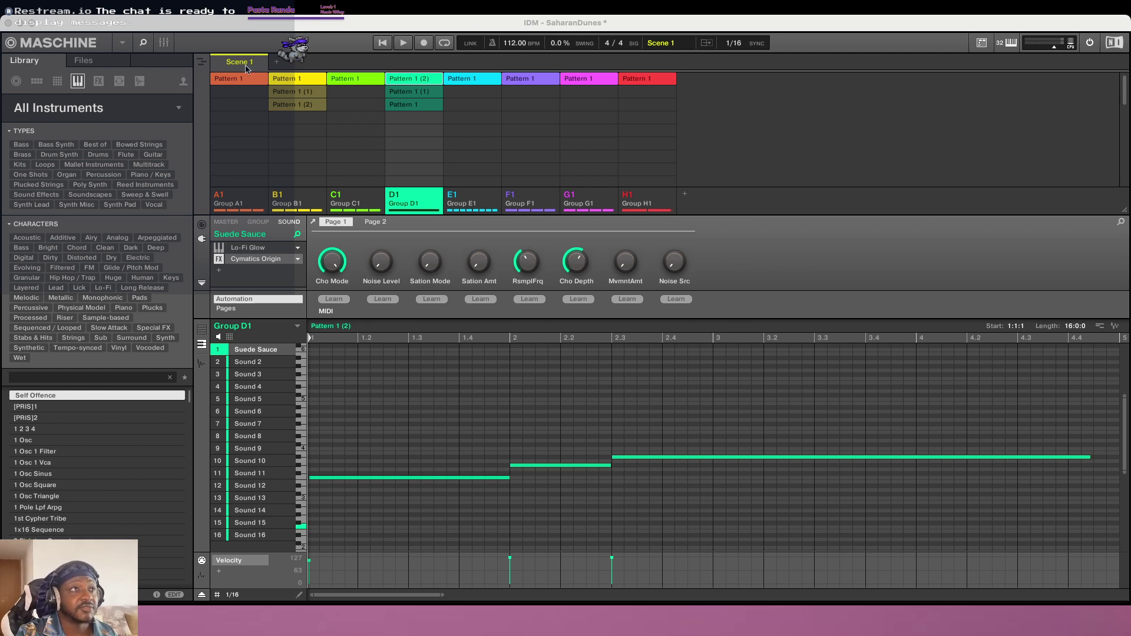
click(201, 61)
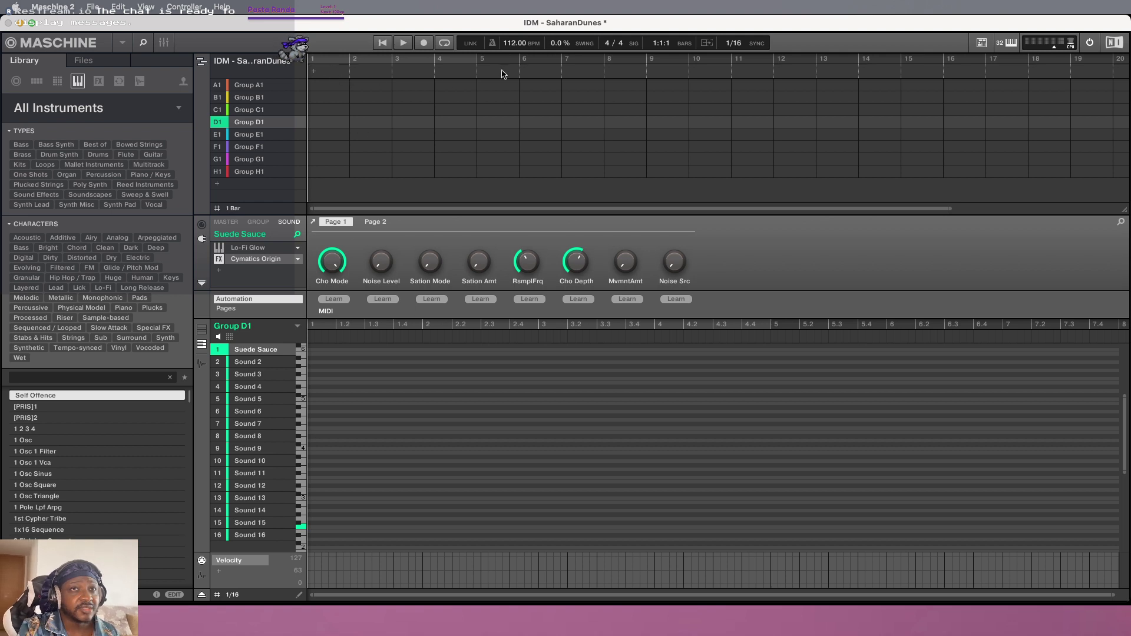
right_click(315, 76)
mouse_move(346, 96)
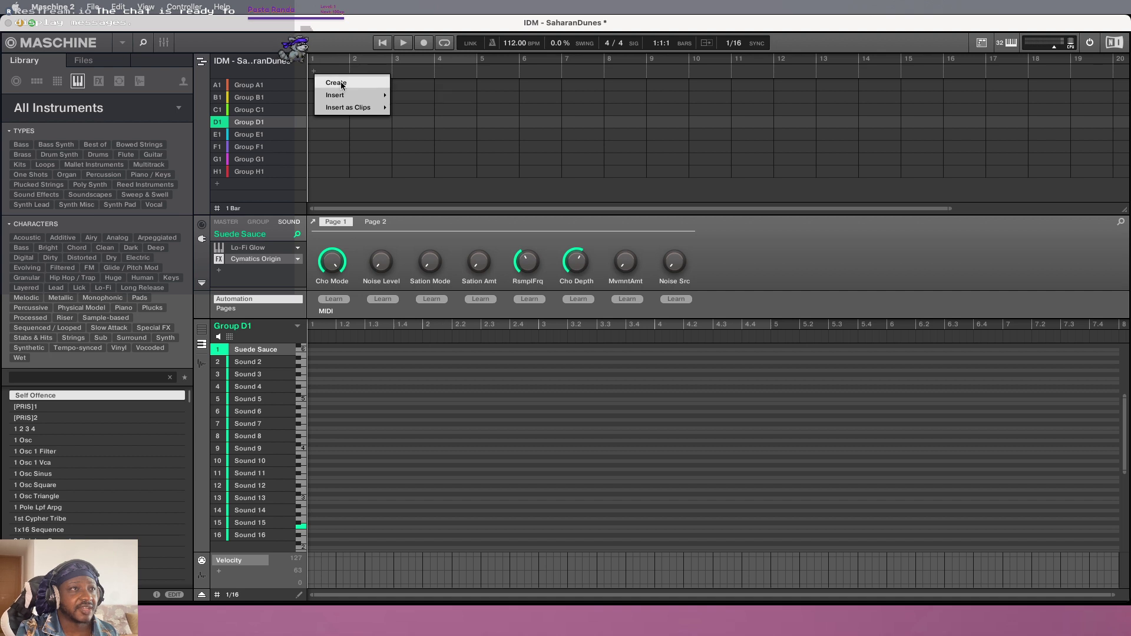
click(311, 56)
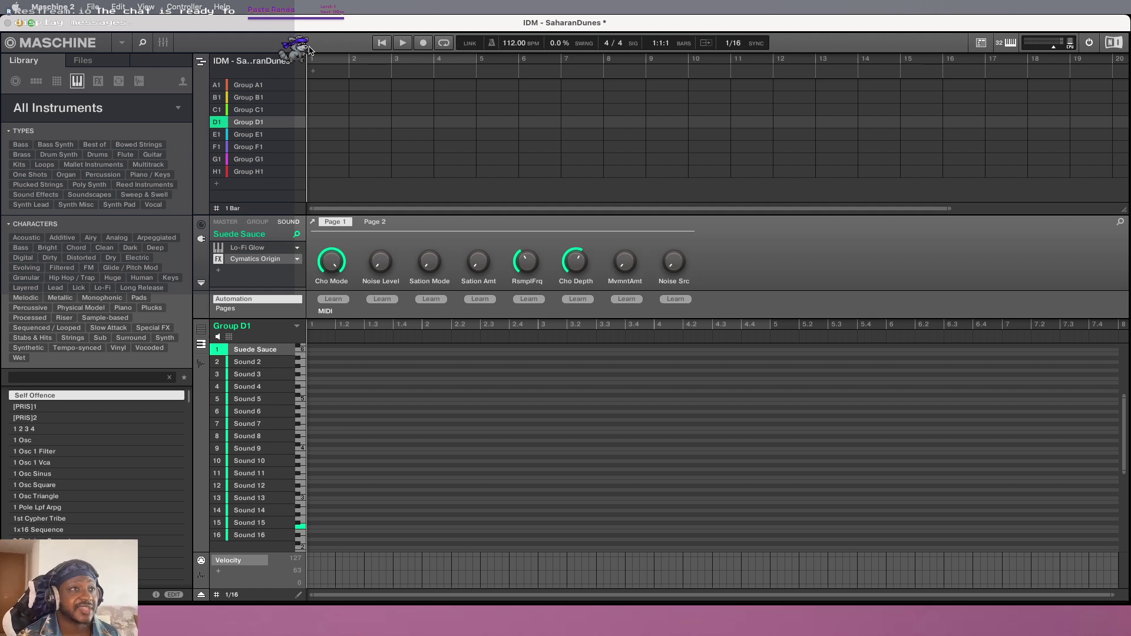
click(202, 65)
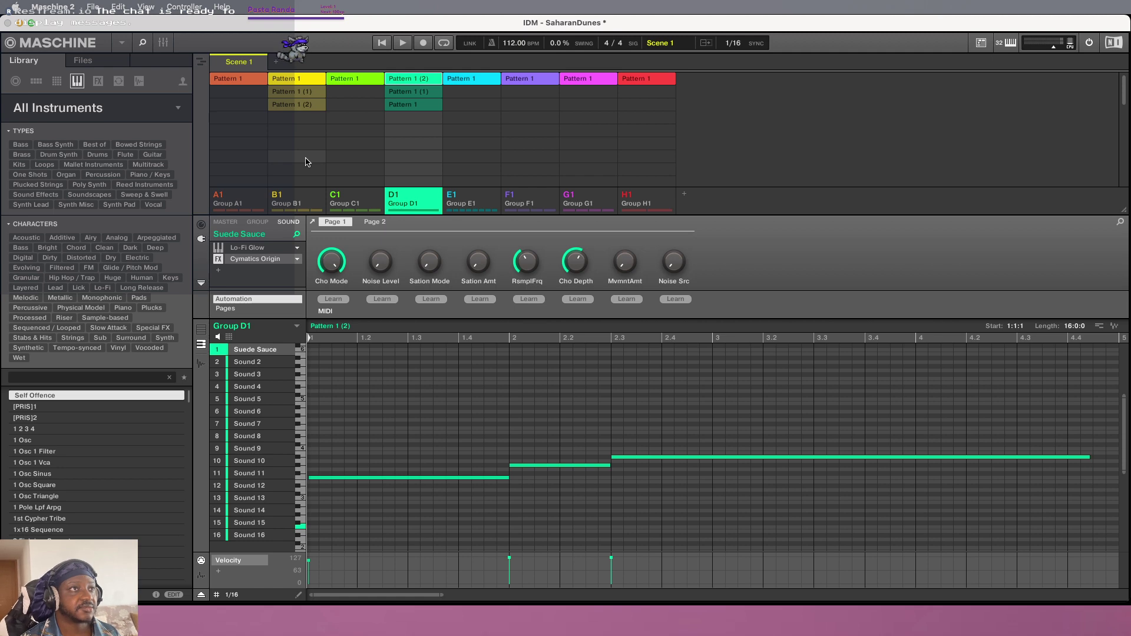
Play Scene 1 and deactivate the active patterns of groups H1 back to B1, keeping only Group A1's pattern active
key(space)
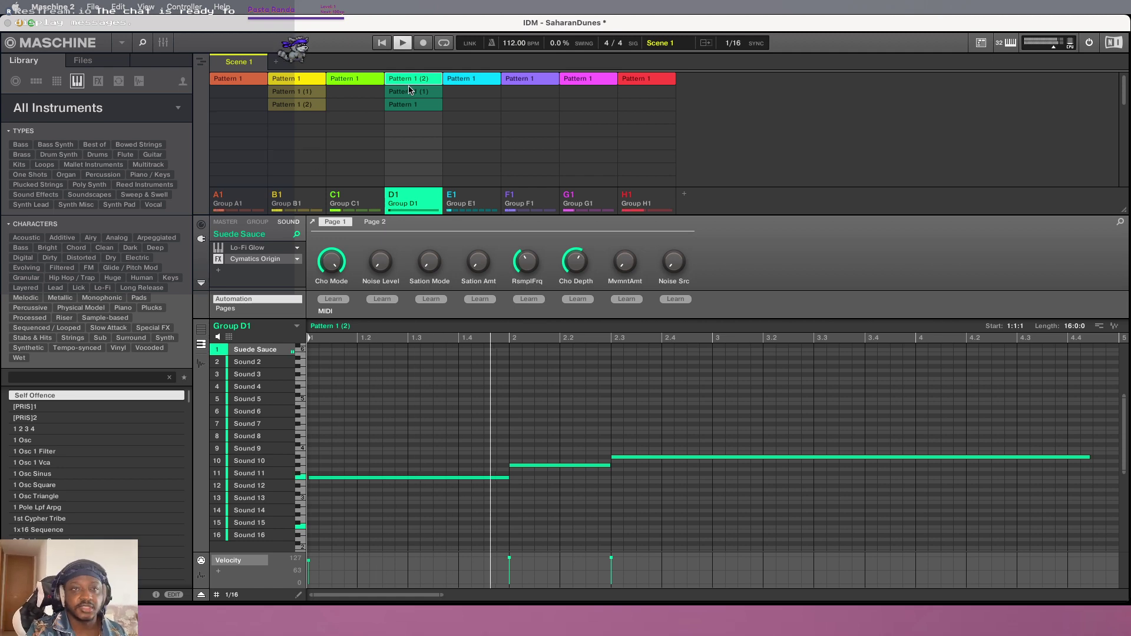
click(635, 81)
click(632, 81)
click(607, 84)
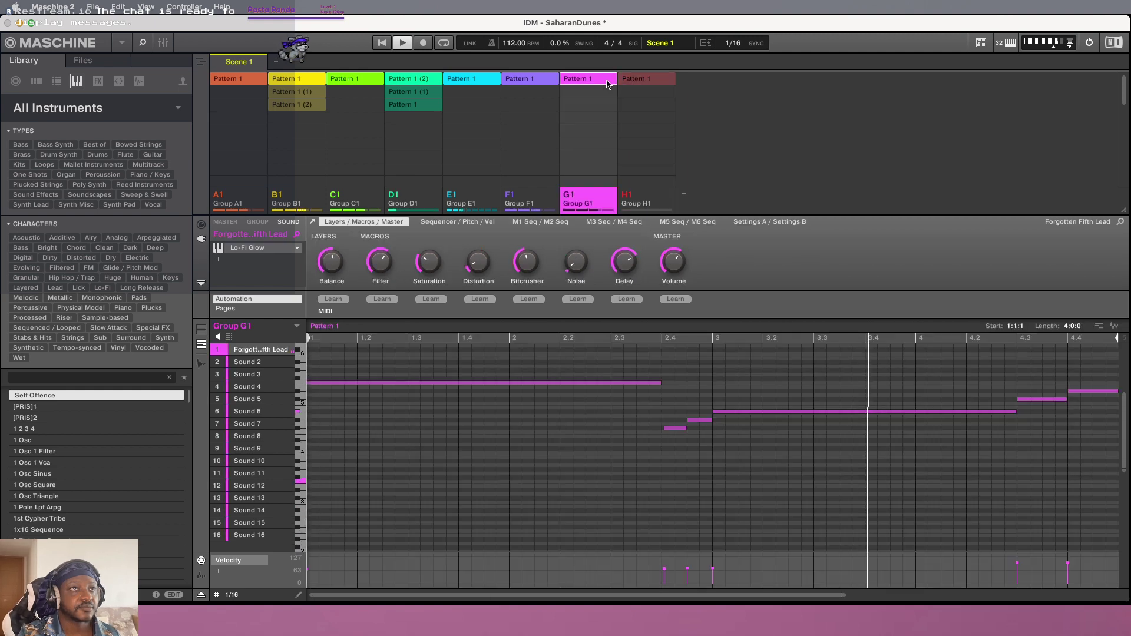
click(607, 83)
click(532, 78)
click(479, 85)
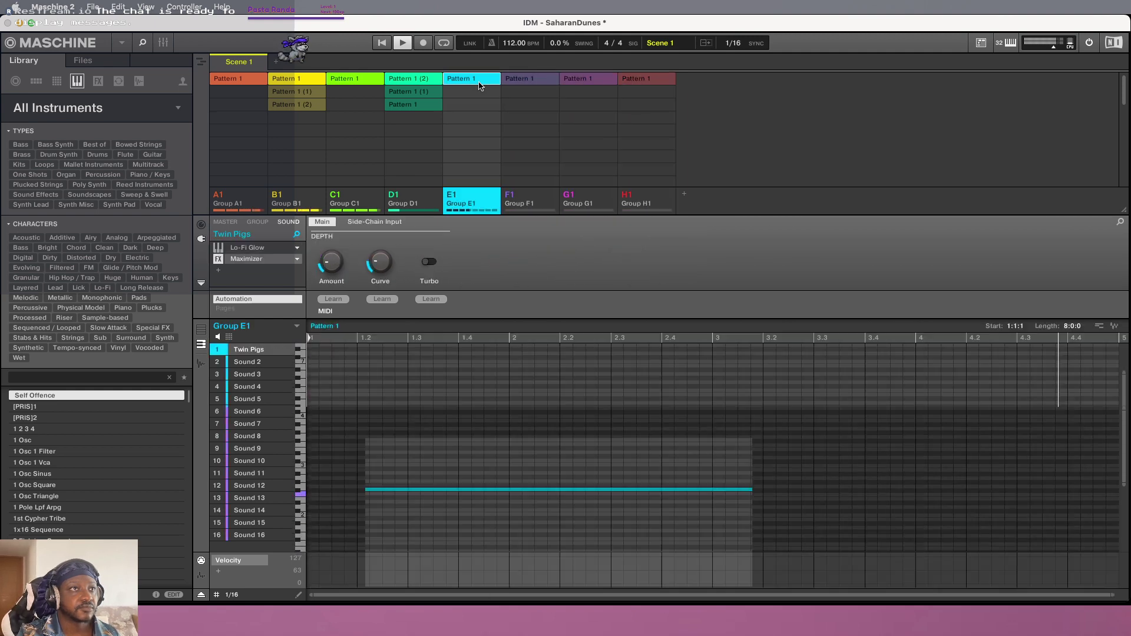
click(480, 84)
click(407, 88)
click(407, 89)
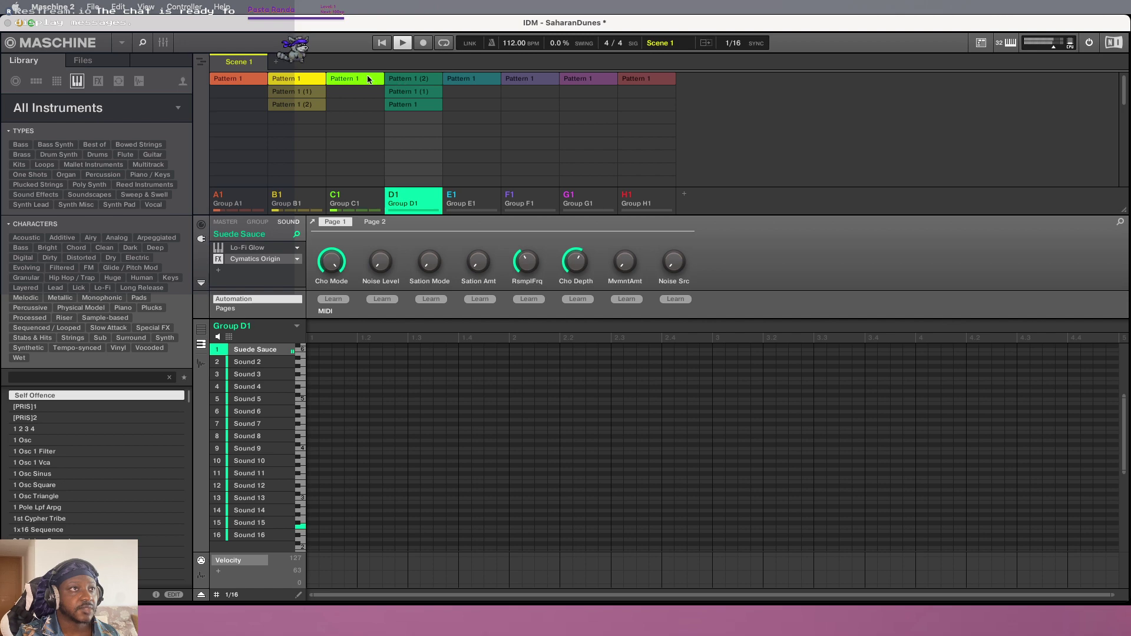
click(307, 80)
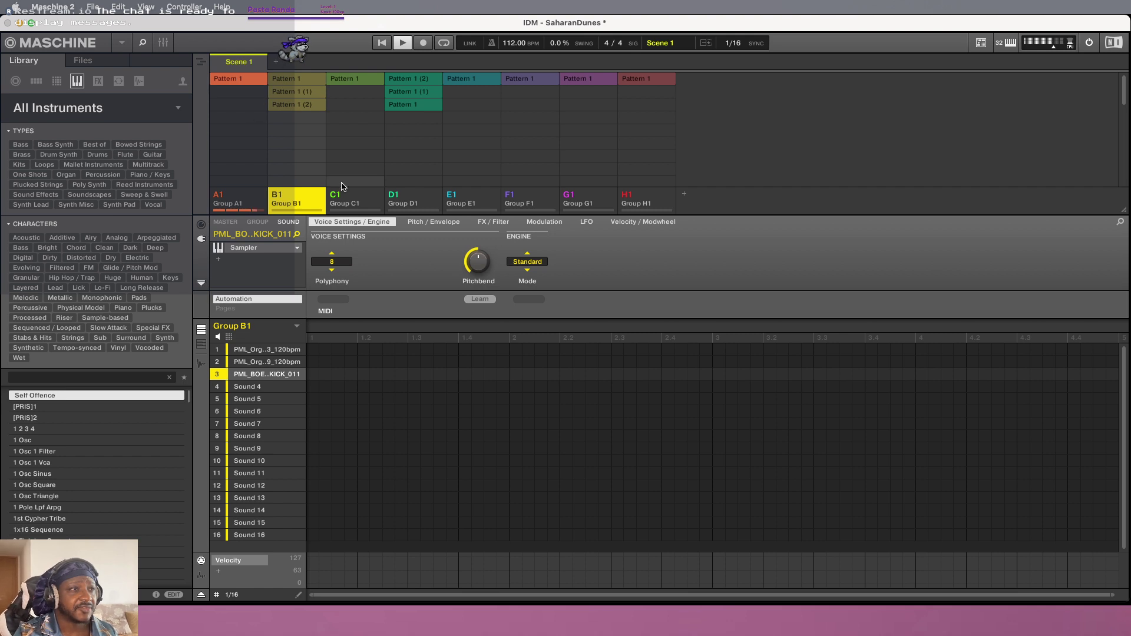
Rename Group A1 as Pads
click(243, 197)
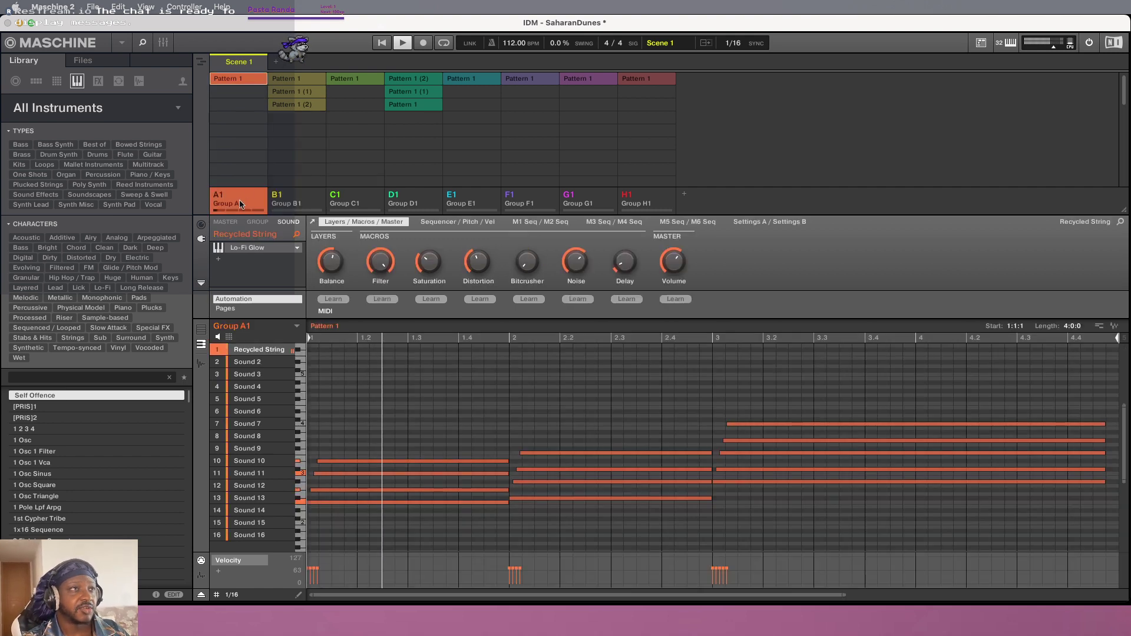
right_click(224, 207)
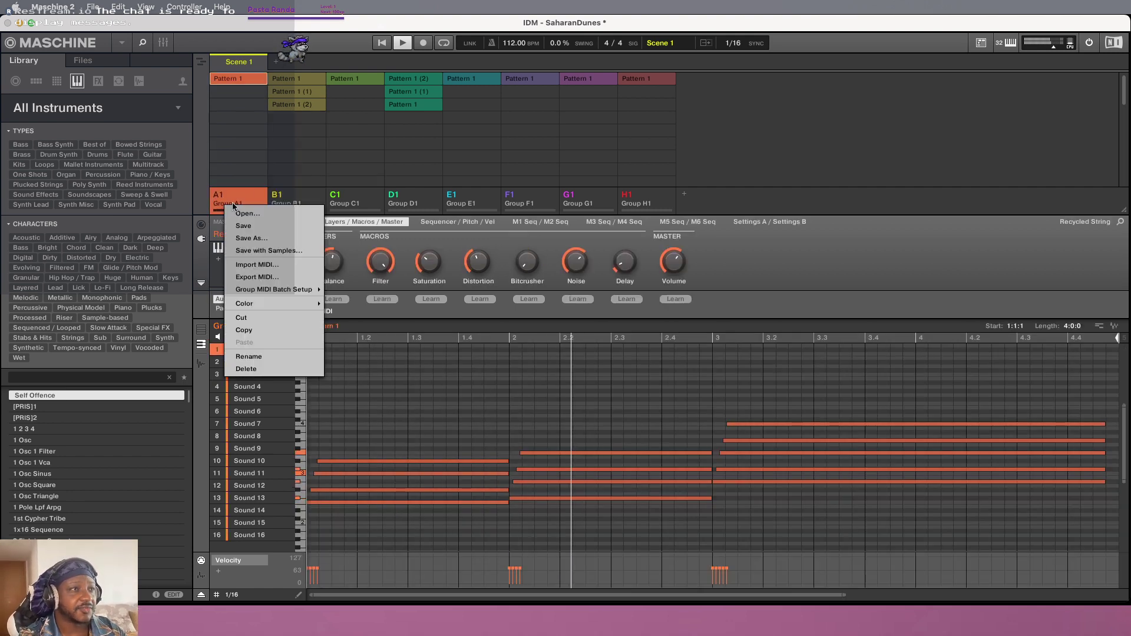
click(283, 360)
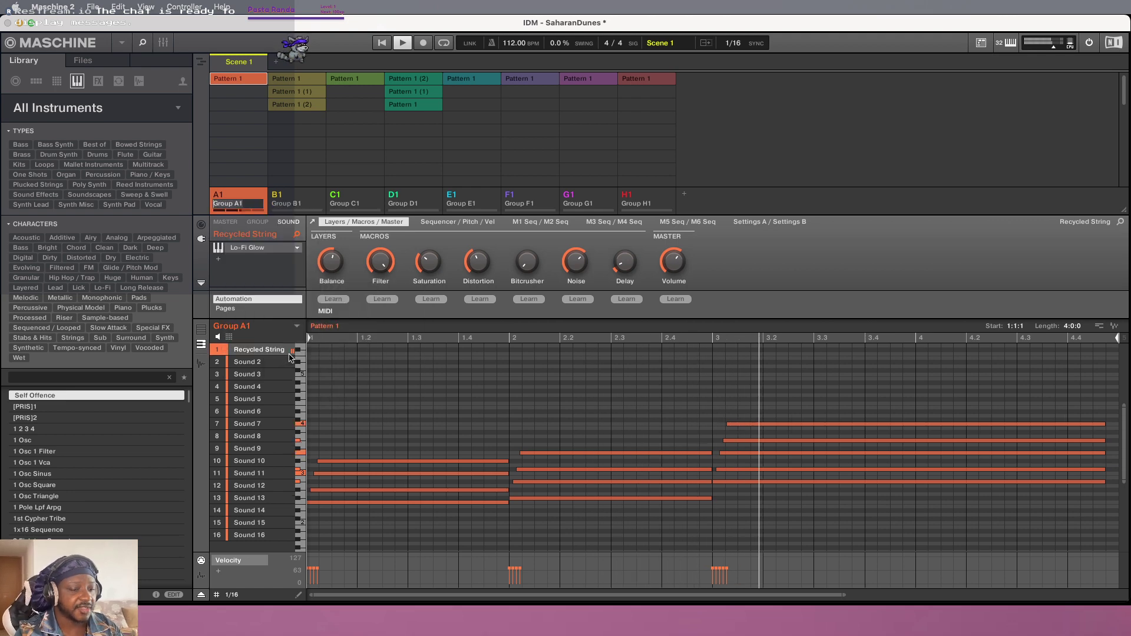
text(Pads)
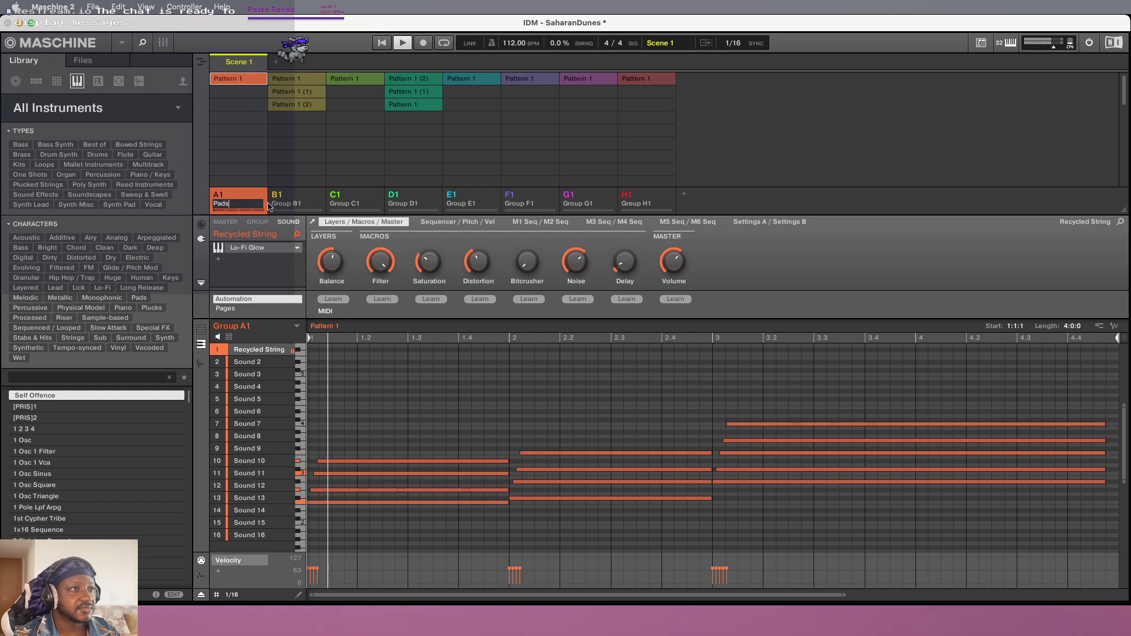
key(Return)
Rename the Pads group's pattern as Main Pads
right_click(241, 88)
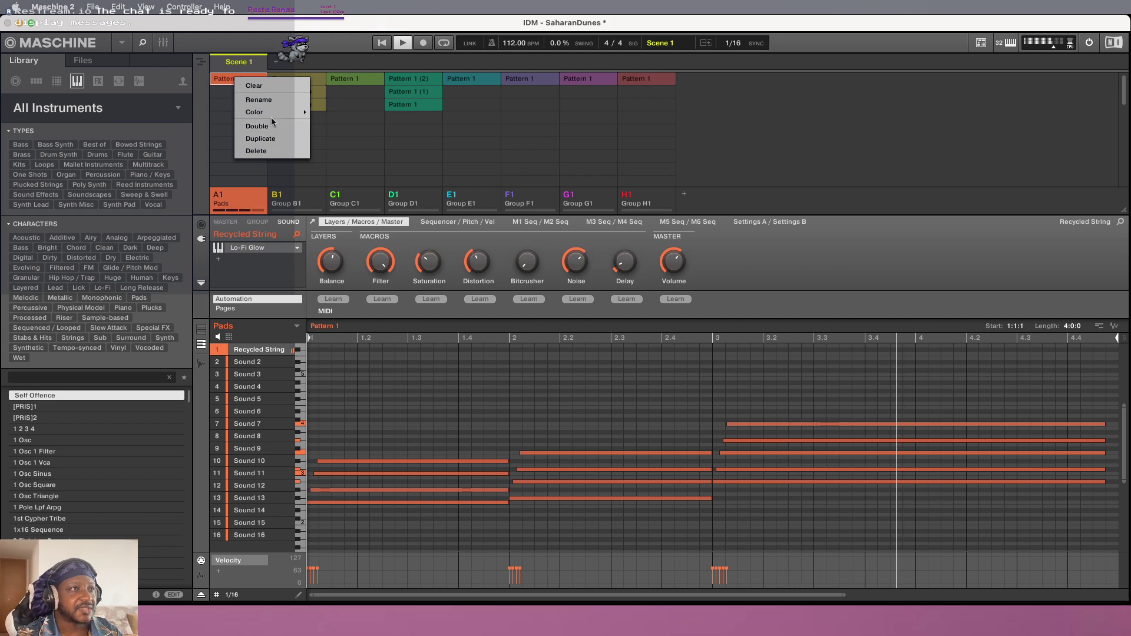
click(272, 100)
text(Ma)
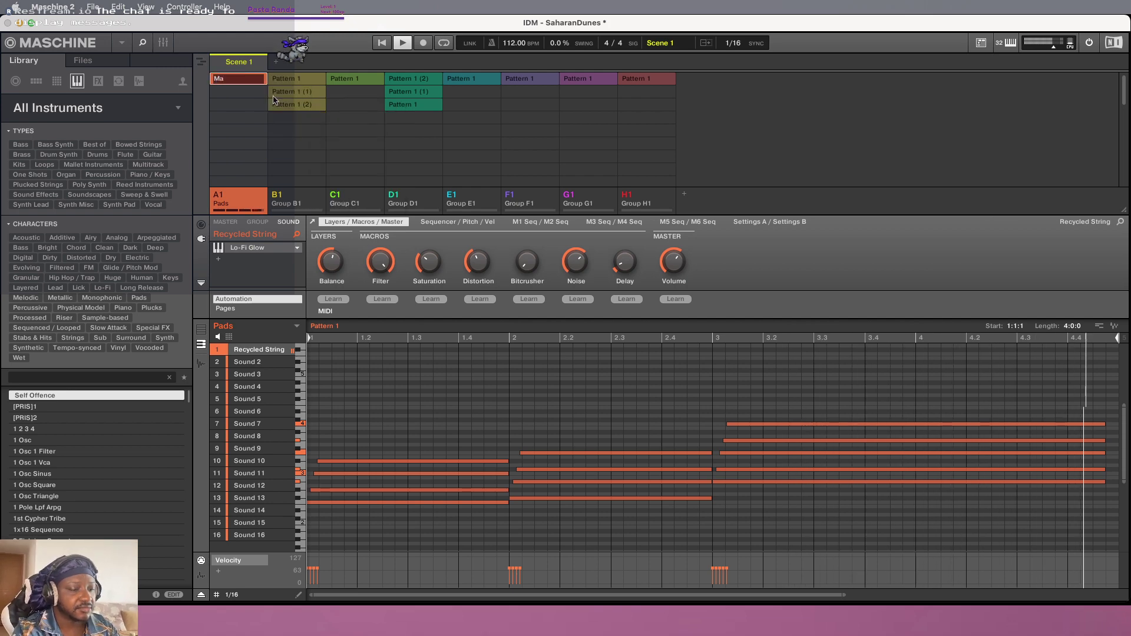
text(in Pads)
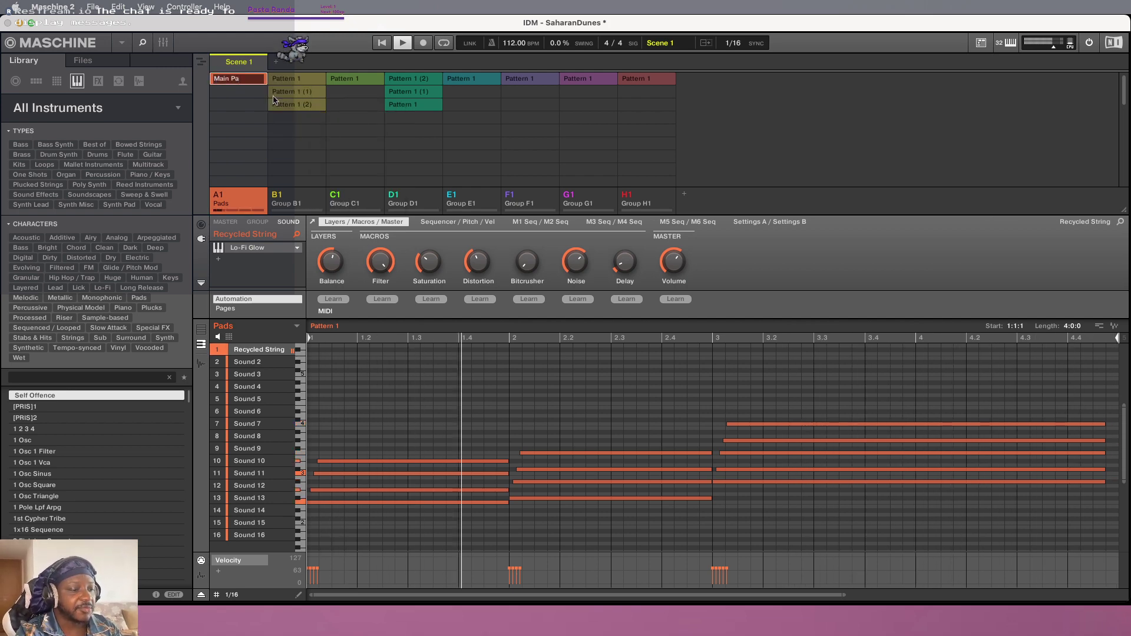
key(Return)
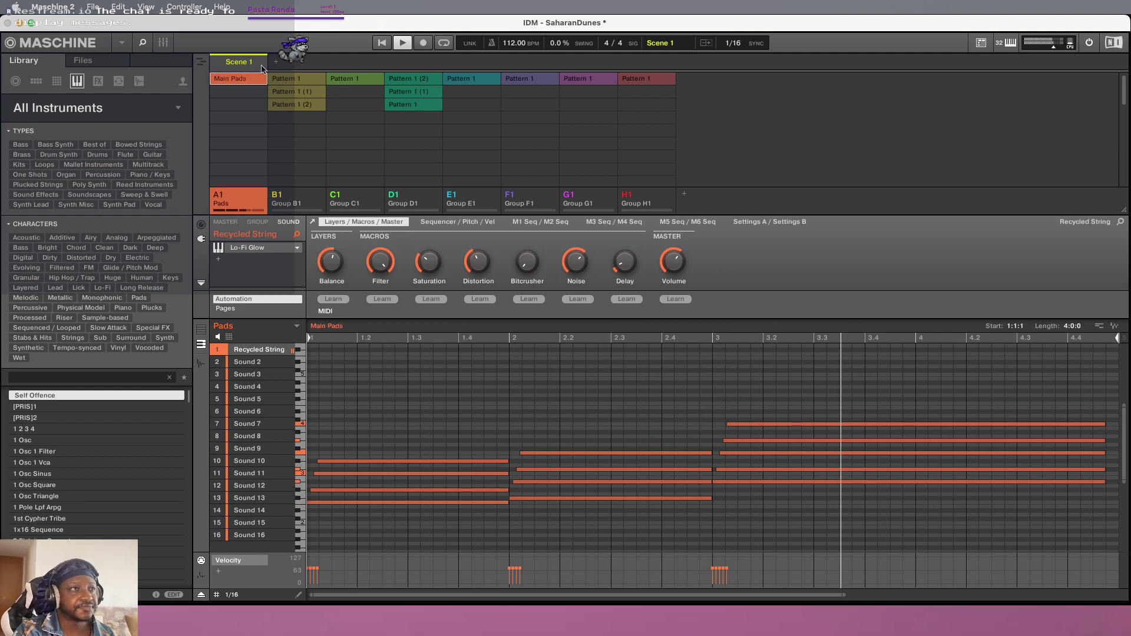
Add a second scene and activate the Main Pads pattern and Group B1's Pattern 1 (2) in it
click(276, 62)
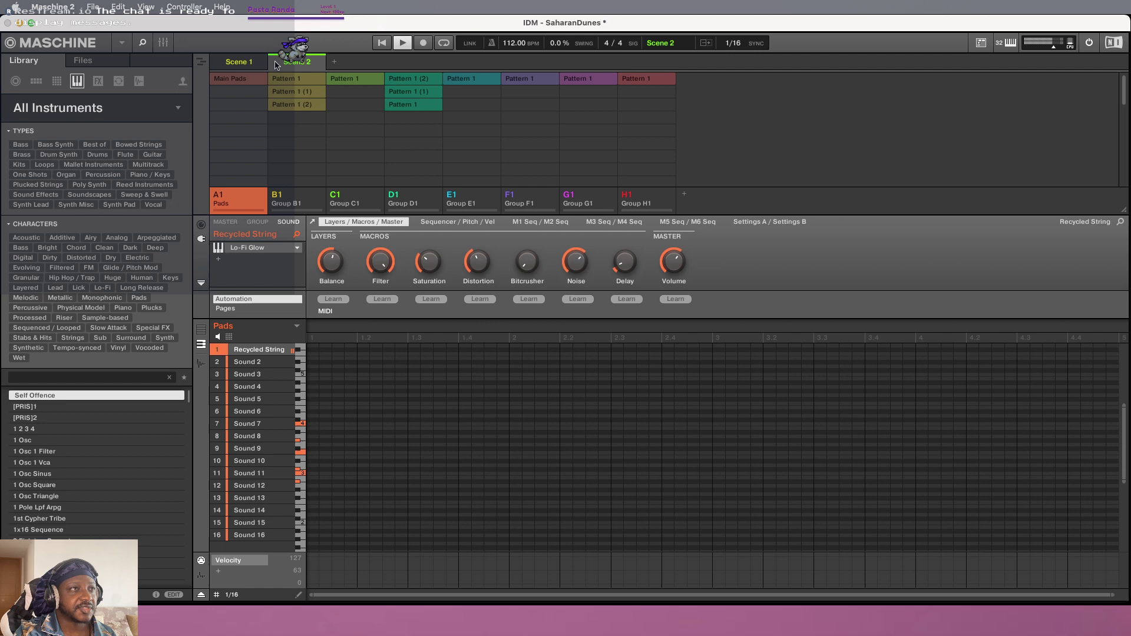
click(246, 79)
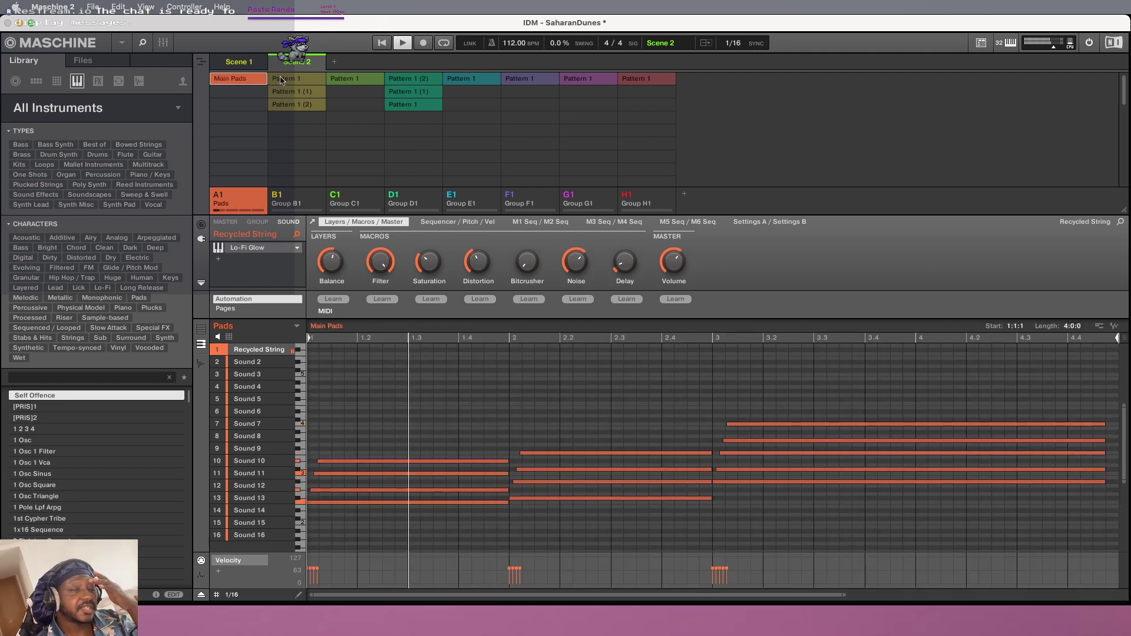
click(297, 105)
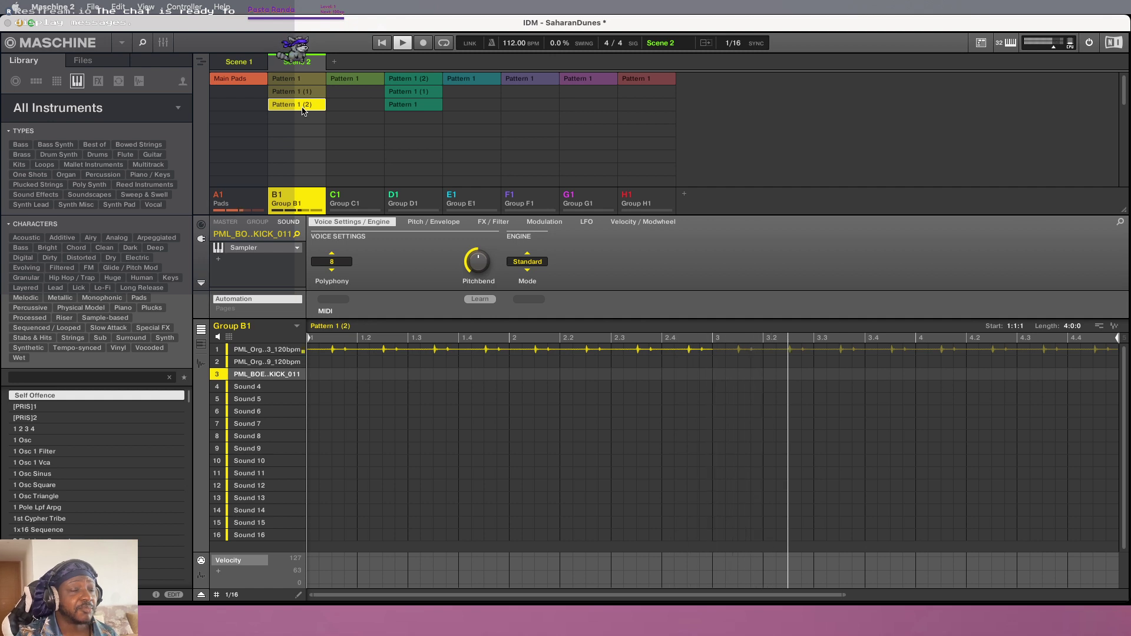
Rename Group B1 as Drums
right_click(286, 206)
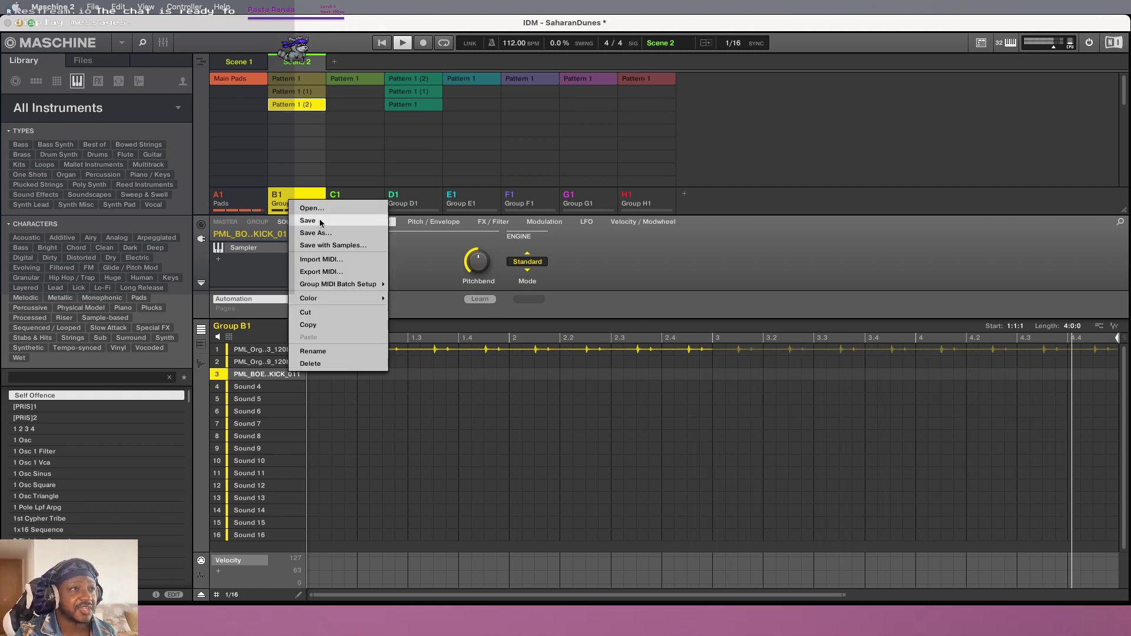
click(329, 352)
text(D)
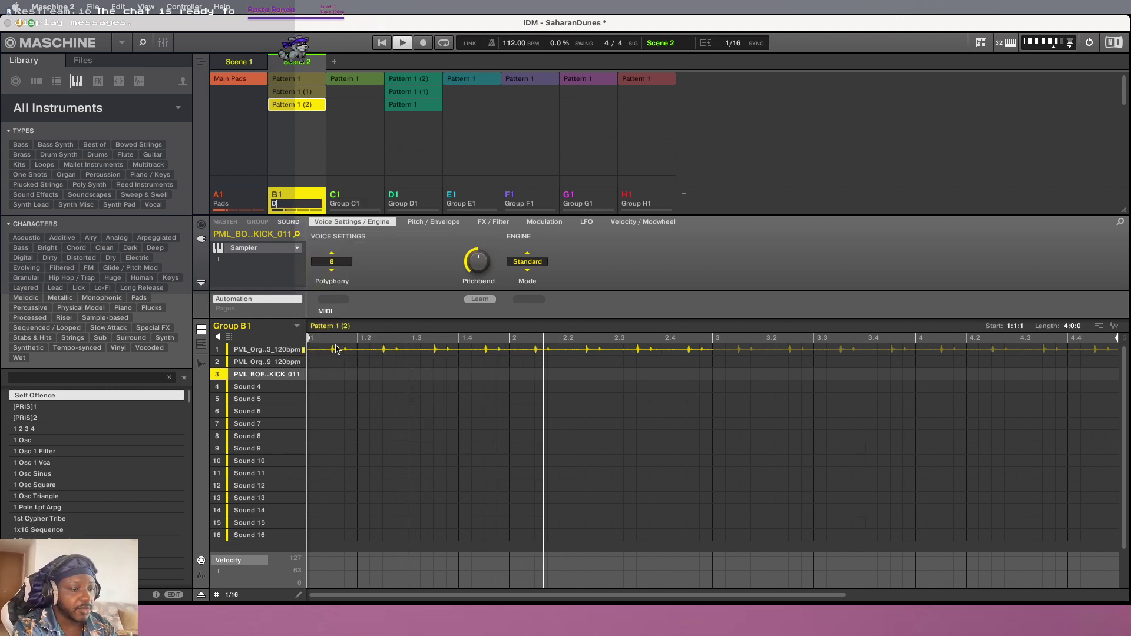
text(rums)
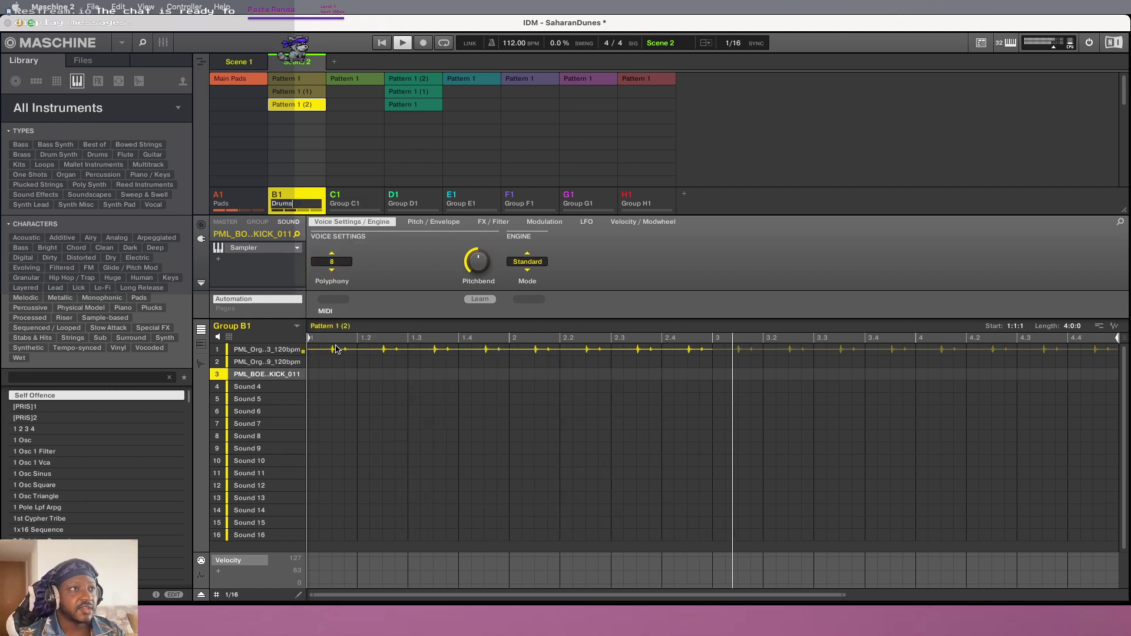
key(Return)
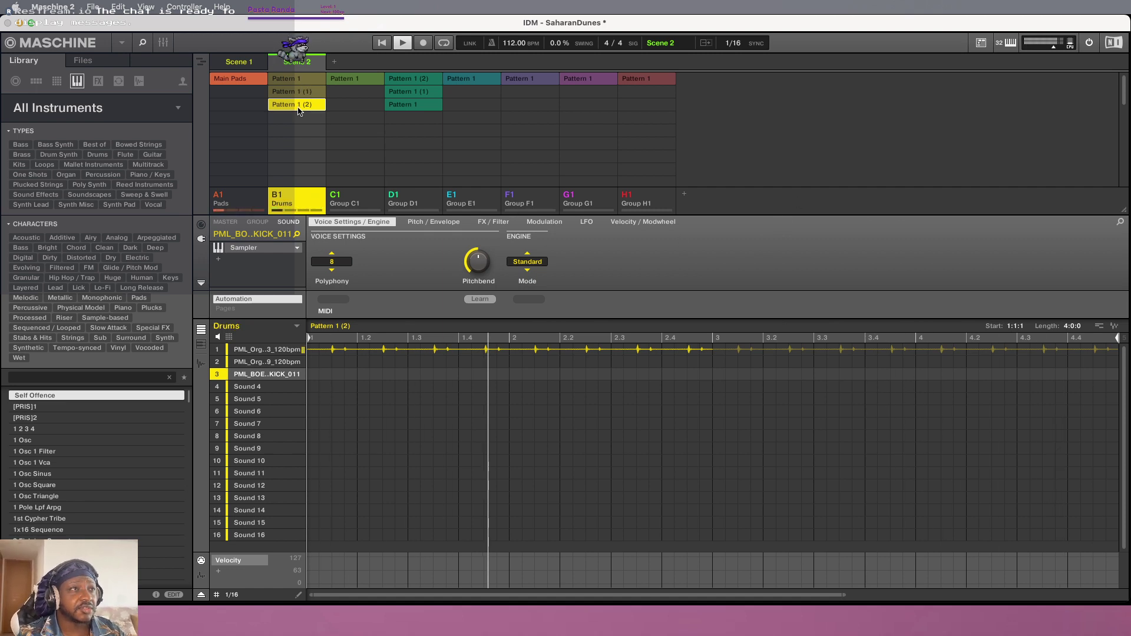
Rename the Drums group's Pattern 1 (2) as Congas
right_click(295, 106)
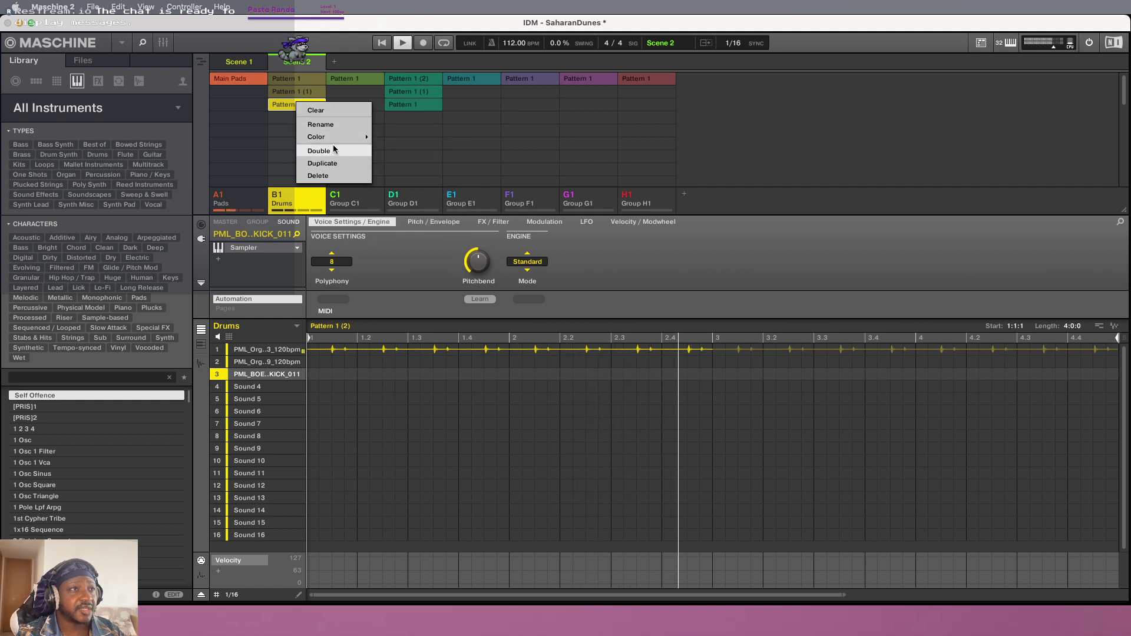
click(330, 125)
text(B)
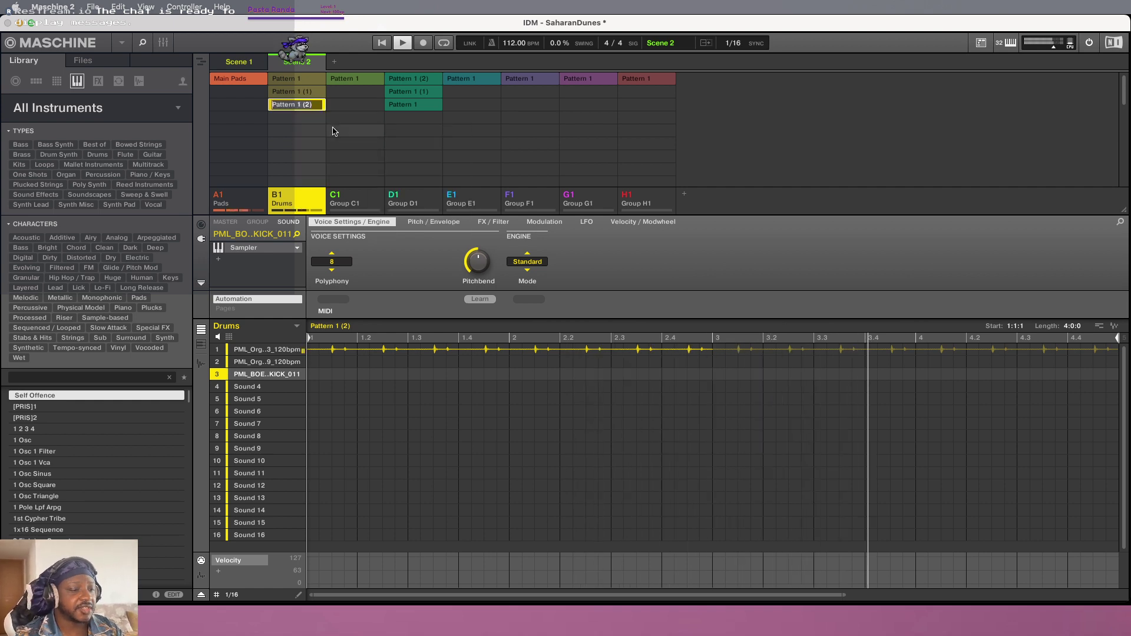
text(ong)
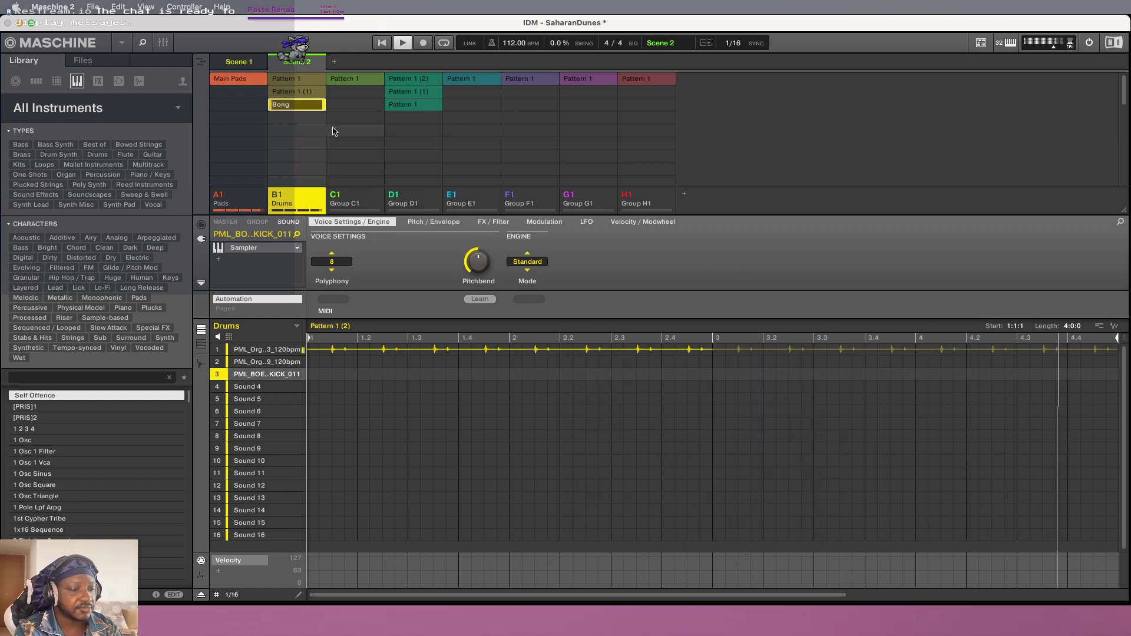
text(os)
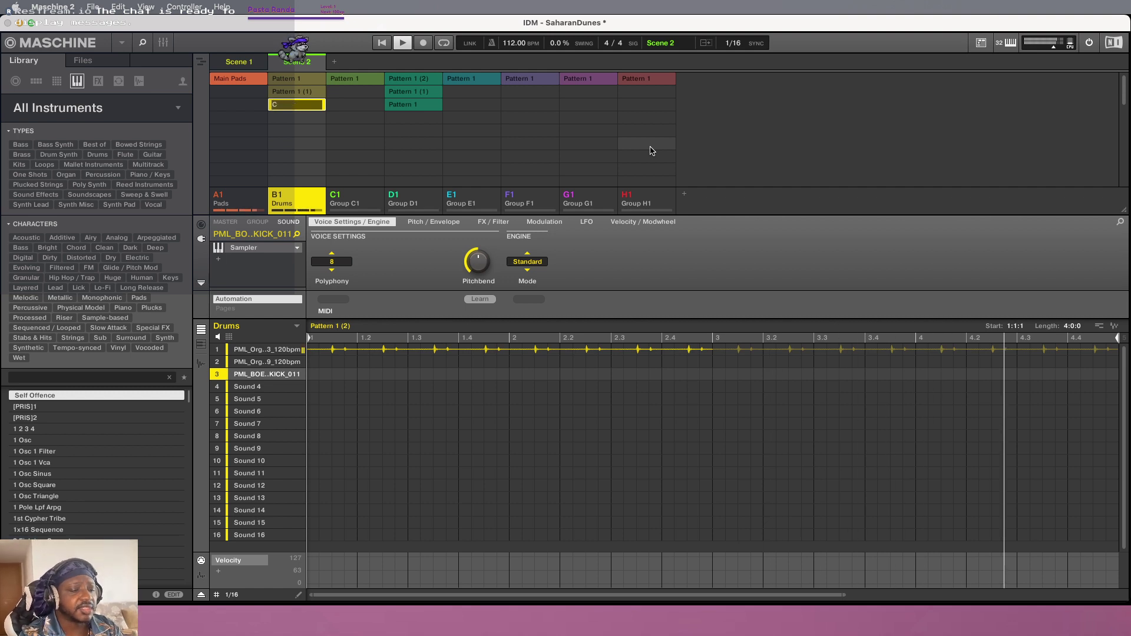
text(a)
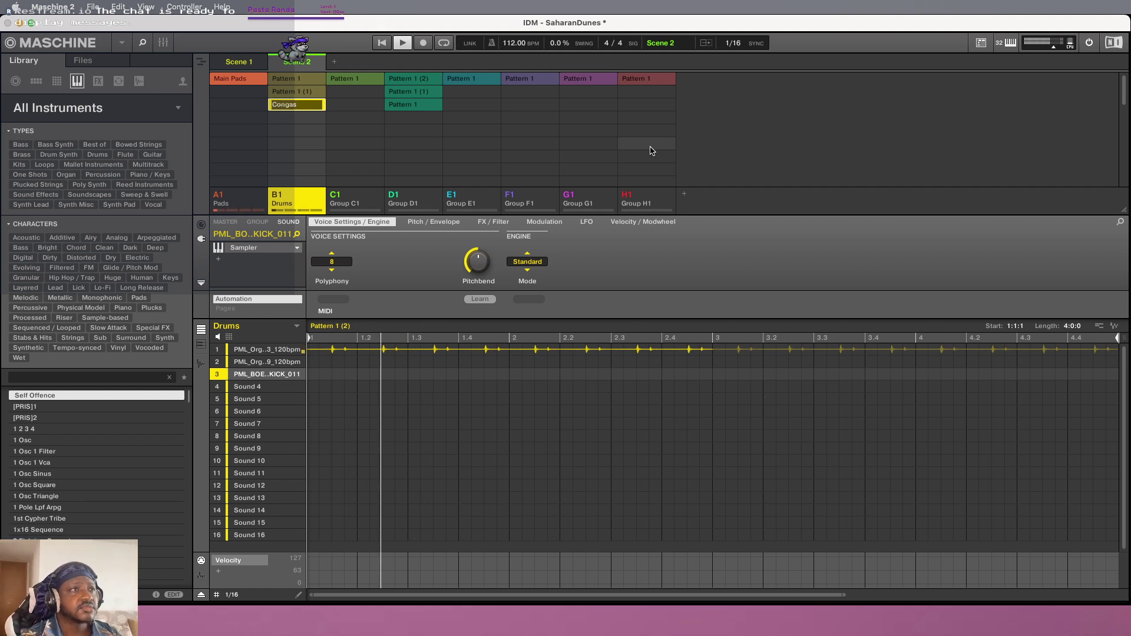
text(s)
key(Return)
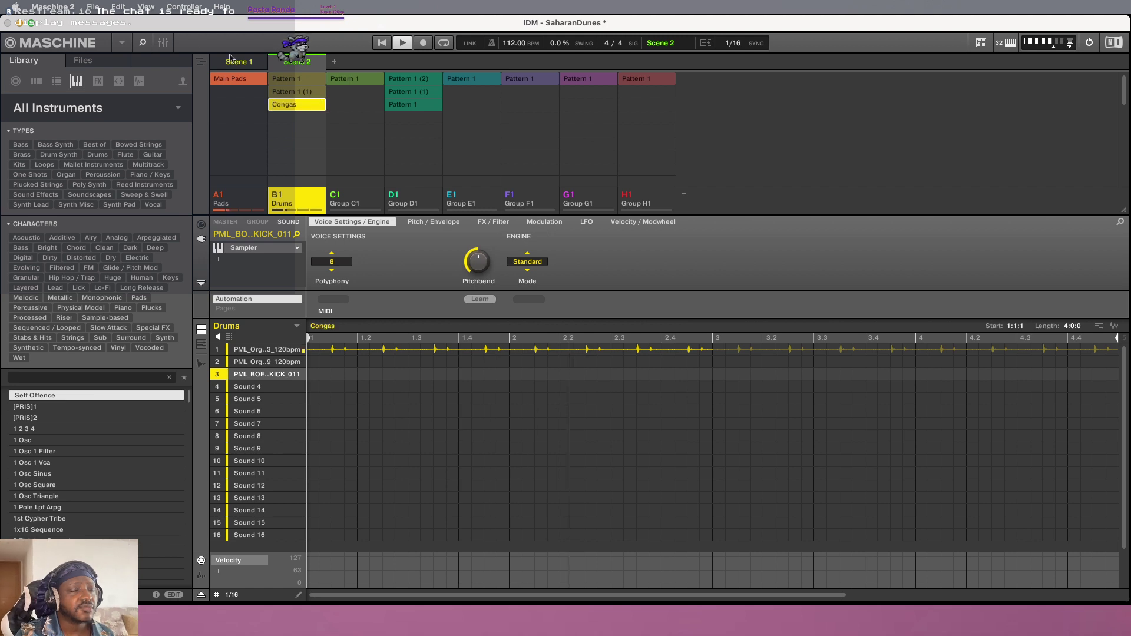
Add a third scene and activate Main Pads and the Drums group's Pattern 1 (1) in it
click(333, 62)
click(238, 79)
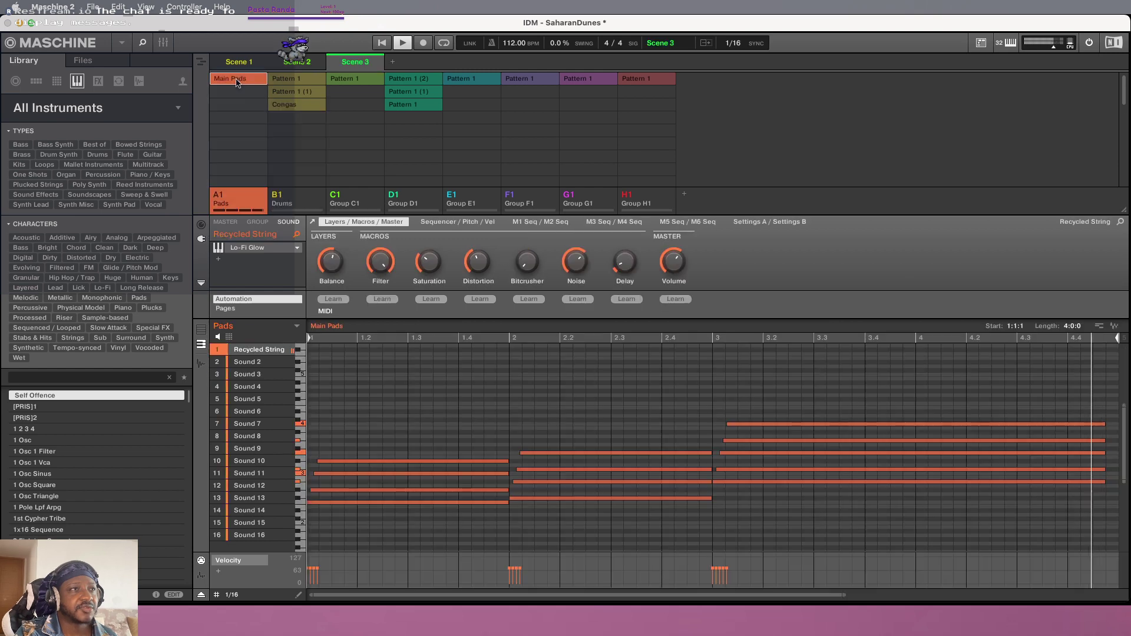
click(291, 91)
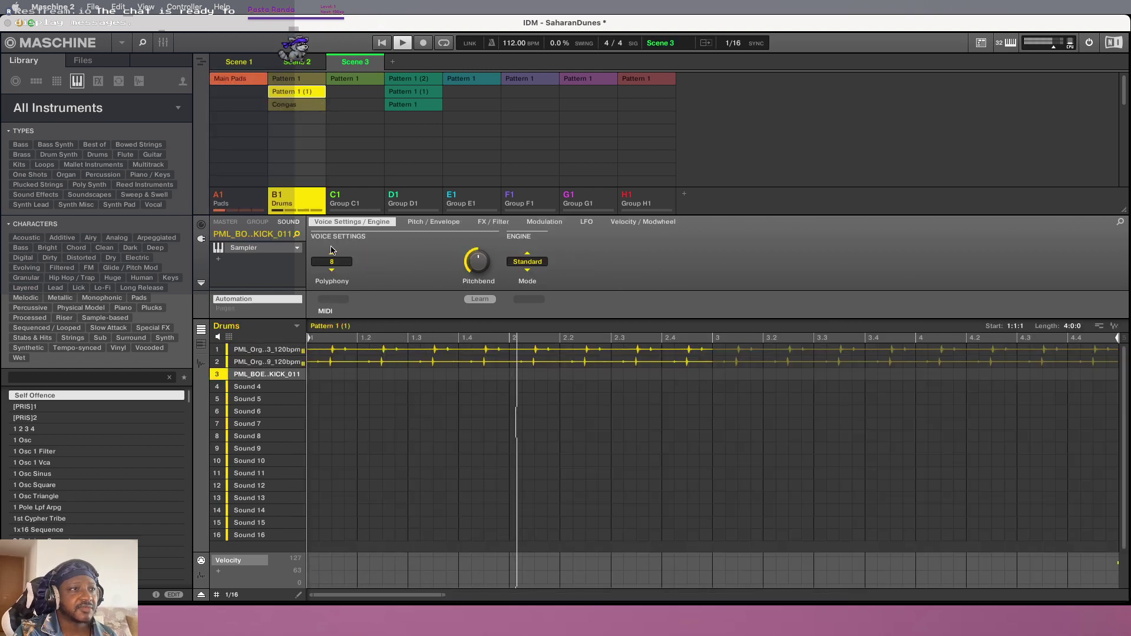
Rename the Drums group's Pattern 1 (1) as Percs
right_click(301, 92)
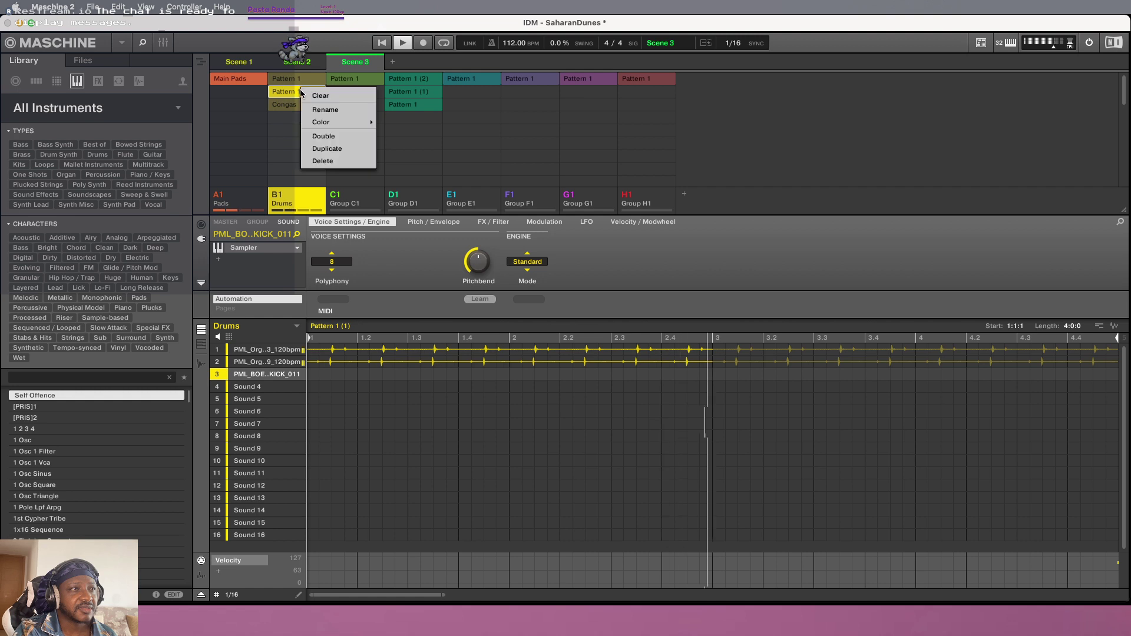
click(346, 111)
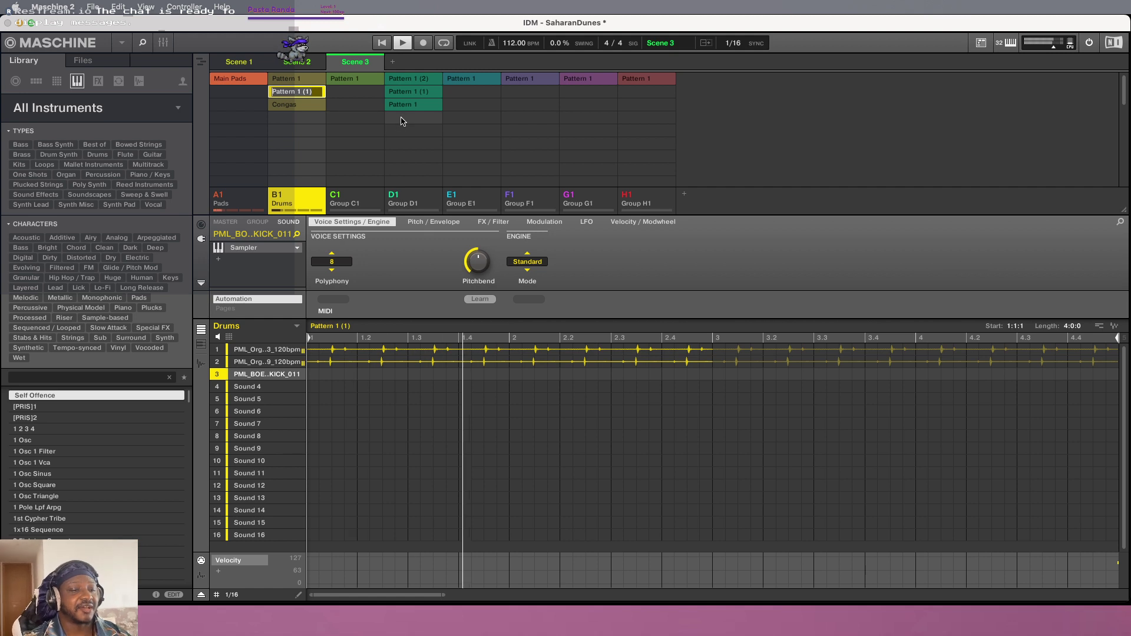
text(Perc)
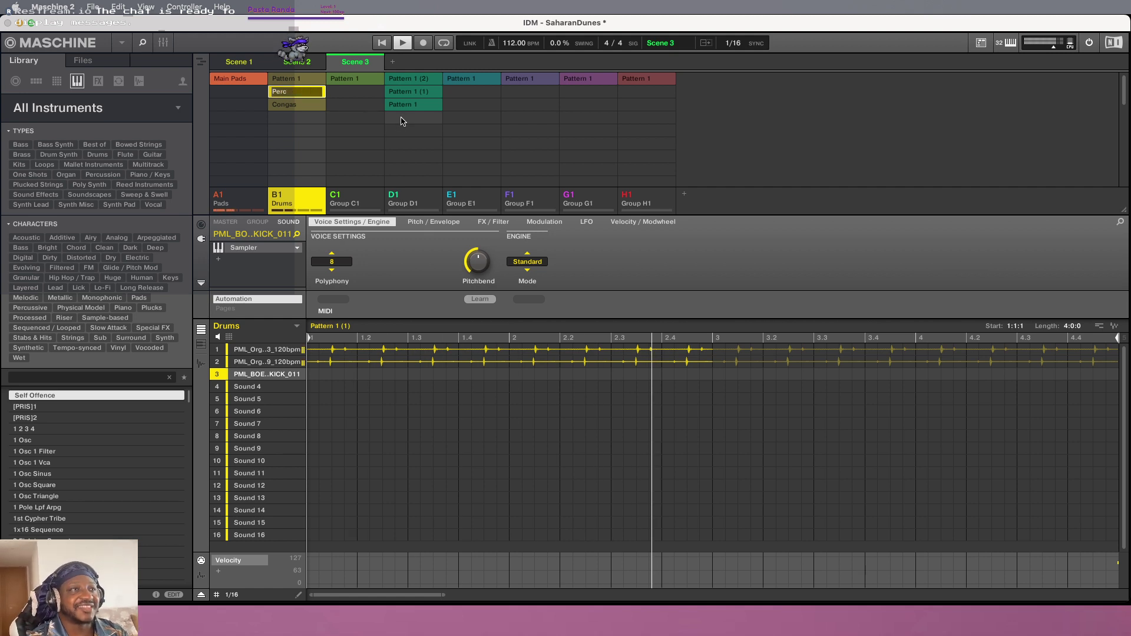
text(s)
key(Return)
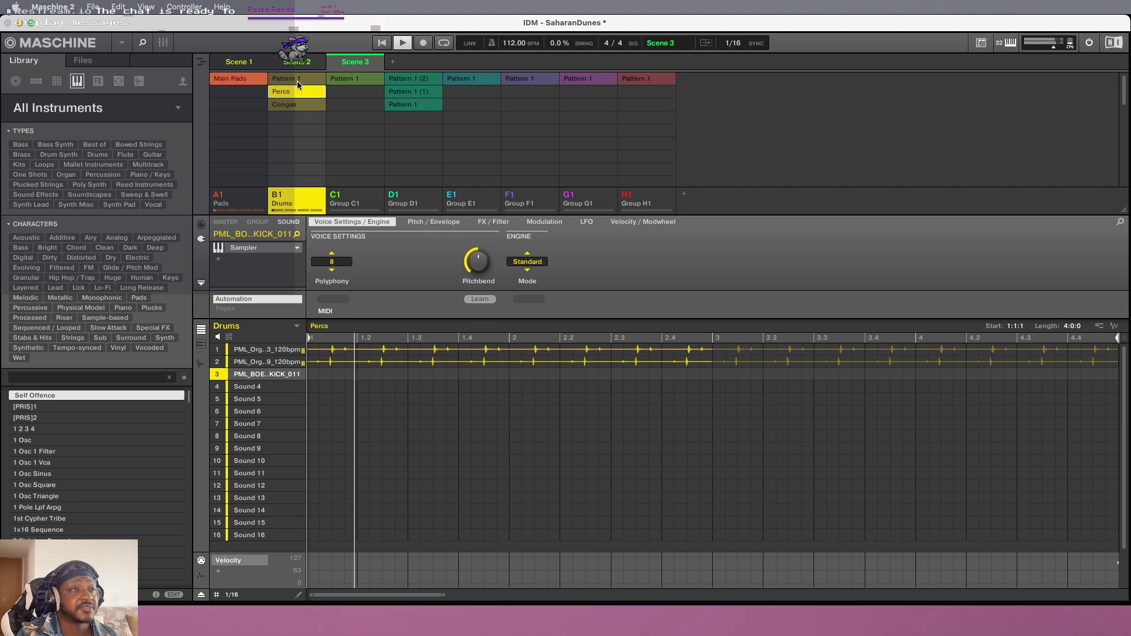
Add a fourth scene and activate Main Pads and the Drums group's Pattern 1 in it
click(393, 63)
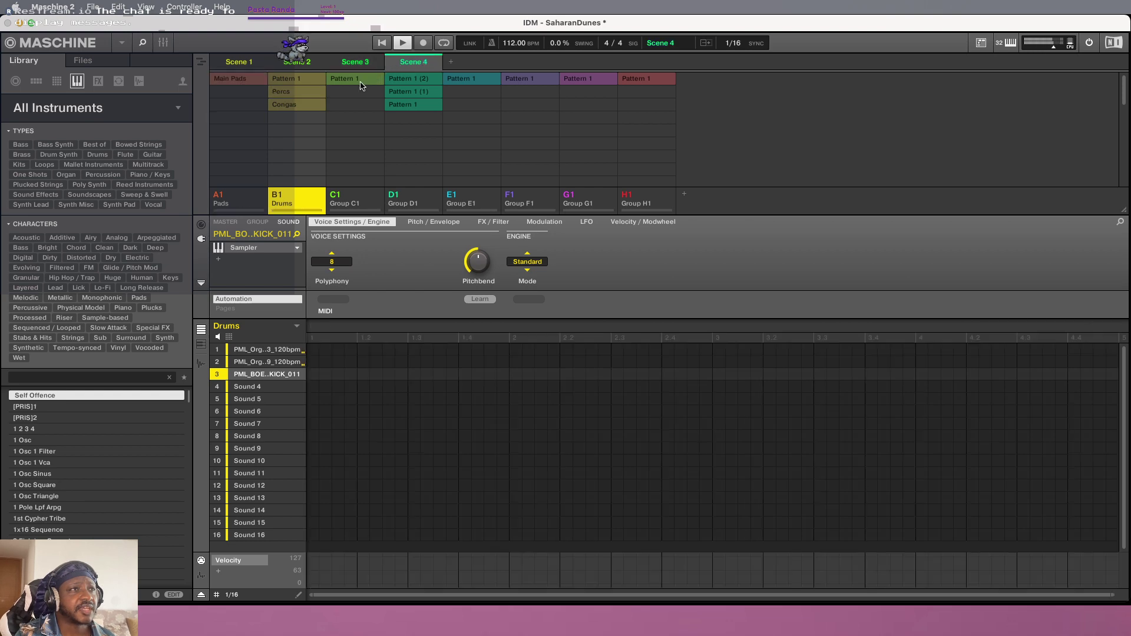
click(239, 78)
click(296, 82)
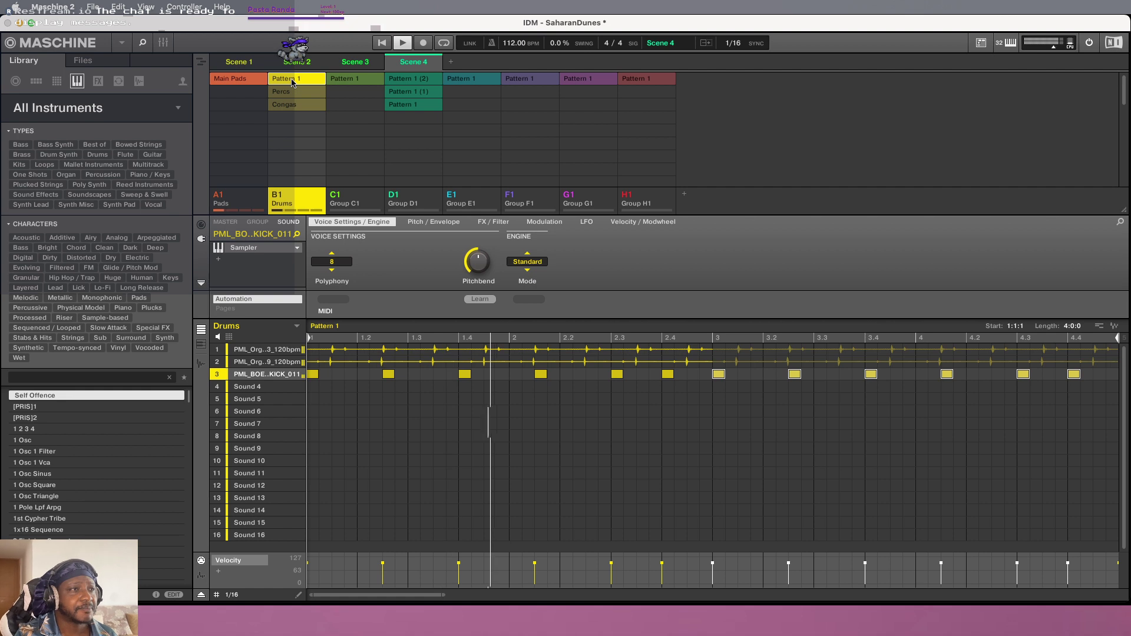
Rename the Drums group's Pattern 1 as Full Drums
right_click(292, 81)
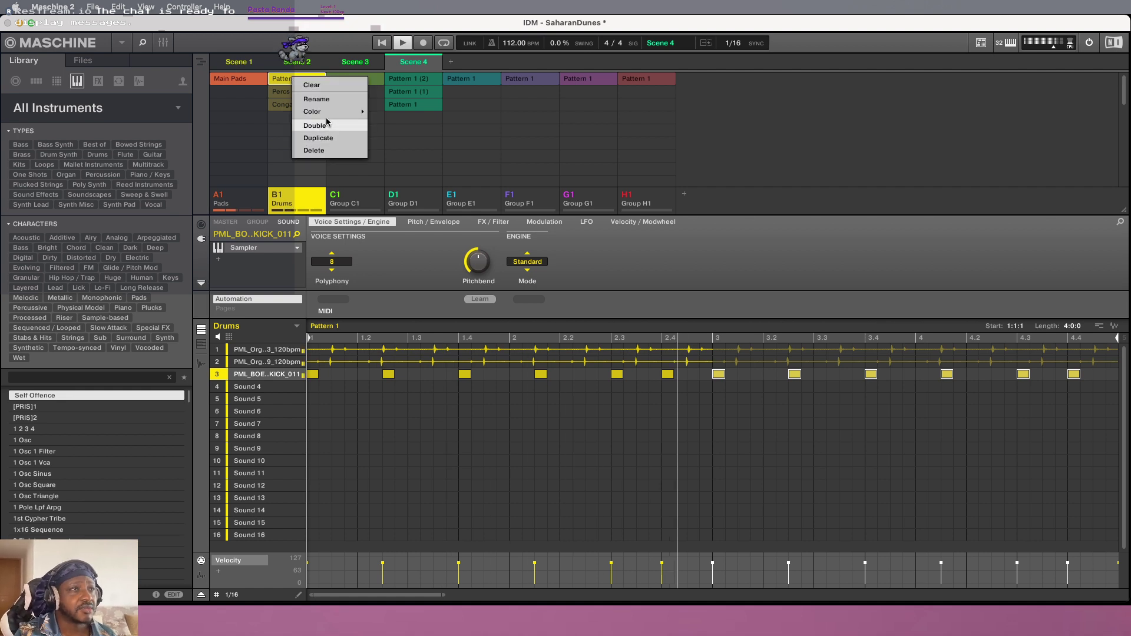
click(327, 99)
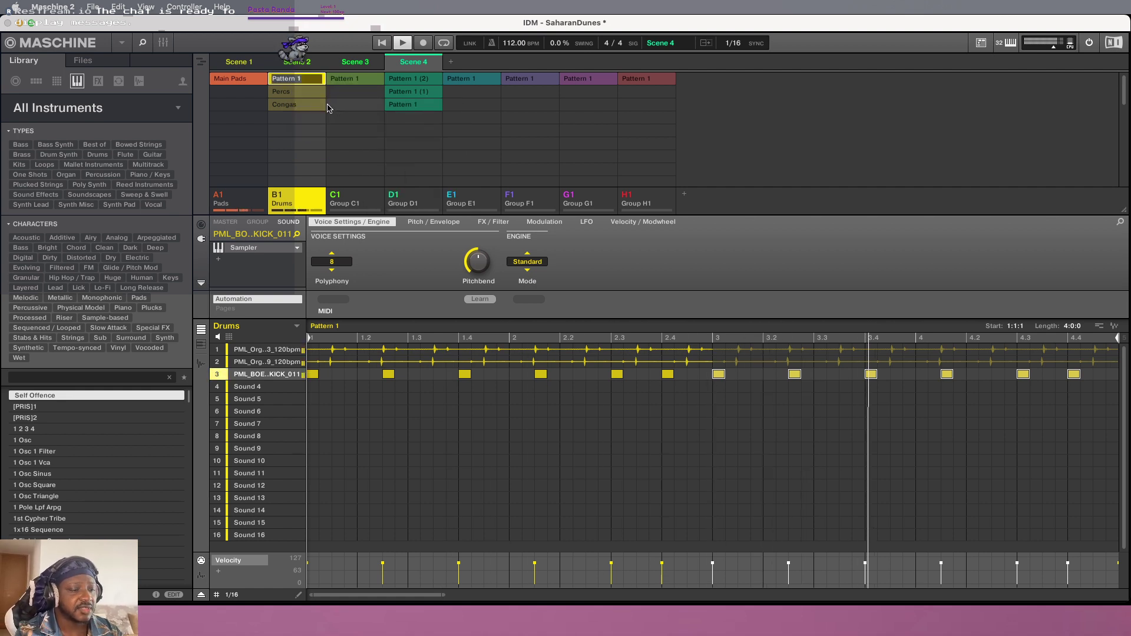
text(Full)
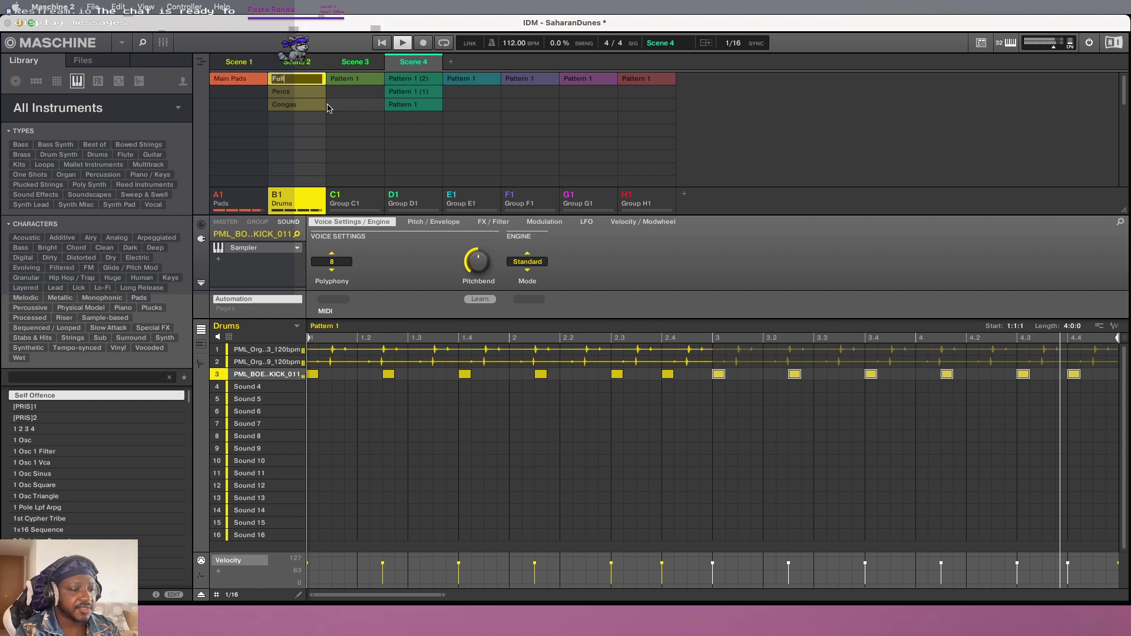
text(s)
key(BackSpace)
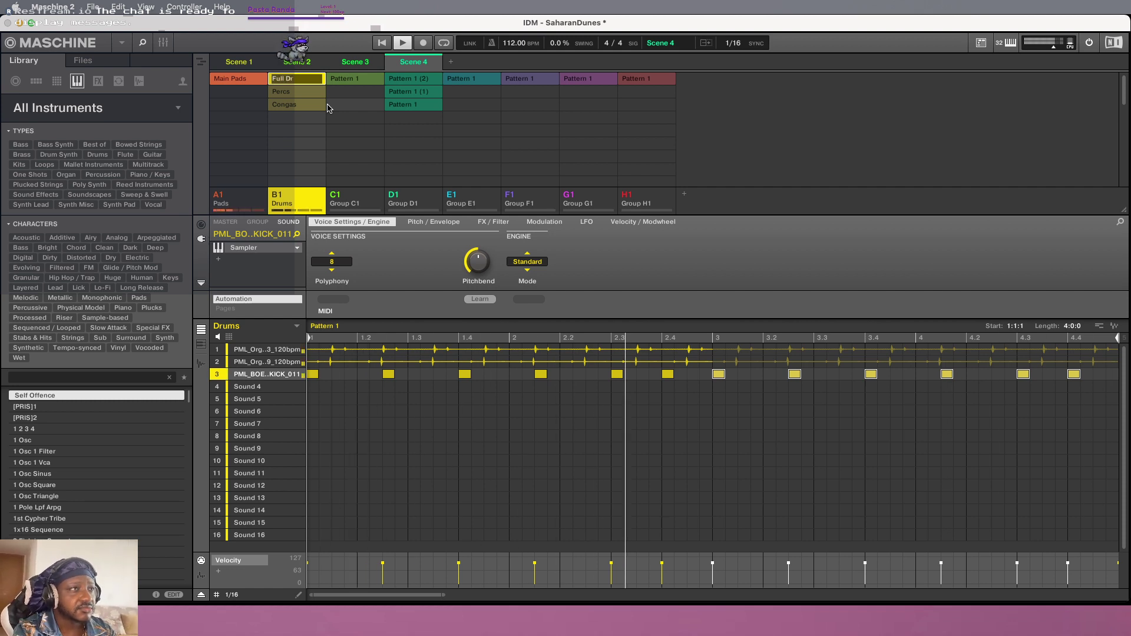
text(Drums)
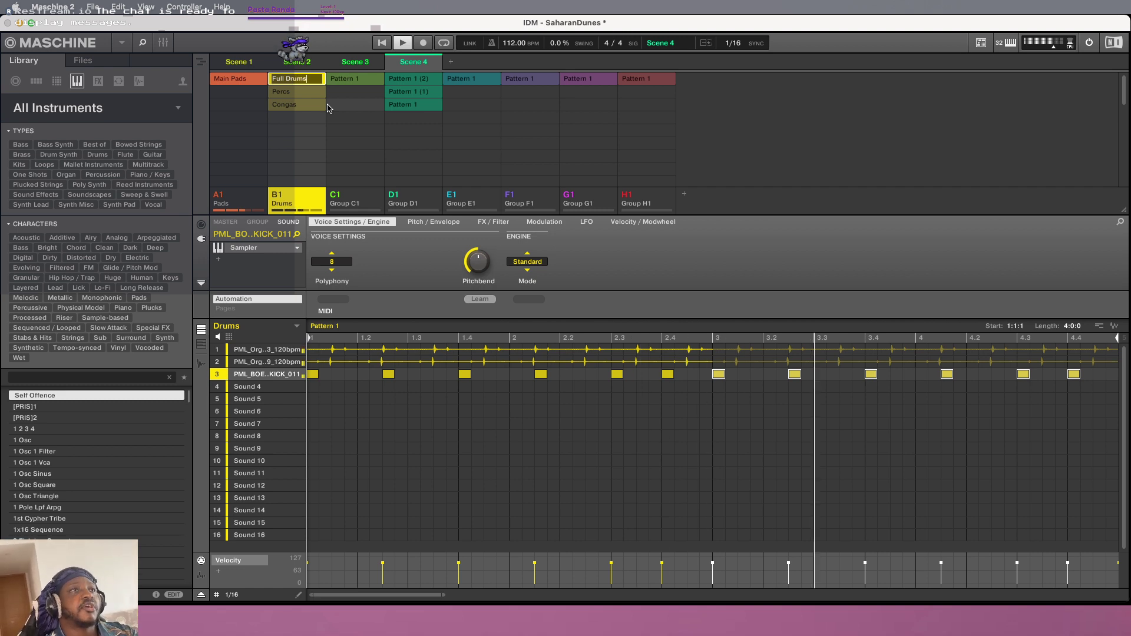
key(Return)
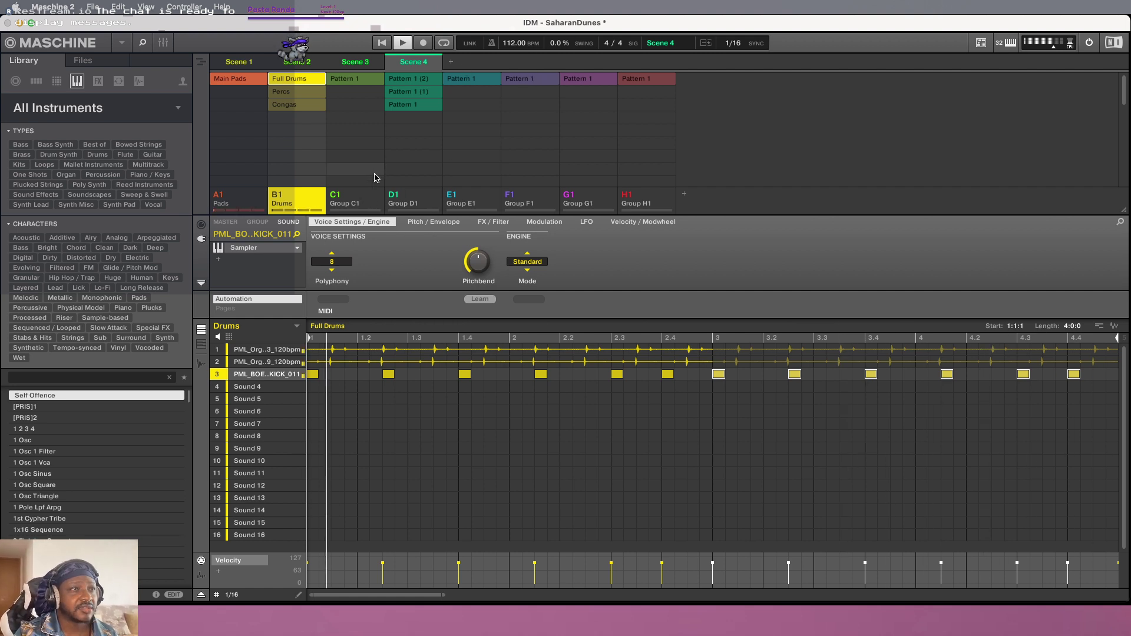
Rename Group C1 as Bass
right_click(349, 204)
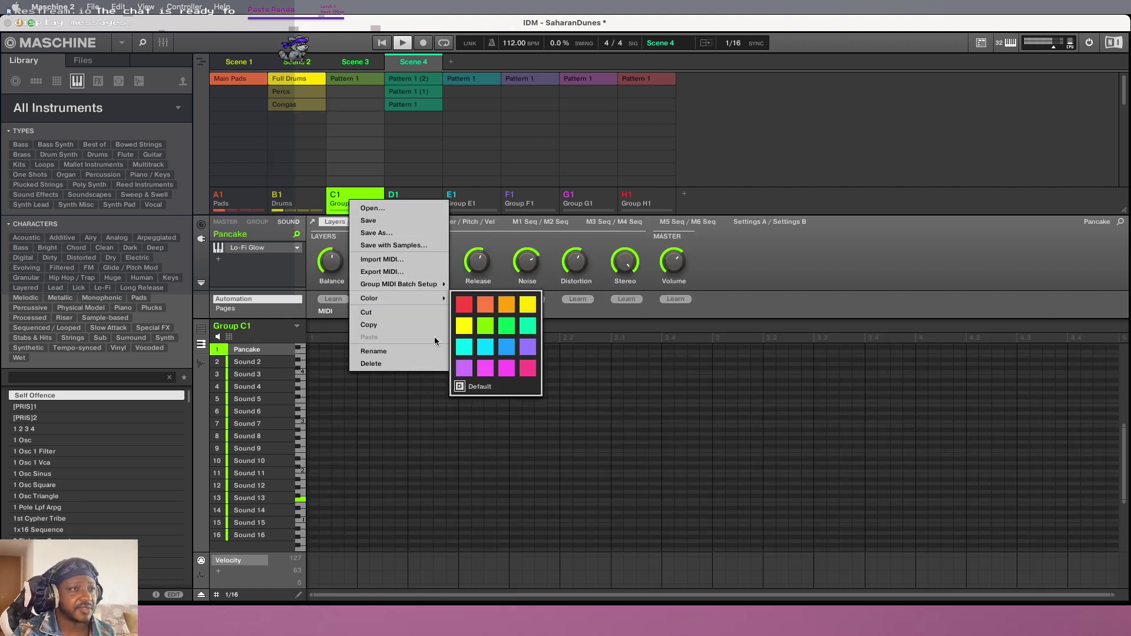
click(387, 350)
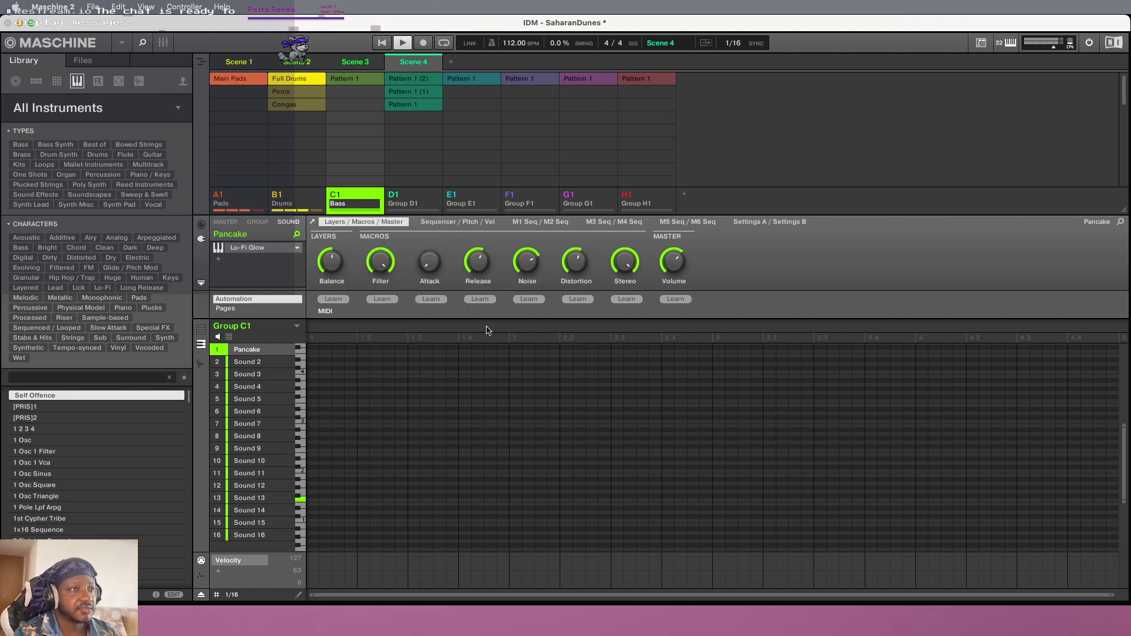
key(Return)
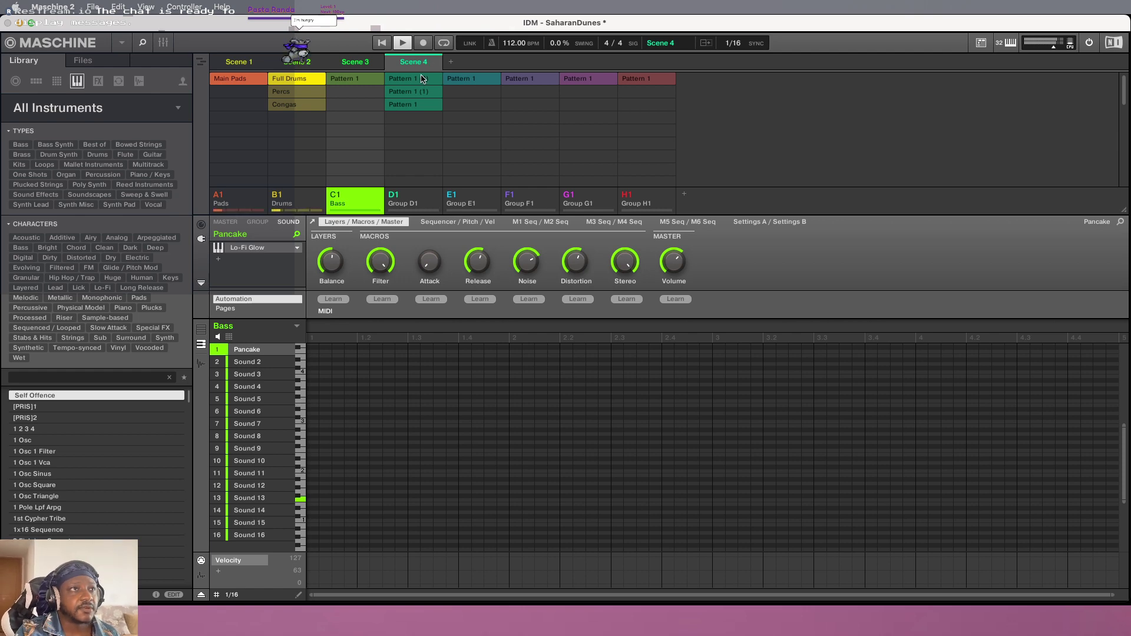
Add a fifth scene and activate Main Pads, Full Drums and the Bass group's Pattern 1 in it
click(452, 62)
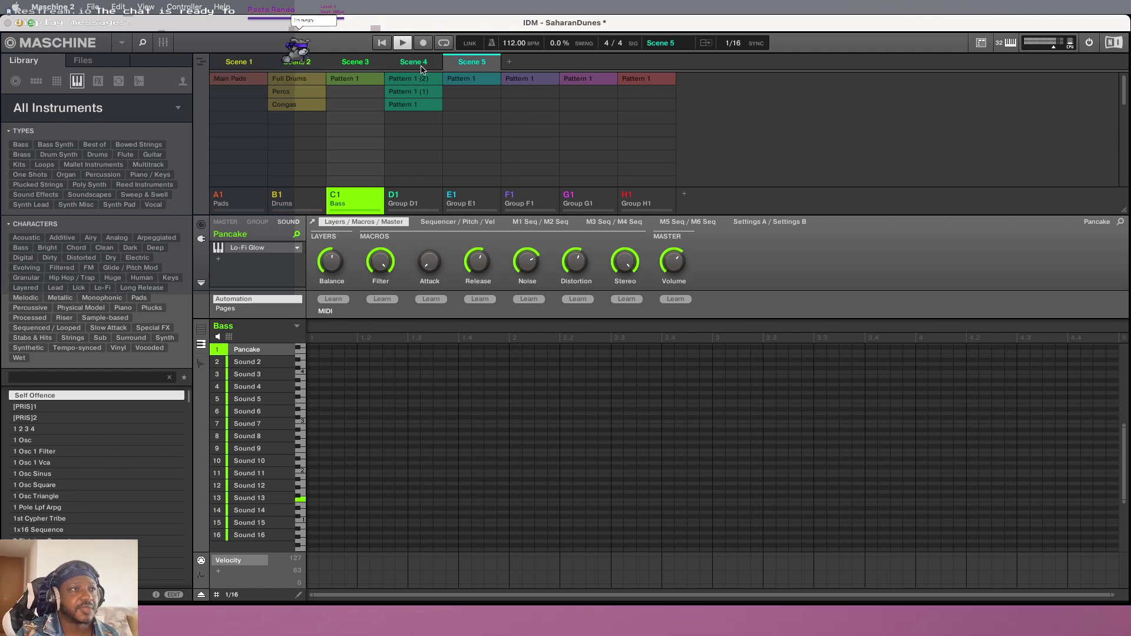
click(217, 80)
click(293, 79)
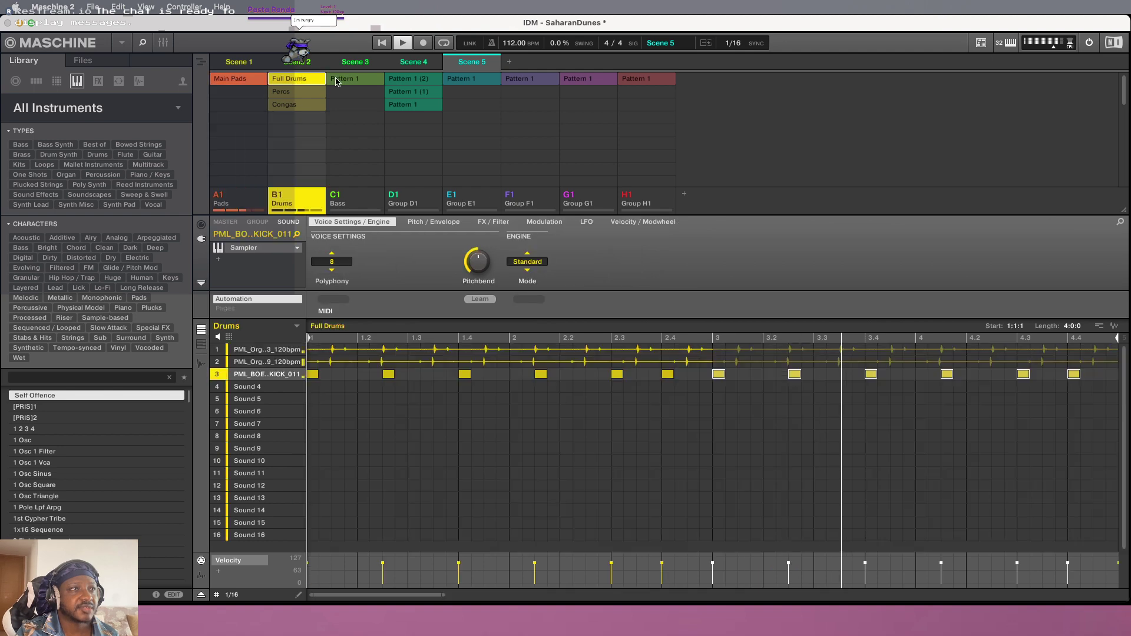
click(340, 81)
Rename the Bass group's Pattern 1 as Main Bass
right_click(340, 80)
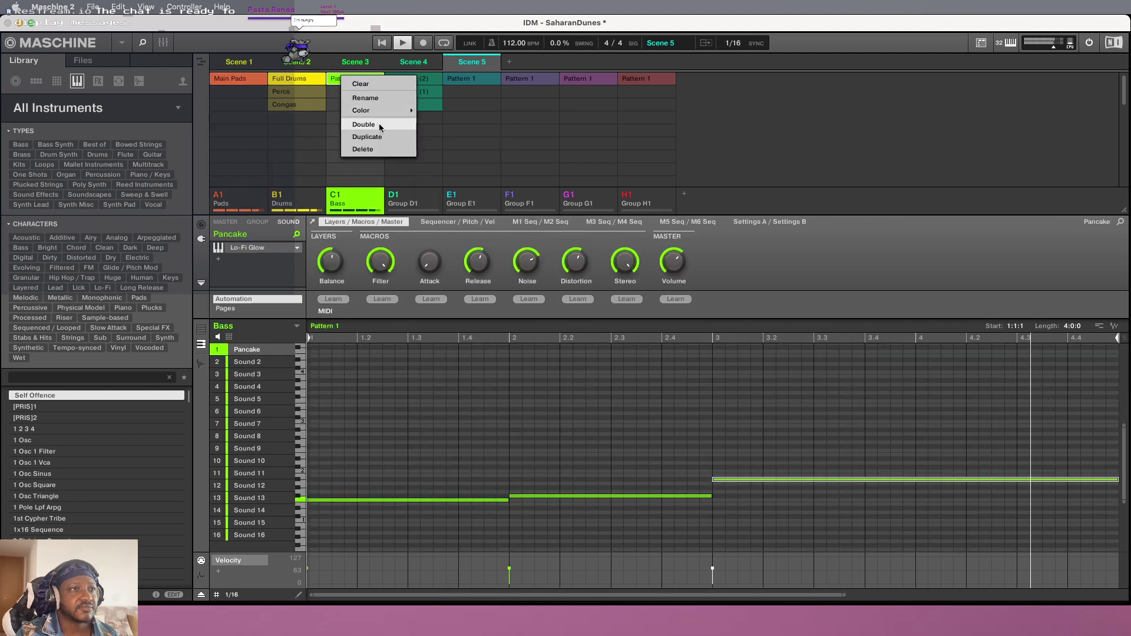
click(377, 99)
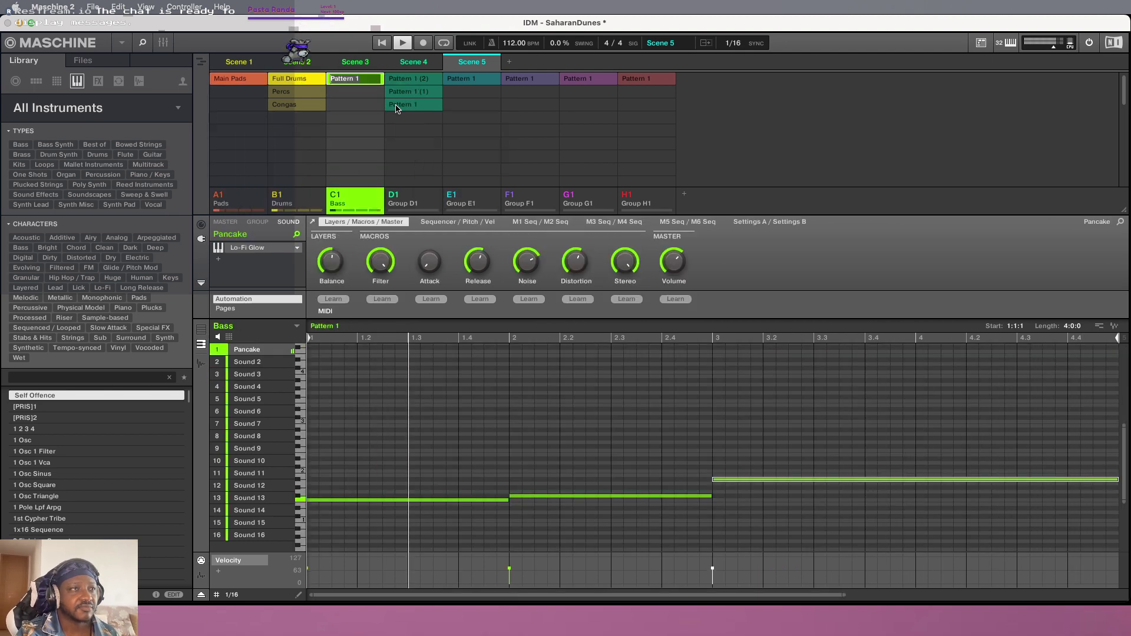
text(B)
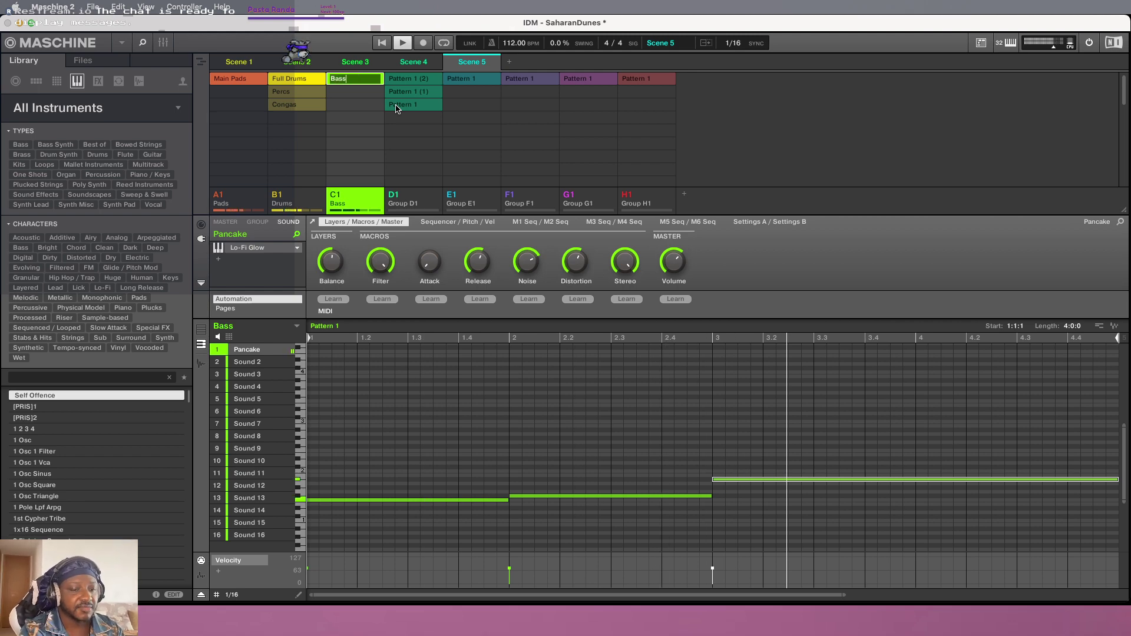
text(ass)
key(Home)
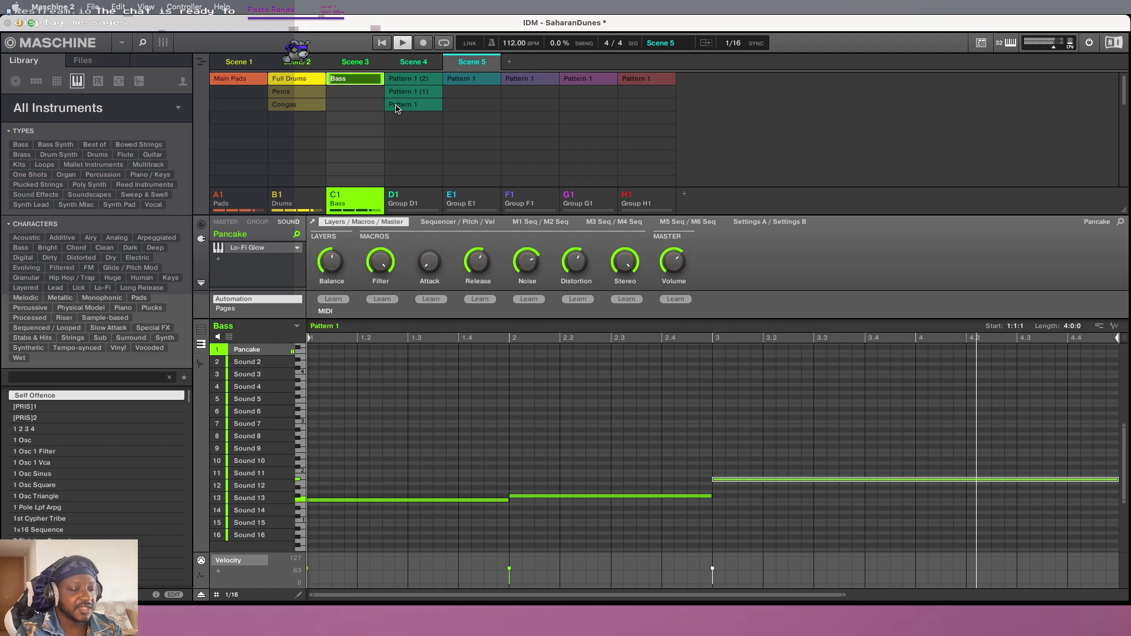
text(Main)
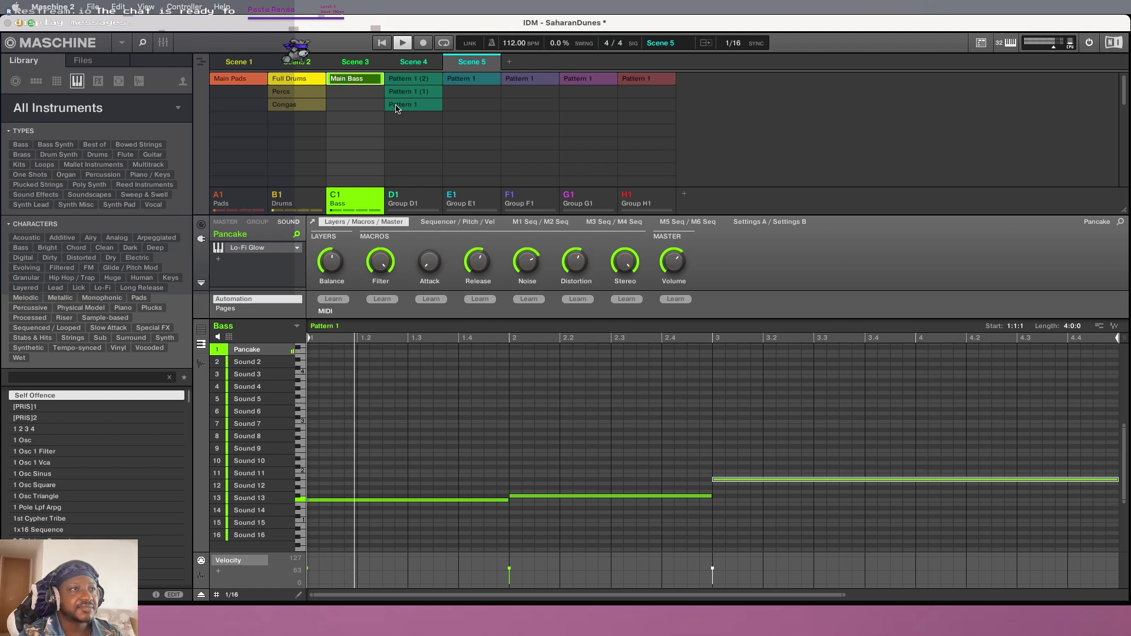
key(Return)
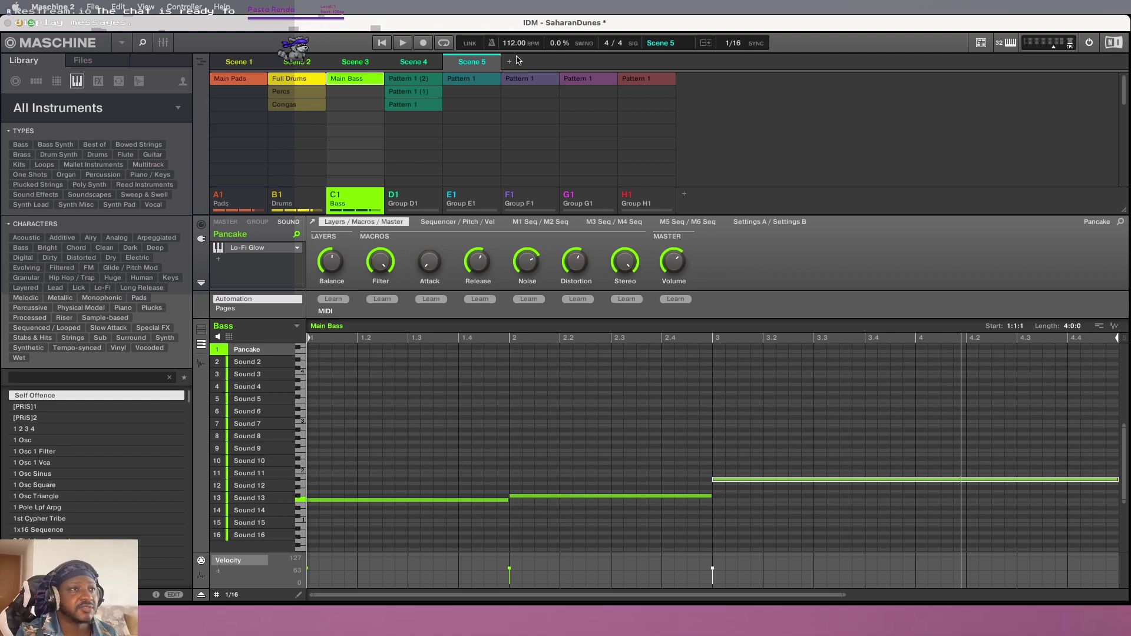
key(ctrl+super+f)
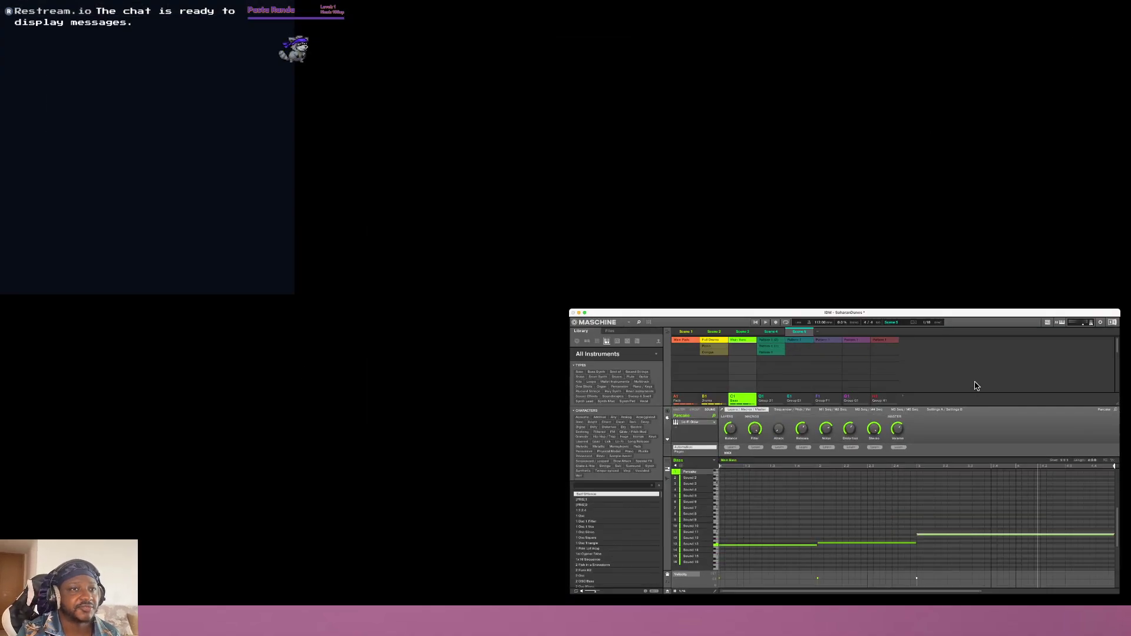
key(ctrl+super+f)
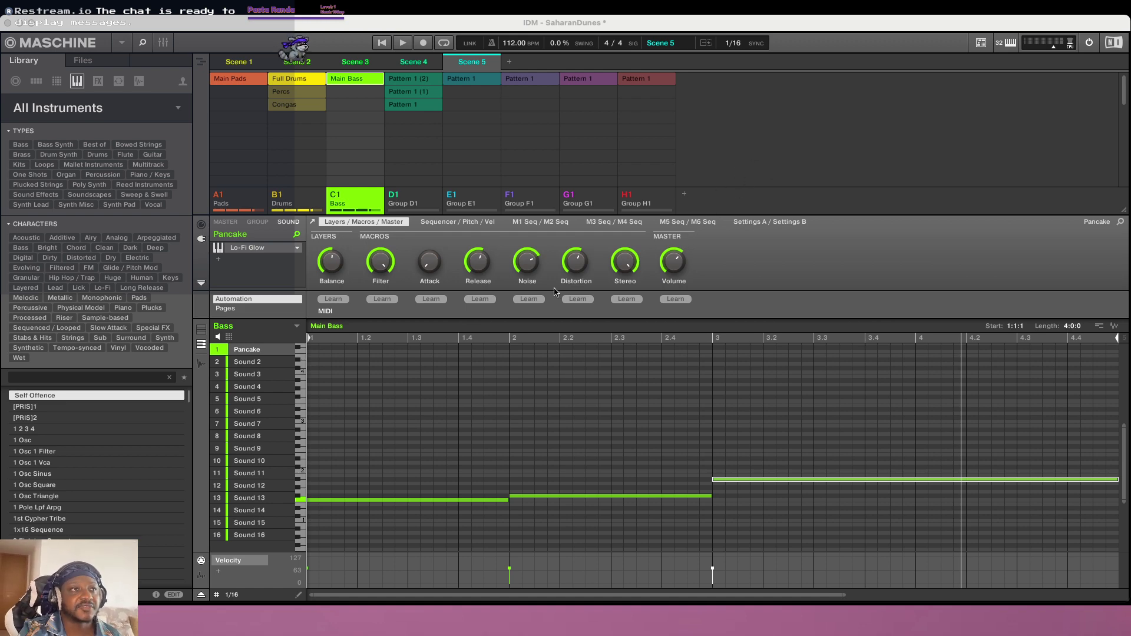
Add a sixth scene and activate Main Pads, Full Drums and Main Bass in it
click(507, 62)
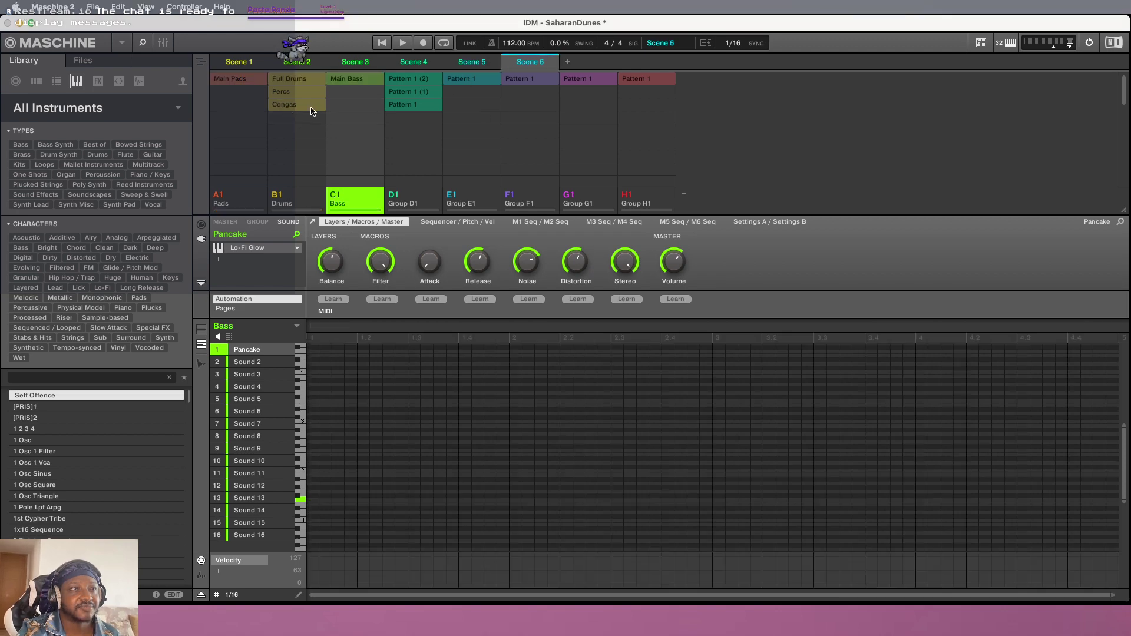
click(221, 80)
click(296, 80)
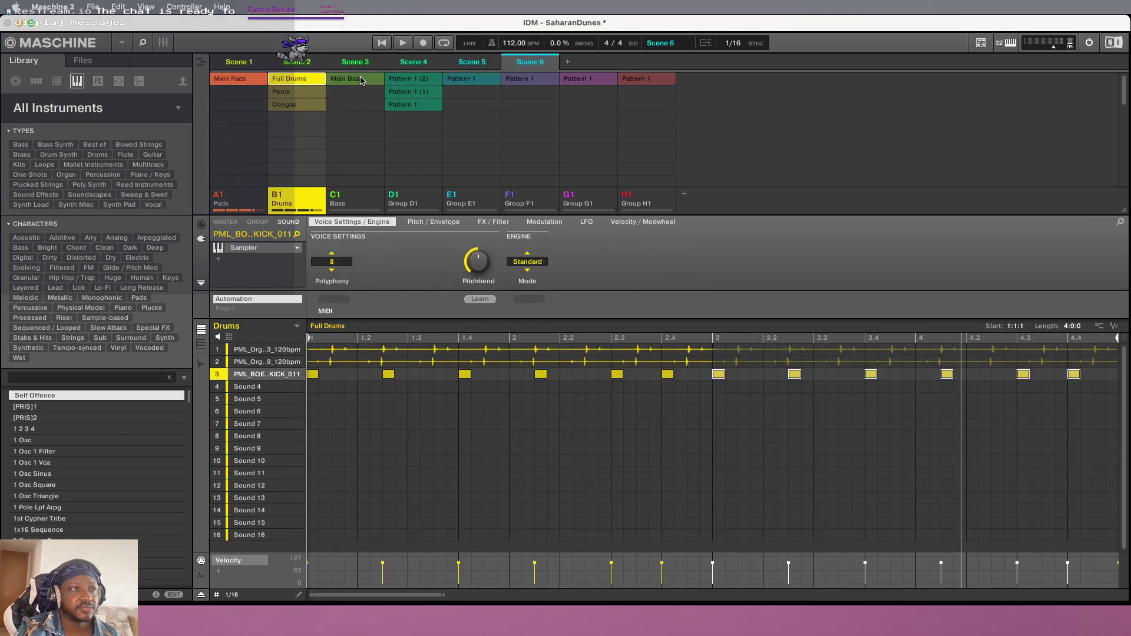
click(361, 81)
Audition Group D1's Pattern 1 (2) with the pads, drums and bass in Scene 6, and deactivate it again
click(416, 81)
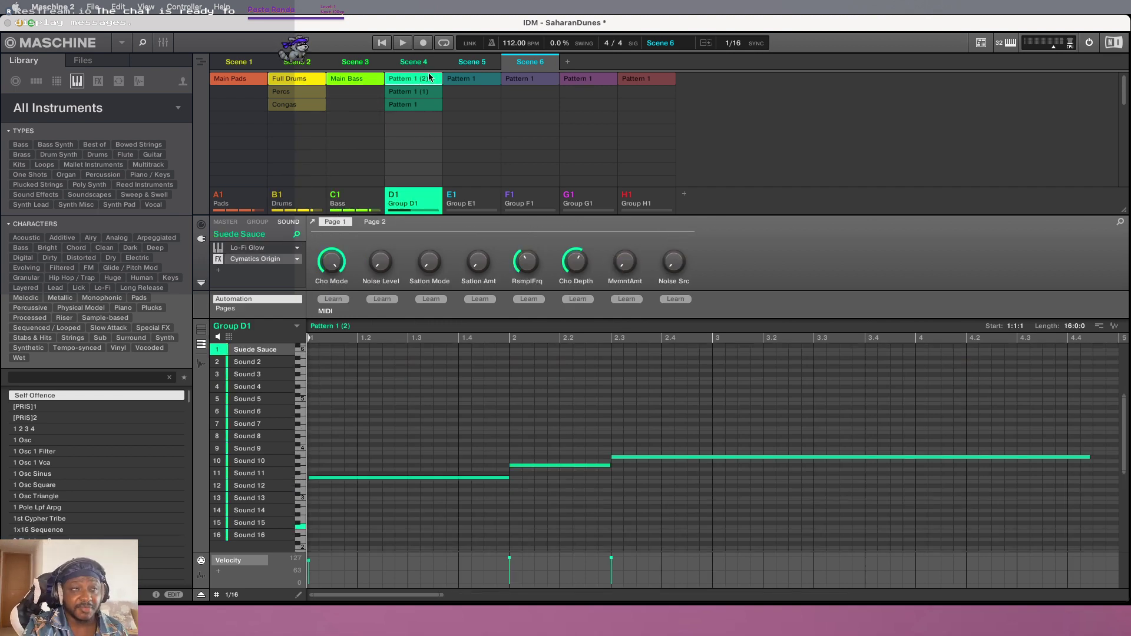
click(382, 44)
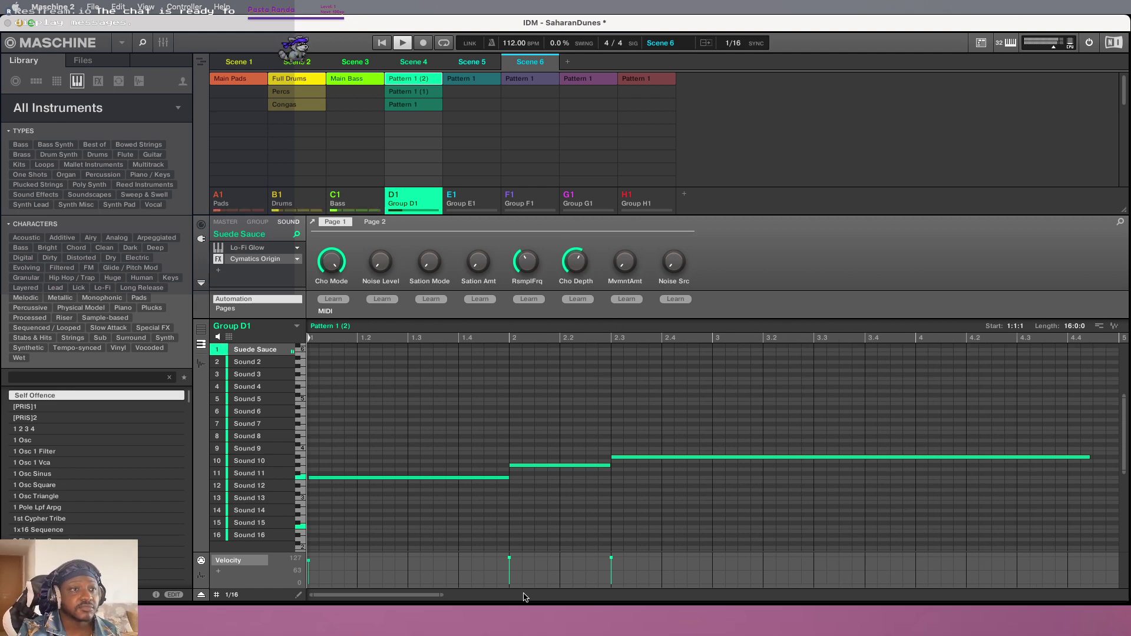
mouse_move(368, 599)
mouse_down()
mouse_move(371, 584)
mouse_move(360, 597)
mouse_up()
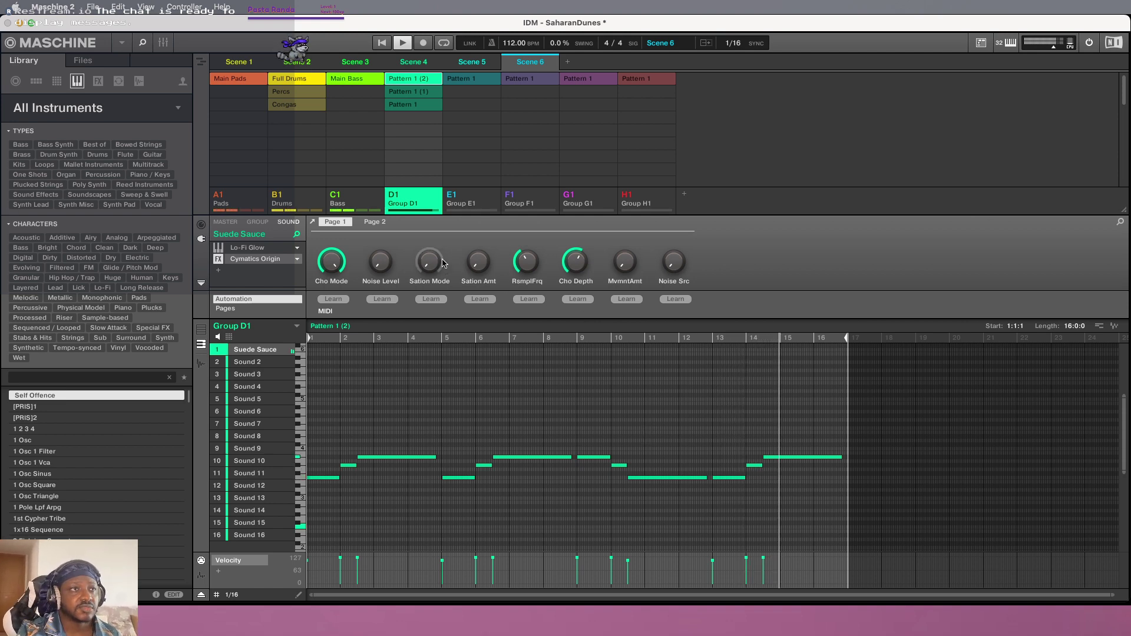
click(401, 40)
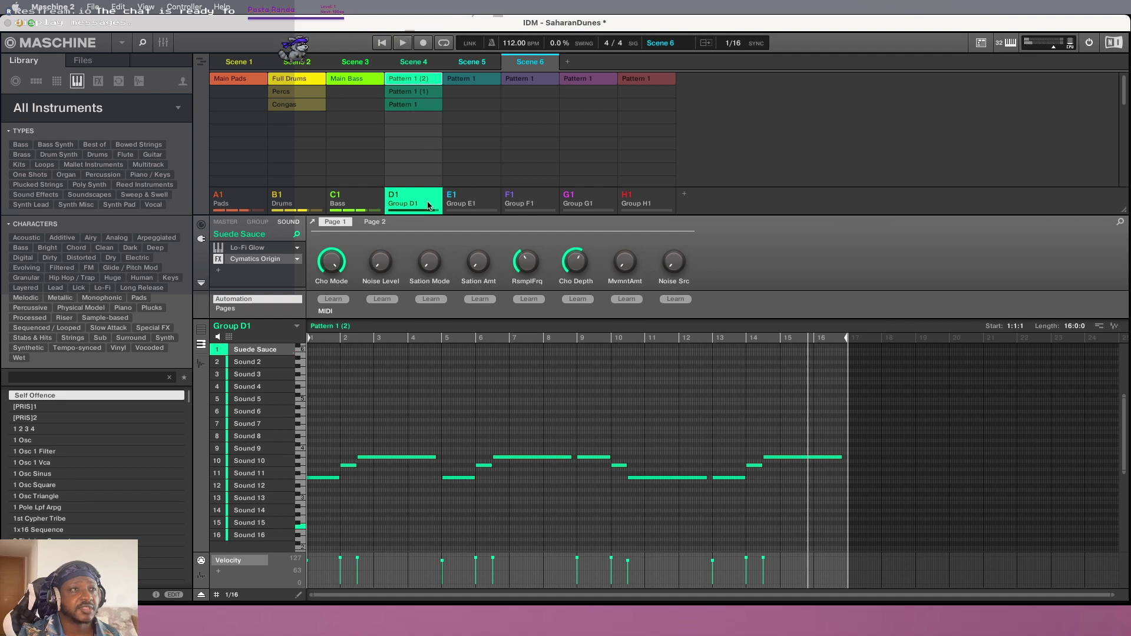
click(418, 81)
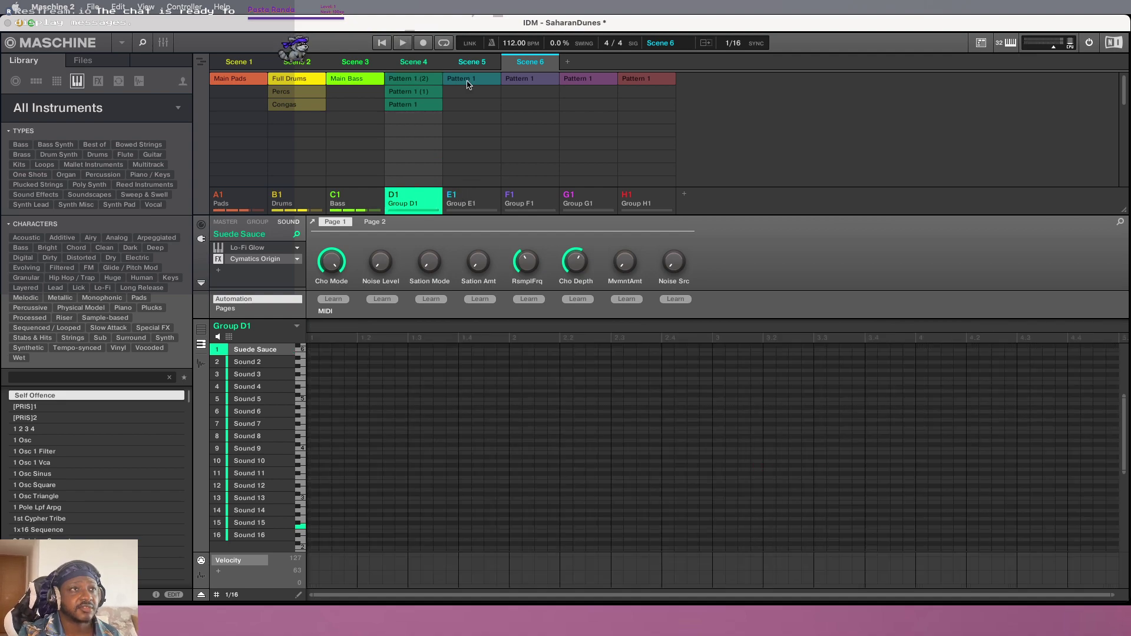
Activate Group E1's Pattern 1 in Scene 6 and audition it from the start over its full length
click(475, 82)
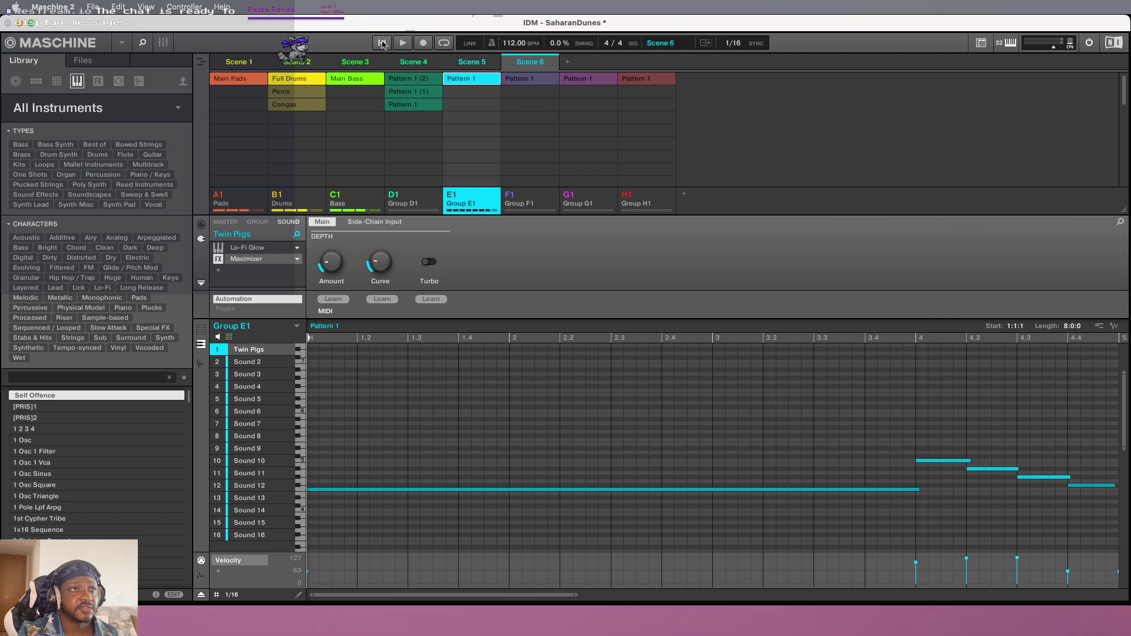
click(383, 44)
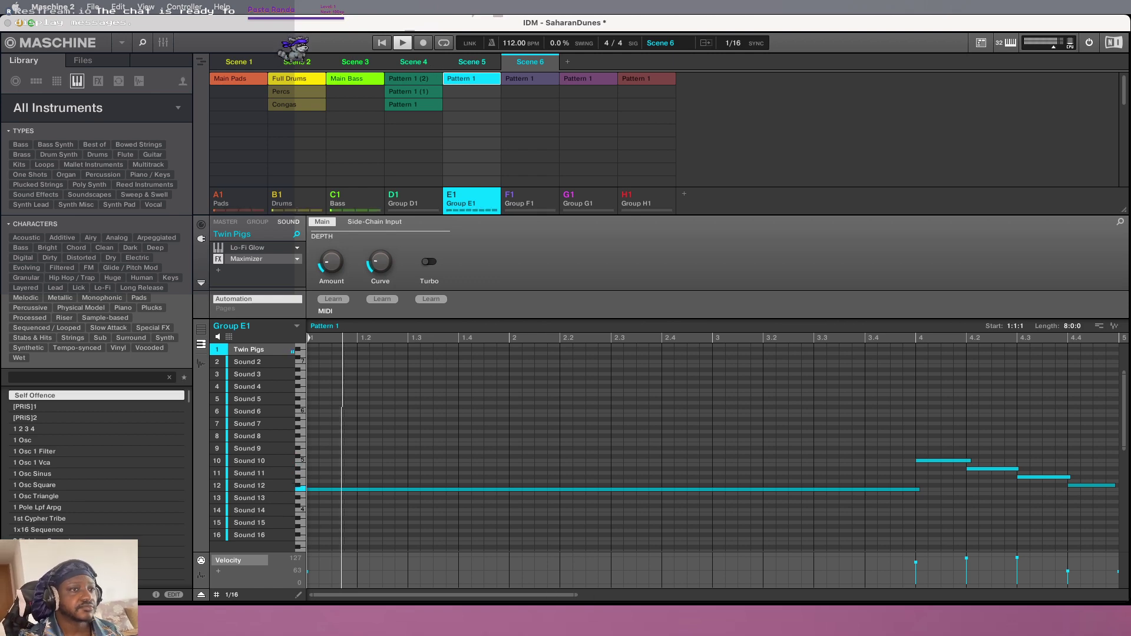
drag(553, 595, 536, 468)
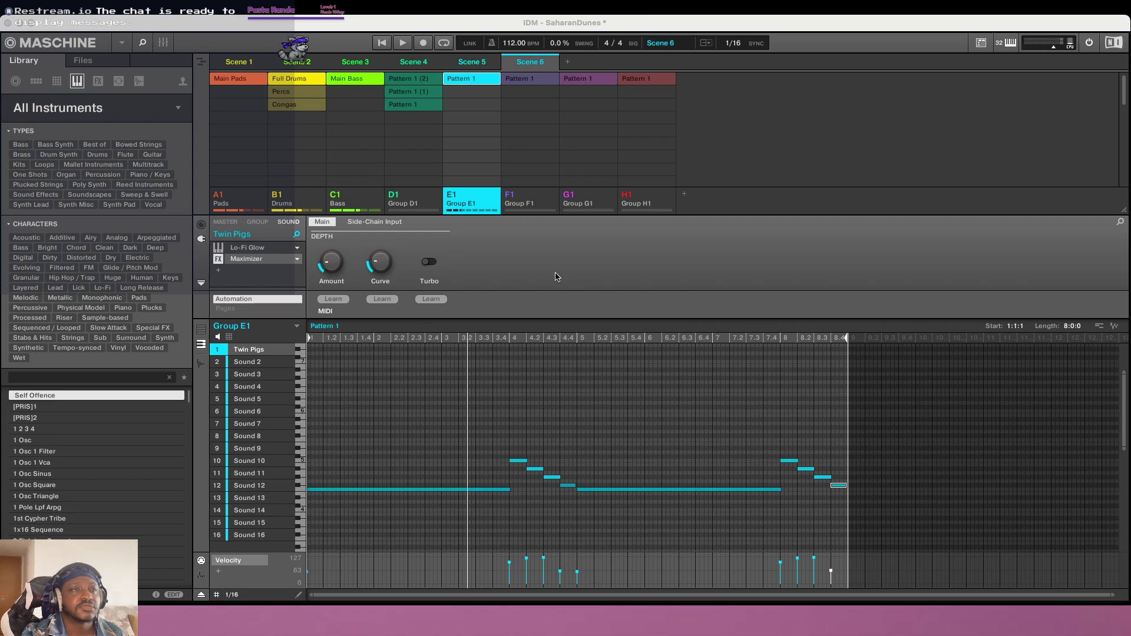
Audition Group F1's Pattern 1 in Scene 6 in place of Group E1's pattern, and deactivate it again
click(522, 80)
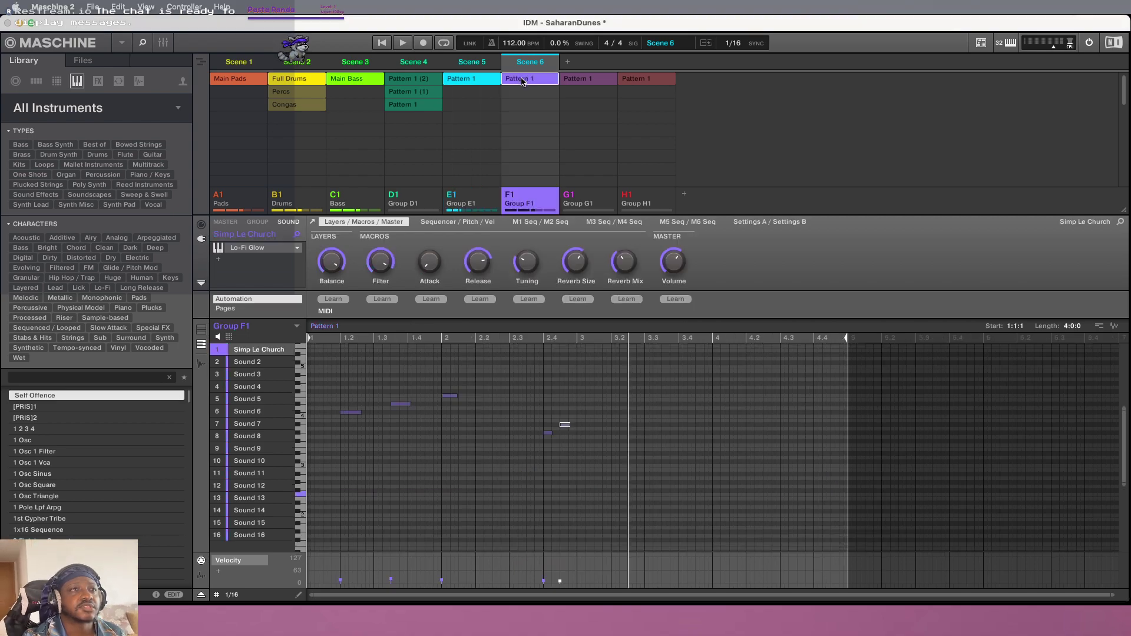
click(469, 83)
click(469, 83)
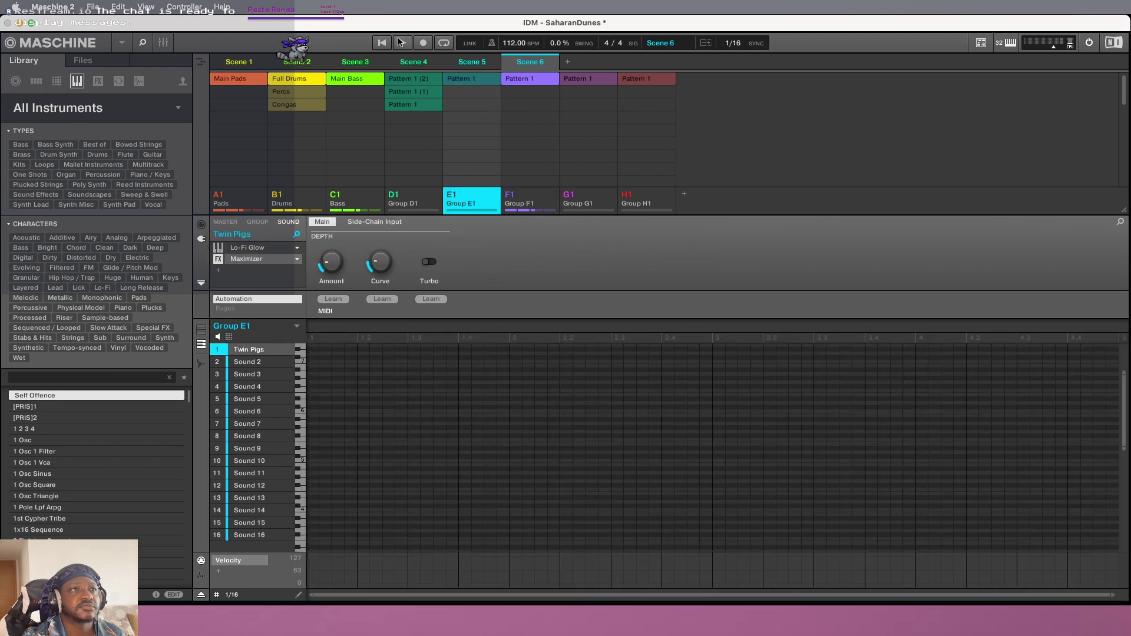
click(383, 43)
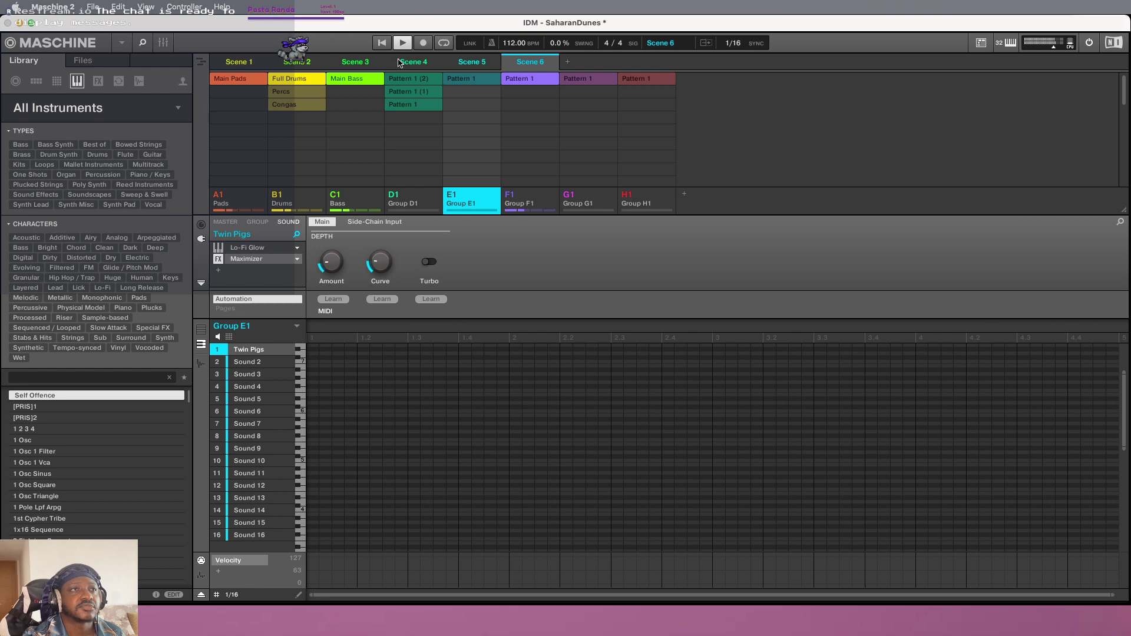
click(528, 198)
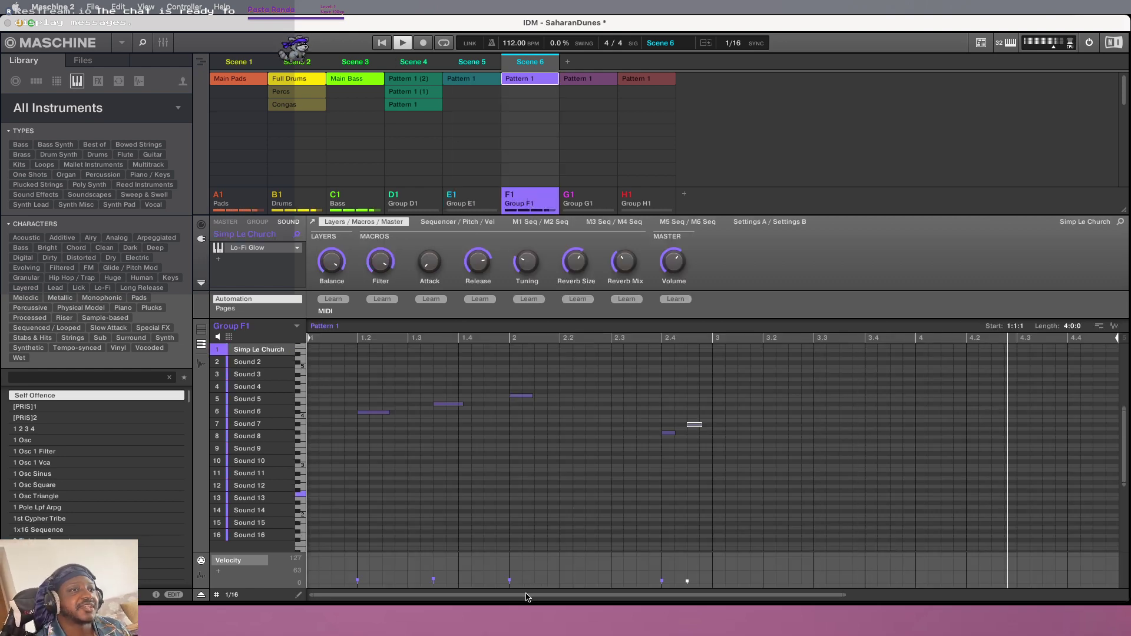
scroll(547, 402, down, 3)
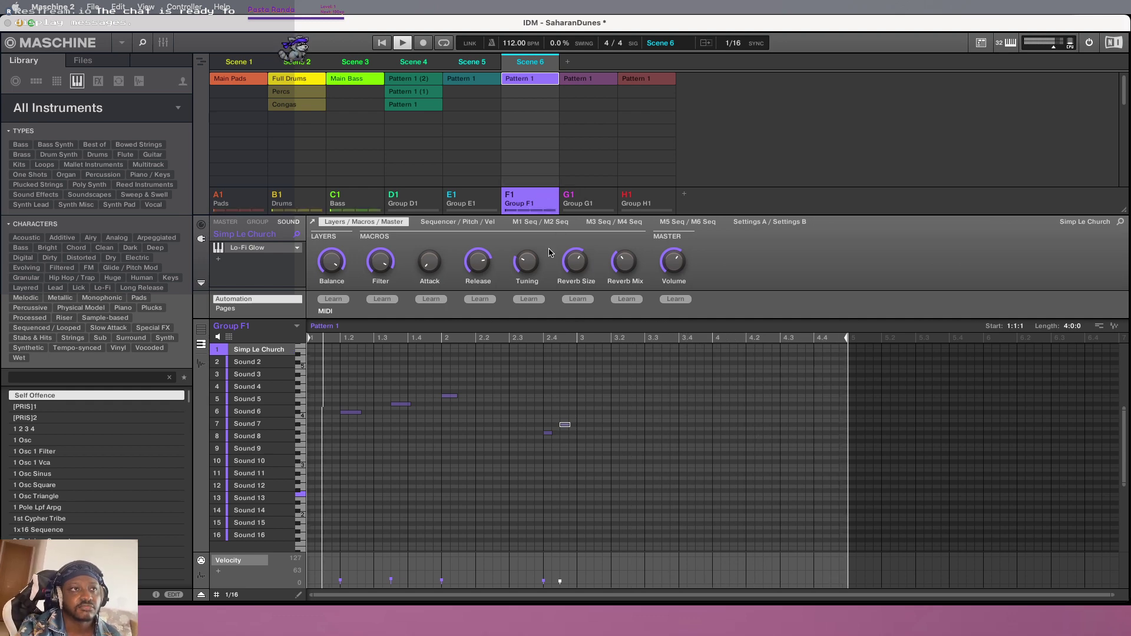
click(538, 80)
Audition Group G1's Pattern 1 with the pads, drums and bass in Scene 6, and deactivate it again
click(591, 198)
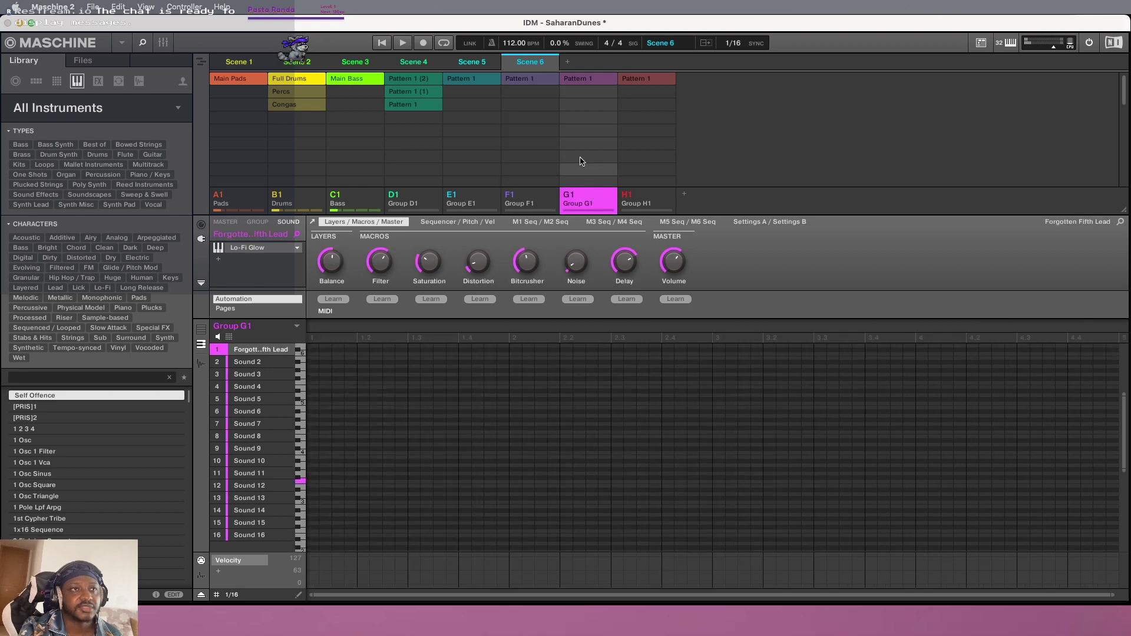
click(582, 81)
click(380, 43)
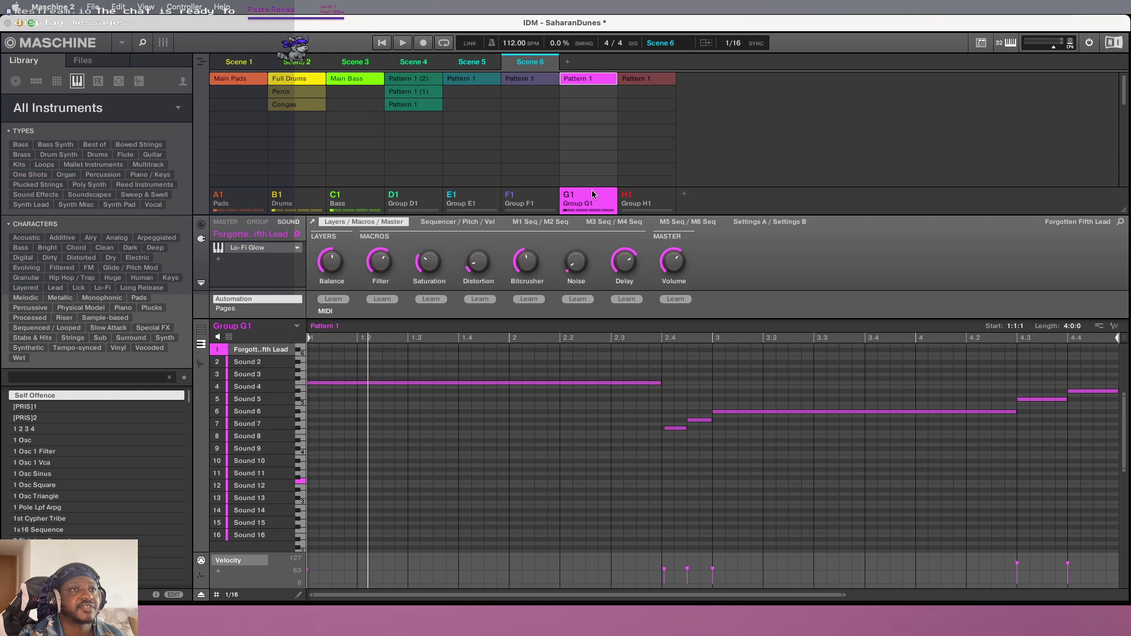
click(642, 195)
click(591, 80)
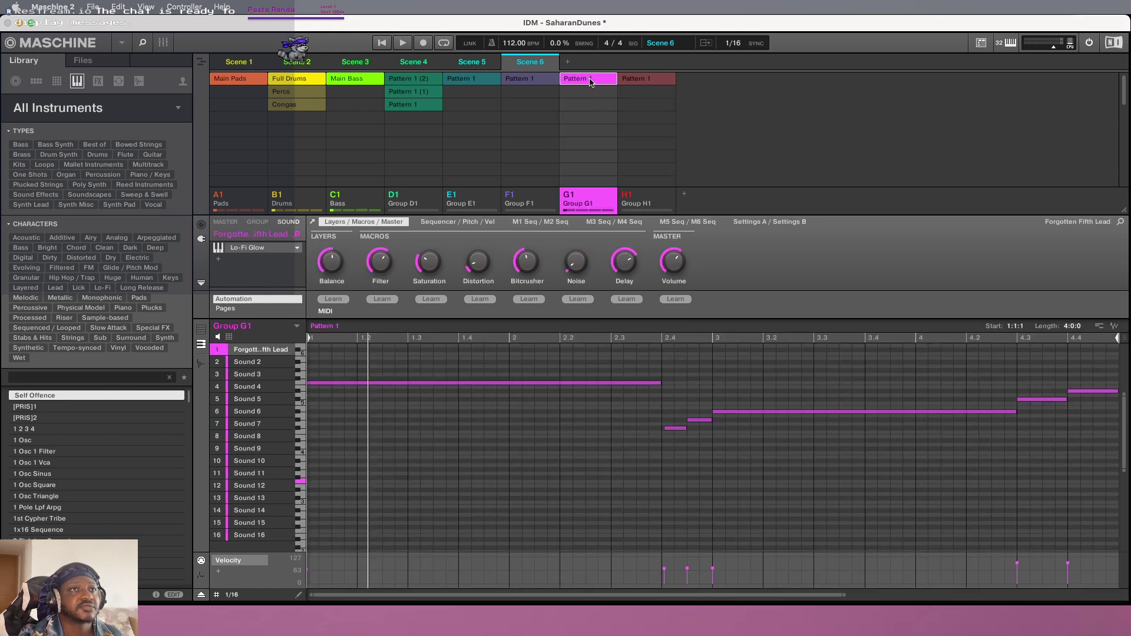
Audition Group H1's Pattern 1 from the start in Scene 6, and deactivate it again
click(651, 81)
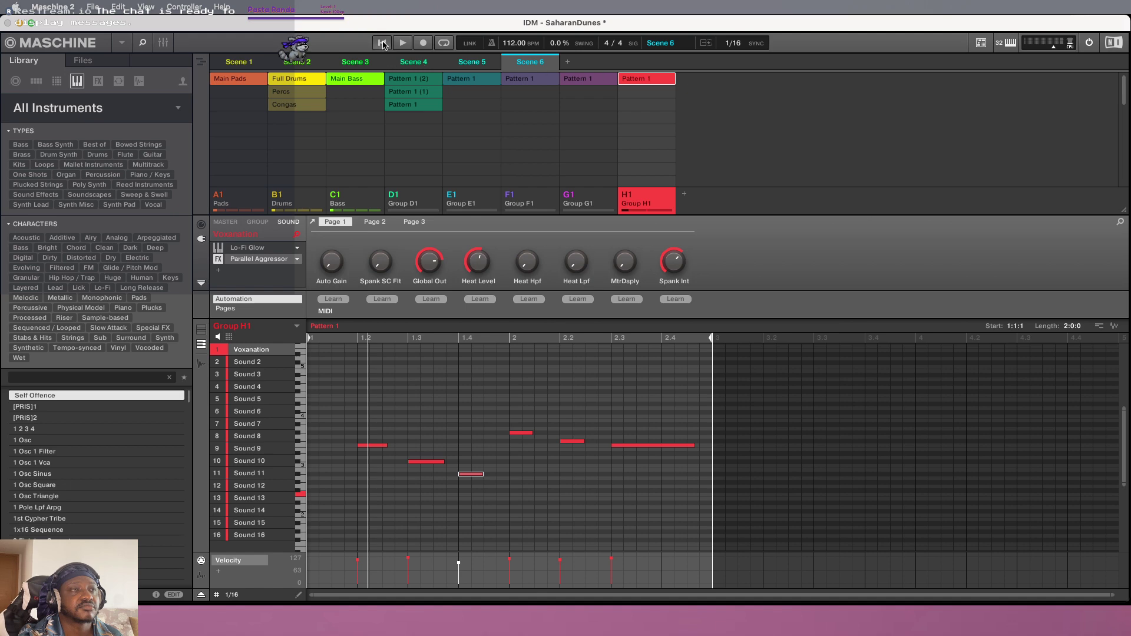
click(382, 43)
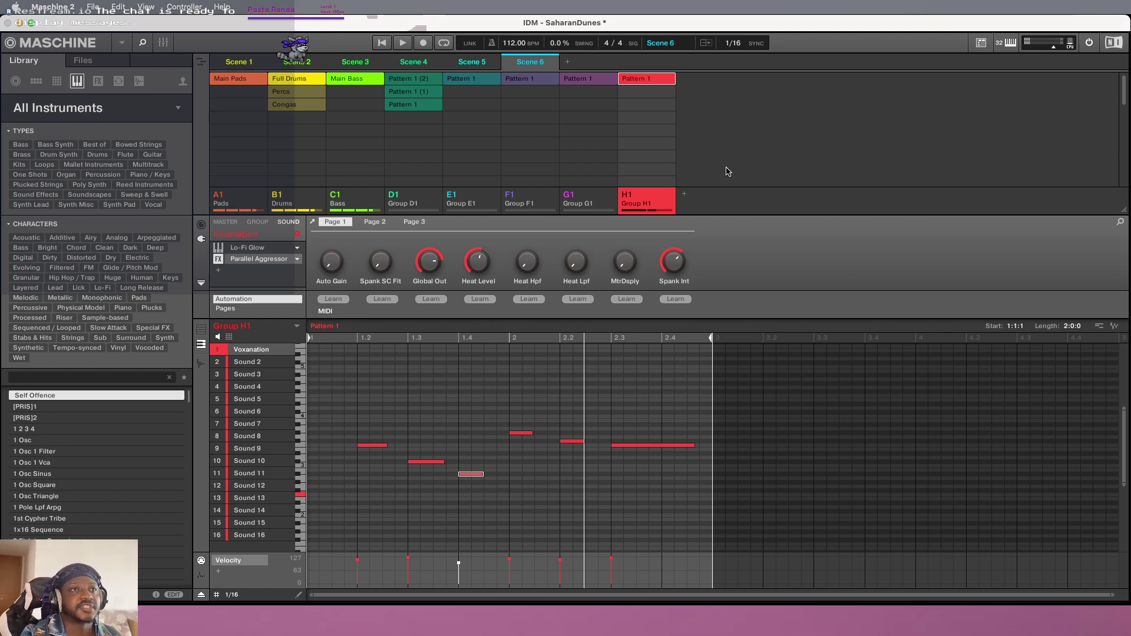
click(646, 78)
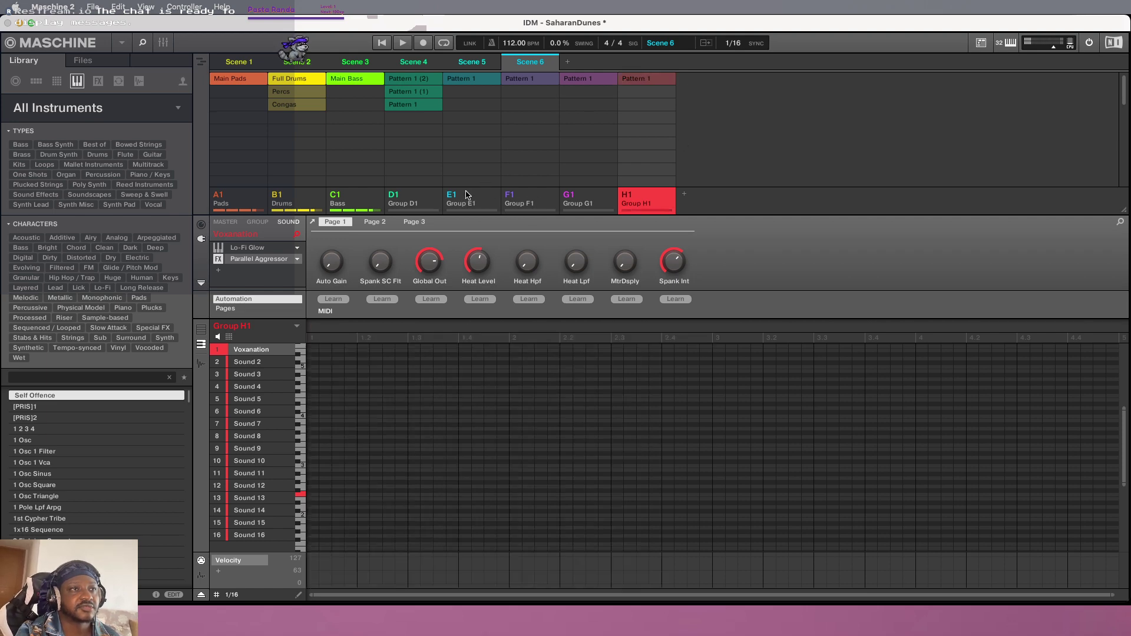
Activate Group E1's Pattern 1 in Scene 6 and audition it from the start with the pads, drums and bass
click(531, 195)
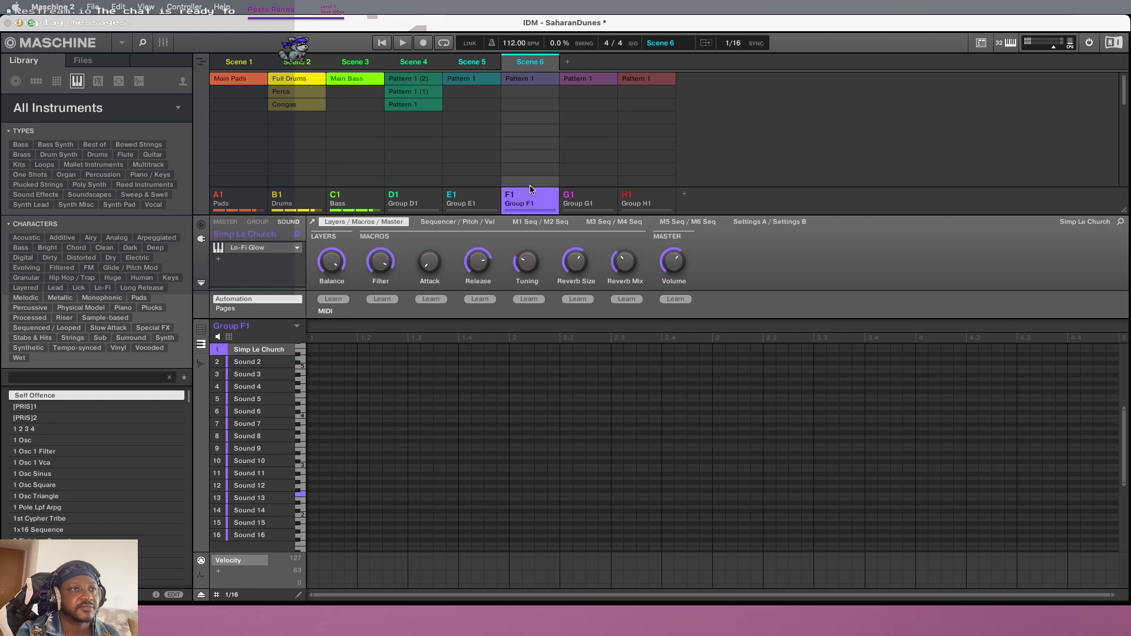
click(471, 199)
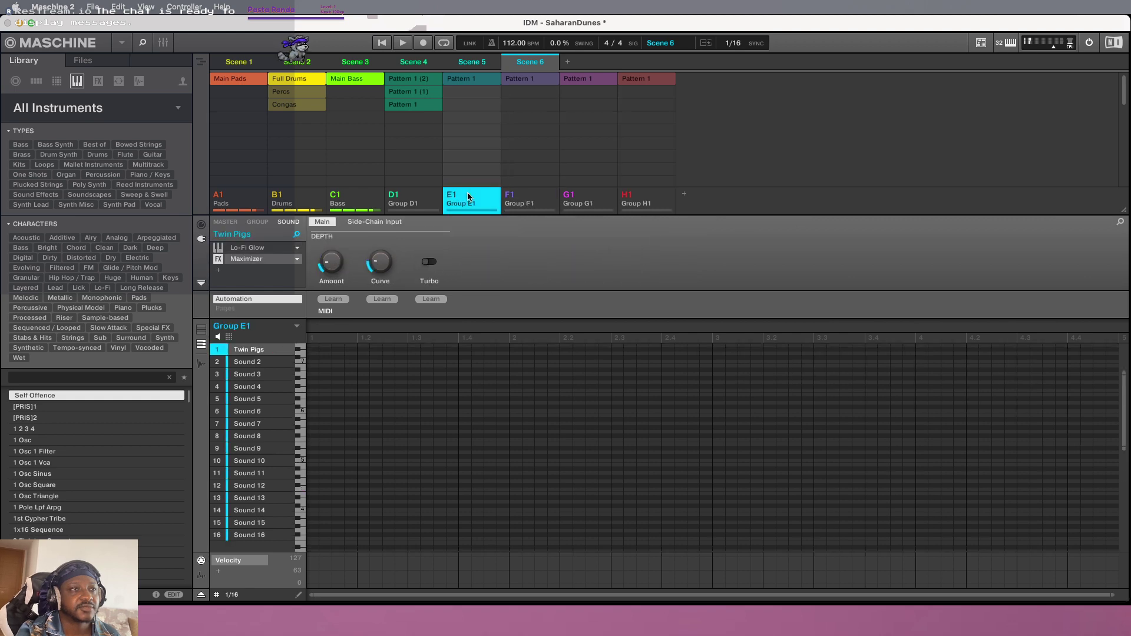
click(484, 79)
click(383, 44)
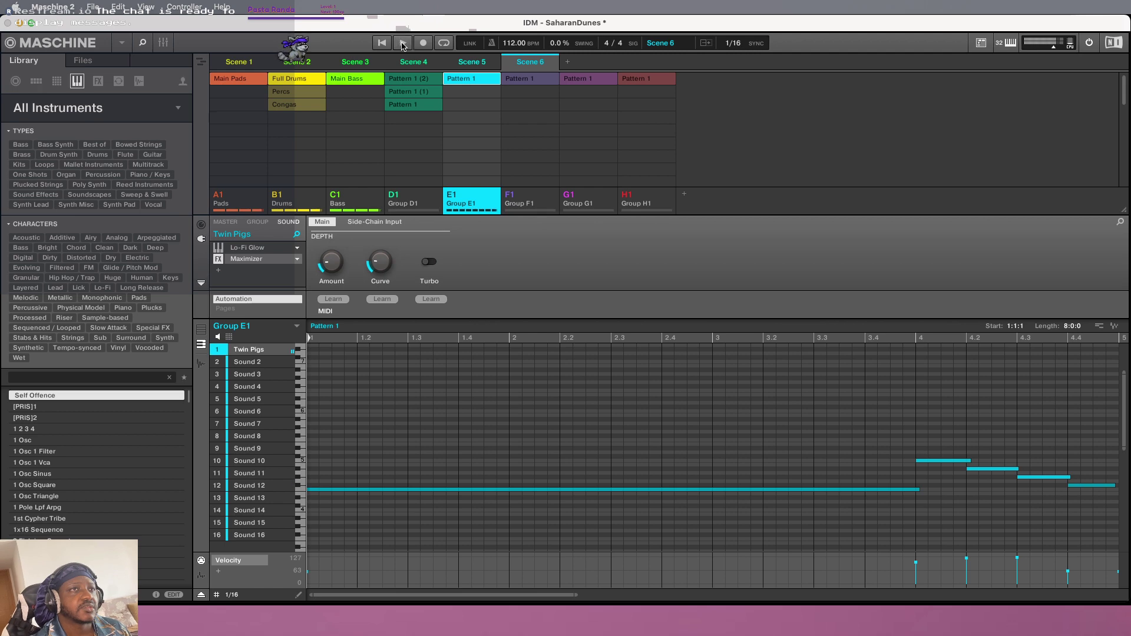
Replace Group E1's pattern with Group F1's Pattern 1 in Scene 6, audition it, and deactivate it again
click(517, 85)
click(472, 86)
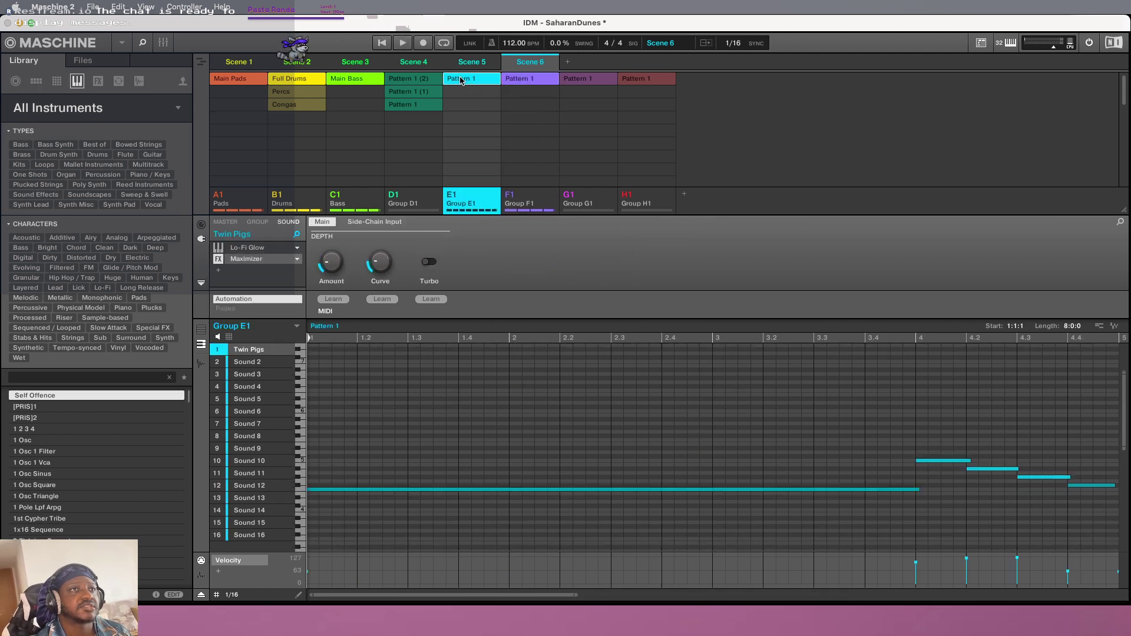
click(462, 80)
click(401, 47)
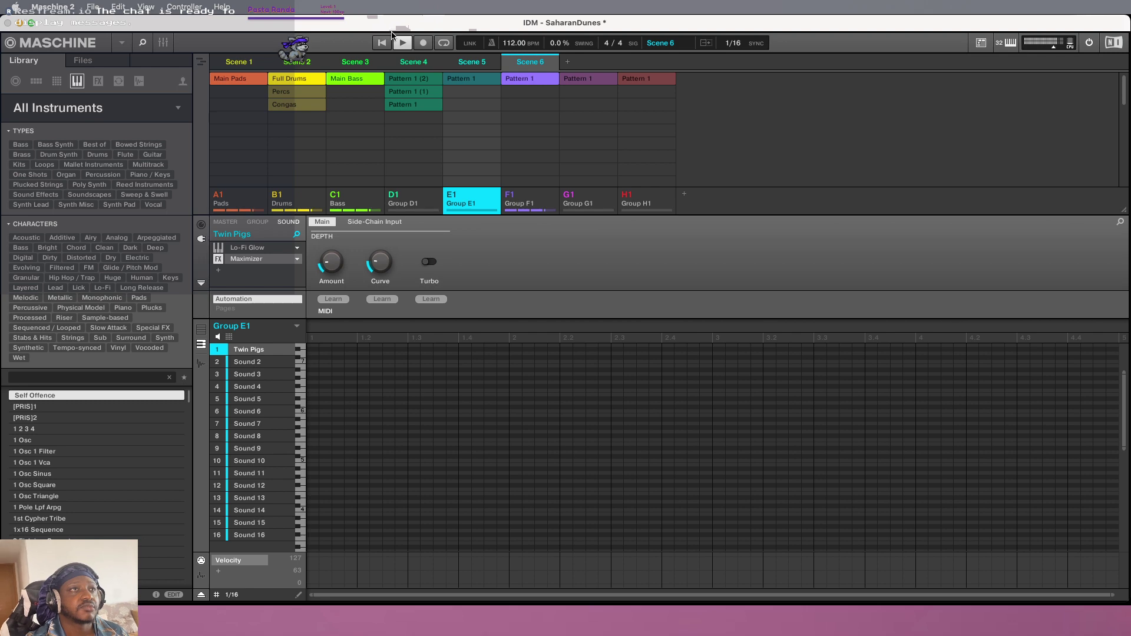
click(540, 79)
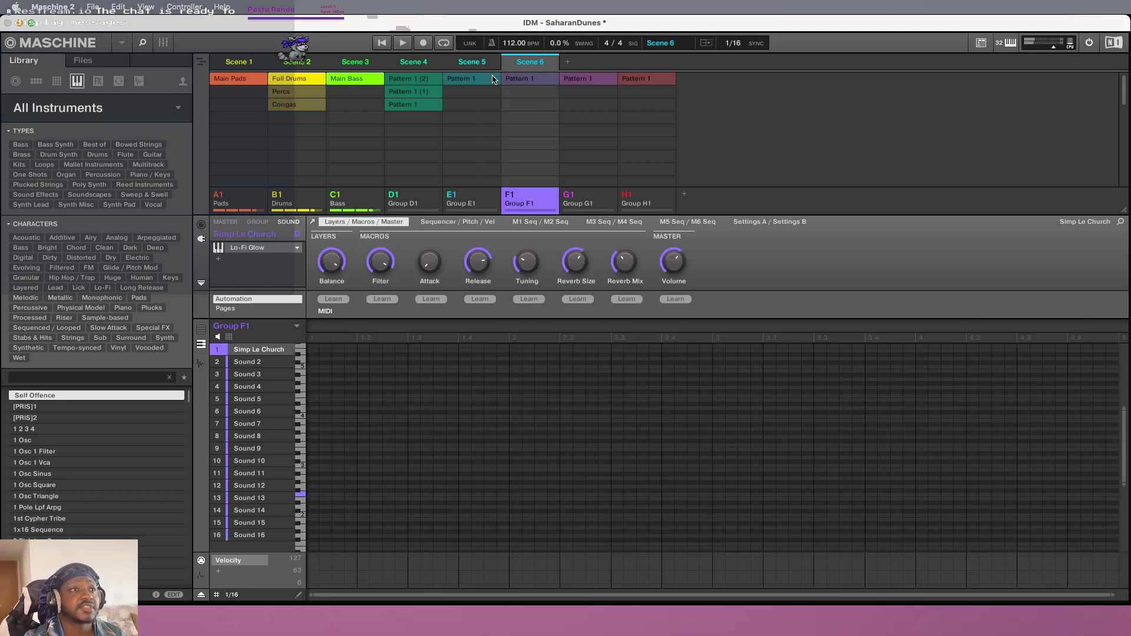
Audition Group D1's Pattern 1 (2) from the start in Scene 6, and deactivate it again
click(425, 80)
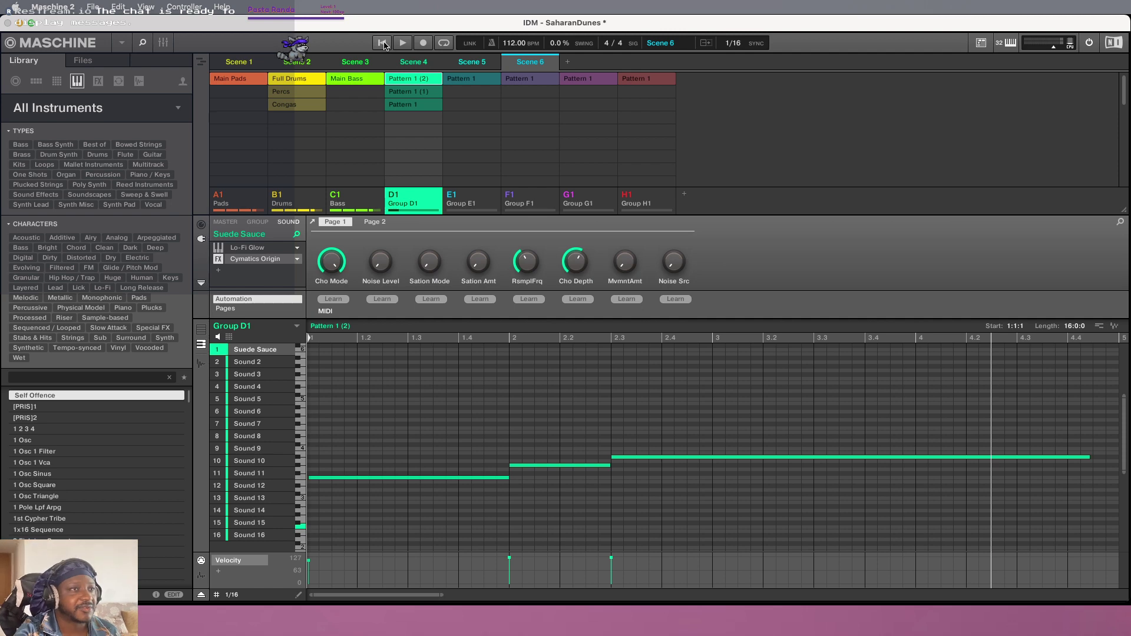
click(403, 43)
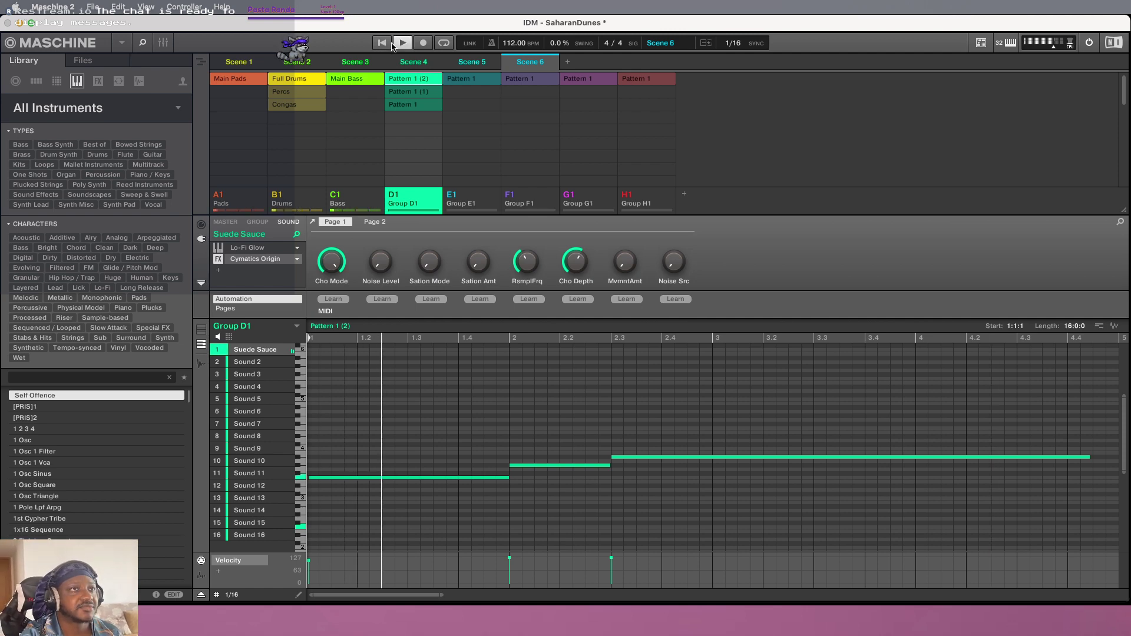
click(403, 45)
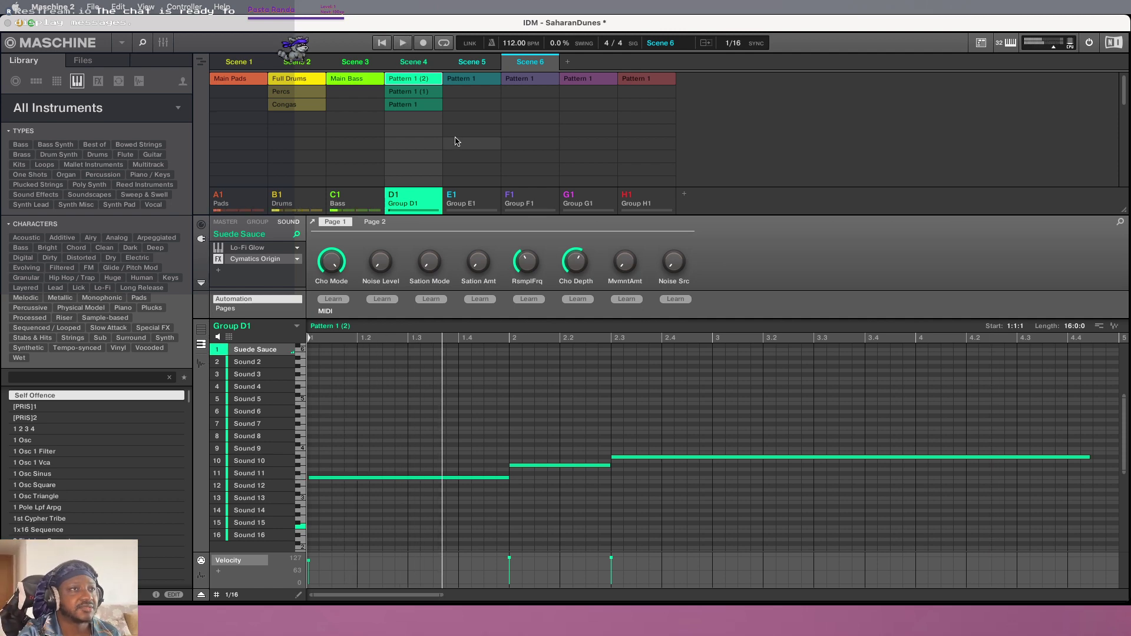
click(422, 83)
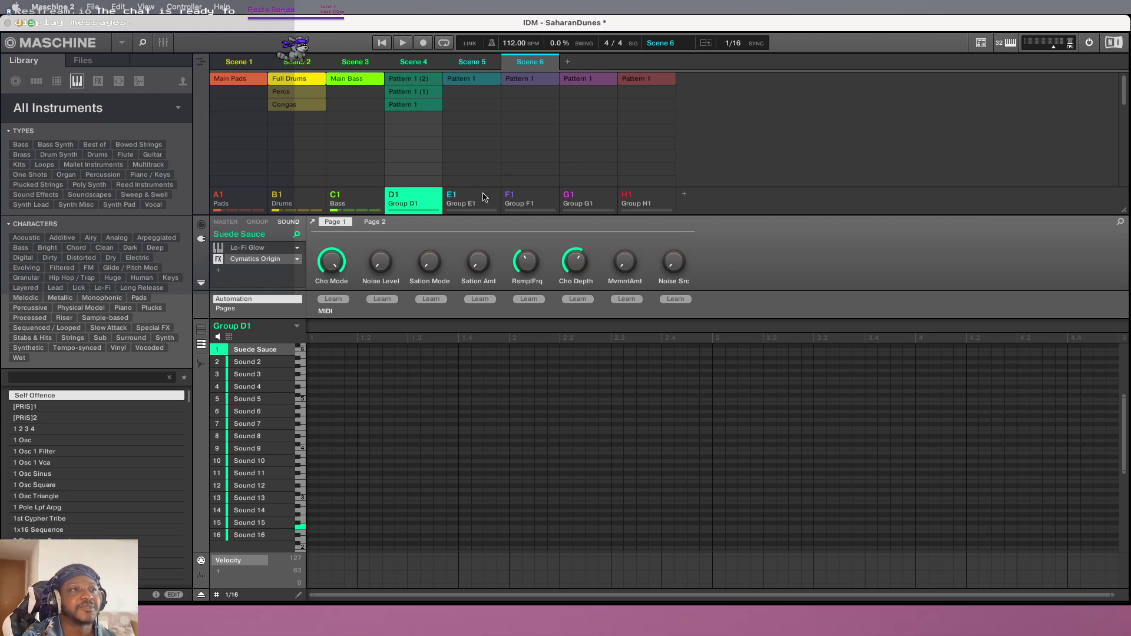
Reorder the groups, moving the Twin Pigs group into slot D1 and the Simp Le Church group into slot E1
drag(483, 197, 407, 195)
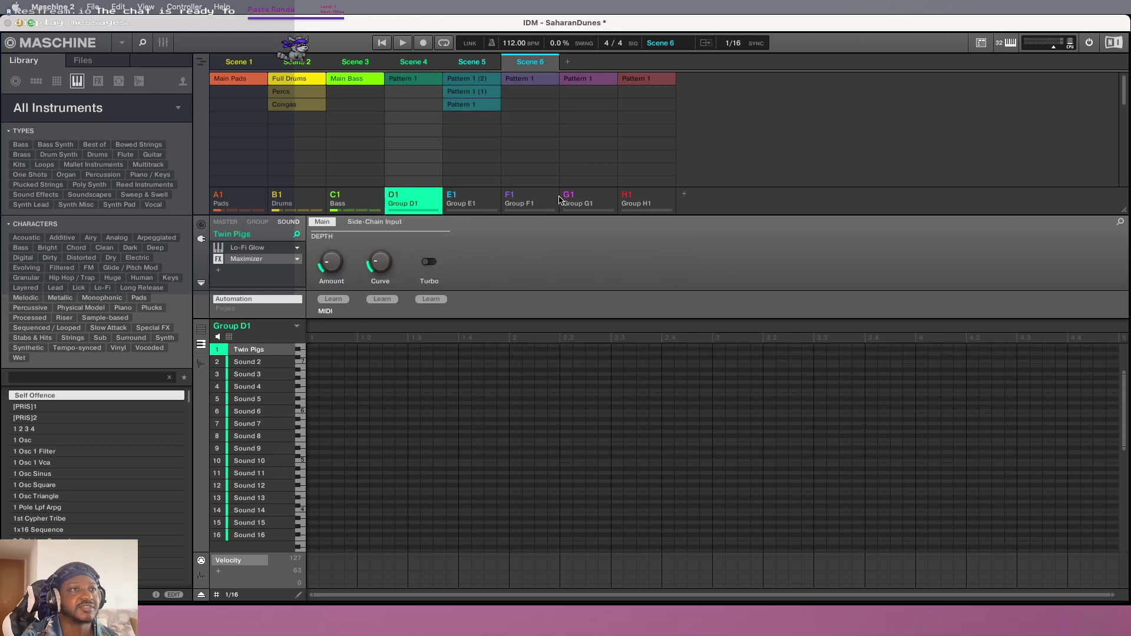
drag(531, 196, 459, 189)
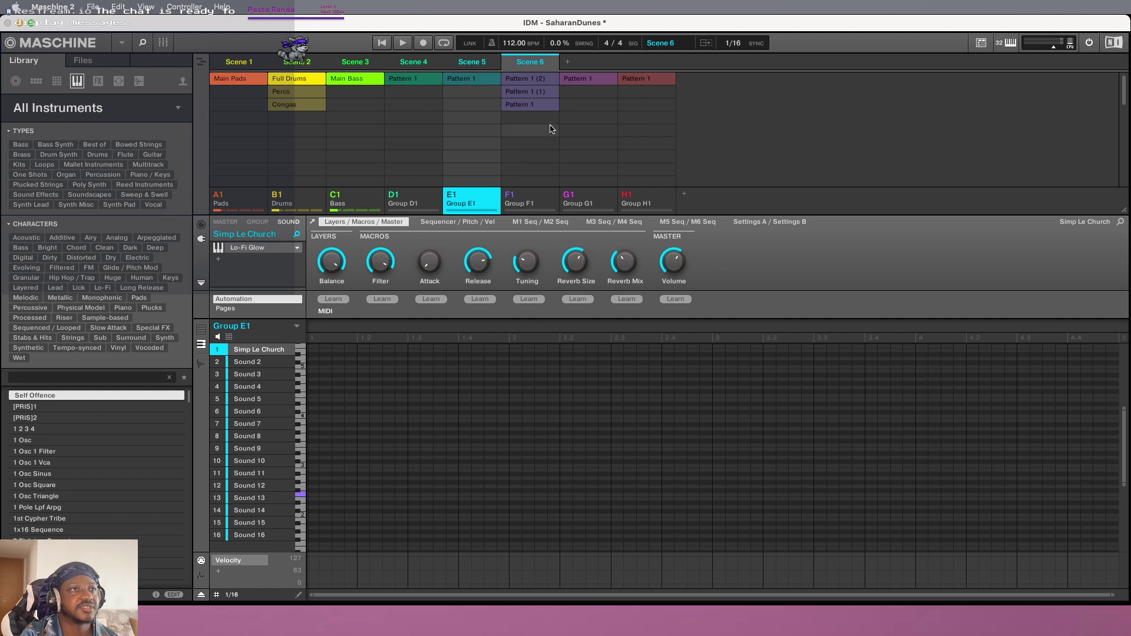
Activate Group D1's Twin Pigs Pattern 1 in Scene 6 and audition the scene from the start
click(417, 196)
click(405, 79)
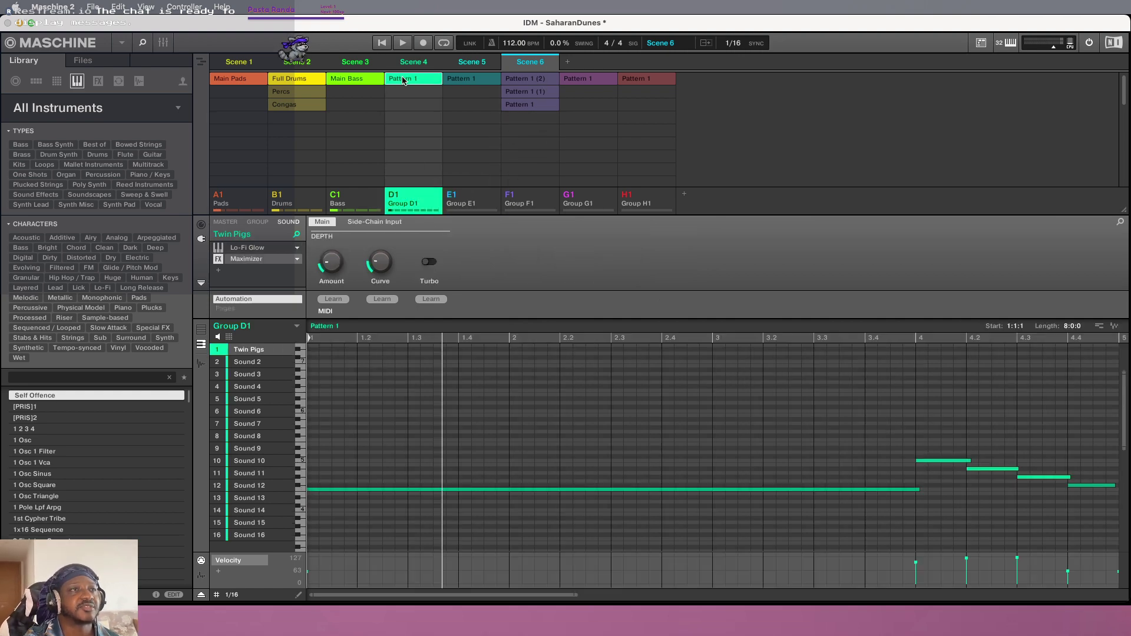
click(382, 45)
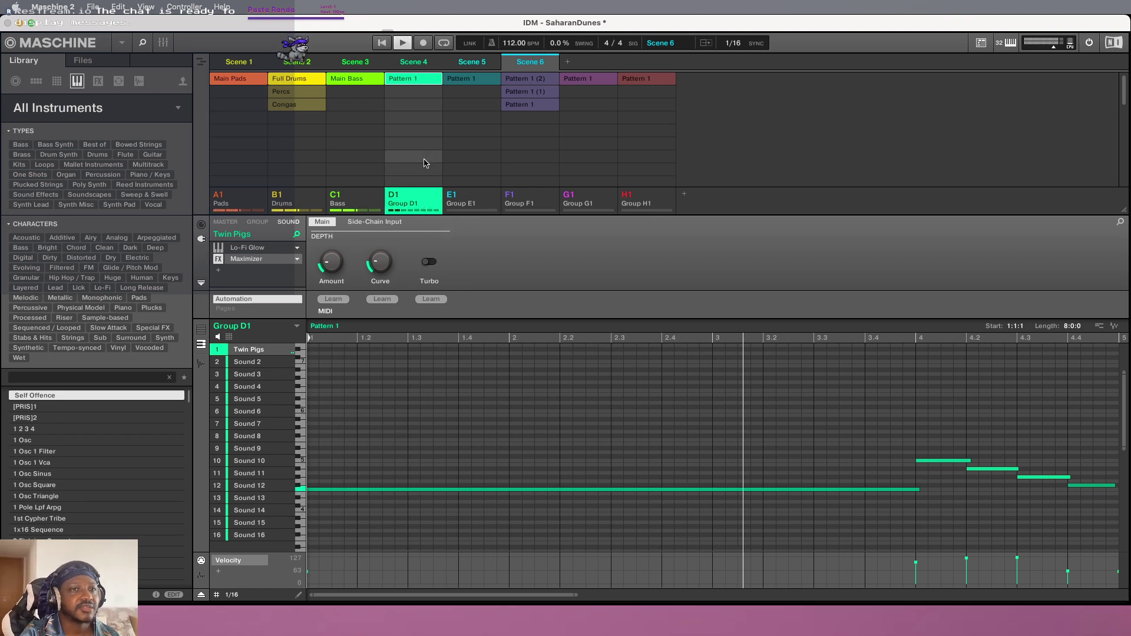
click(401, 43)
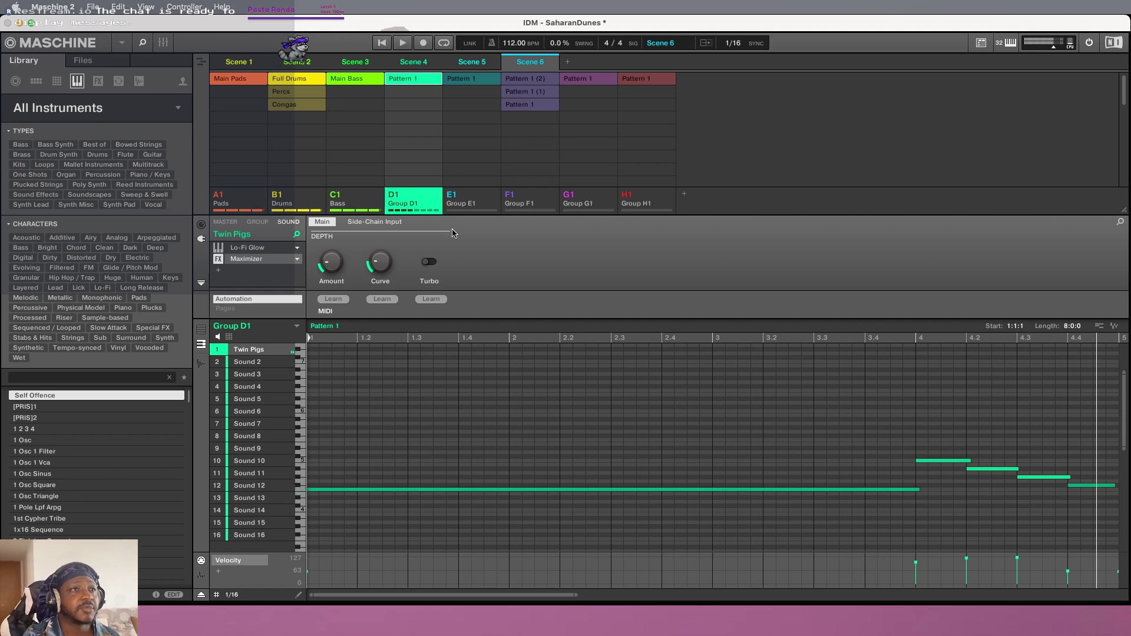
Rename Group D1 as Sitar
right_click(420, 197)
click(464, 353)
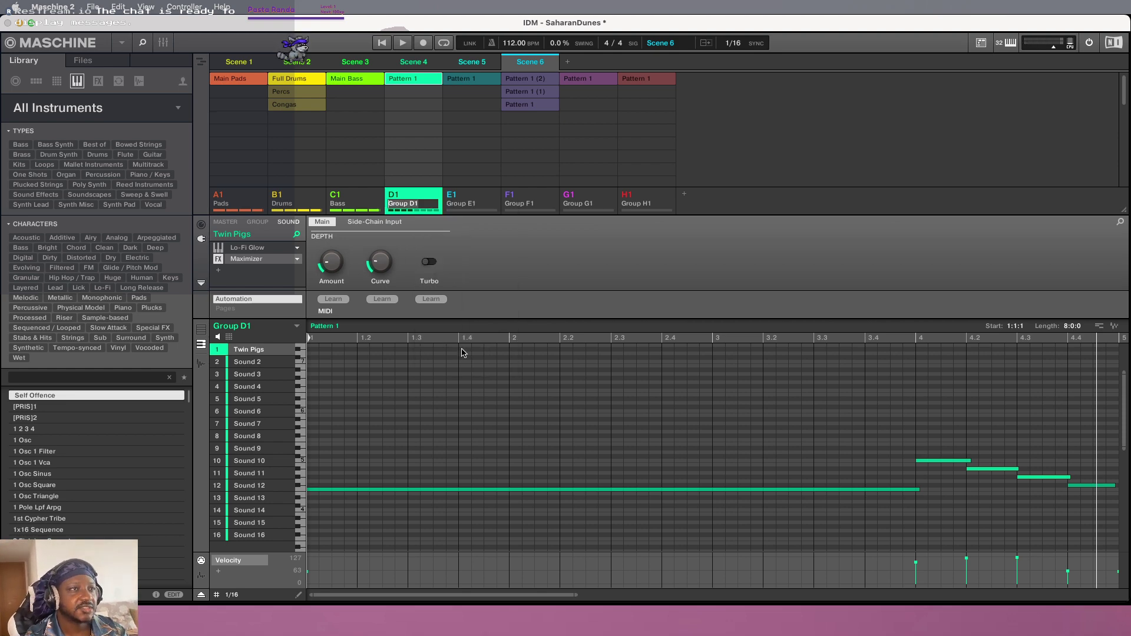
text(Sitar)
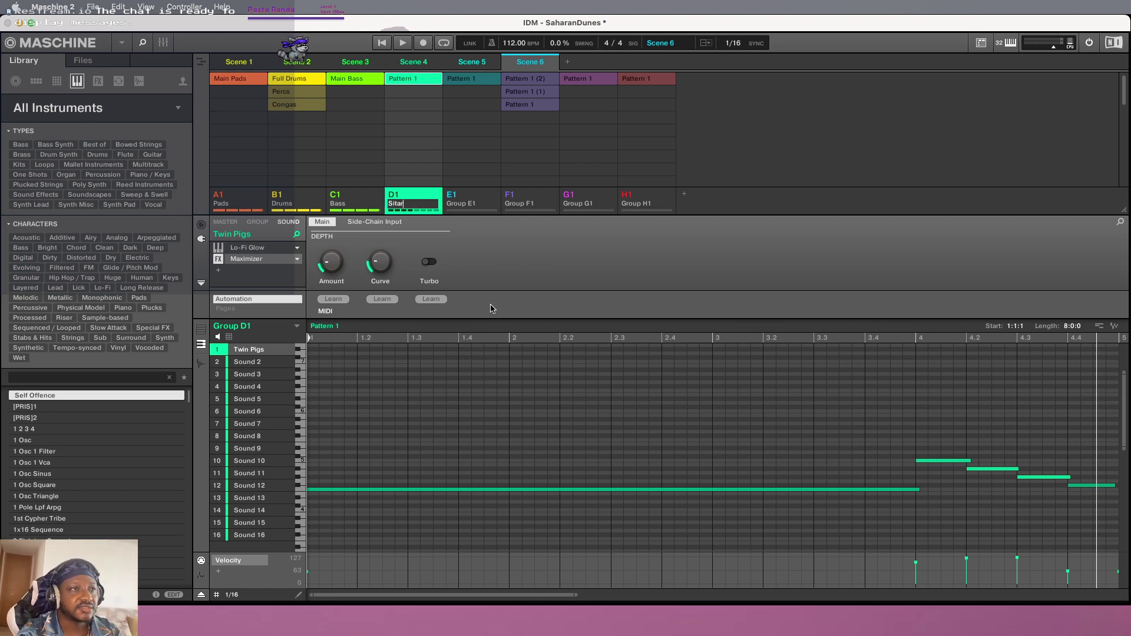
key(Return)
Rename the Sitar group's Pattern 1 as Sitar and play Scene 6 from the start
right_click(408, 77)
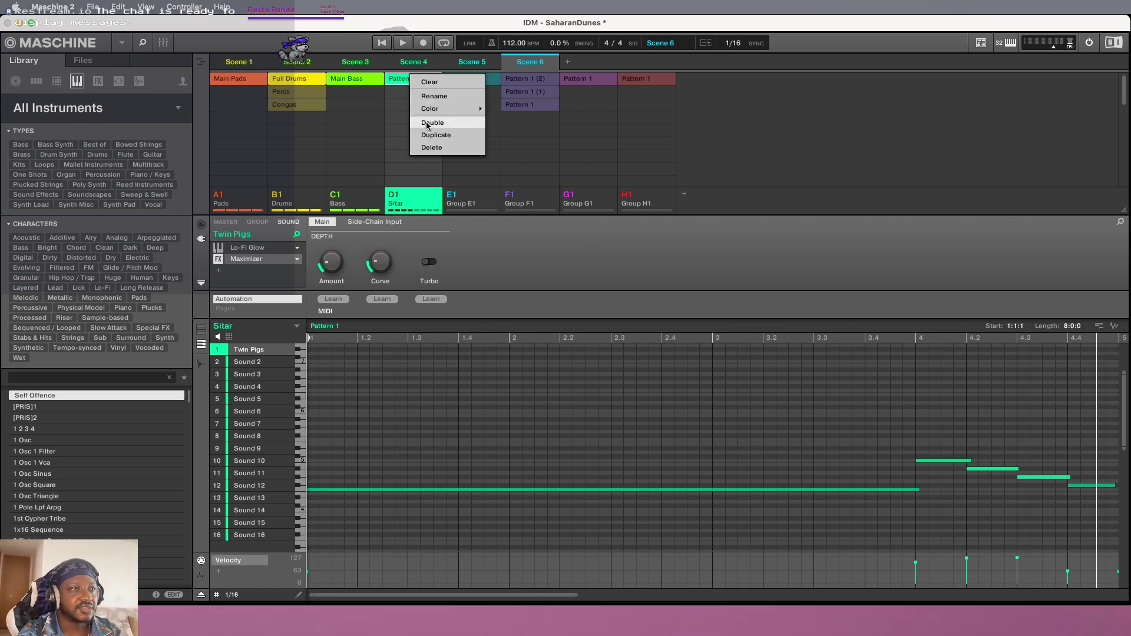
click(448, 97)
text(Sitar)
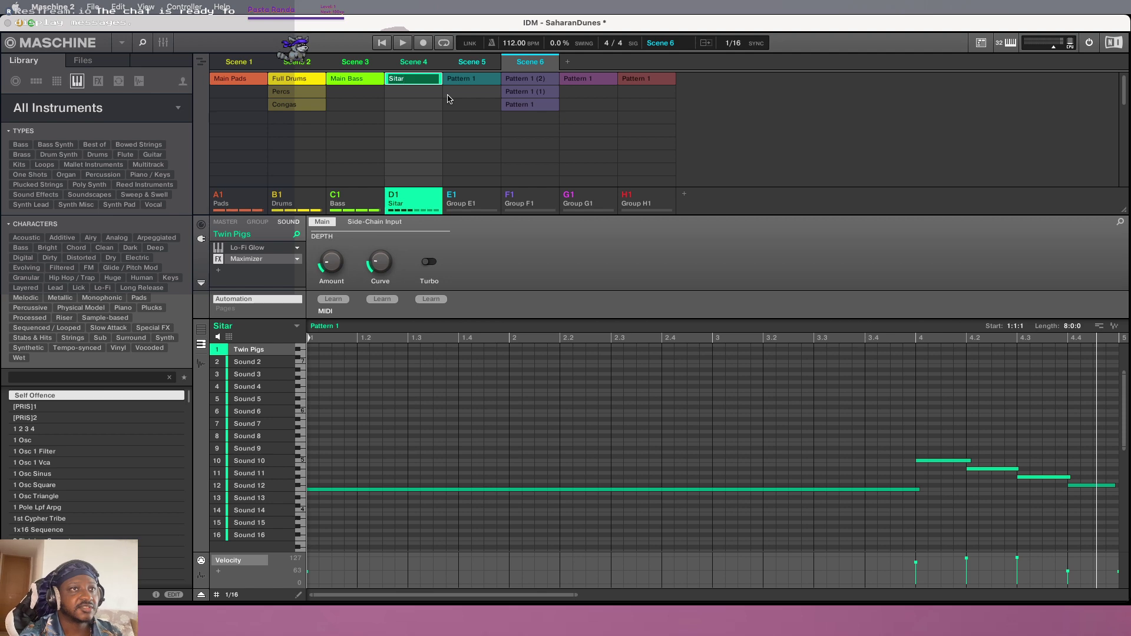
key(Return)
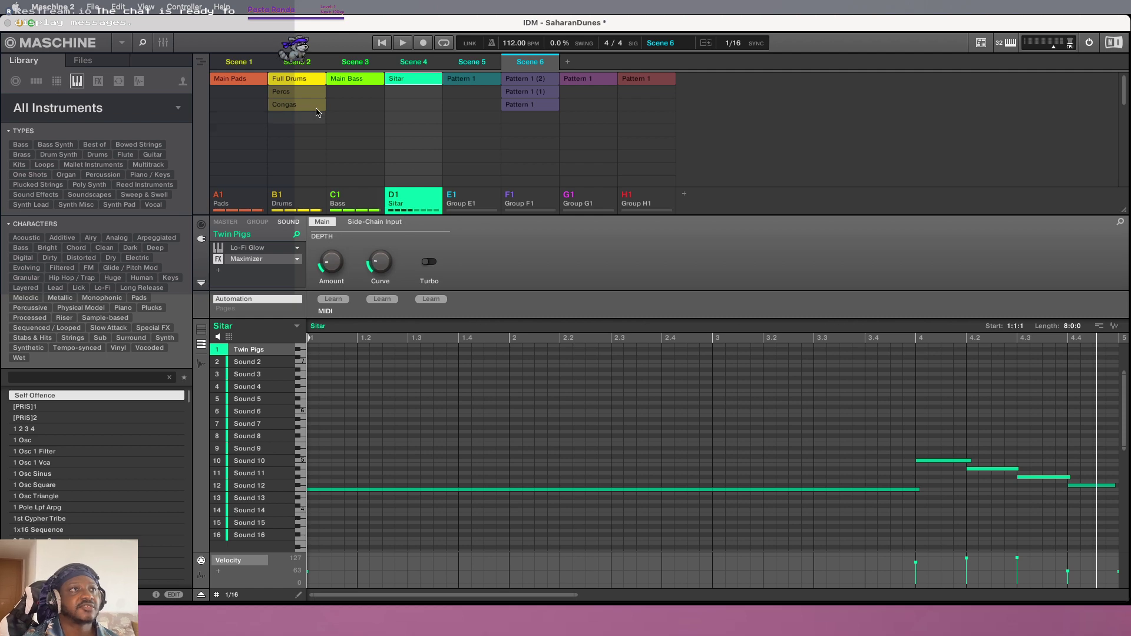
click(381, 44)
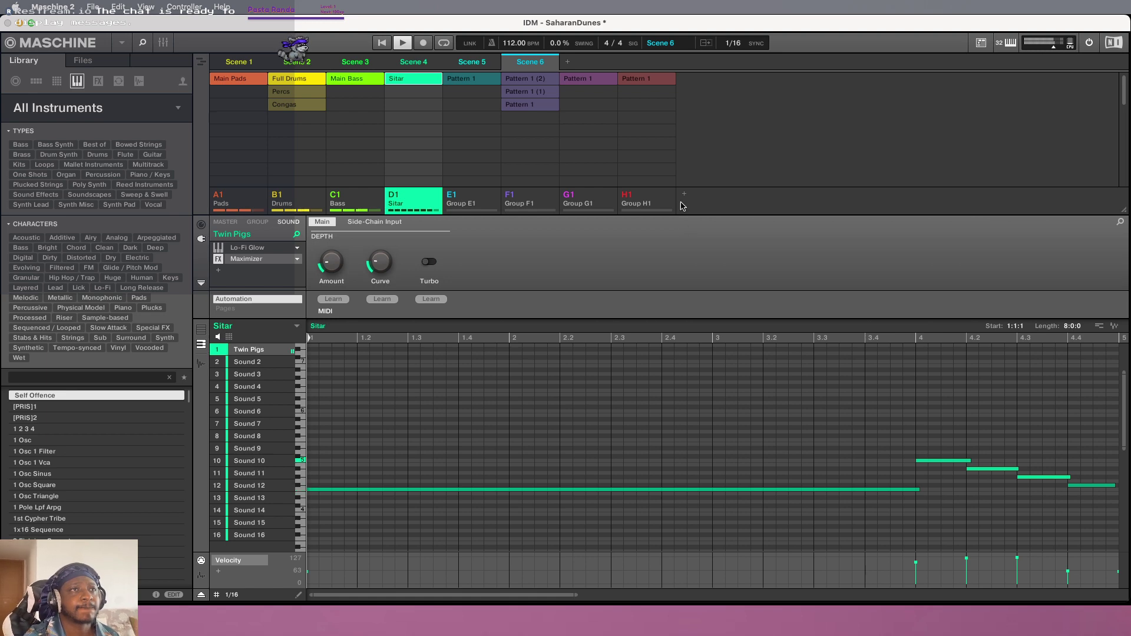
Create Scene 7 and activate the Main Pads, Full Drums, Main Bass and Sitar patterns in it
click(568, 63)
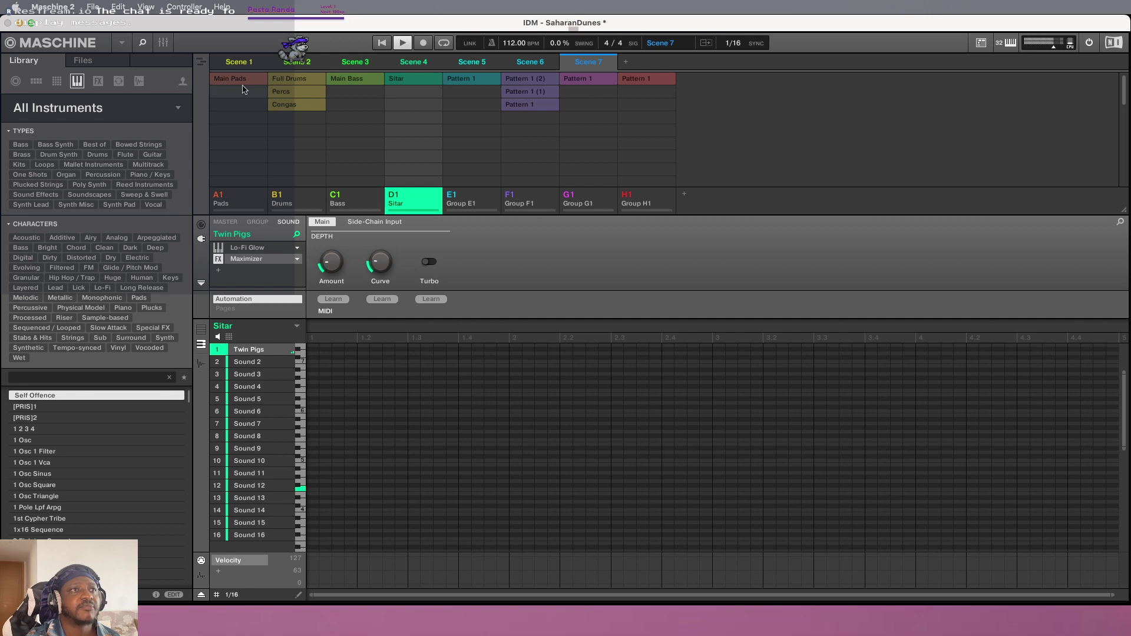
click(235, 79)
click(292, 79)
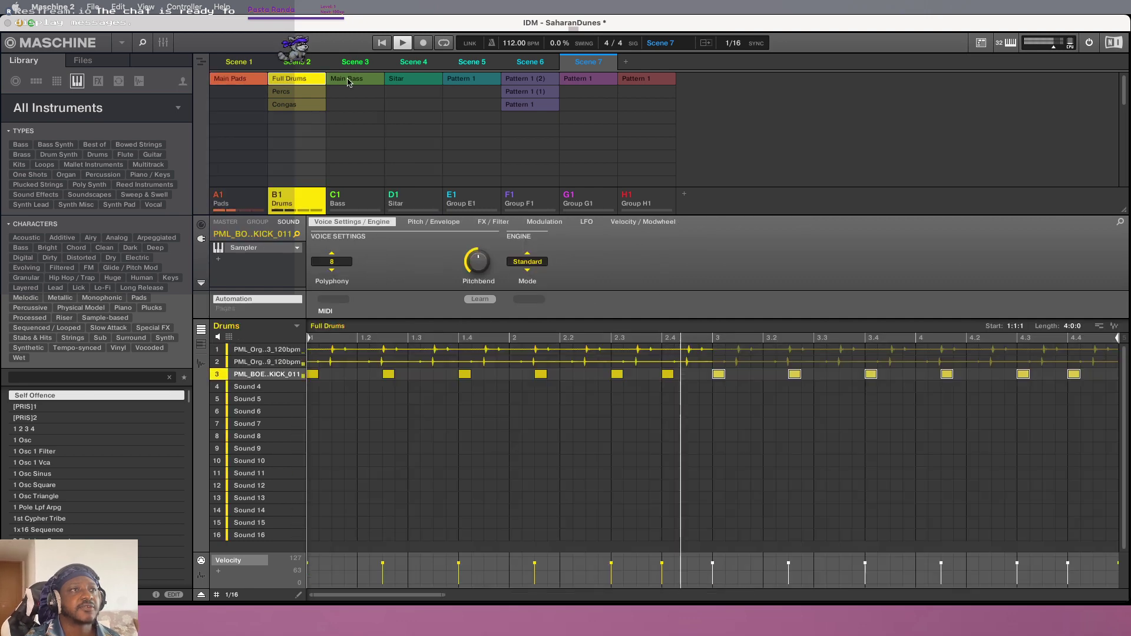
click(350, 79)
click(394, 78)
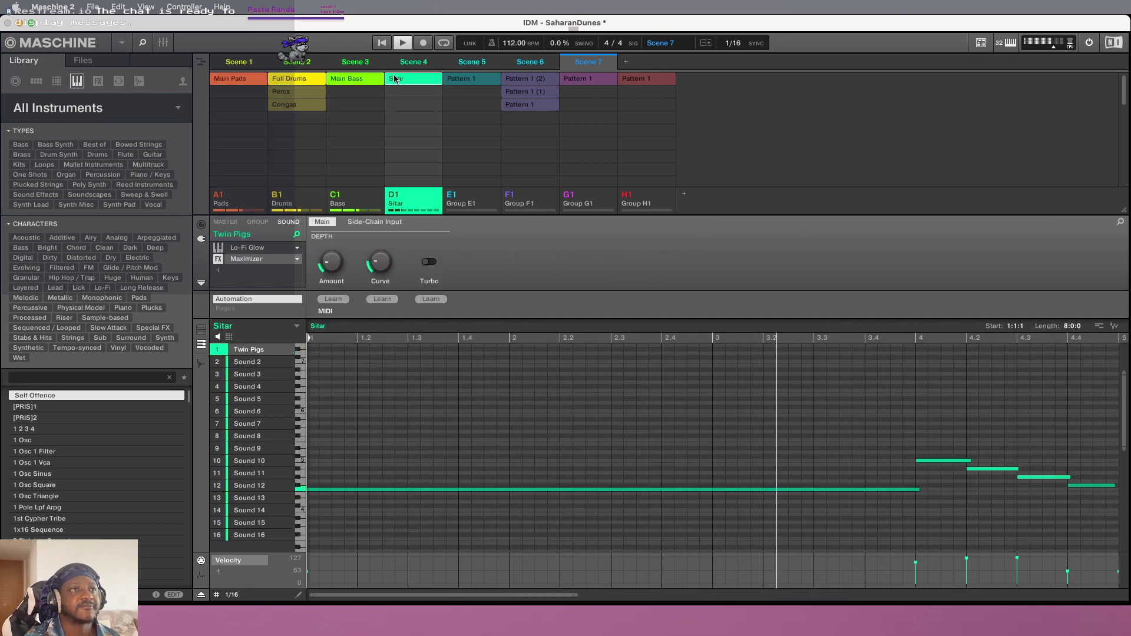
Try the Simp Le Church group's Pattern 1 in Scene 7, swap that group with Group F1, and deactivate its pattern
click(465, 78)
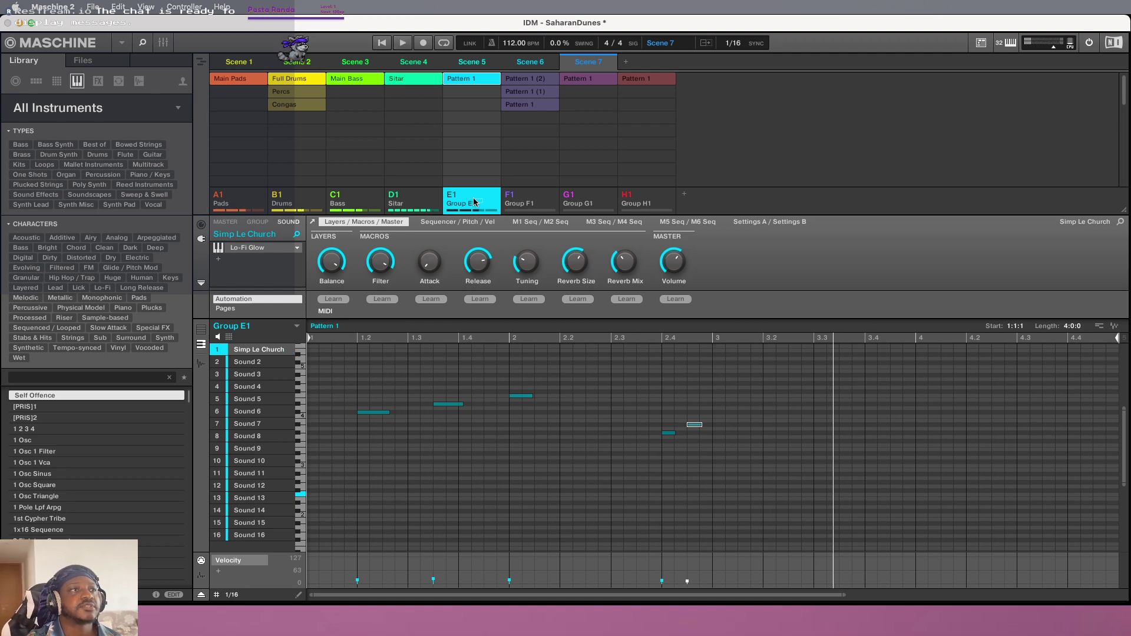
click(548, 203)
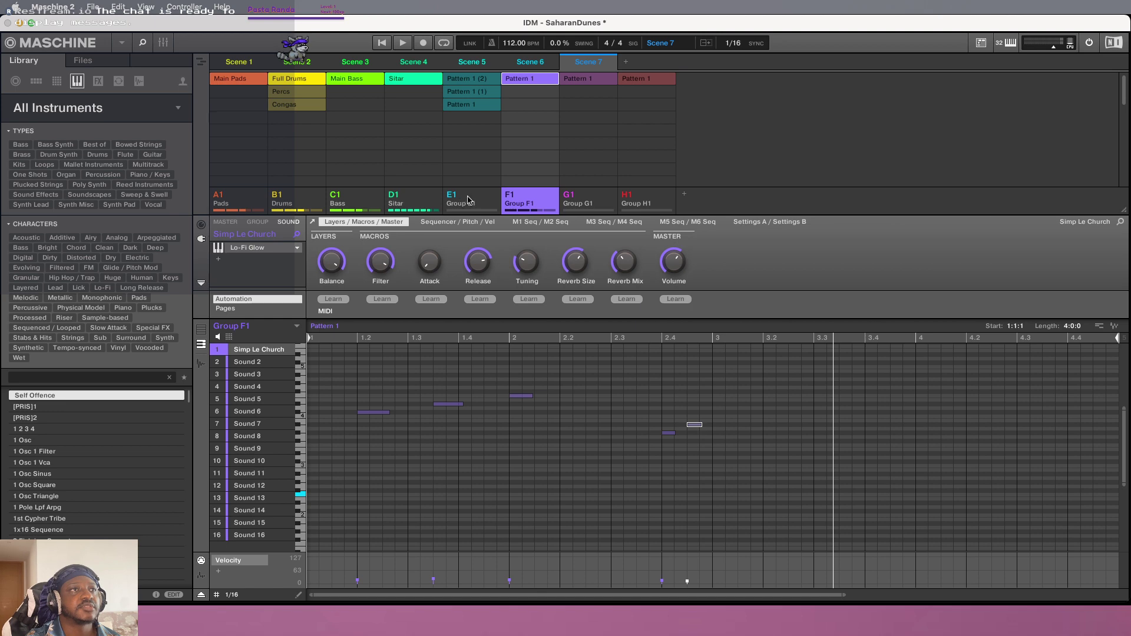
click(524, 85)
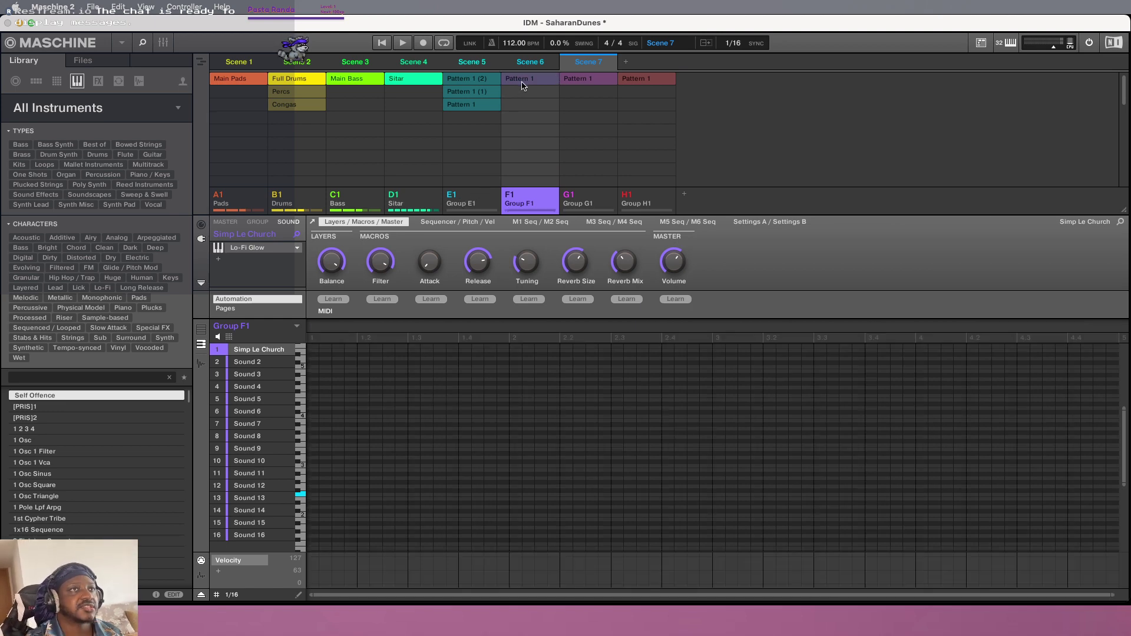
Activate the Suede Sauce group's Pattern 1 (2) in Scene 7 and play the scene from the start
click(484, 80)
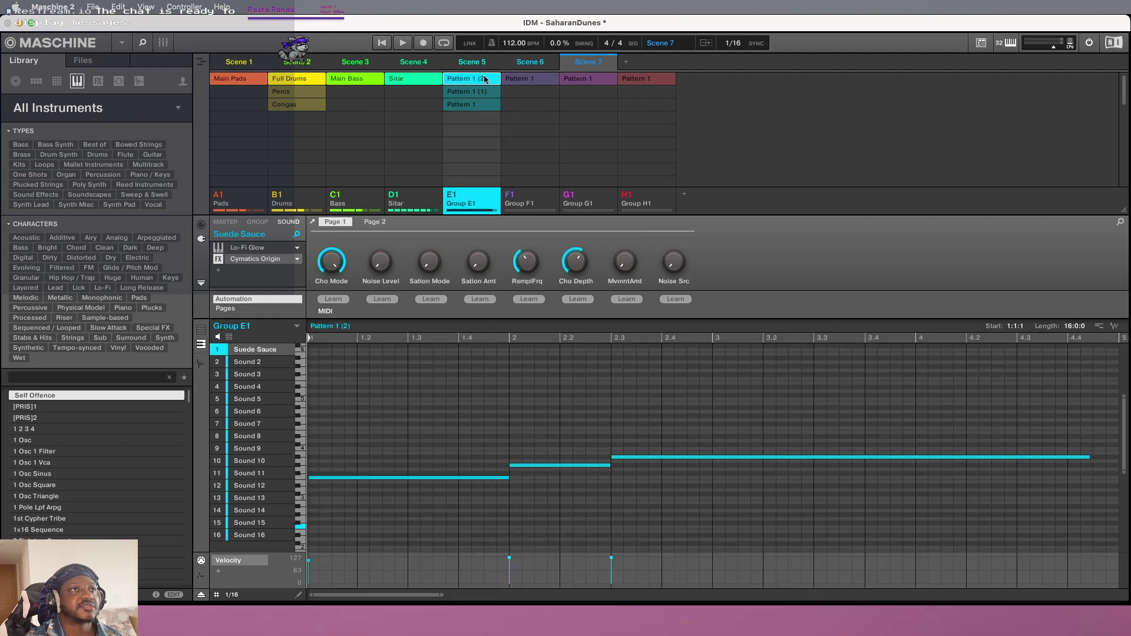
click(384, 42)
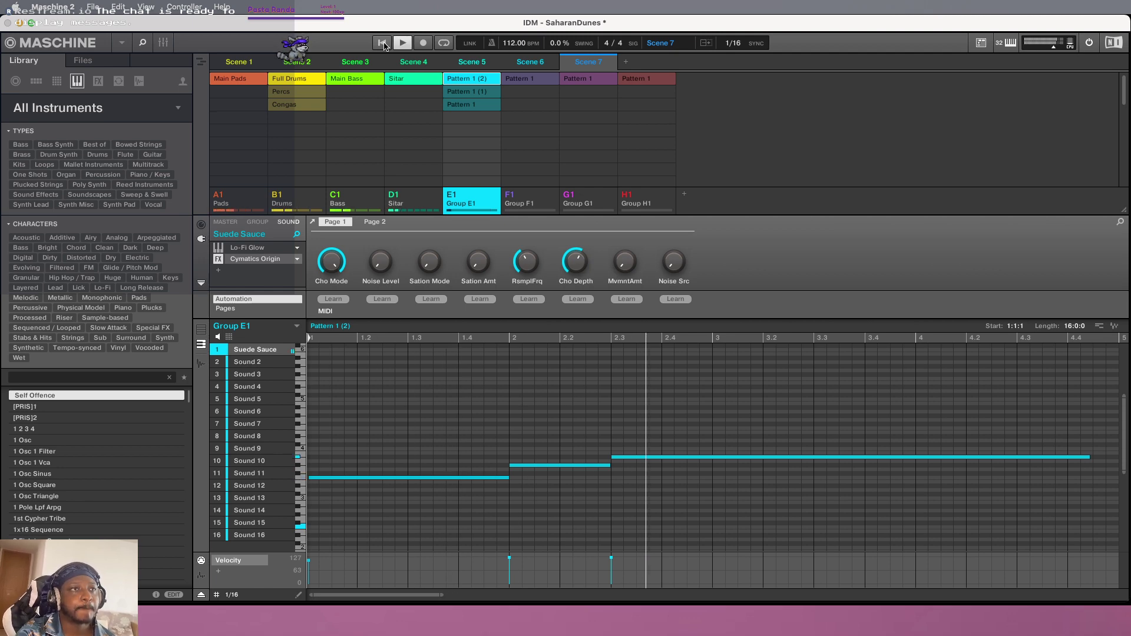
Rename Group E1 as Synth
right_click(465, 201)
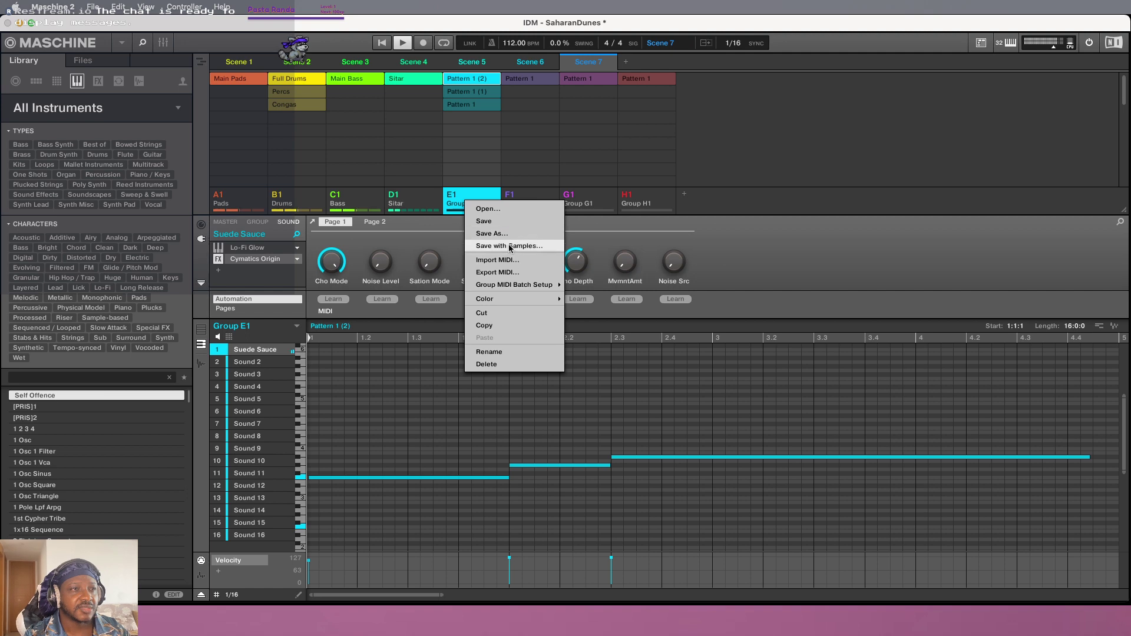
click(514, 352)
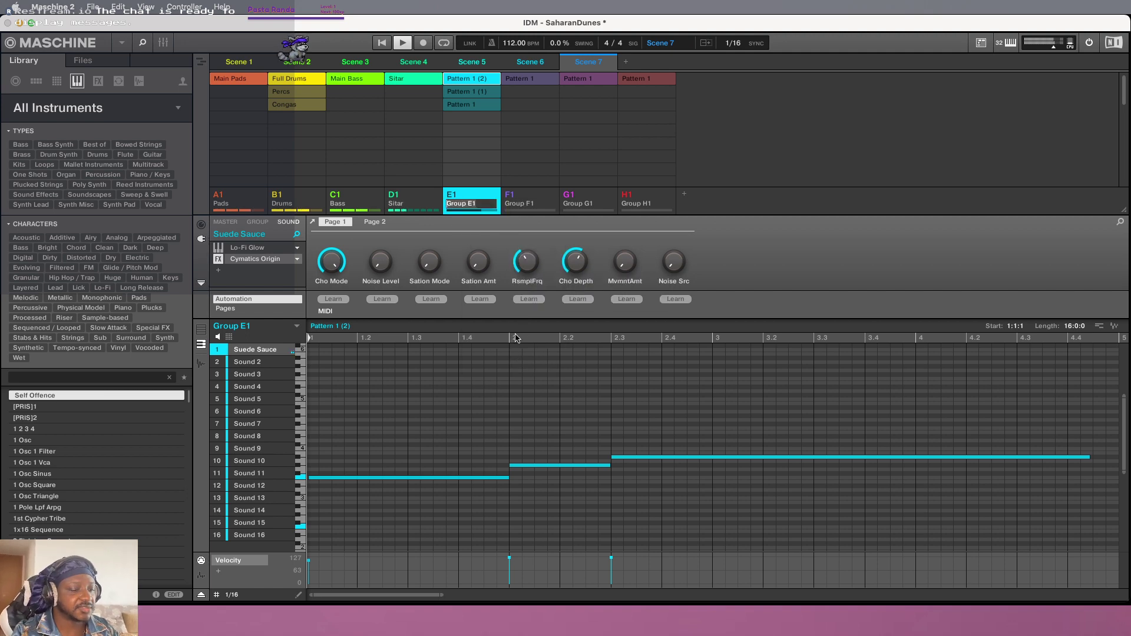
text(Syn)
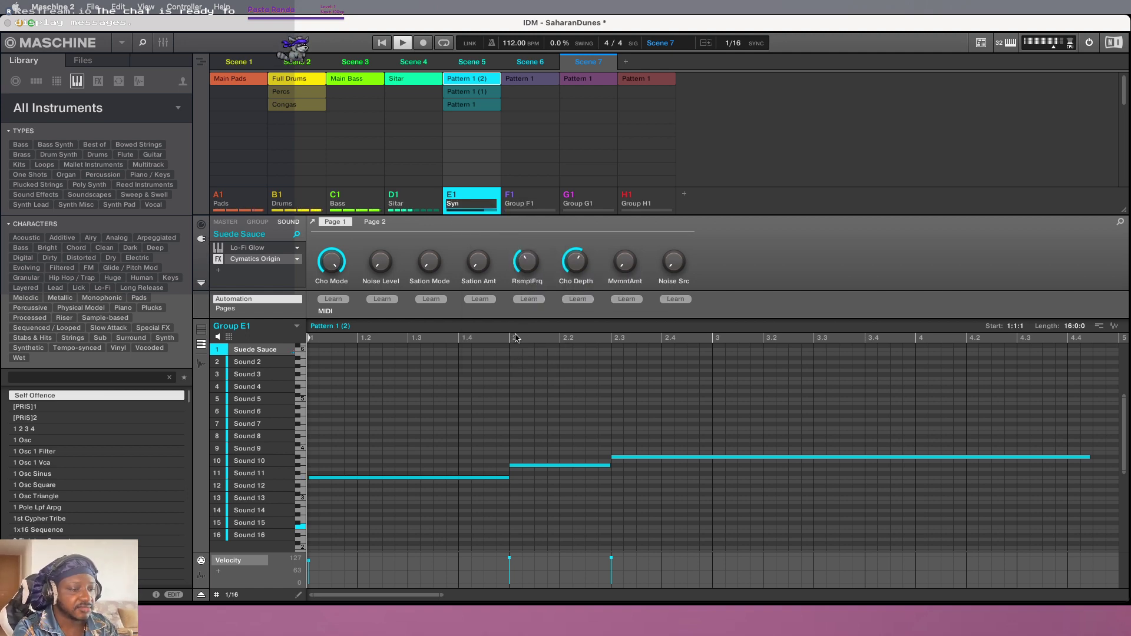
text(th)
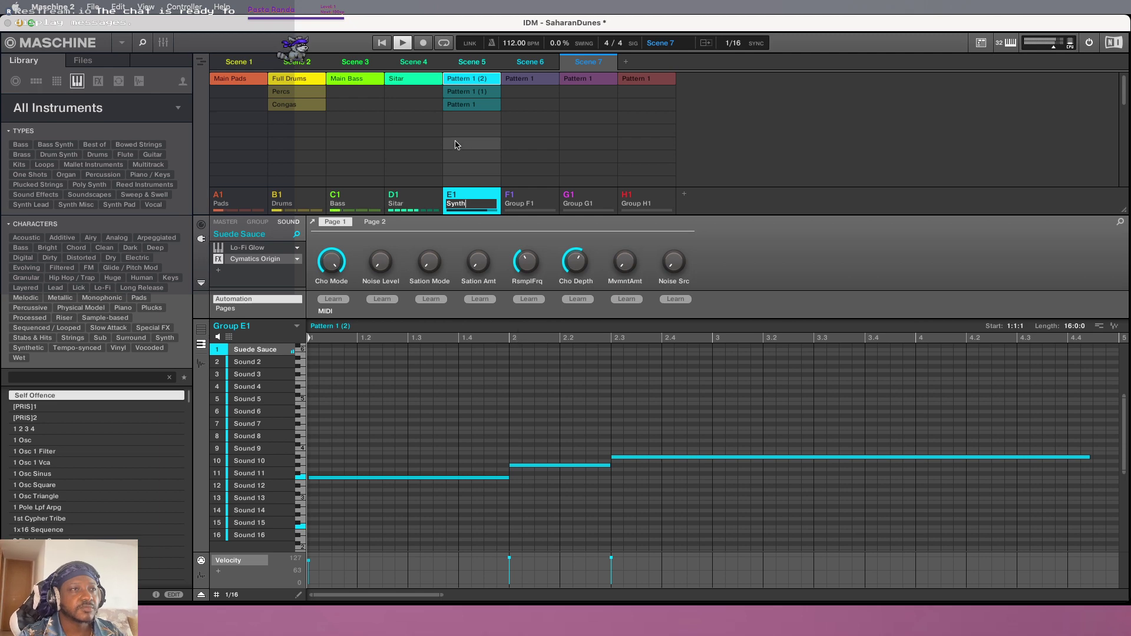
key(Return)
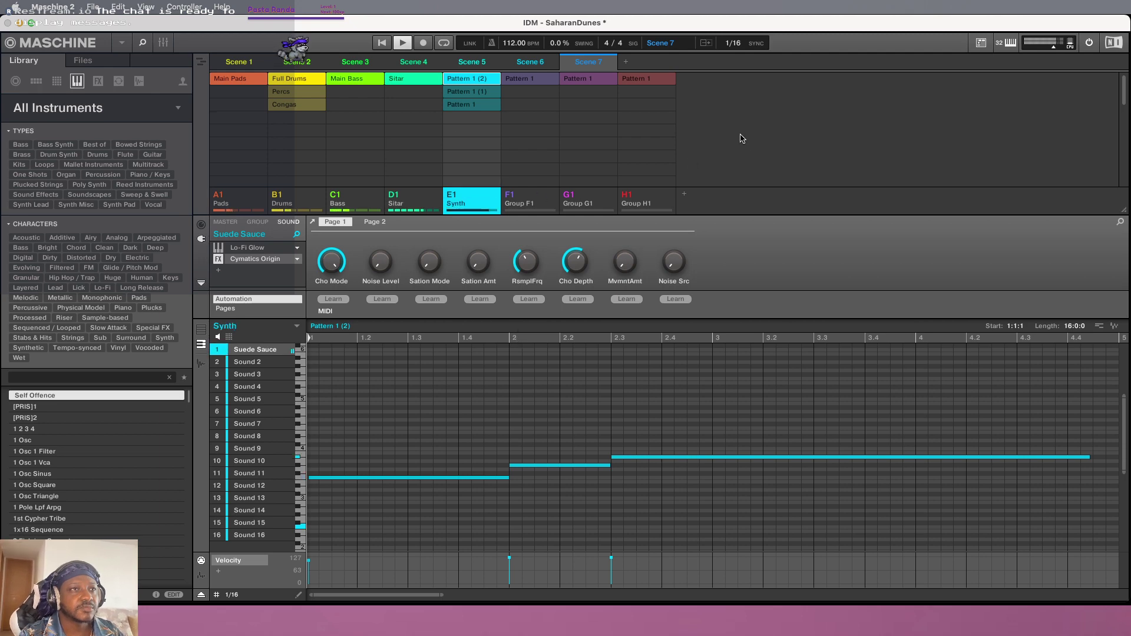
Rename the Synth group's Pattern 1 (2) as Main Synth Pattern
right_click(470, 81)
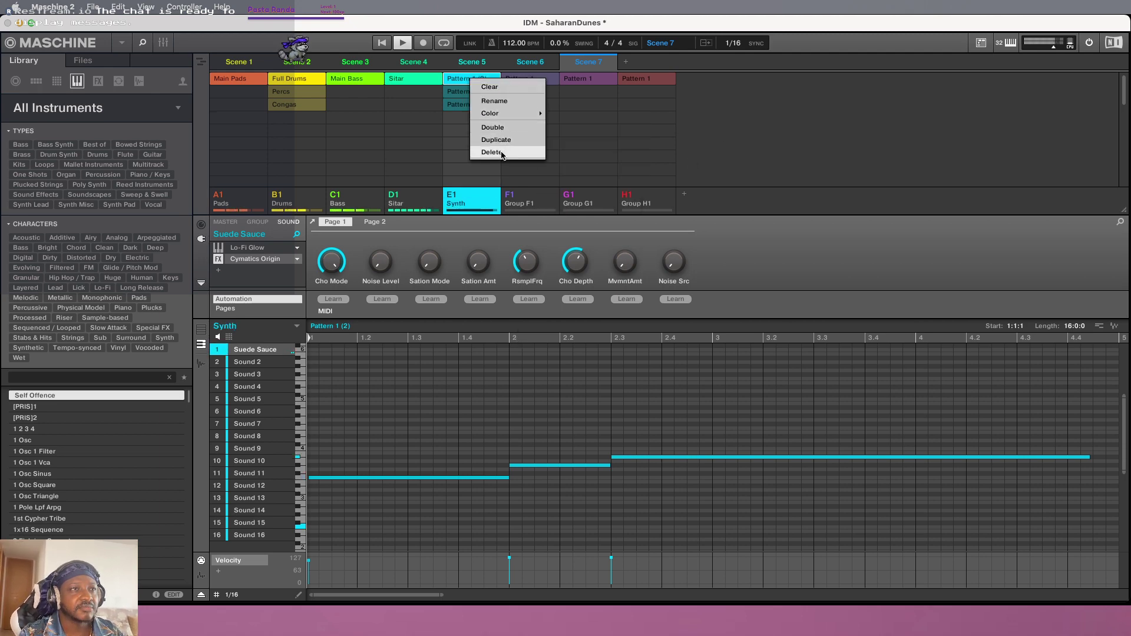
click(505, 101)
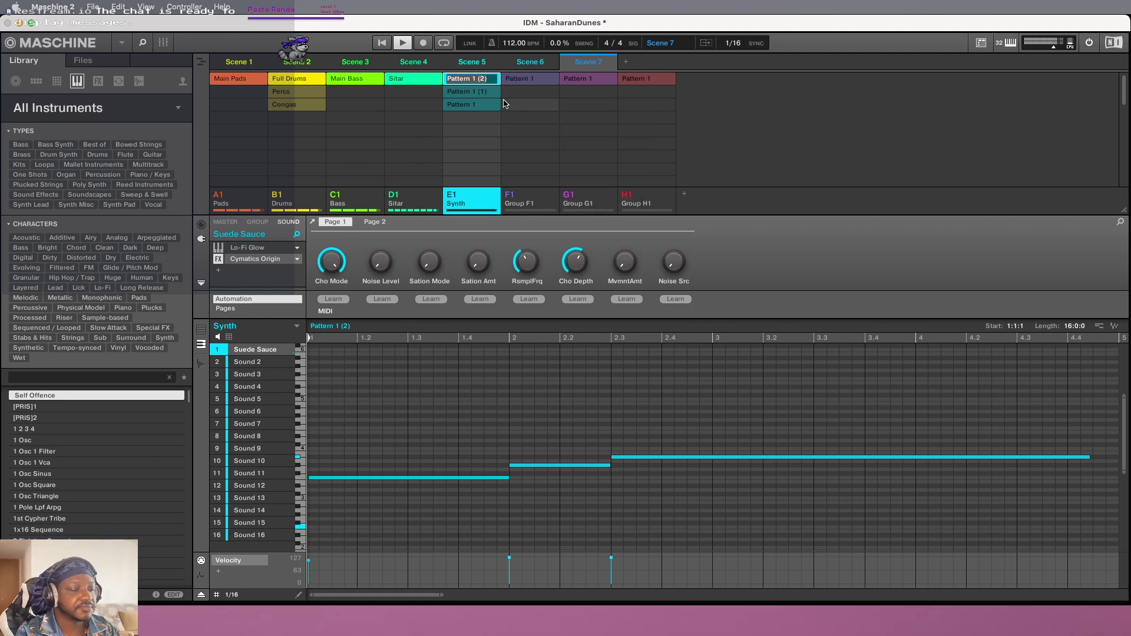
text(Main)
key(Return)
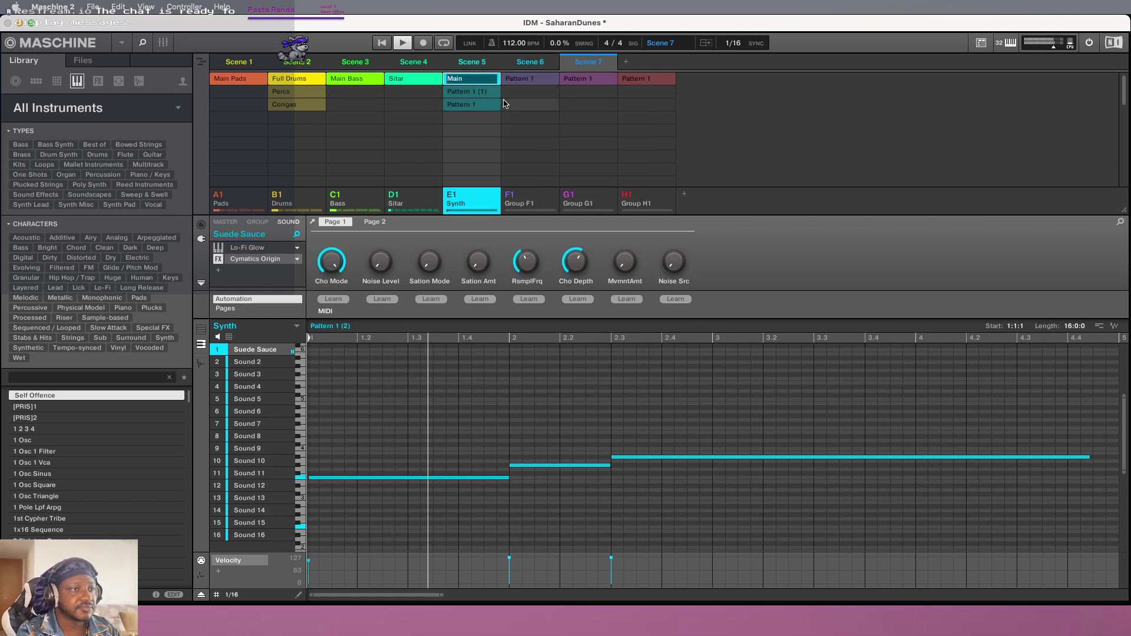
text(Synth)
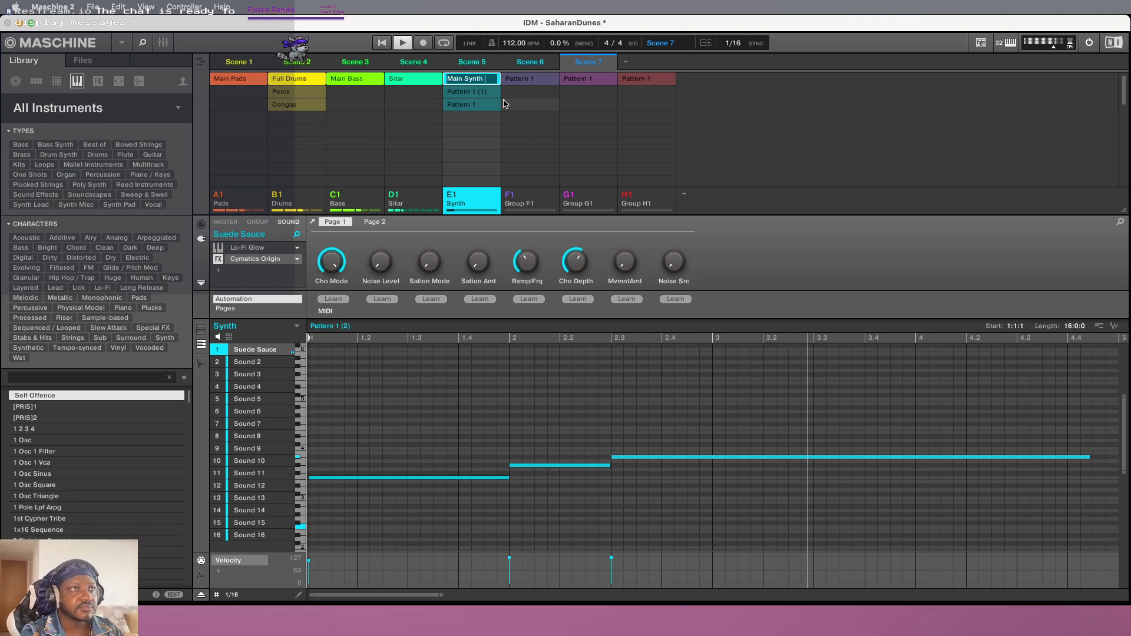
text(P)
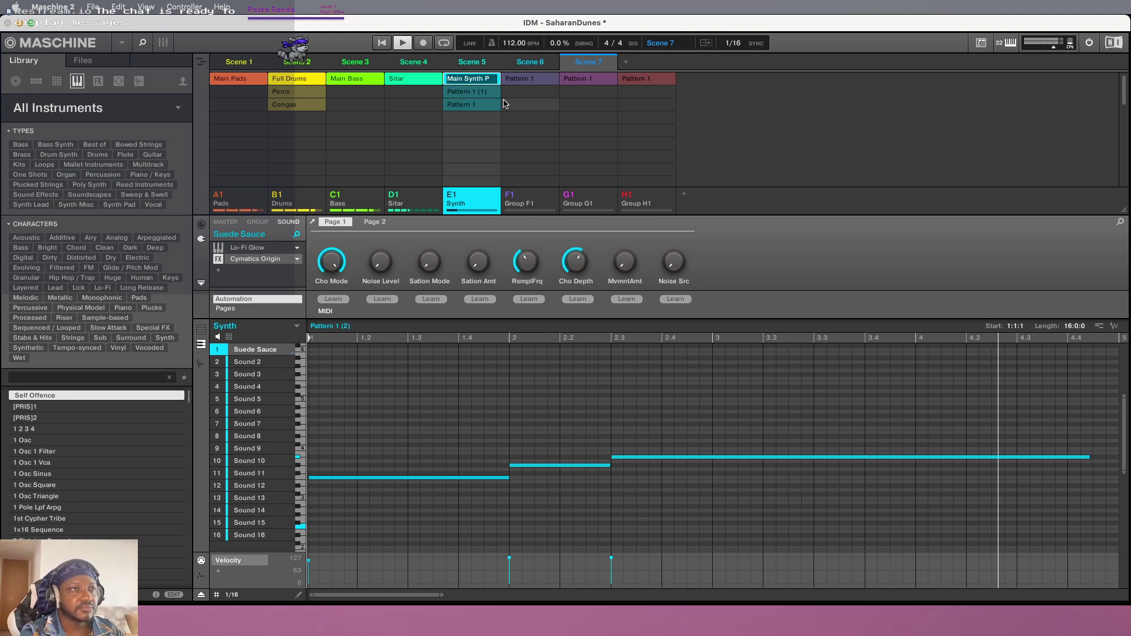
text(atter)
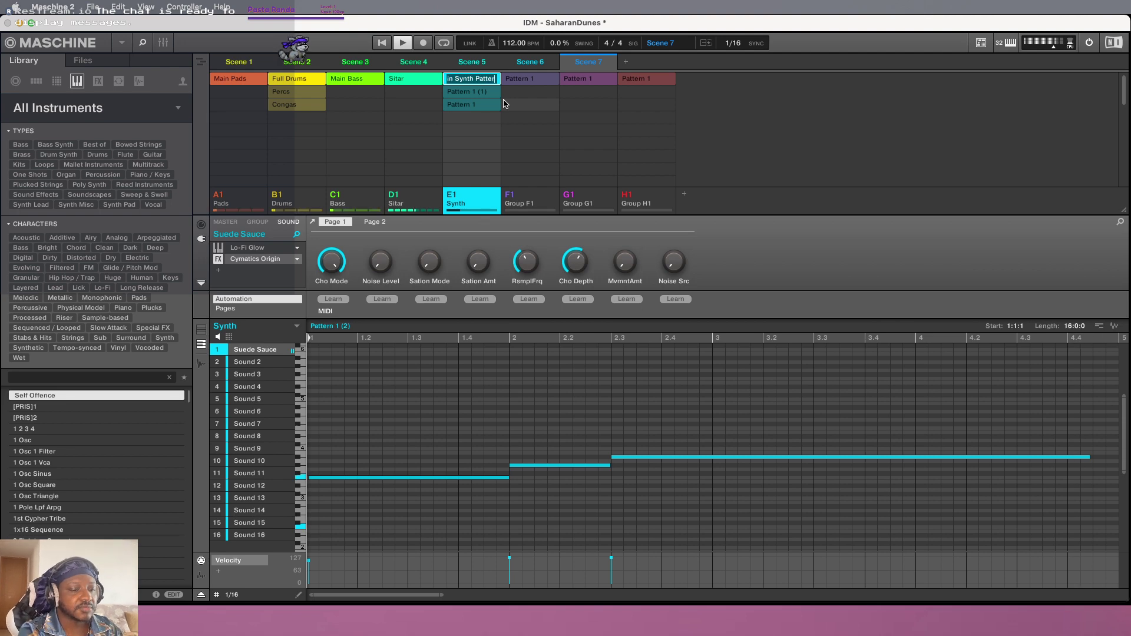
text(n)
key(Return)
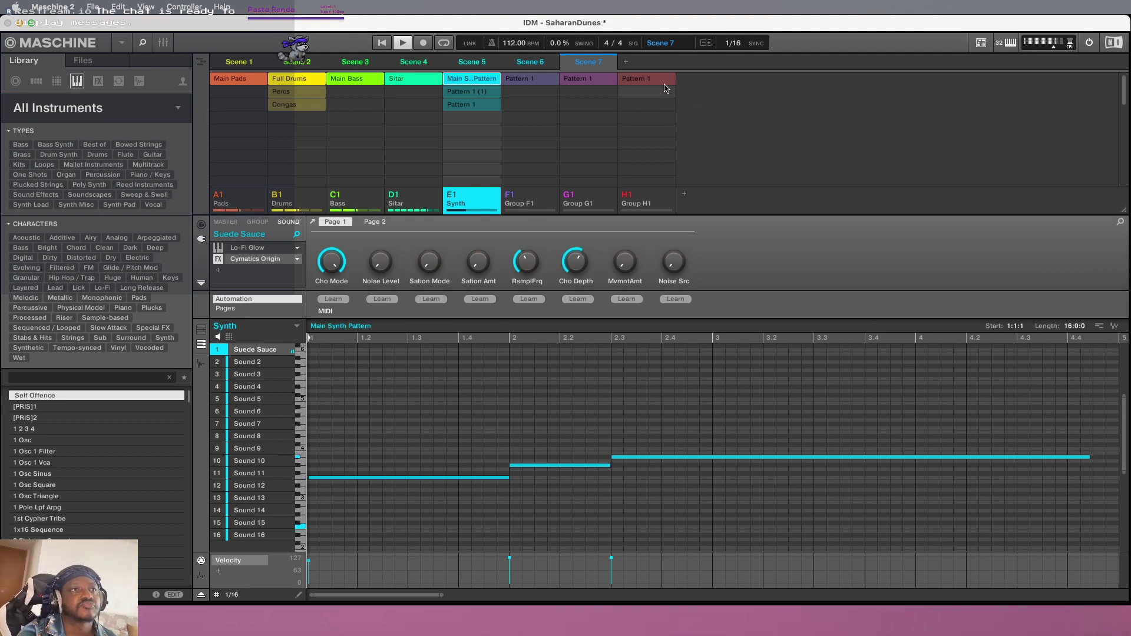
Stop playback and delete the Synth group's two spare patterns, Pattern 1 and Pattern 1 (1)
click(404, 47)
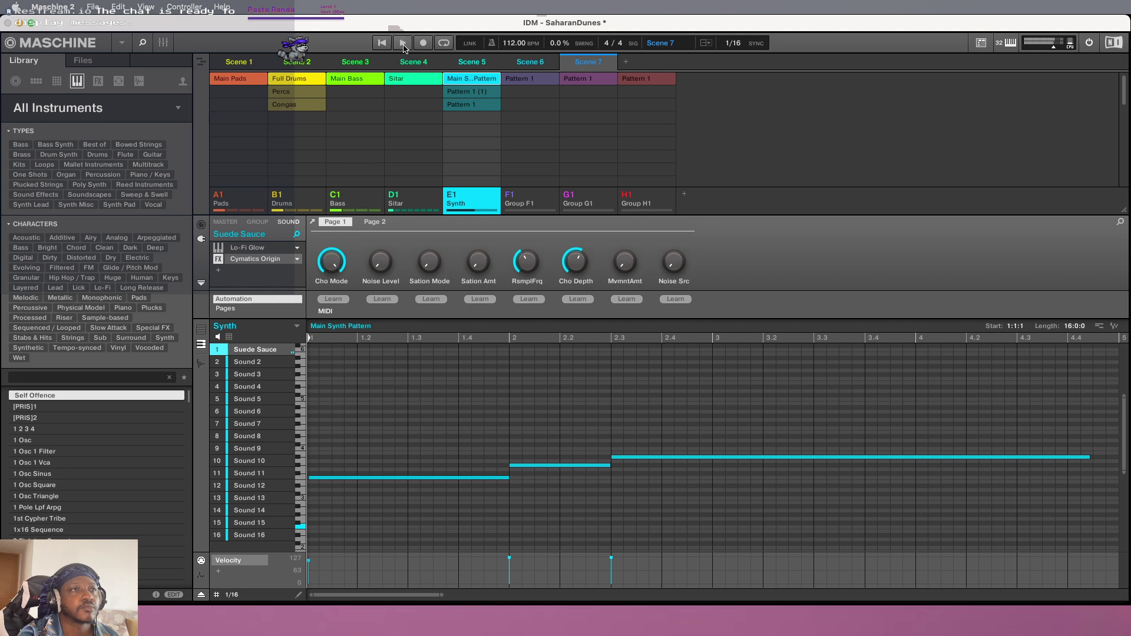
click(463, 106)
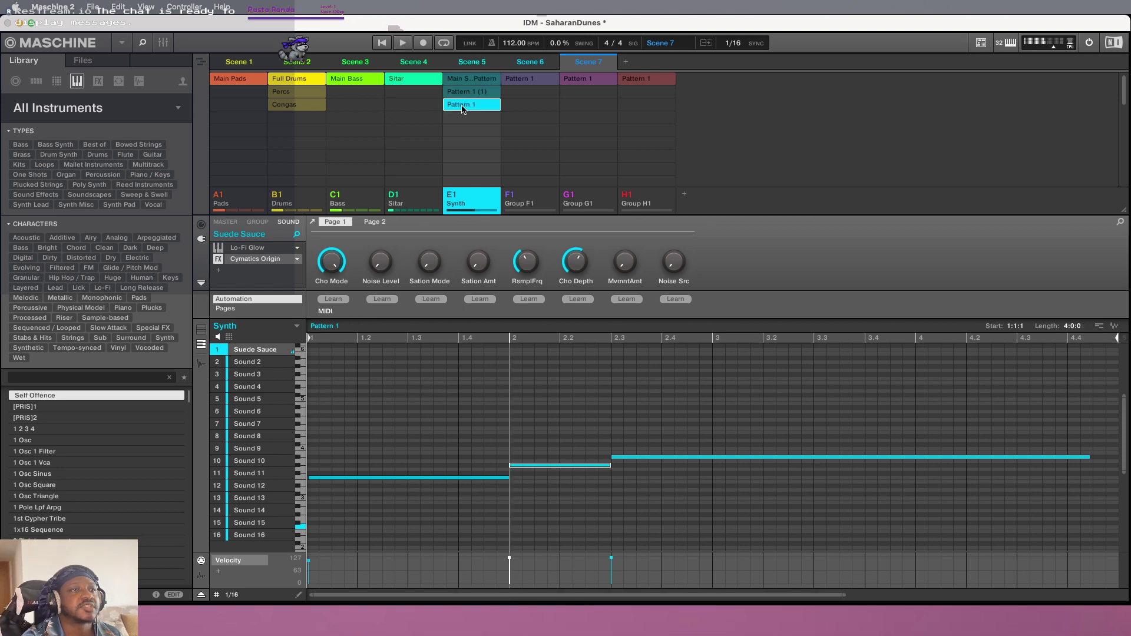
click(467, 92)
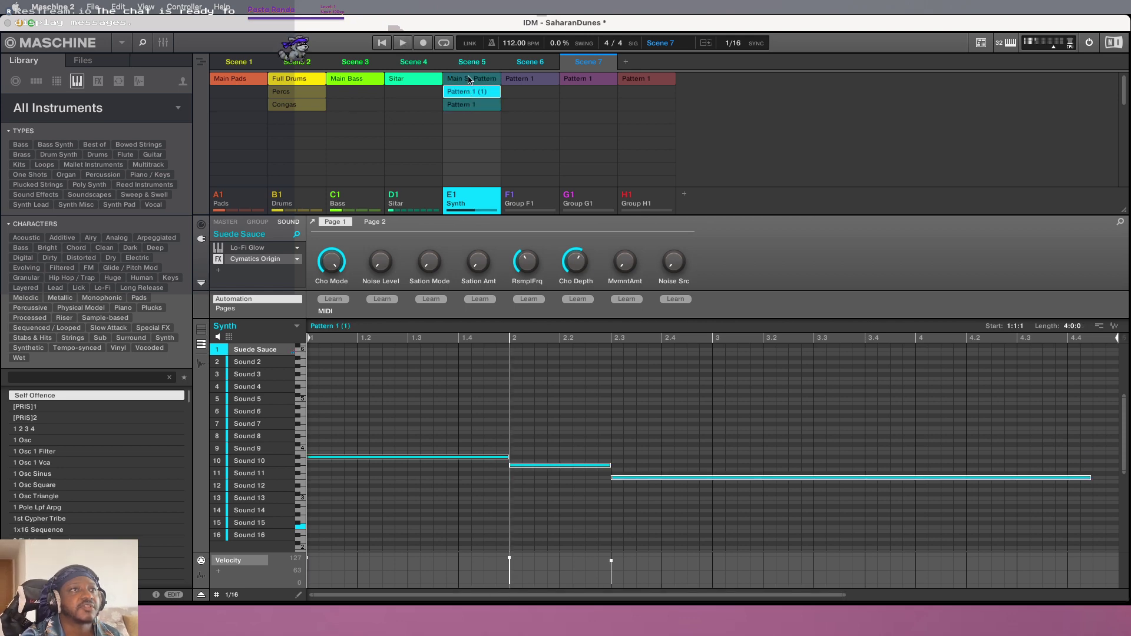
click(463, 106)
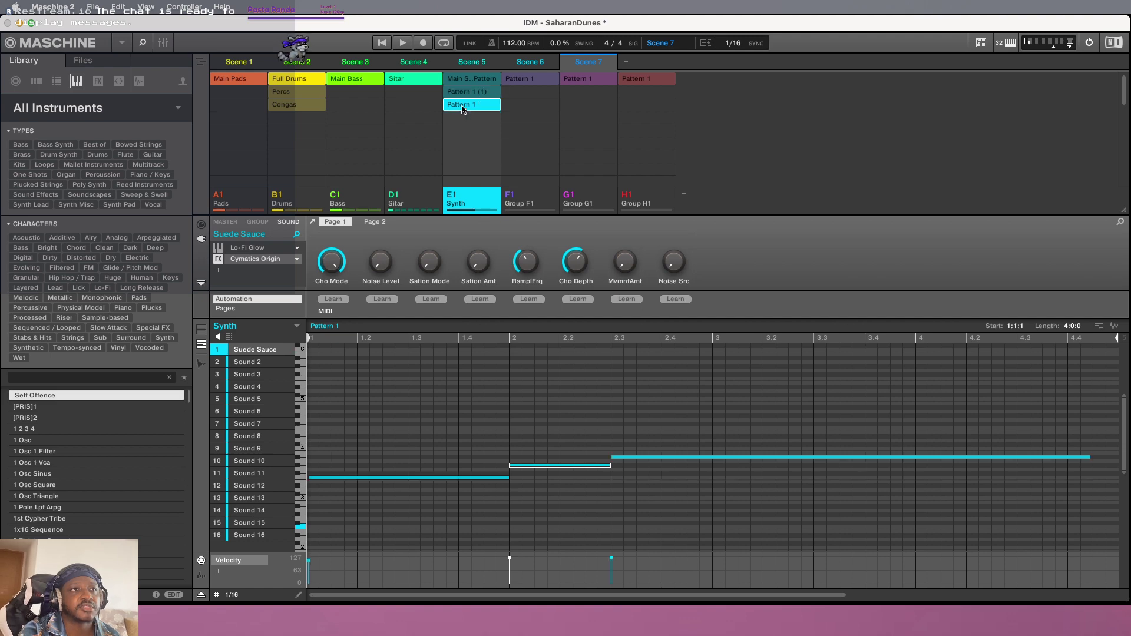
right_click(462, 108)
click(518, 179)
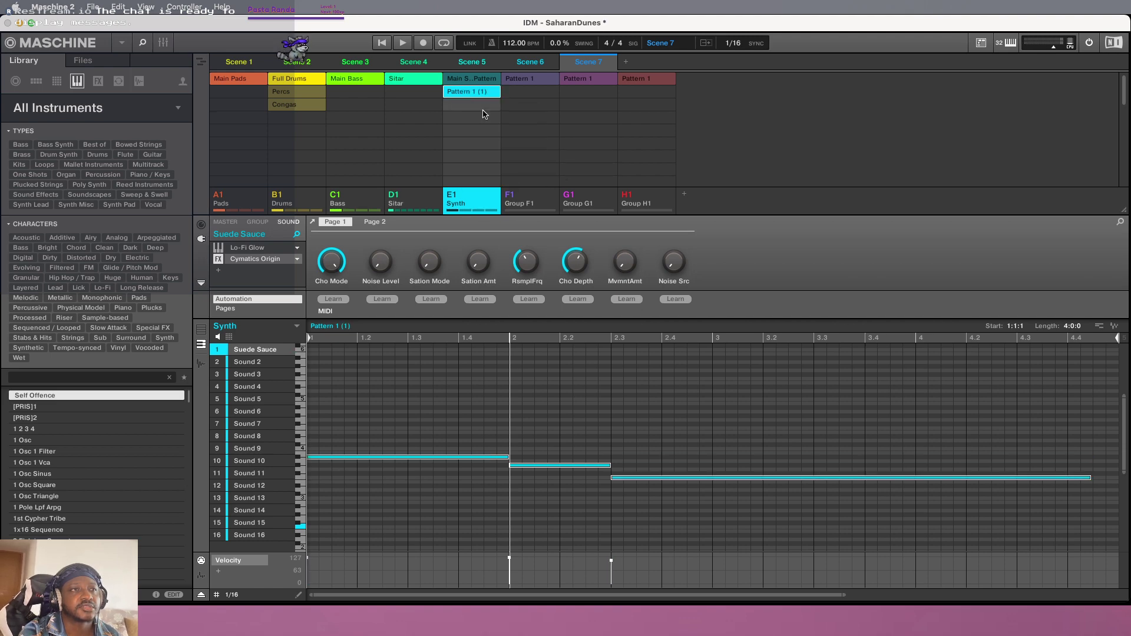
right_click(481, 95)
click(505, 165)
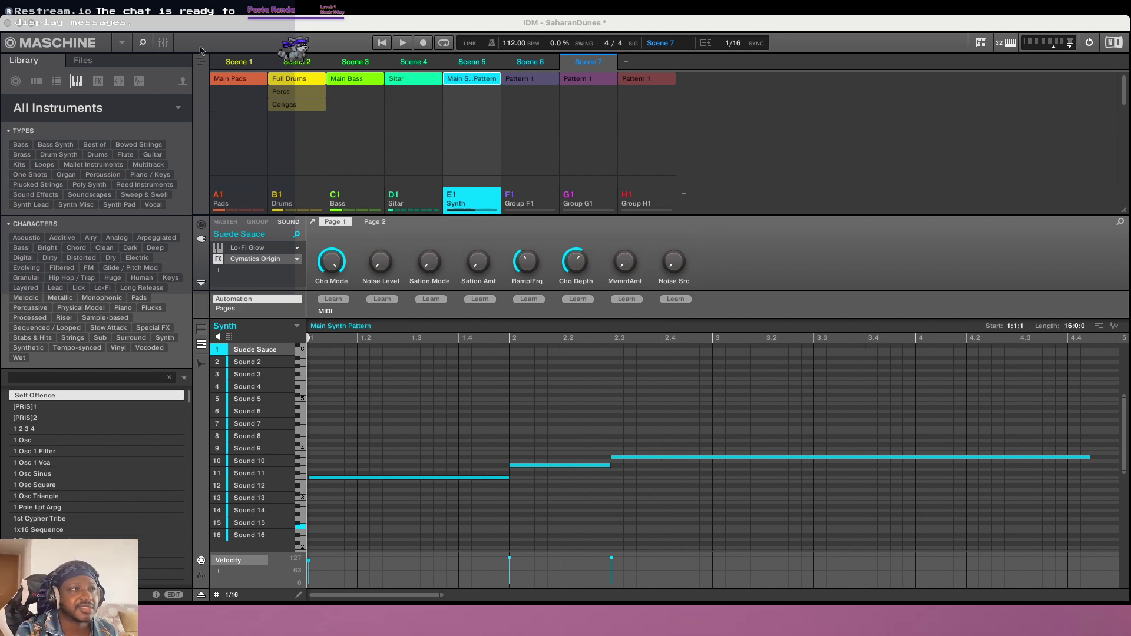
Audition the scenes in order from Scene 1 through Scene 7 to hear how the layers build up
click(232, 63)
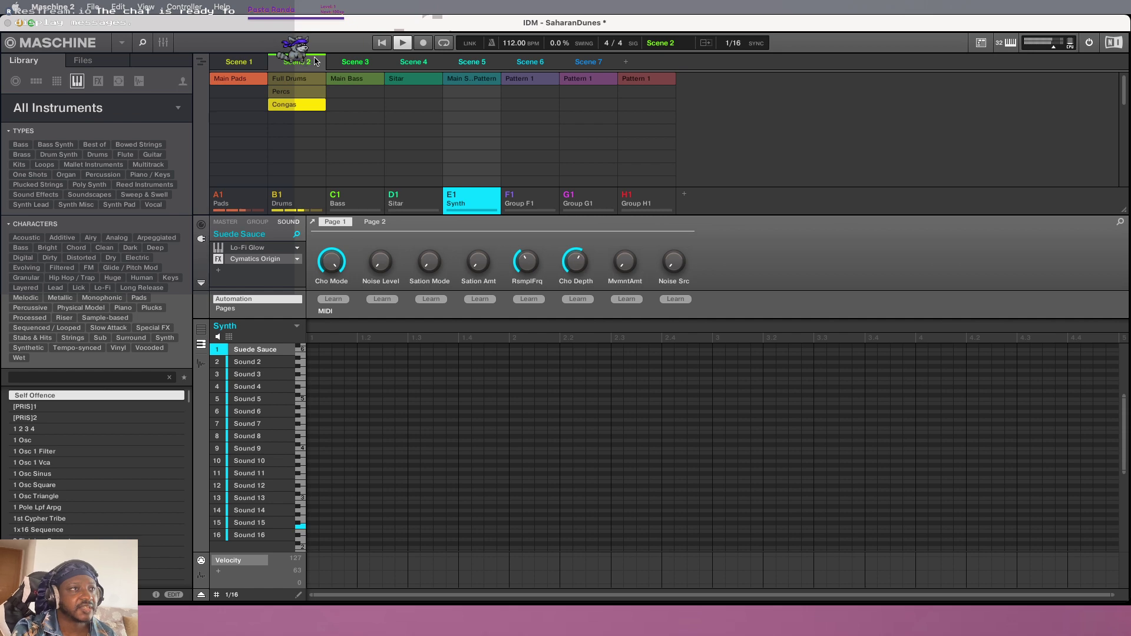
click(354, 63)
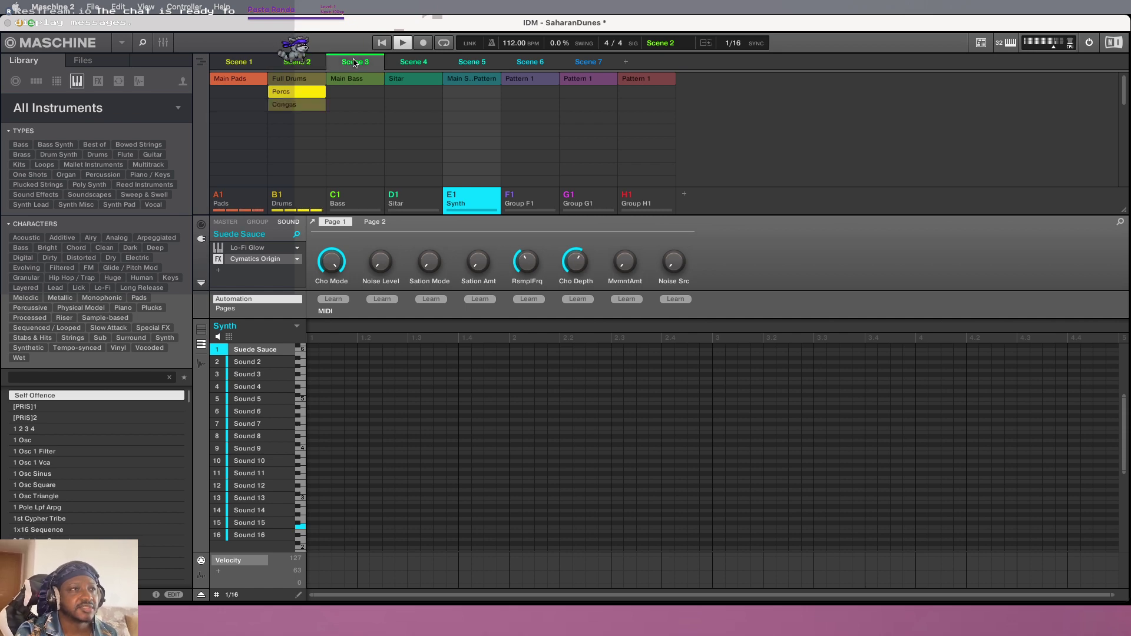
click(411, 63)
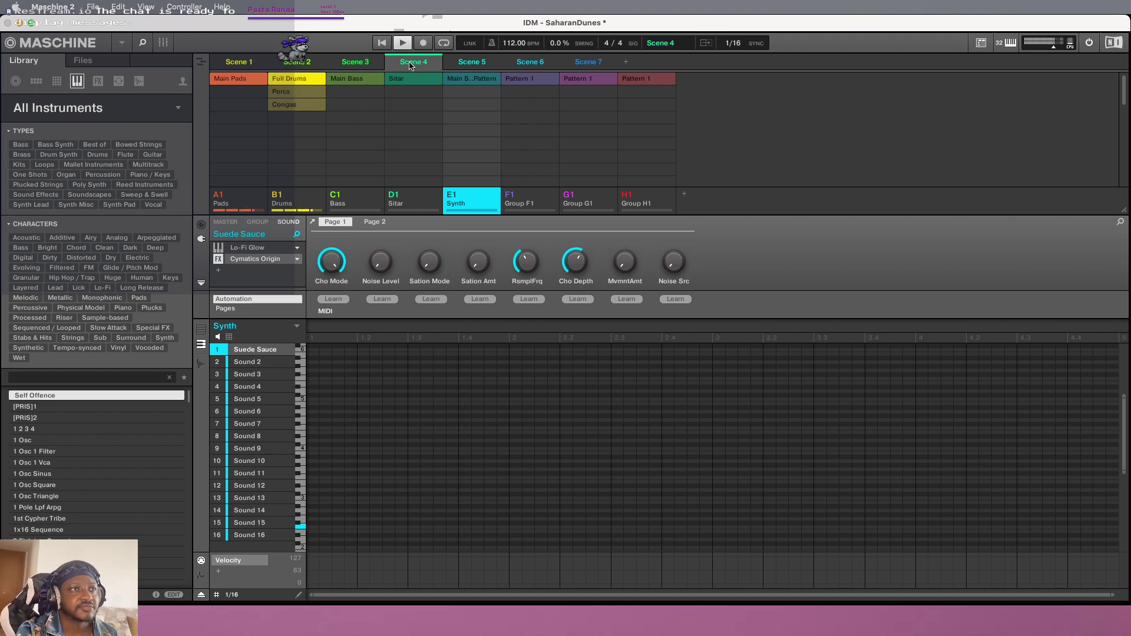
click(464, 67)
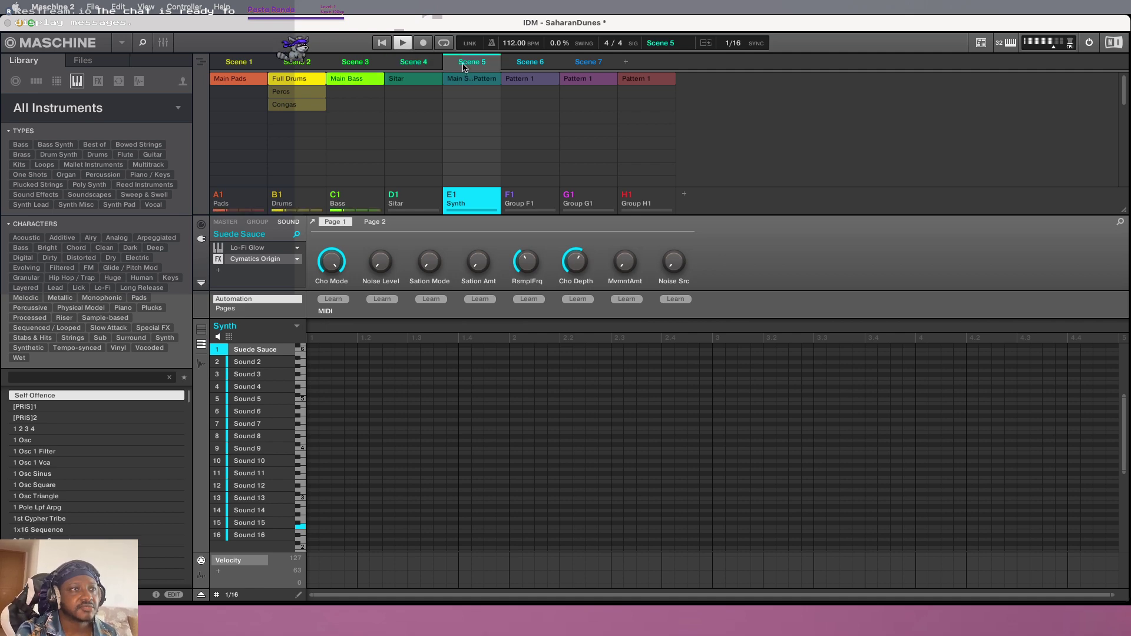
click(530, 61)
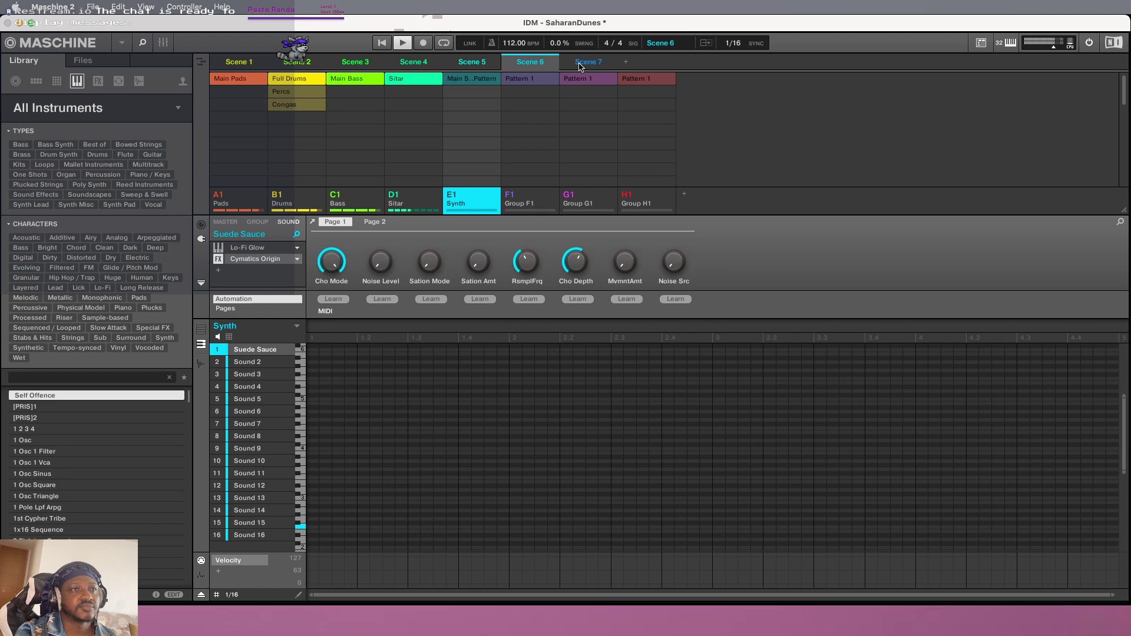
click(580, 66)
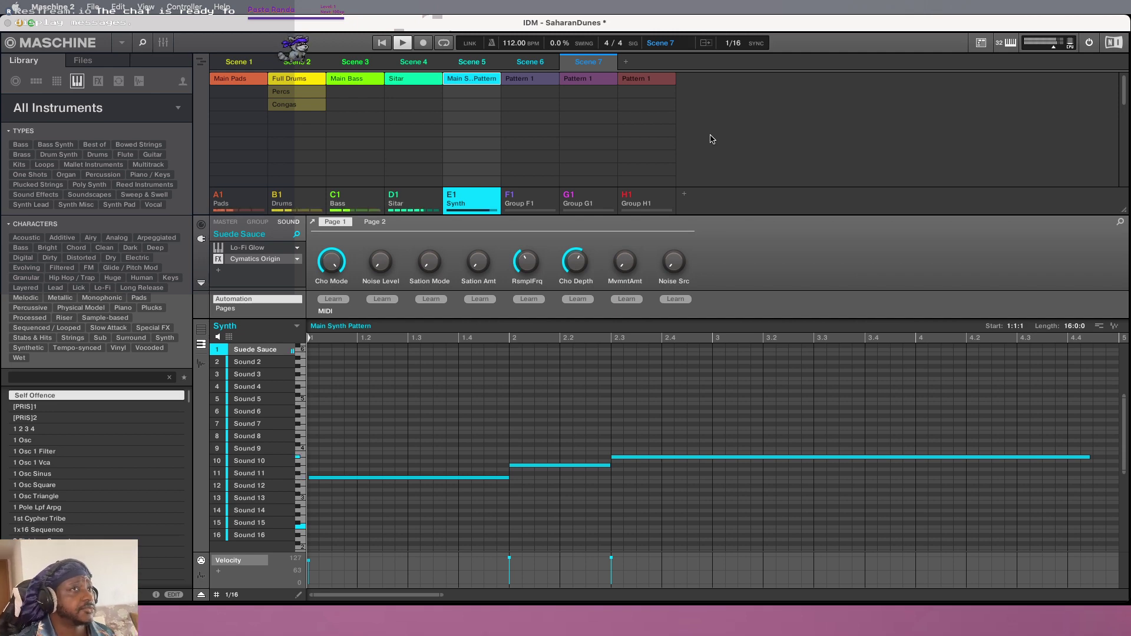
Create Scene 8 with the Full Drums and Main Pads patterns active, trying the Sitar pattern and switching it off again
click(626, 62)
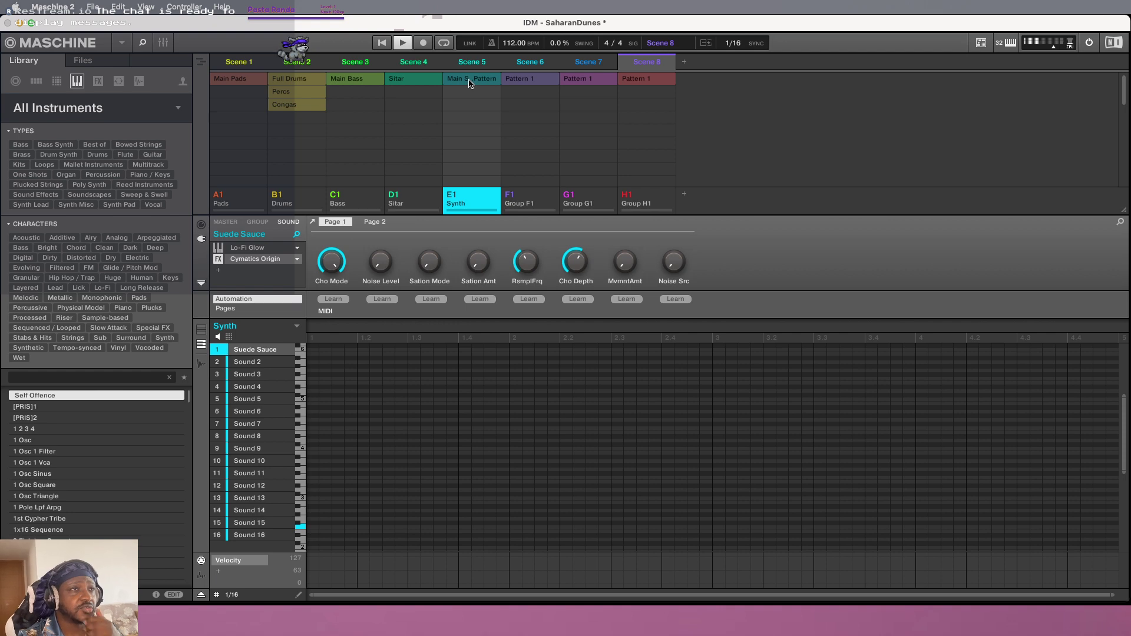
click(416, 83)
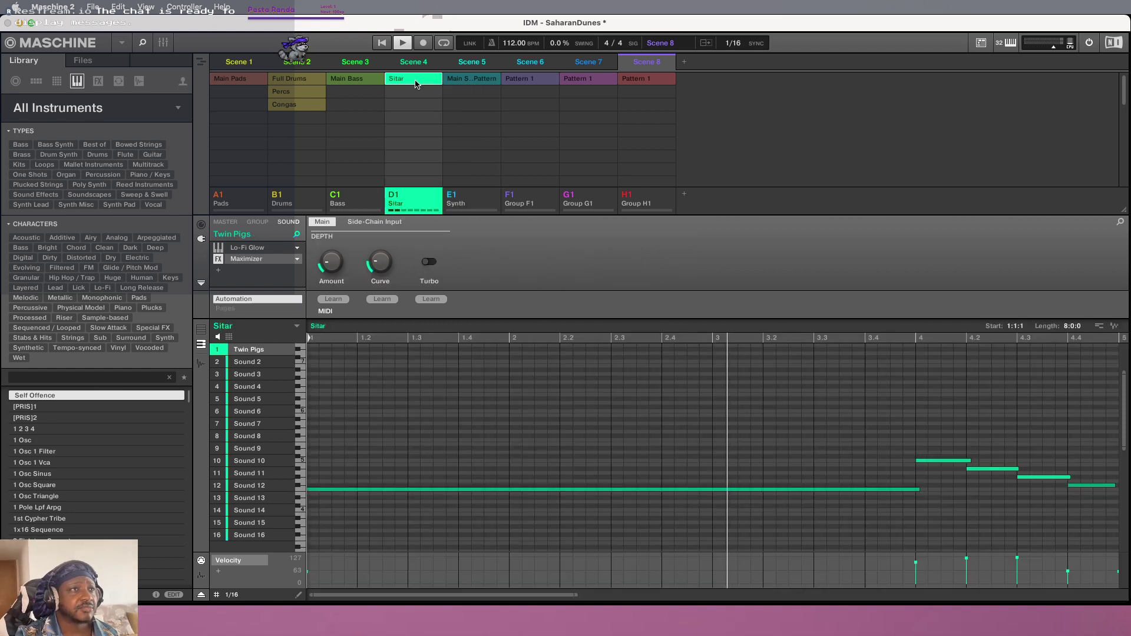
click(283, 80)
click(235, 78)
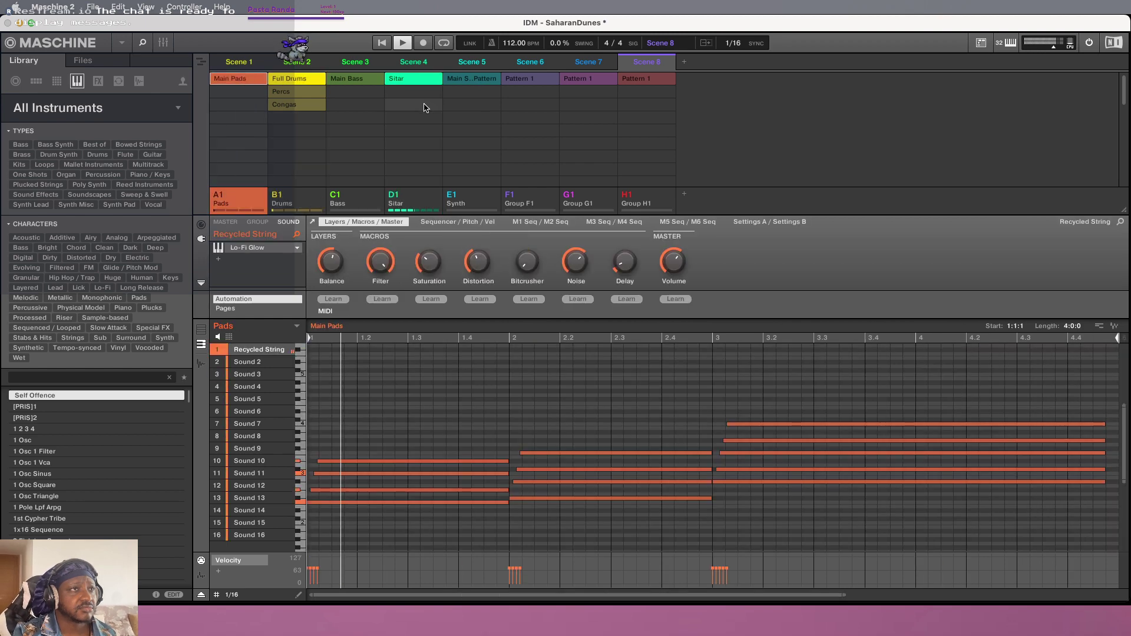
click(415, 83)
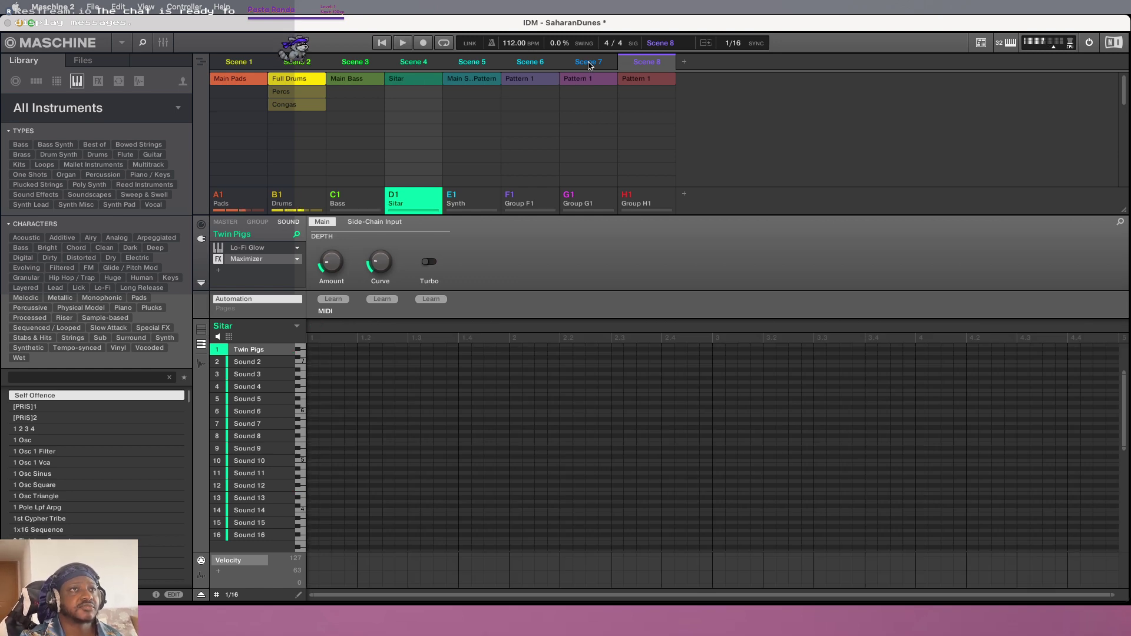
Play Scene 7 for comparison and return to Scene 8
click(589, 63)
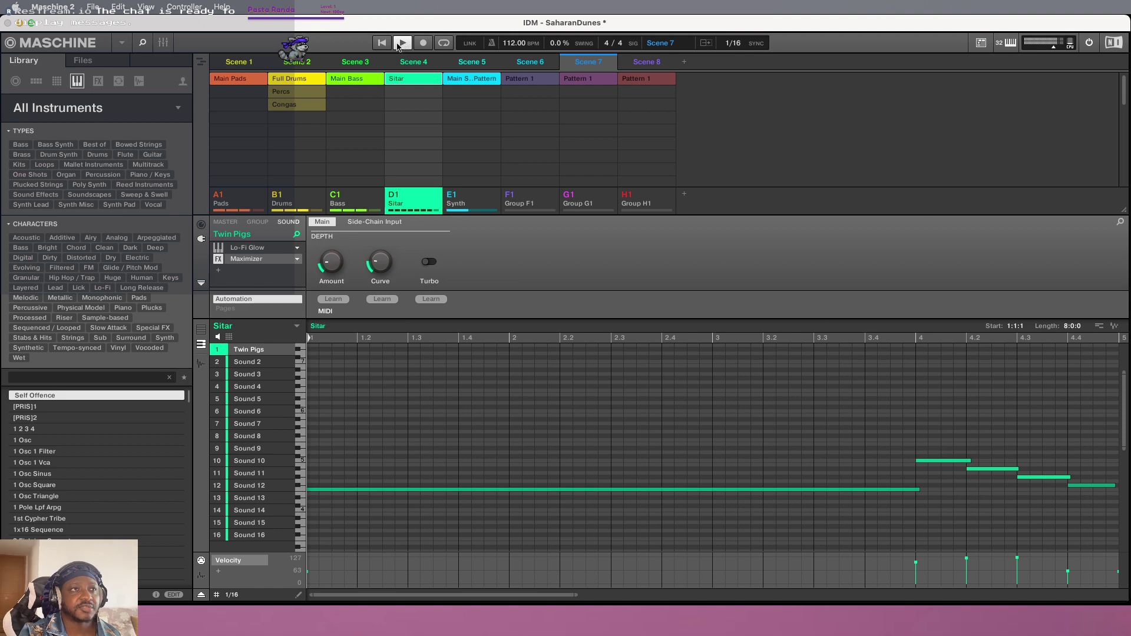
click(400, 44)
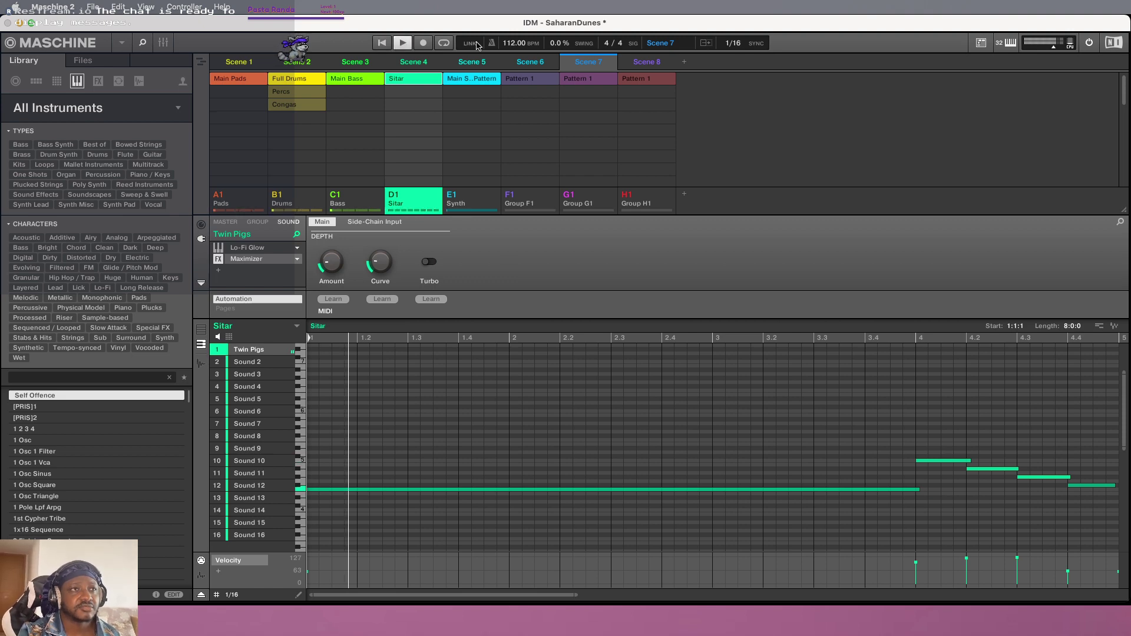
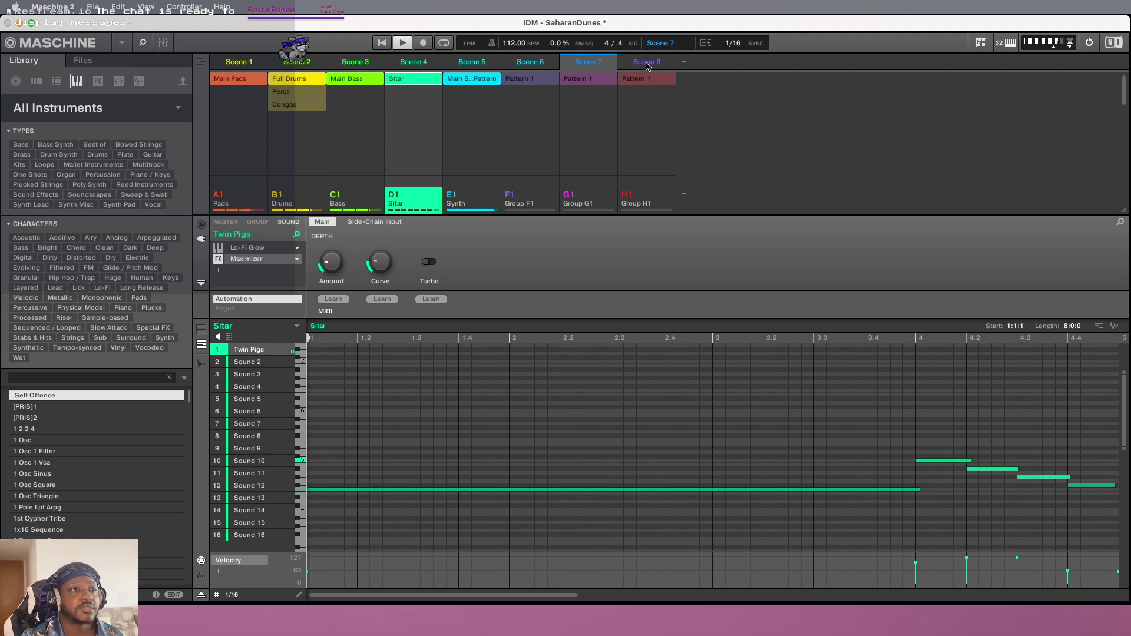
click(648, 62)
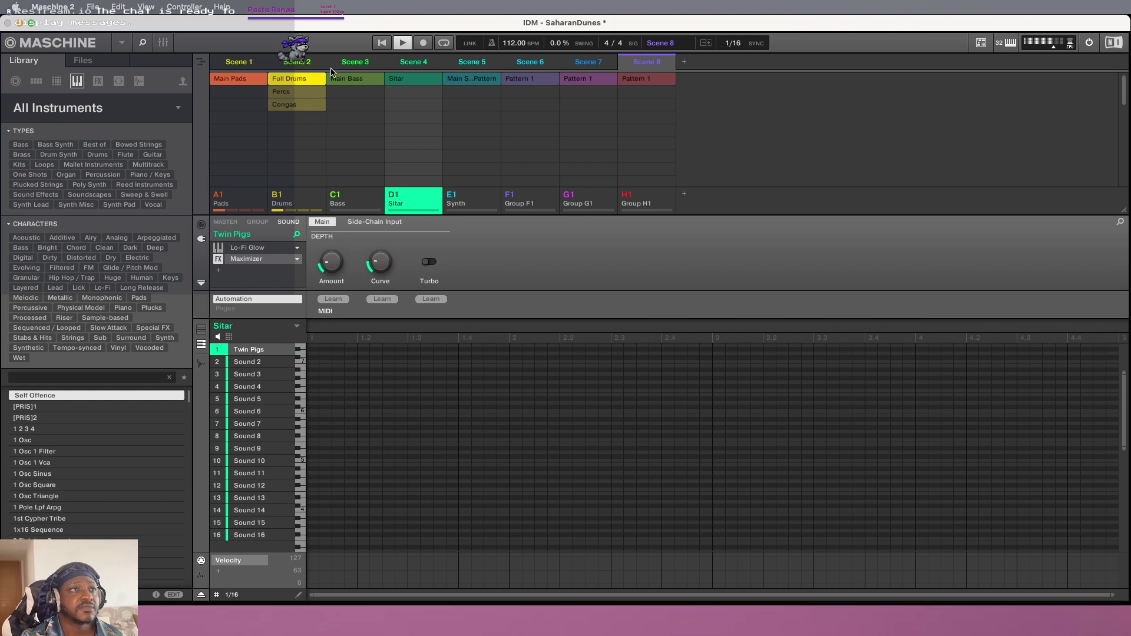
Activate the Main Bass and Sitar patterns in Scene 8 and deactivate its Main Pads pattern
click(245, 76)
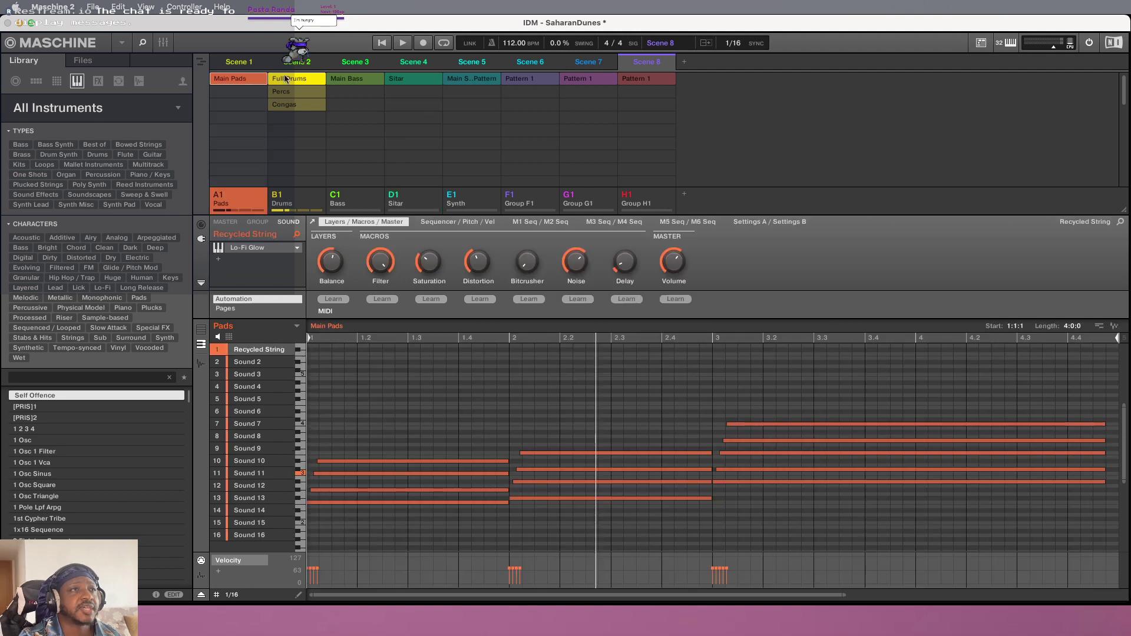
click(357, 80)
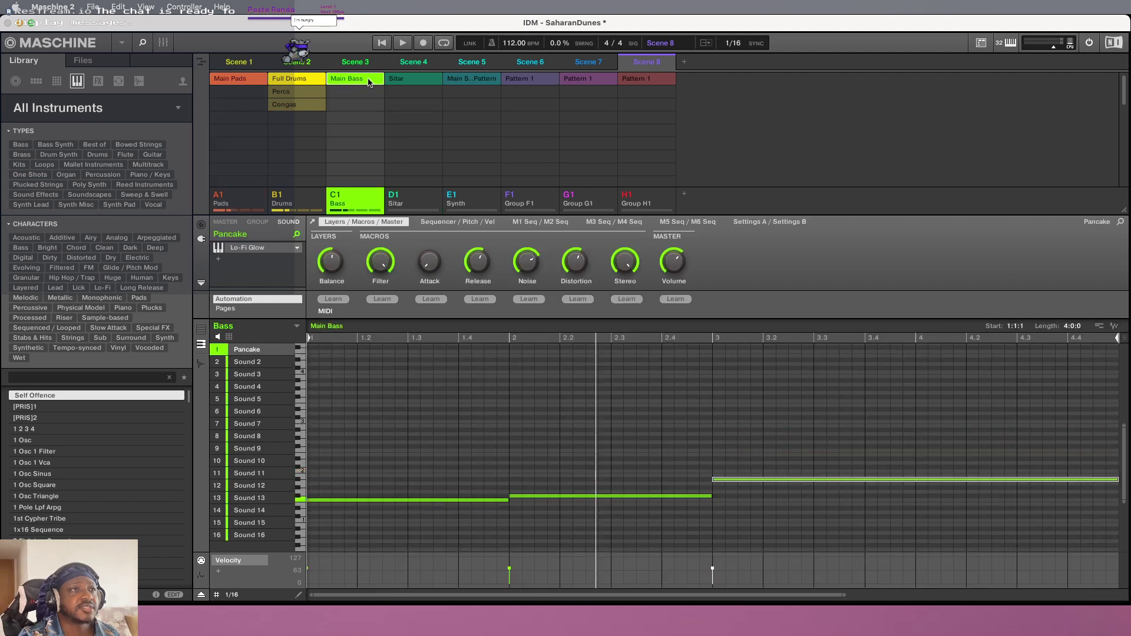
click(420, 77)
click(229, 79)
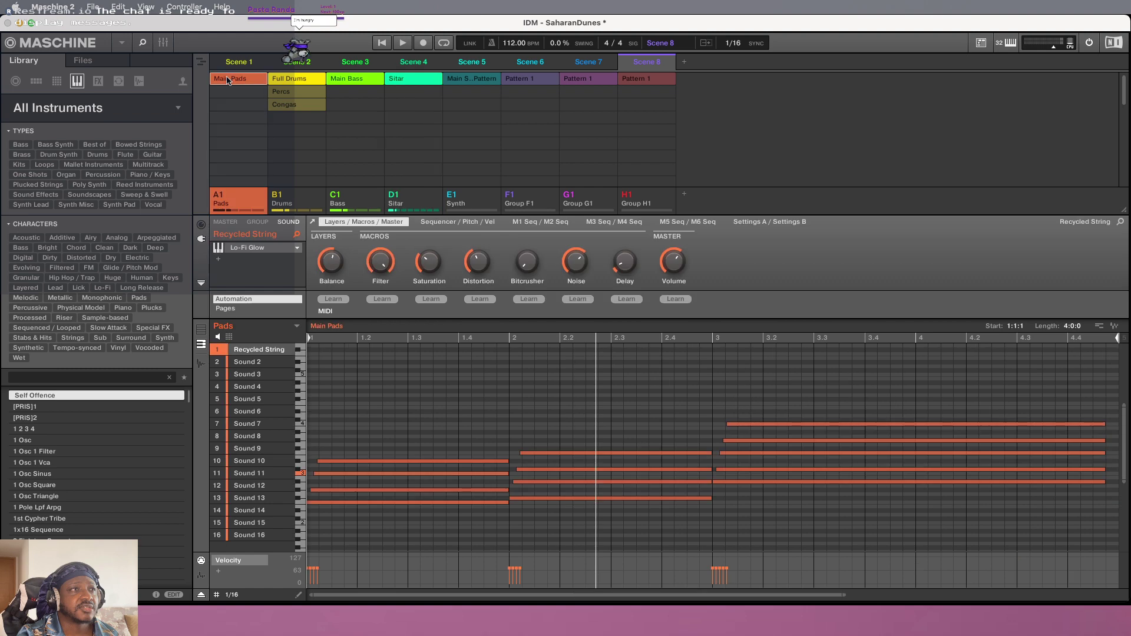
click(230, 80)
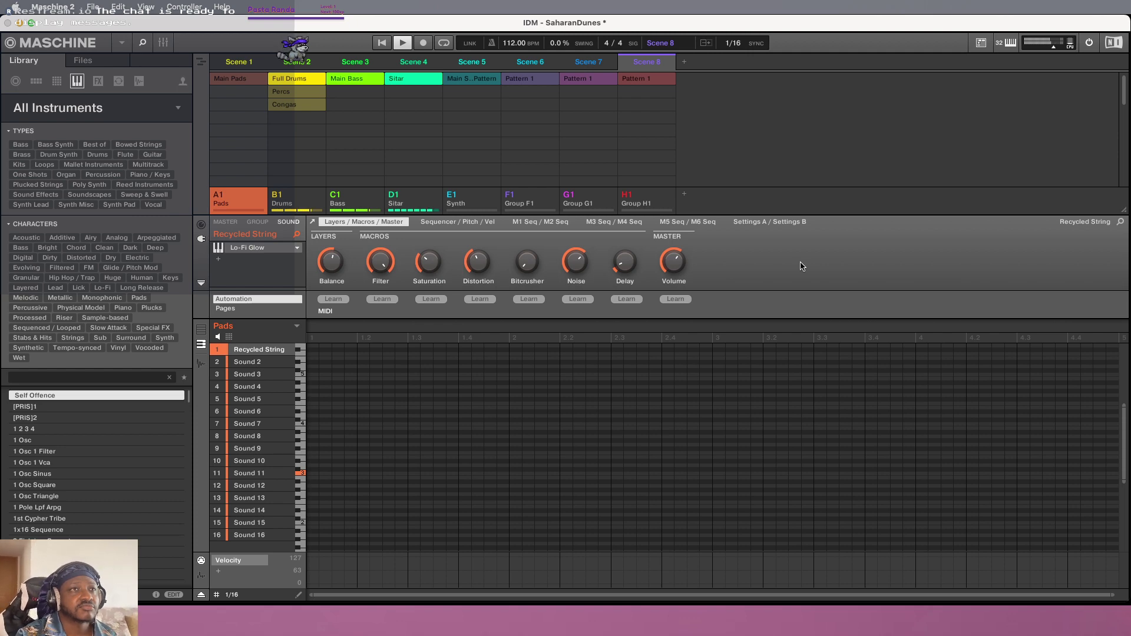
Create Scene 9 and activate the Full Drums, Main Bass and Sitar patterns plus Group F1's Pattern 1 in it
click(685, 63)
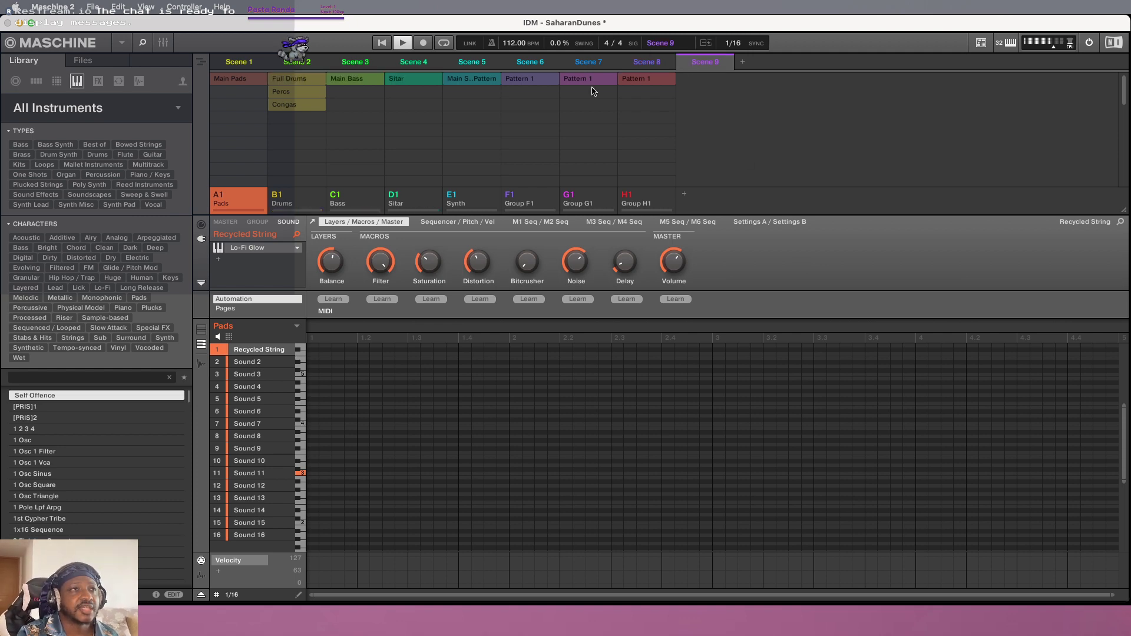
click(292, 79)
click(354, 78)
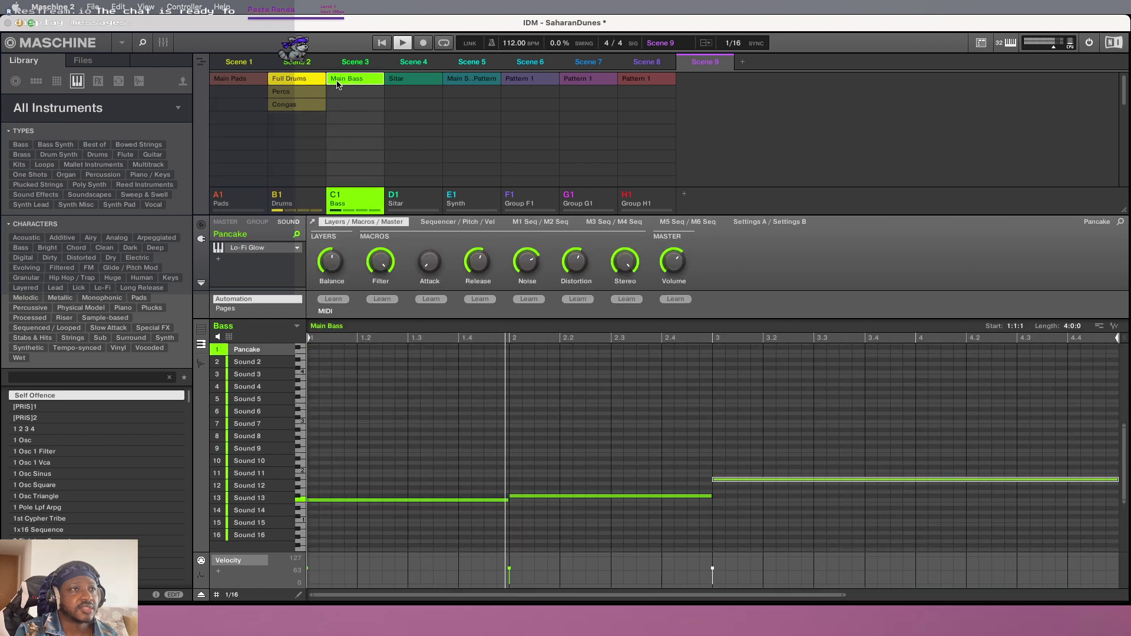
click(407, 79)
click(512, 80)
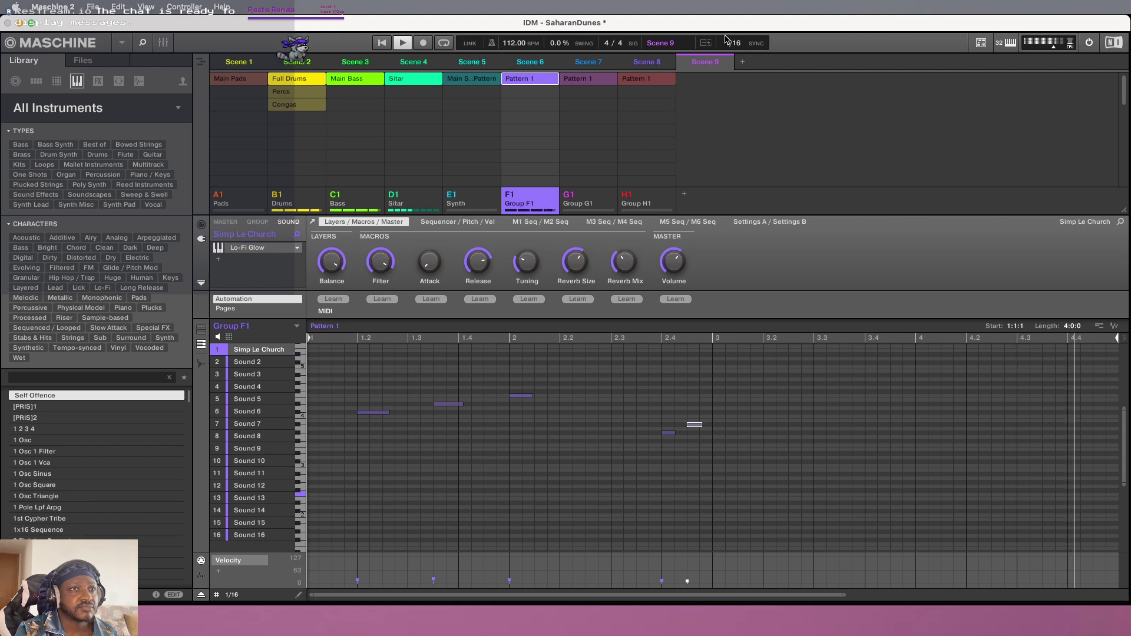
Create Scene 10 and activate the Full Drums and Main Bass patterns plus Group F1's Pattern 1 in it
click(743, 59)
click(294, 80)
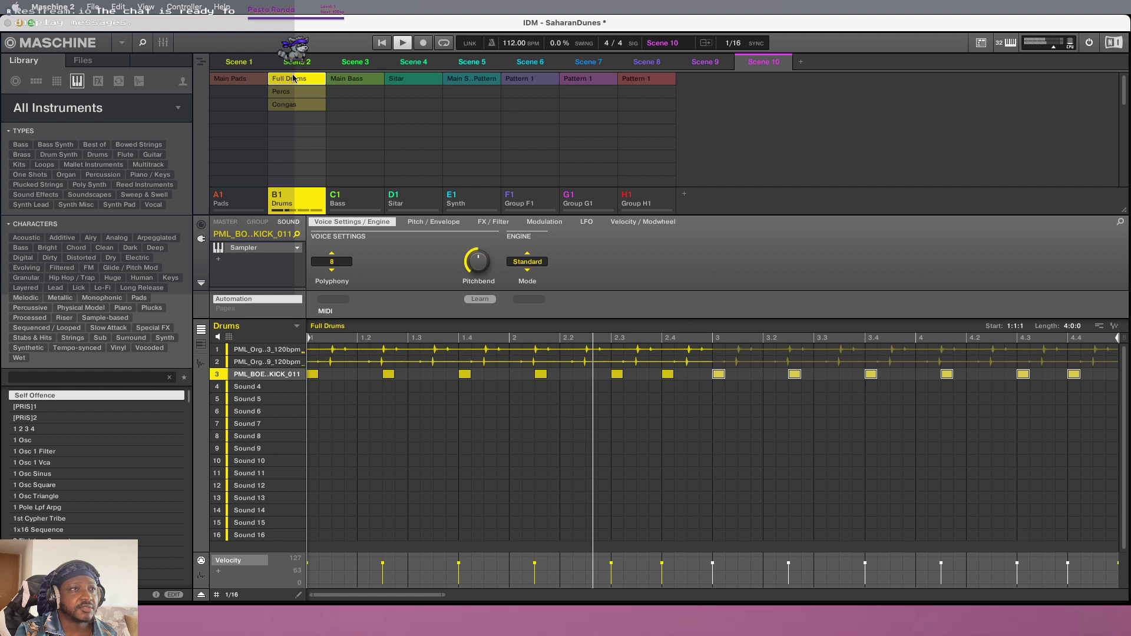
click(343, 81)
click(521, 81)
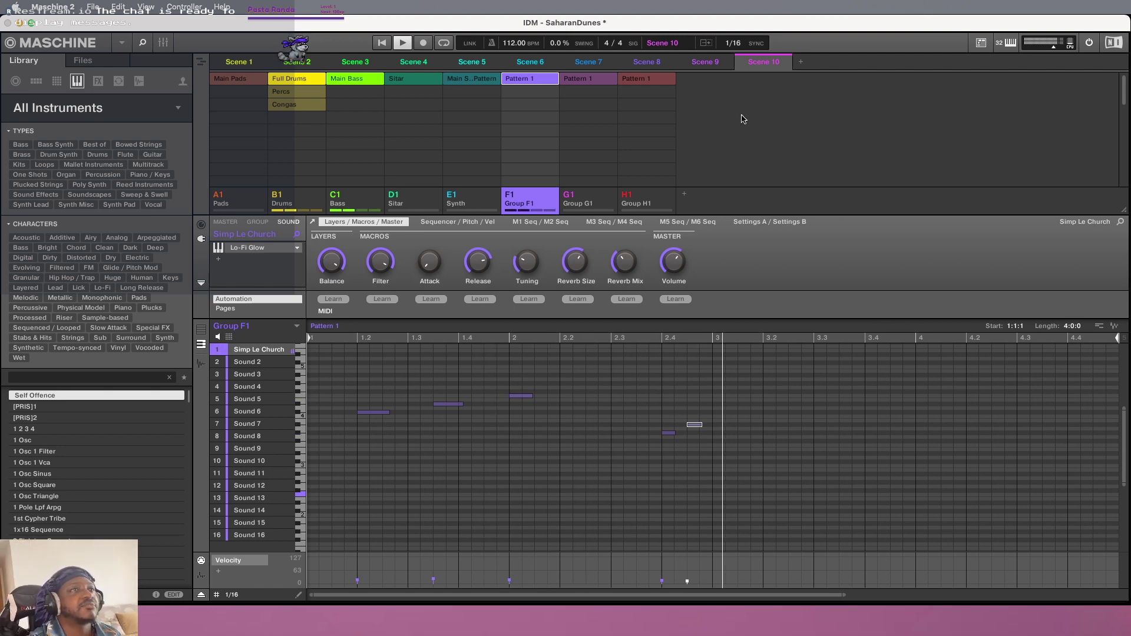
Create Scene 11 with the Full Drums, Main Bass and Group F1's Pattern 1 active
click(799, 63)
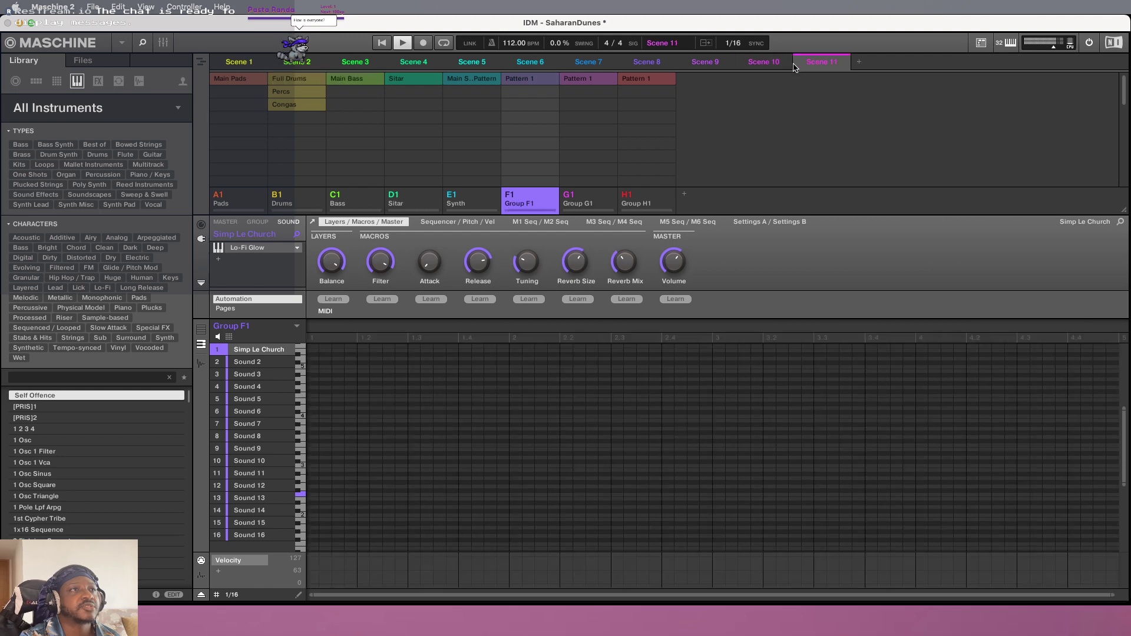
click(310, 82)
click(353, 79)
click(530, 78)
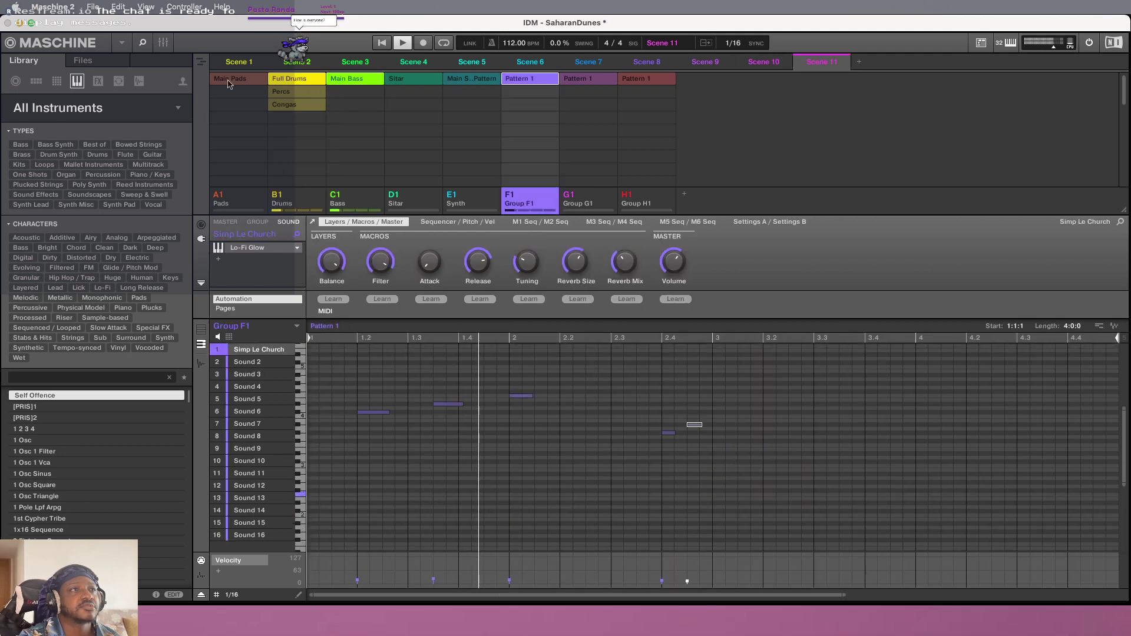
Try the Main Pads pattern and the Main Synth Pattern one at a time in Scene 11, switching each off again
click(230, 82)
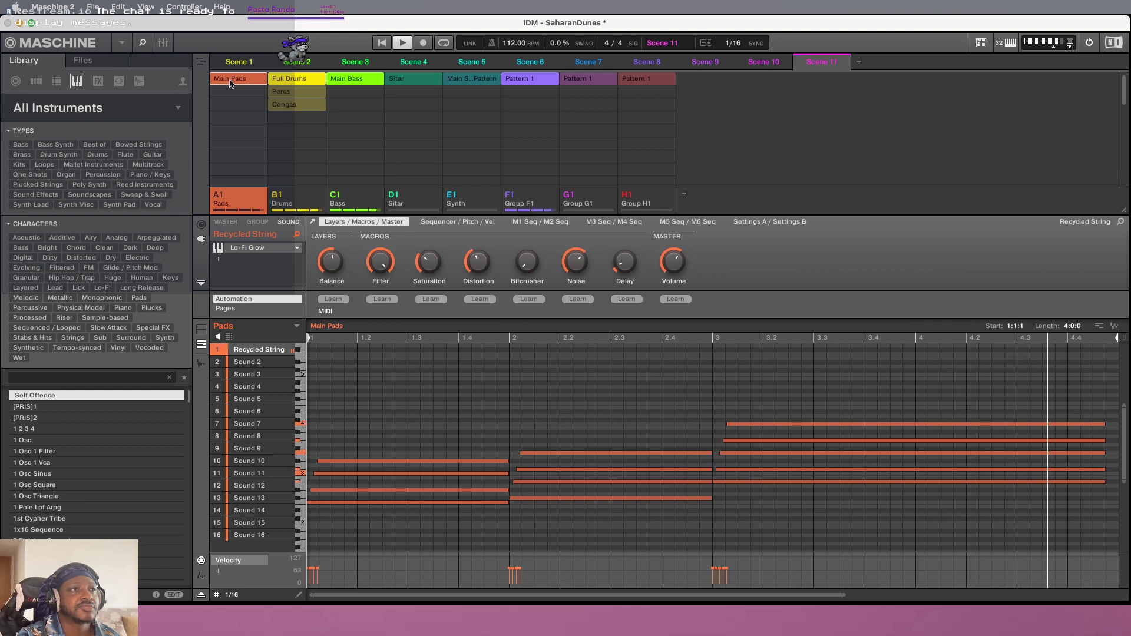
click(230, 82)
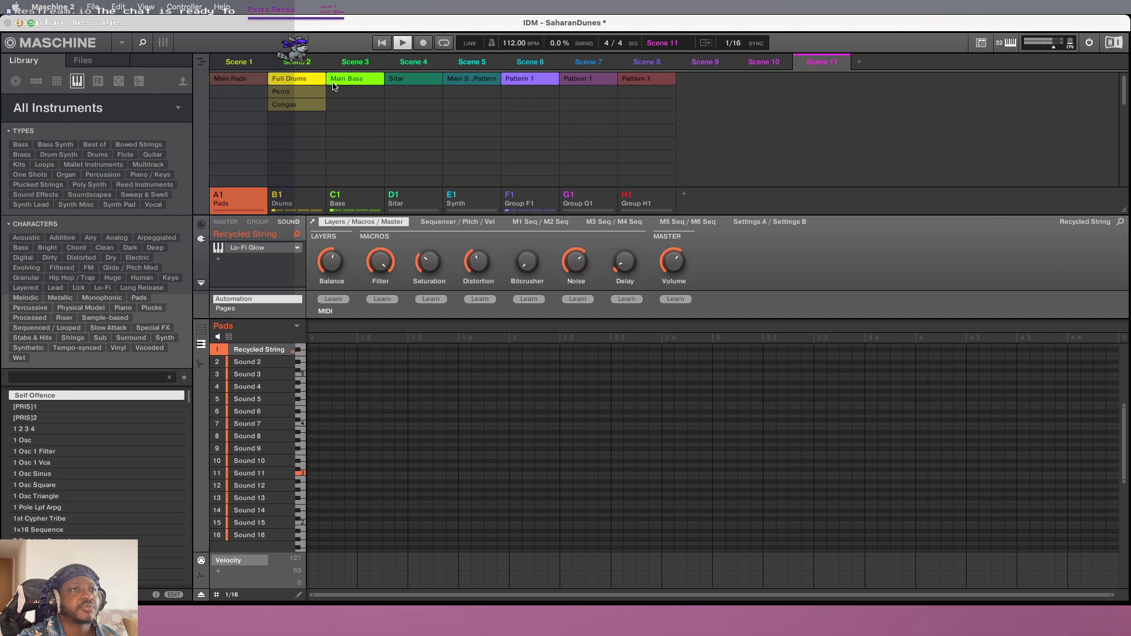
click(482, 79)
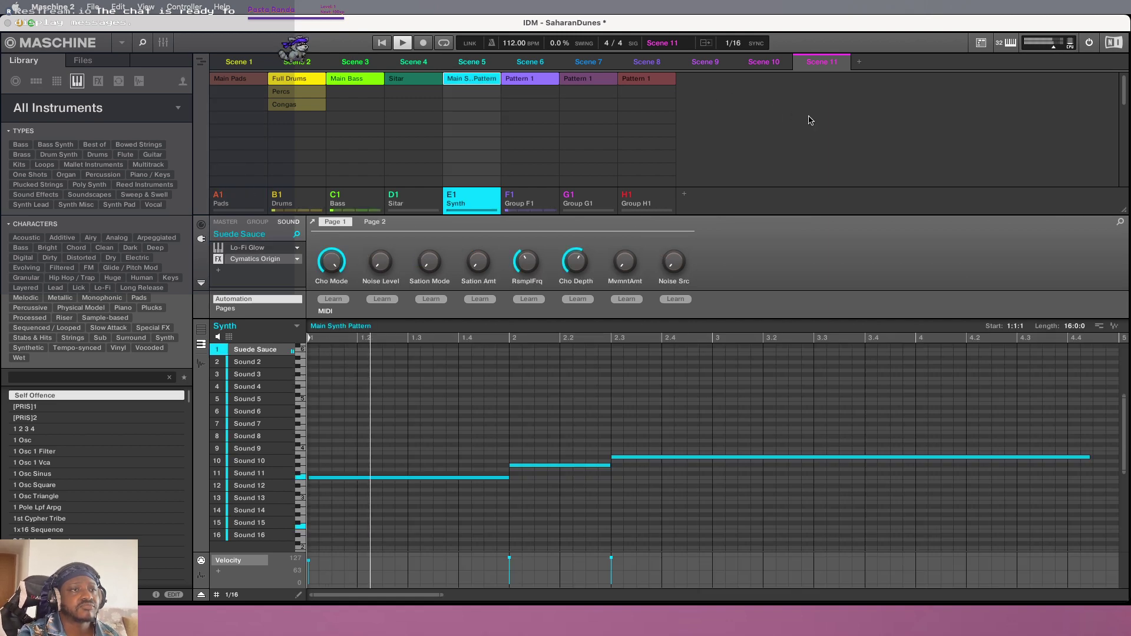
click(476, 80)
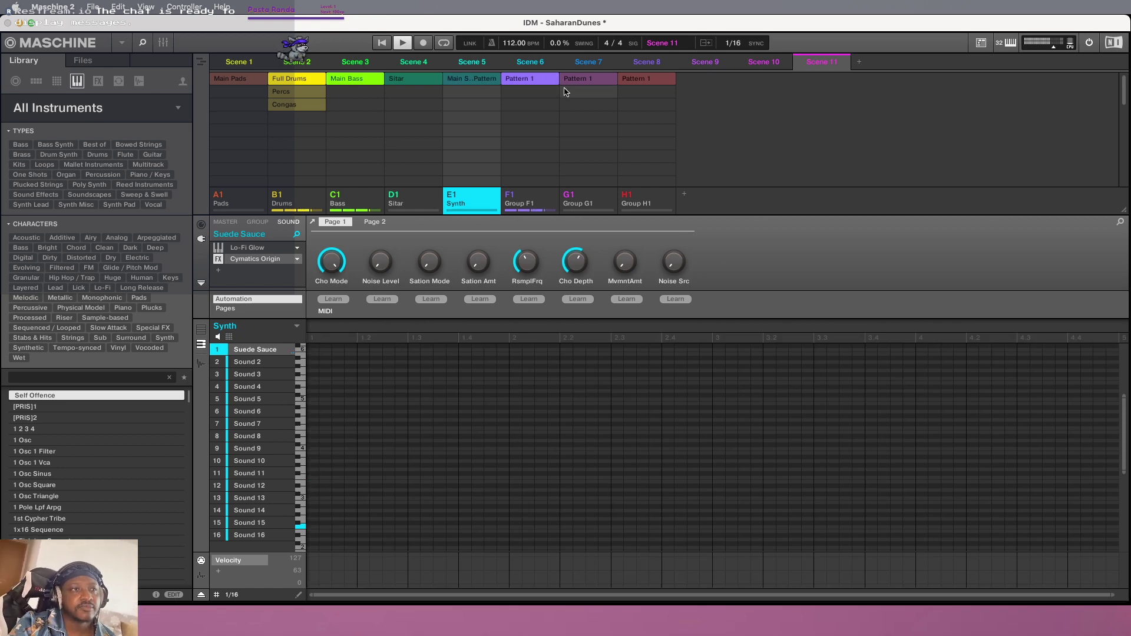
Rename Group F1 as Mallet
click(531, 197)
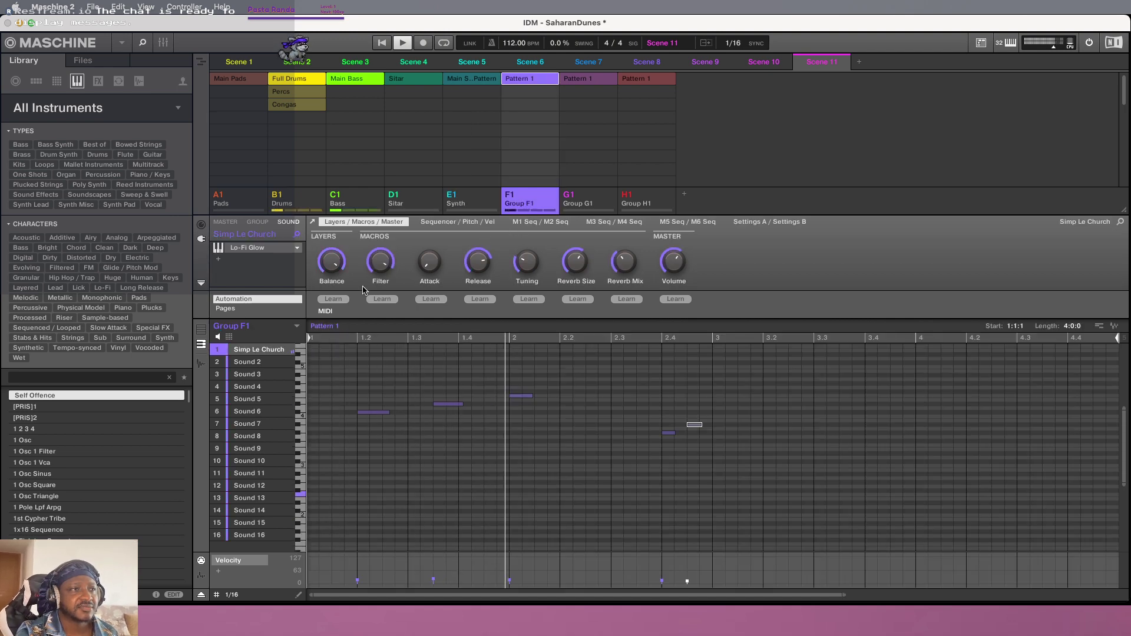
right_click(540, 208)
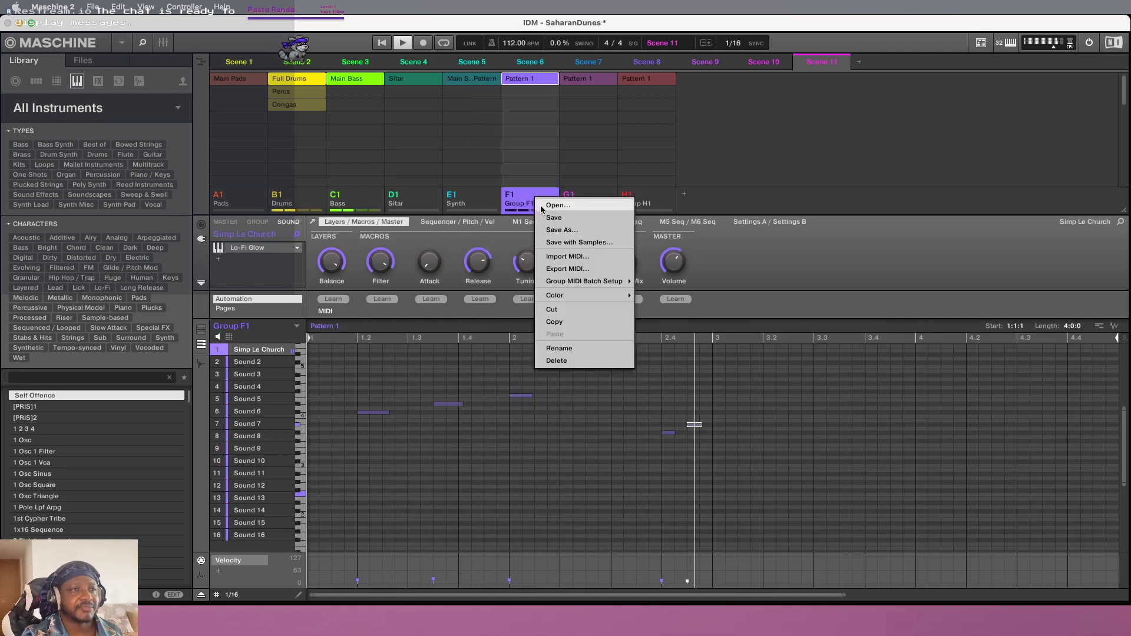
click(559, 349)
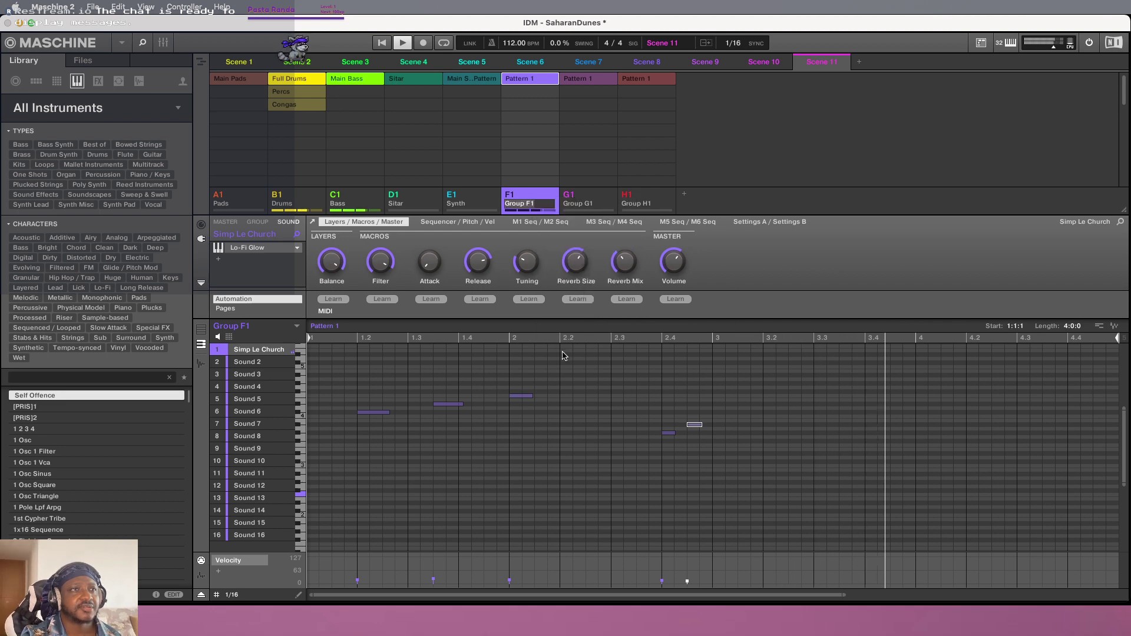
text(Bell)
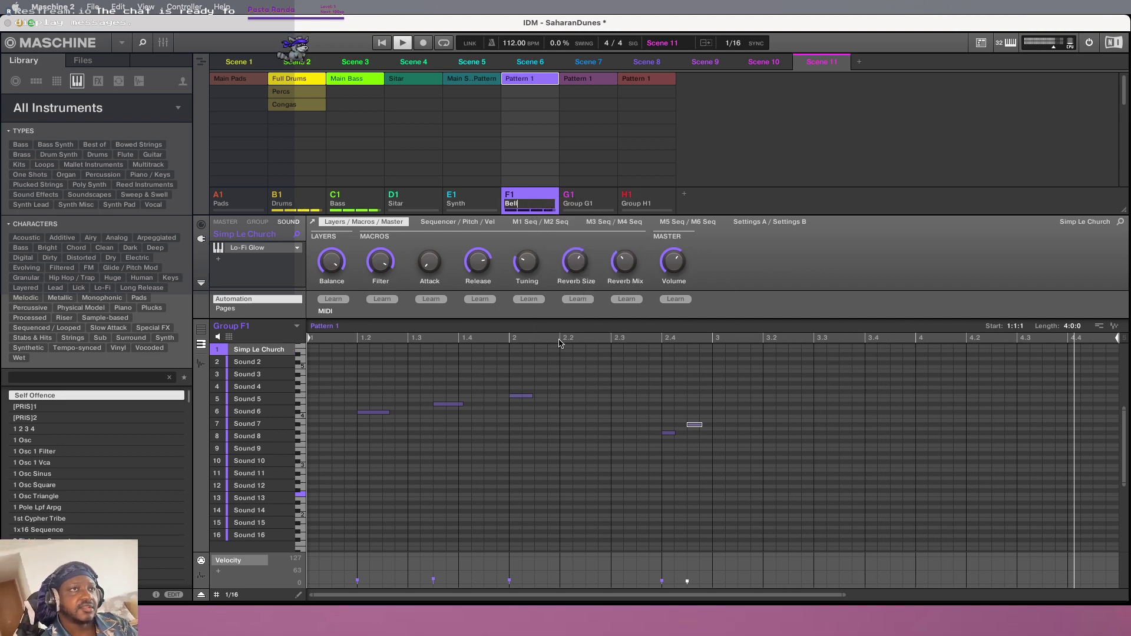
text(s)
key(Return)
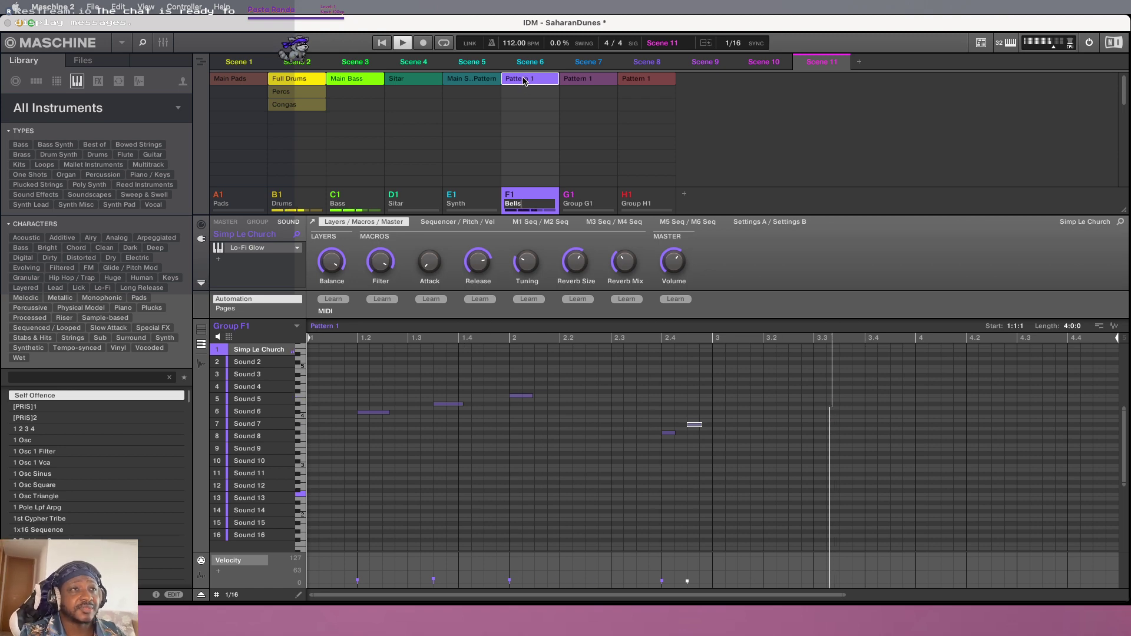
text(M)
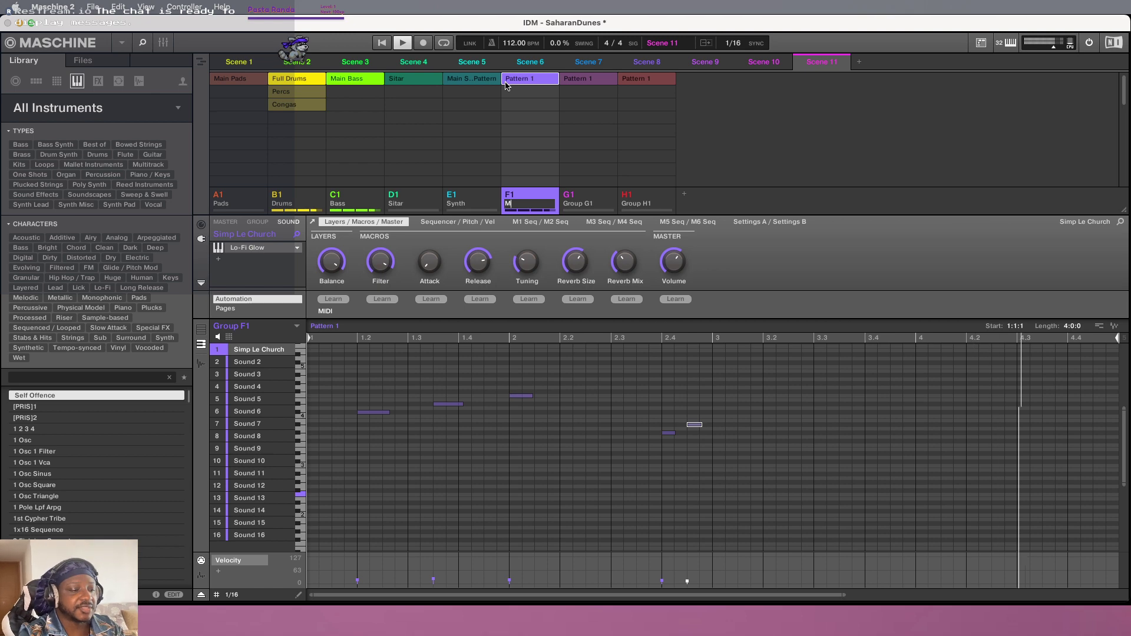
text(allet)
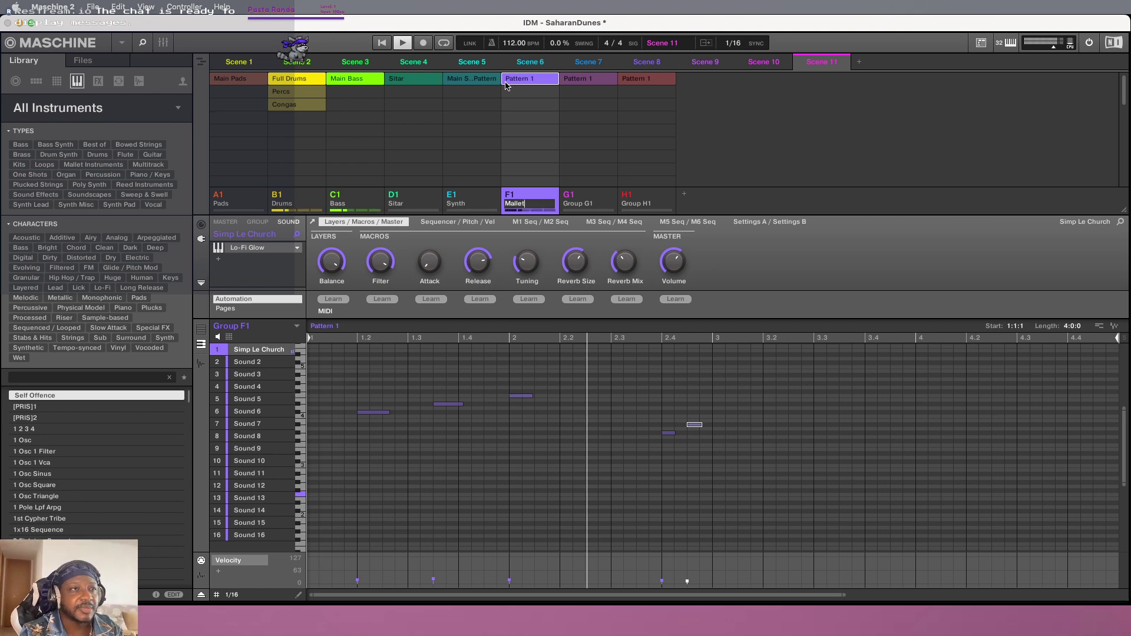
key(Return)
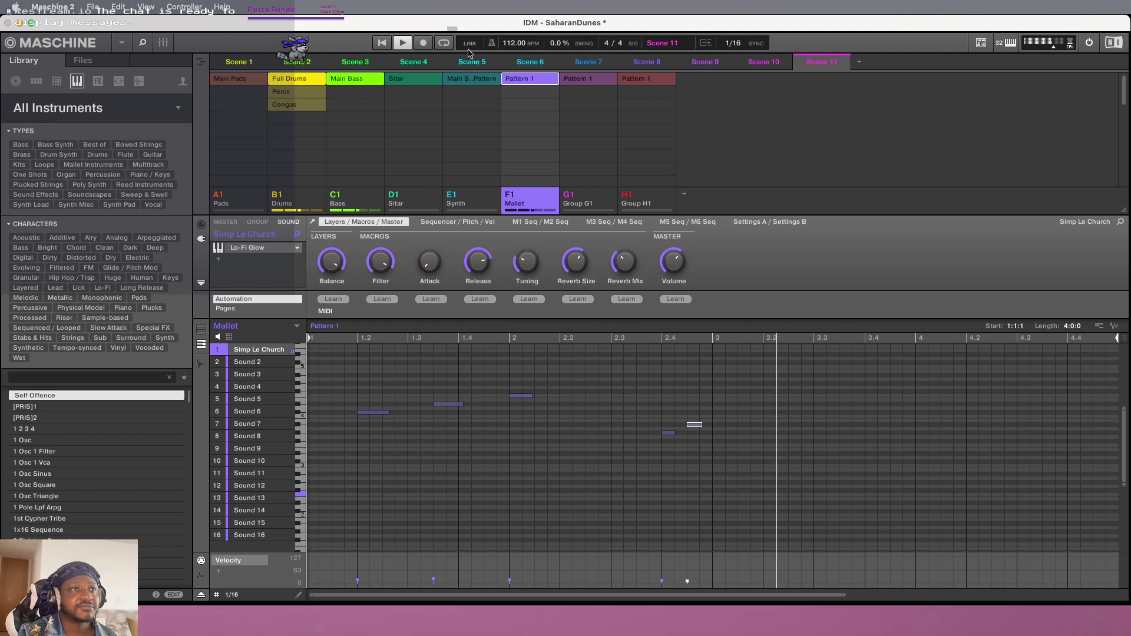
Rename the Mallet group's Pattern 1 as Main Mallet
right_click(533, 79)
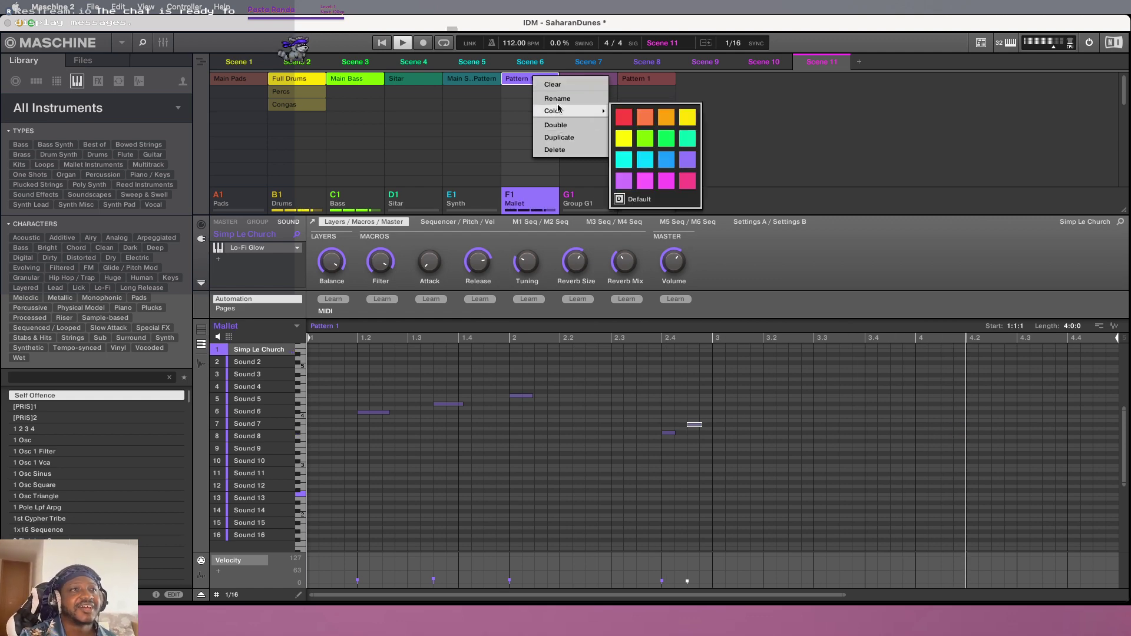
click(557, 99)
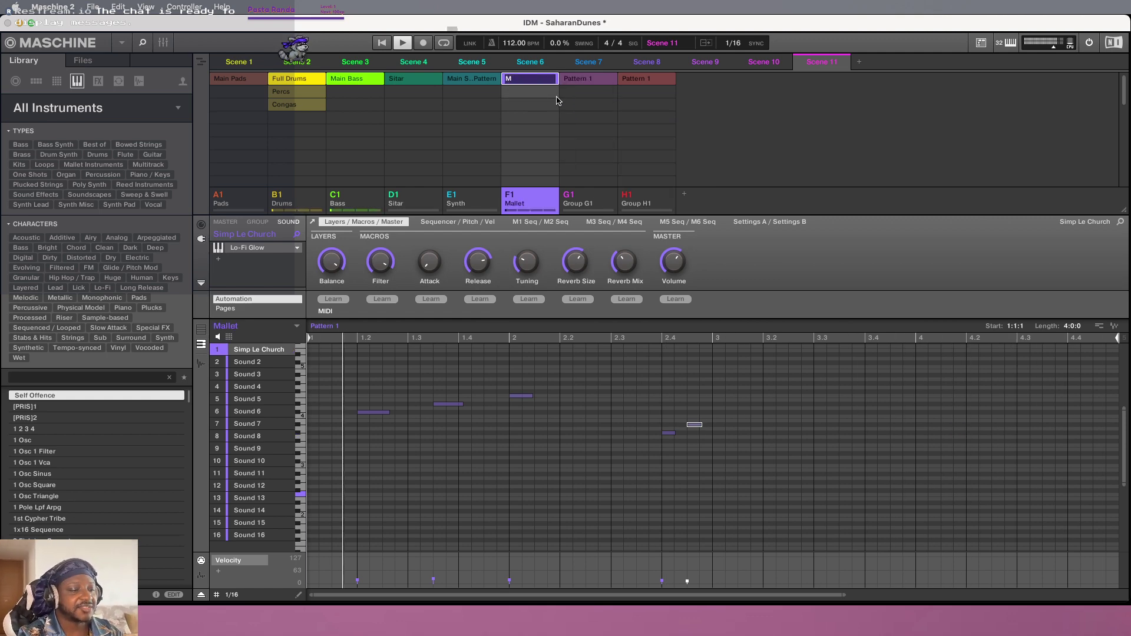
text(Main)
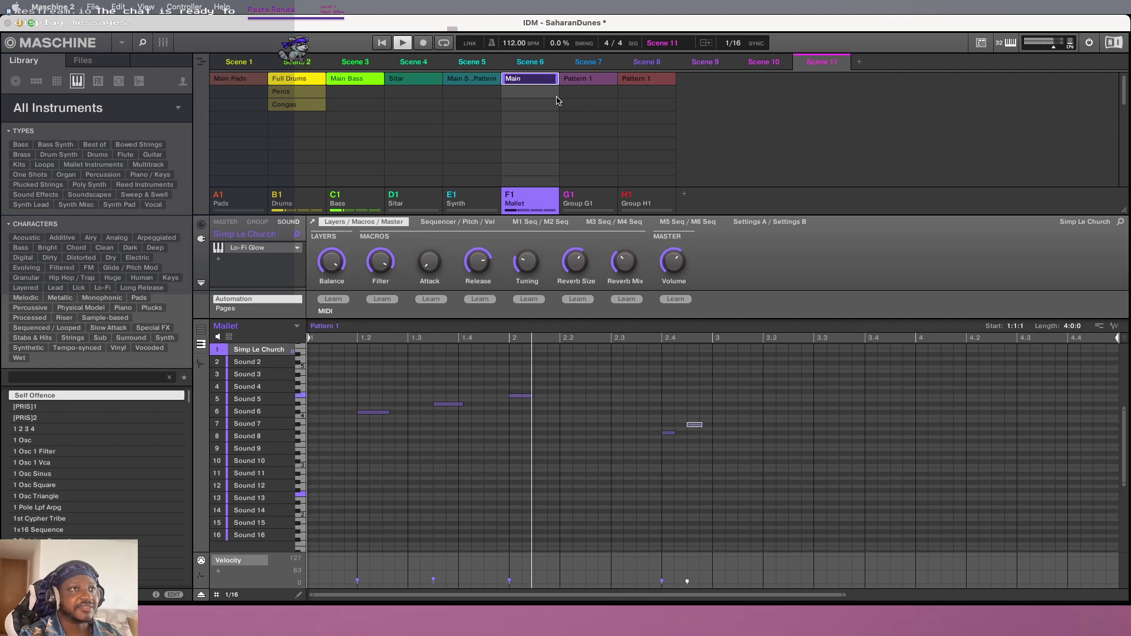
text( Mallet)
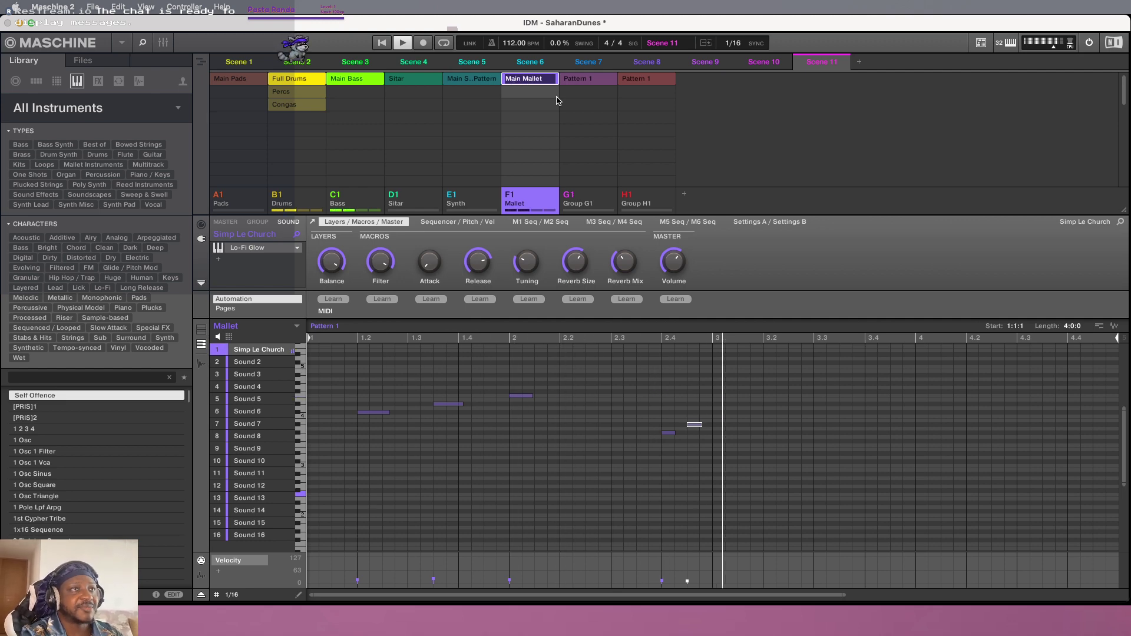
key(Return)
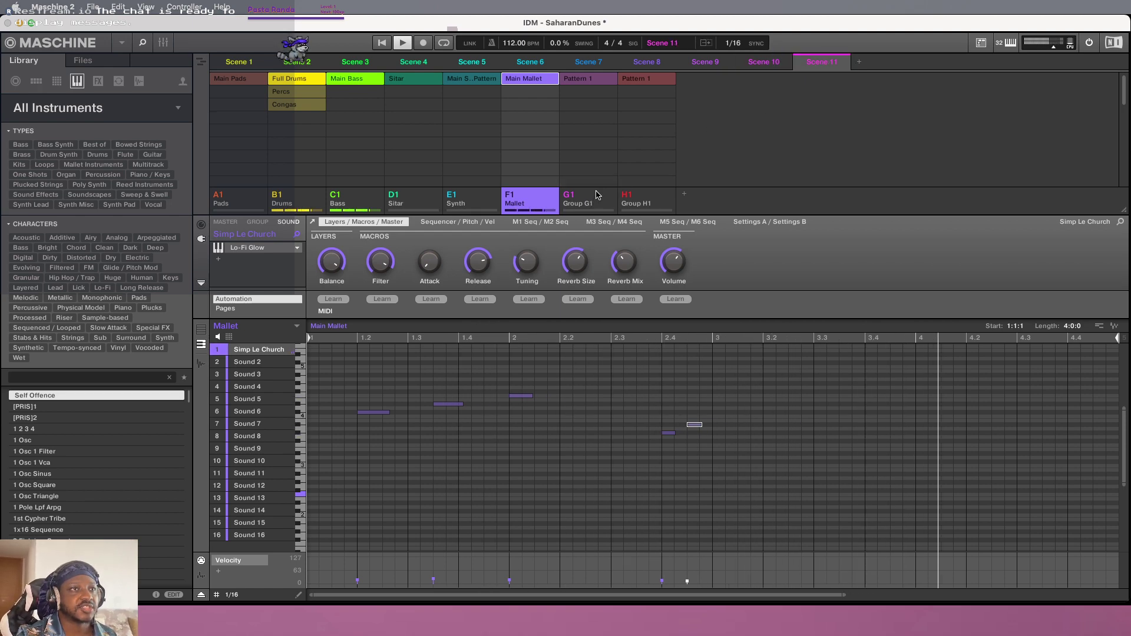
Activate Group G1's Pattern 1 in Scene 11 and set its lead sound's master volume to -5.5 dB
click(603, 83)
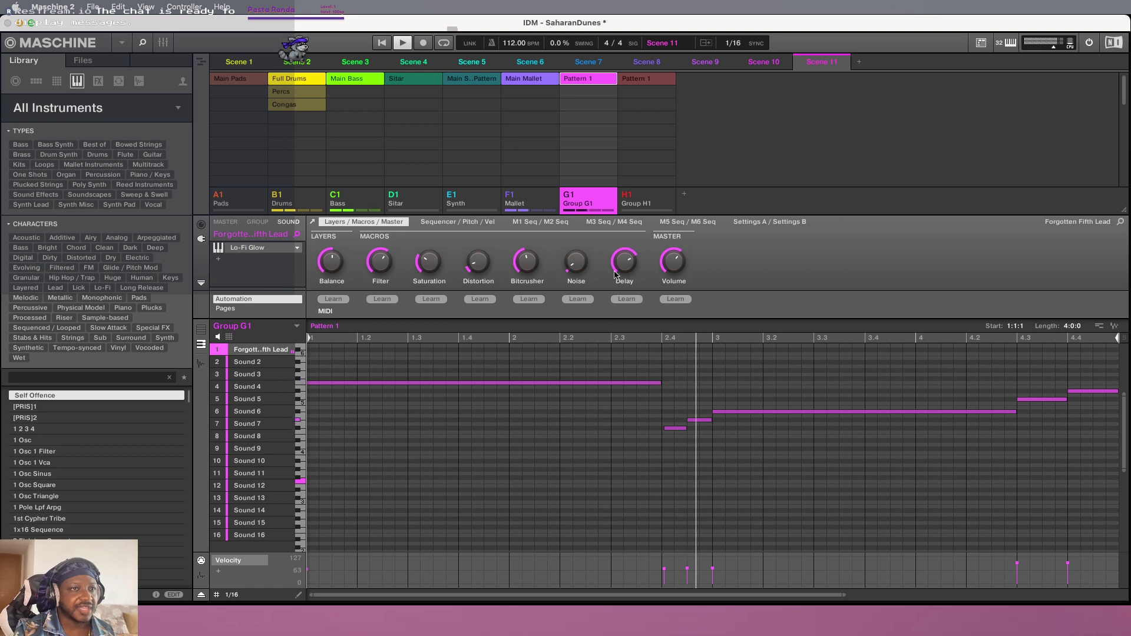
mouse_move(673, 262)
drag(674, 262, 674, 265)
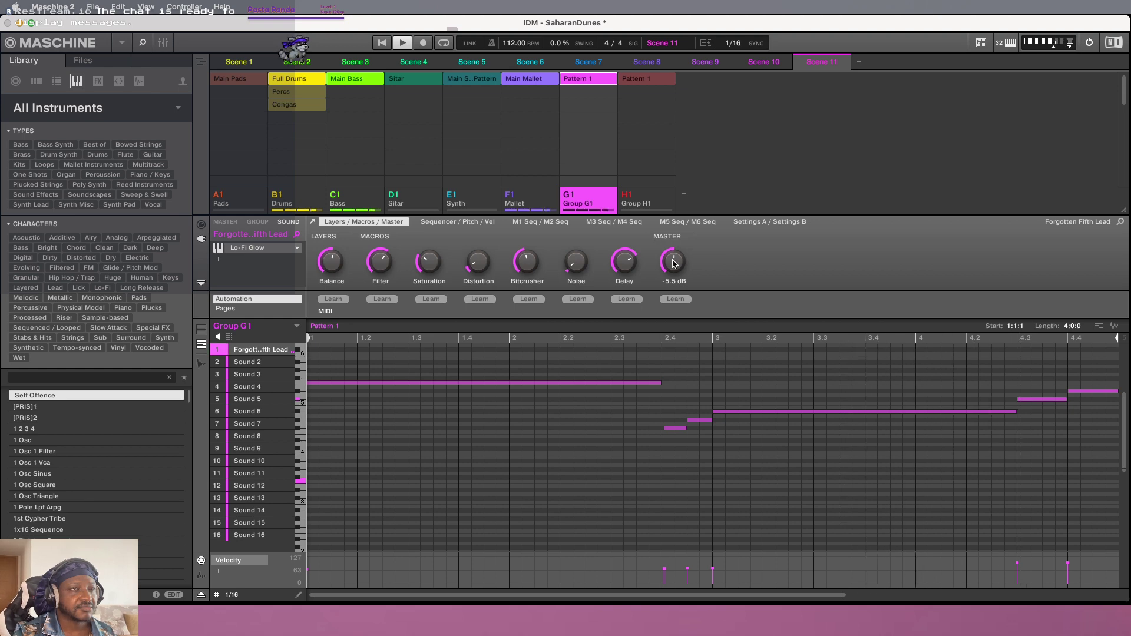
Rename Group G1 as Soft Lead
right_click(593, 203)
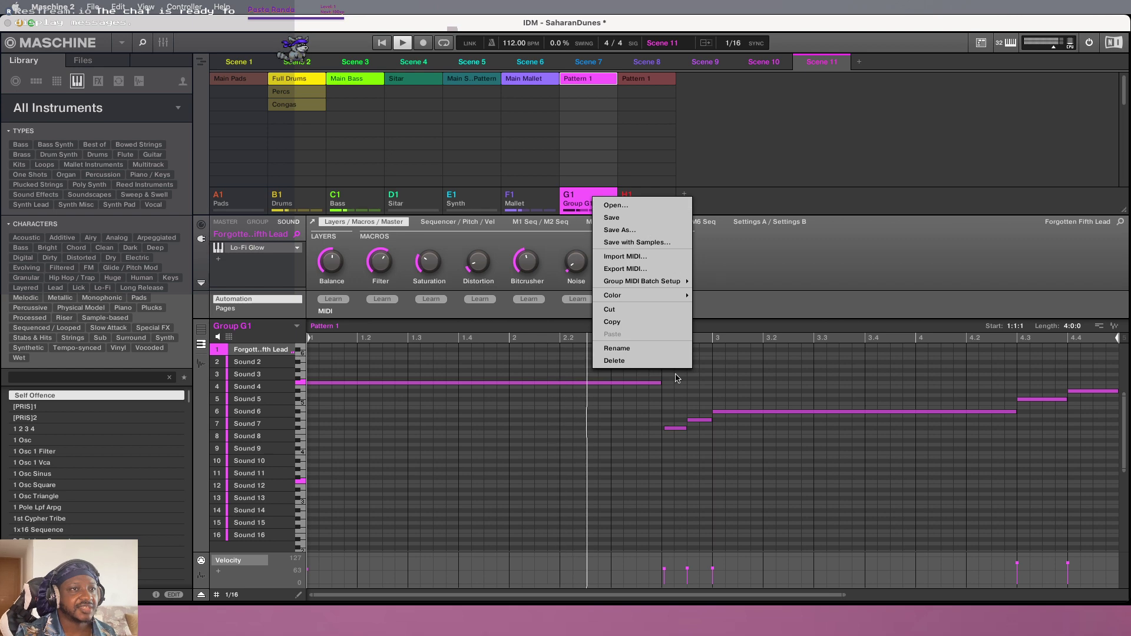
click(635, 346)
text(S)
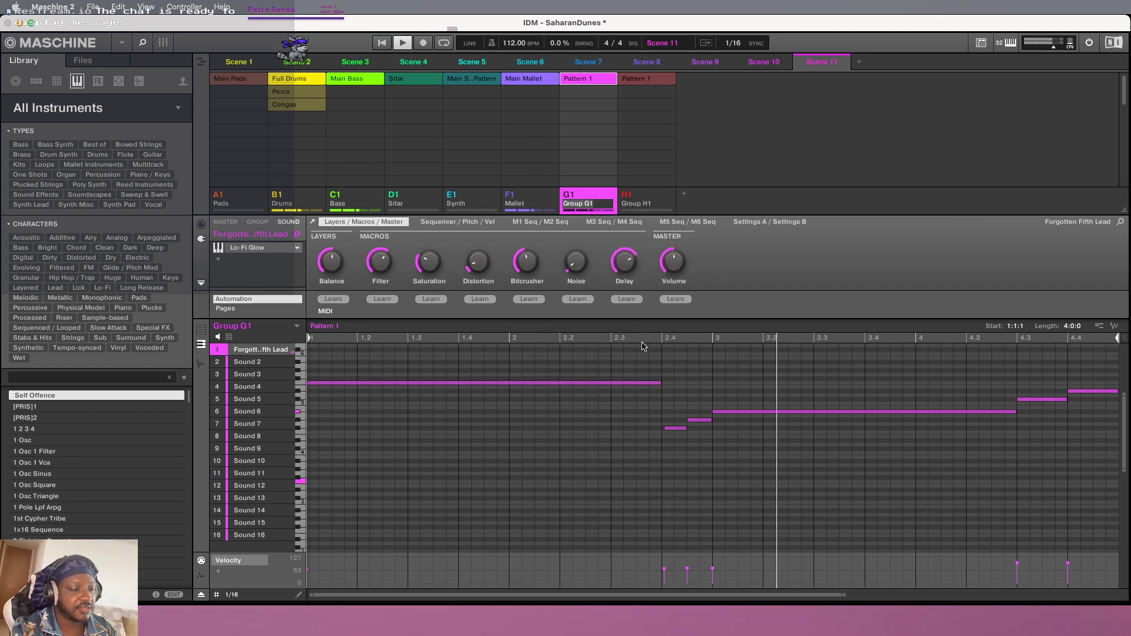
text(oft )
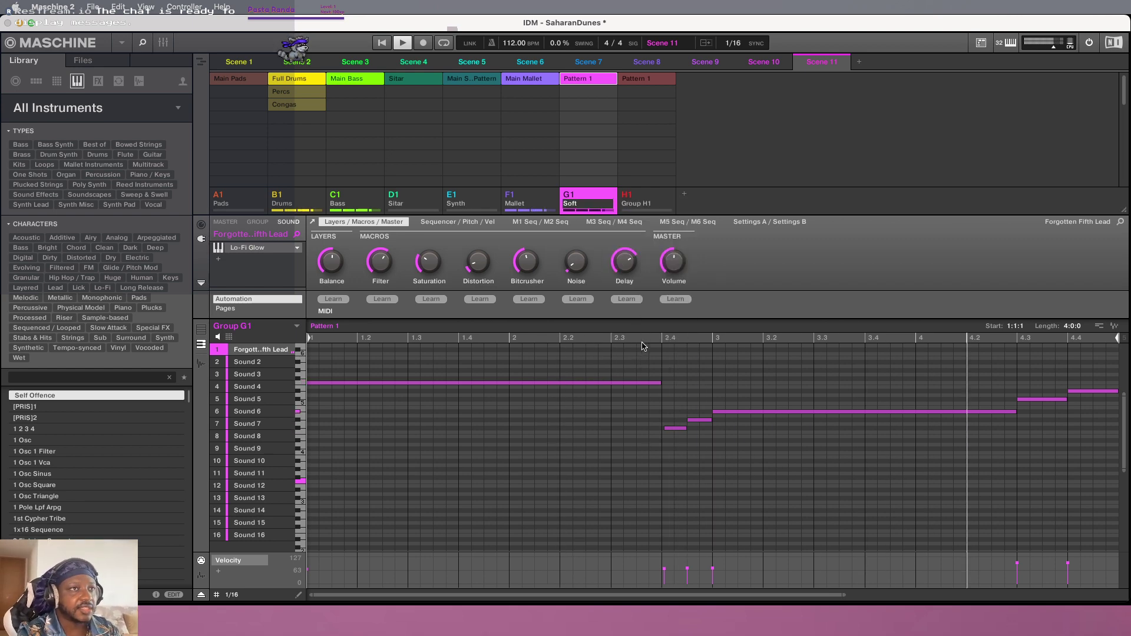
text(Lead)
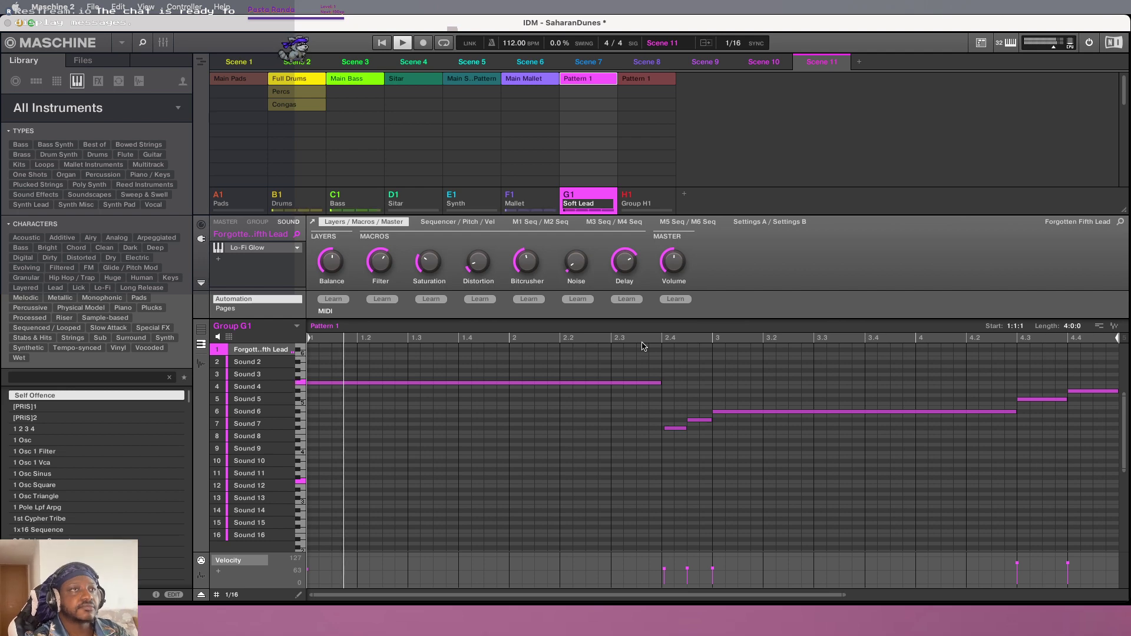
key(Return)
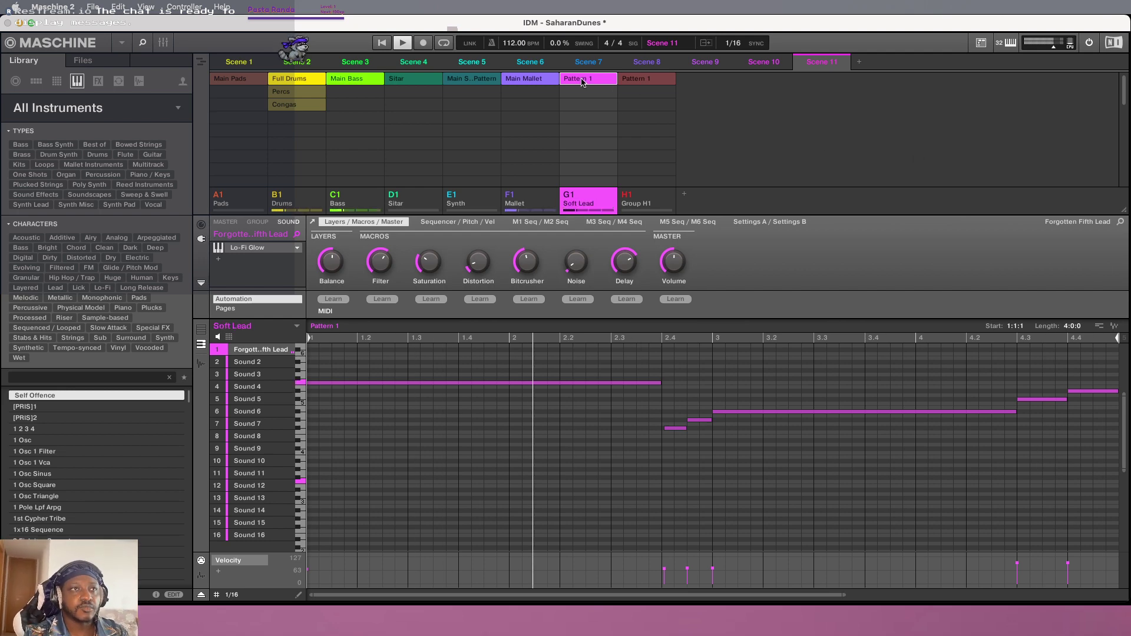
Rename the Soft Lead group's Pattern 1 as Soft Lead
right_click(596, 86)
click(621, 101)
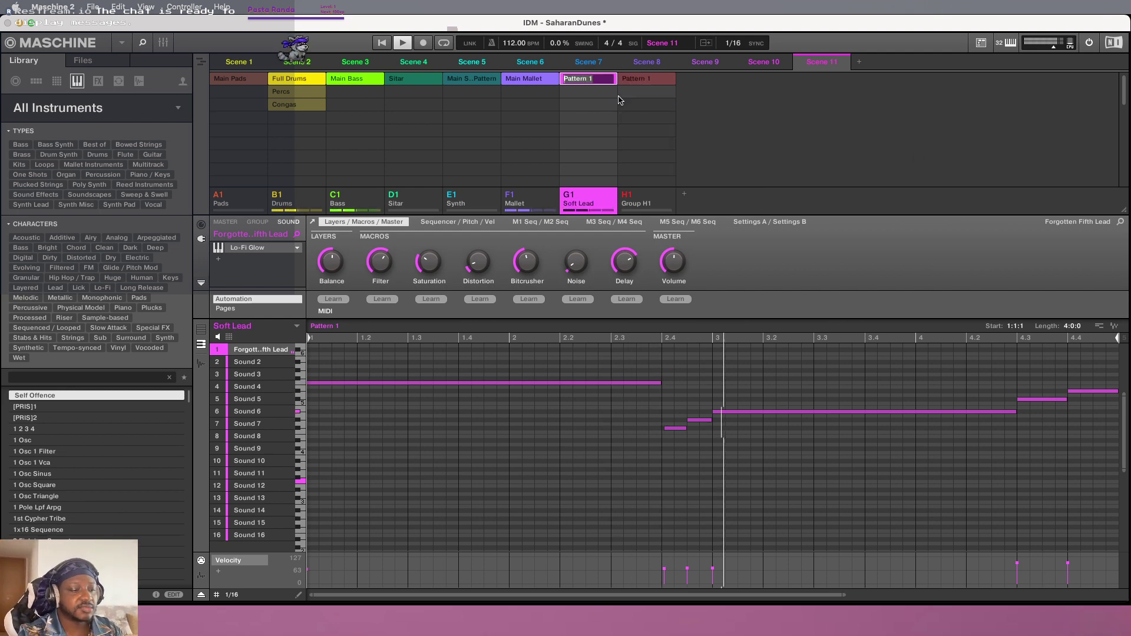
text(Soft)
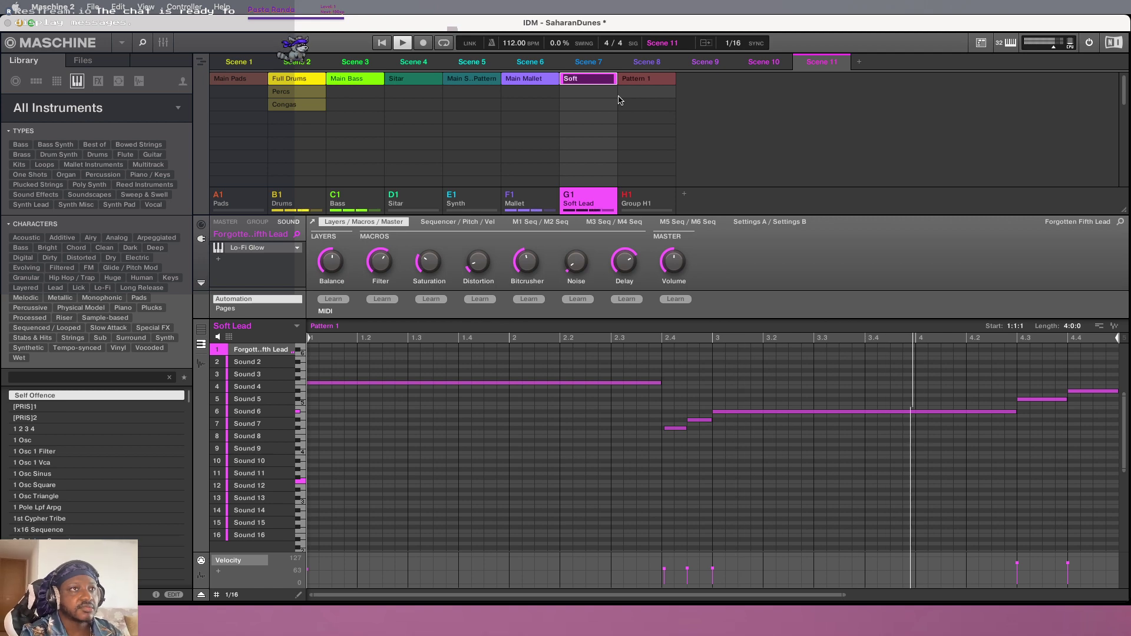
text( L)
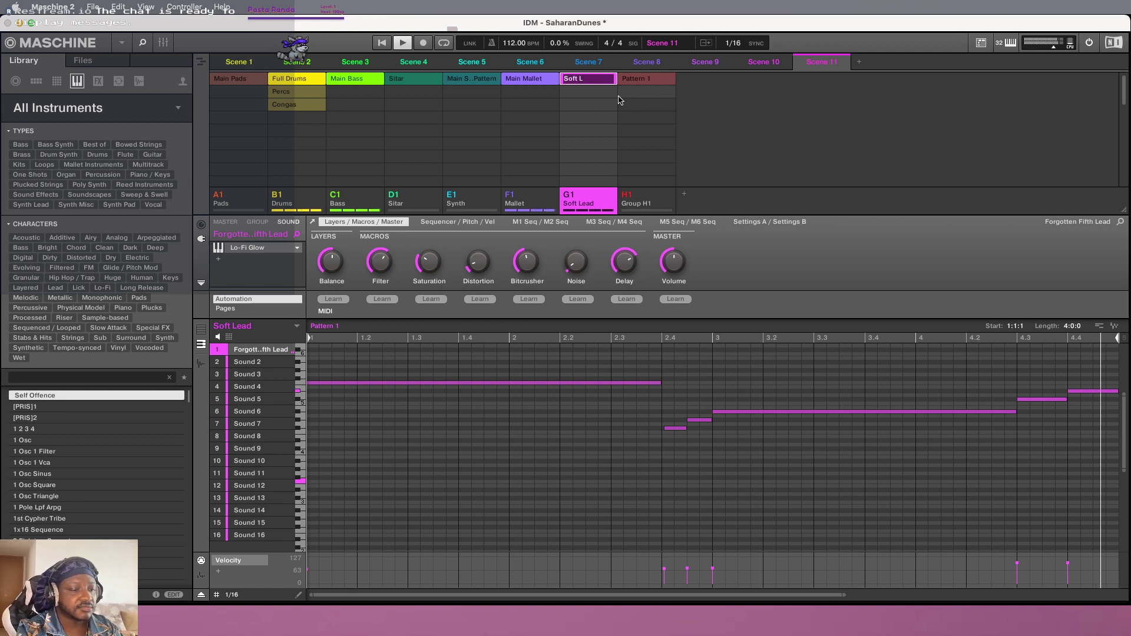
text(ead)
key(Return)
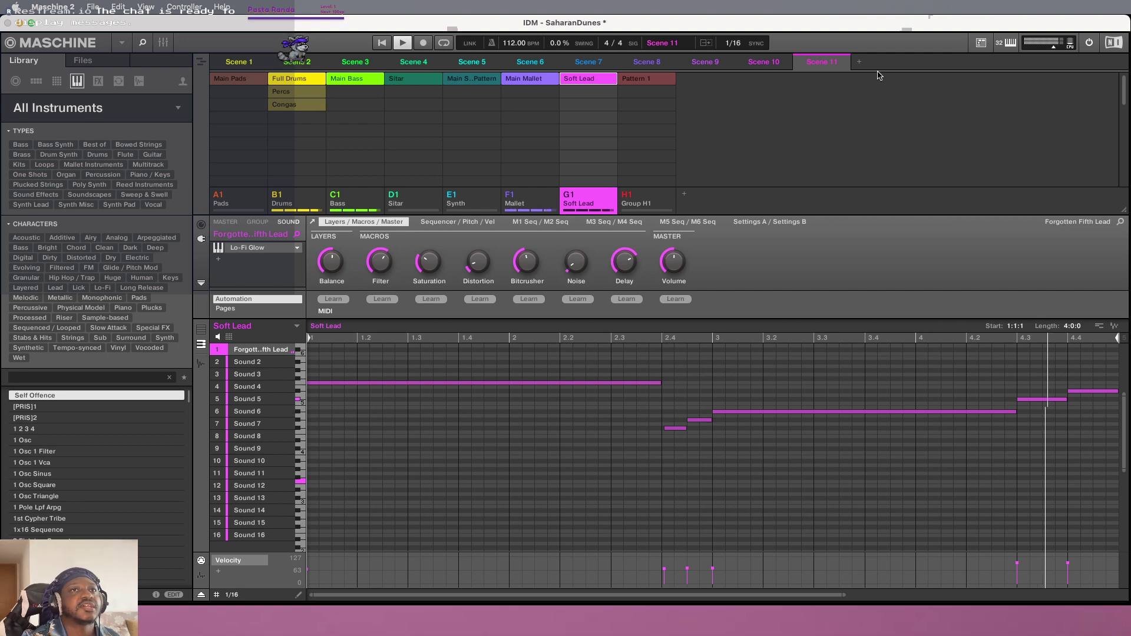
Create Scene 12 and activate Full Drums, Main Bass, Main Mallet, Soft Lead and Group H1's Pattern 1 in it
click(860, 64)
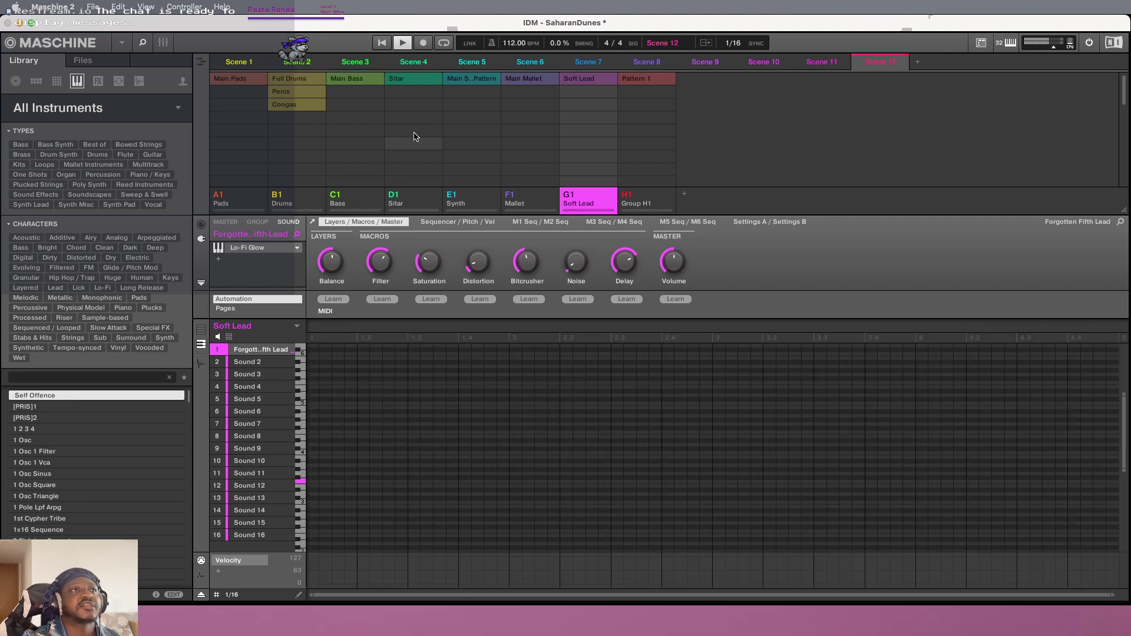
click(295, 82)
click(354, 79)
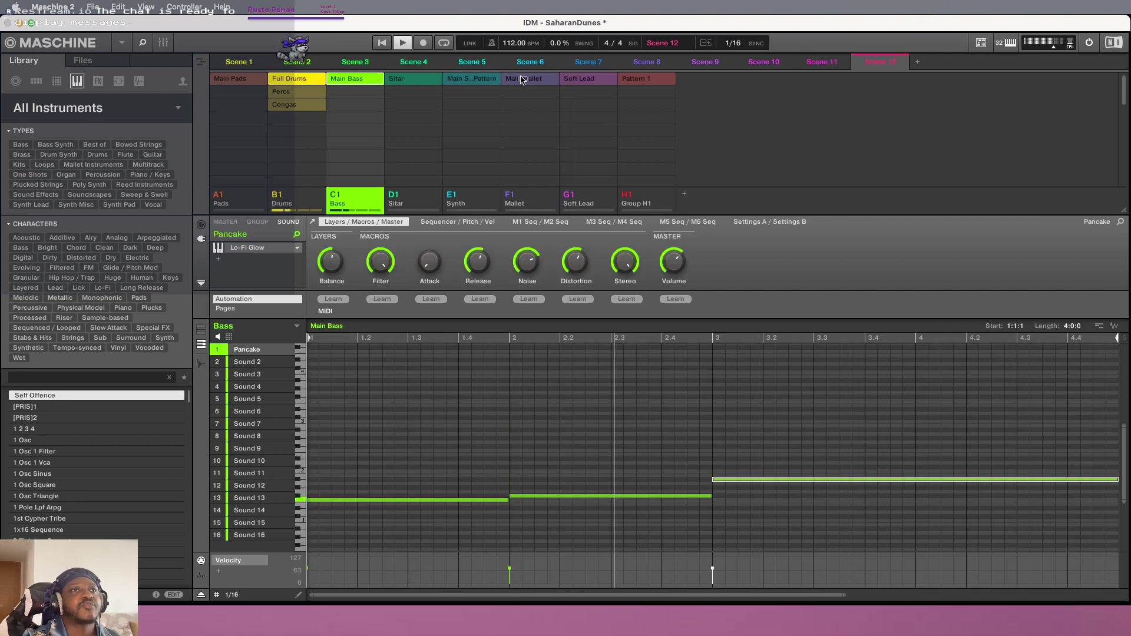
click(522, 80)
click(581, 80)
click(631, 82)
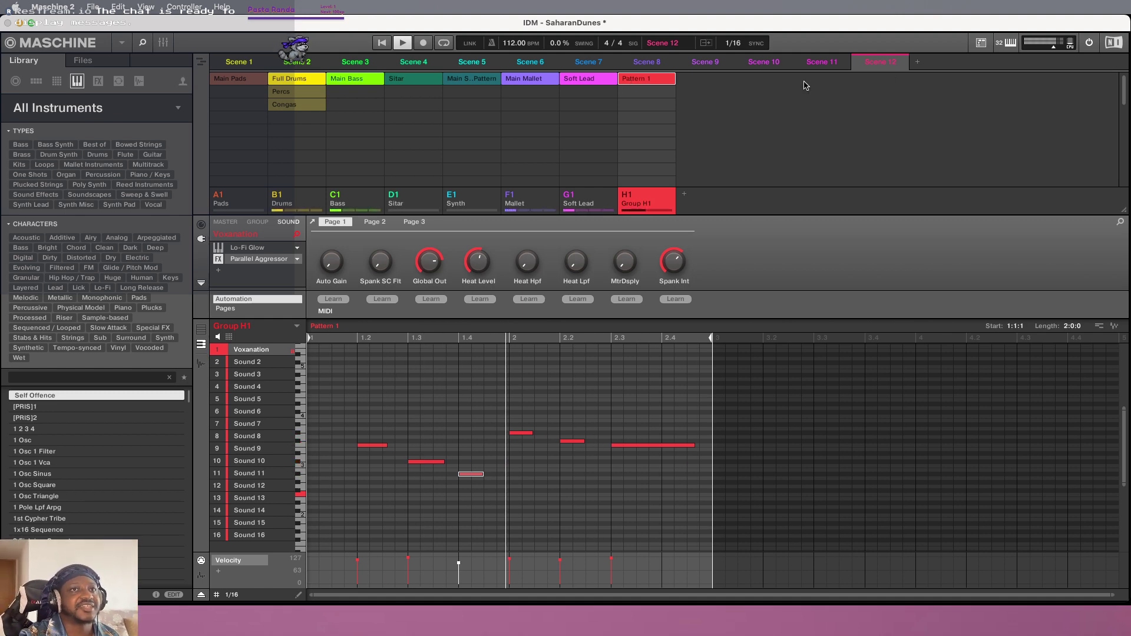
Create Scene 13 and activate Full Drums, Main Bass, Sitar, Main Mallet, Soft Lead and Group H1's Pattern 1 in it
click(918, 62)
click(299, 83)
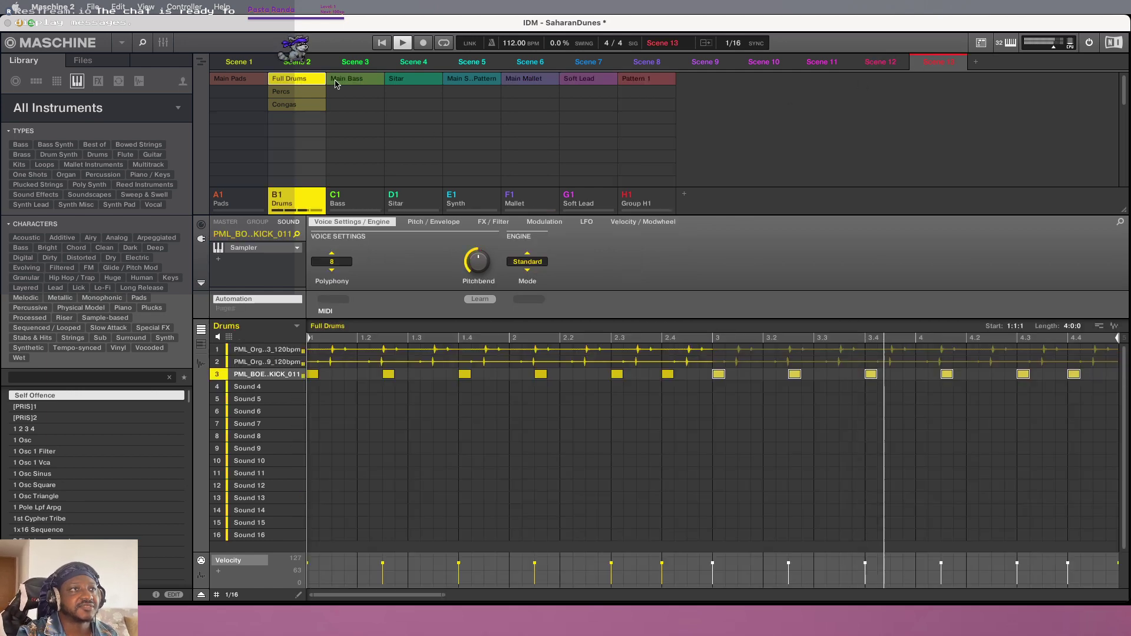
click(354, 79)
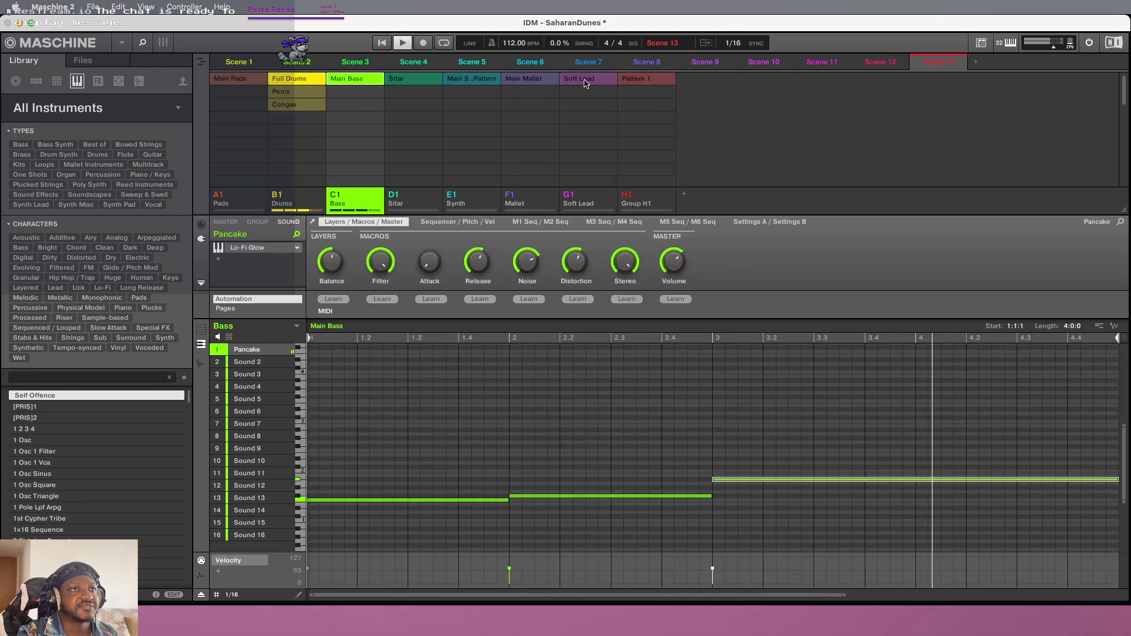
click(530, 79)
click(588, 79)
click(645, 79)
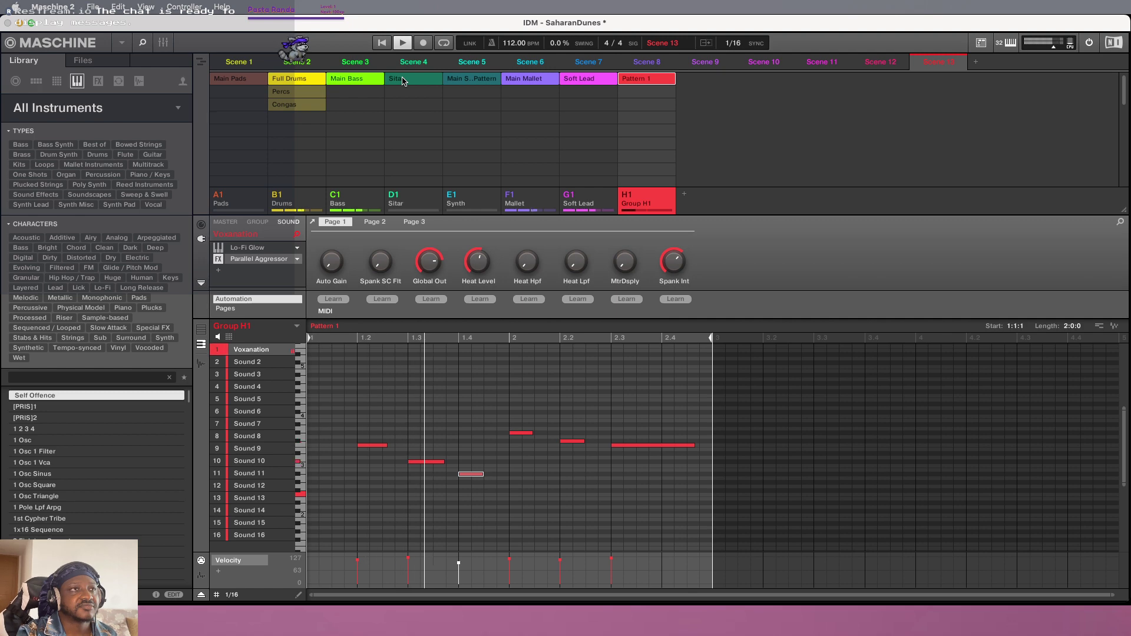
click(403, 79)
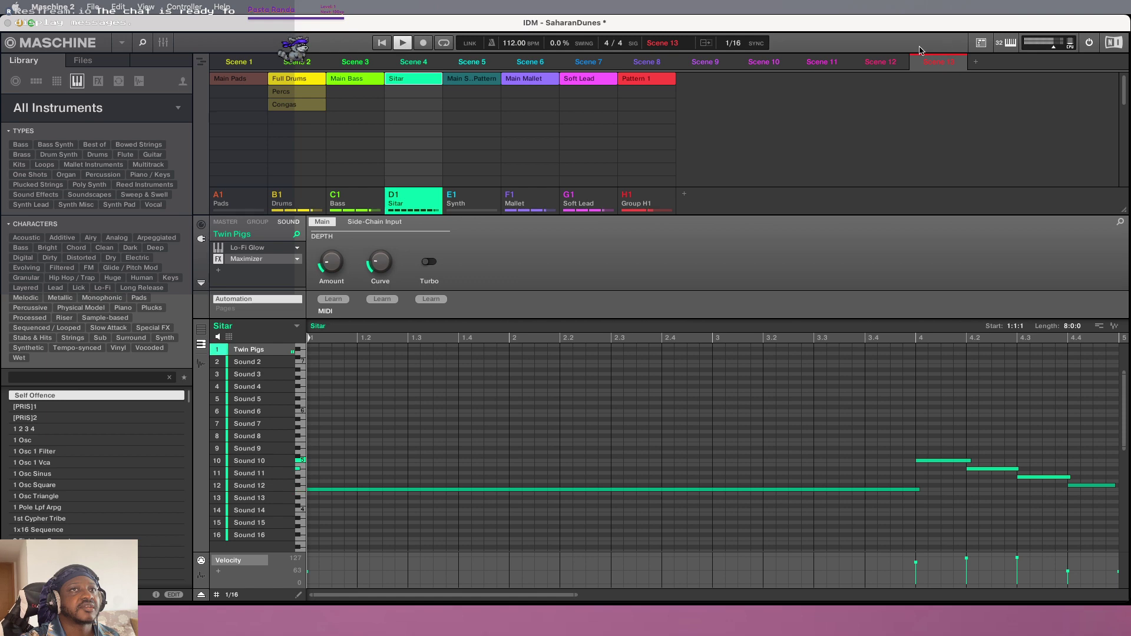
click(399, 42)
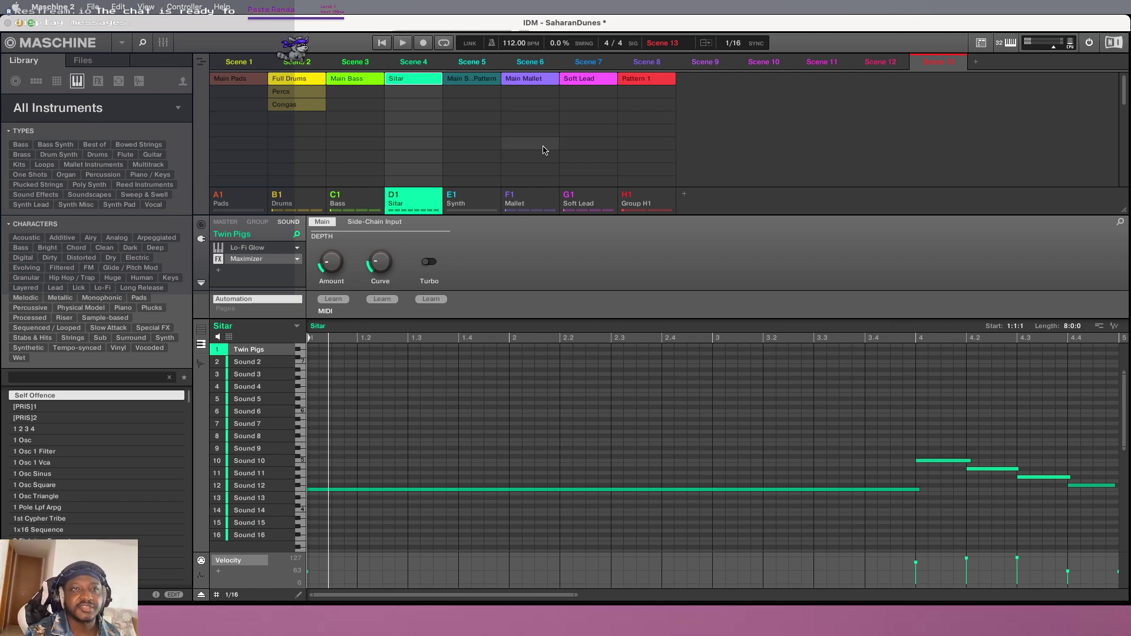
Rename Scene 13 as Short 13 and create a new scene after it
right_click(943, 62)
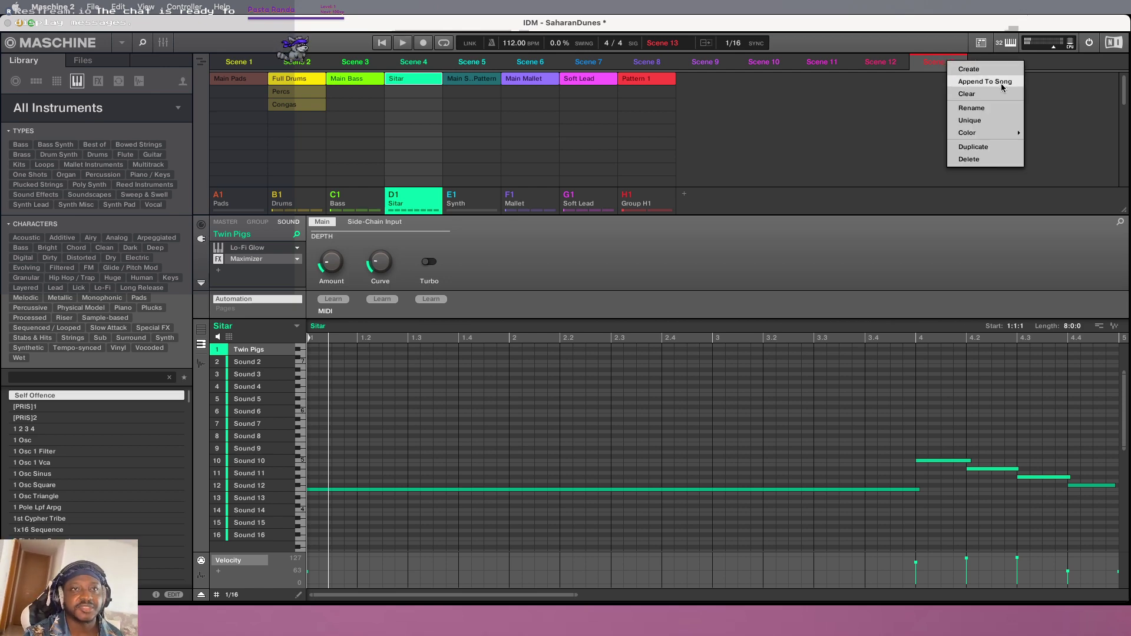
click(992, 108)
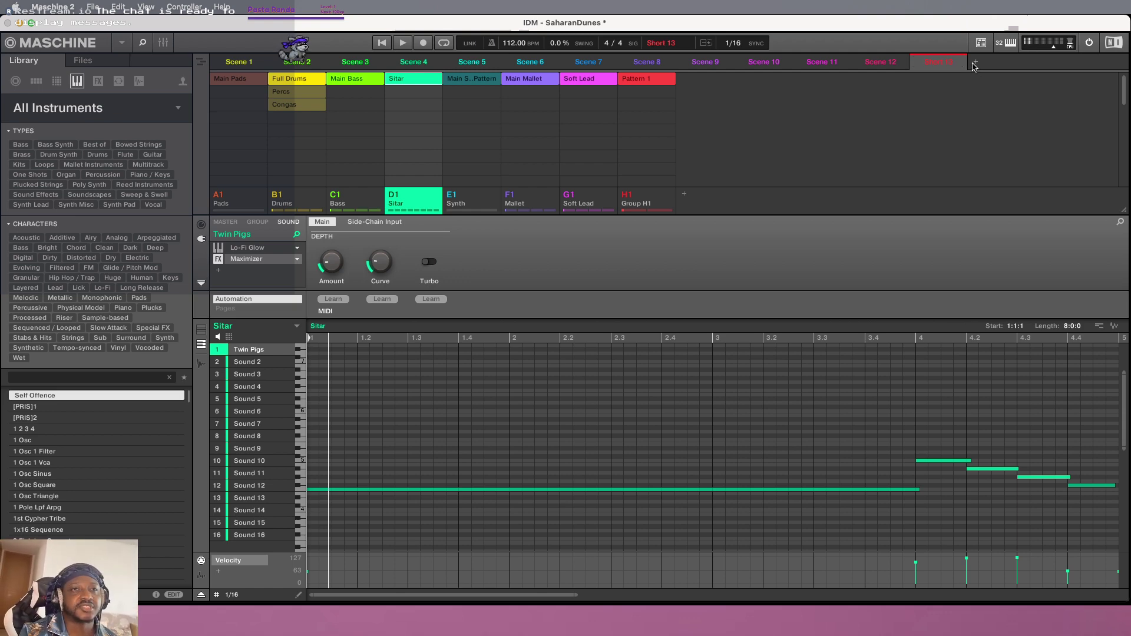
click(974, 64)
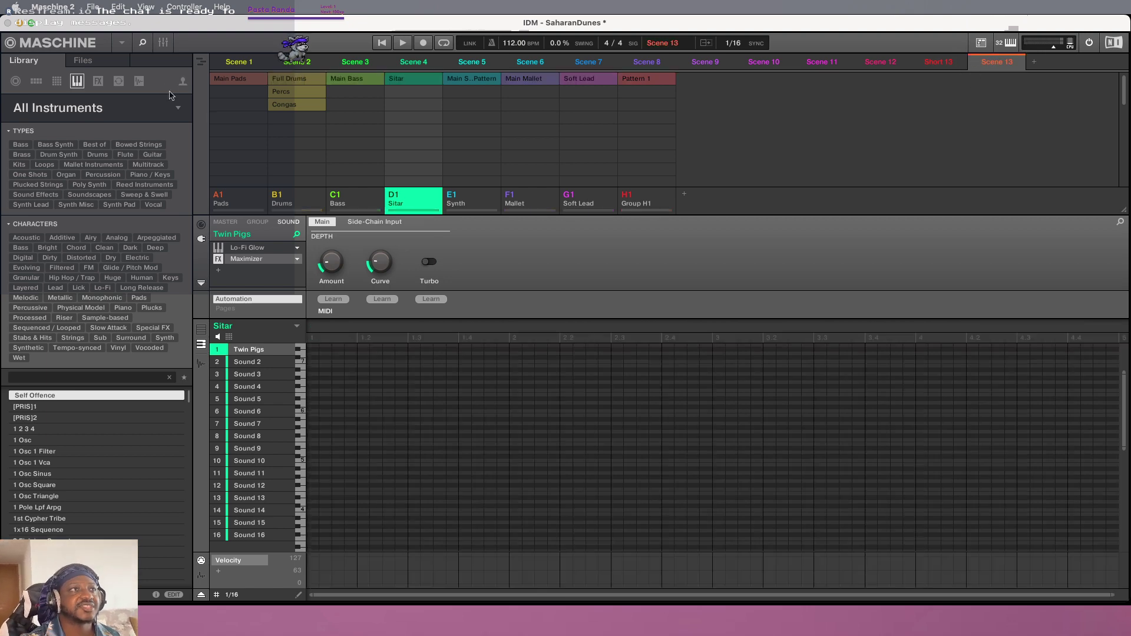
Rename the Short 13 scene as Pre 13
right_click(937, 67)
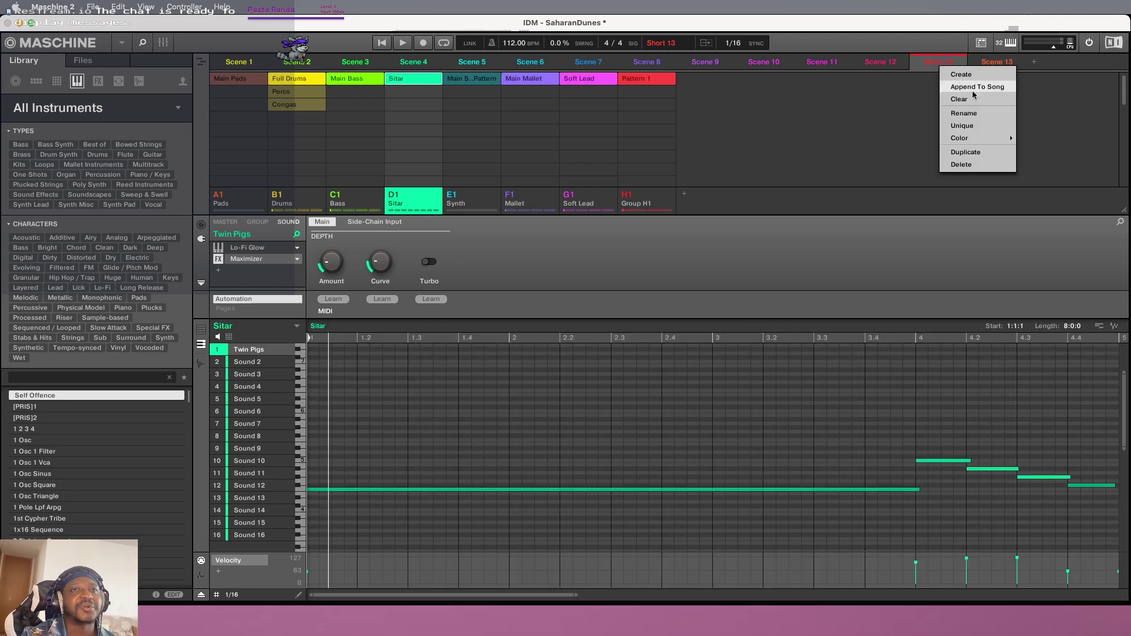
click(989, 118)
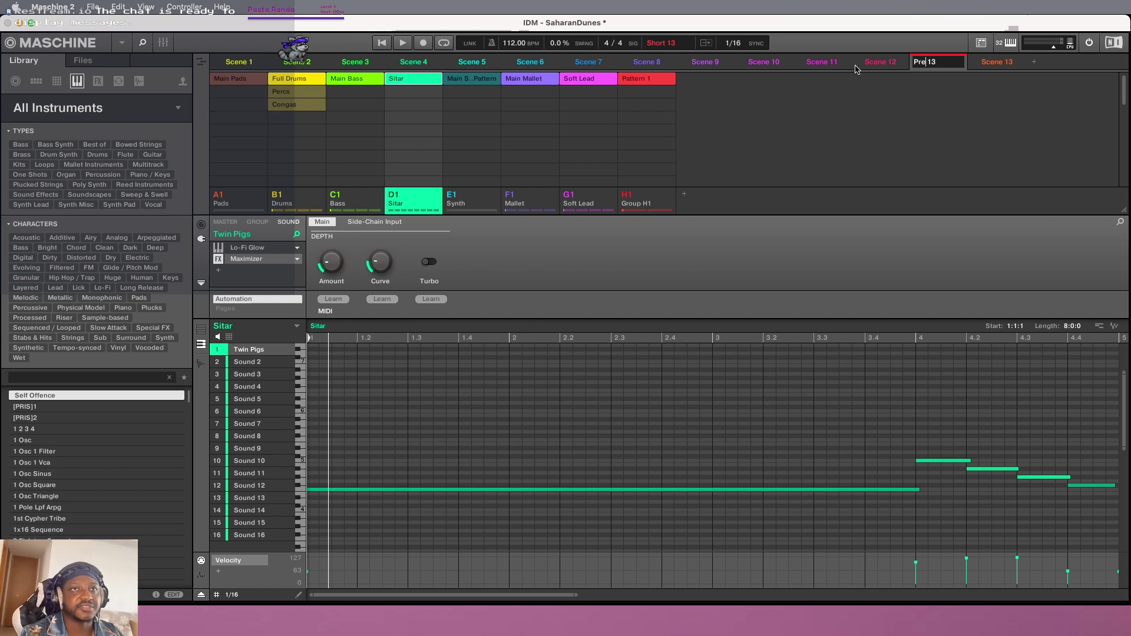
key(Return)
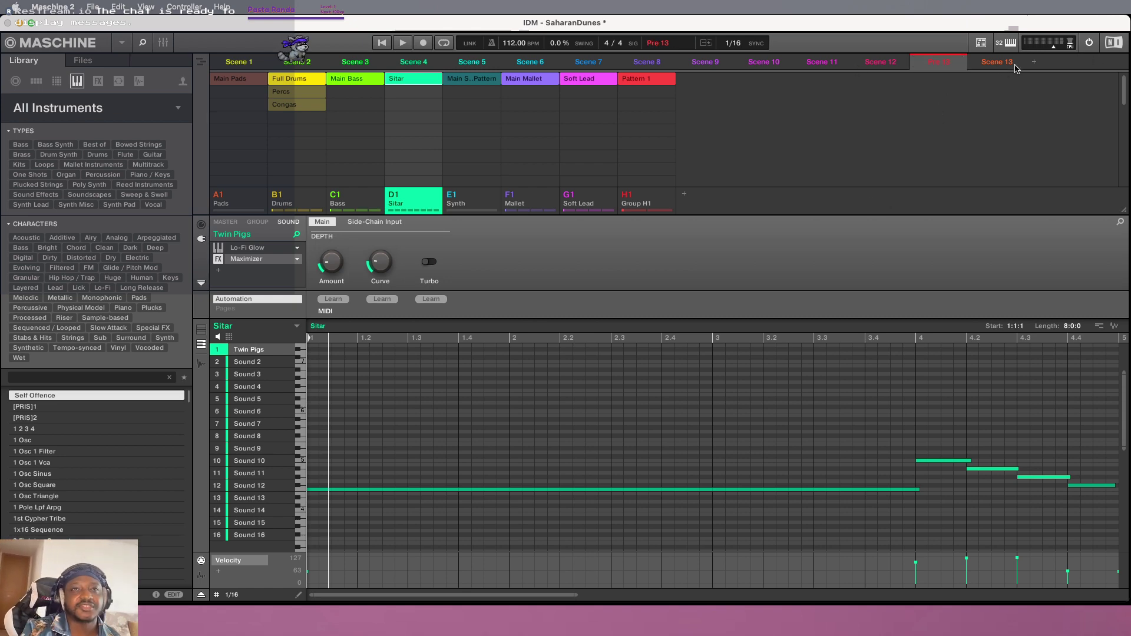
Activate Main Pads, Full Drums, Main Bass, Sitar, Main Mallet, Soft Lead and Group H1's Pattern 1 in Scene 13 and play it
click(988, 62)
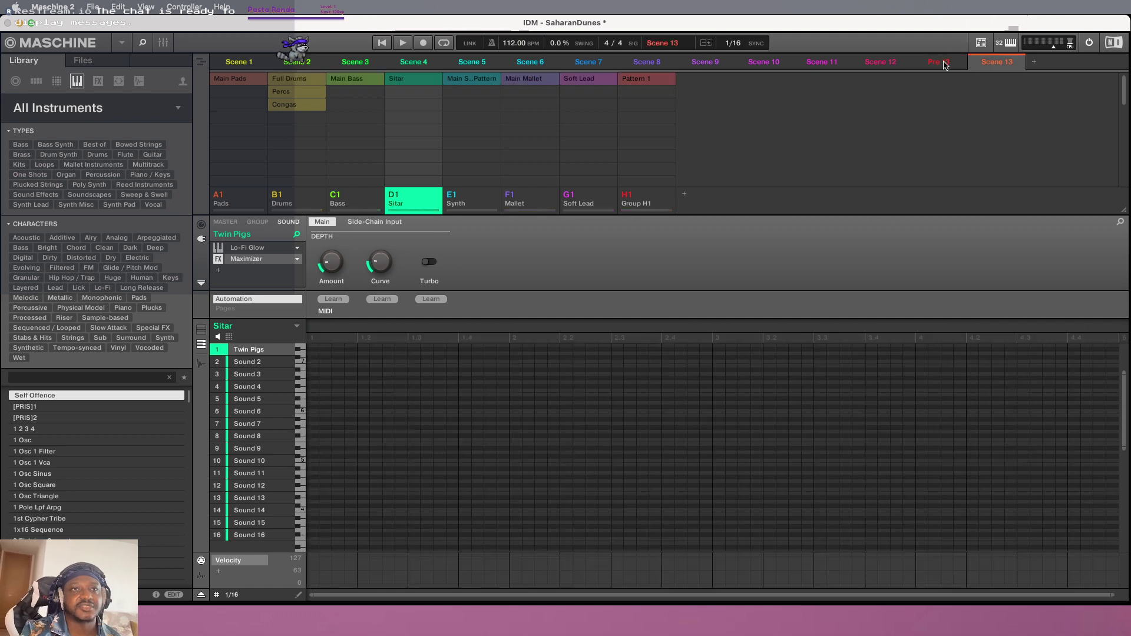
click(641, 81)
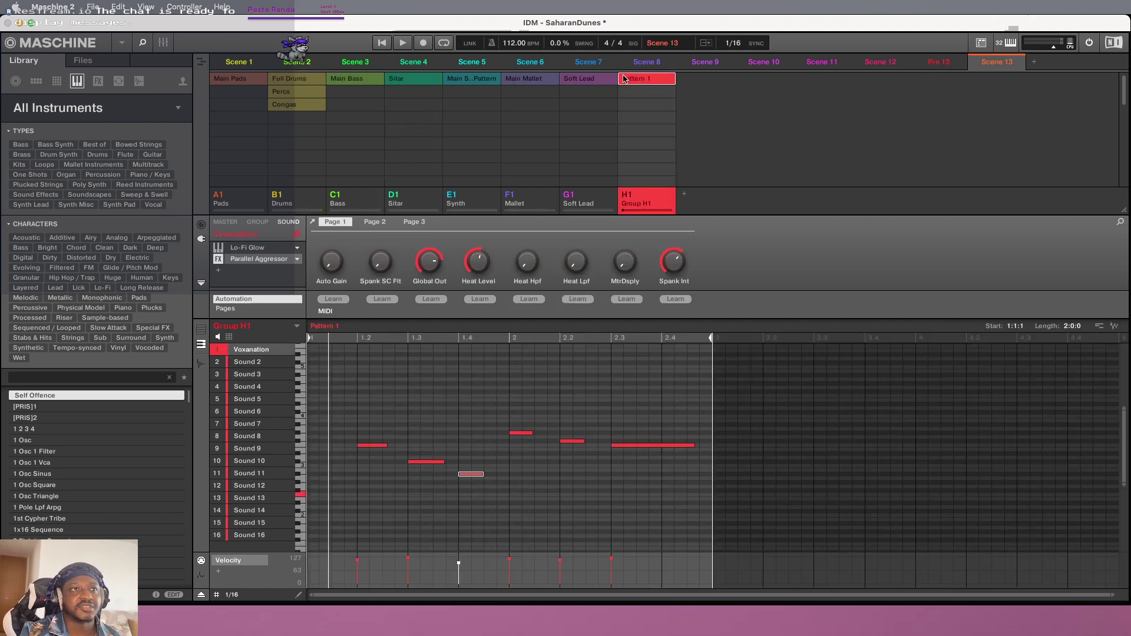
click(592, 79)
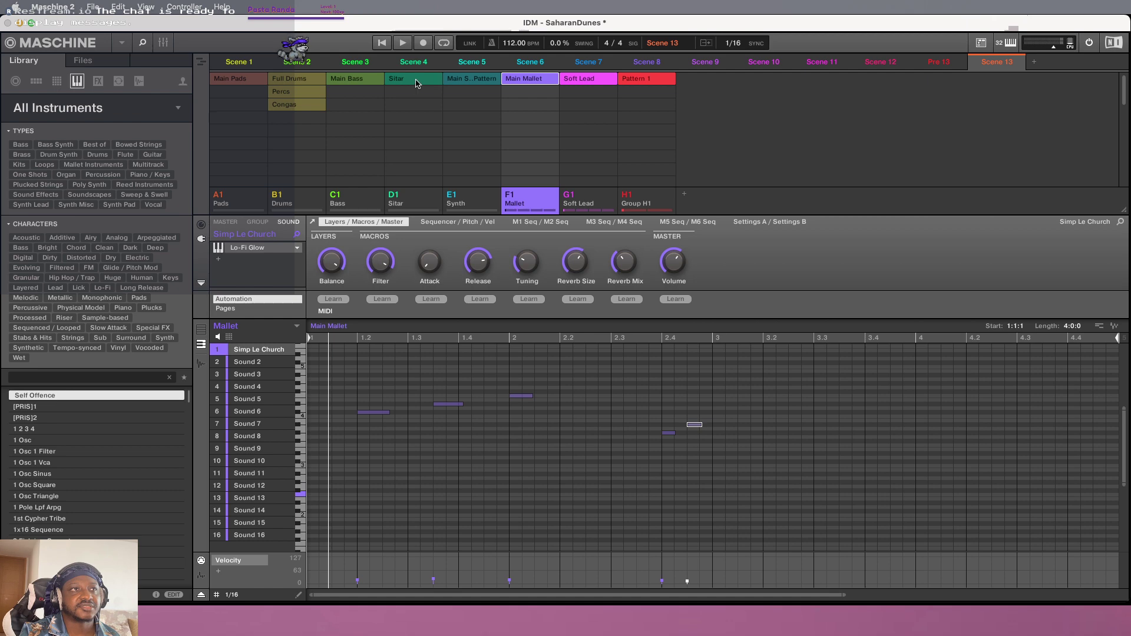
click(415, 83)
click(349, 83)
click(279, 81)
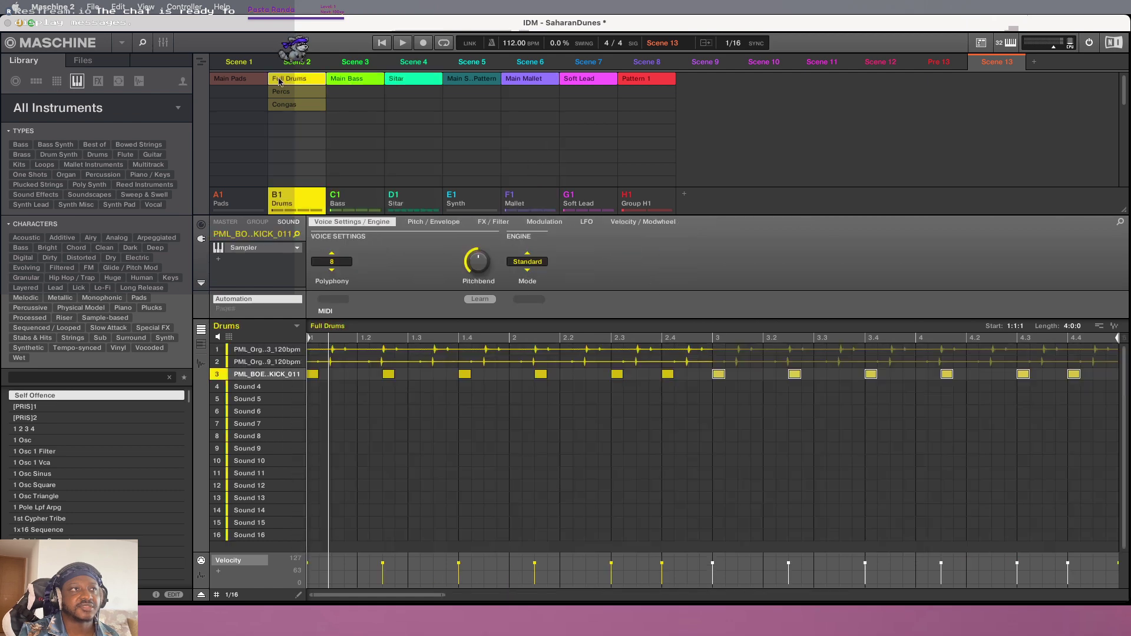
click(219, 81)
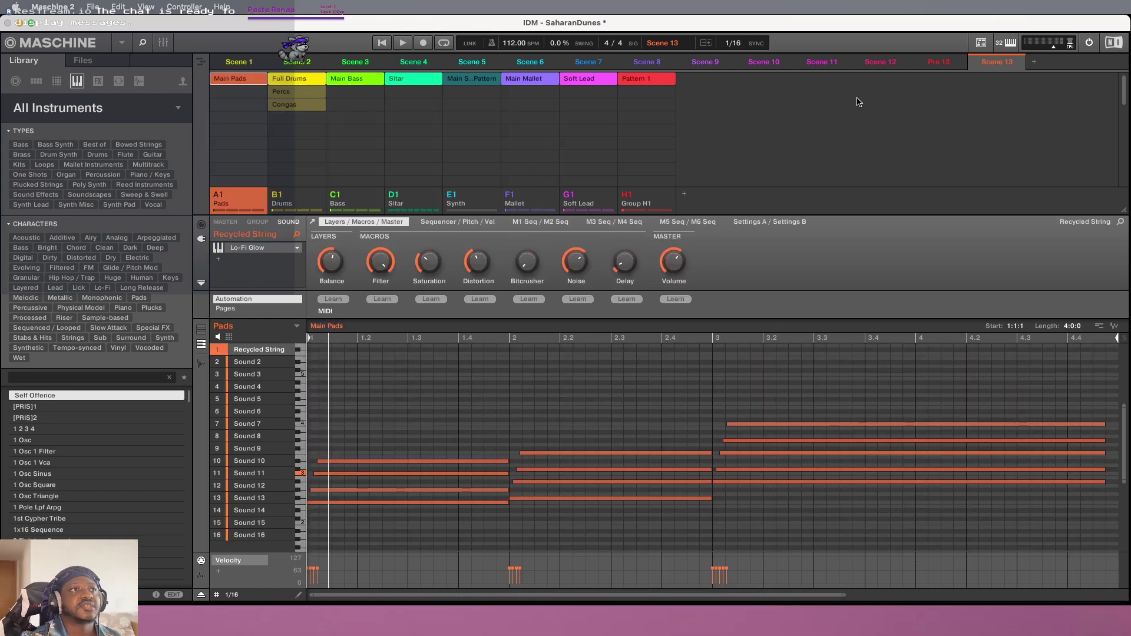
key(space)
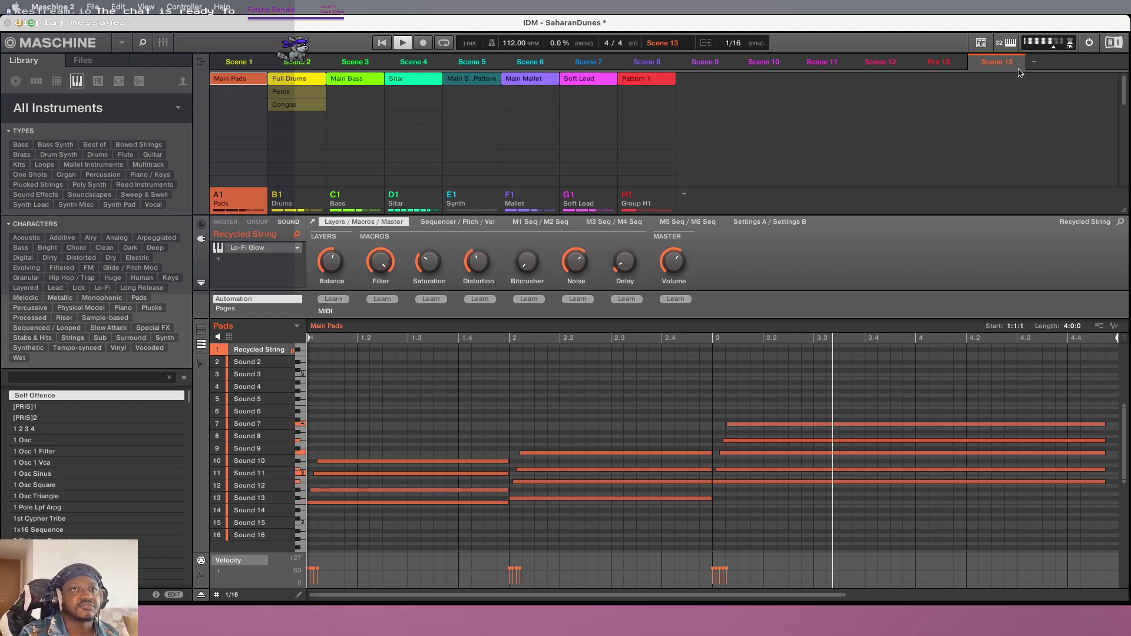
Create Scene 14 and activate the main pattern of all eight groups in it, from Main Pads through Group H1's Pattern 1
click(1035, 62)
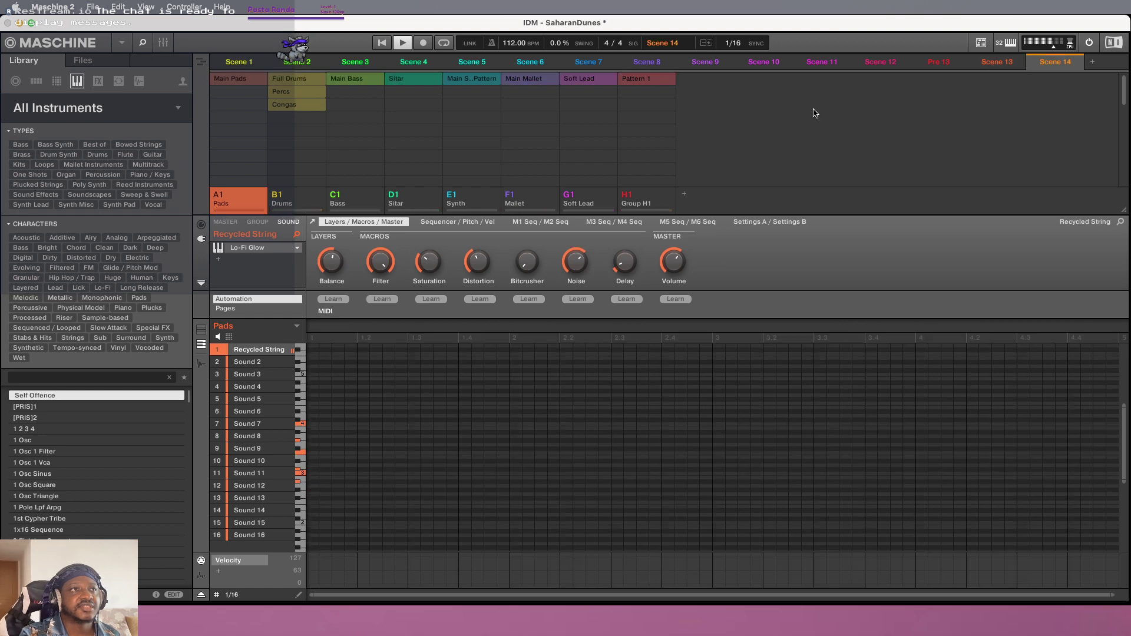
click(244, 82)
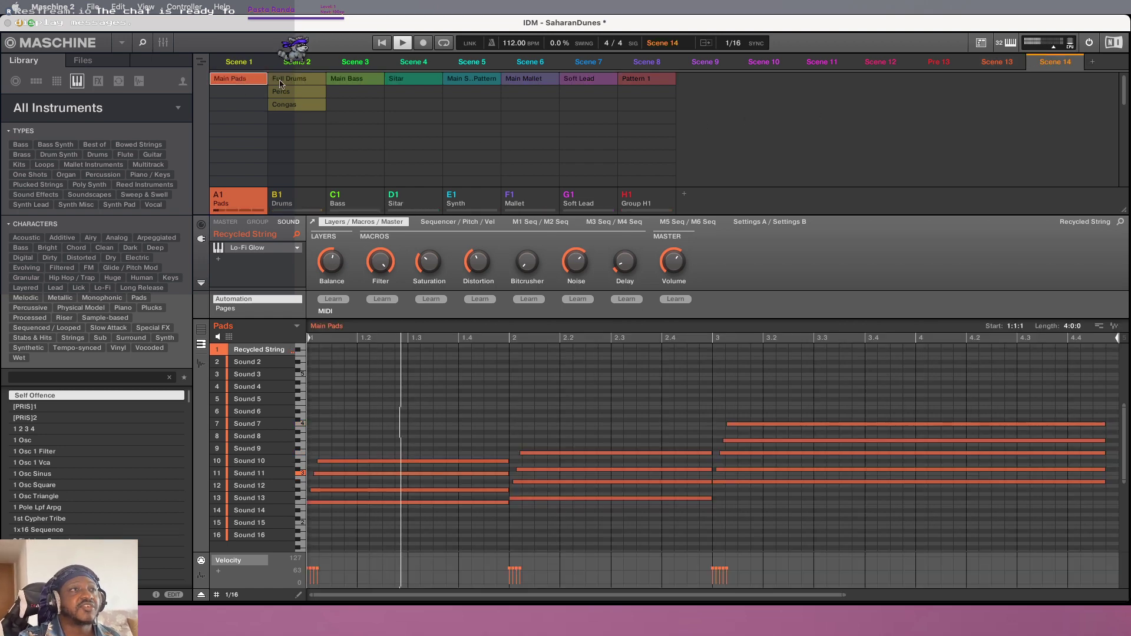
click(294, 80)
click(354, 79)
click(422, 80)
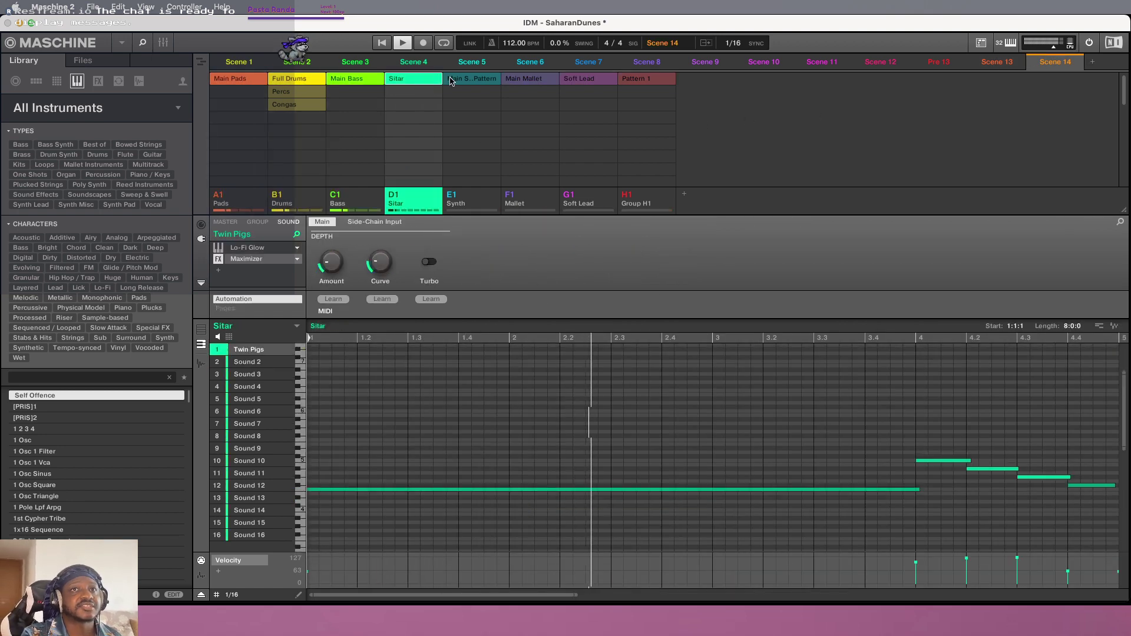
click(471, 79)
click(527, 80)
click(603, 79)
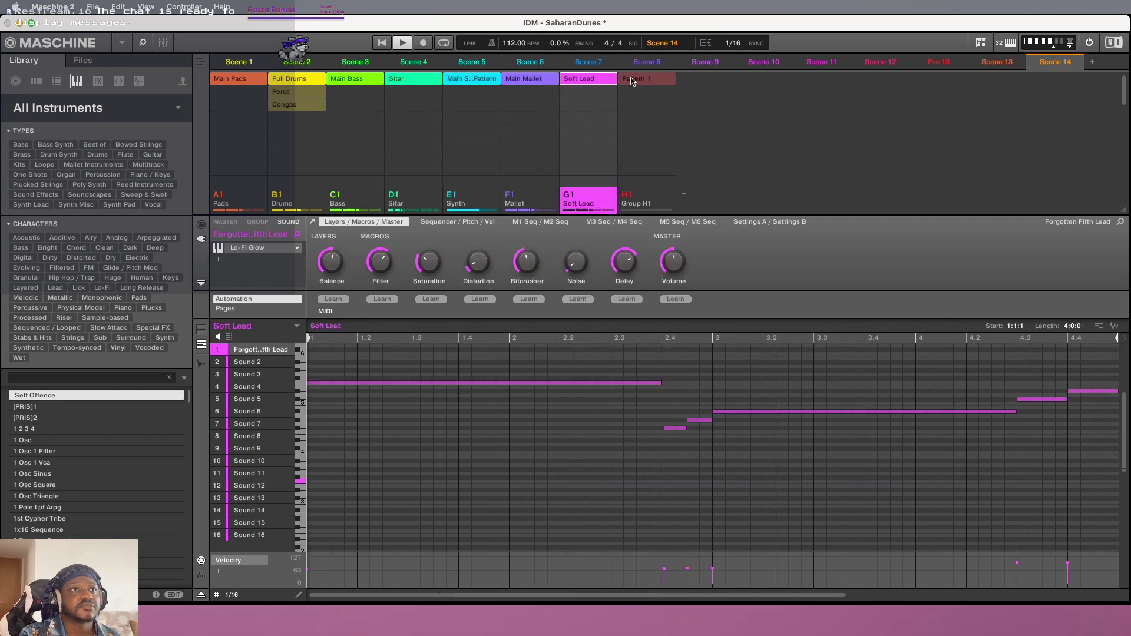
click(645, 79)
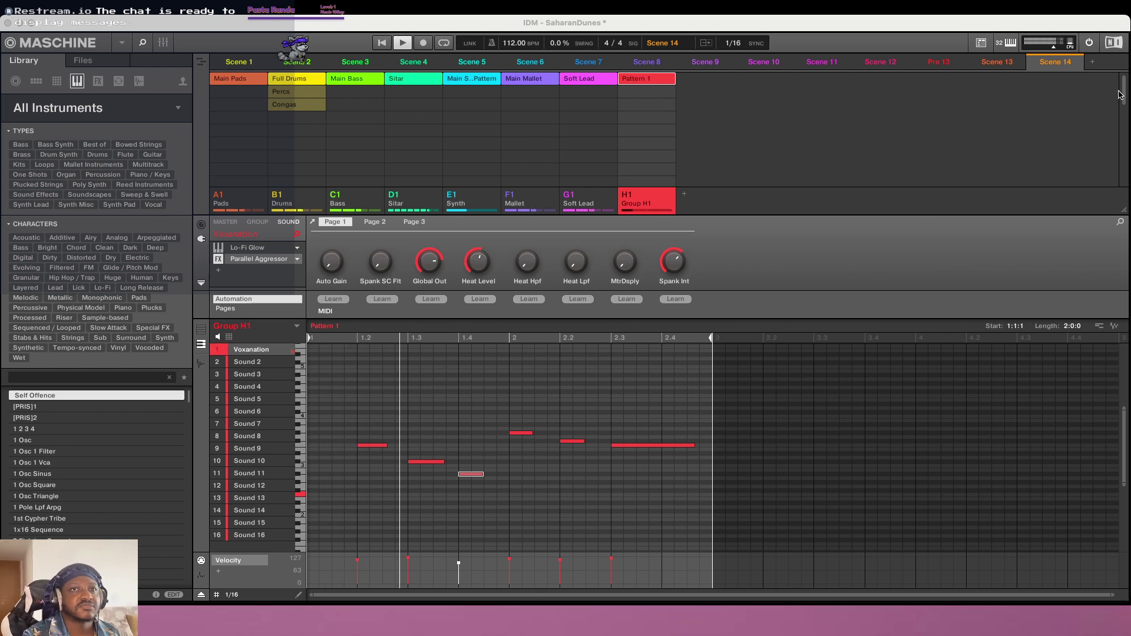
Create Scene 15 and activate Pattern 1, Soft Lead, Main Mallet, Main Synth Pattern, Sitar, Main Bass, Main Pads and Full Drums in it
click(1092, 62)
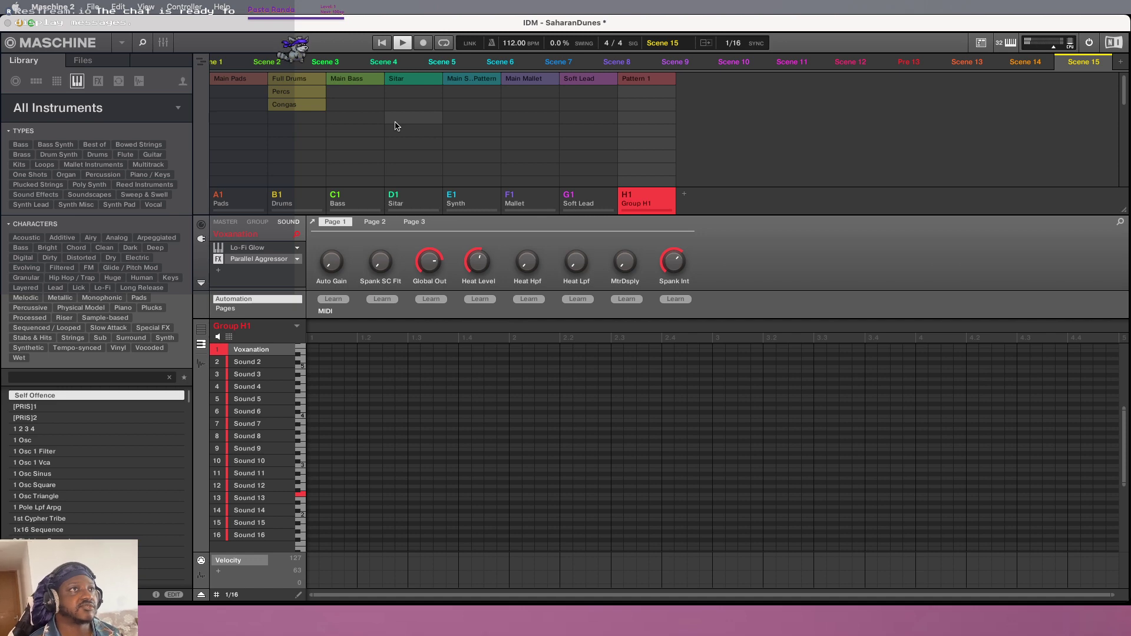
click(638, 82)
click(578, 79)
click(525, 80)
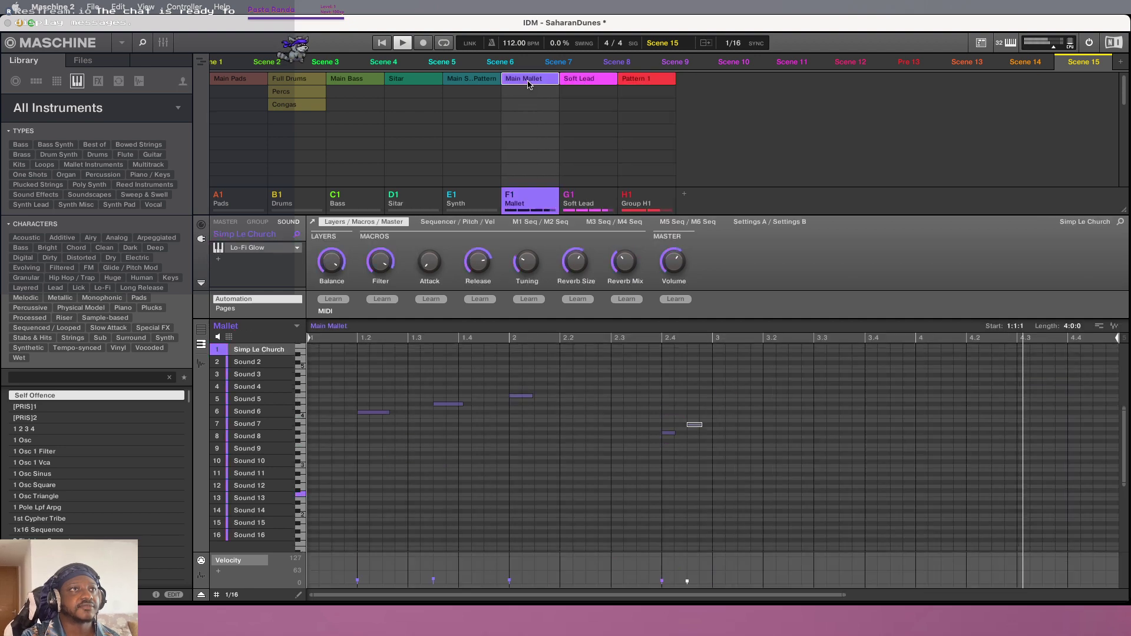
click(460, 84)
click(401, 86)
click(351, 83)
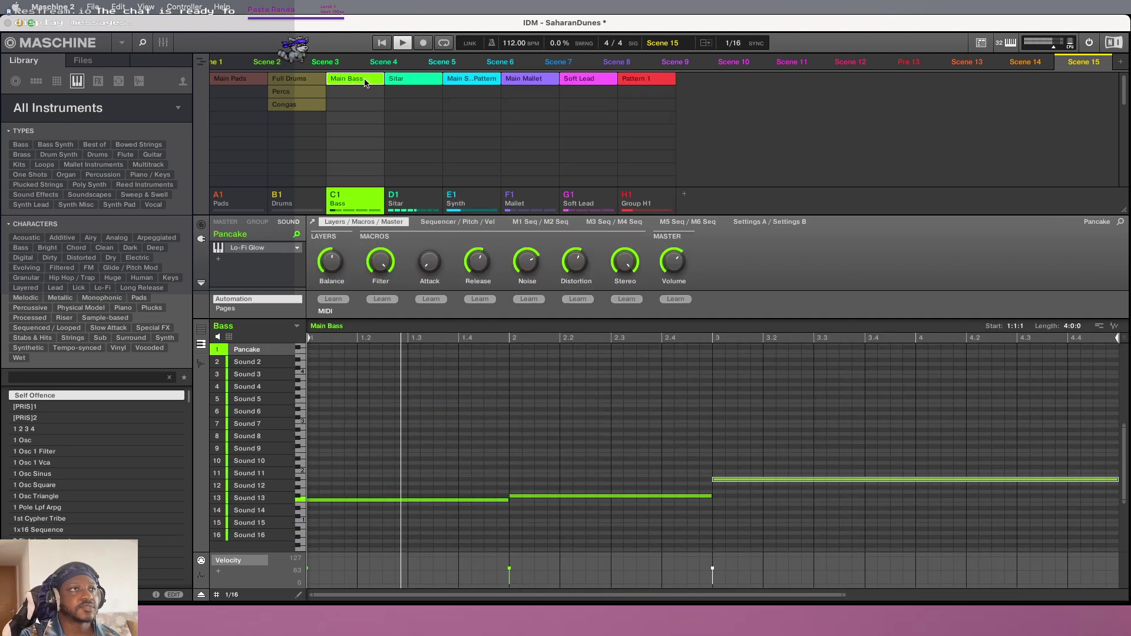
click(233, 79)
click(288, 79)
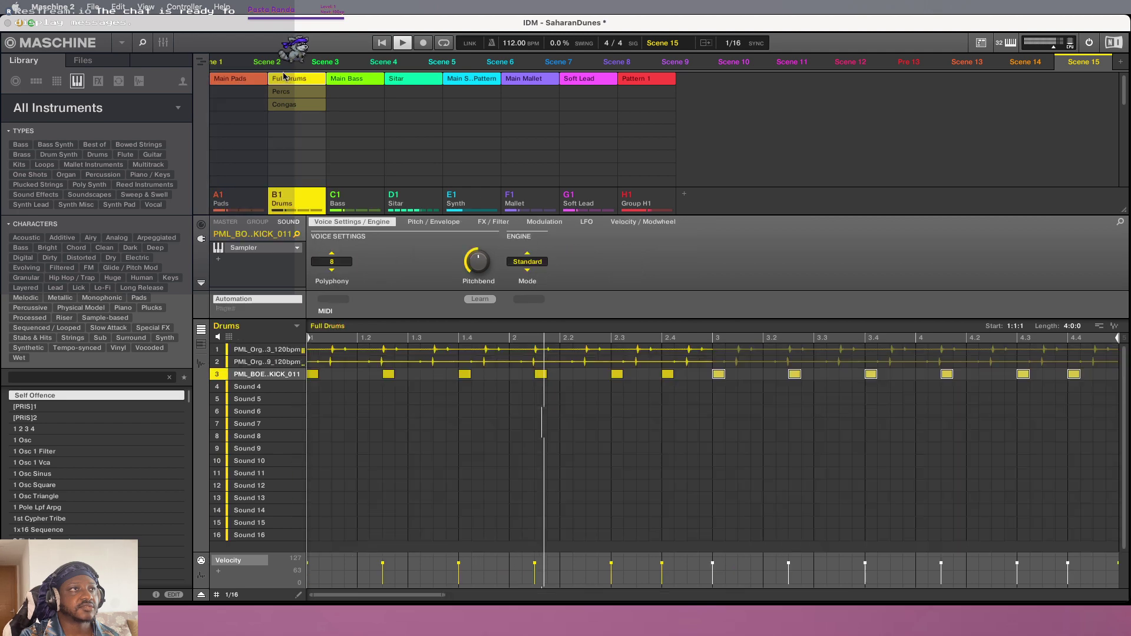
Try Scene 15 without Main Bass, restore the bass, and deactivate Full Drums instead
click(348, 79)
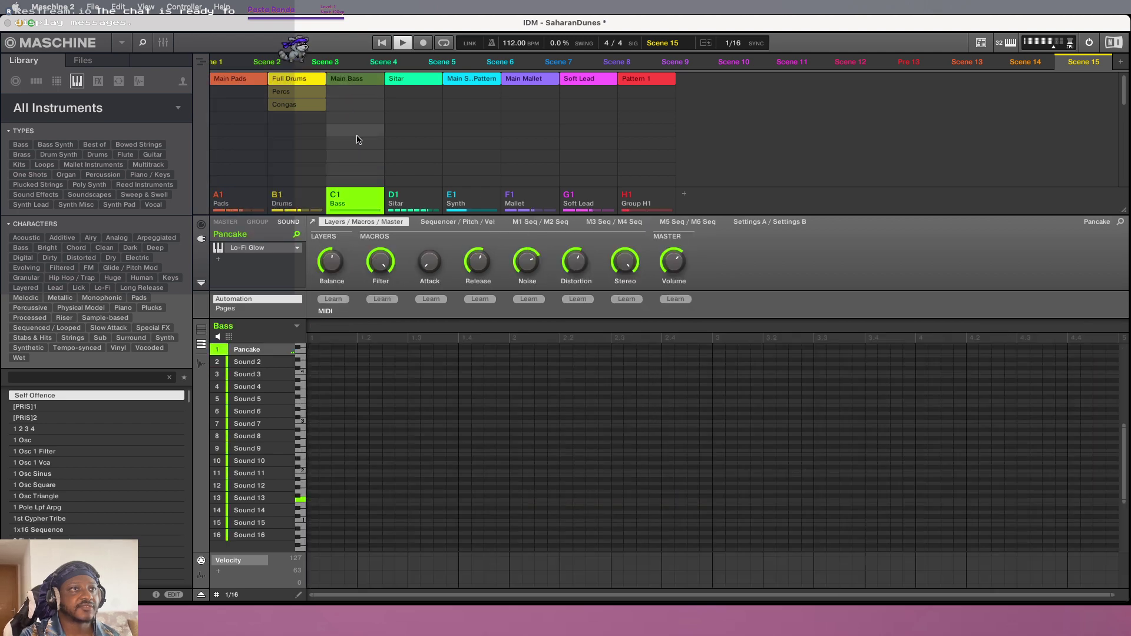
click(348, 81)
click(293, 80)
click(297, 80)
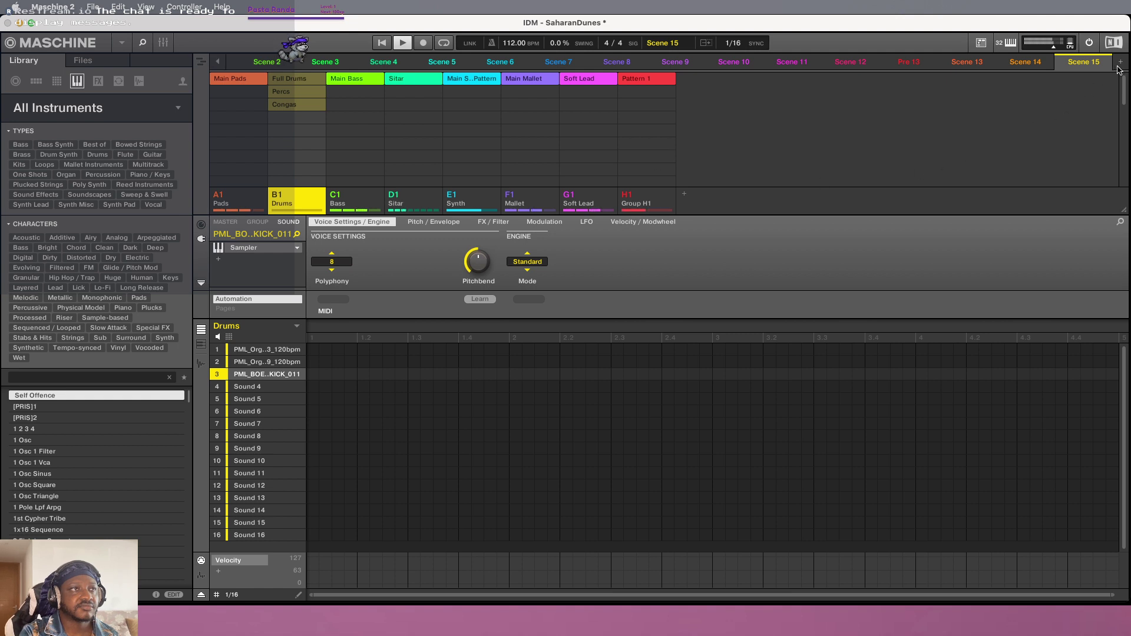
Play Scene 14 from the start and compare it with Scene 15
click(399, 46)
click(1023, 62)
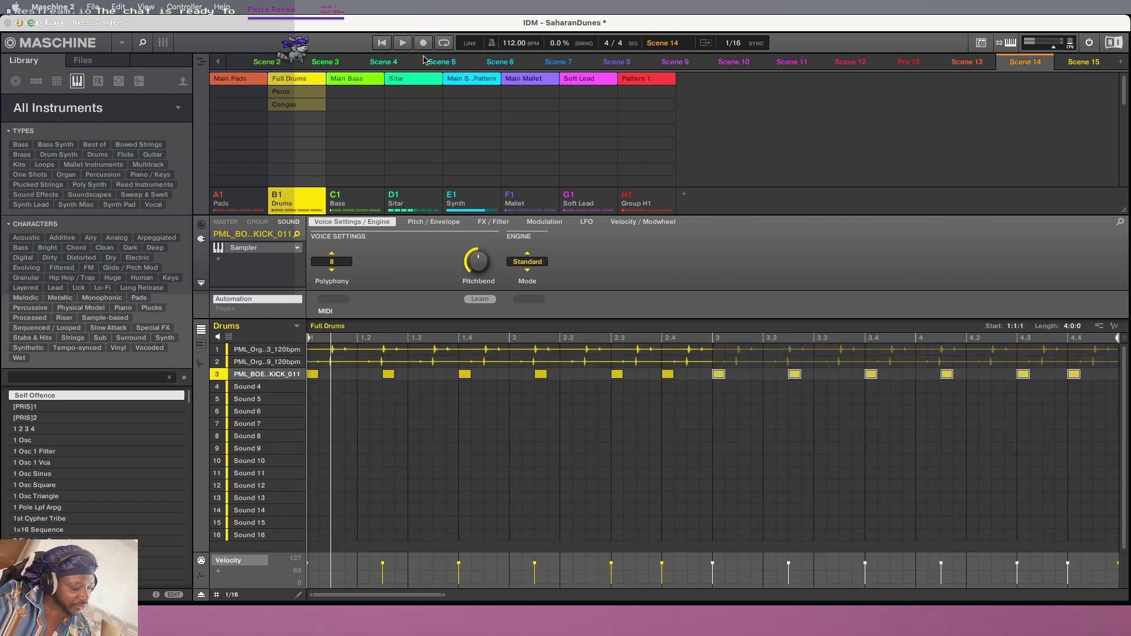
click(382, 44)
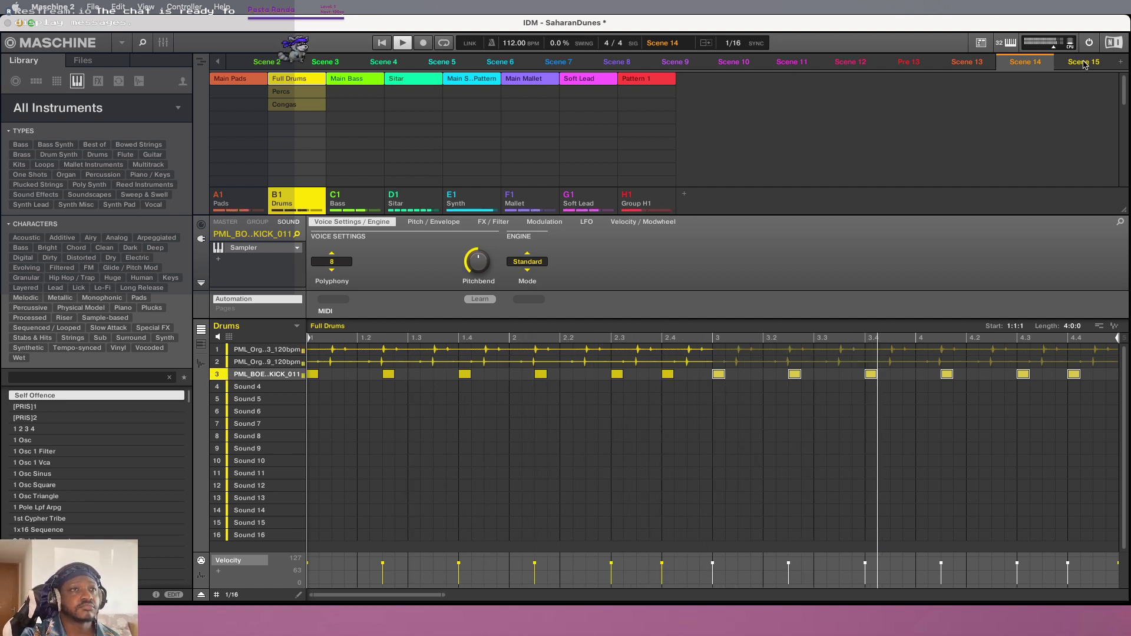
click(1084, 62)
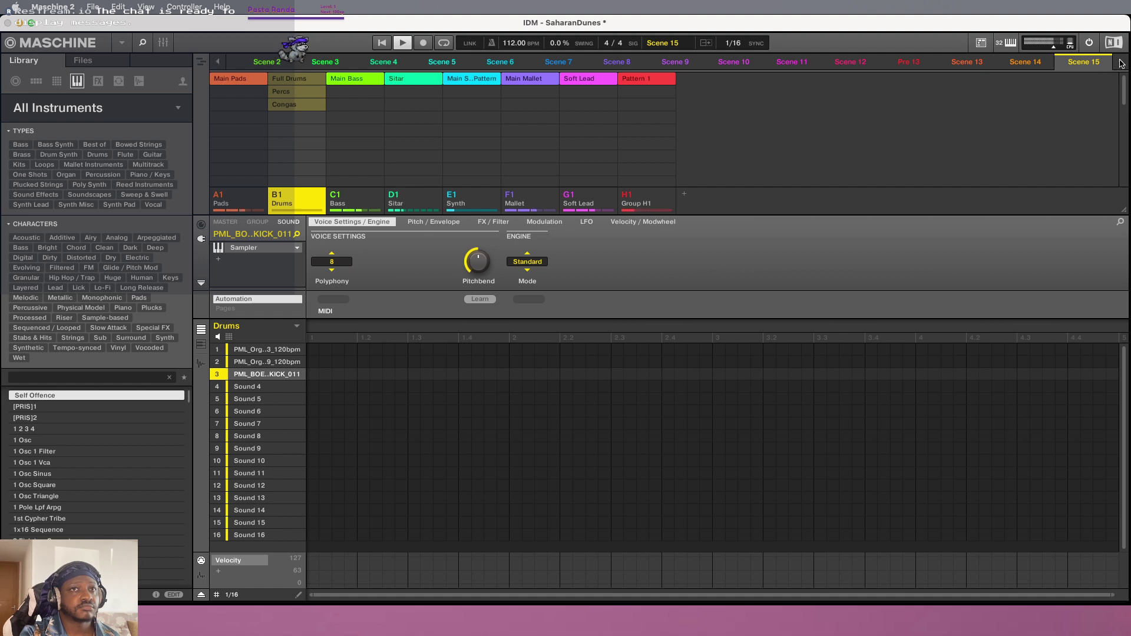
Create Scene 16 and activate all eight groups' patterns in it: Main Pads, Full Drums, Main Bass, Sitar, Main Synth Pattern, Main Mallet, Soft Lead and Pattern 1
click(1122, 63)
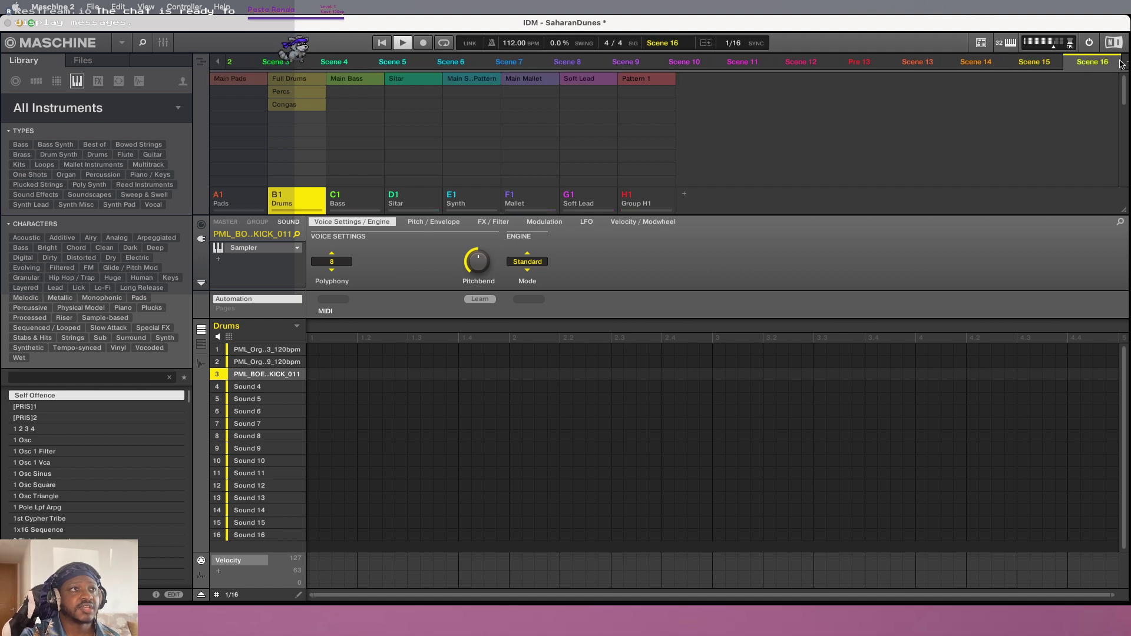
click(232, 78)
click(299, 81)
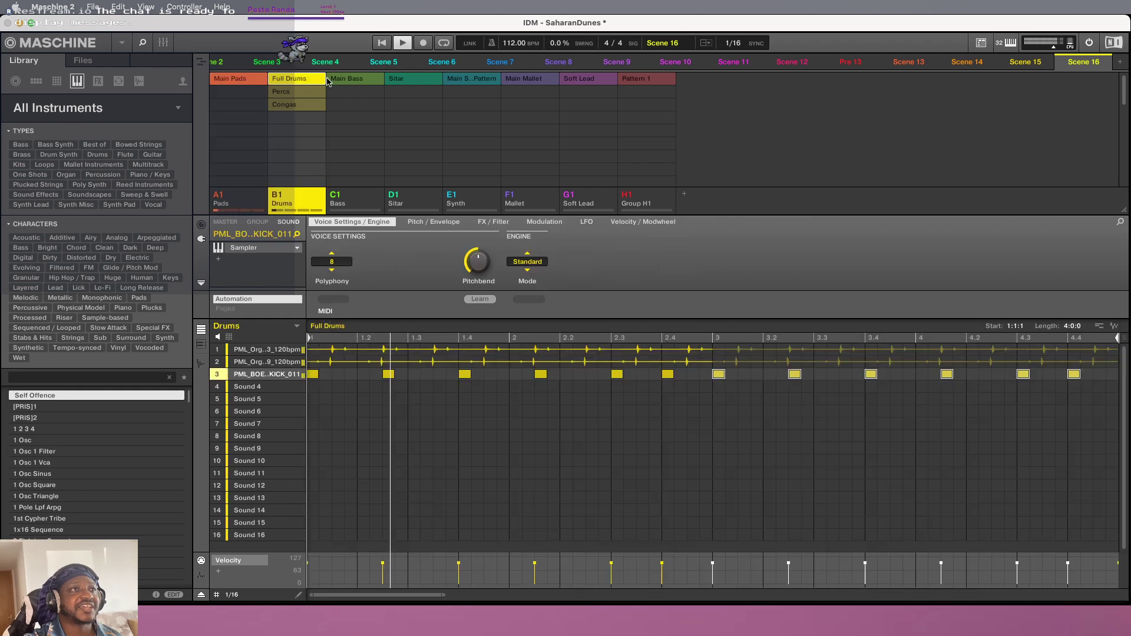
click(353, 79)
click(409, 80)
click(452, 83)
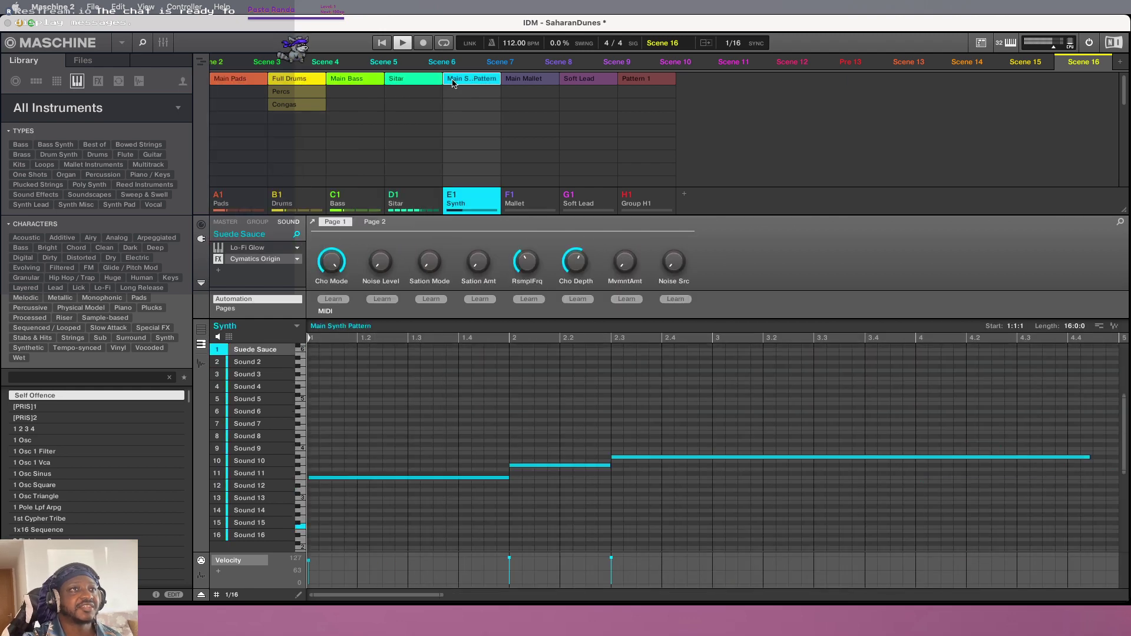
click(526, 81)
click(583, 79)
click(642, 79)
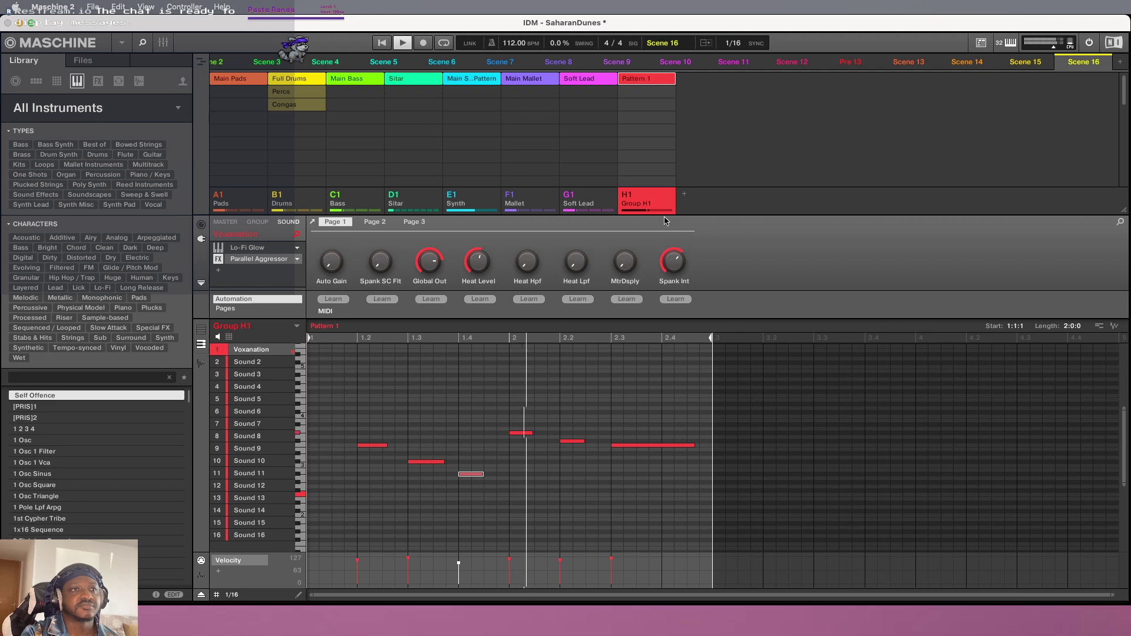
Rename Group H1 as Vox
right_click(640, 192)
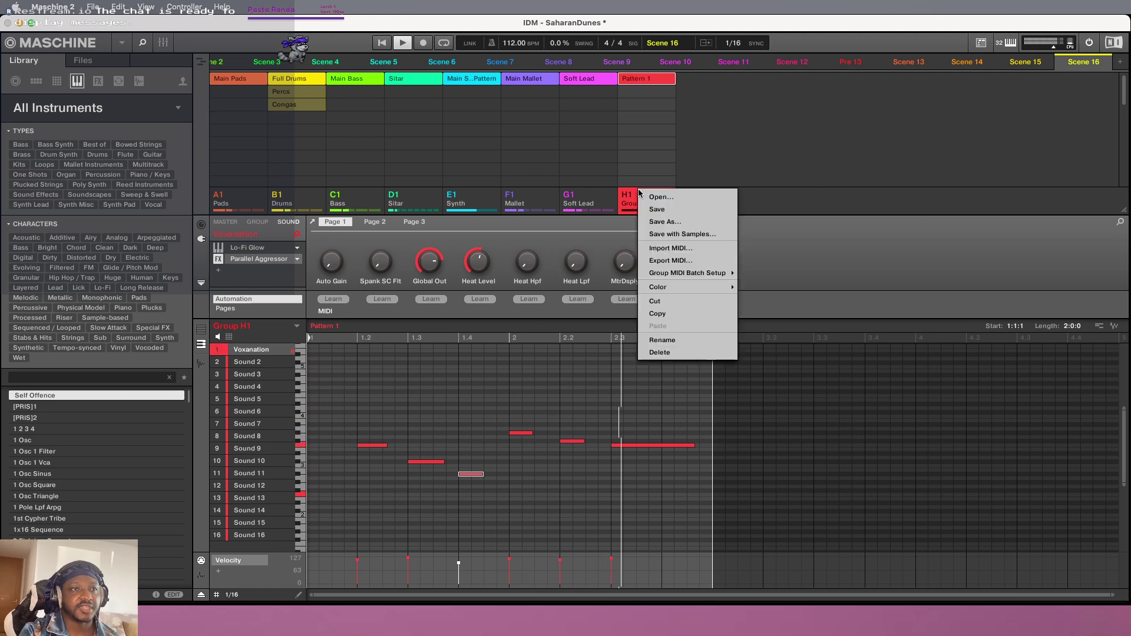
click(674, 344)
text(Vox)
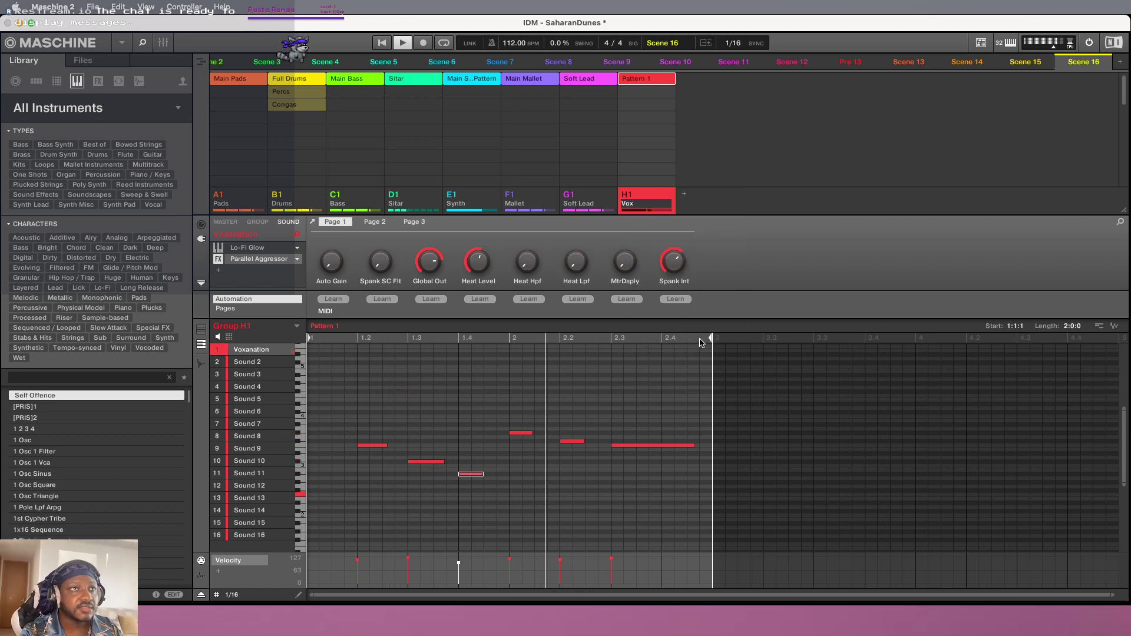
key(Return)
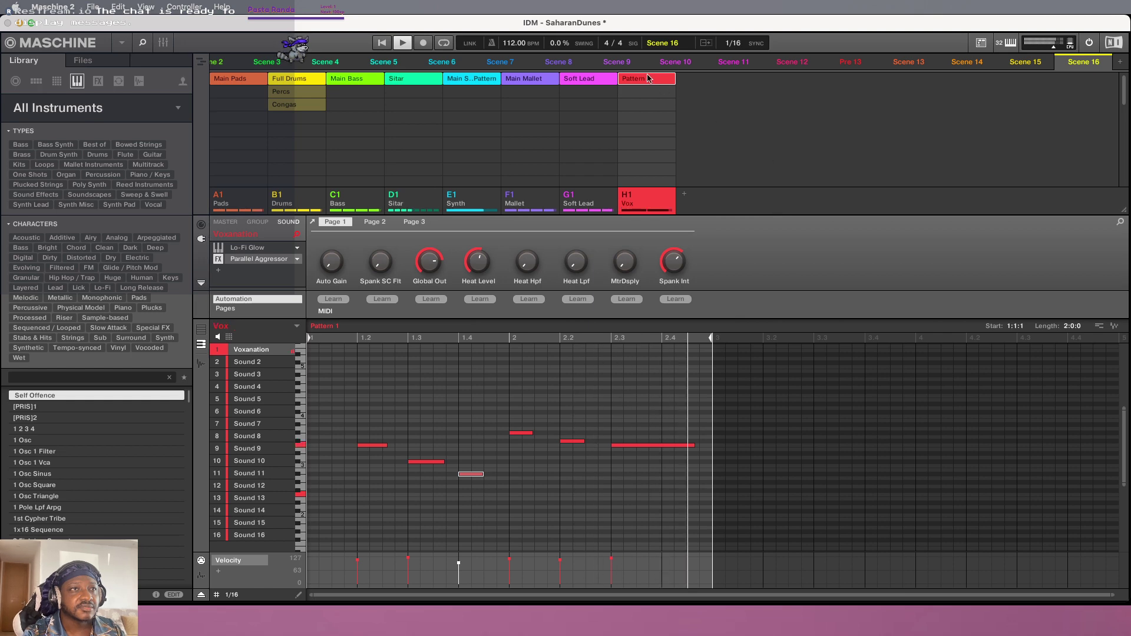
Rename the Vox group's Pattern 1 as Main Vox
right_click(648, 78)
click(687, 97)
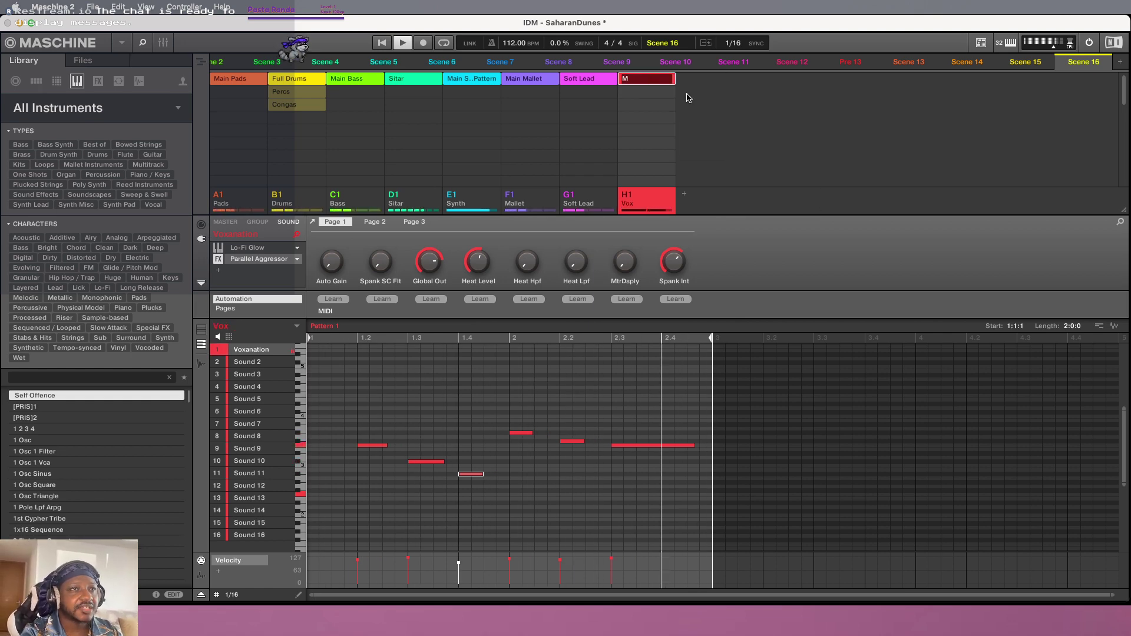
text(Main)
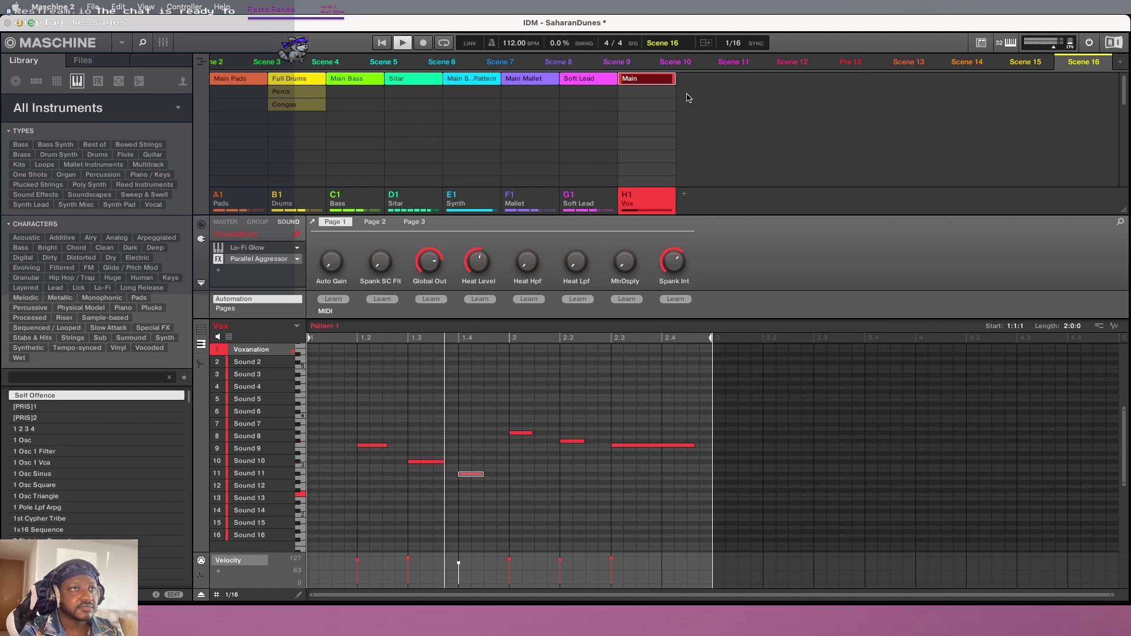
text( Vox)
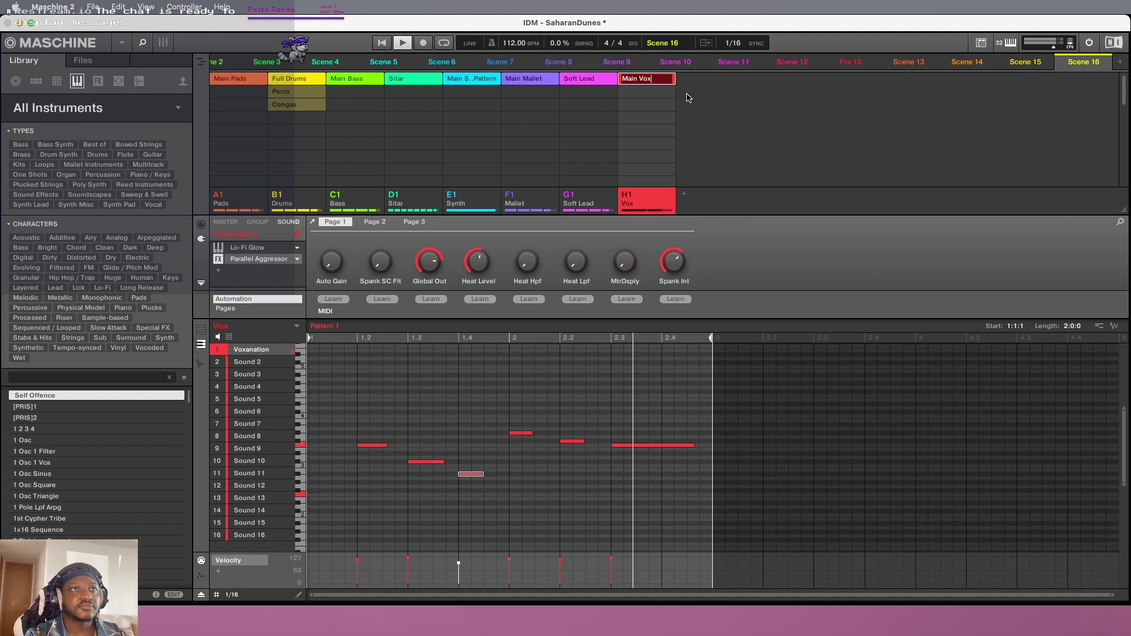
key(Return)
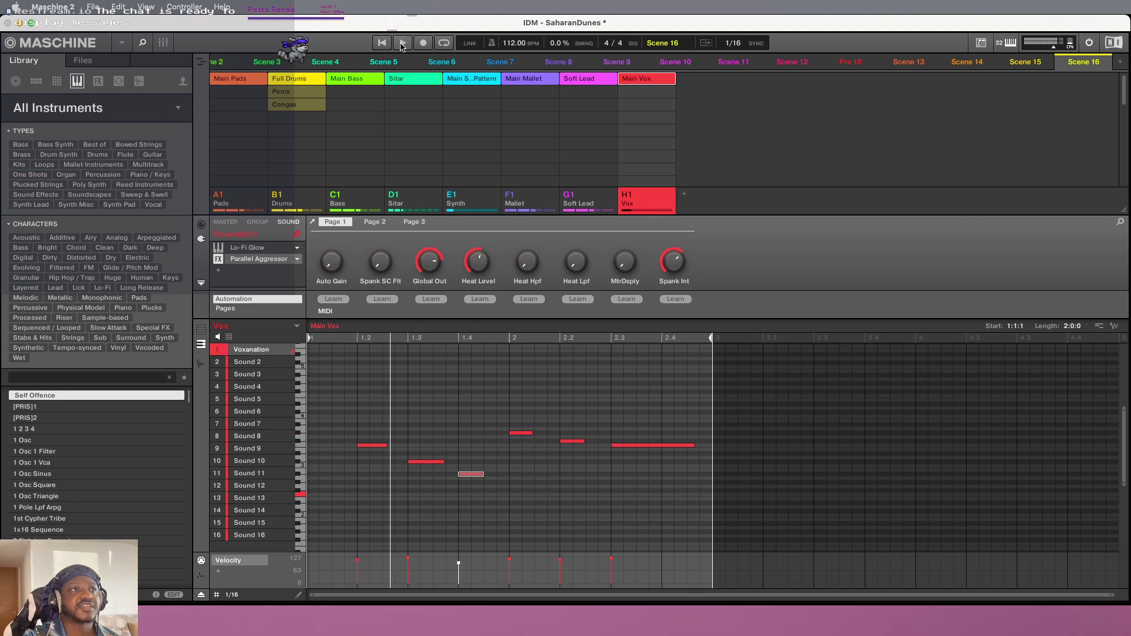
Create Scene 17 and activate Main Bass, Main Pads, Full Drums, Sitar, Main Synth Pattern, Main Mallet, Soft Lead and Main Vox in it
click(1122, 63)
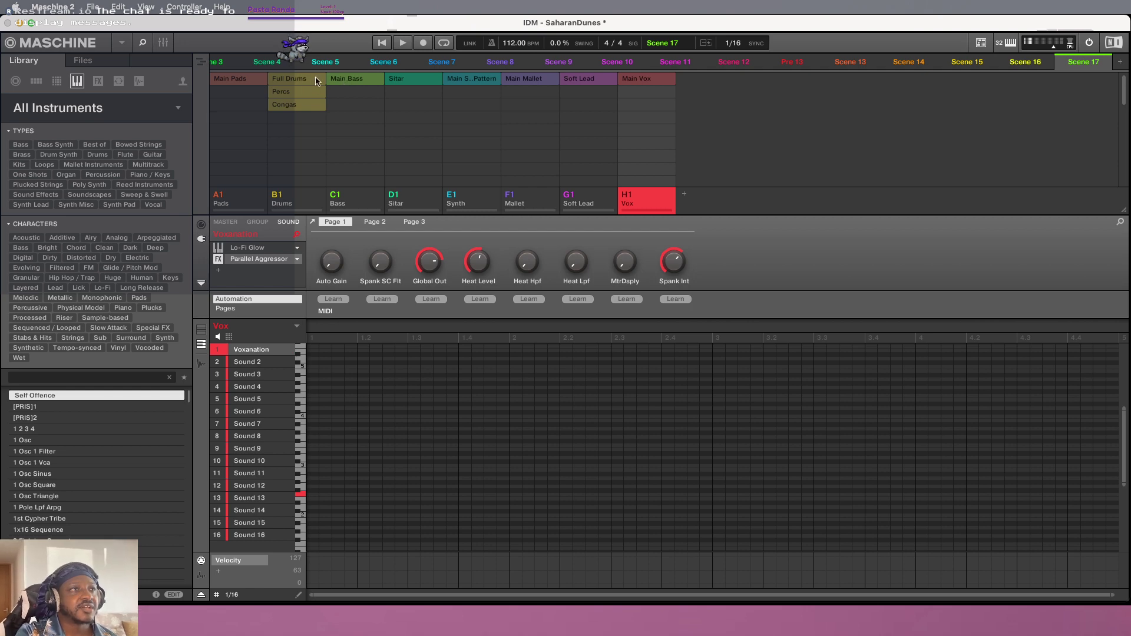
click(341, 83)
click(227, 81)
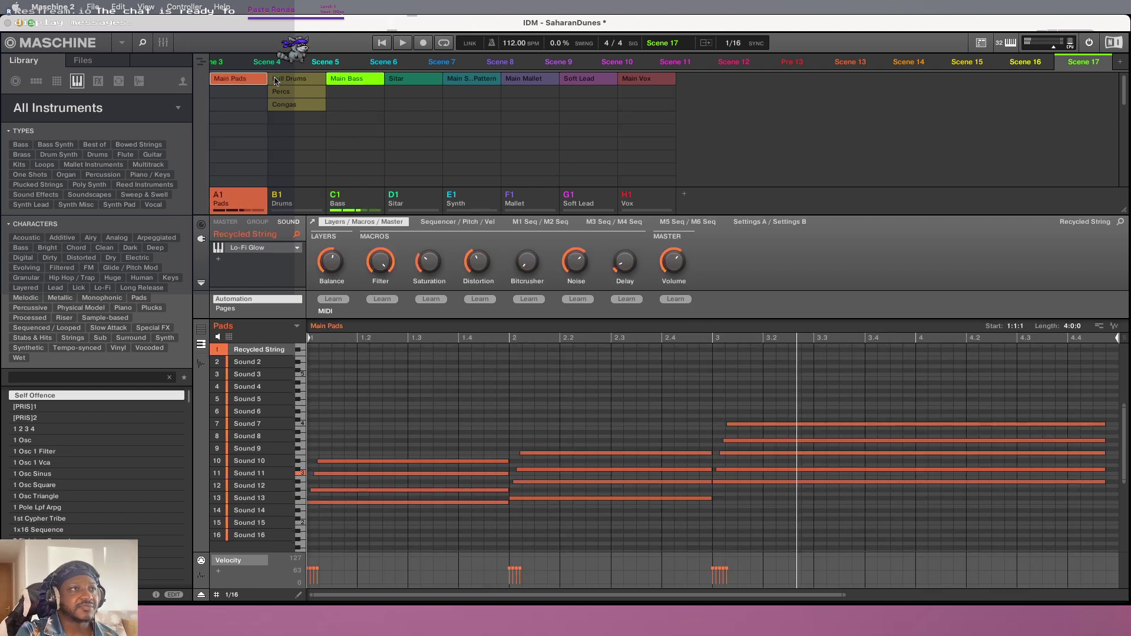
click(295, 80)
click(402, 80)
click(482, 80)
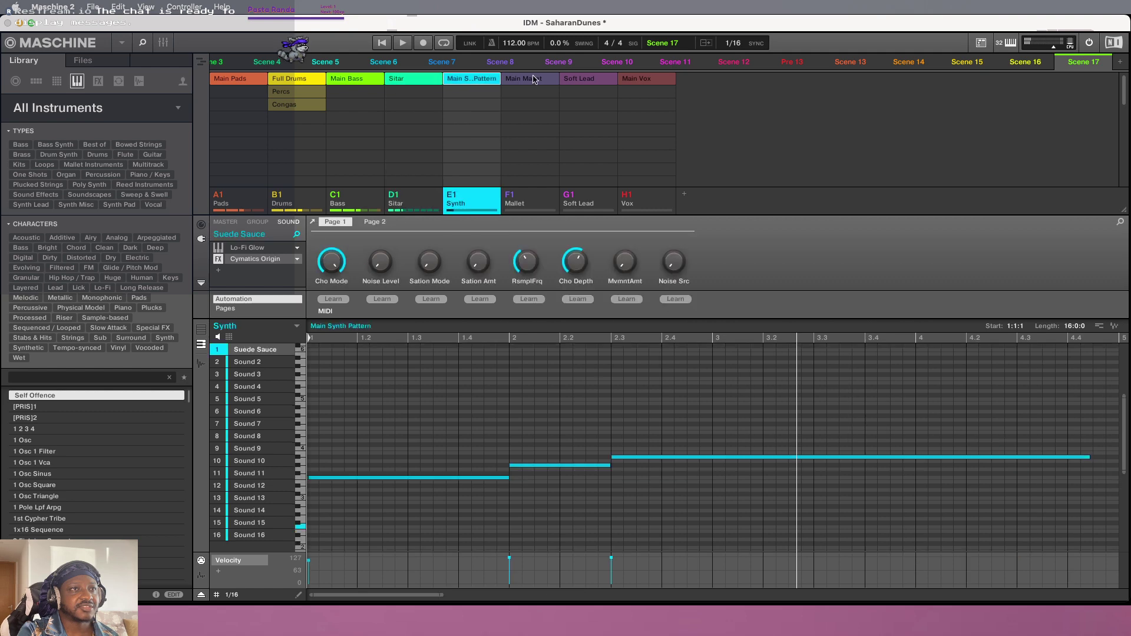
click(538, 79)
click(583, 80)
click(654, 80)
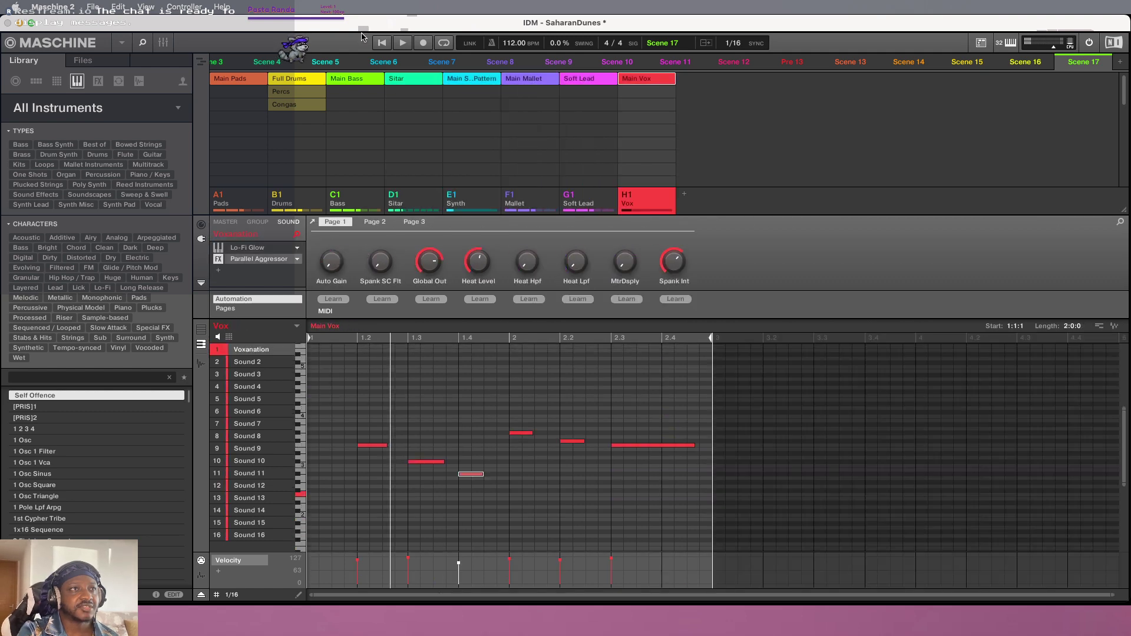
Try Scene 17 without Full Drums, restore the drums, and try it without Main Bass instead
click(297, 79)
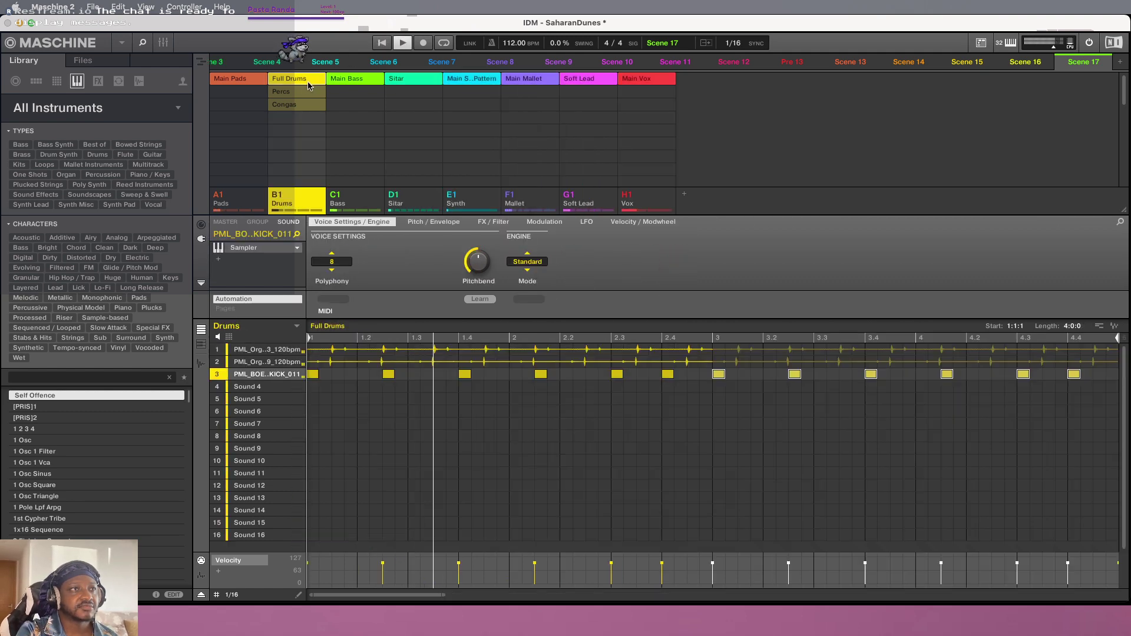
click(301, 80)
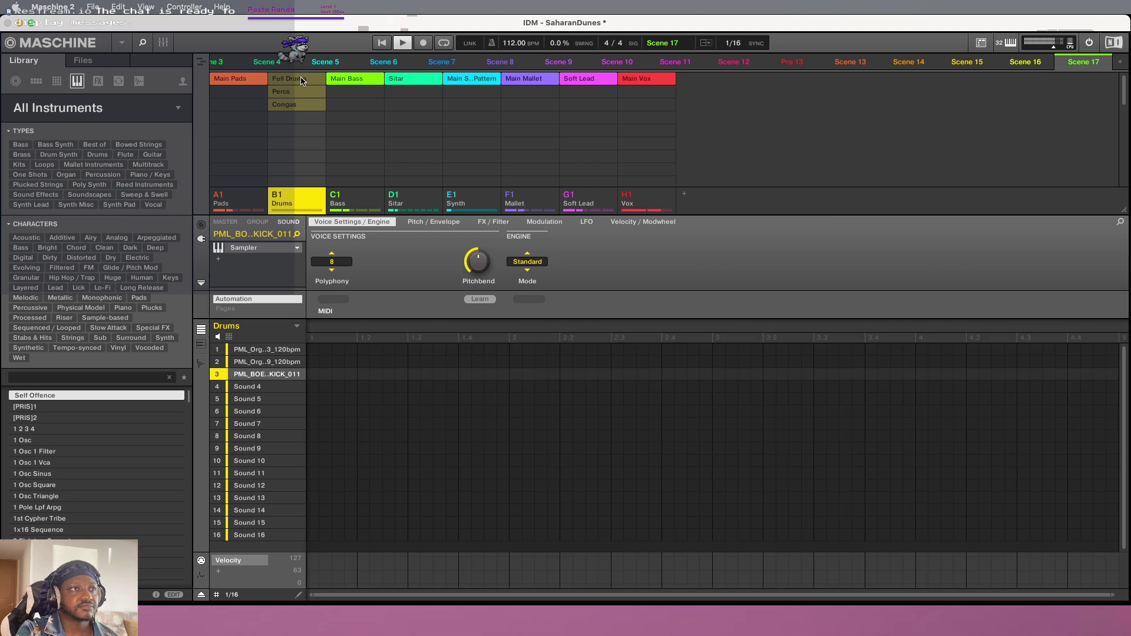
click(307, 82)
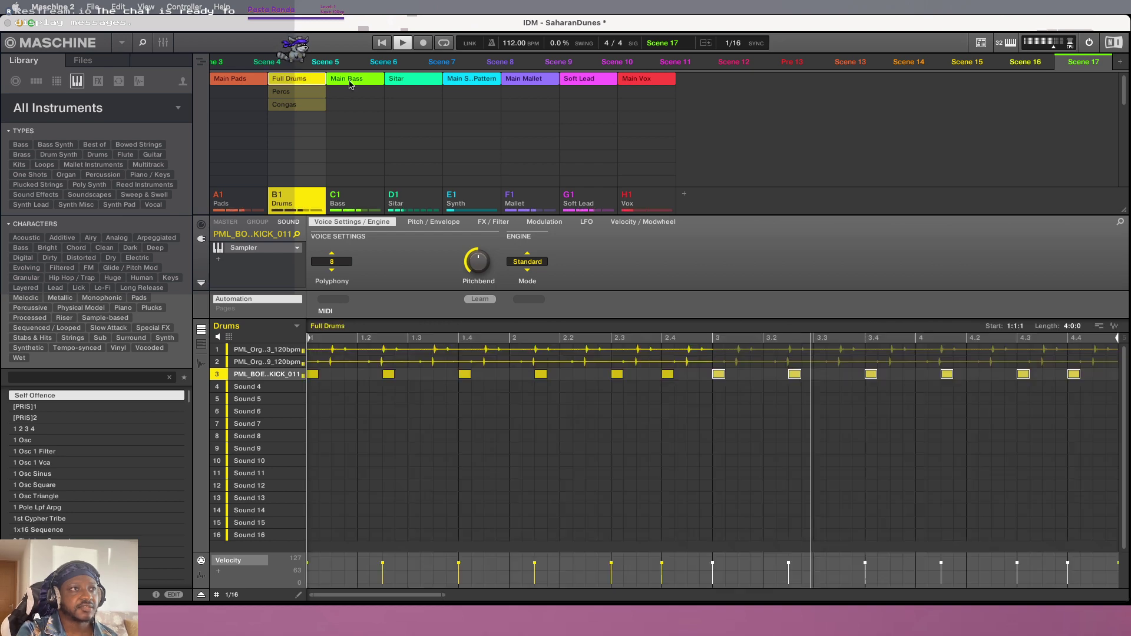
click(347, 78)
click(347, 93)
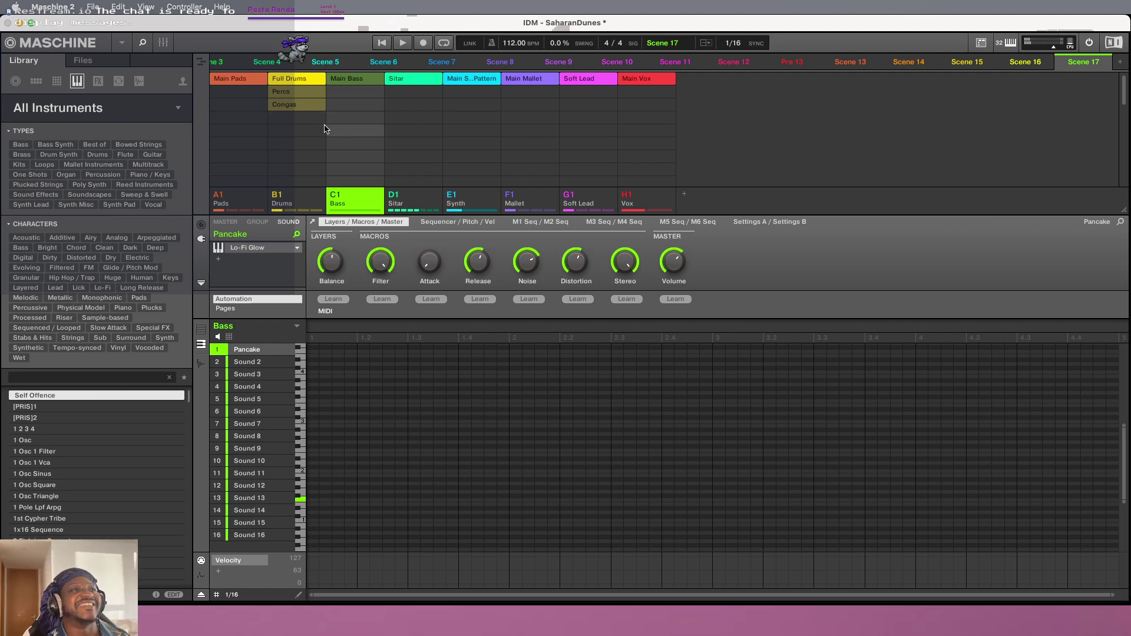
Deactivate Full Drums and reactivate Main Bass in Scene 17, and play the scene from the start
click(318, 82)
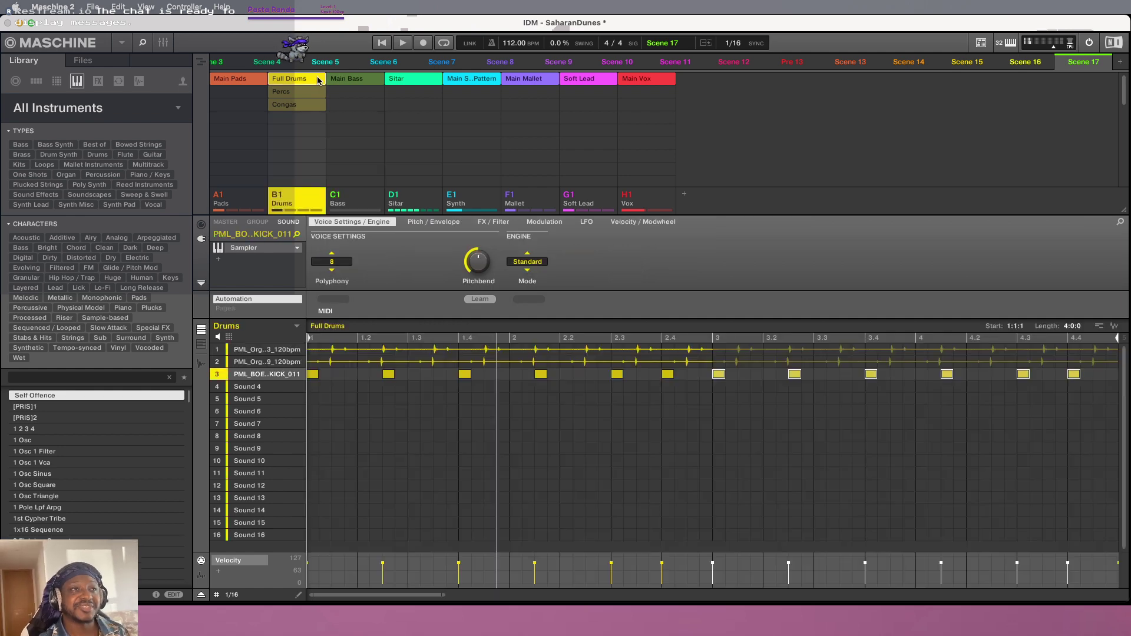
click(318, 81)
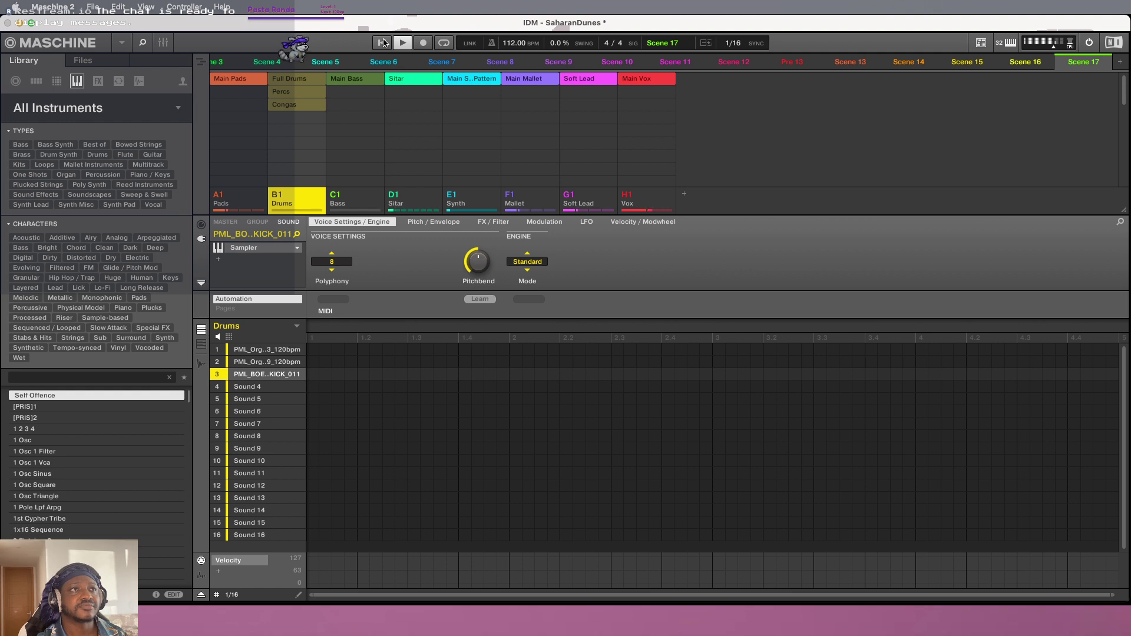
click(350, 83)
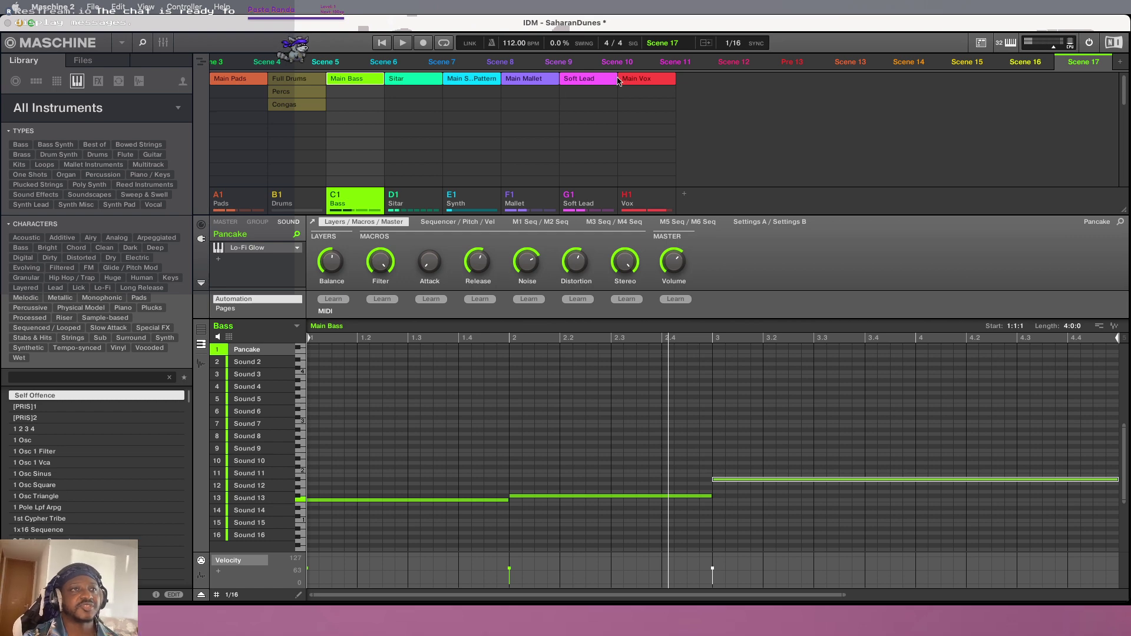
click(381, 44)
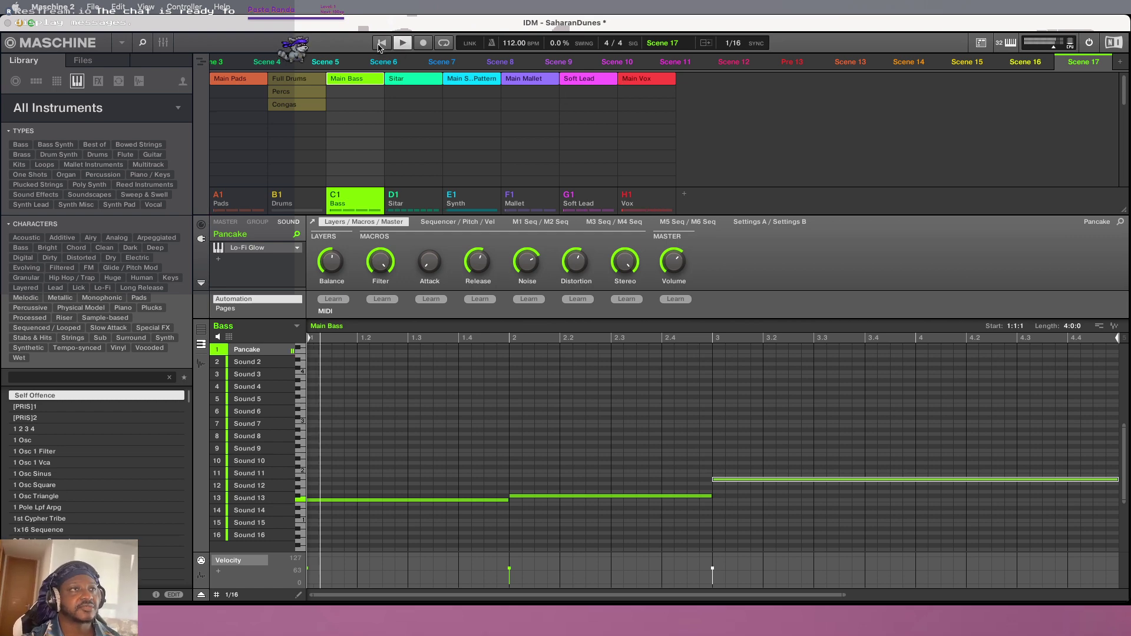
Try Scene 17 without Main Vox and restore the vox pattern
click(640, 79)
click(640, 82)
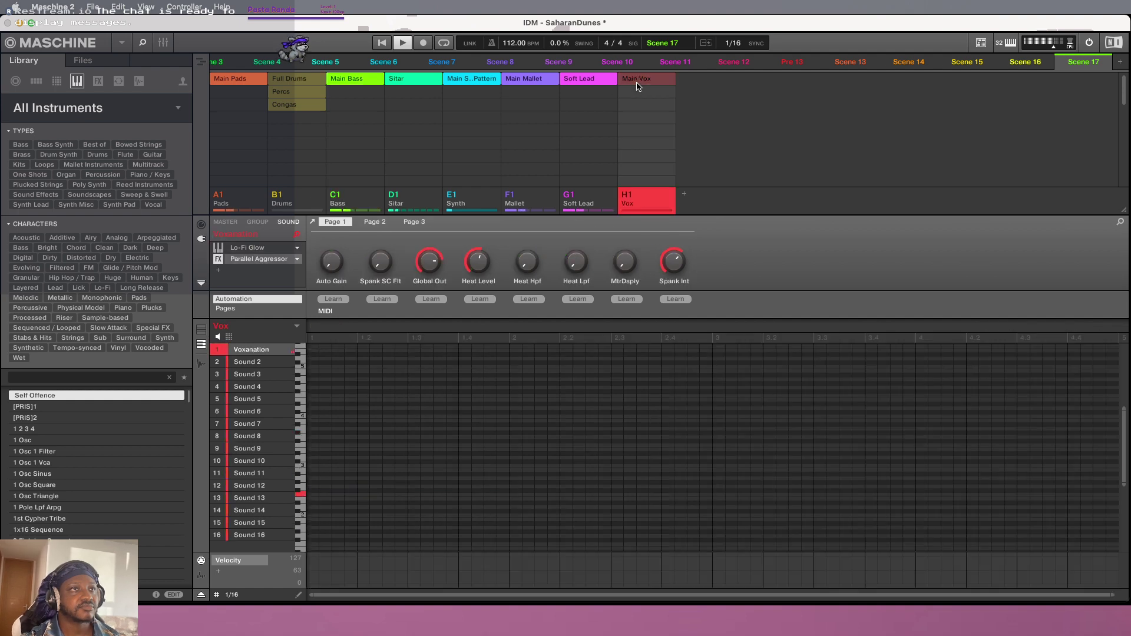
click(636, 82)
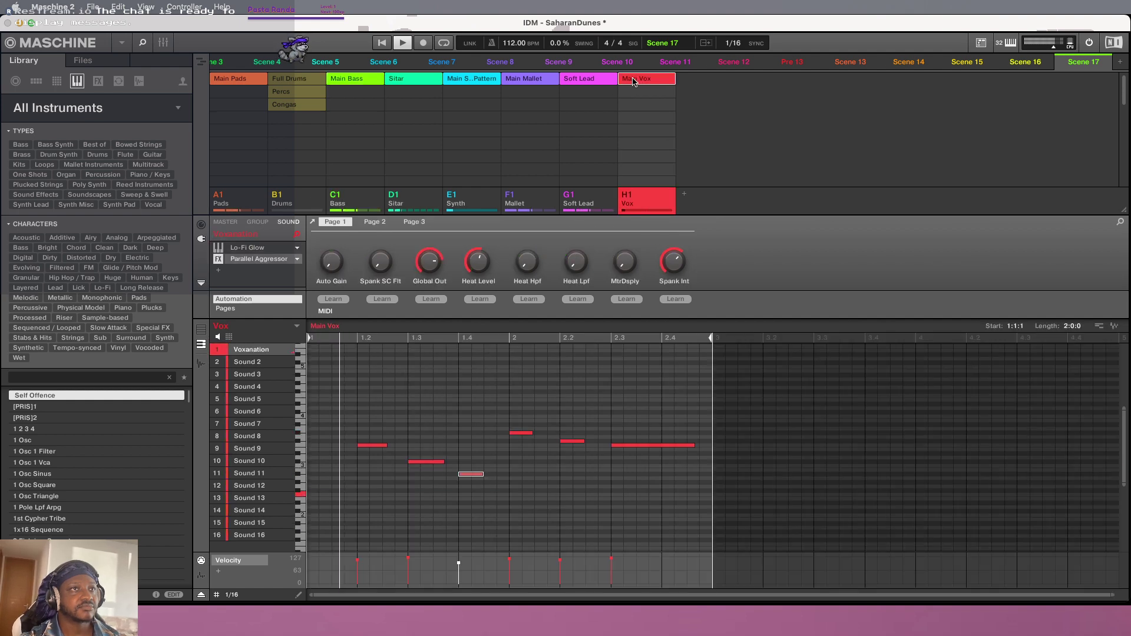
Deactivate Soft Lead in Scene 17, and try the scene without Main Mallet before restoring the mallet
click(587, 81)
click(588, 80)
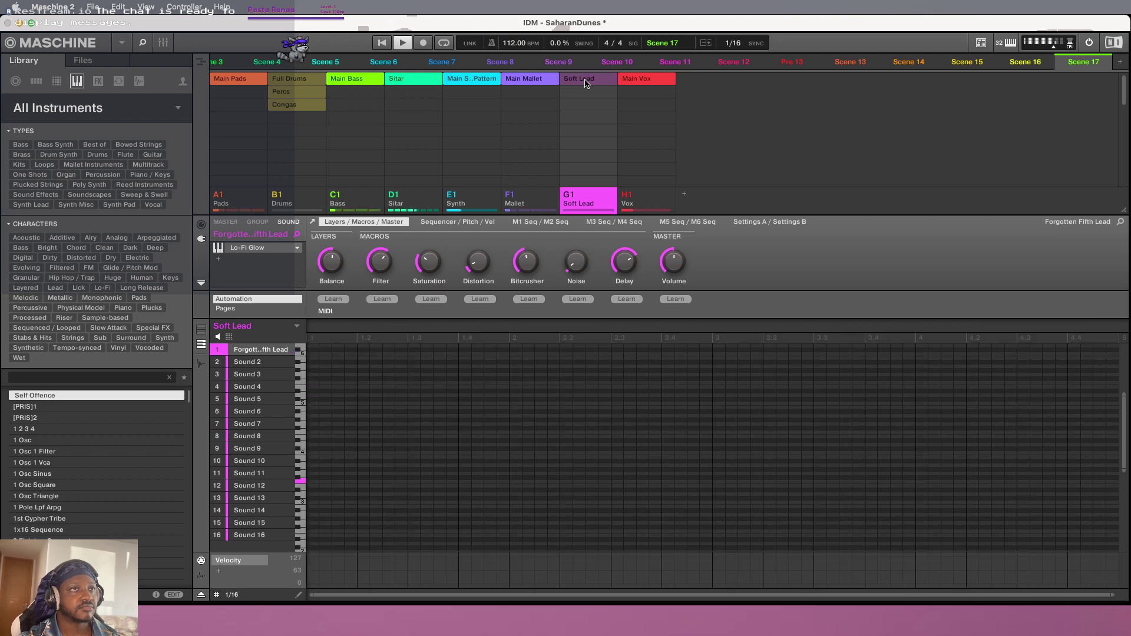
click(524, 80)
click(524, 81)
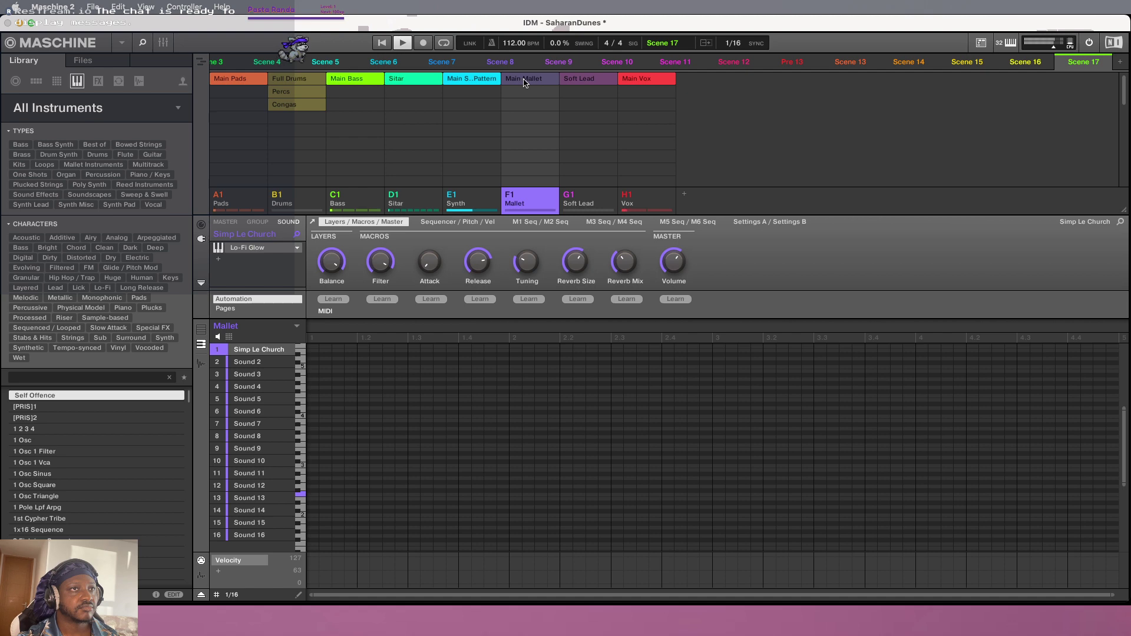
click(524, 80)
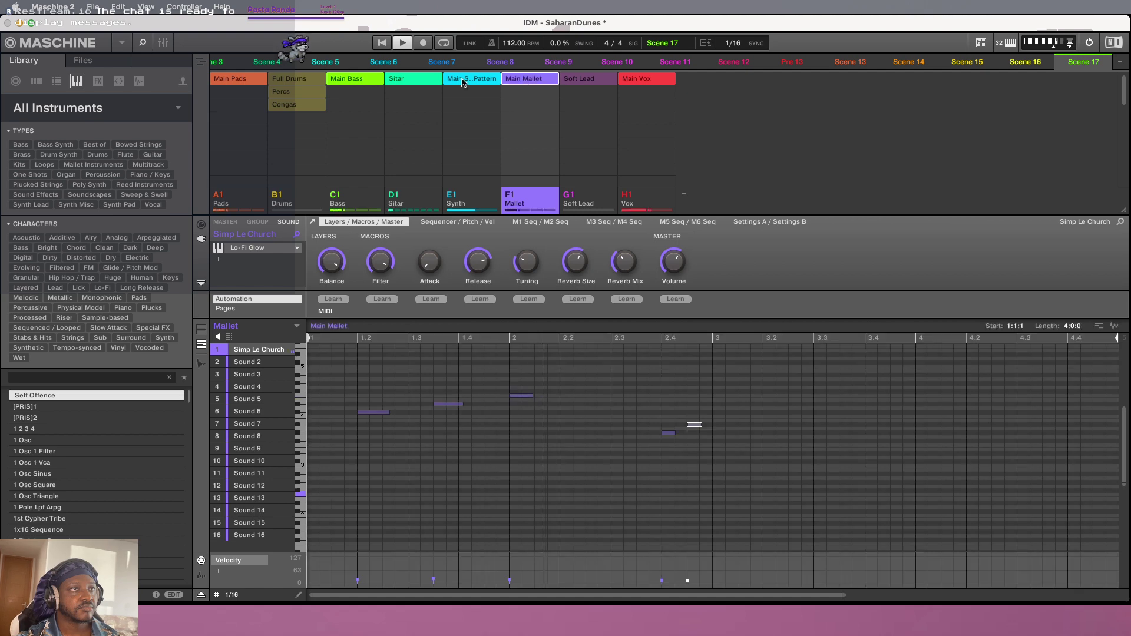
Deactivate Main Synth Pattern and Main Pads in Scene 17, trying it without Sitar before reactivating that pattern
click(452, 81)
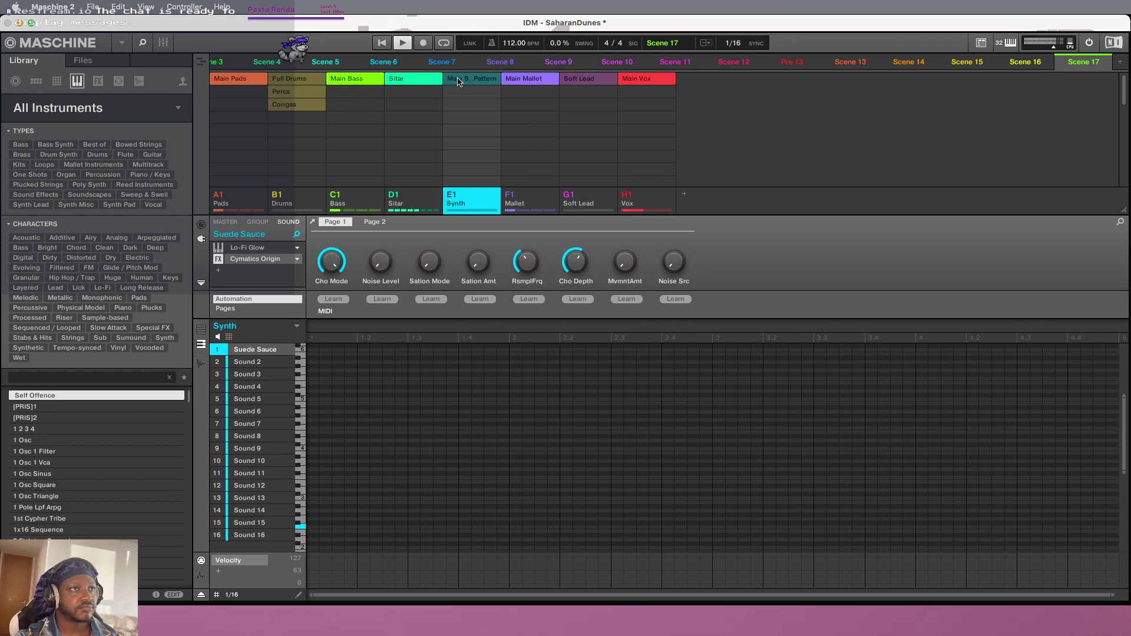
click(421, 83)
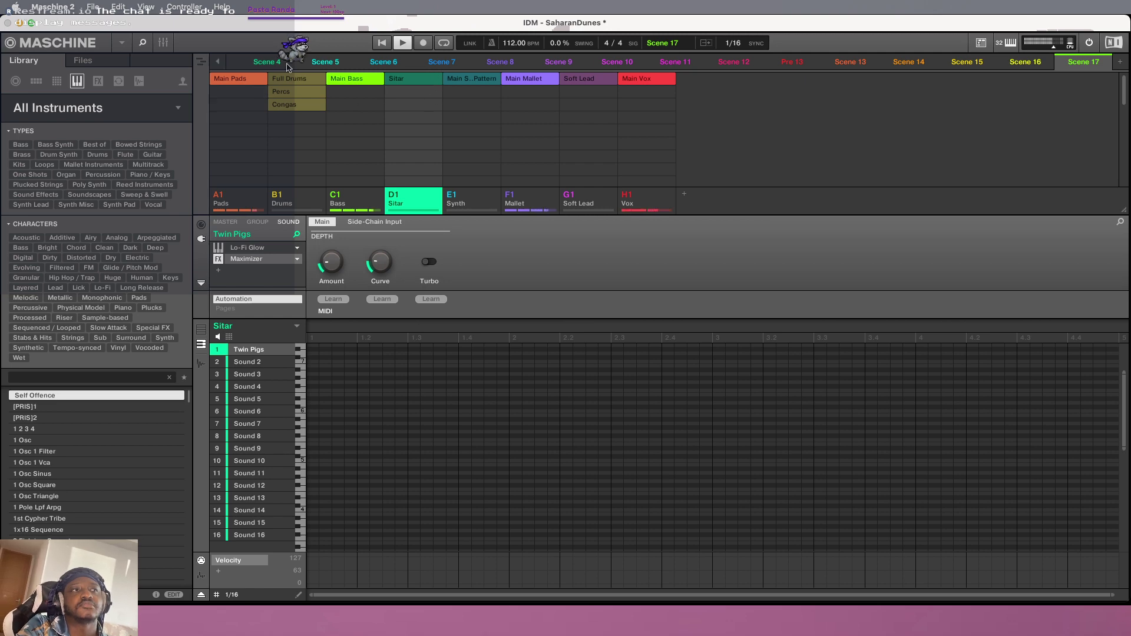
click(246, 87)
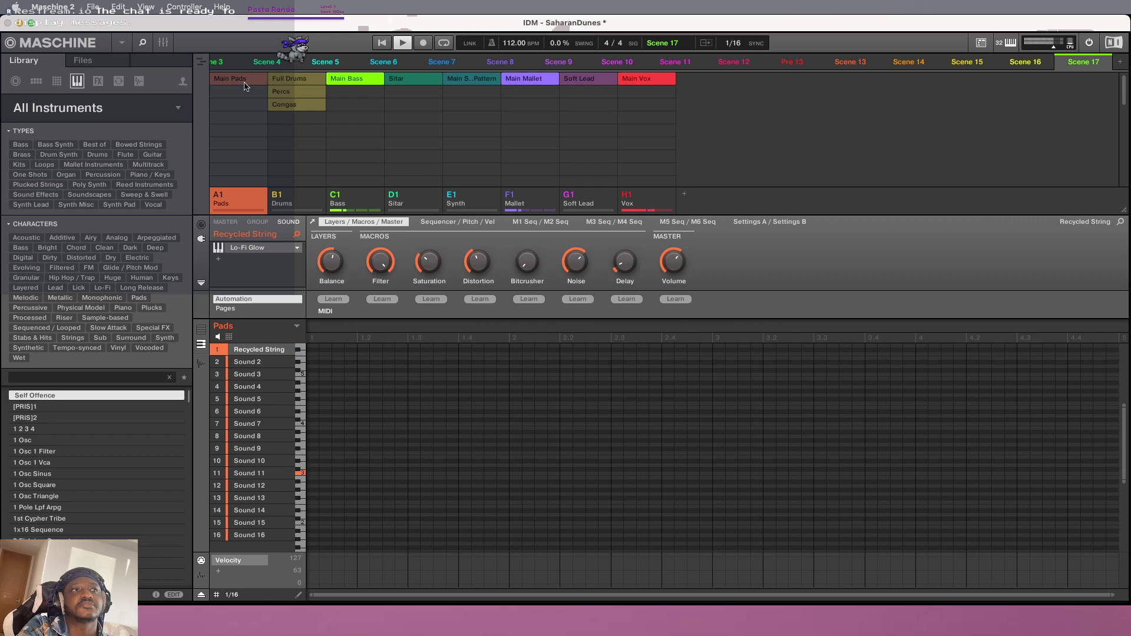
click(408, 82)
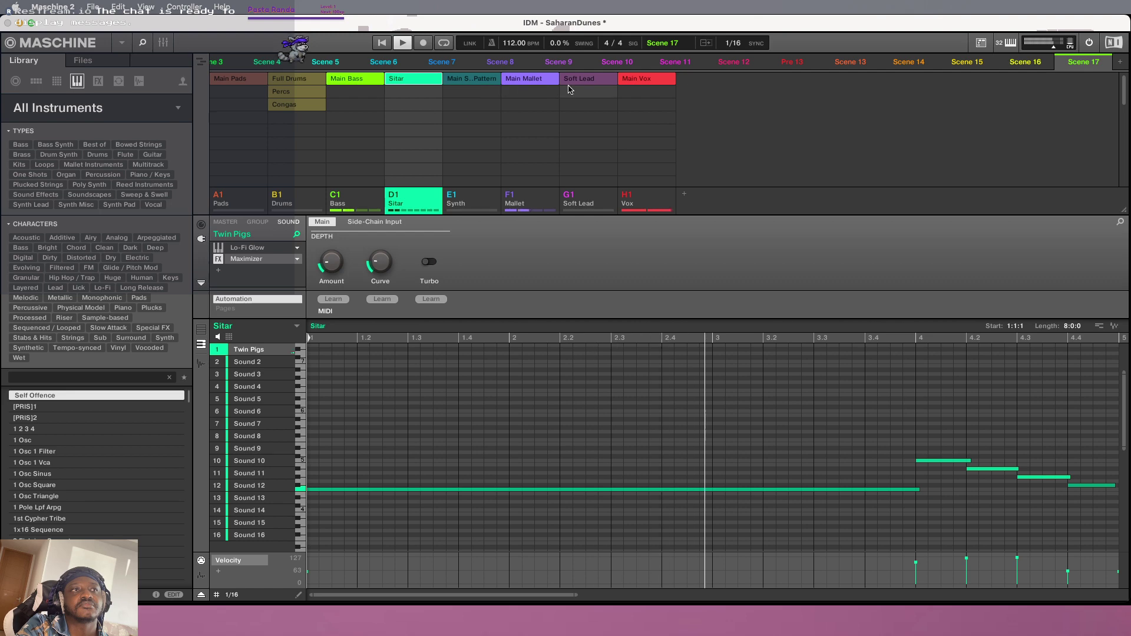
Try Main Synth Pattern in place of Main Vox in Scene 17, and switch back to Main Vox
click(647, 77)
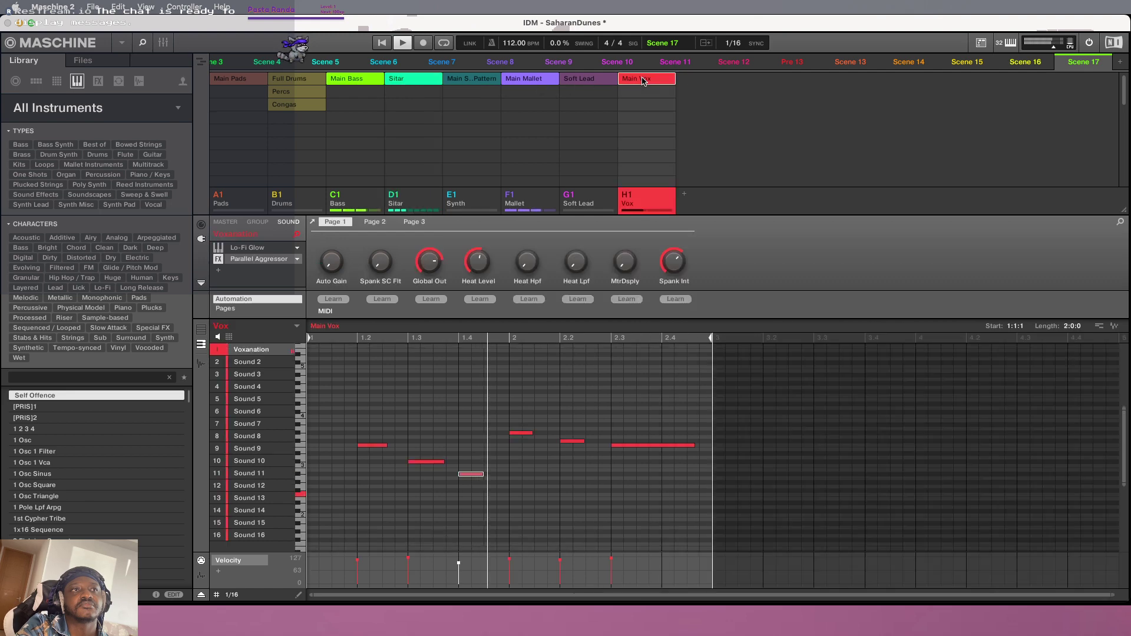
click(646, 79)
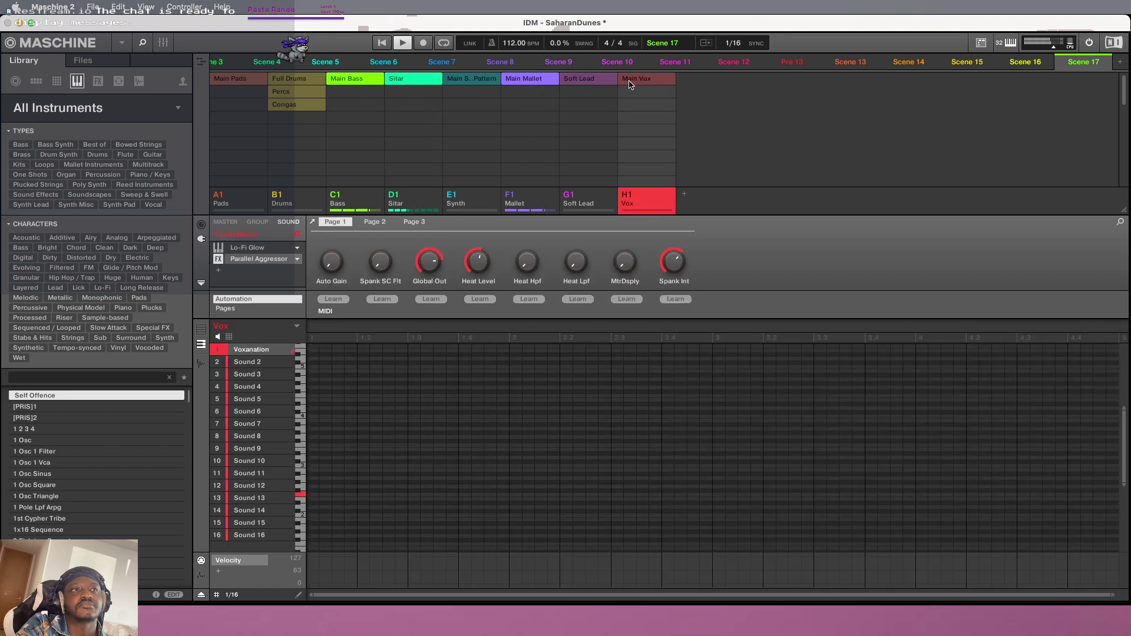
click(476, 86)
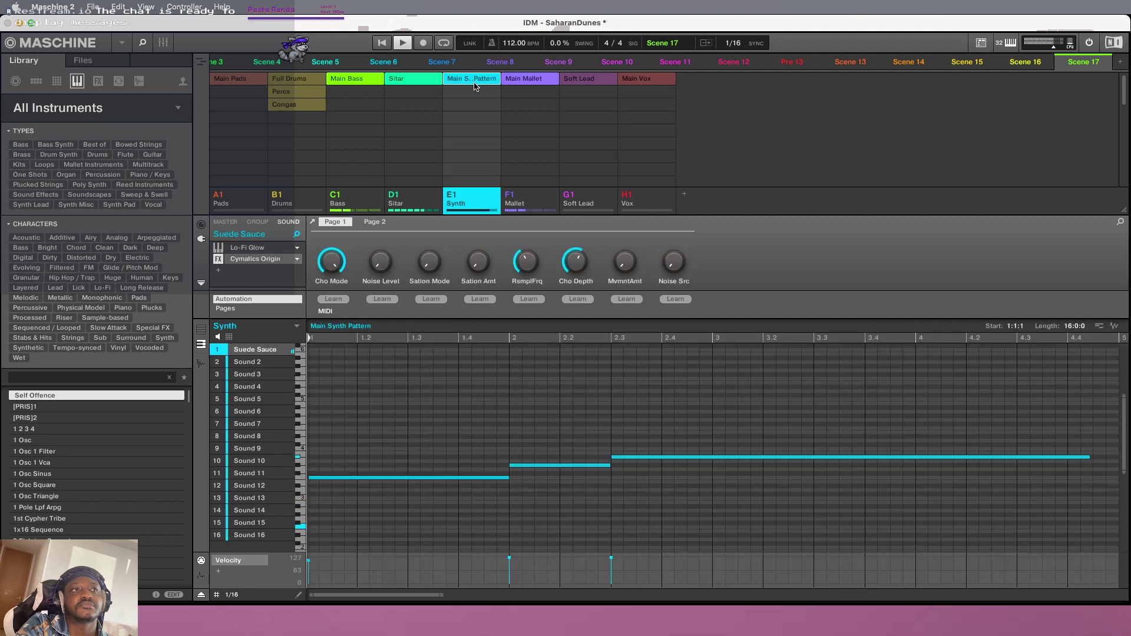
click(475, 86)
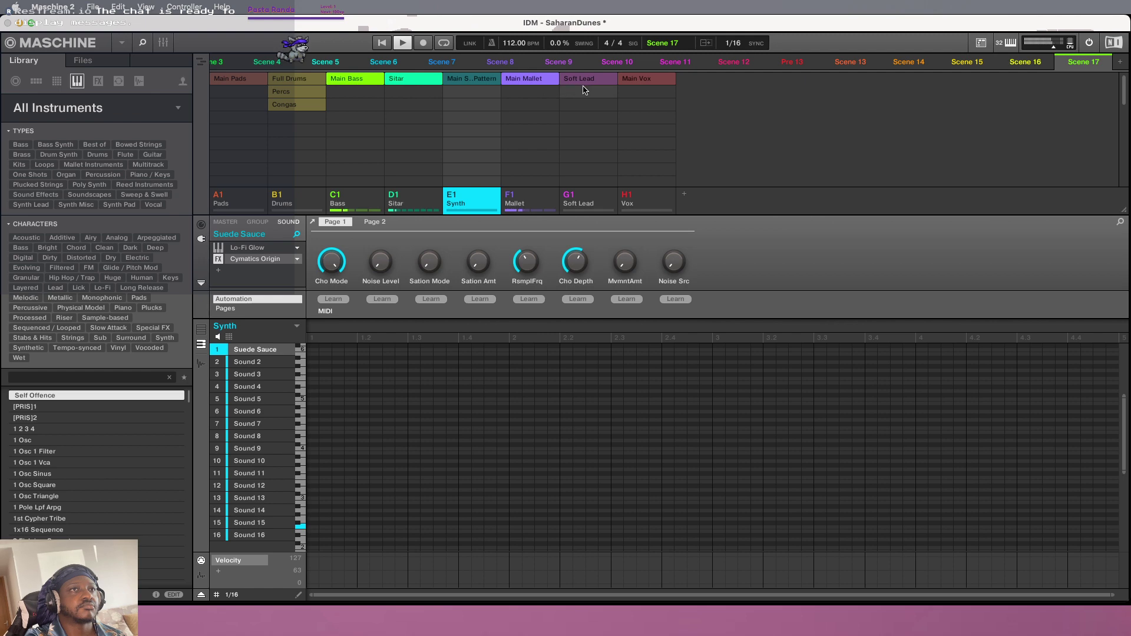
click(632, 81)
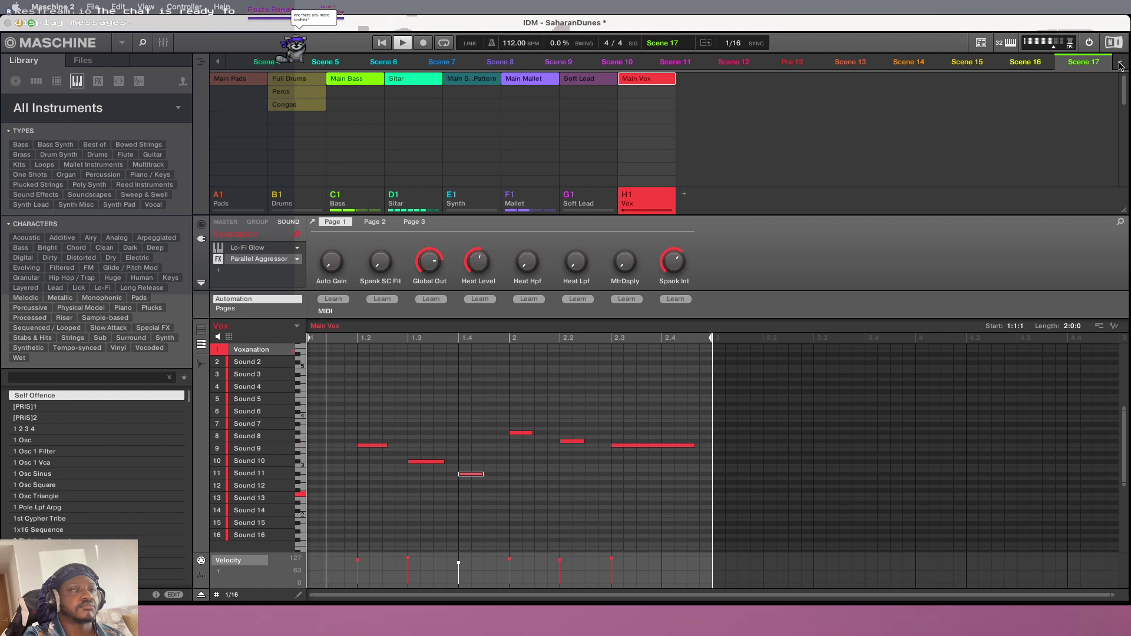
Play back Scene 17, then build Scene 18 from the Main Bass, Sitar and Main Mallet patterns
click(400, 44)
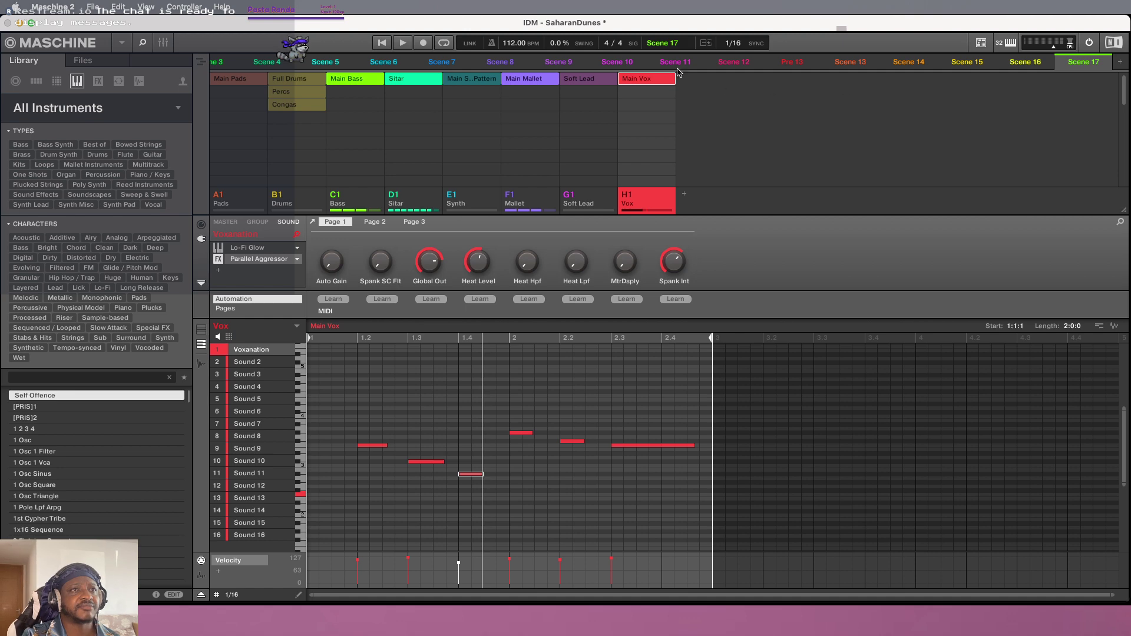
key(space)
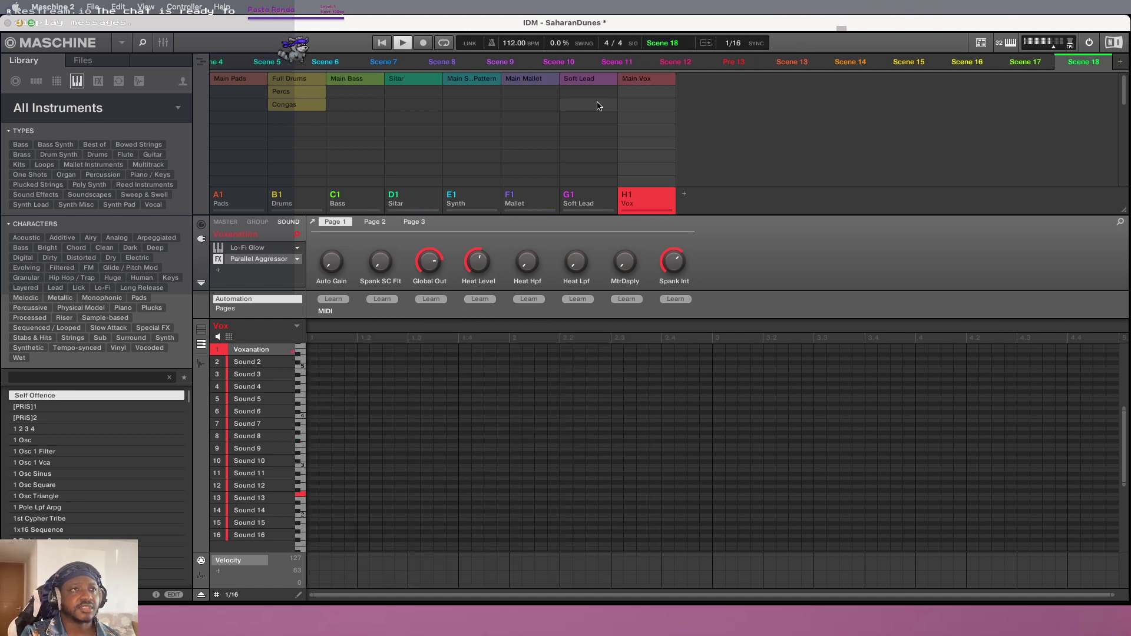
click(362, 80)
click(415, 79)
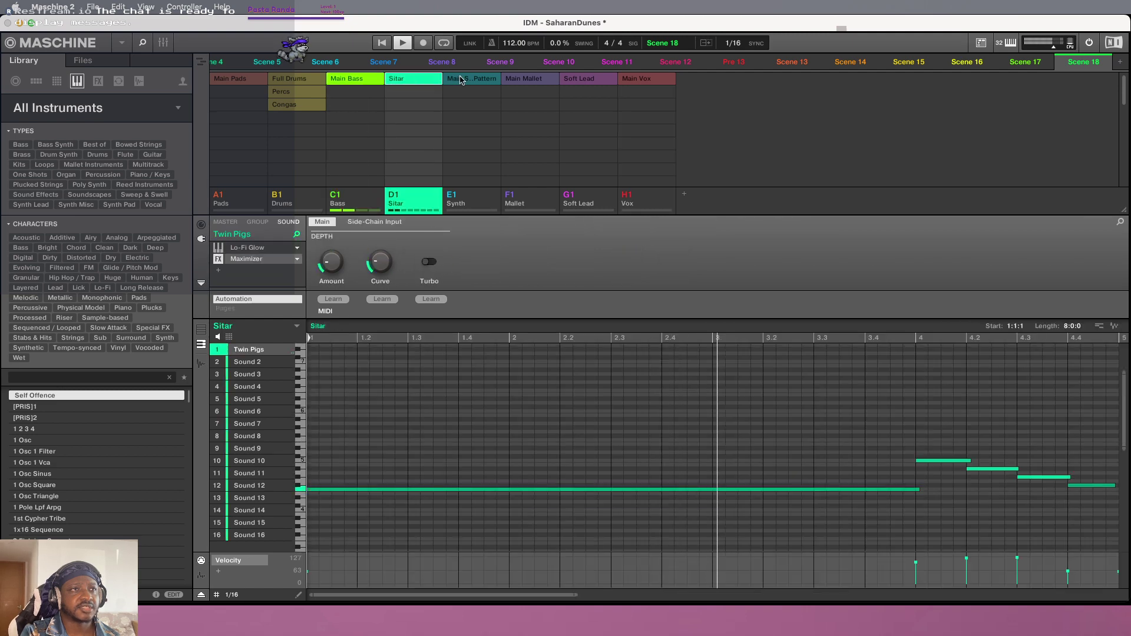
click(534, 80)
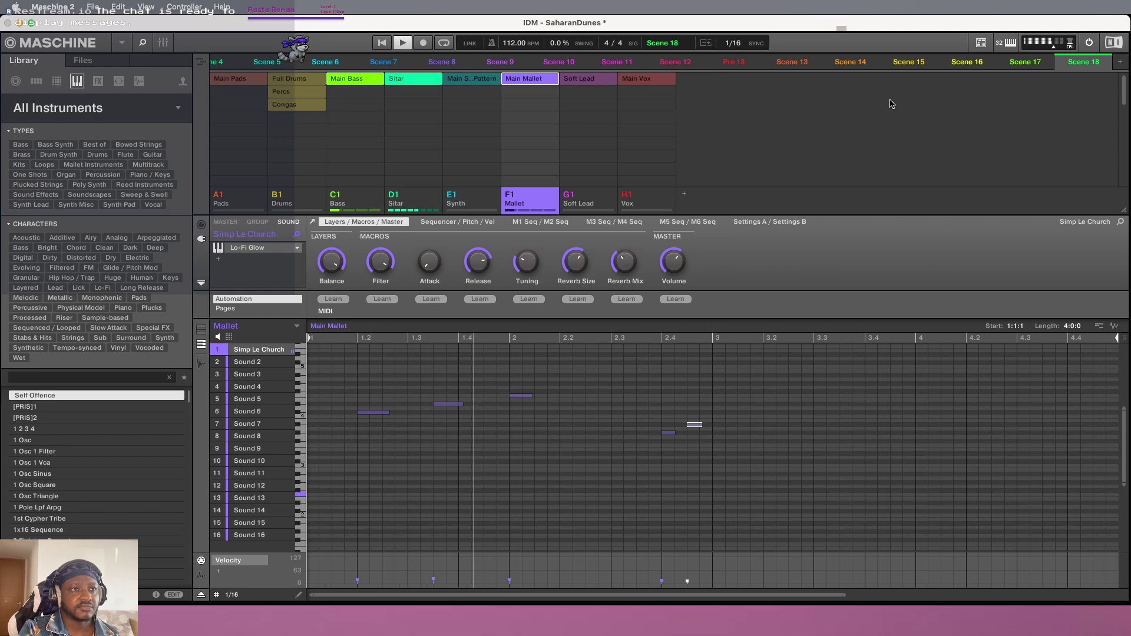
Add Scene 19 and activate the Main Bass and Main Mallet patterns in it
click(1120, 62)
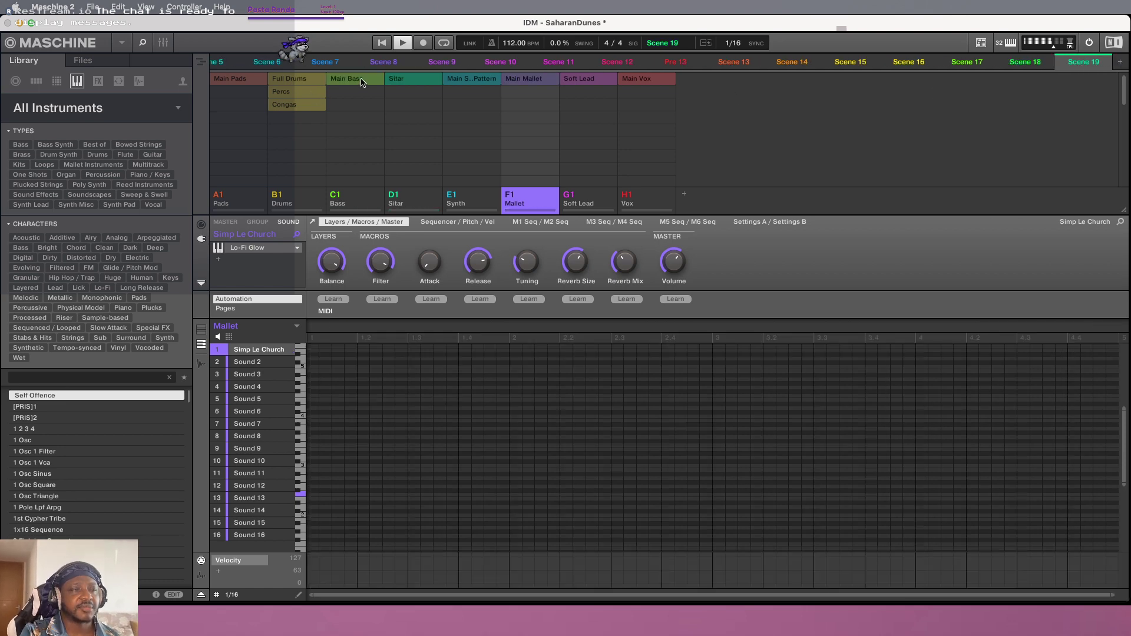
click(361, 82)
click(515, 80)
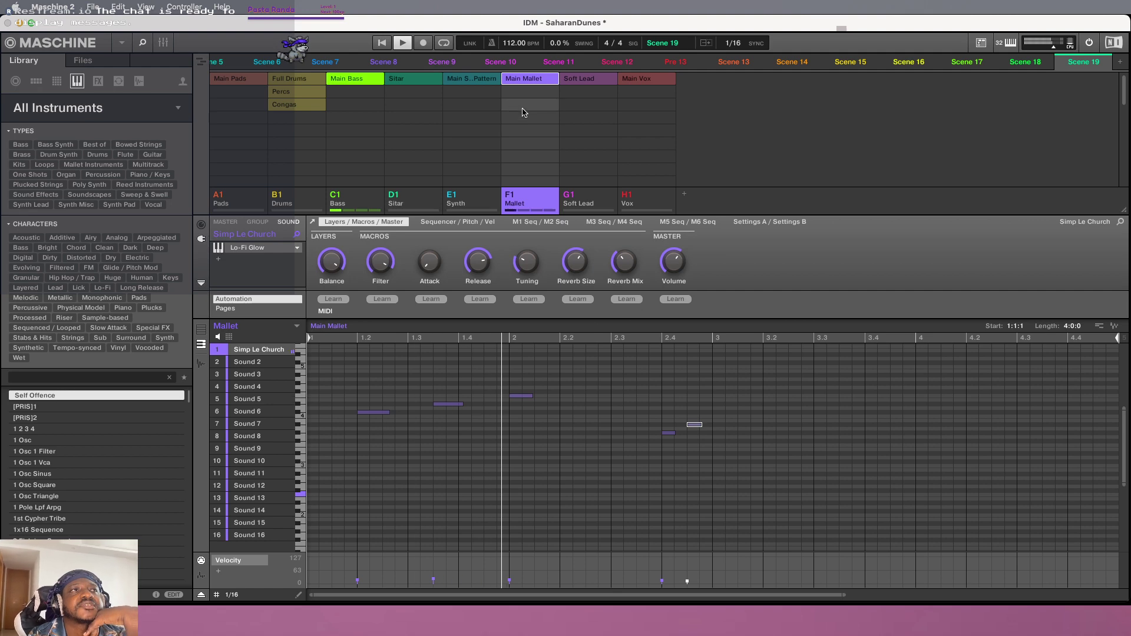
Duplicate the Main Mallet pattern in the Mallet group so Scene 19 uses the copy
right_click(529, 78)
click(577, 139)
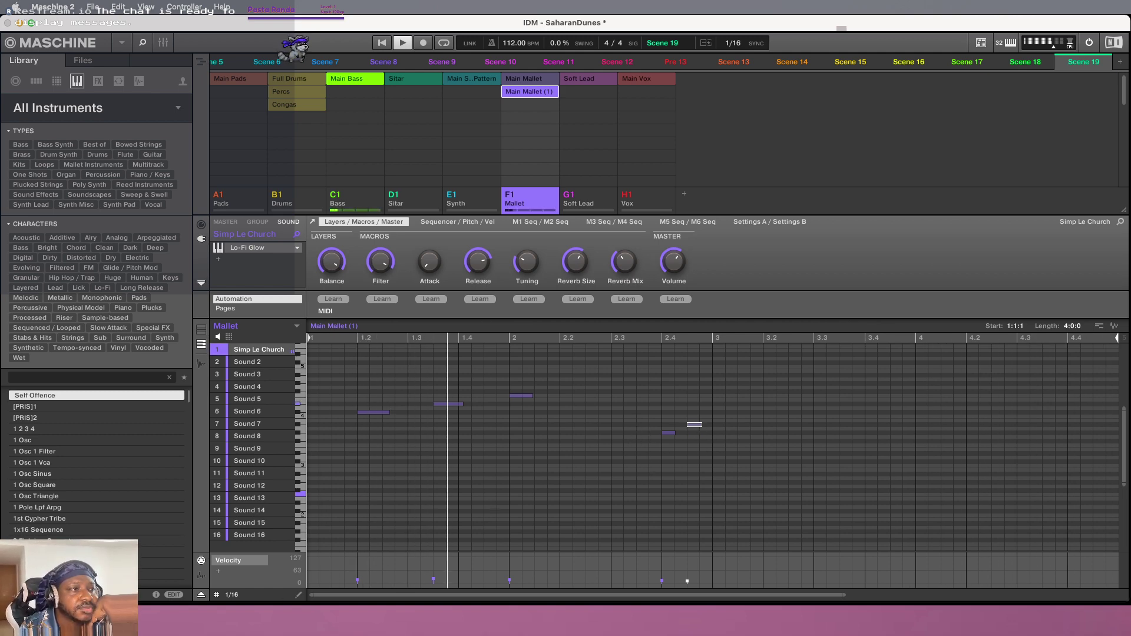
click(299, 595)
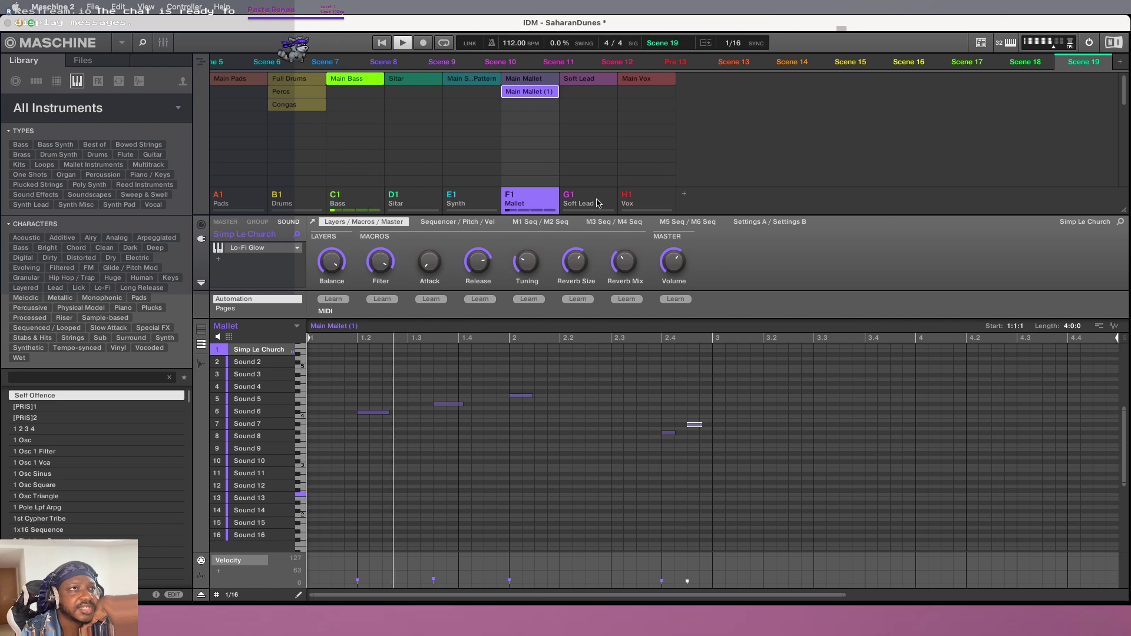
Try Soft Lead alongside Main Bass and the duplicated mallet pattern in Scene 19, switch it off and reselect the Mallet group
click(596, 80)
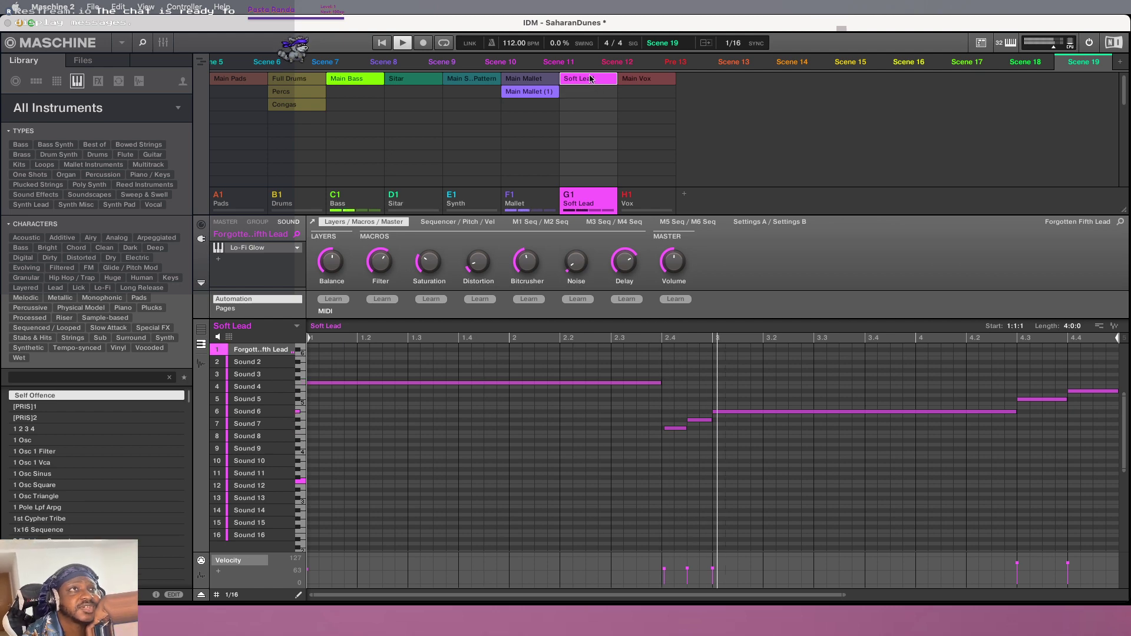
click(590, 79)
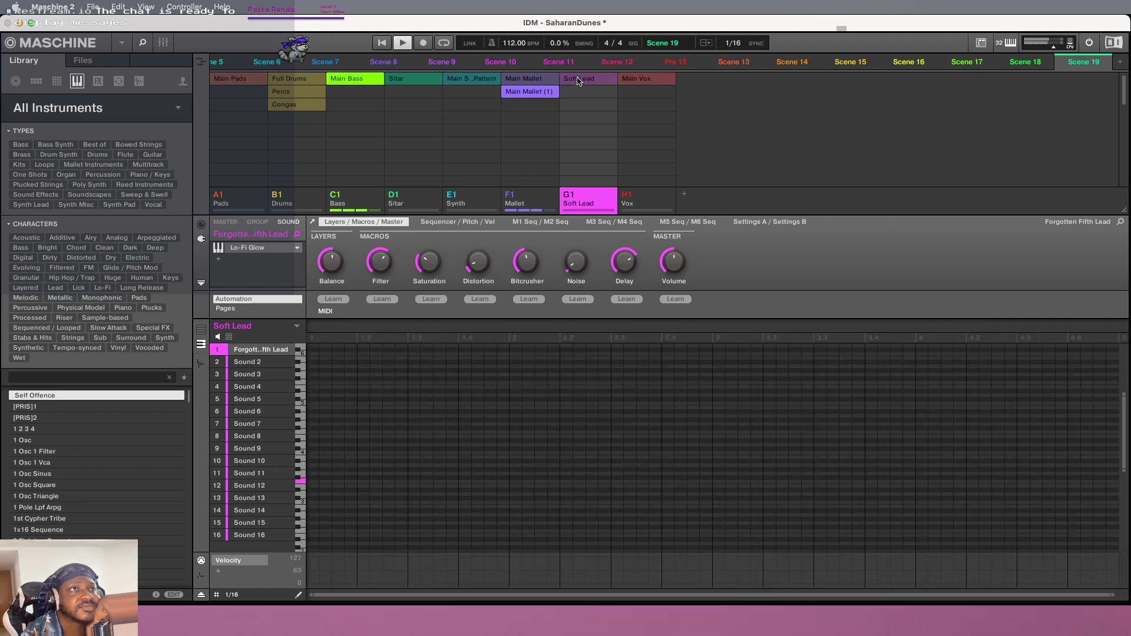
click(577, 81)
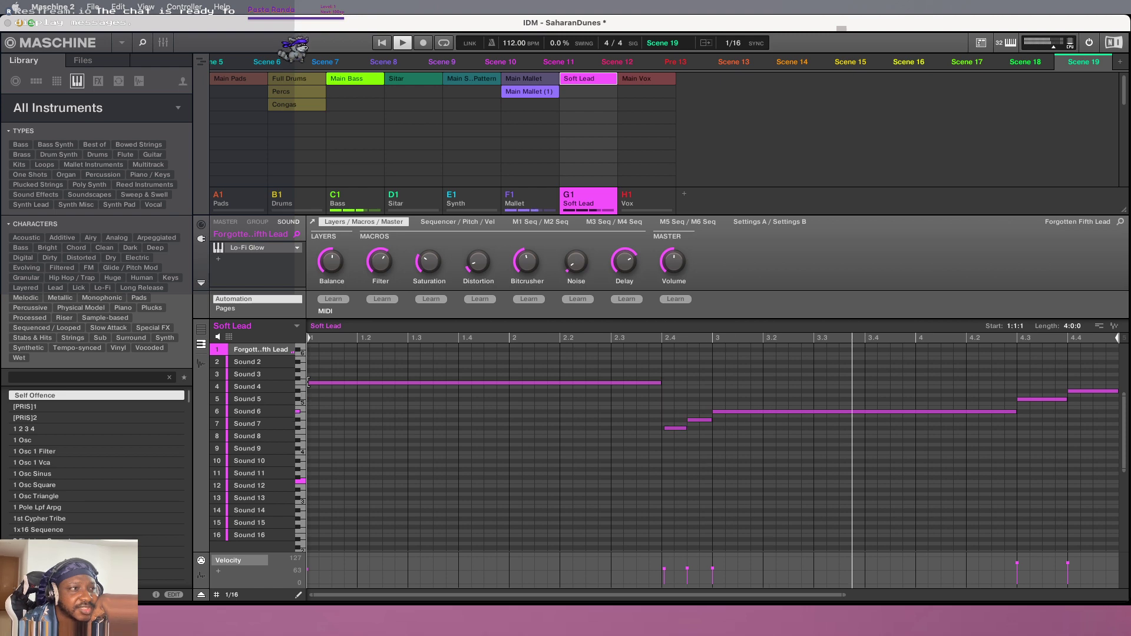
click(528, 199)
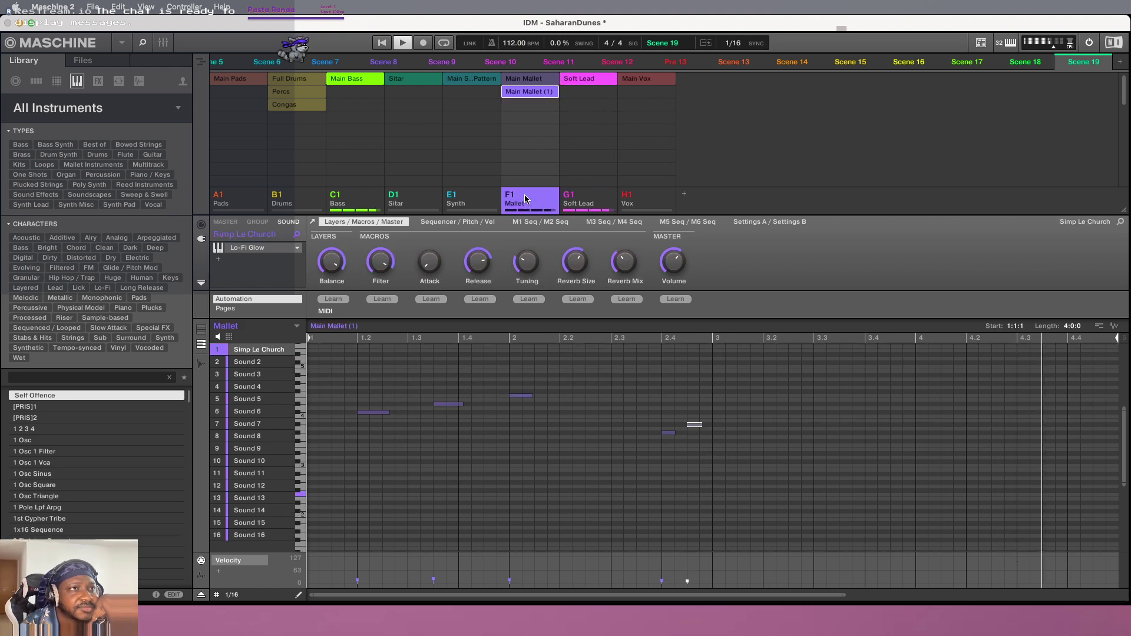
click(587, 78)
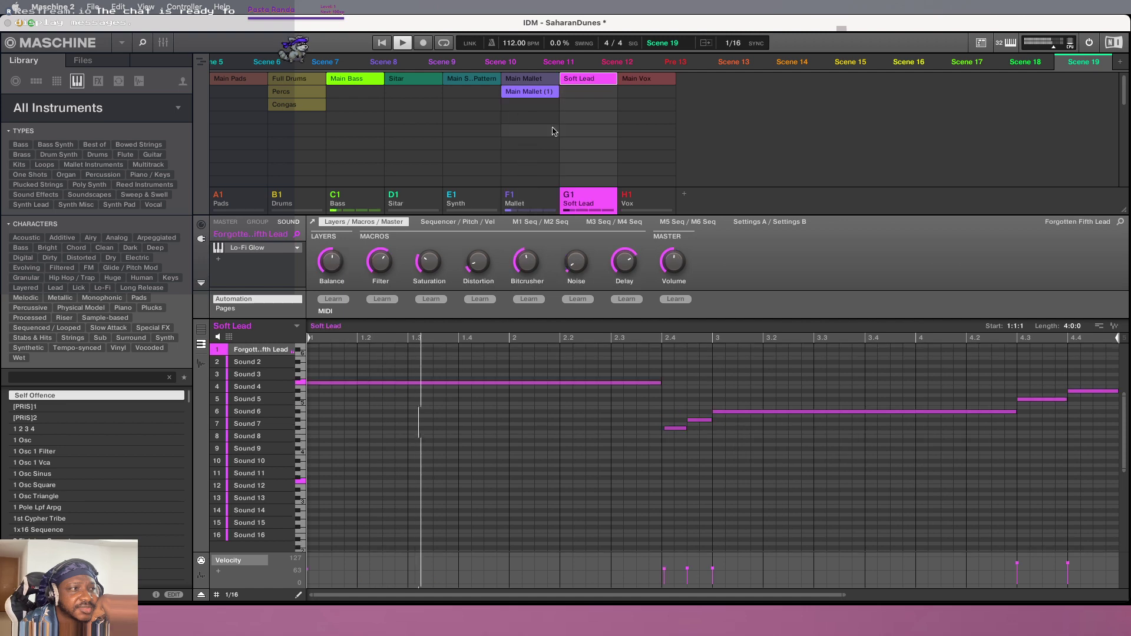
click(581, 79)
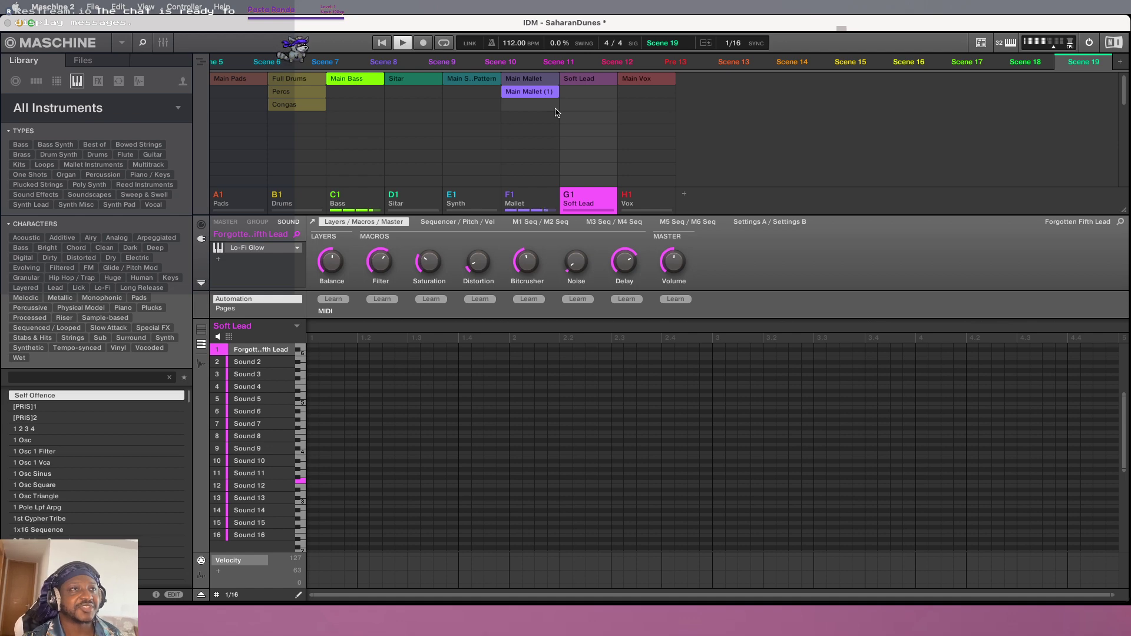
click(538, 198)
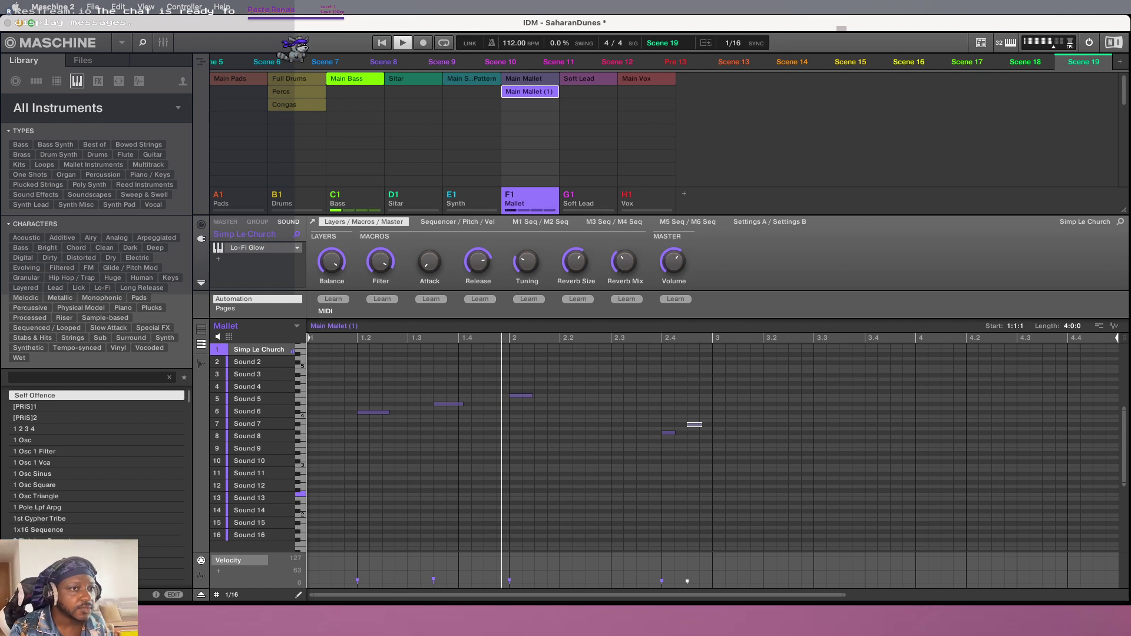
Draw three rising notes near the end of bar 4 in the Main Mallet (1) pattern, reusing the pitches of its first three notes
scroll(1033, 406, down, 3)
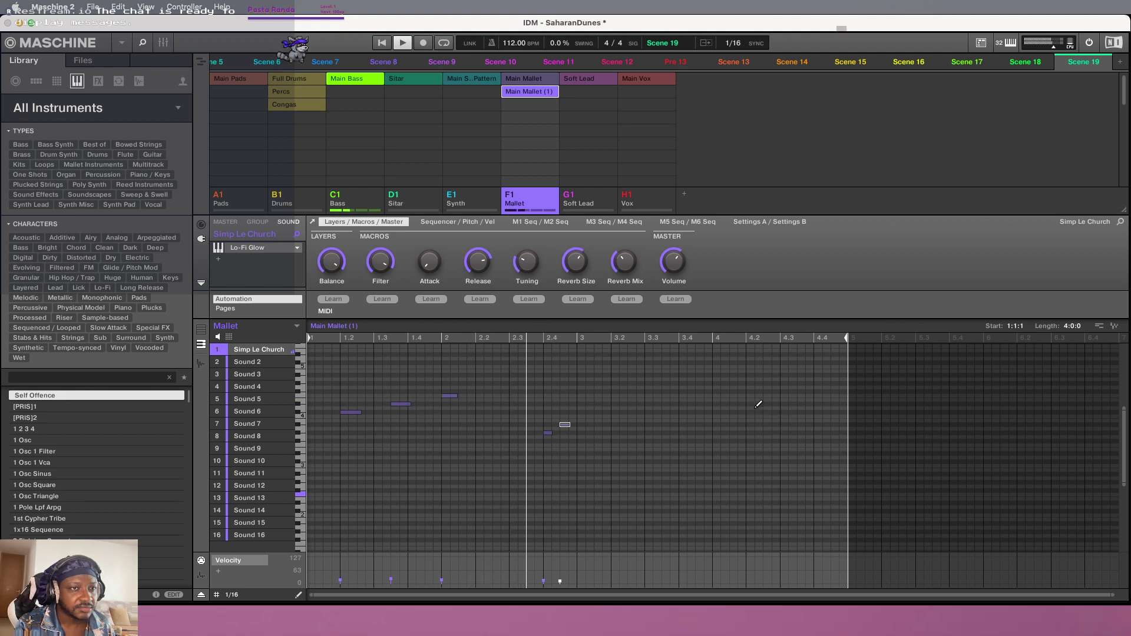
click(788, 412)
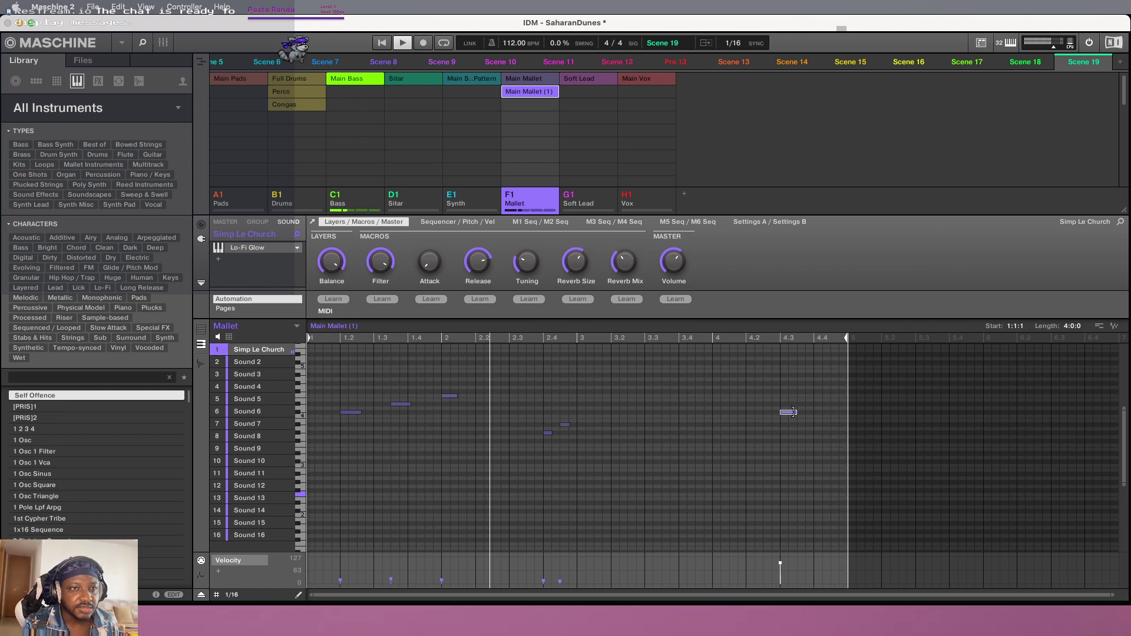
click(800, 399)
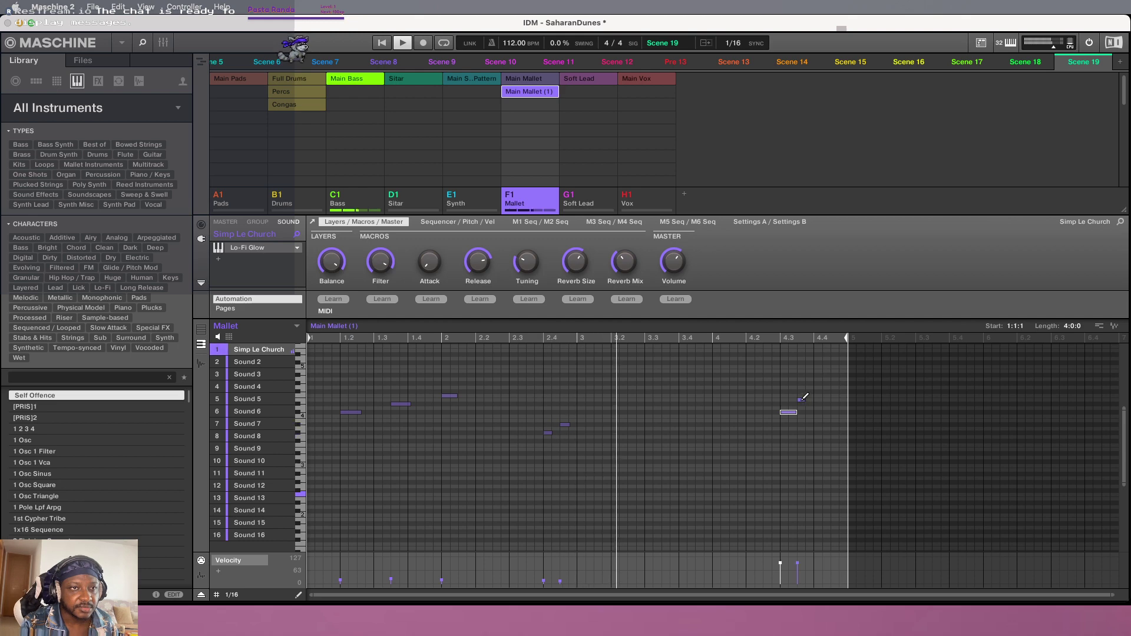
drag(801, 400, 816, 404)
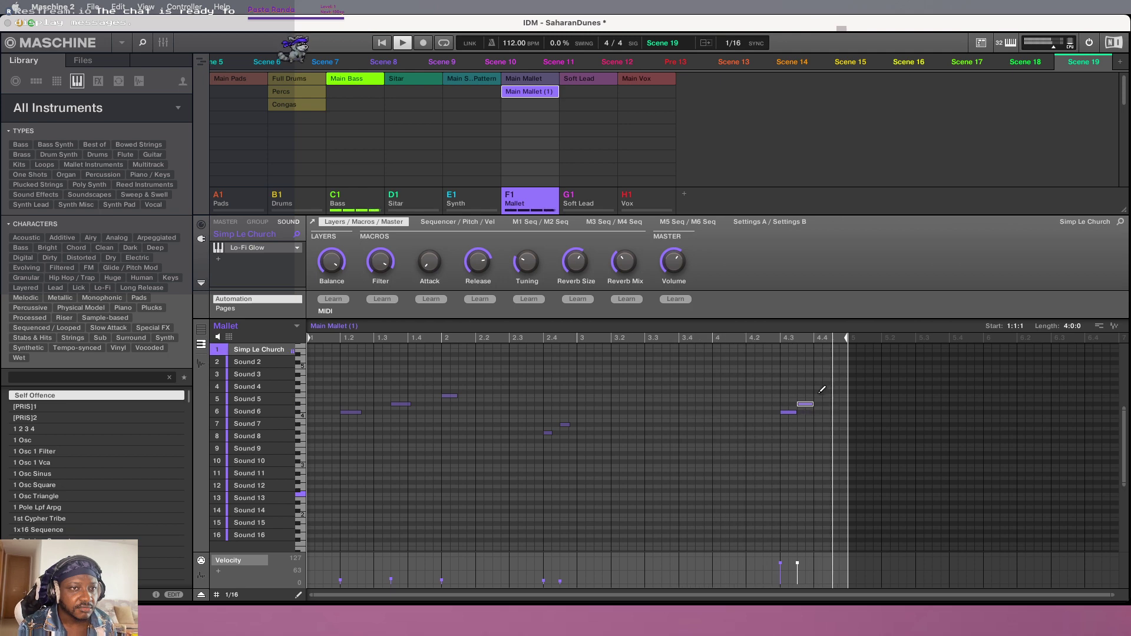
drag(822, 392, 848, 394)
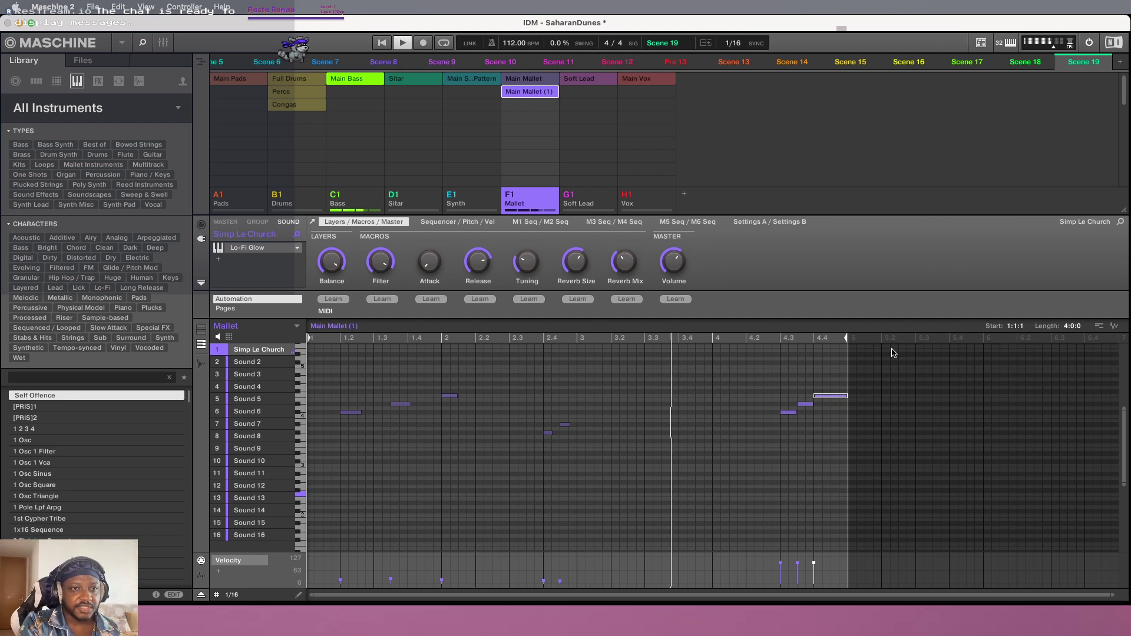
Move the first new bar 4 note to 4.2 and the second to one sixteenth after 4.3
click(791, 417)
mouse_move(792, 416)
mouse_down()
mouse_move(757, 415)
mouse_move(801, 411)
mouse_move(774, 417)
mouse_up()
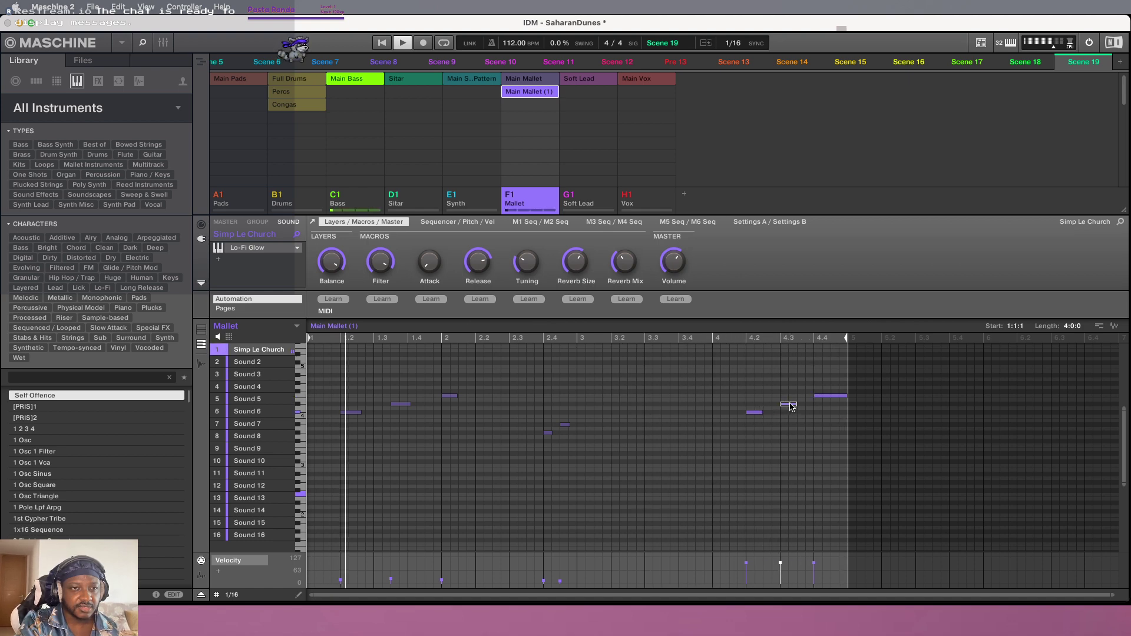
drag(790, 406, 782, 407)
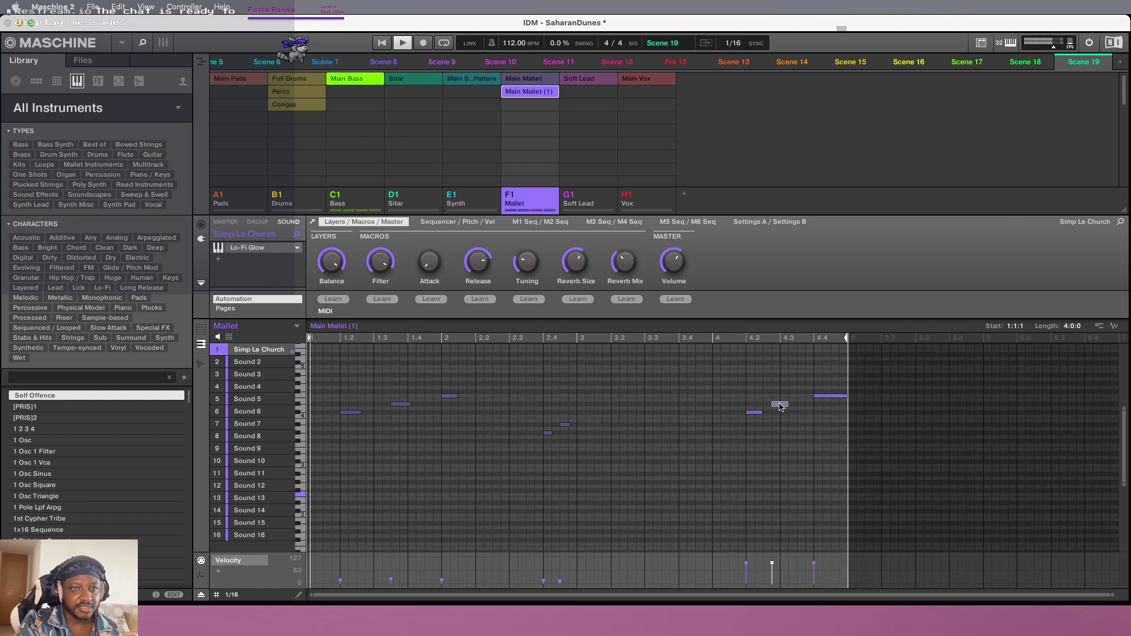
drag(776, 405, 797, 407)
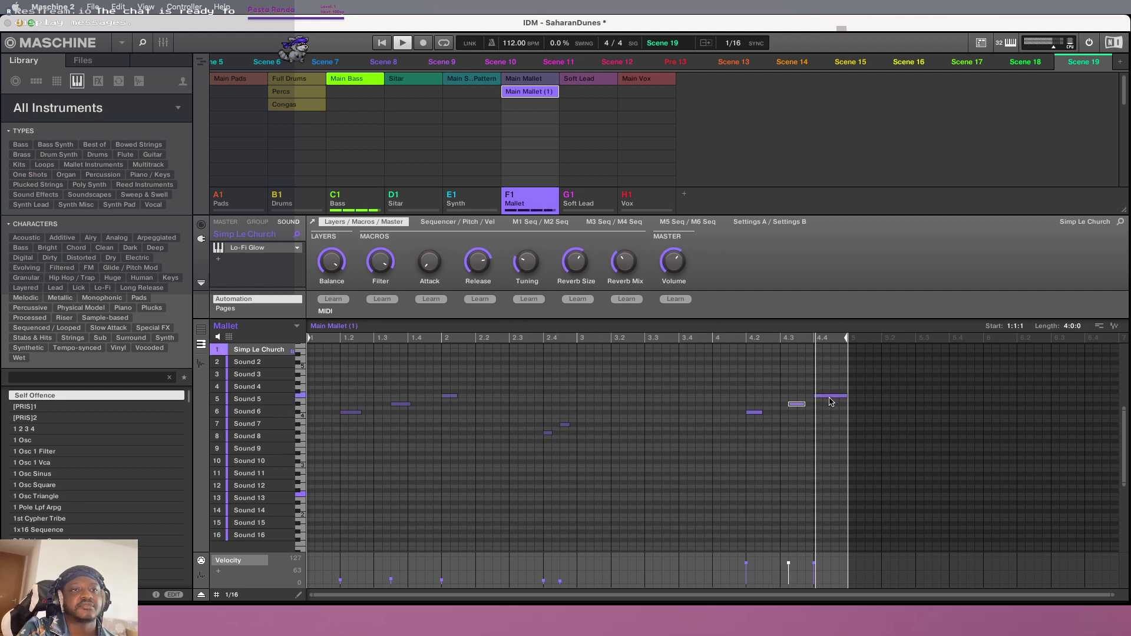
Shorten the last bar 4 note to start midway between 4.4 and the bar end, and move the middle one midway between 4.3 and 4.4
drag(816, 395, 823, 395)
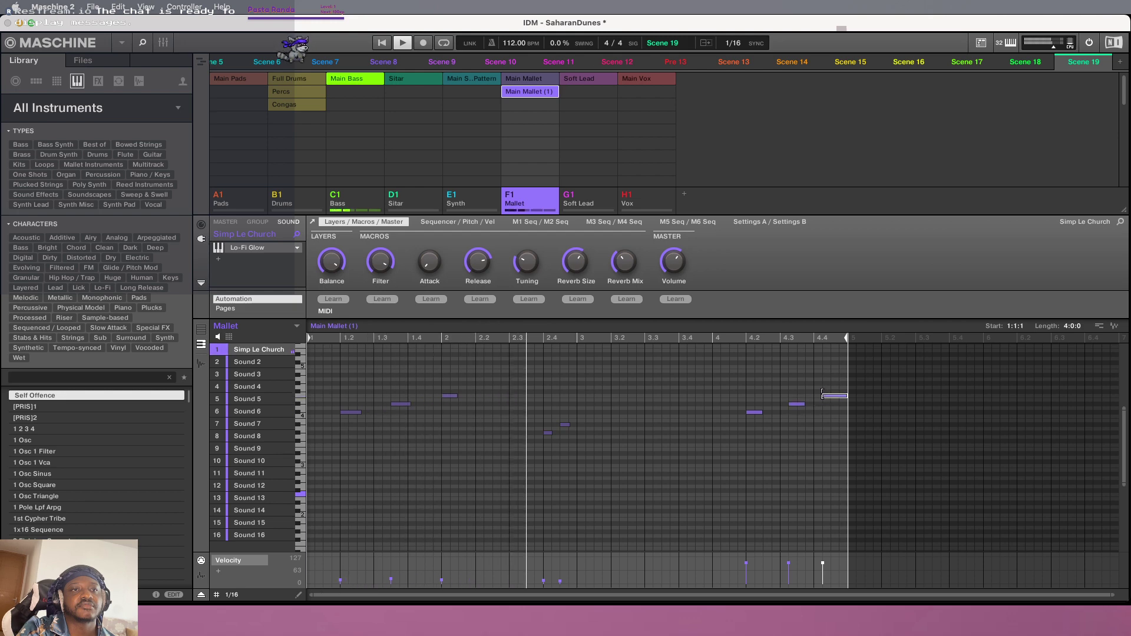
drag(825, 395, 828, 395)
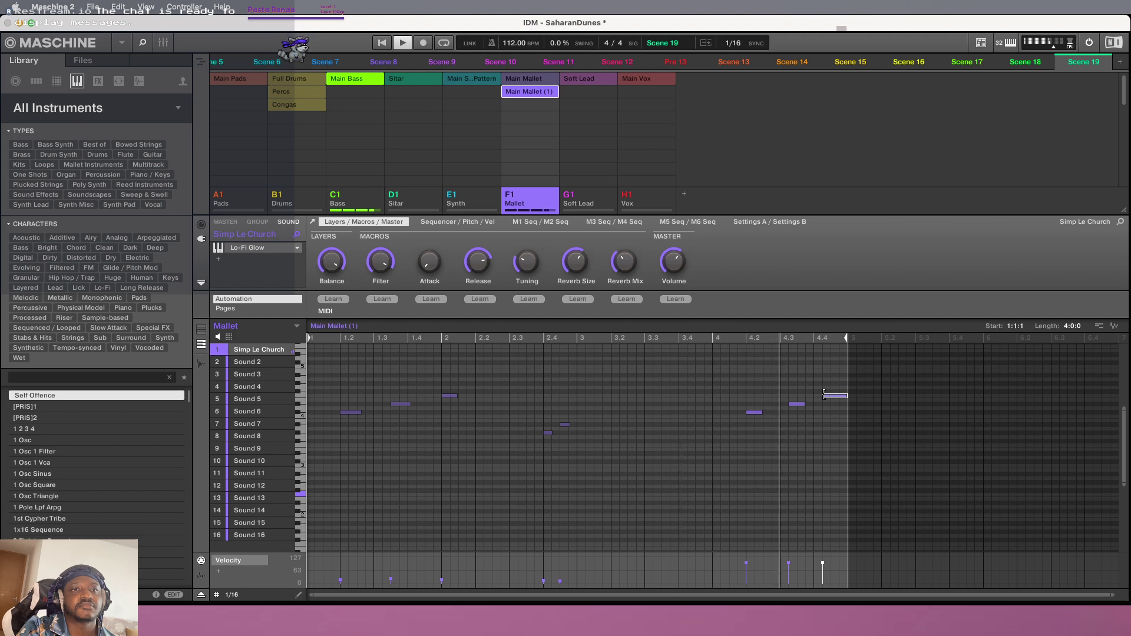
drag(827, 395, 832, 394)
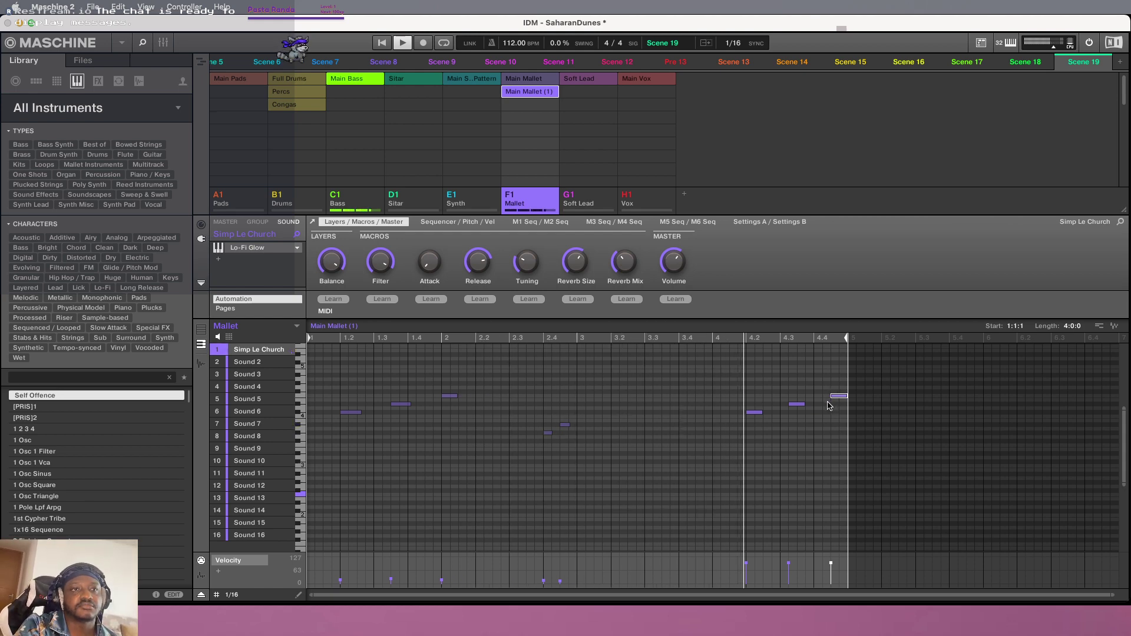
click(797, 405)
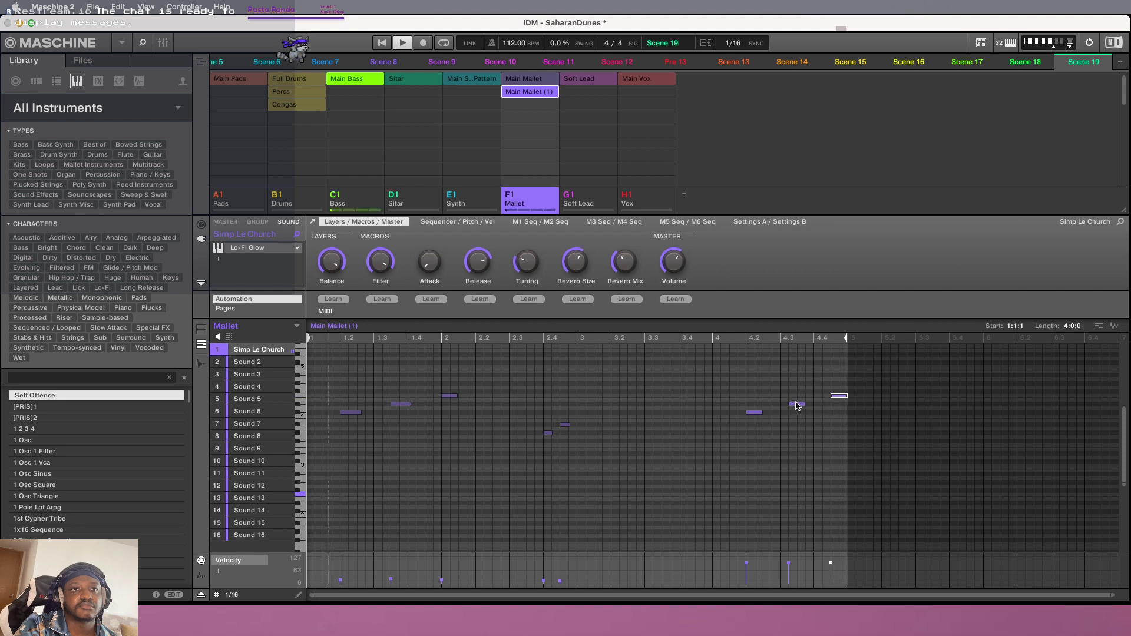
drag(798, 404, 806, 405)
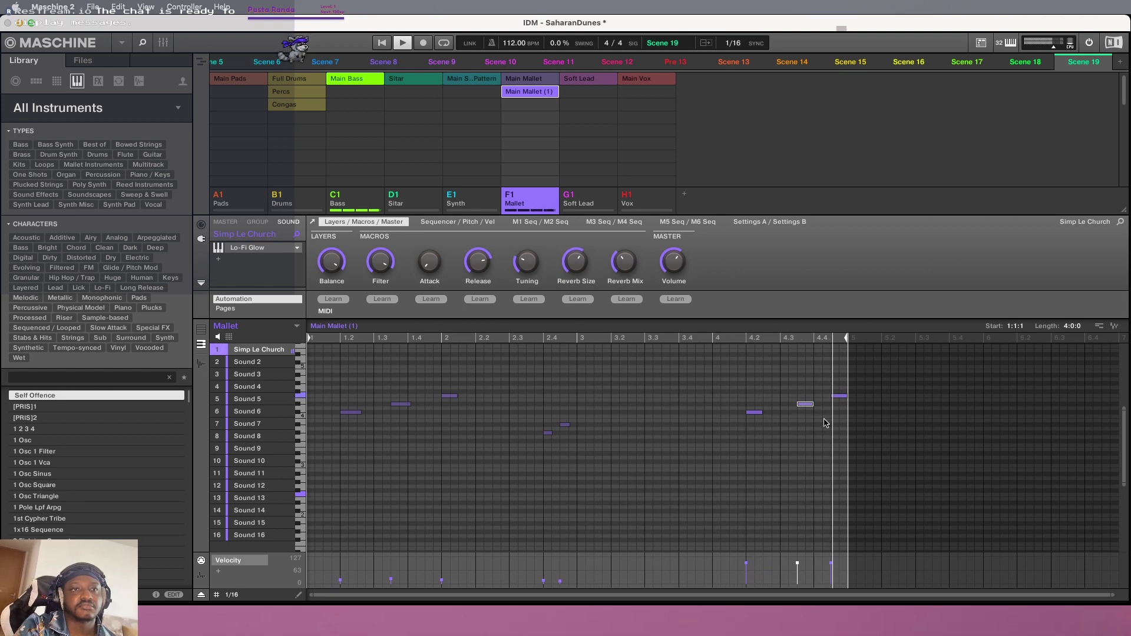
Delete the last note of bar 4 and the trial note at the start of the pattern
click(835, 398)
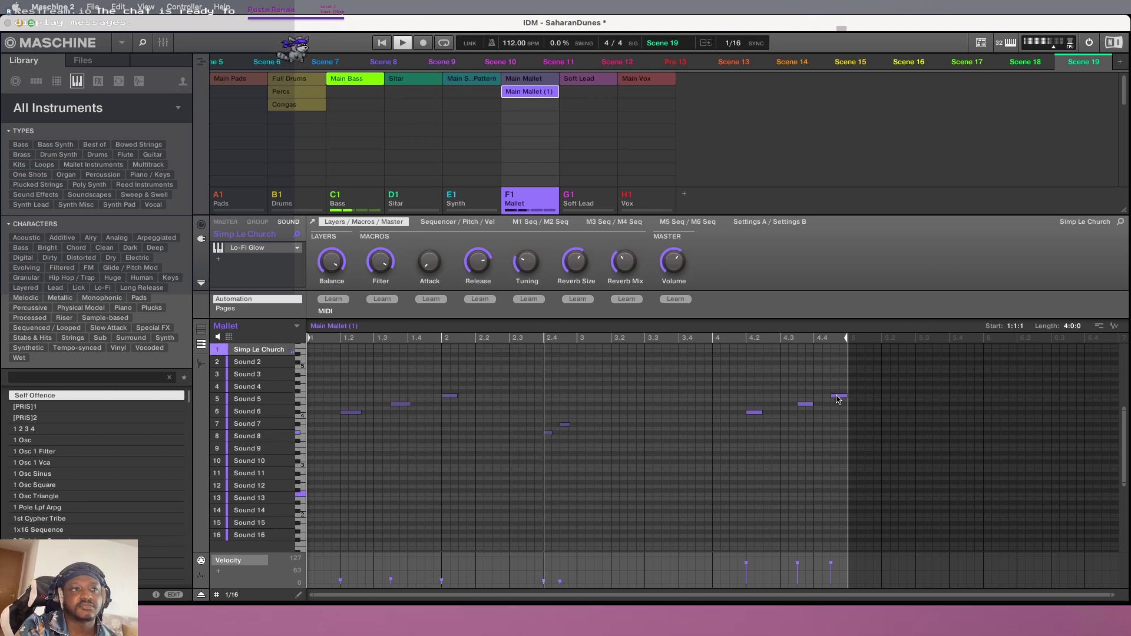
double_click(831, 396)
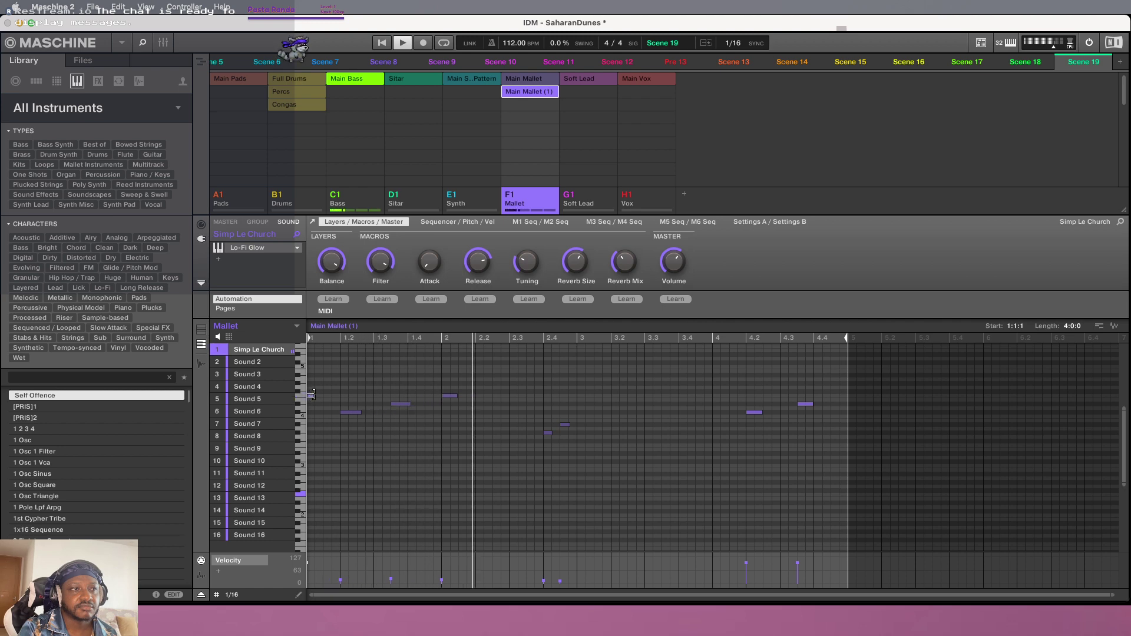
drag(313, 395, 328, 396)
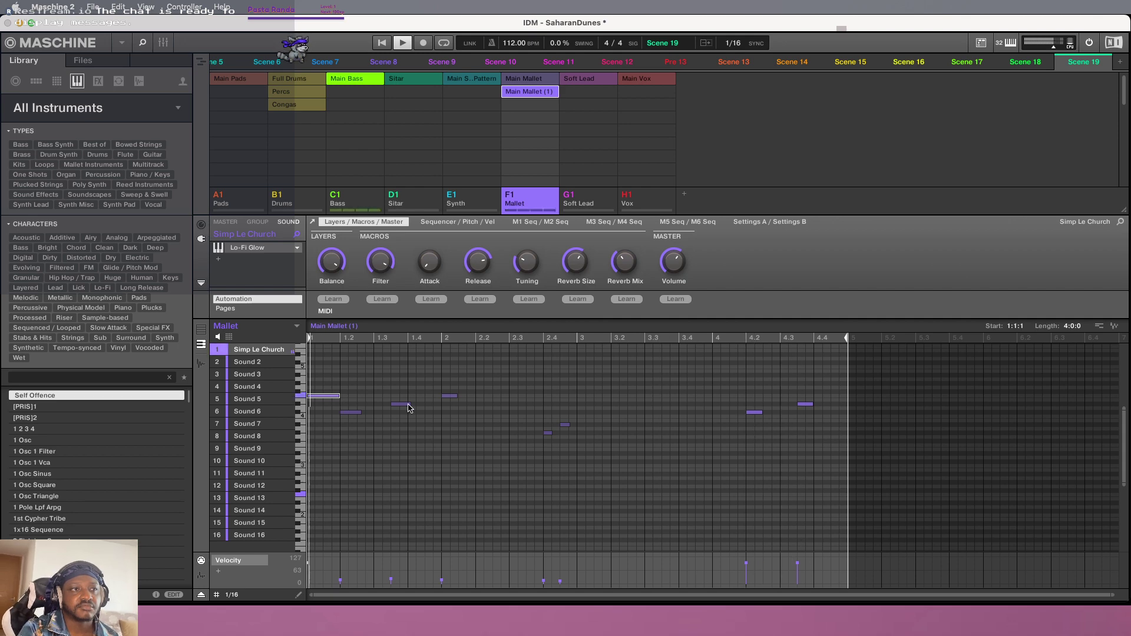
double_click(328, 397)
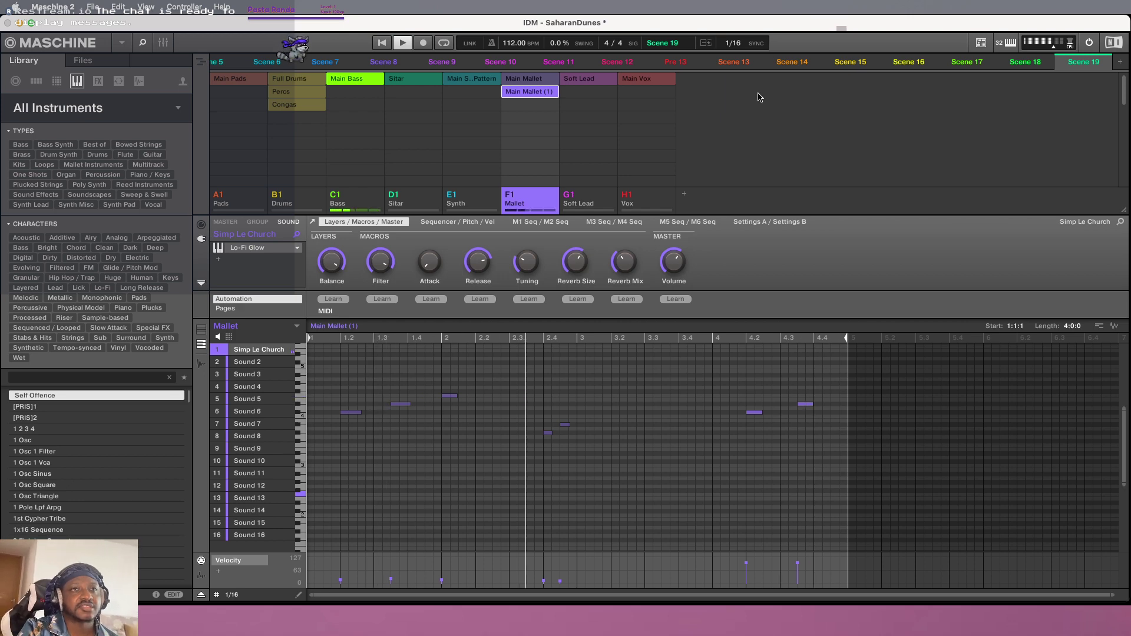
Add a new scene after Scene 19 with the Main Mallet pattern assigned to it, and stop playback
click(1122, 62)
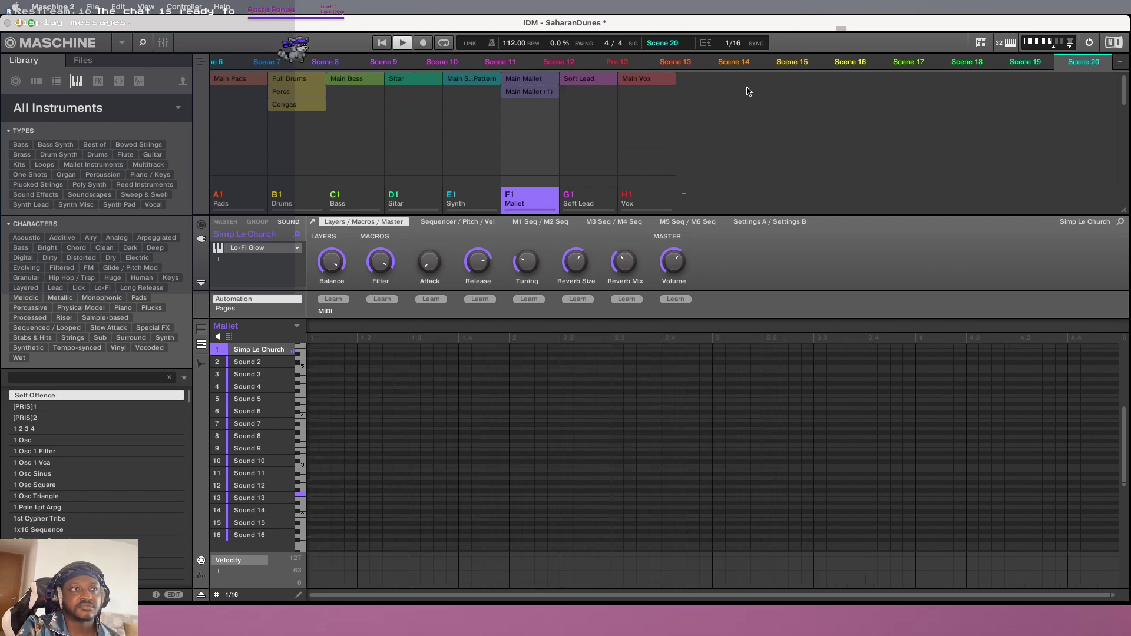
click(532, 81)
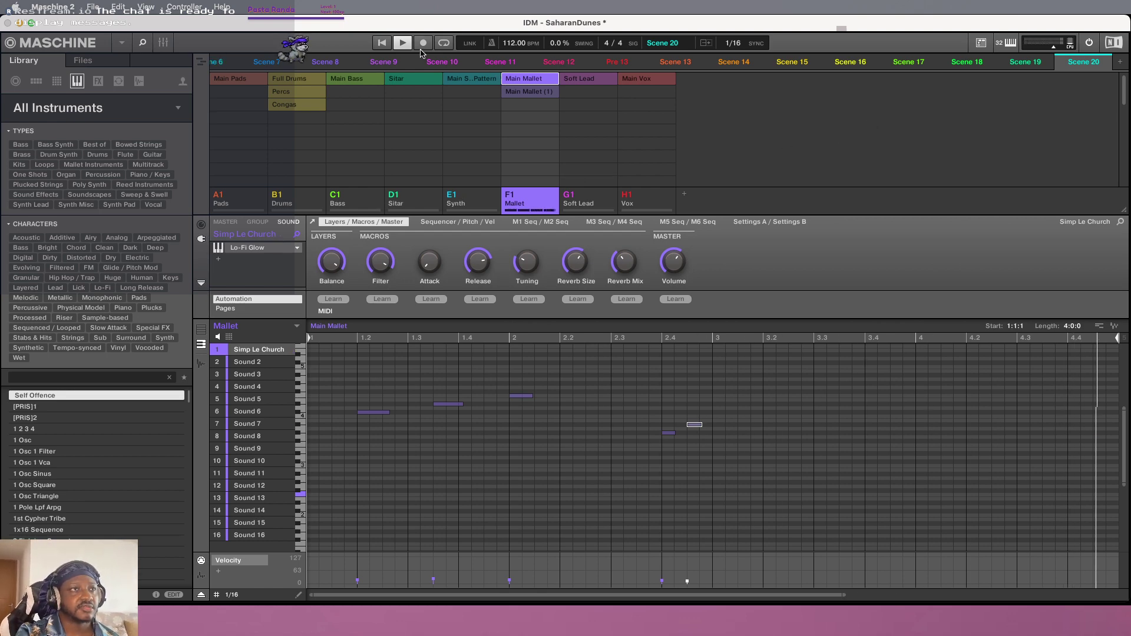
click(401, 44)
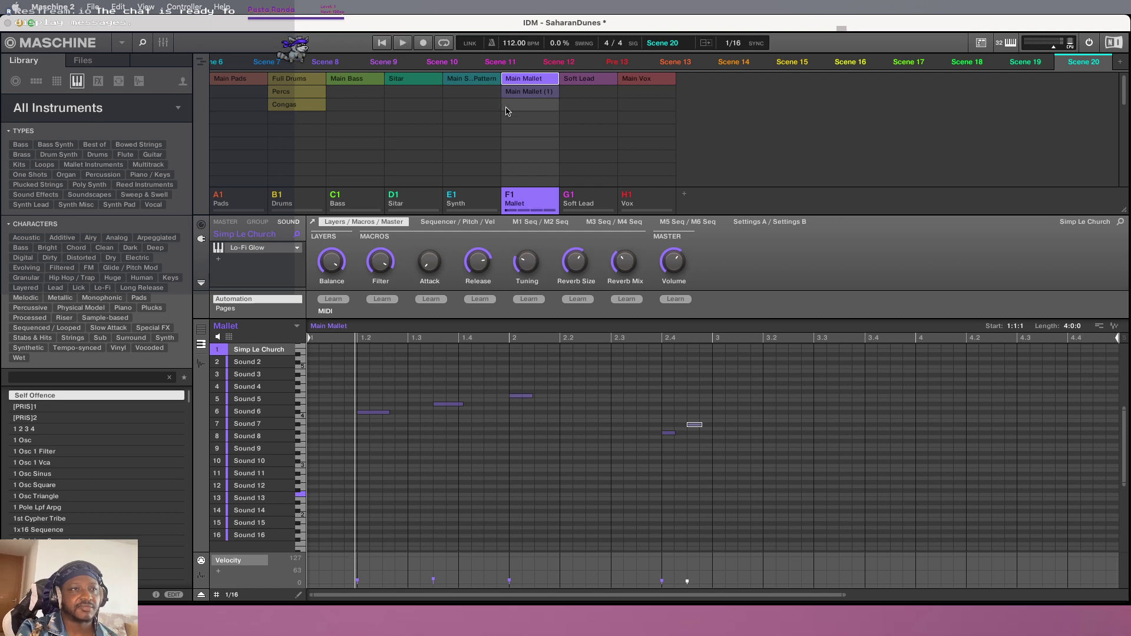
Rename the Main Mallet (1) pattern to "ALT Mallet"
right_click(536, 96)
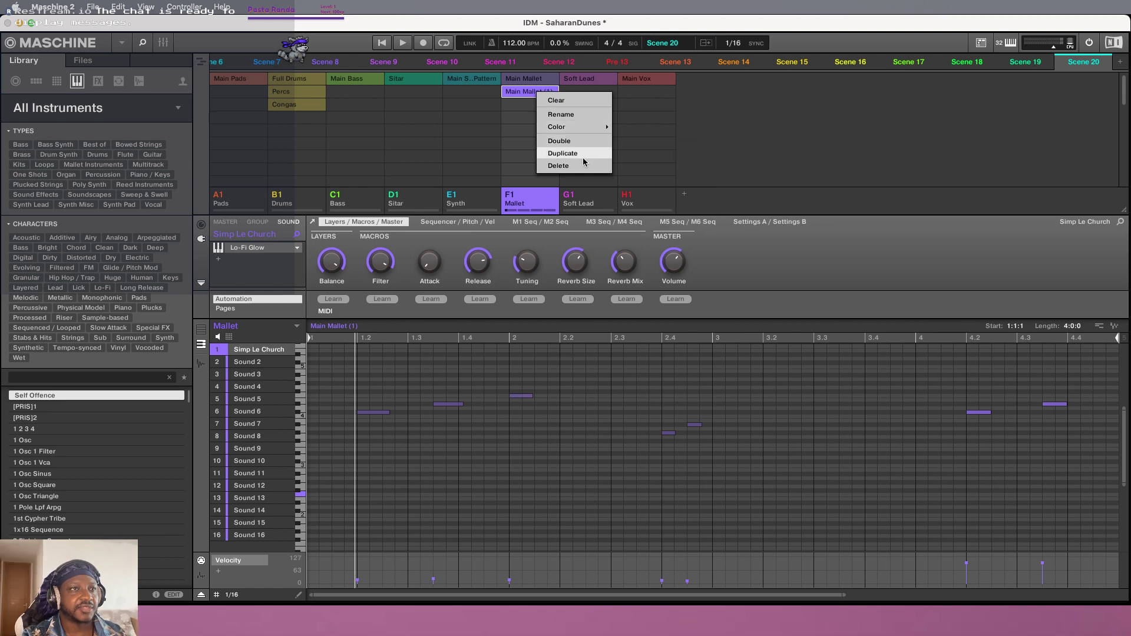
mouse_move(569, 131)
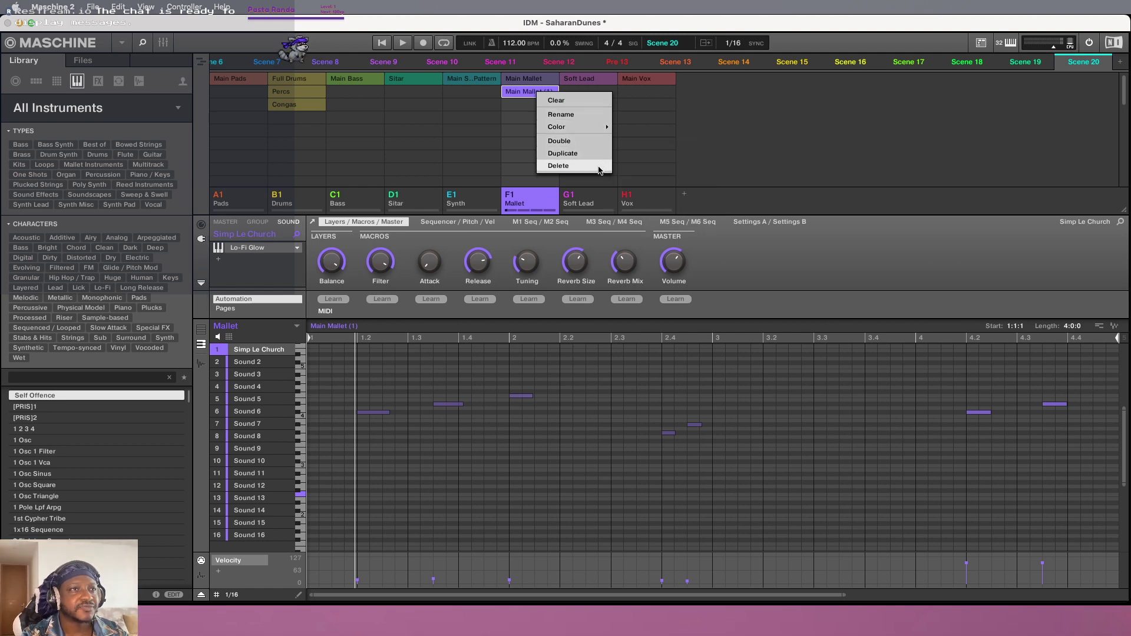
click(574, 114)
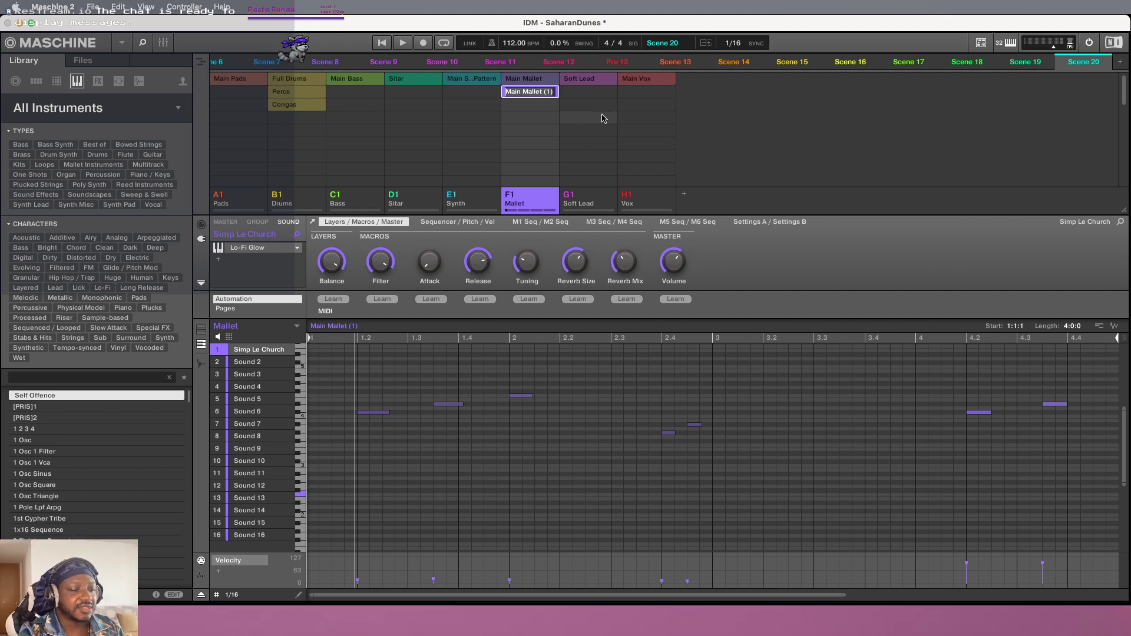
text(E)
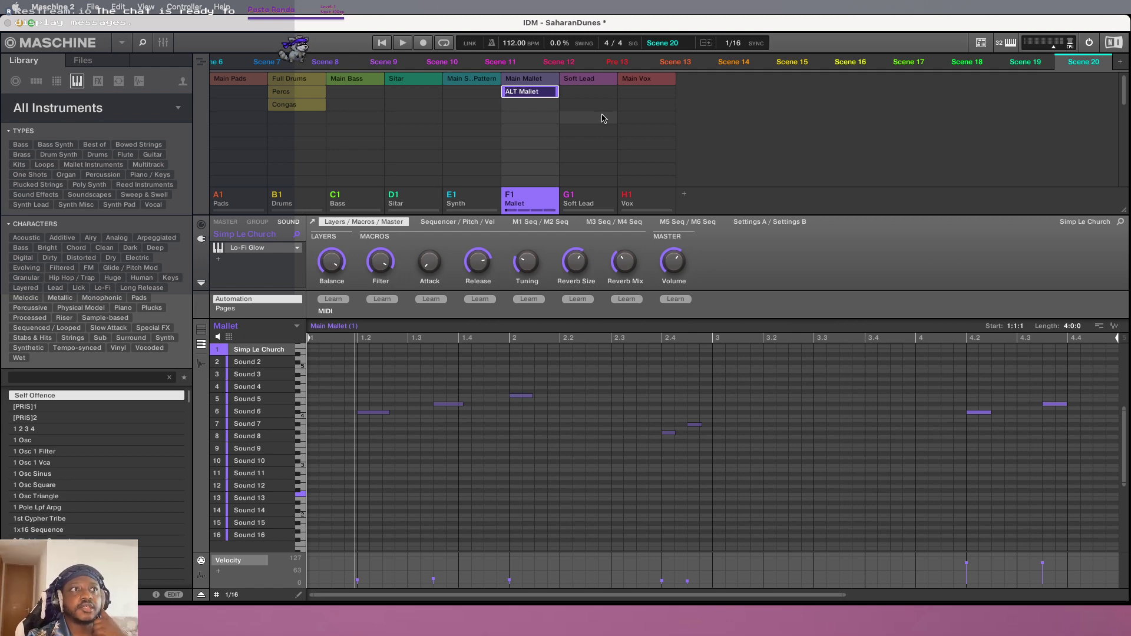
key(Return)
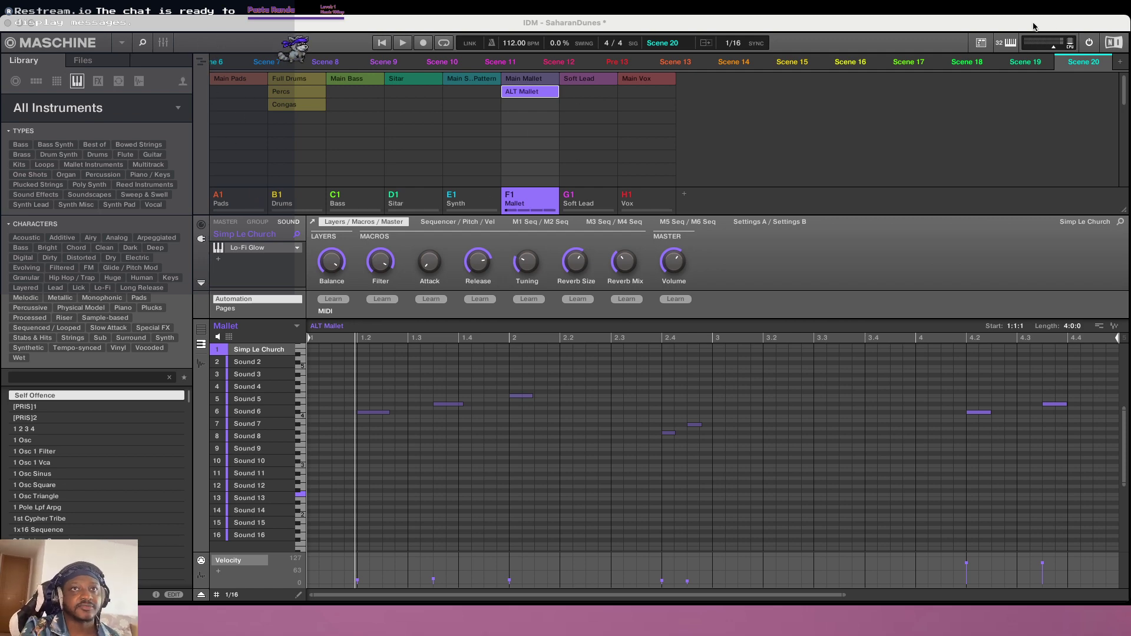
Select Scene 6 and switch from the scene overview to the song timeline
click(221, 63)
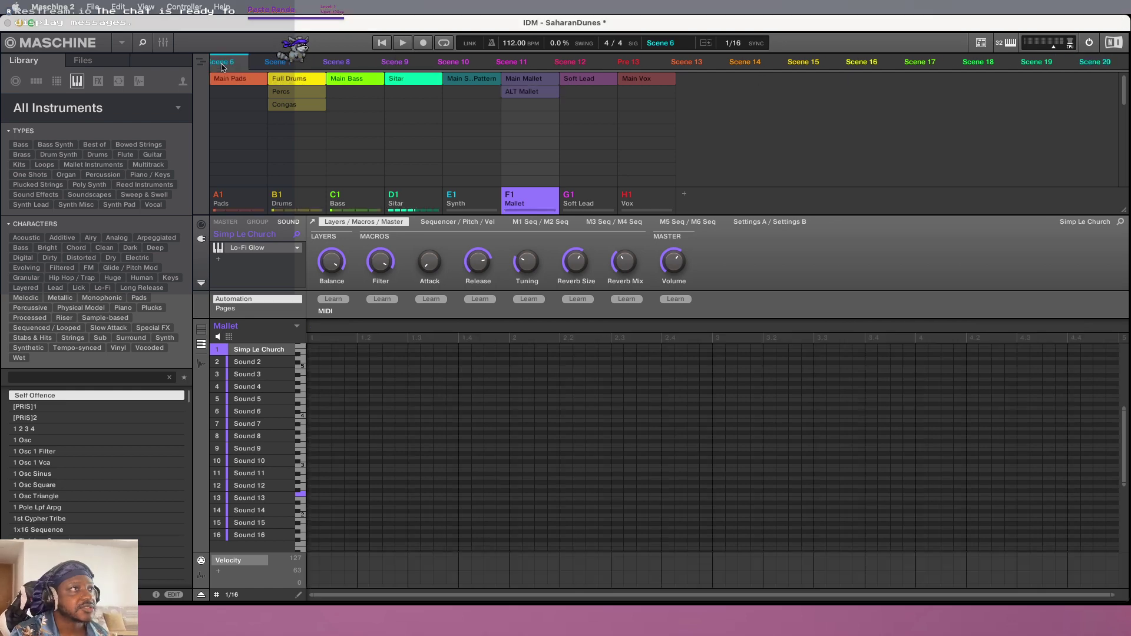
click(218, 66)
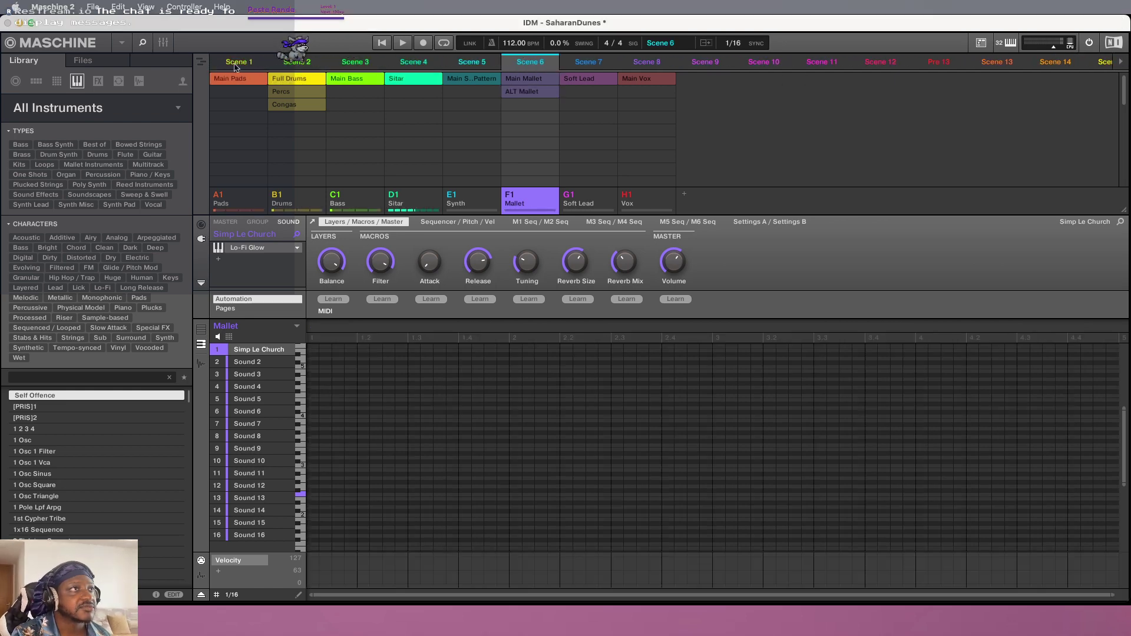
click(201, 61)
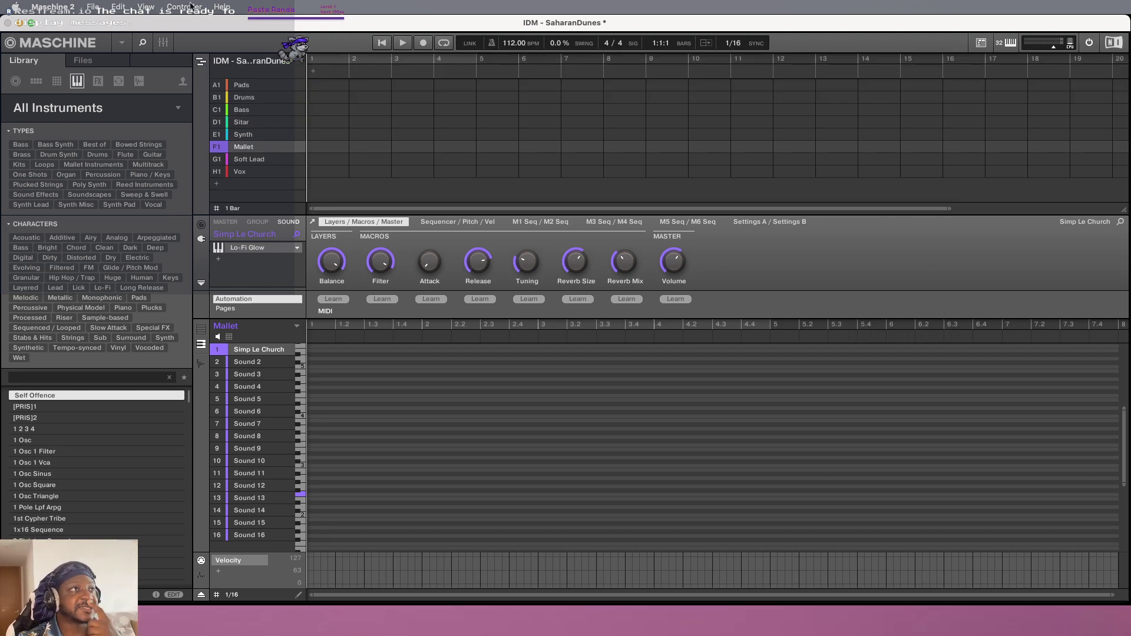
Save the project together with its samples to the existing project location
click(92, 6)
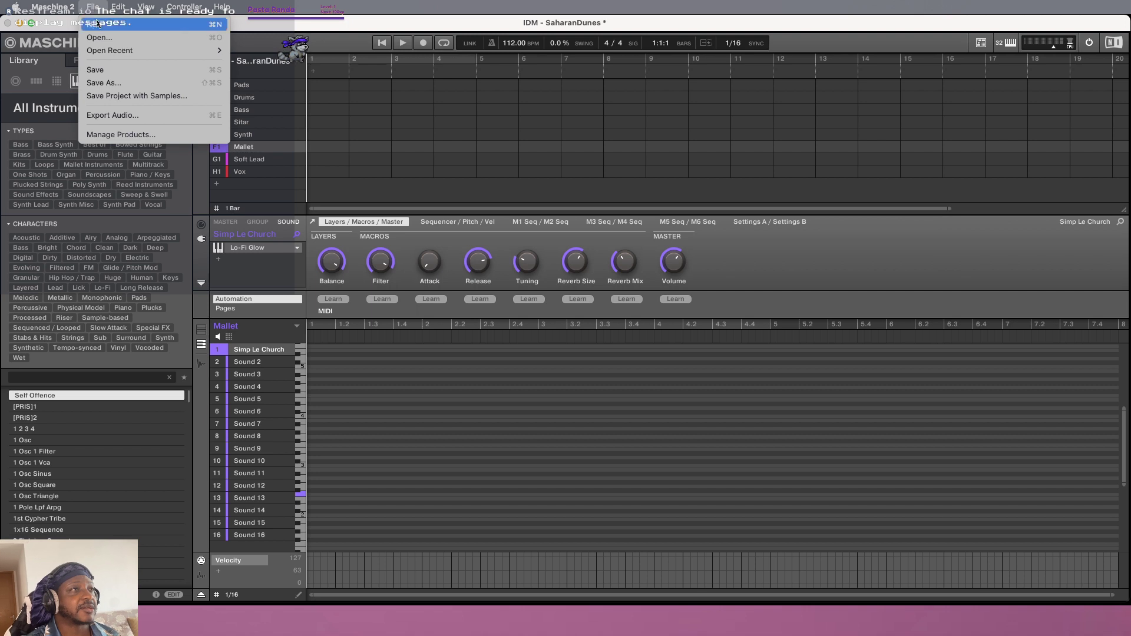
click(136, 96)
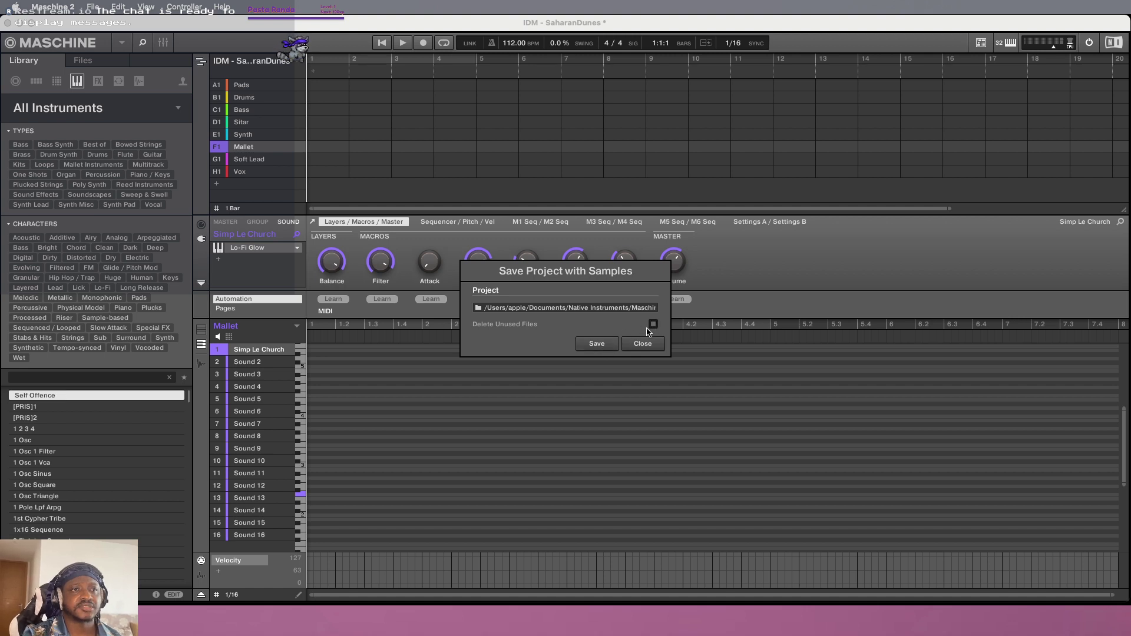
click(598, 345)
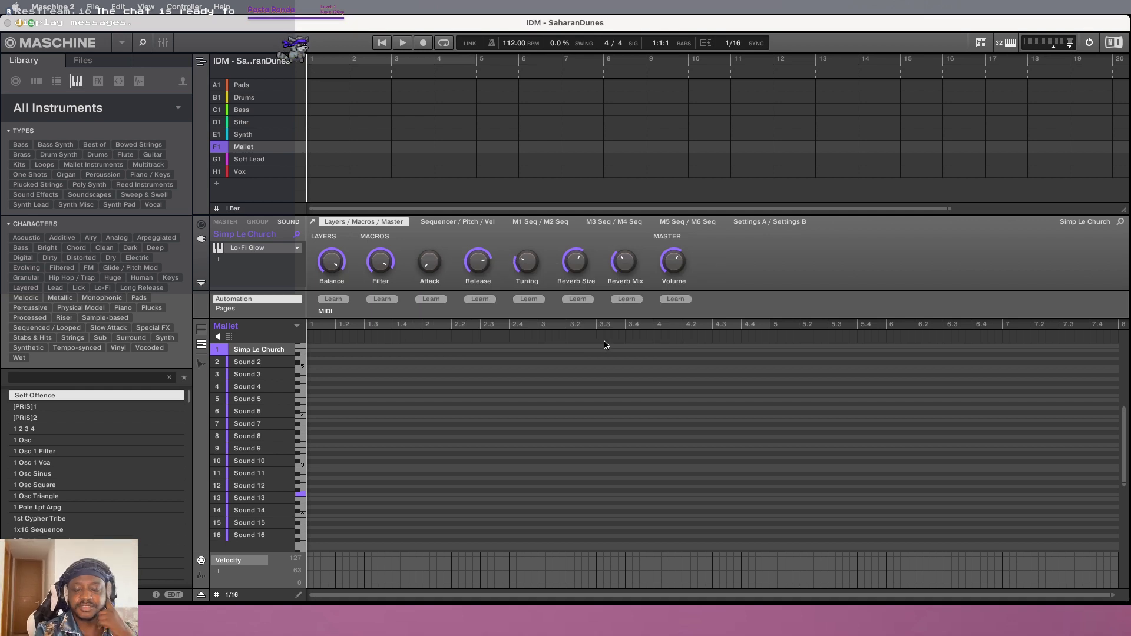
Insert Scene 1 as clips at the start of the song timeline and start playback
right_click(314, 74)
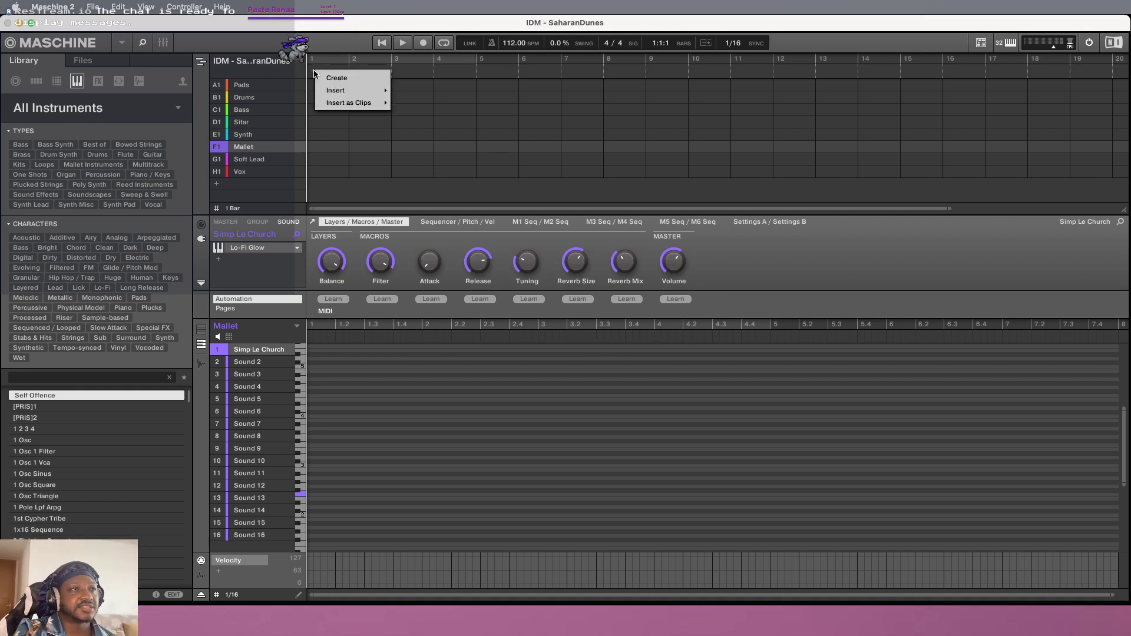
mouse_move(353, 103)
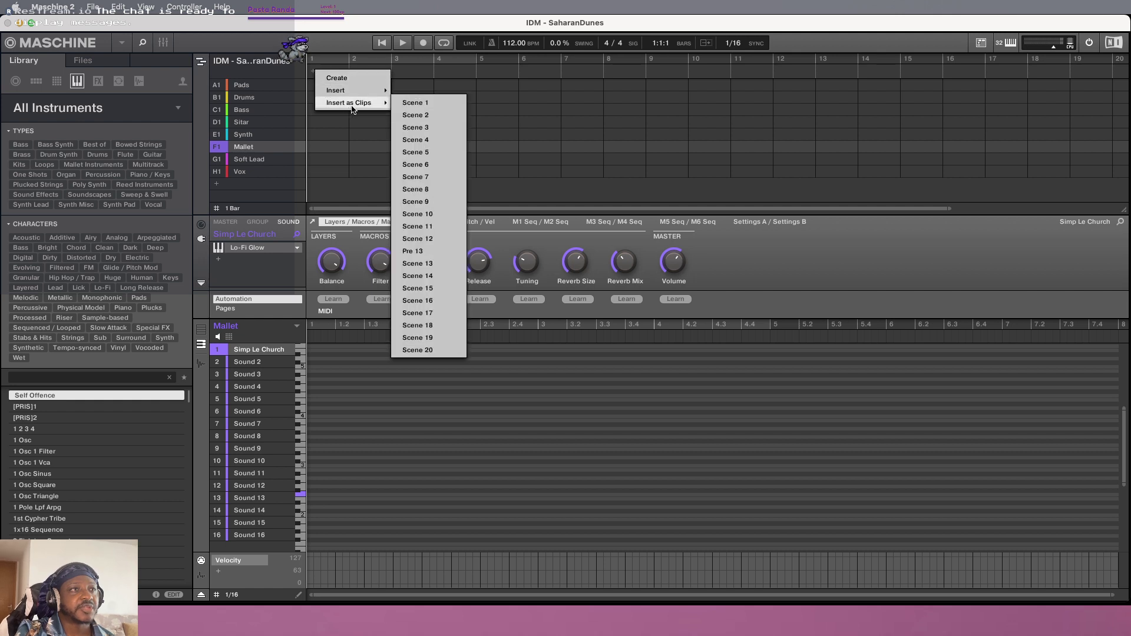
click(427, 101)
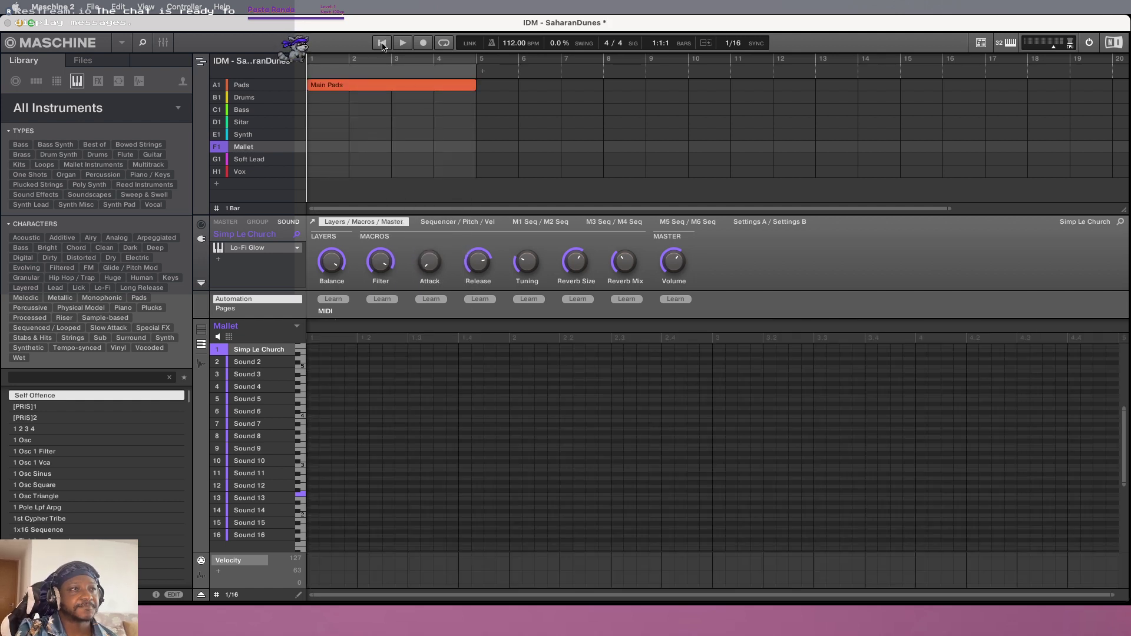
key(space)
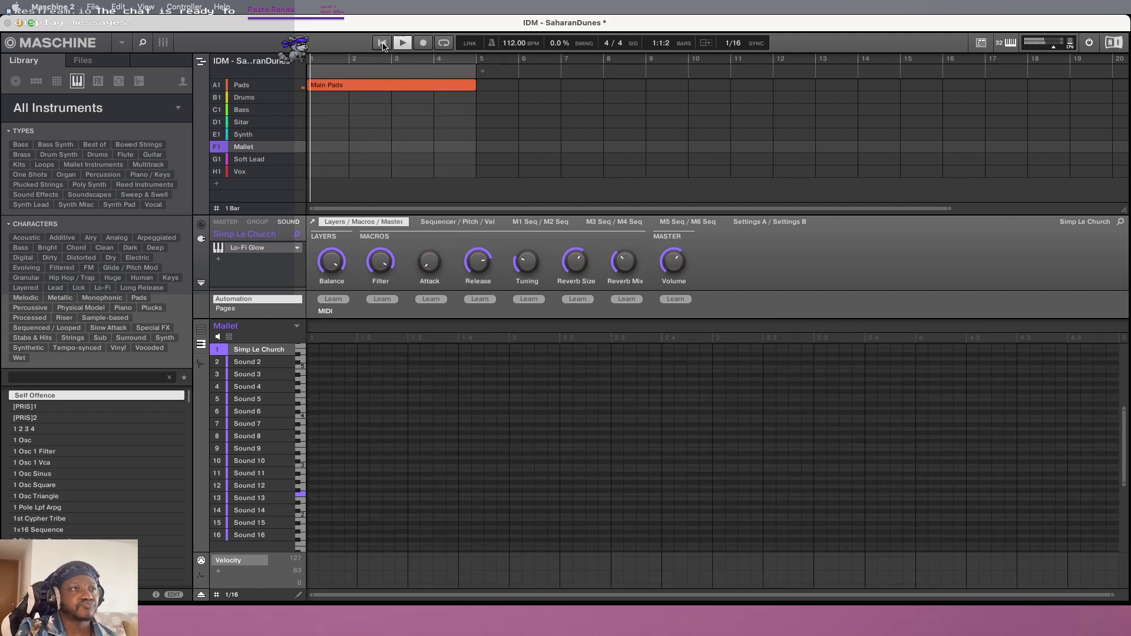
click(483, 75)
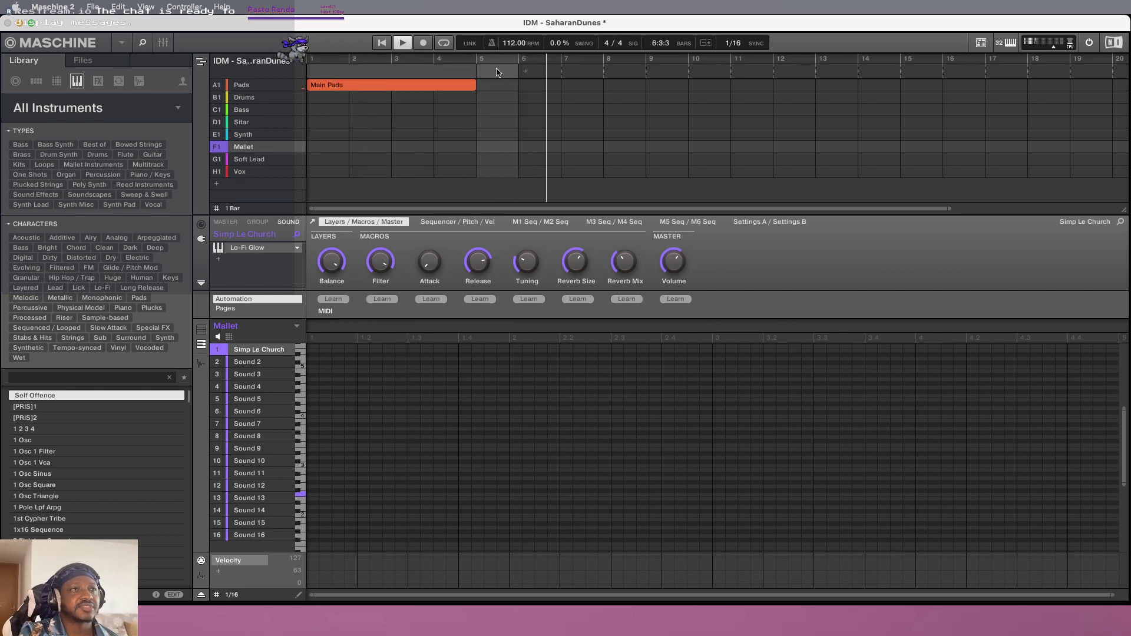
right_click(496, 72)
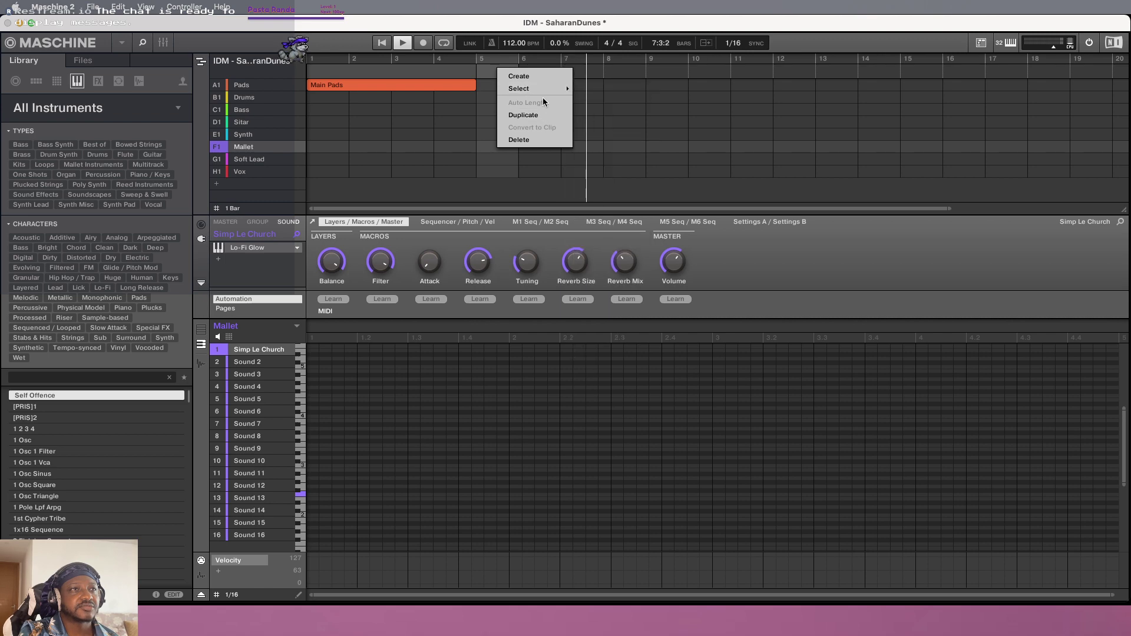
mouse_move(545, 88)
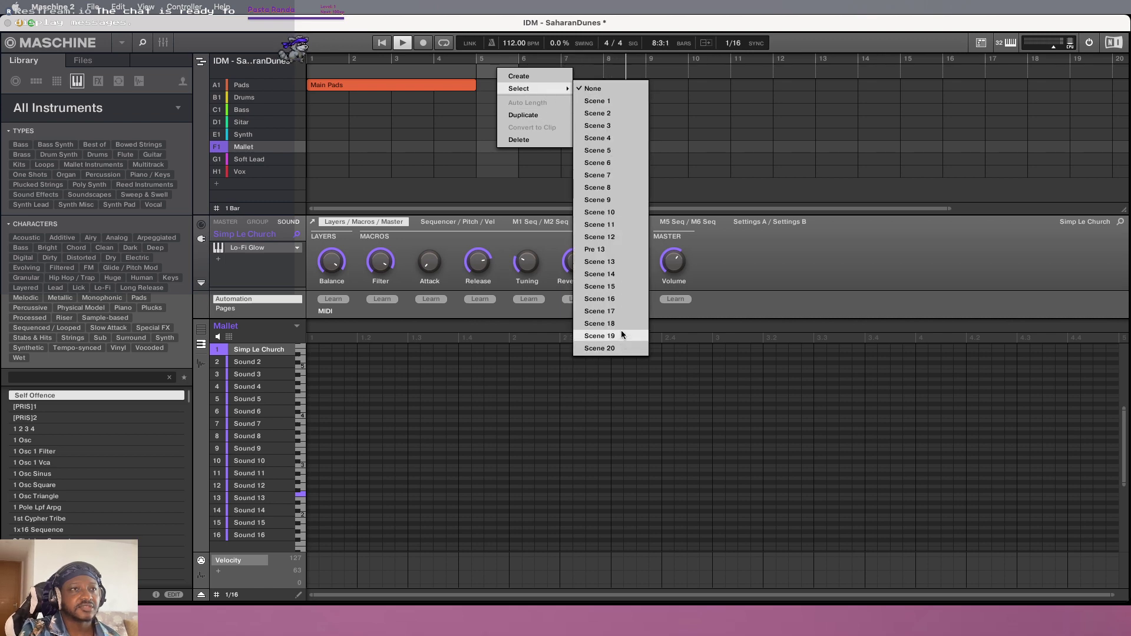
click(606, 114)
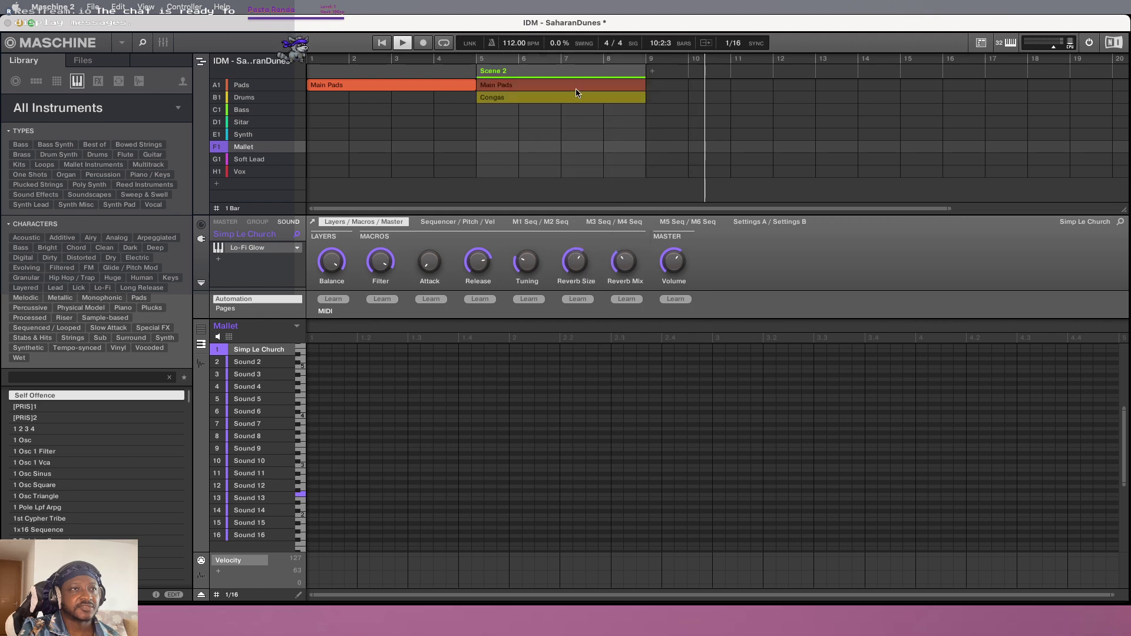
right_click(529, 71)
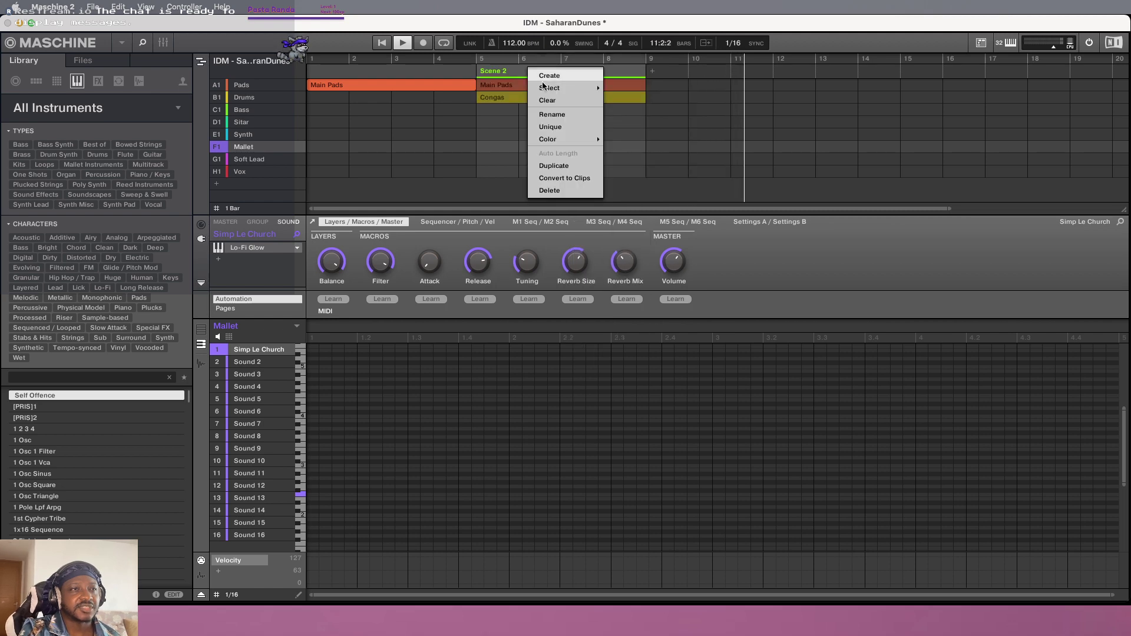
mouse_move(581, 85)
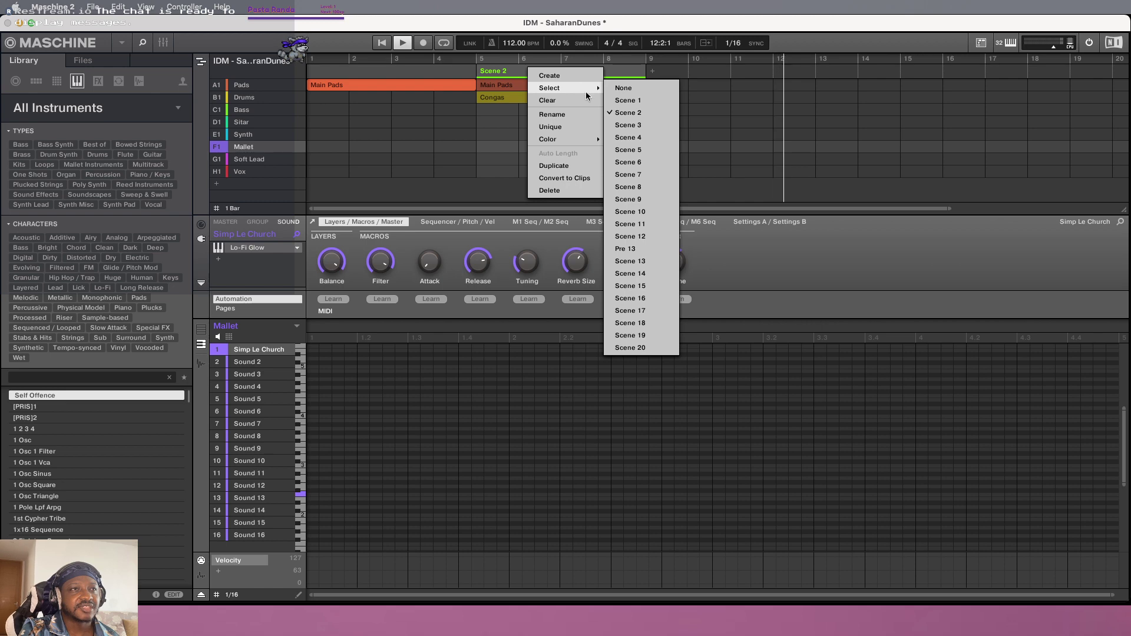
click(549, 191)
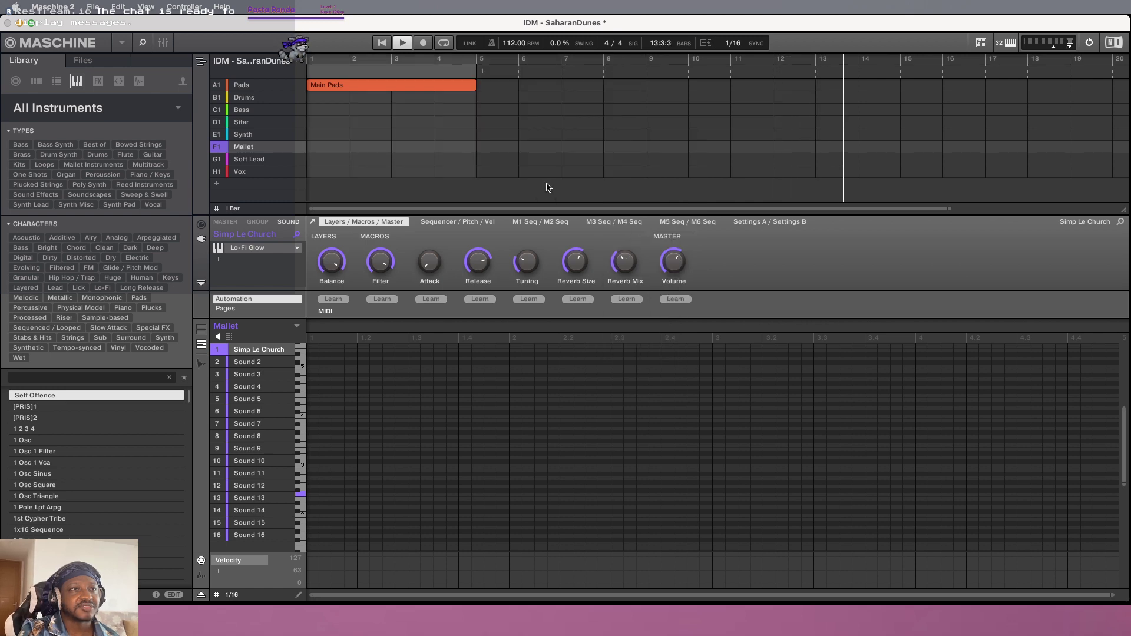
Try Scene 2 as clips at bar 5 by playing from the song start, and delete that section
right_click(482, 75)
mouse_move(510, 104)
click(579, 116)
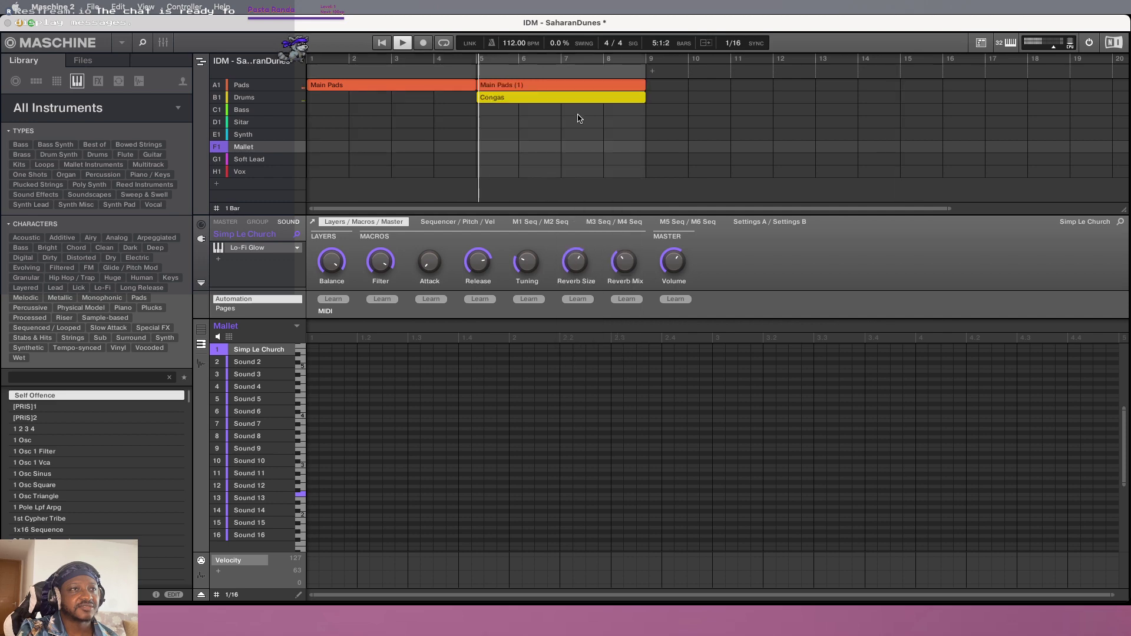
click(380, 43)
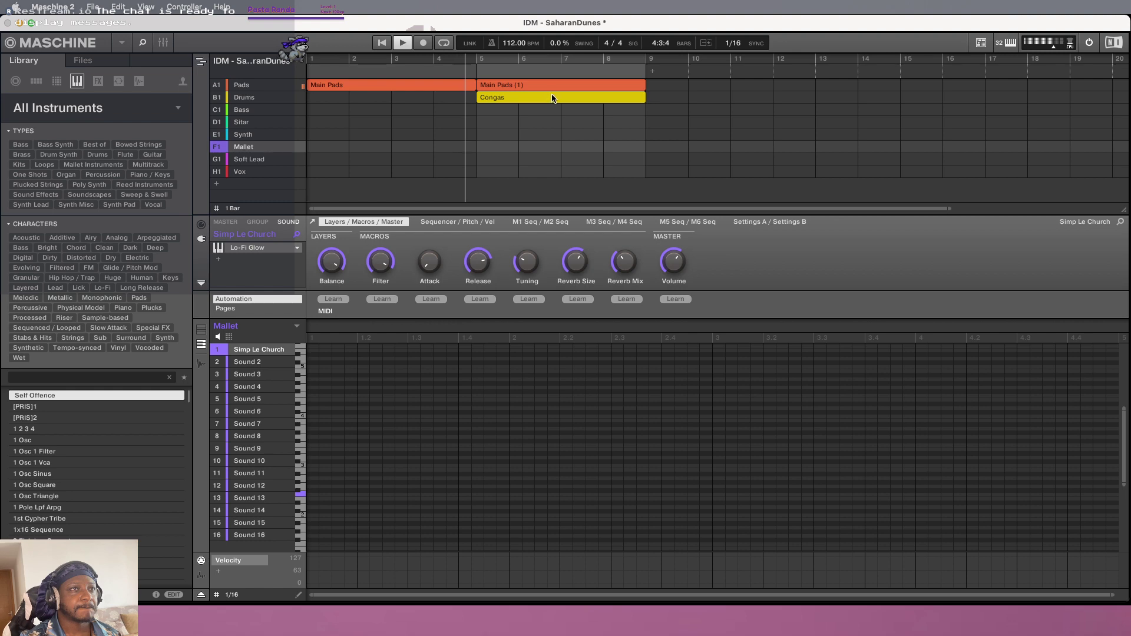
right_click(508, 77)
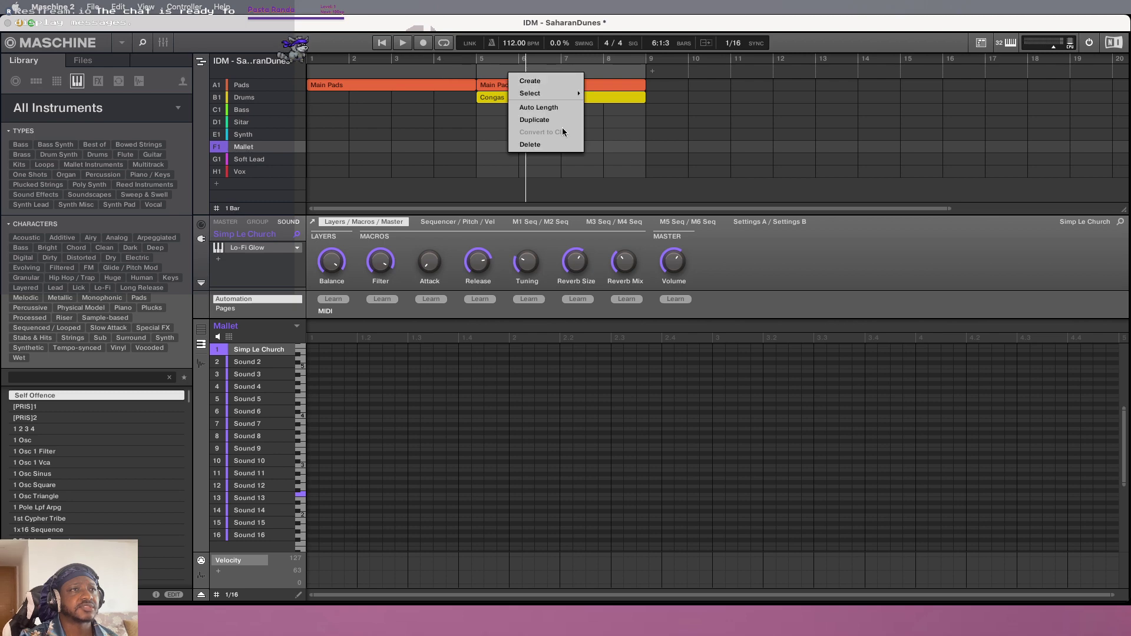
click(552, 145)
Insert Scene 1 as clips at bar 5 and play the song from the start
right_click(483, 73)
mouse_move(518, 104)
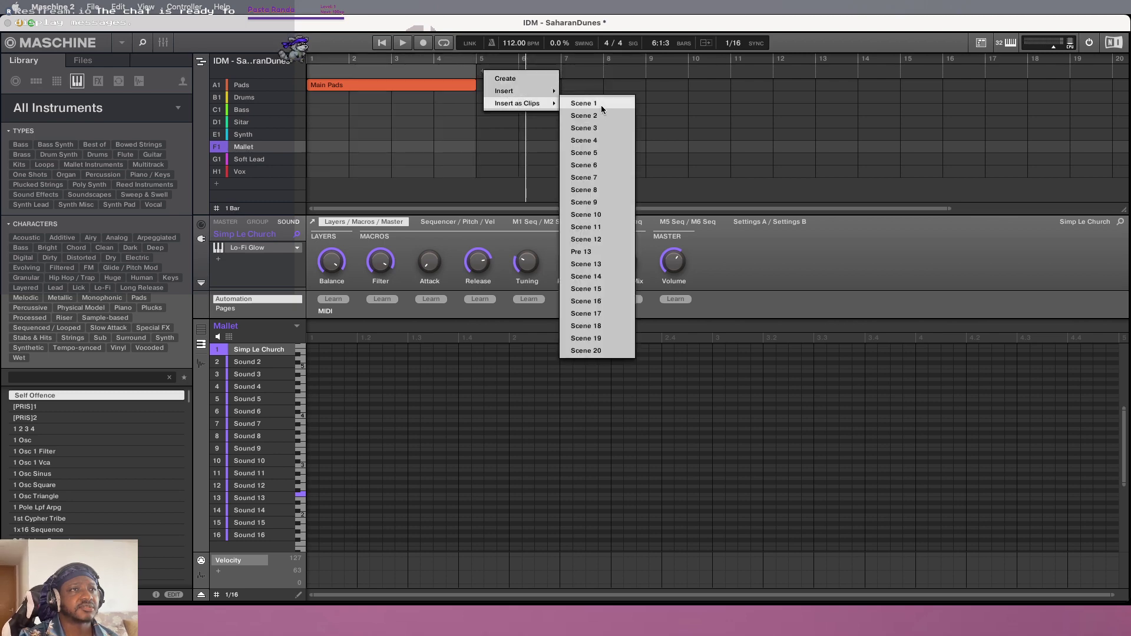
click(601, 104)
click(396, 43)
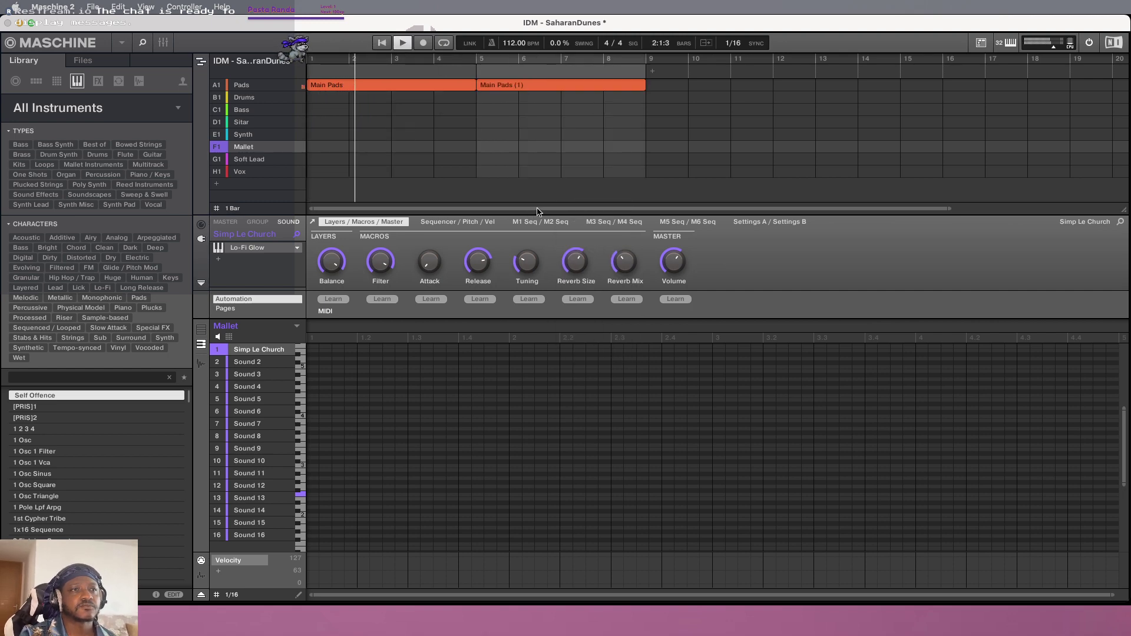
Insert Scene 2 as clips at bar 9 and restart the song from the beginning
drag(537, 210, 554, 198)
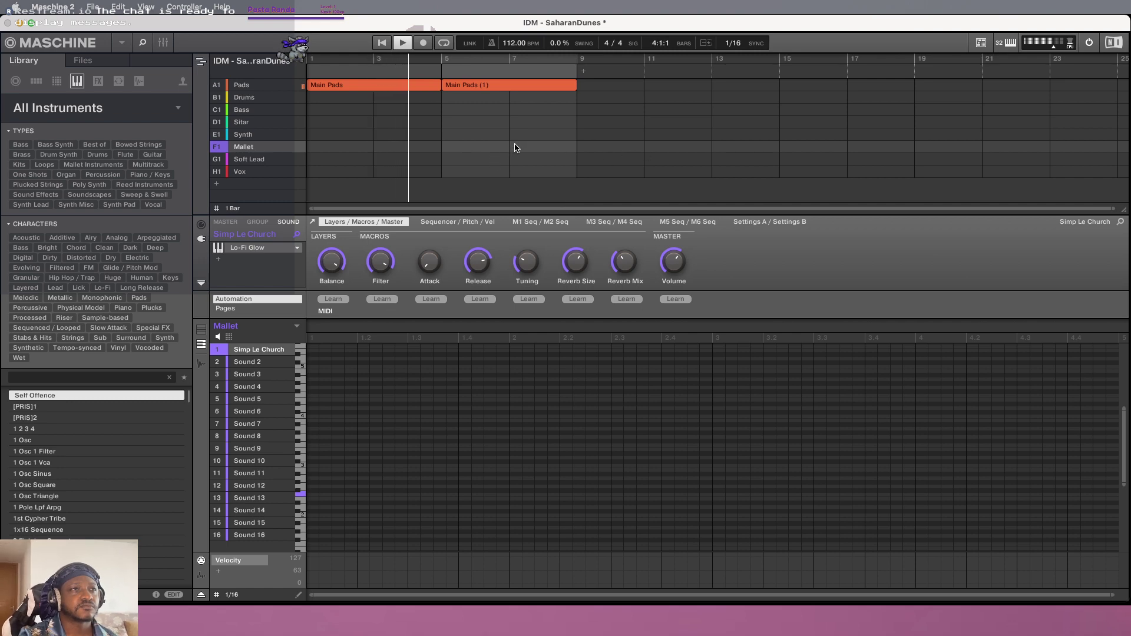
click(585, 75)
mouse_move(648, 103)
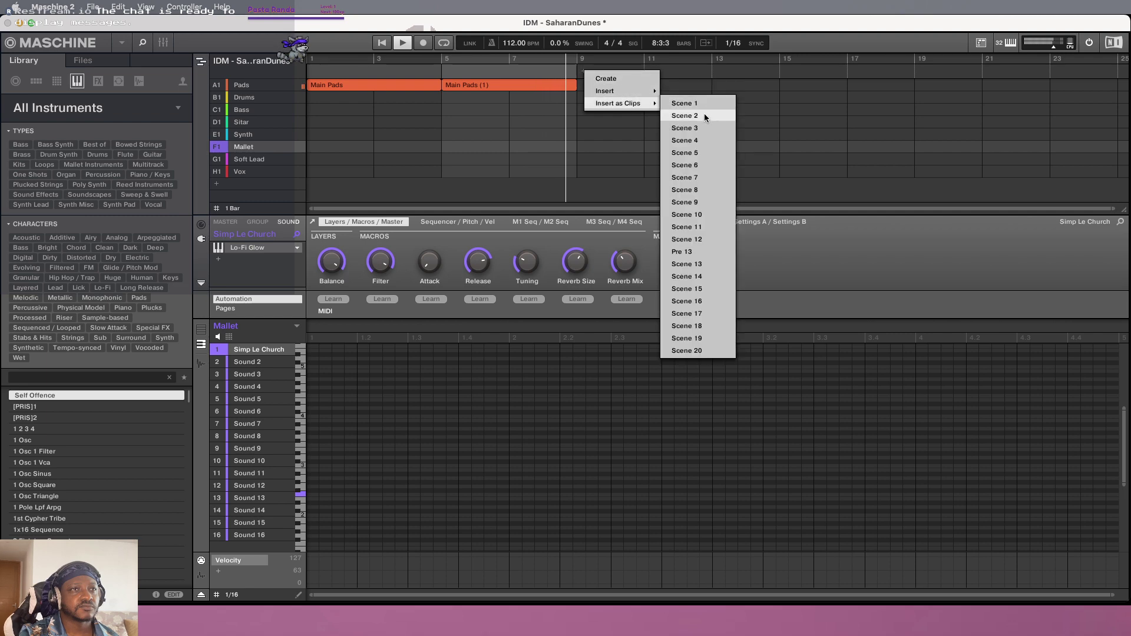
click(704, 115)
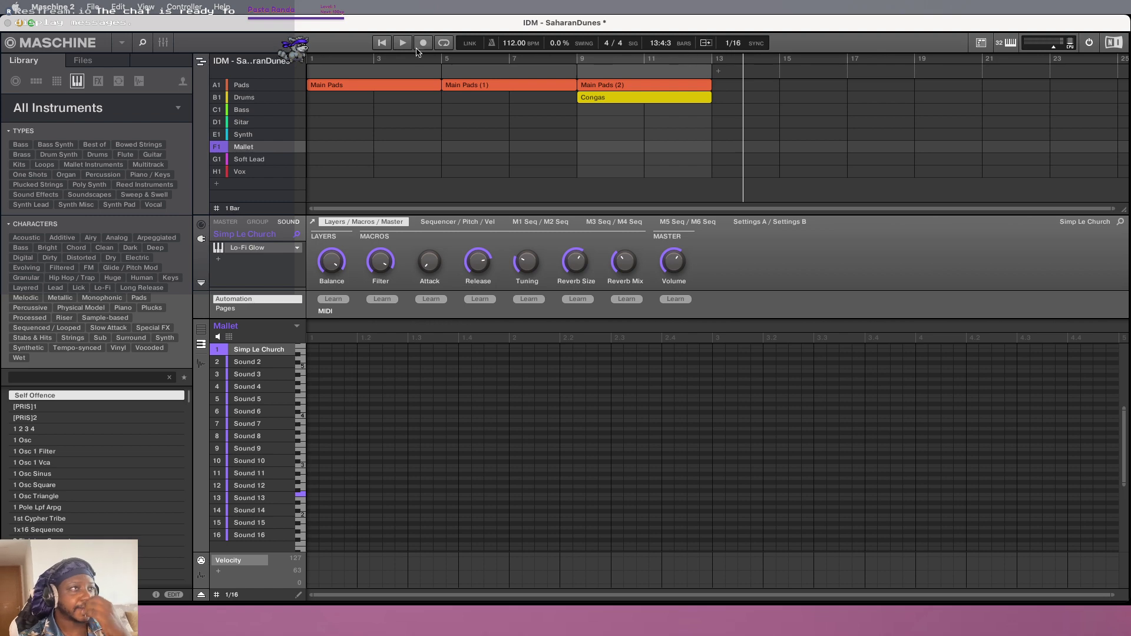
click(383, 43)
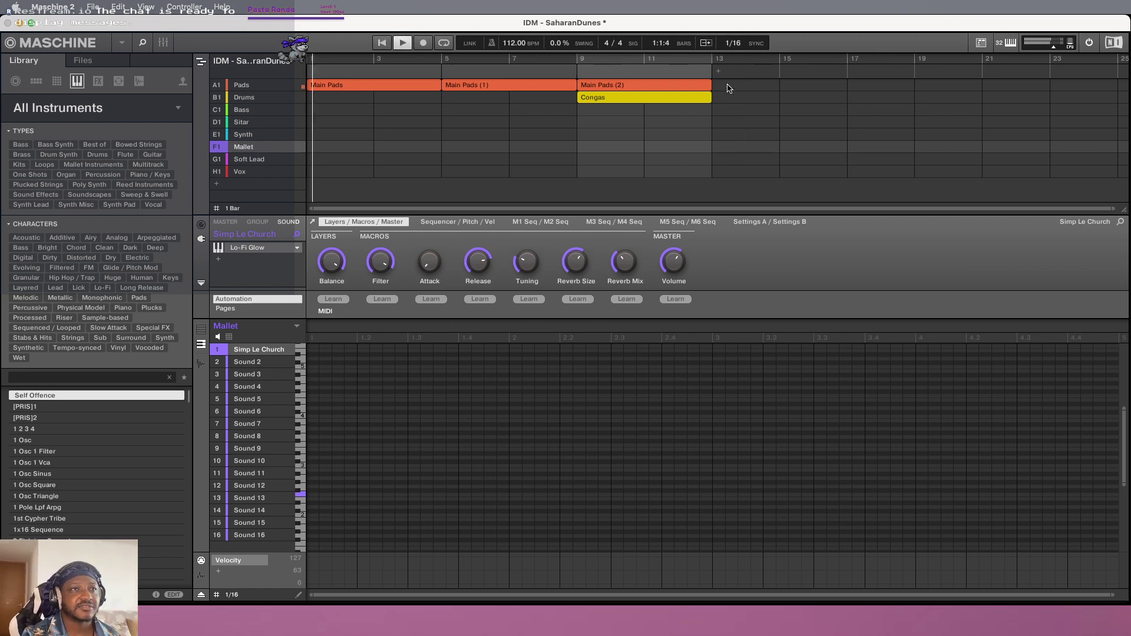
Insert Scene 3 as clips at bar 13 of the song timeline
right_click(719, 74)
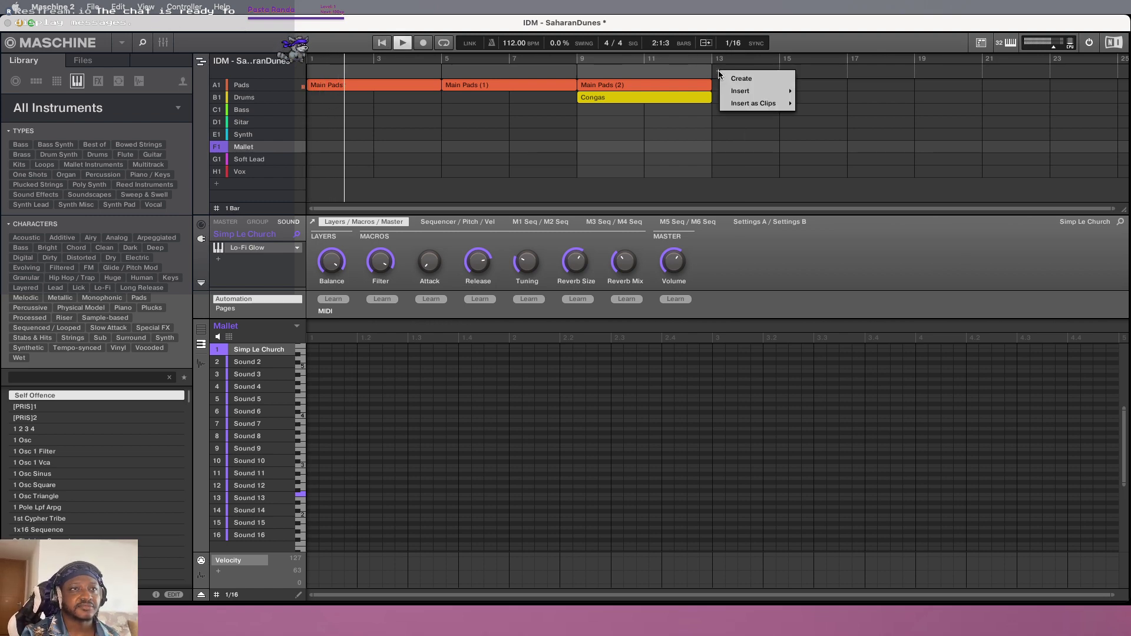
mouse_move(757, 104)
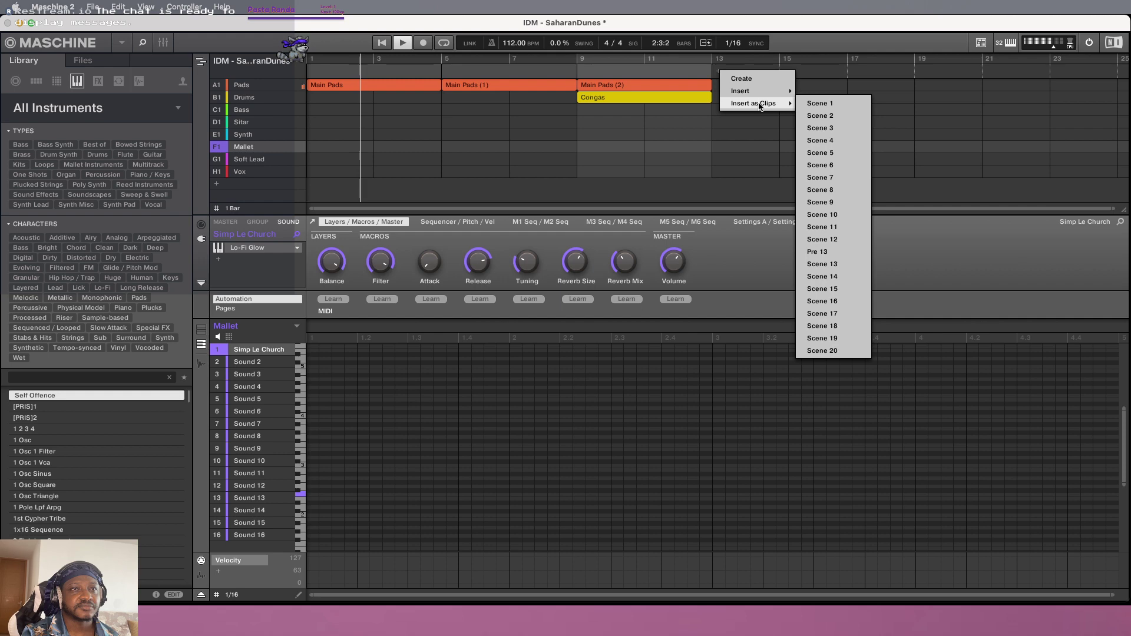
click(821, 127)
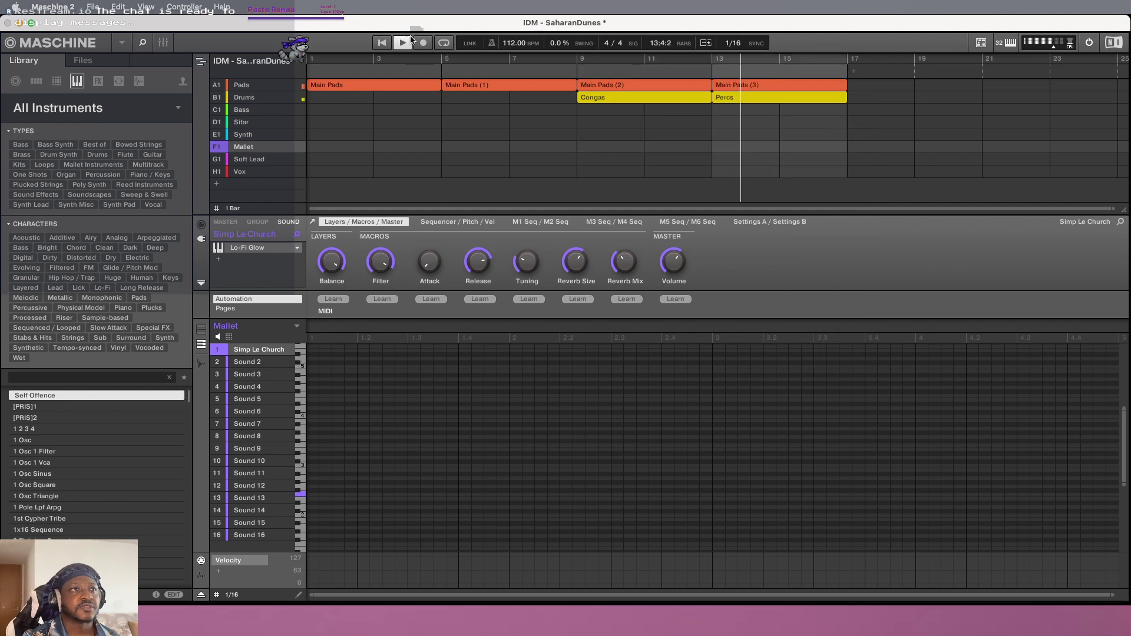
Look through the preferences, including the MIDI, default, plug-in and color settings, and close them without changes
click(62, 7)
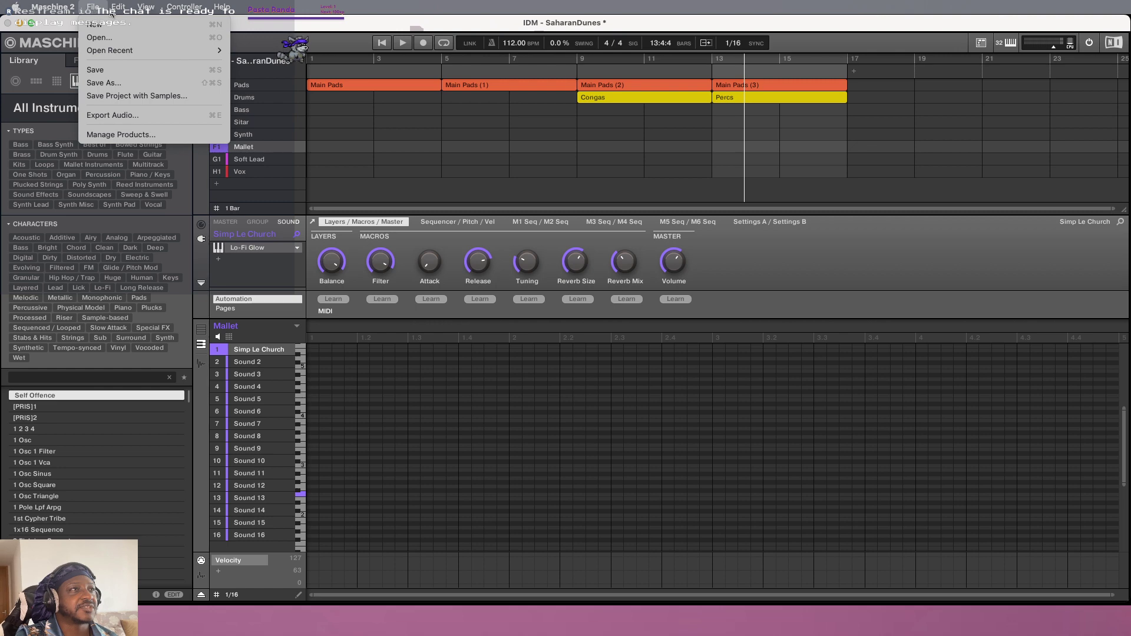
mouse_move(141, 11)
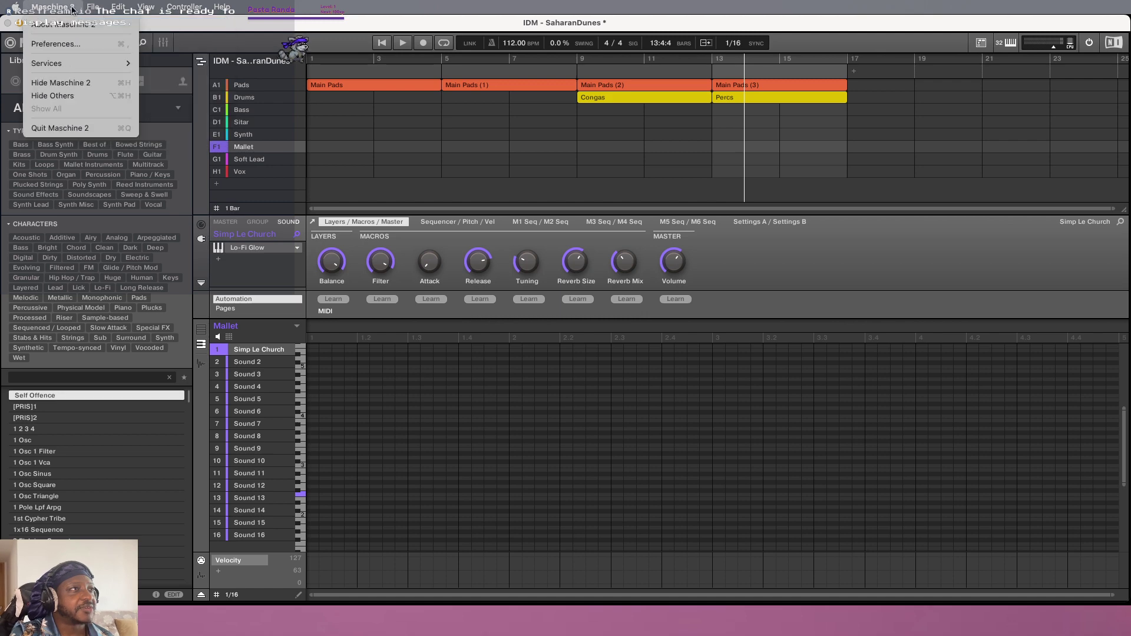
click(73, 43)
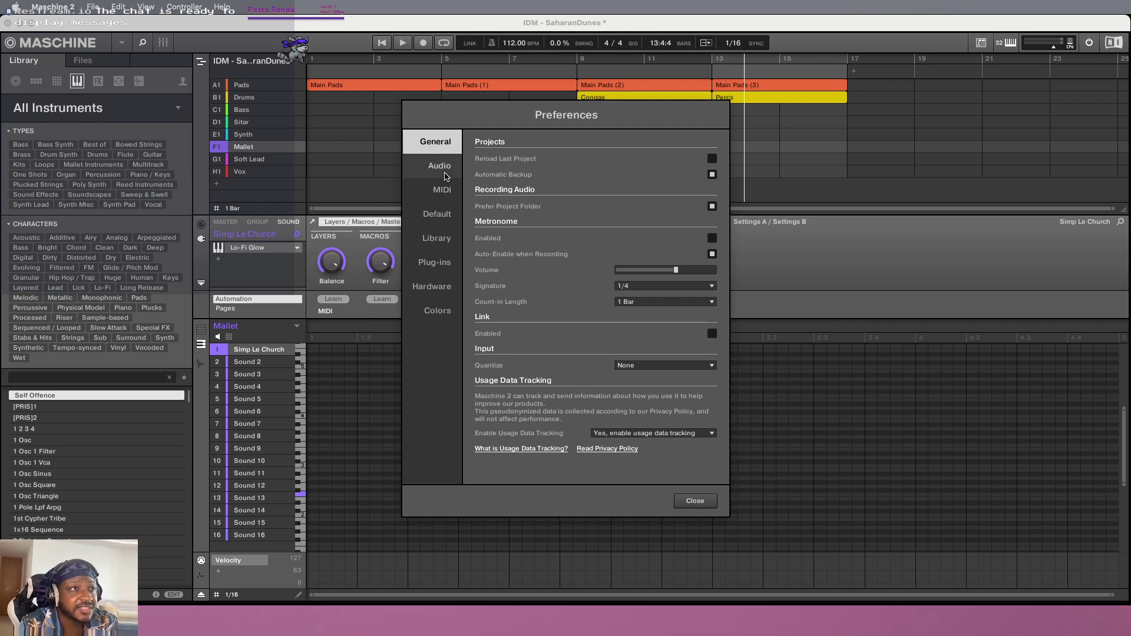
click(446, 172)
click(443, 190)
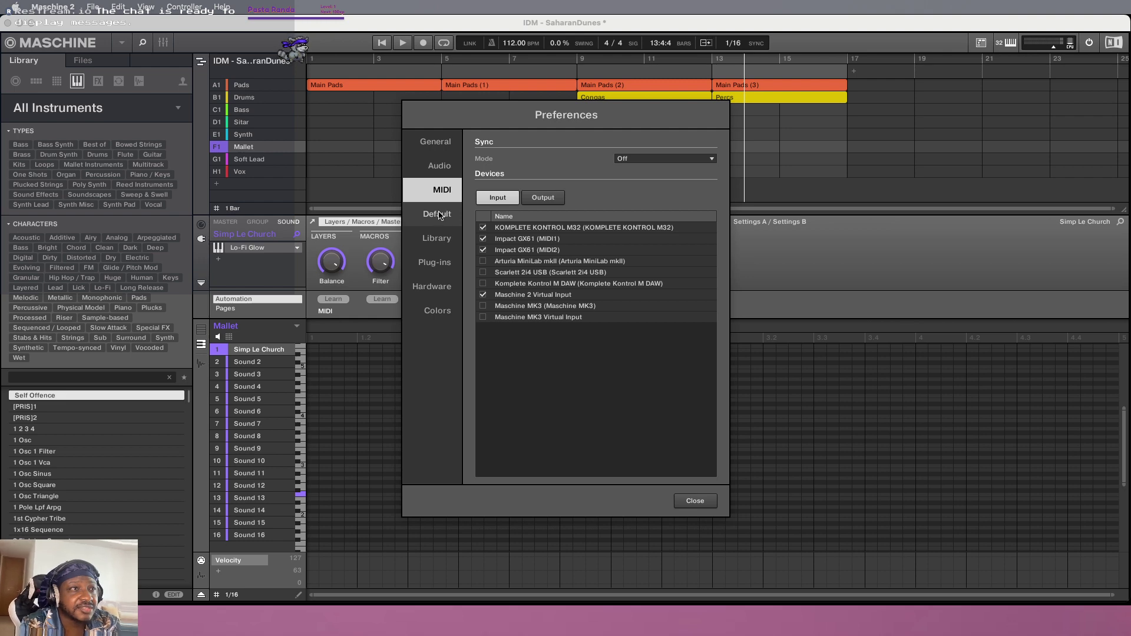
click(440, 215)
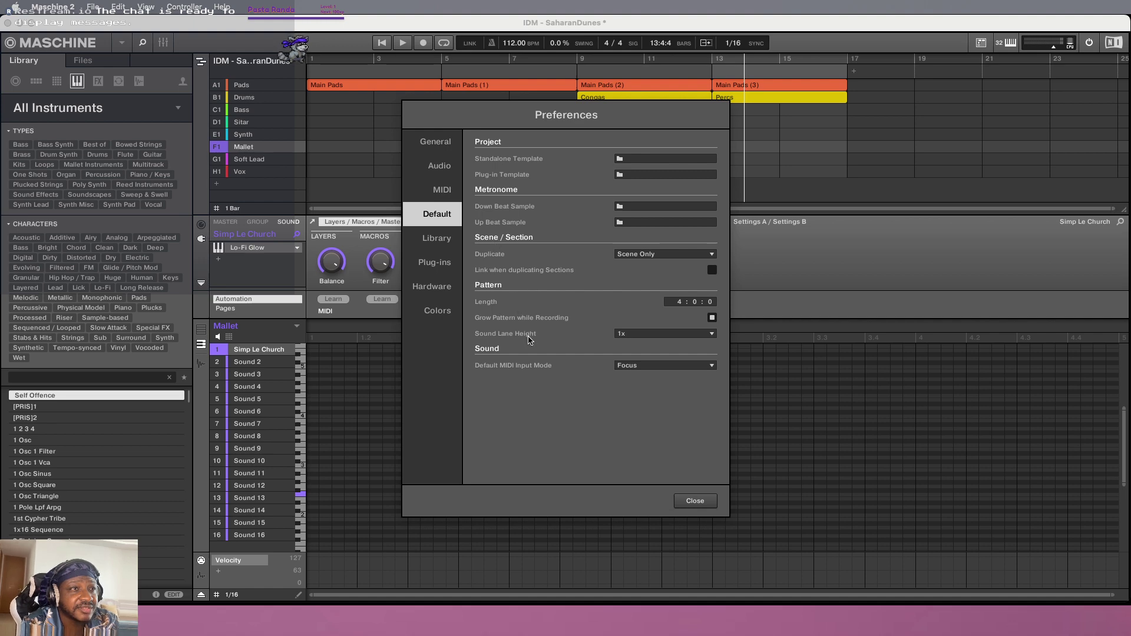
click(435, 238)
click(435, 263)
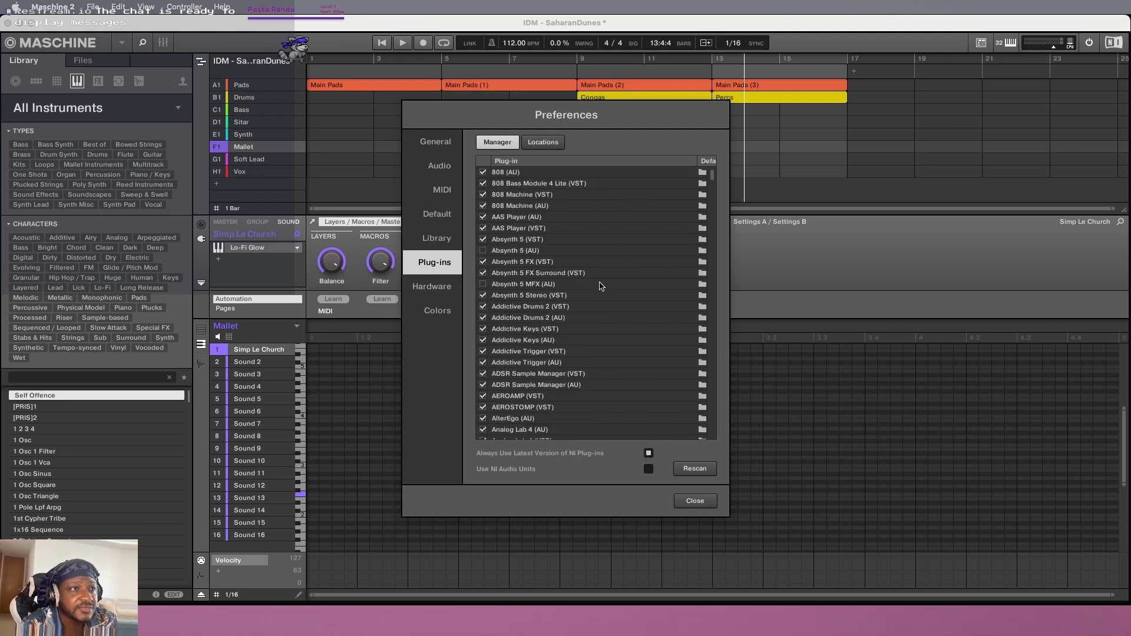
scroll(611, 273, down, 10)
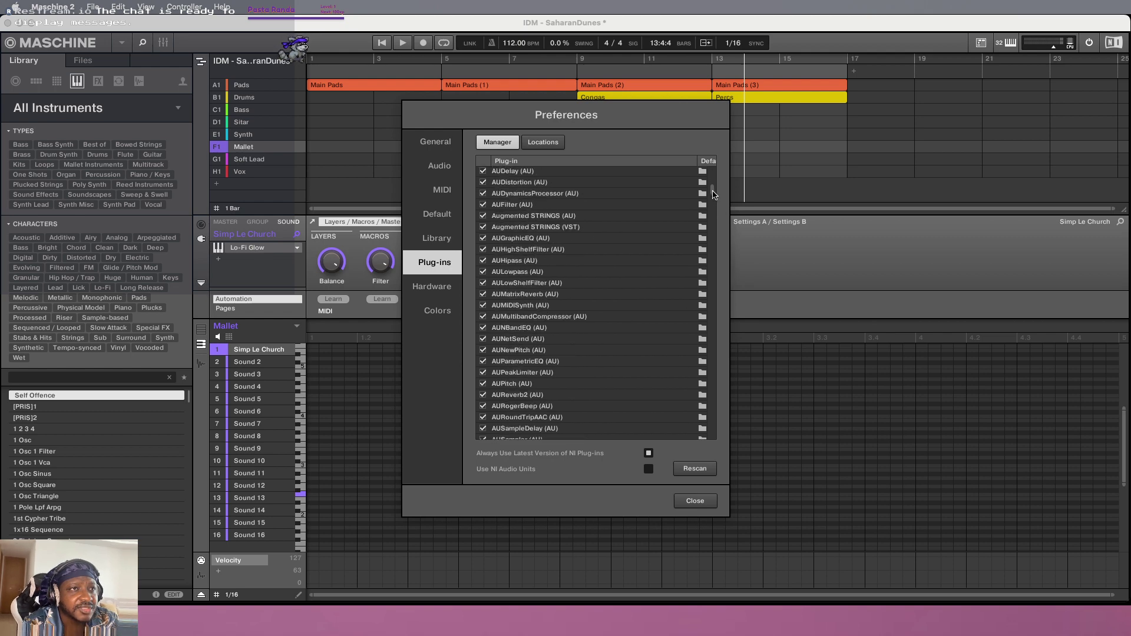
drag(713, 194, 721, 161)
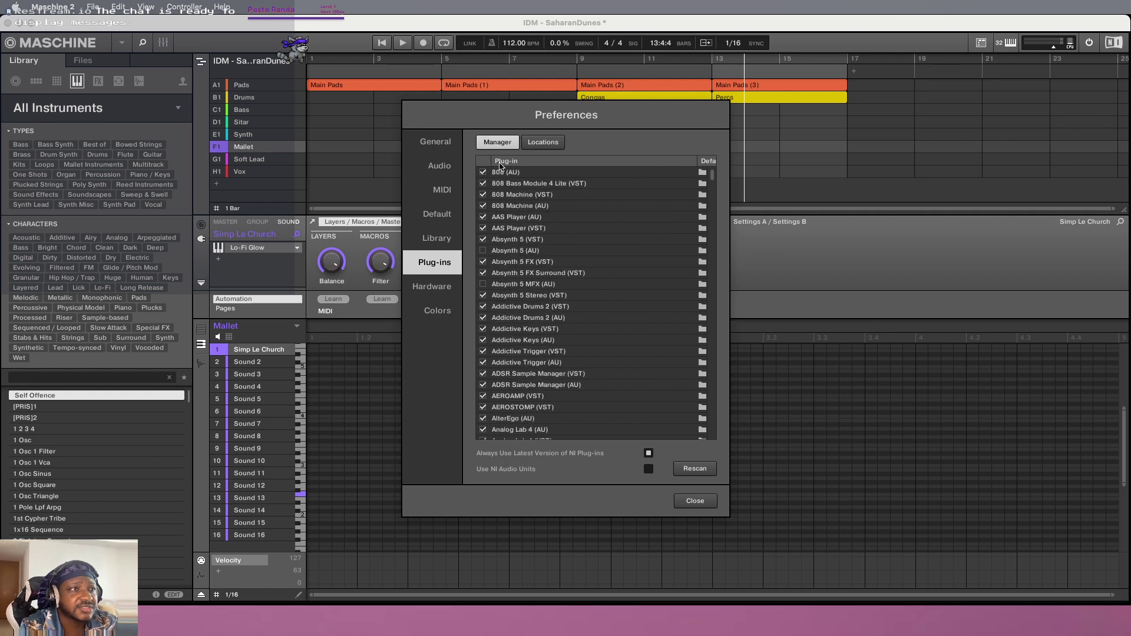
click(444, 282)
click(446, 310)
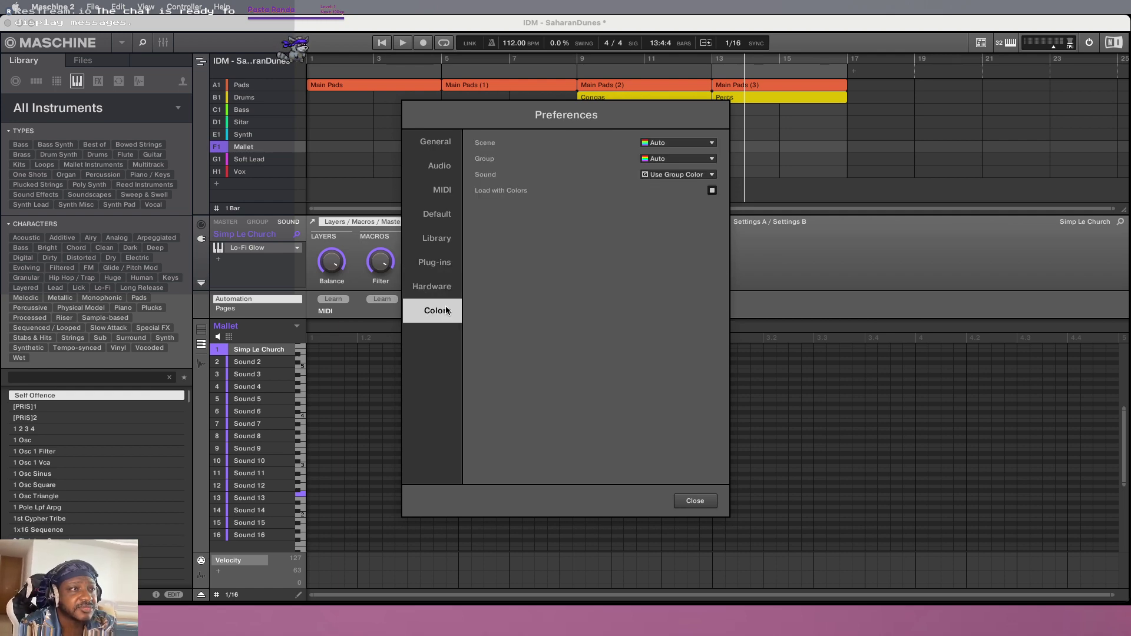
click(695, 501)
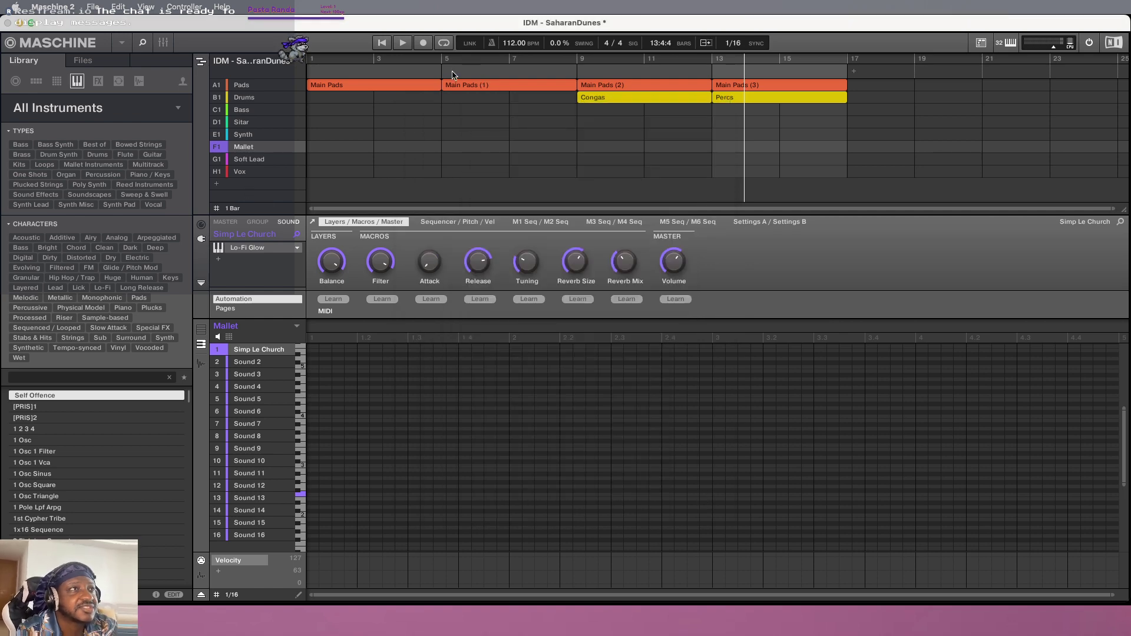
Turn on loop playback and move the playhead to the end of the last section at bar 17
click(445, 43)
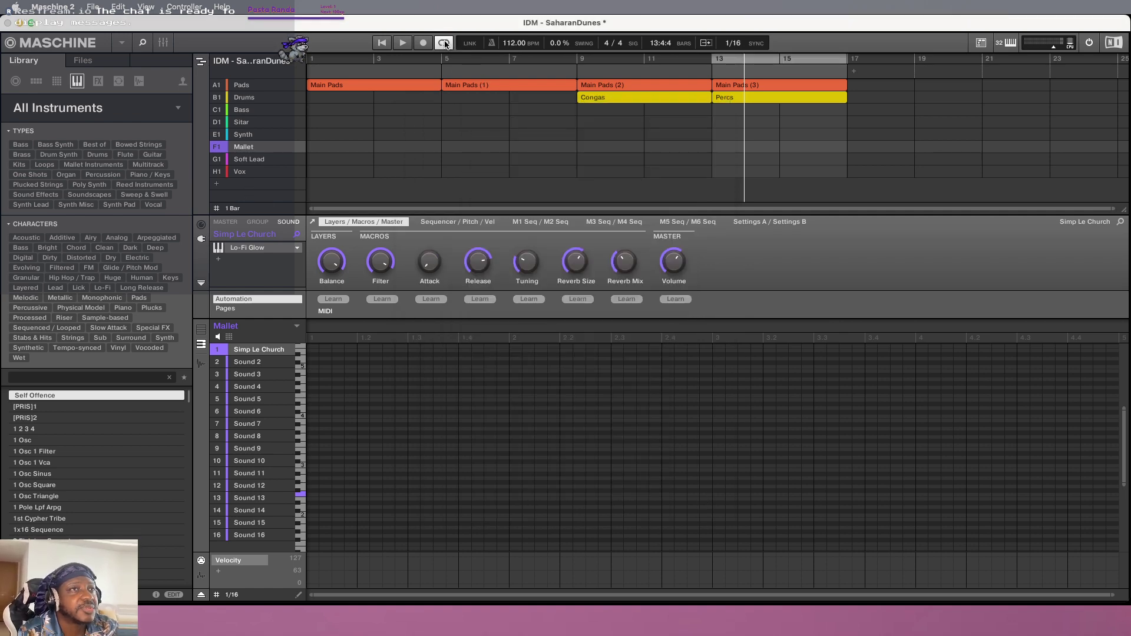
click(444, 43)
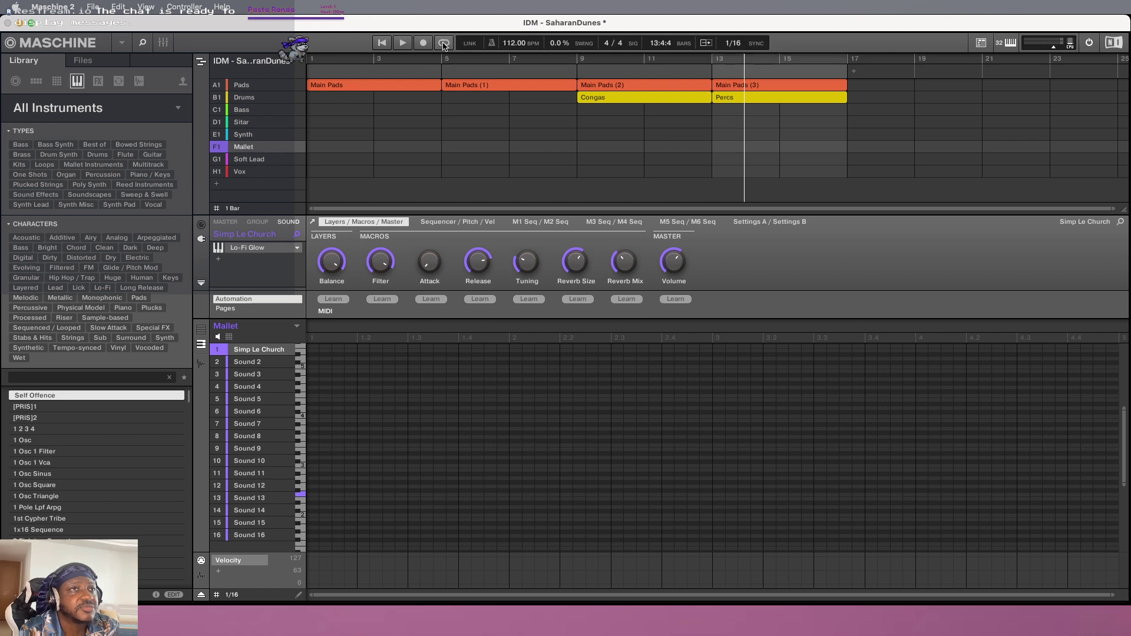
click(445, 43)
click(445, 43)
click(445, 43)
click(444, 44)
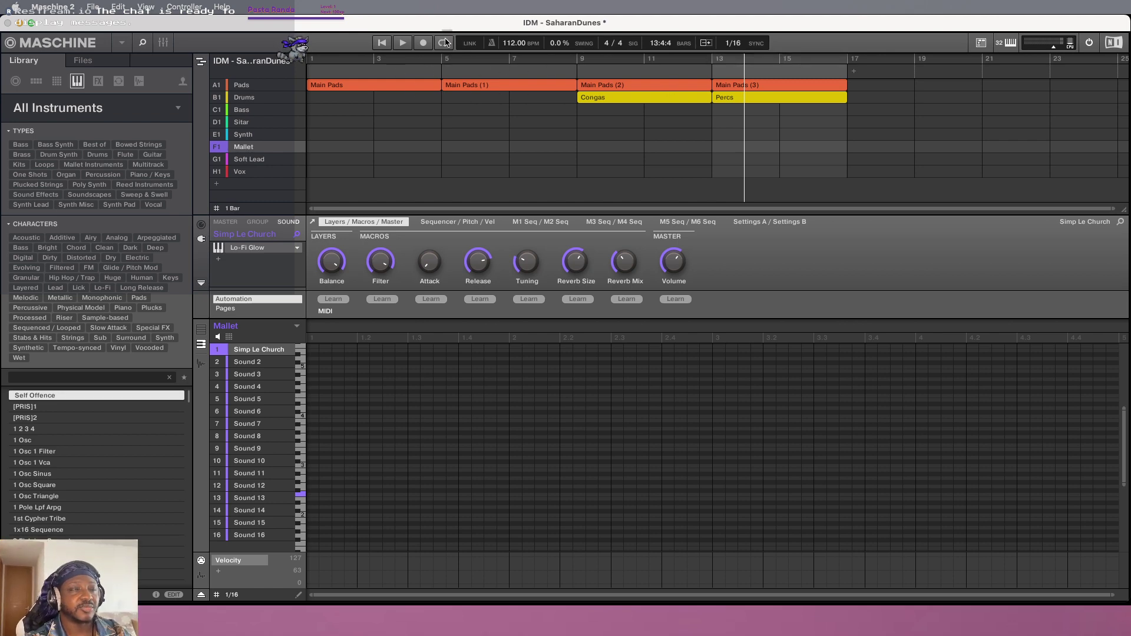
click(445, 43)
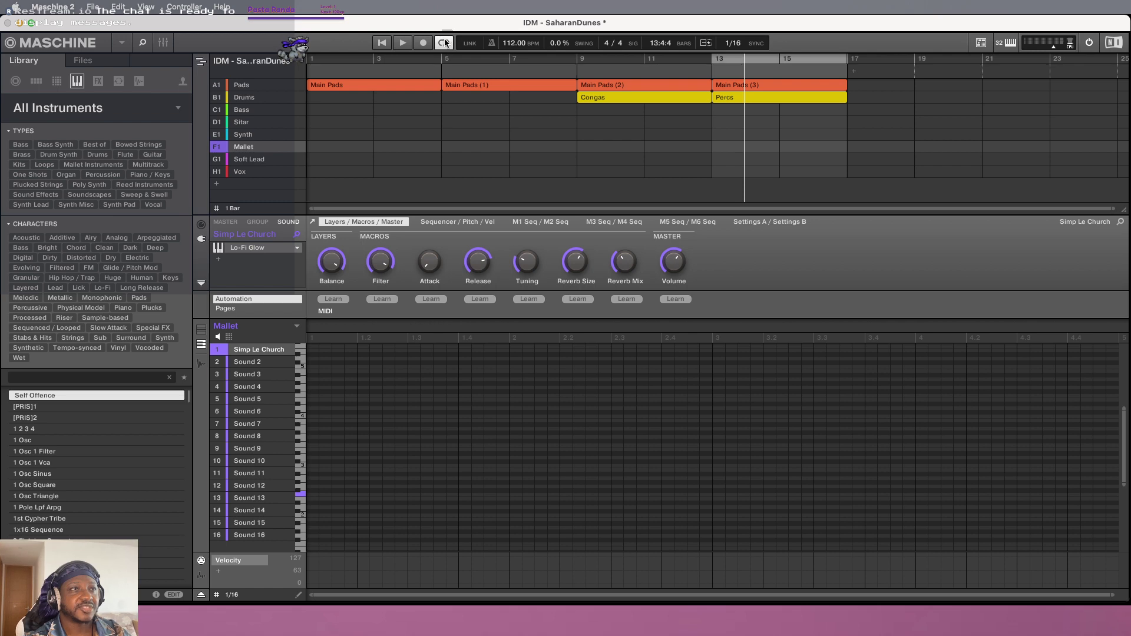
click(316, 60)
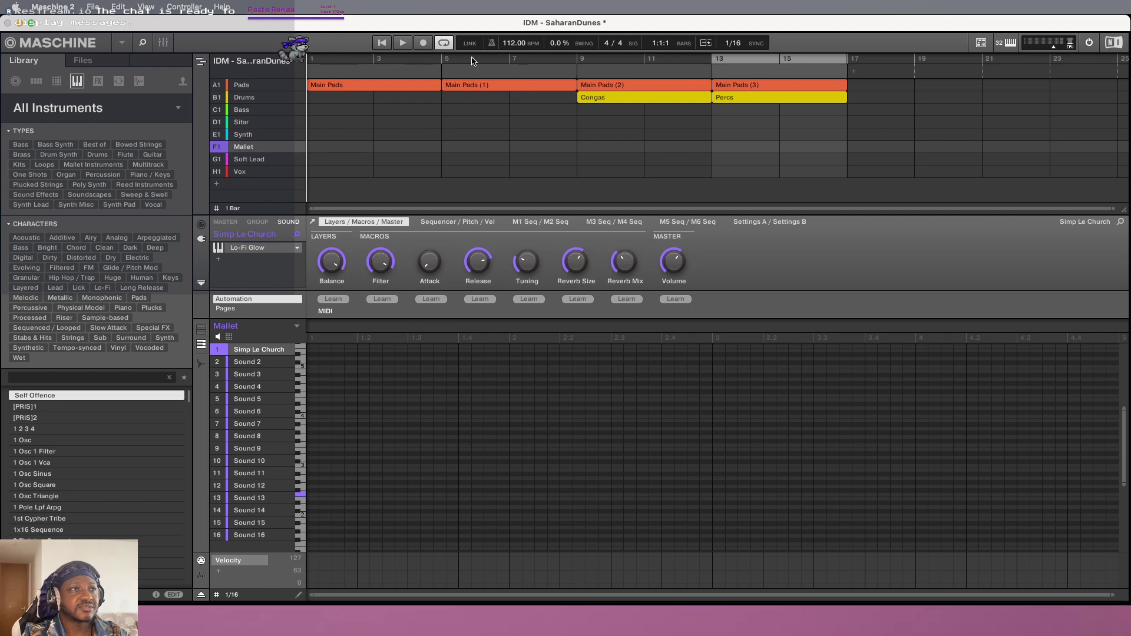
click(837, 60)
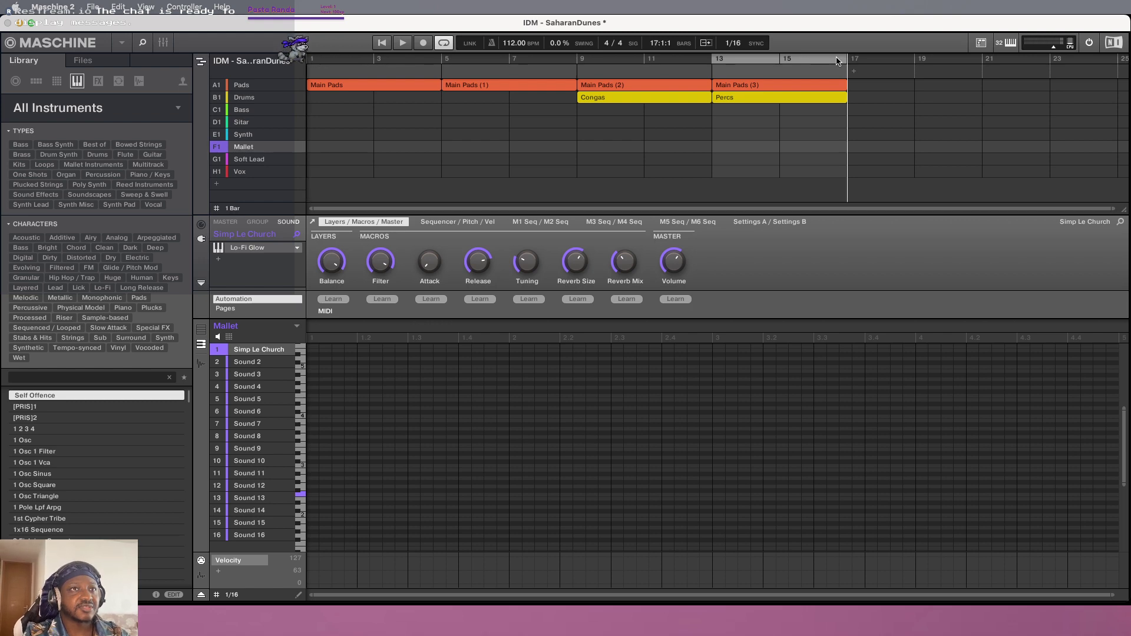
Restart the song from the beginning and insert Scene 4 as clips at bar 17 of the song timeline
drag(836, 61, 756, 60)
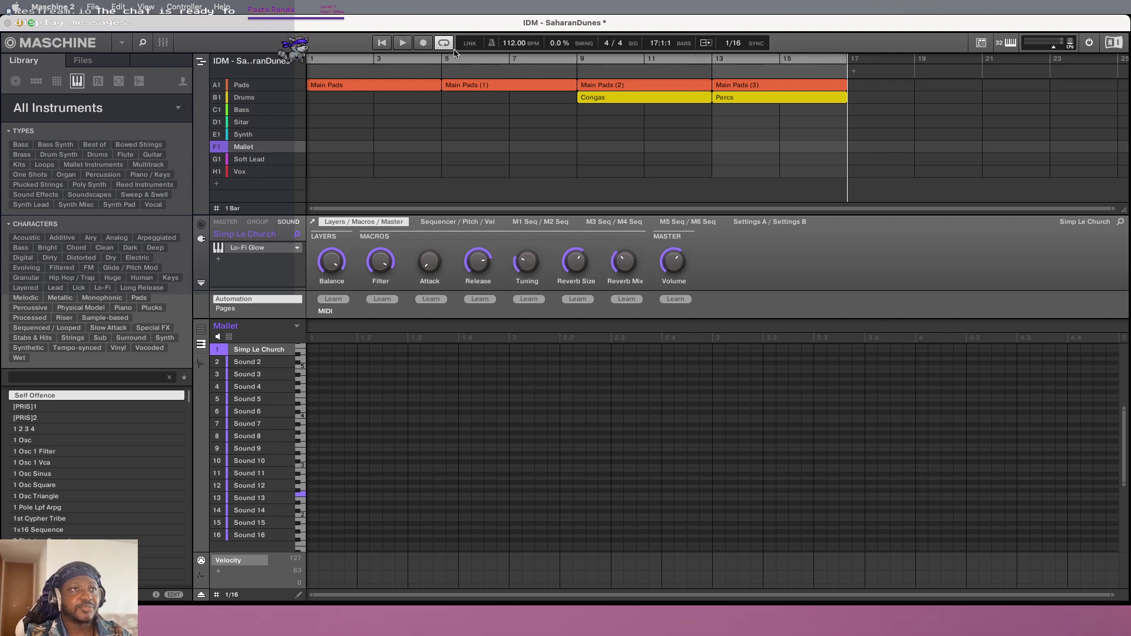
click(383, 43)
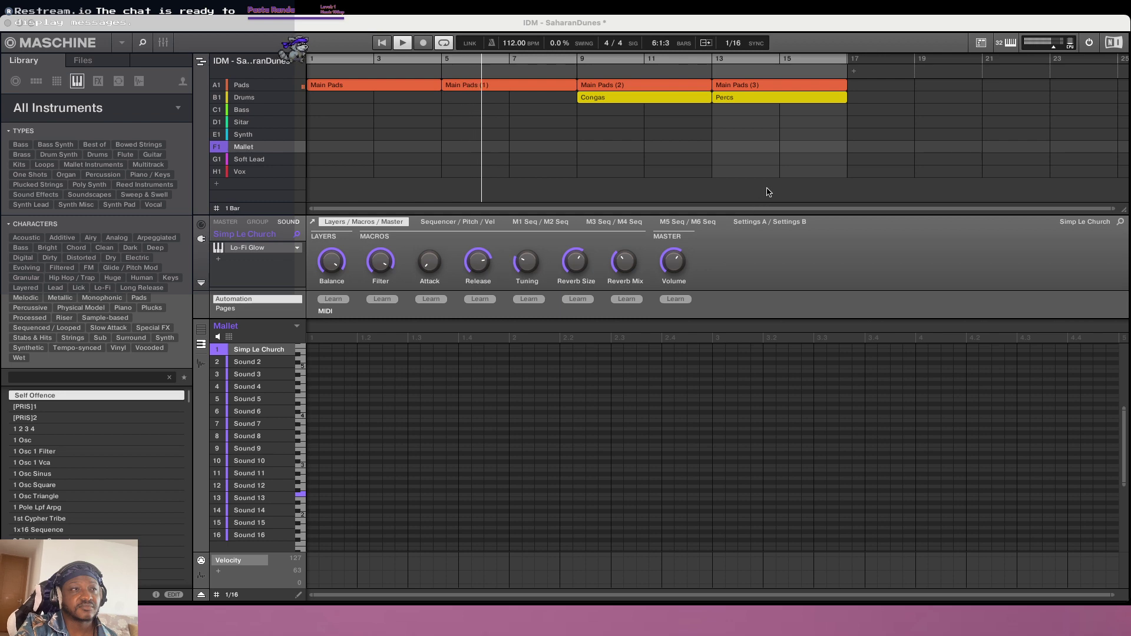
right_click(855, 75)
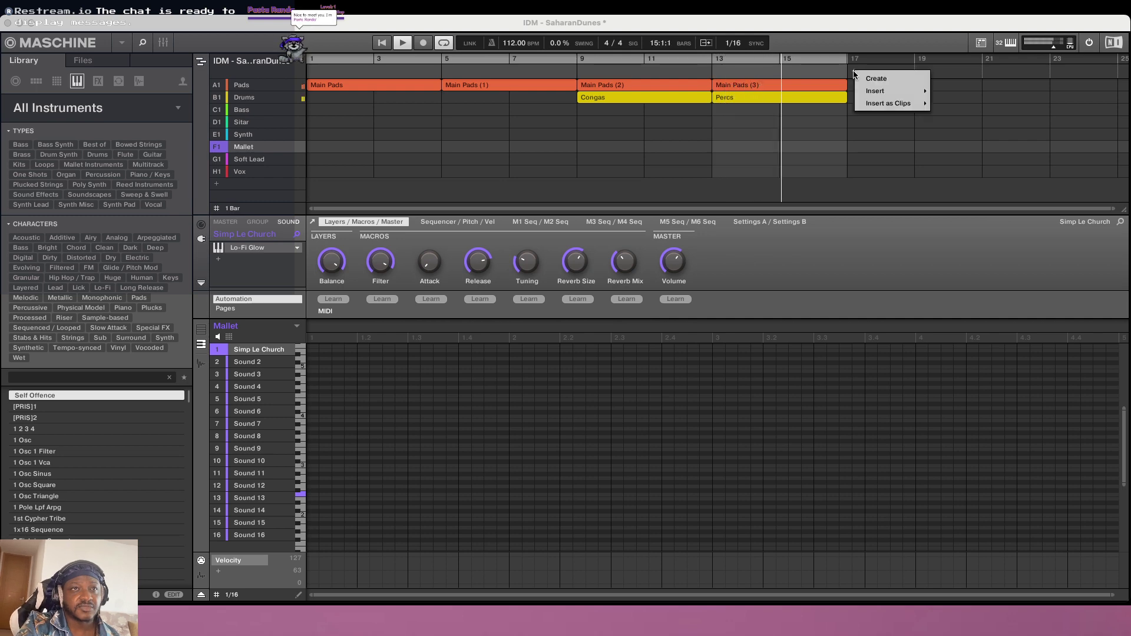
click(906, 103)
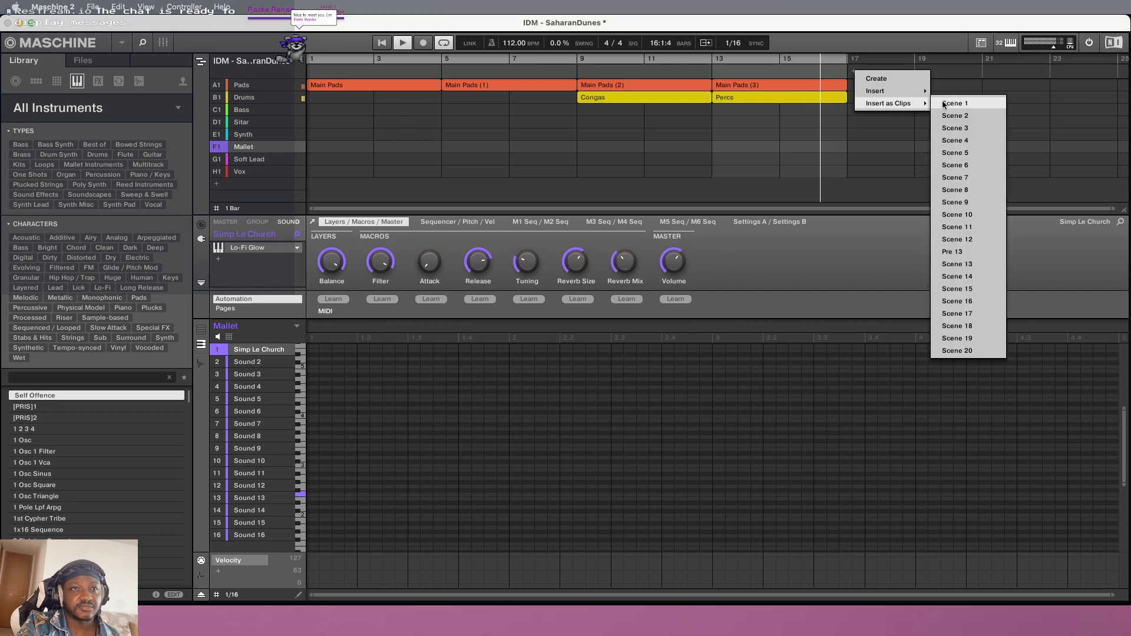
click(965, 140)
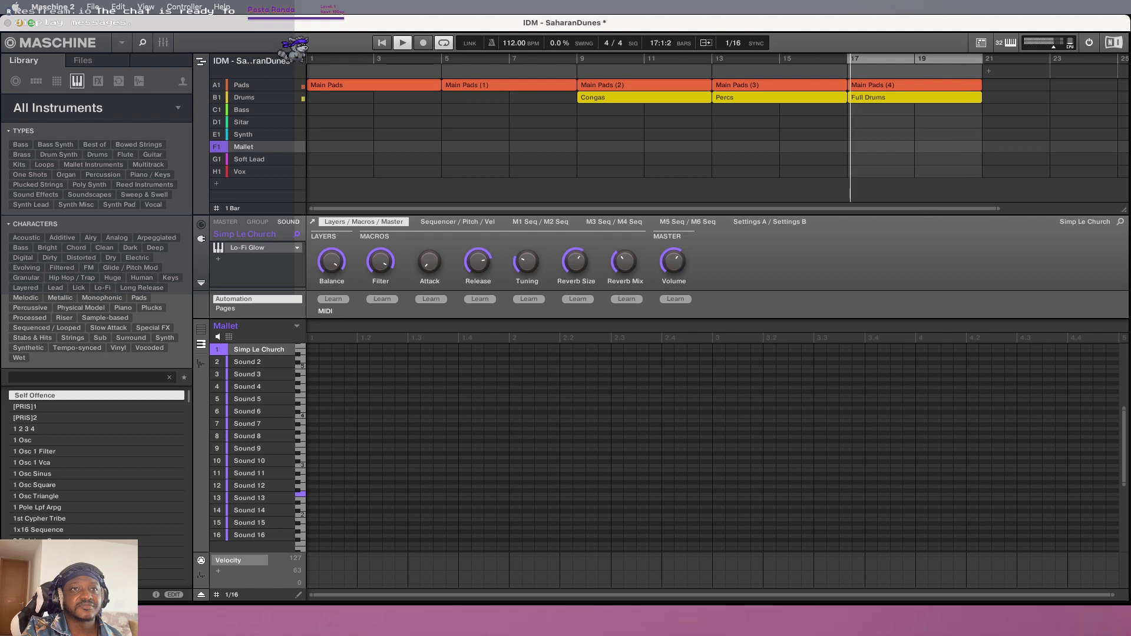
Insert Scene 4 as clips two more times, at bars 21 and 25 of the song timeline
scroll(1054, 175, right, 5)
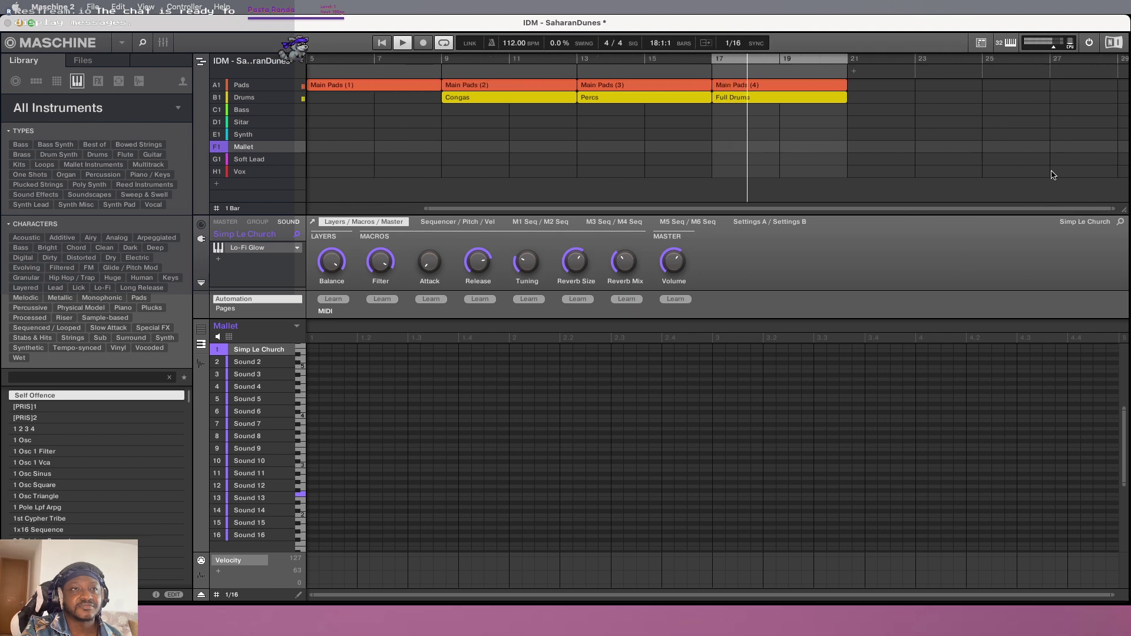
right_click(854, 71)
mouse_move(898, 105)
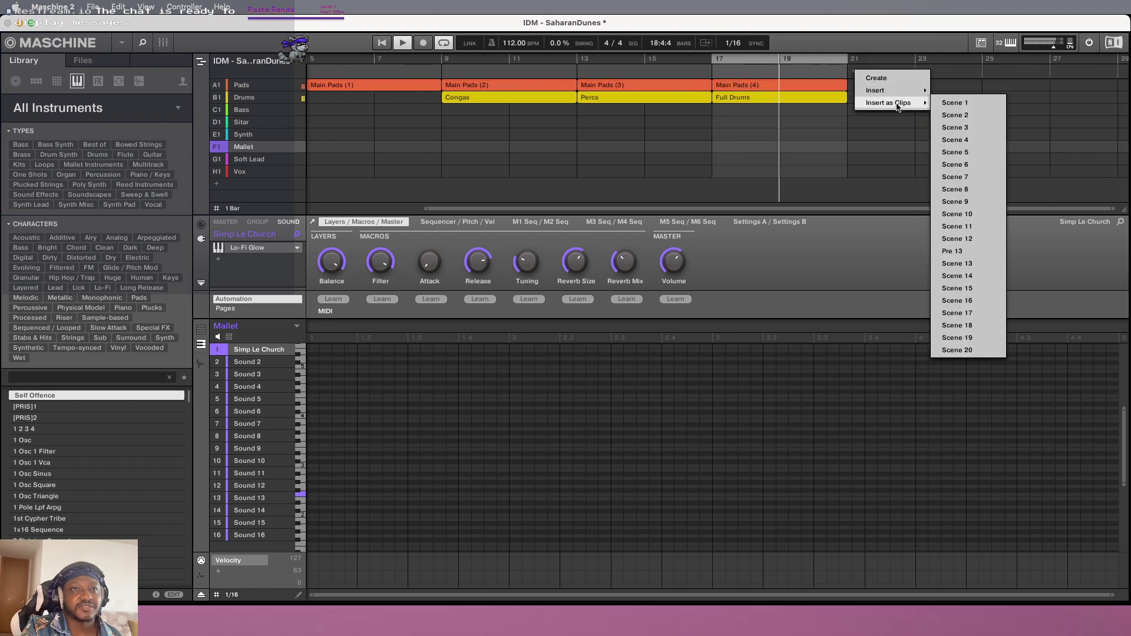
click(967, 136)
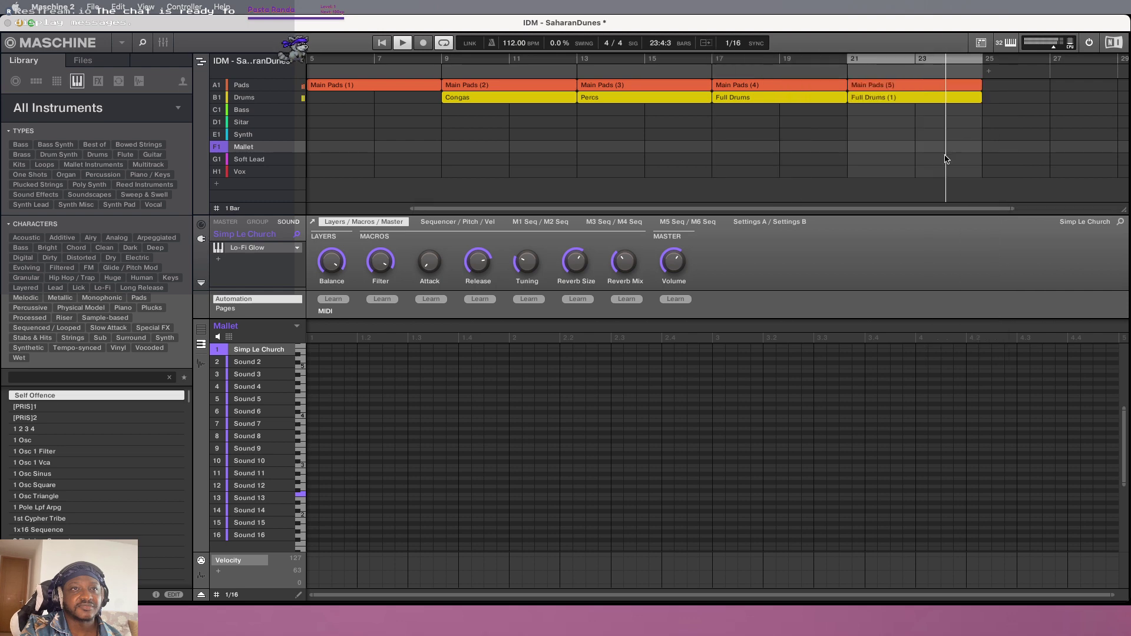
right_click(990, 73)
mouse_move(1029, 102)
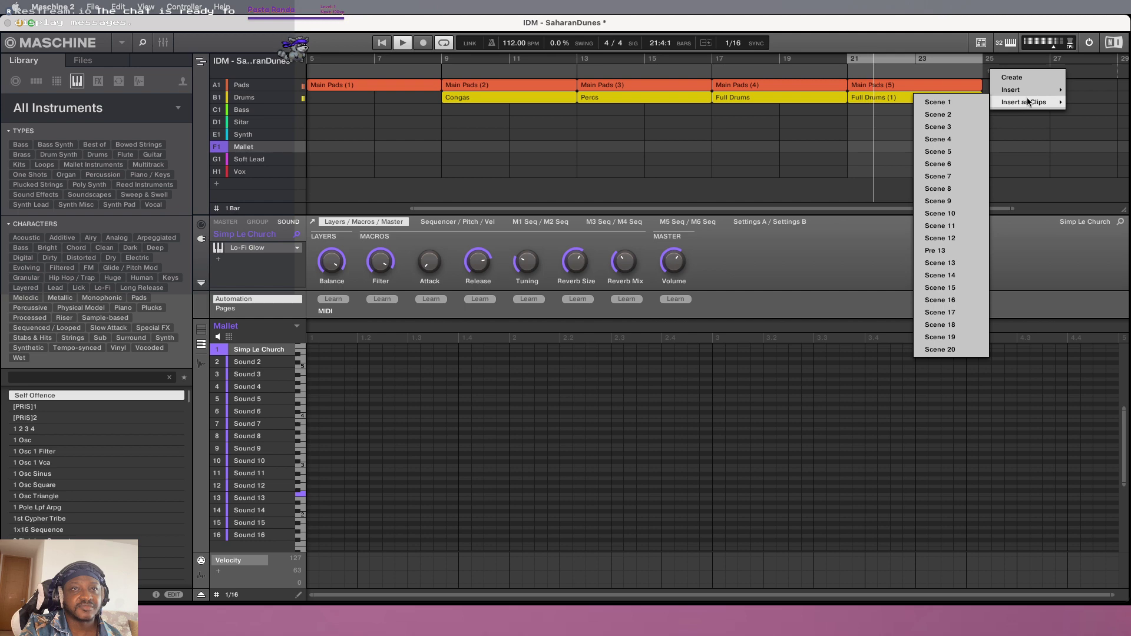
click(952, 139)
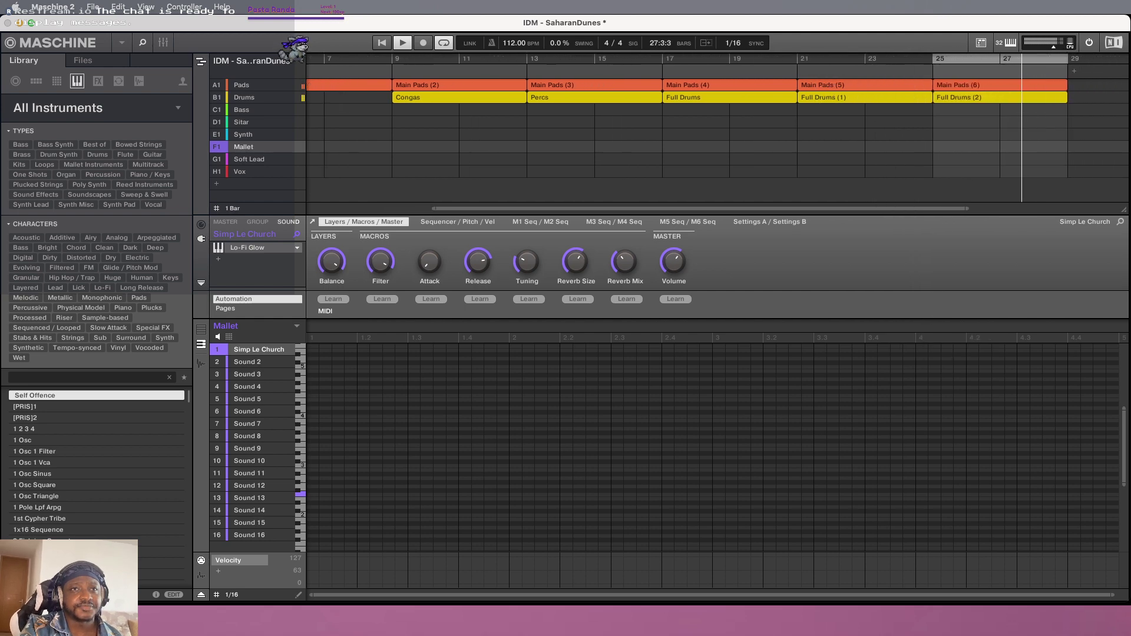
right_click(920, 71)
mouse_move(942, 89)
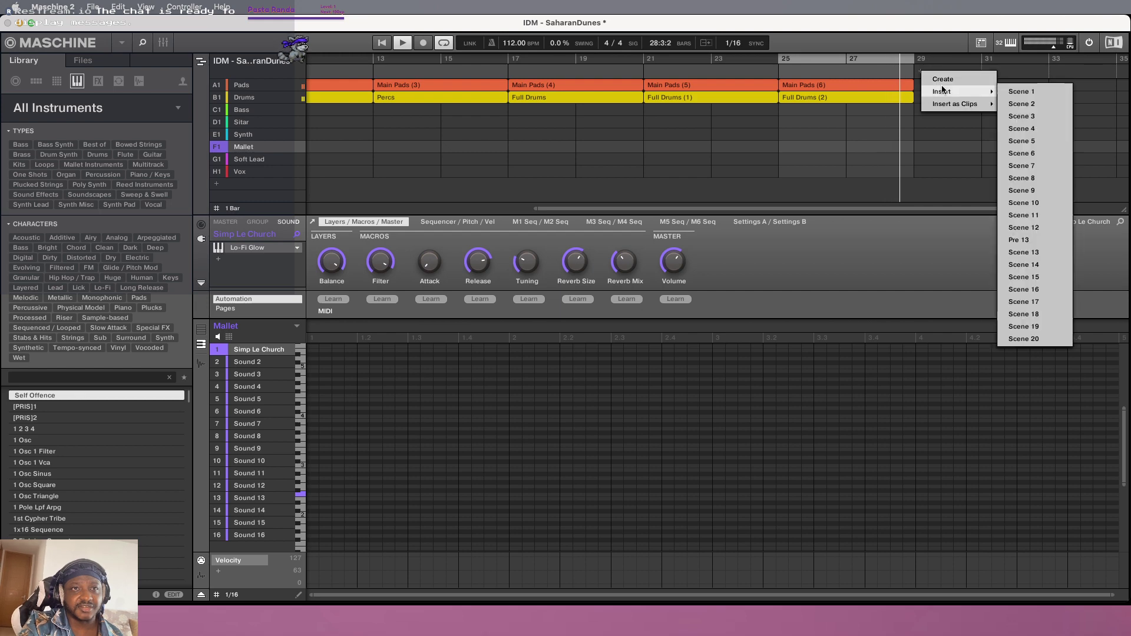
click(1025, 127)
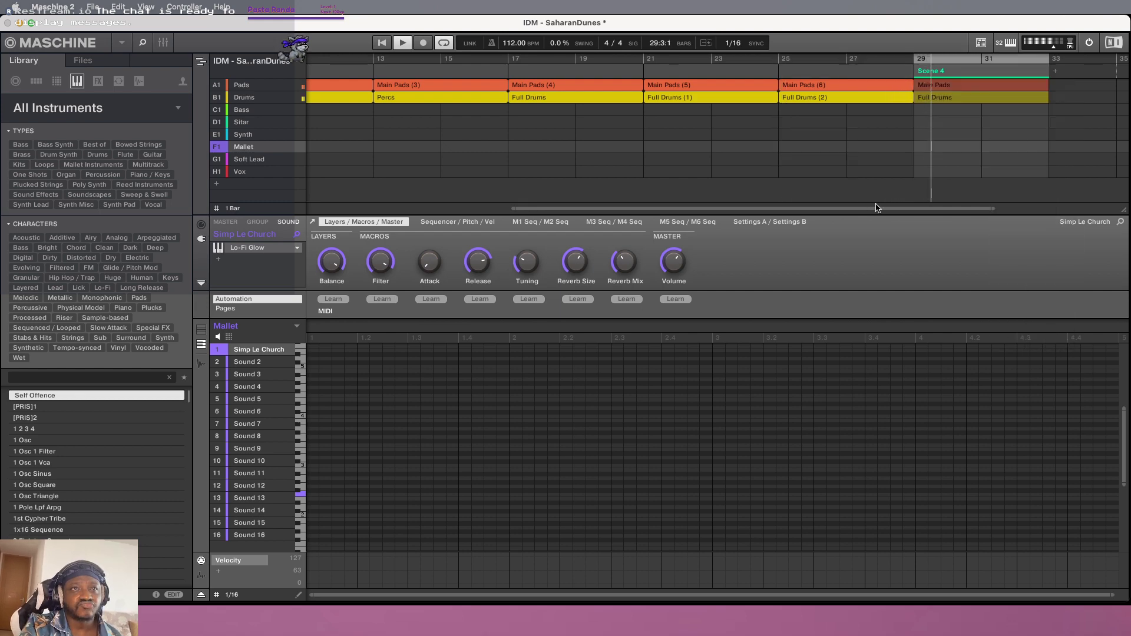
right_click(946, 71)
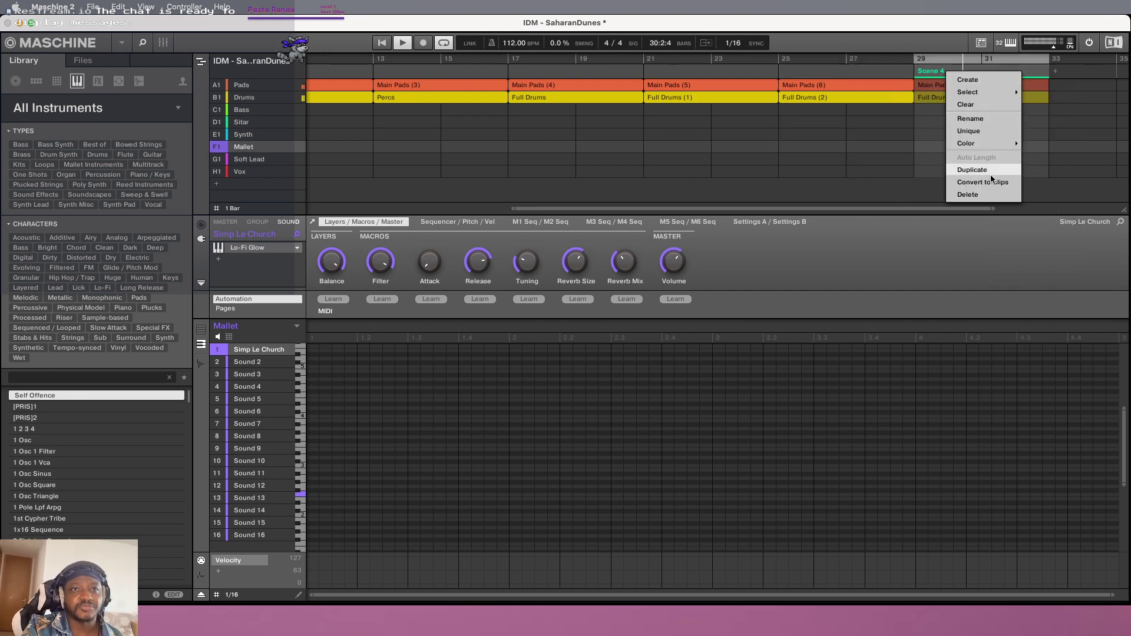
click(971, 196)
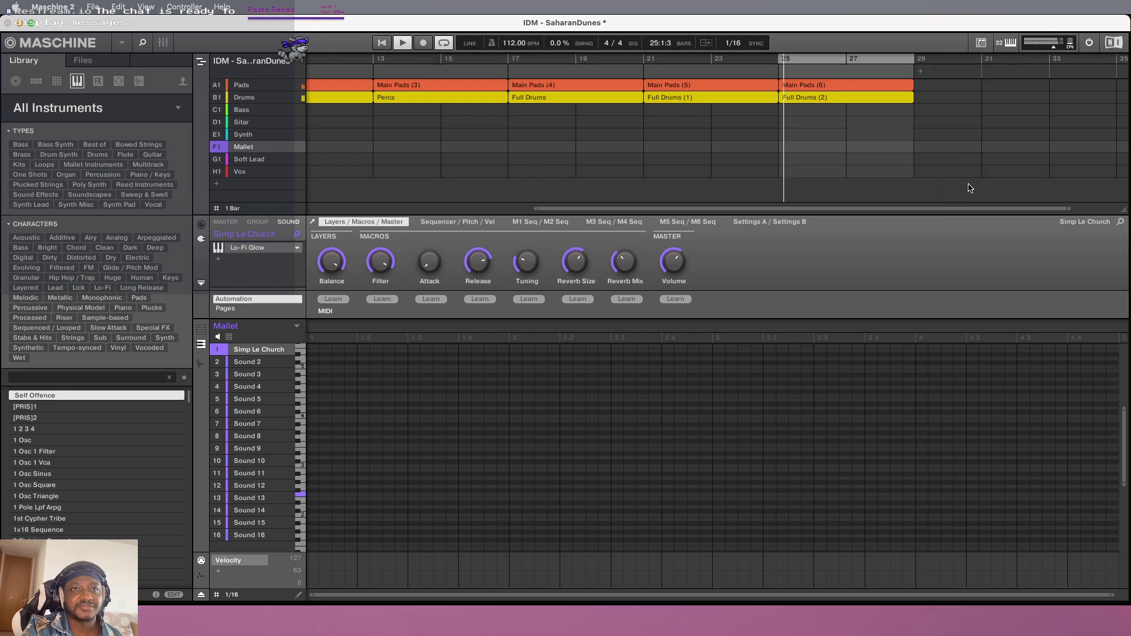
Insert Scene 4 as clips at bar 29 of the song timeline
right_click(921, 77)
mouse_move(954, 106)
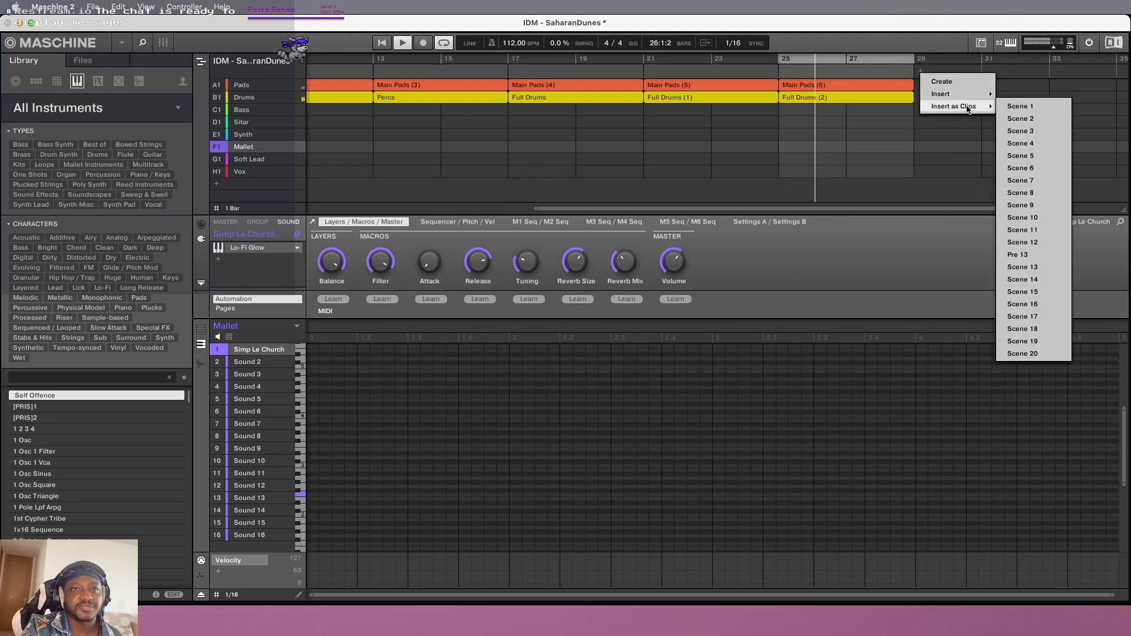
click(1017, 144)
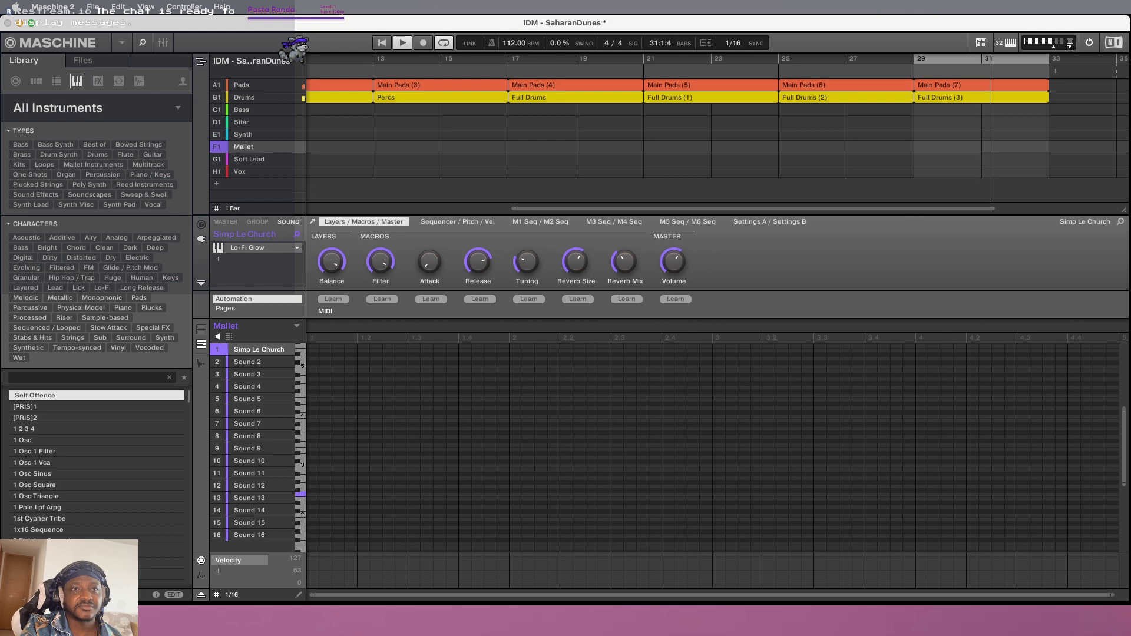
Insert Scene 5 as clips at bars 33 and 37 to bring in the bass
scroll(859, 87, right, 5)
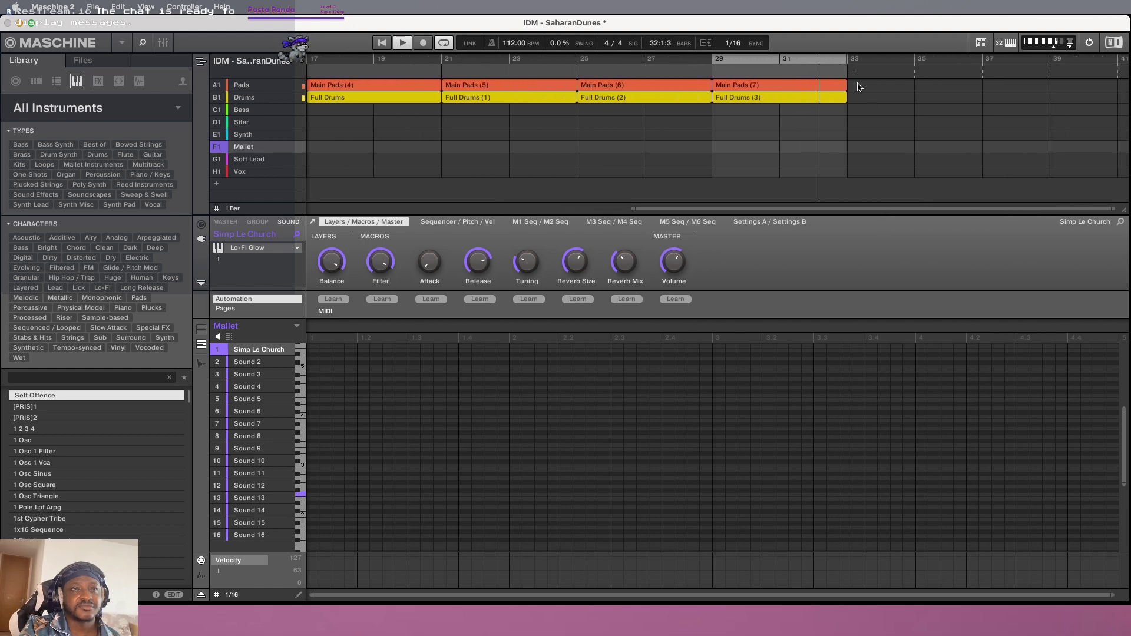
right_click(855, 73)
mouse_move(889, 93)
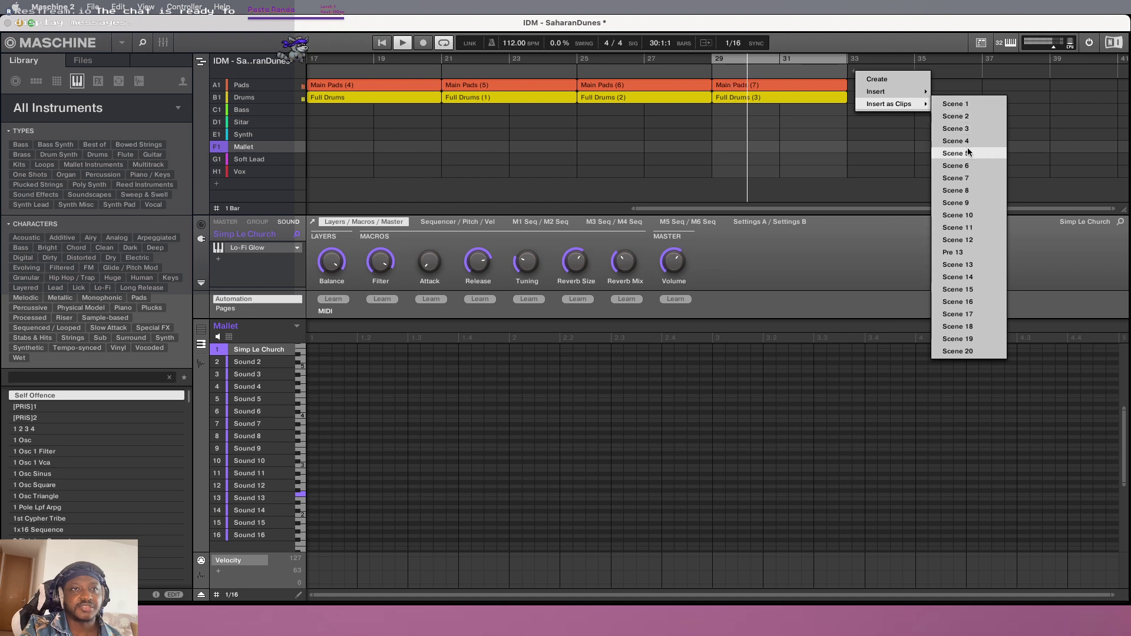
click(969, 153)
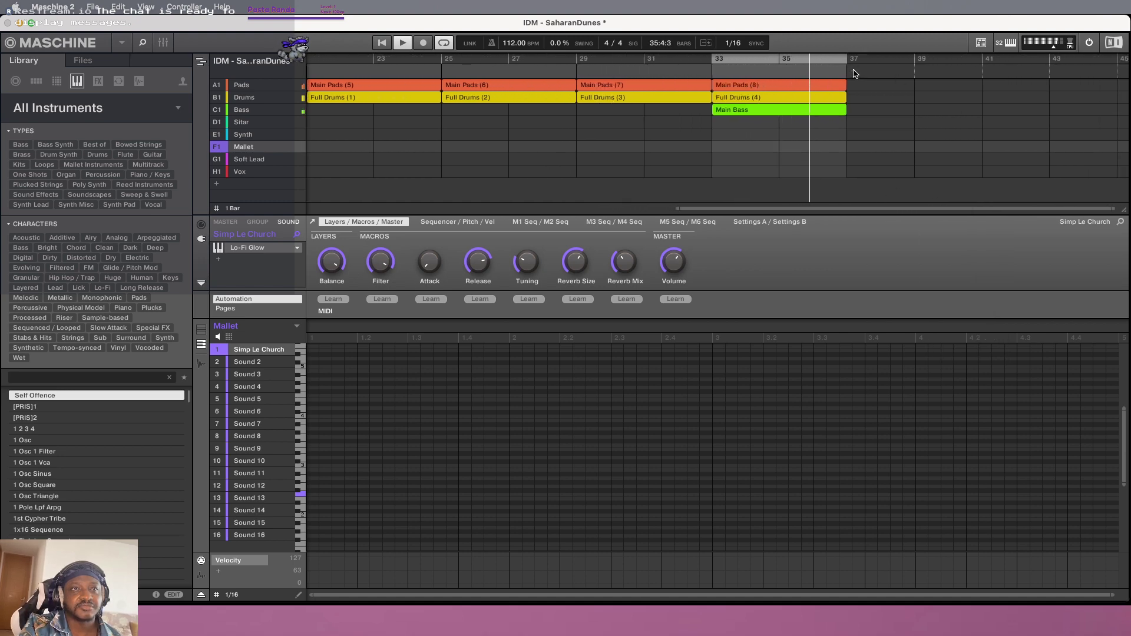
right_click(856, 73)
mouse_move(902, 103)
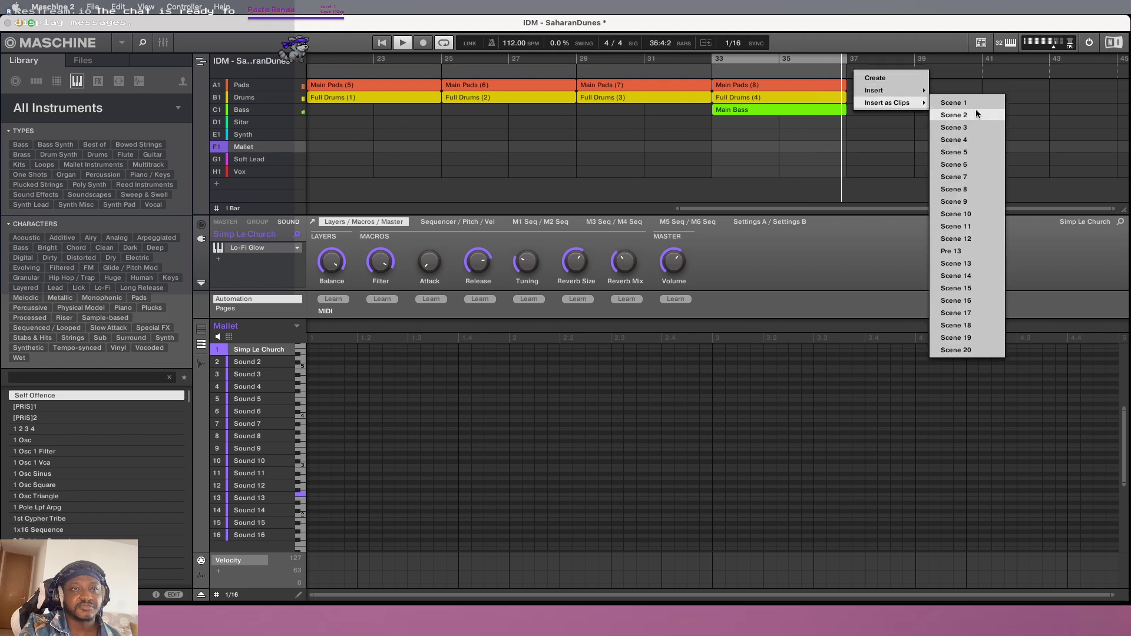
click(973, 152)
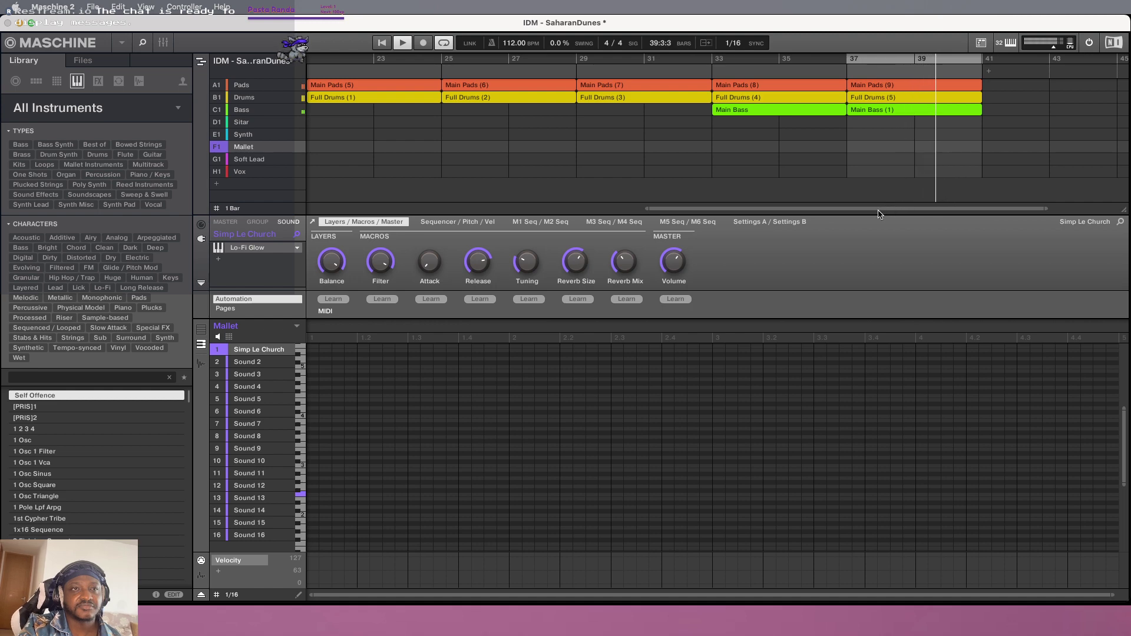
Insert Scene 5 as clips twice more, at bars 41 and 45 of the song timeline
drag(878, 210, 1017, 210)
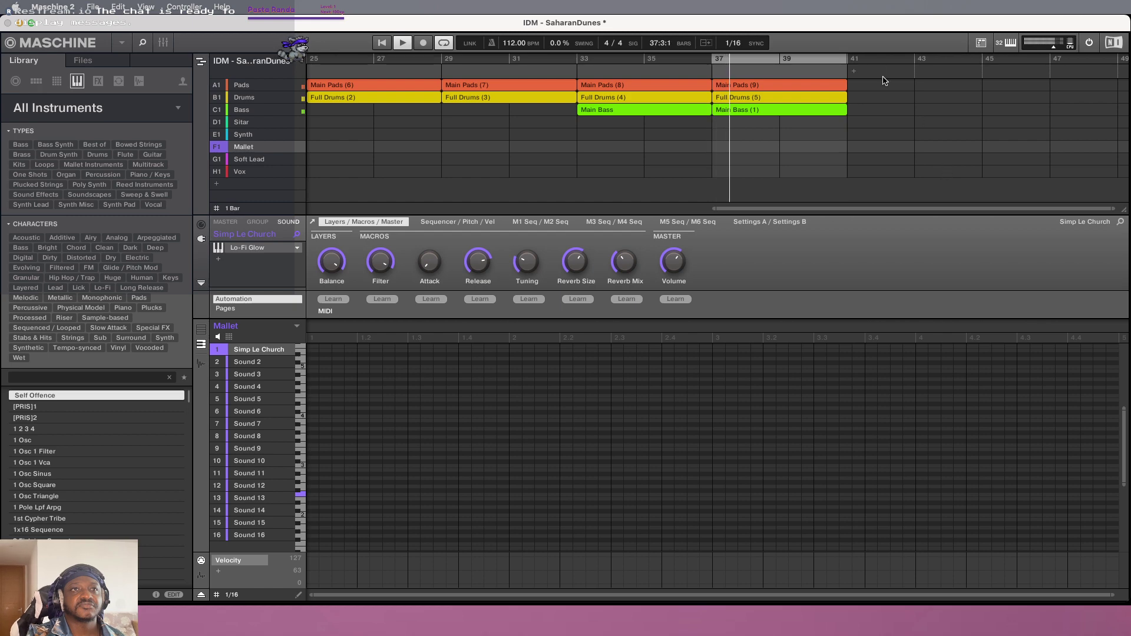
right_click(852, 75)
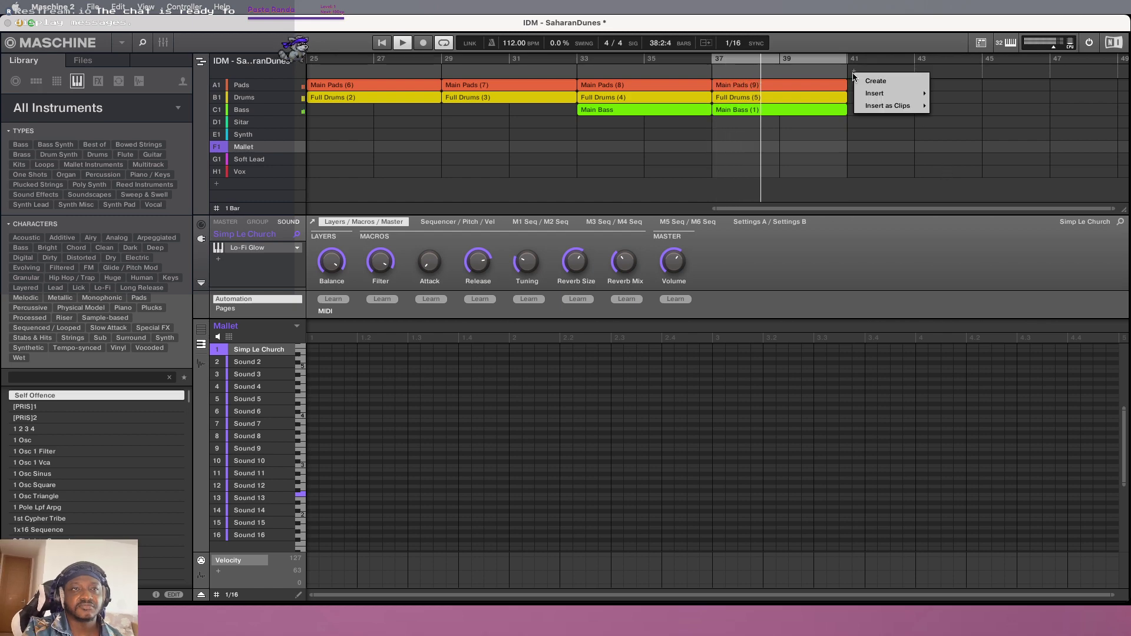
mouse_move(914, 109)
click(955, 143)
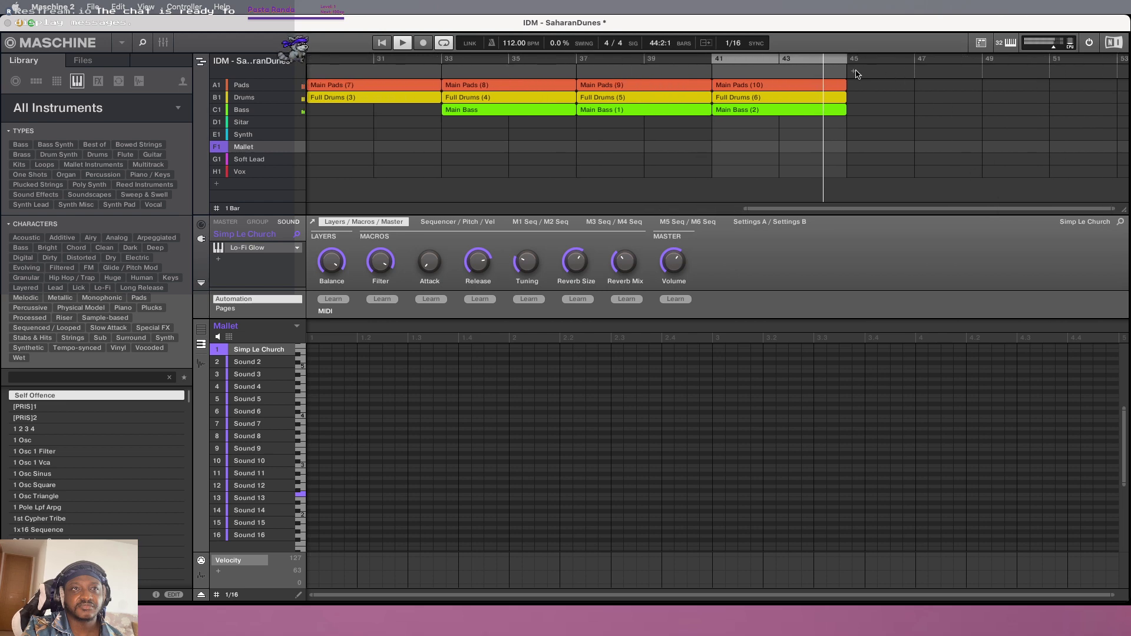
right_click(852, 76)
mouse_move(913, 107)
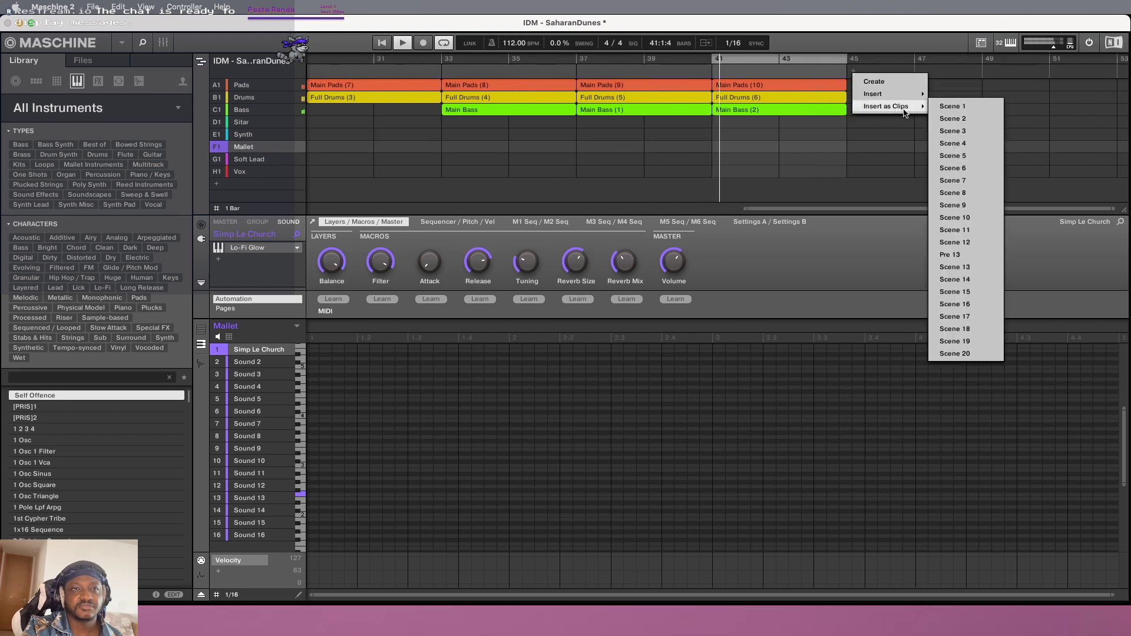
click(965, 155)
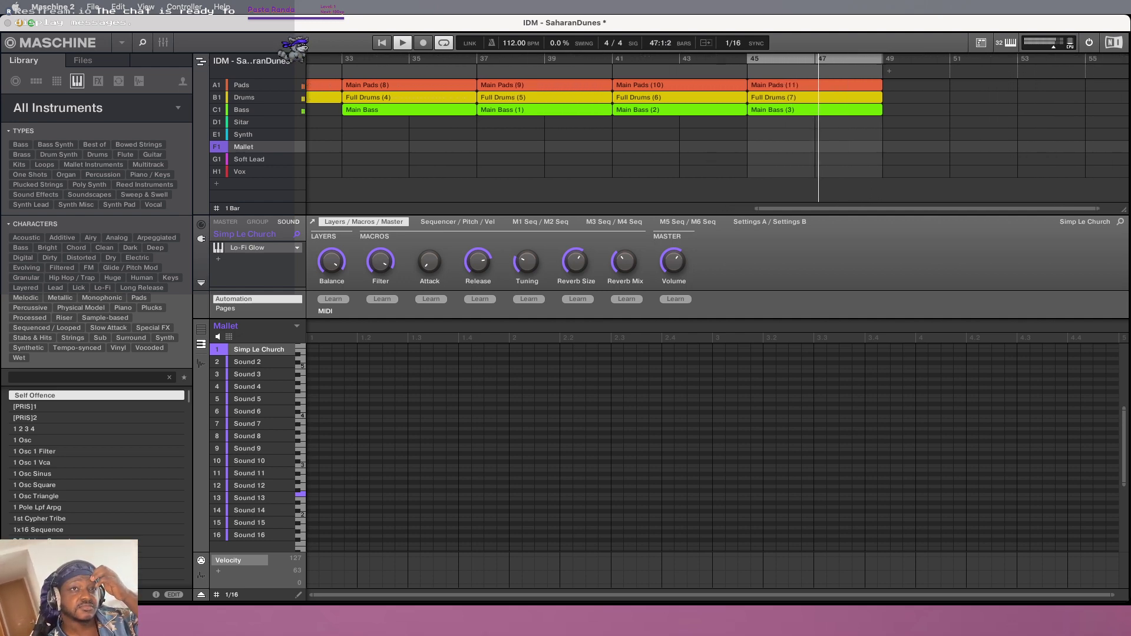
Insert Scene 6 as clips at bars 49 and 57 to add the sitar sections
scroll(1017, 119, down, 3)
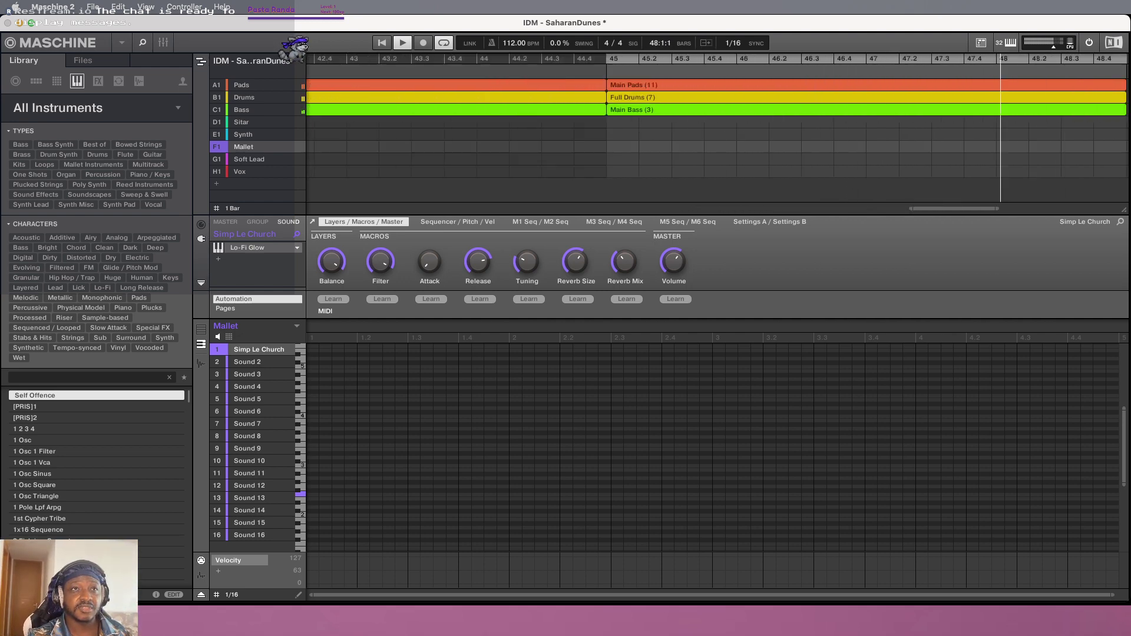
right_click(1010, 71)
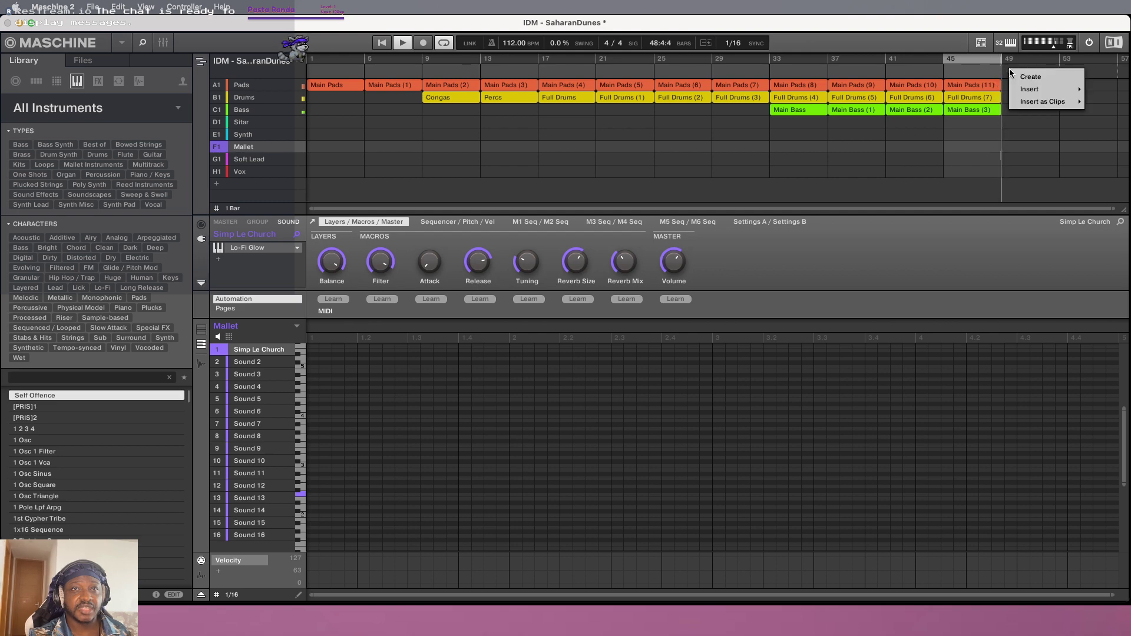
mouse_move(1039, 103)
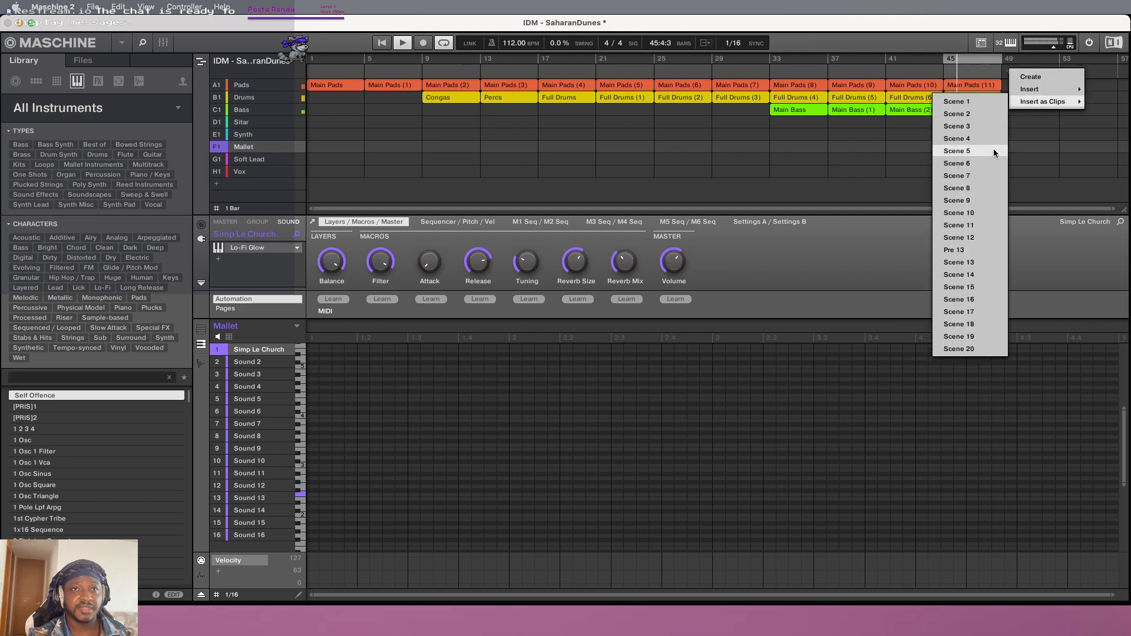
click(977, 165)
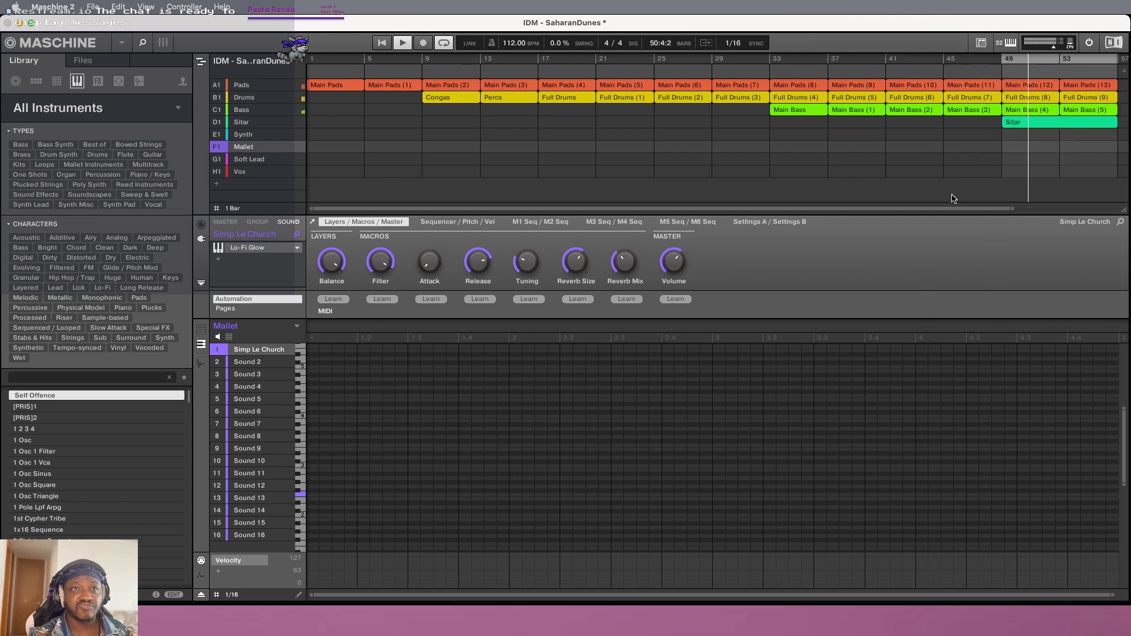
scroll(948, 213, right, 4)
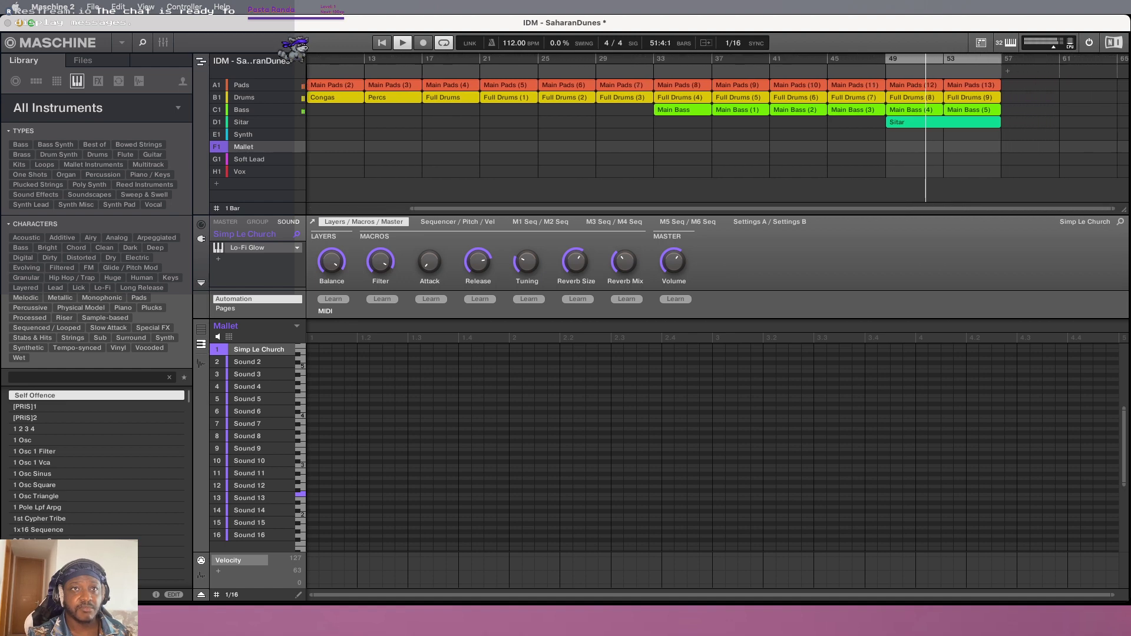
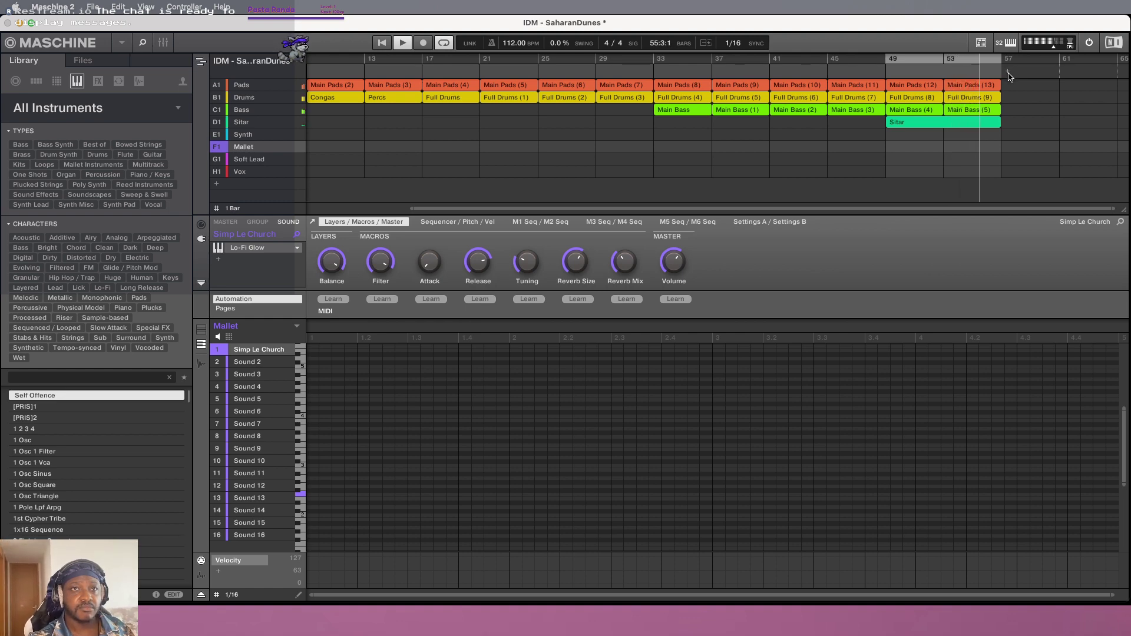
right_click(1009, 75)
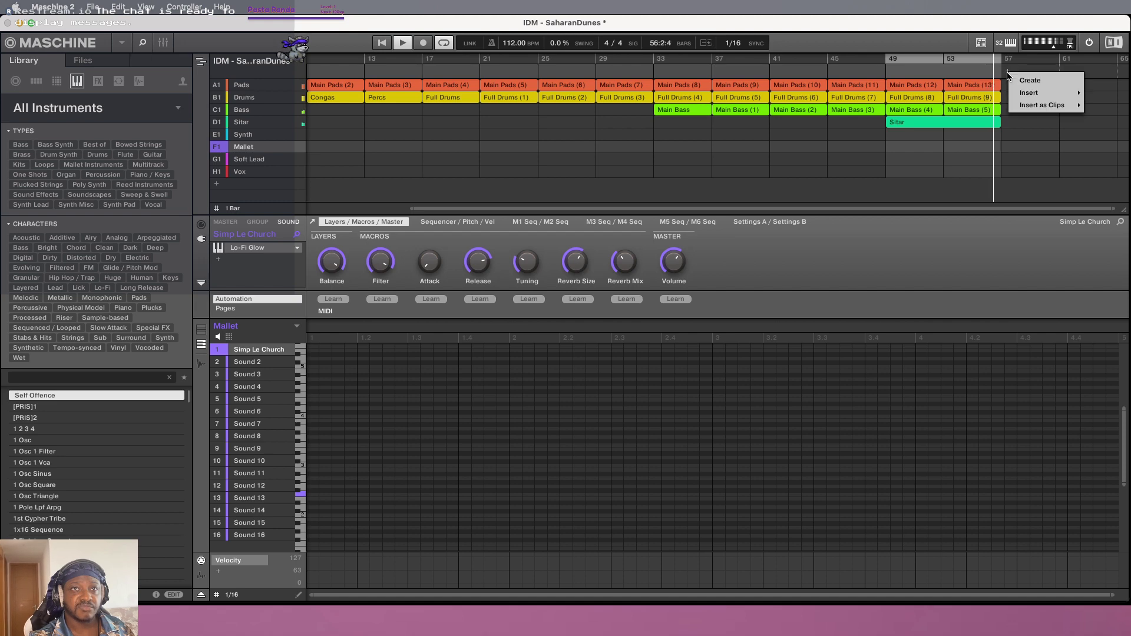
mouse_move(1044, 103)
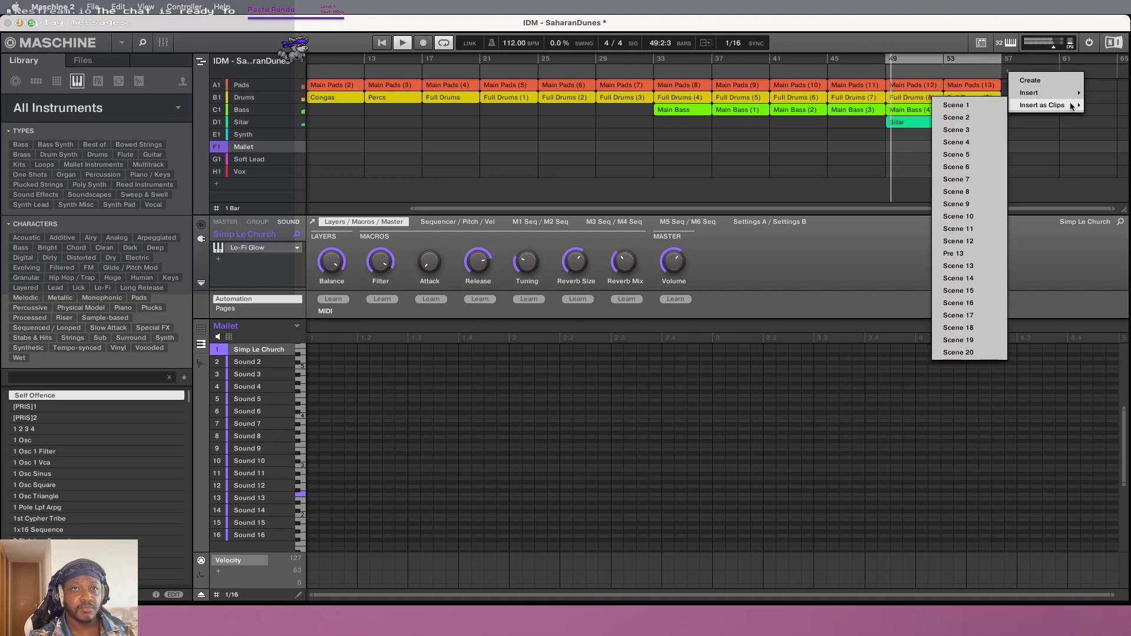
click(975, 169)
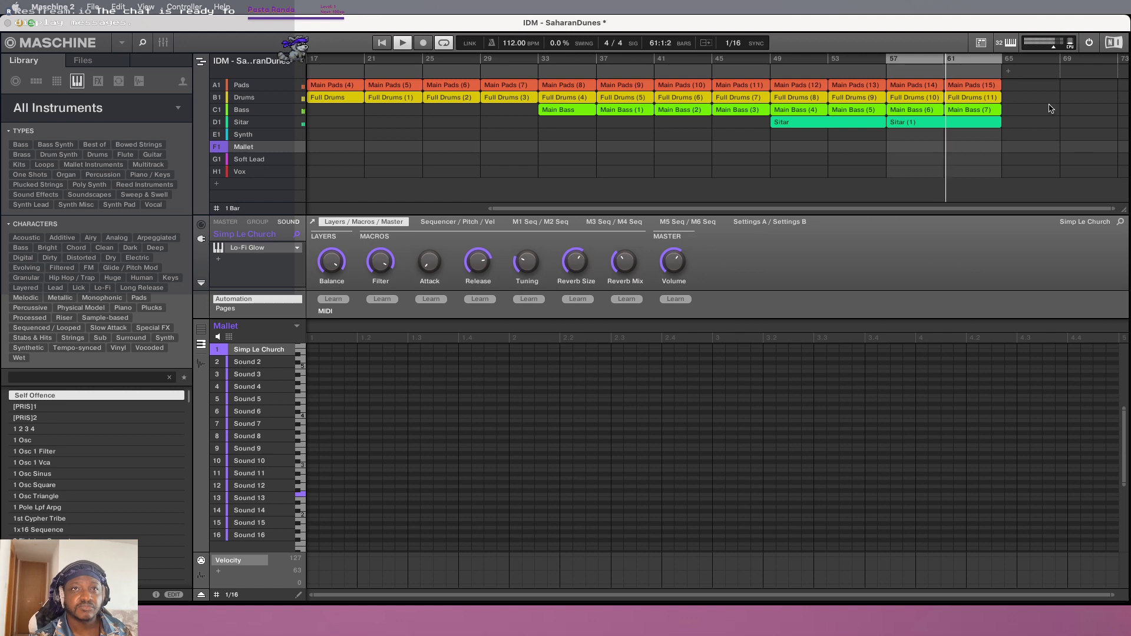
Insert Scene 7 as clips at bar 65 of the song timeline to bring in the main synth pattern
right_click(1011, 75)
mouse_move(1041, 105)
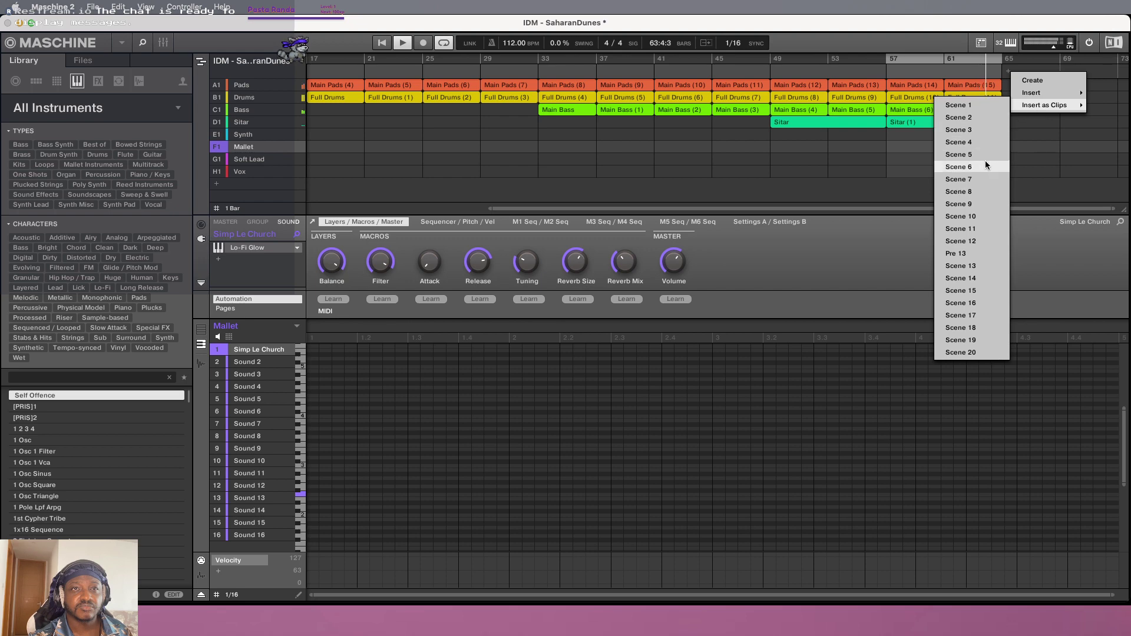
click(972, 179)
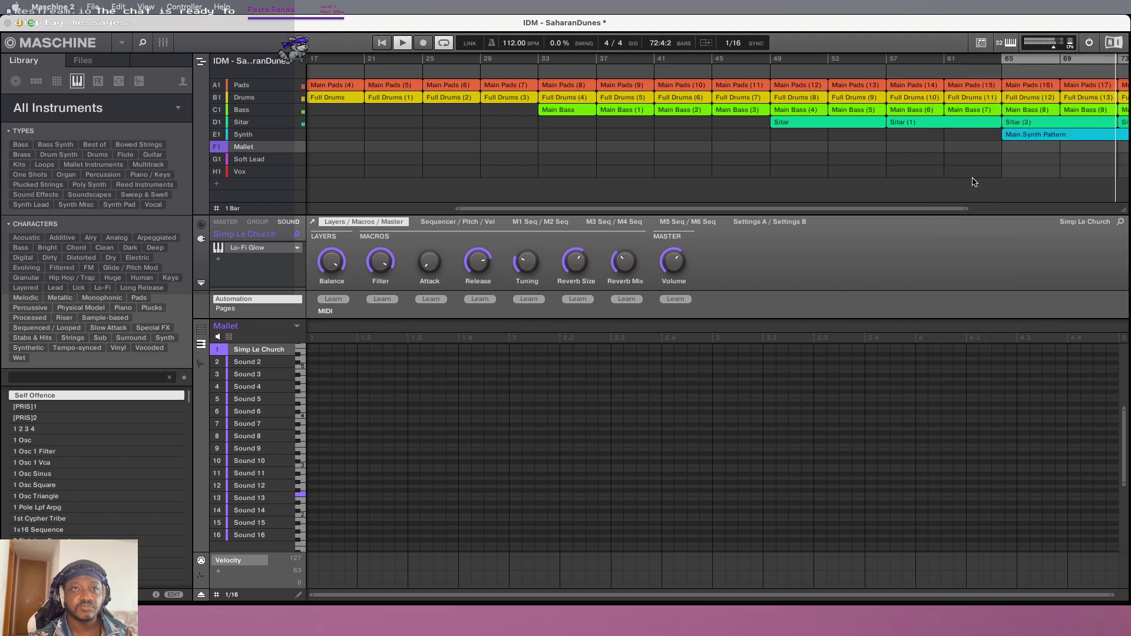
drag(937, 211, 1110, 208)
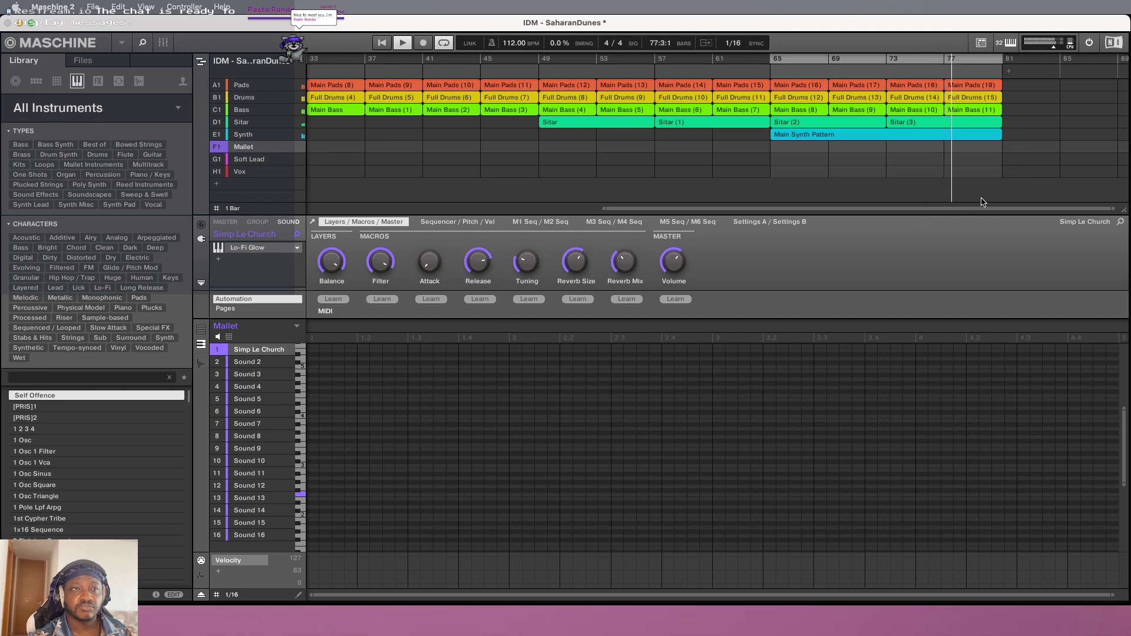
Try Scene 7 as clips again at bar 81, and delete that inserted section
right_click(1010, 71)
mouse_move(1046, 104)
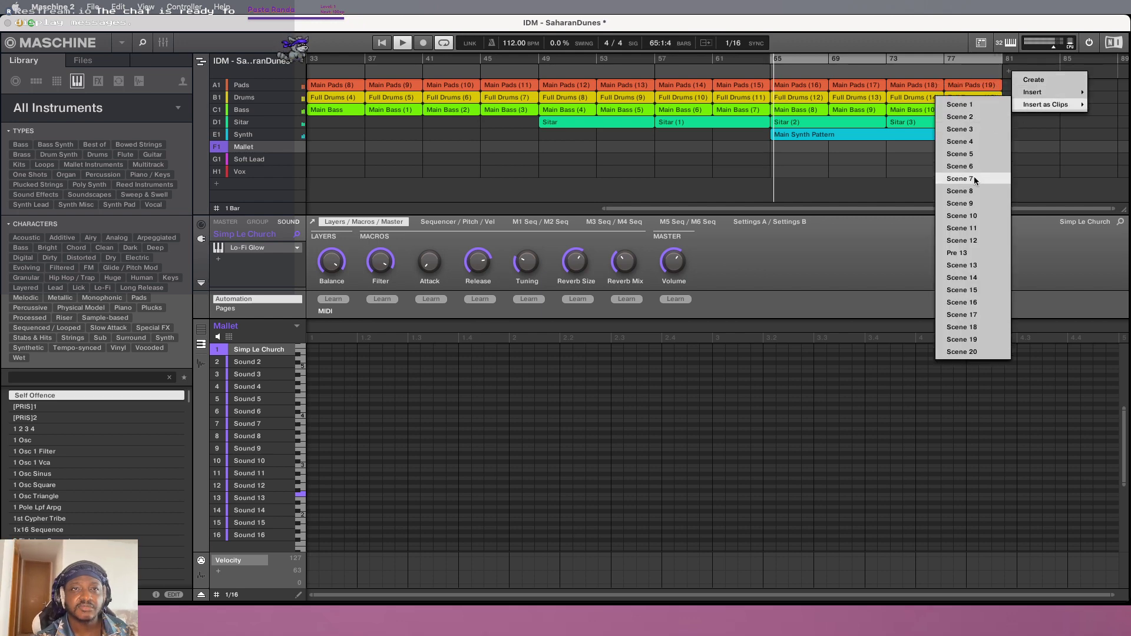
click(974, 178)
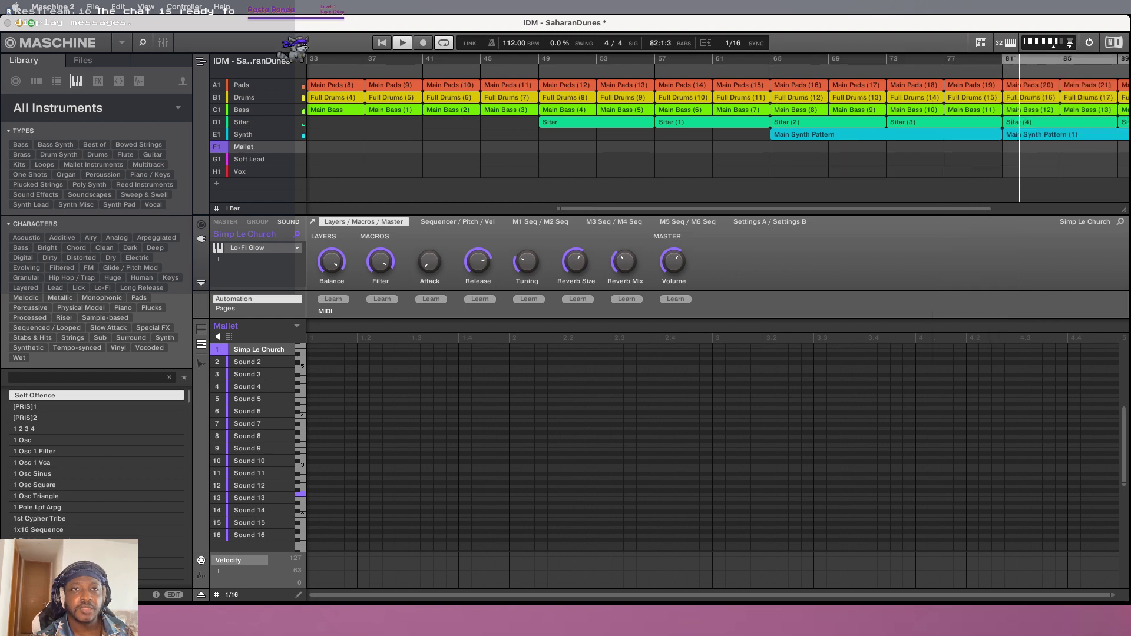
scroll(943, 148, right, 5)
right_click(885, 71)
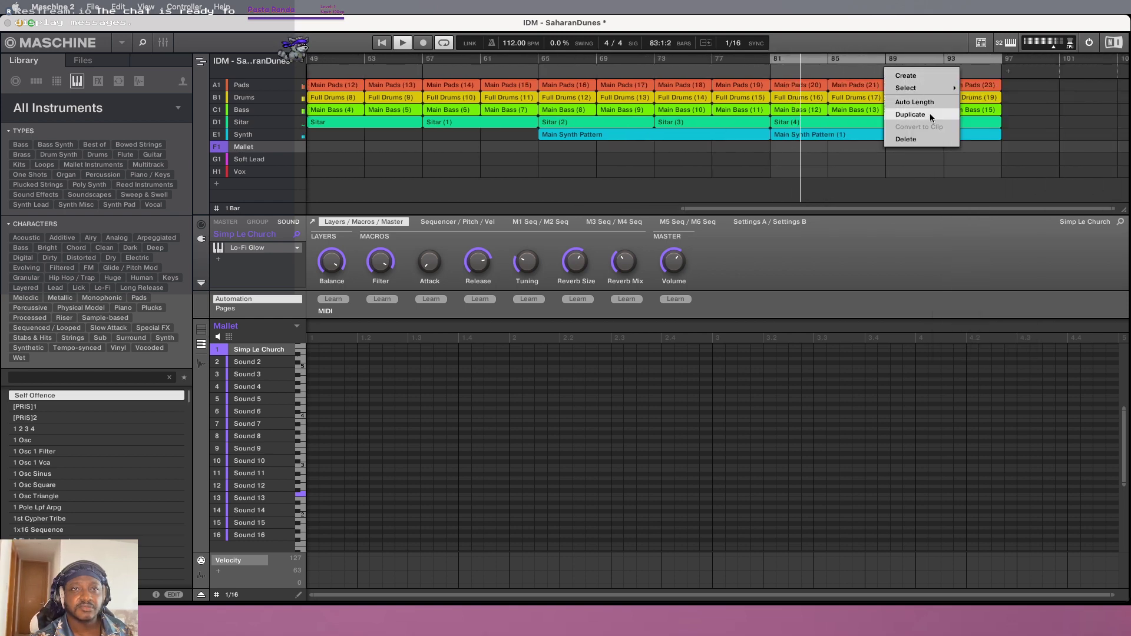
click(913, 143)
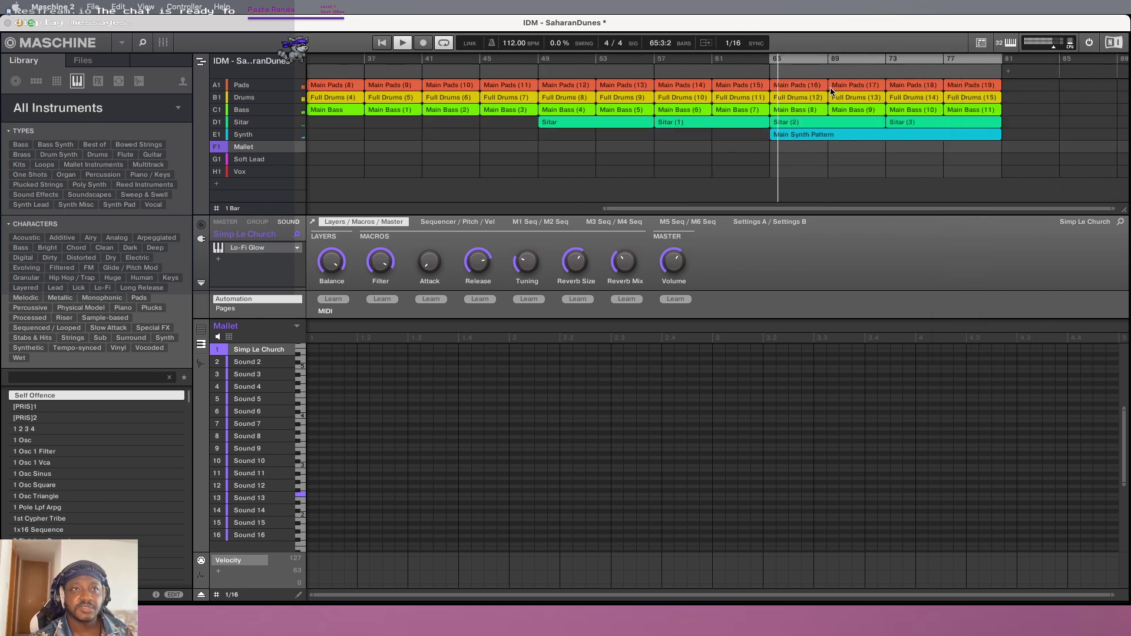
Try inserting Scene 8 as a linked scene at bar 81, and delete it from the timeline
right_click(1008, 74)
mouse_move(1038, 92)
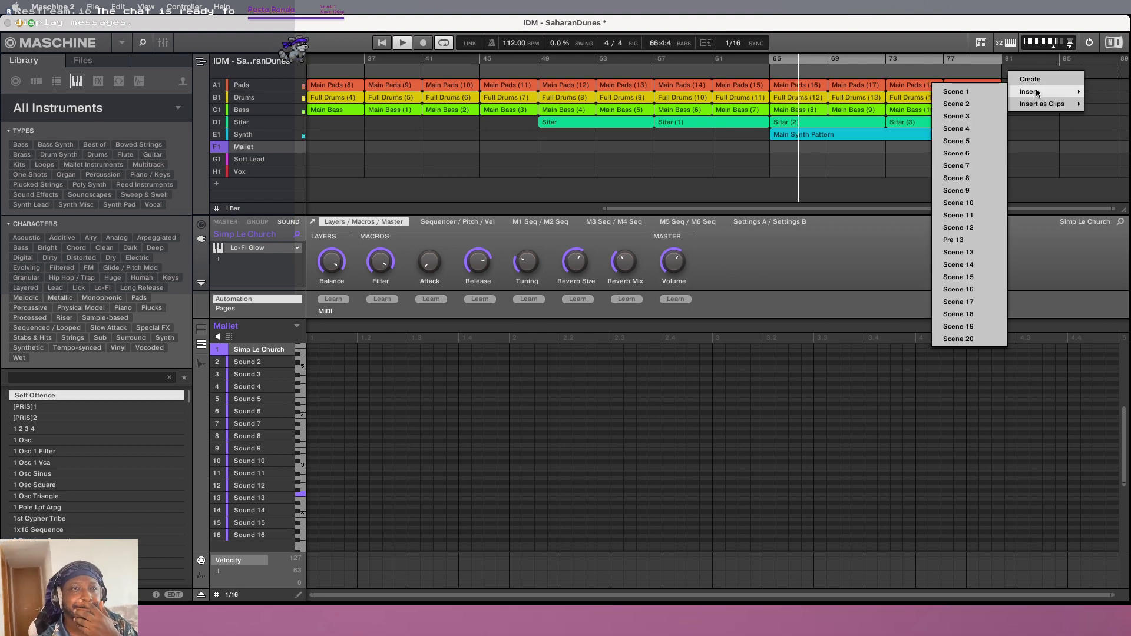
click(977, 177)
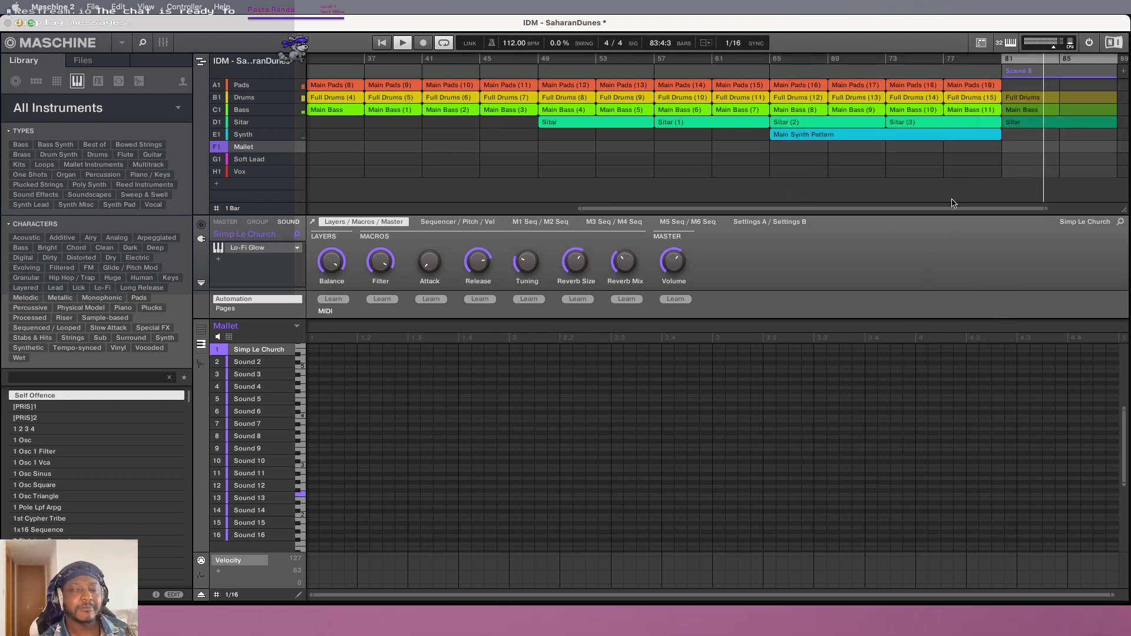
right_click(1034, 73)
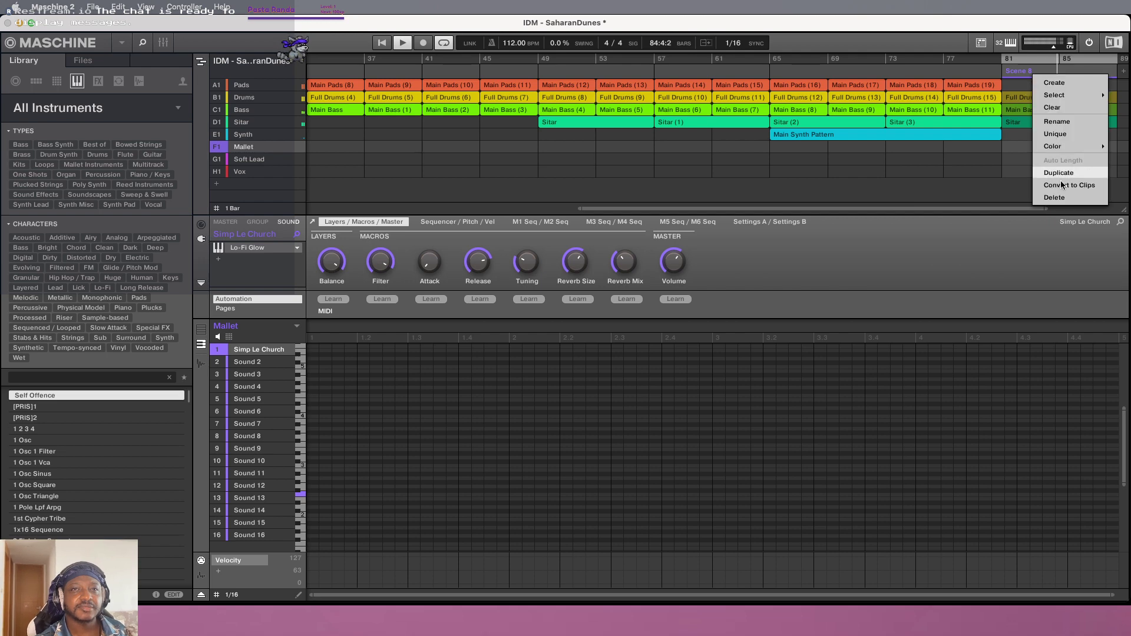
click(1055, 197)
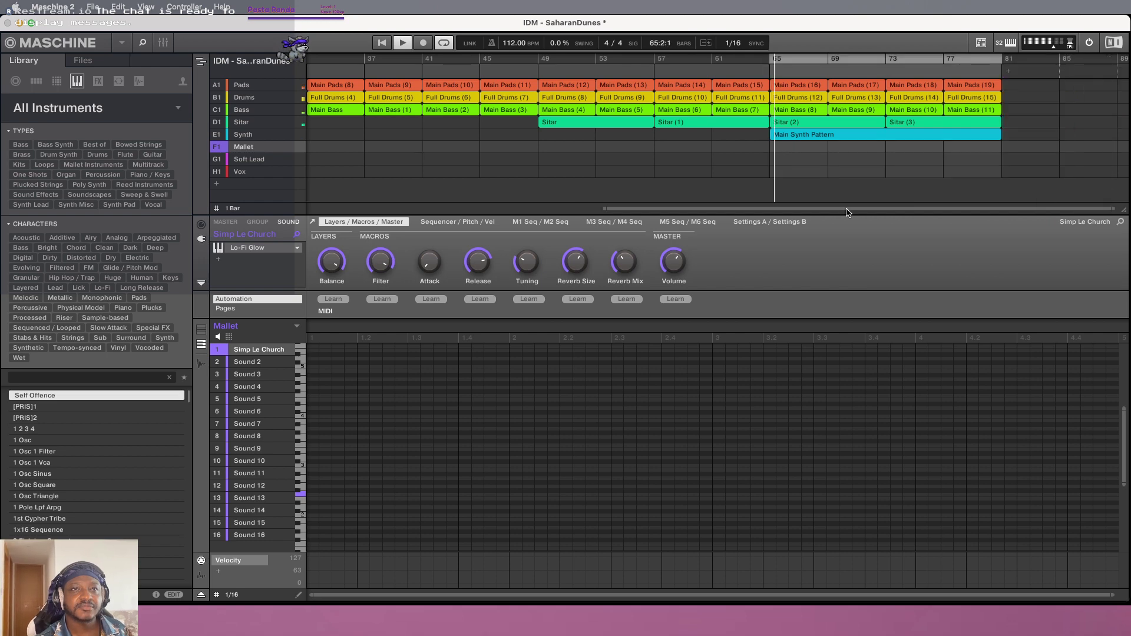
Insert Scene 8 as clips at bars 81 and 89, continuing drums, bass and sitar without the pads
click(1010, 71)
mouse_move(1038, 106)
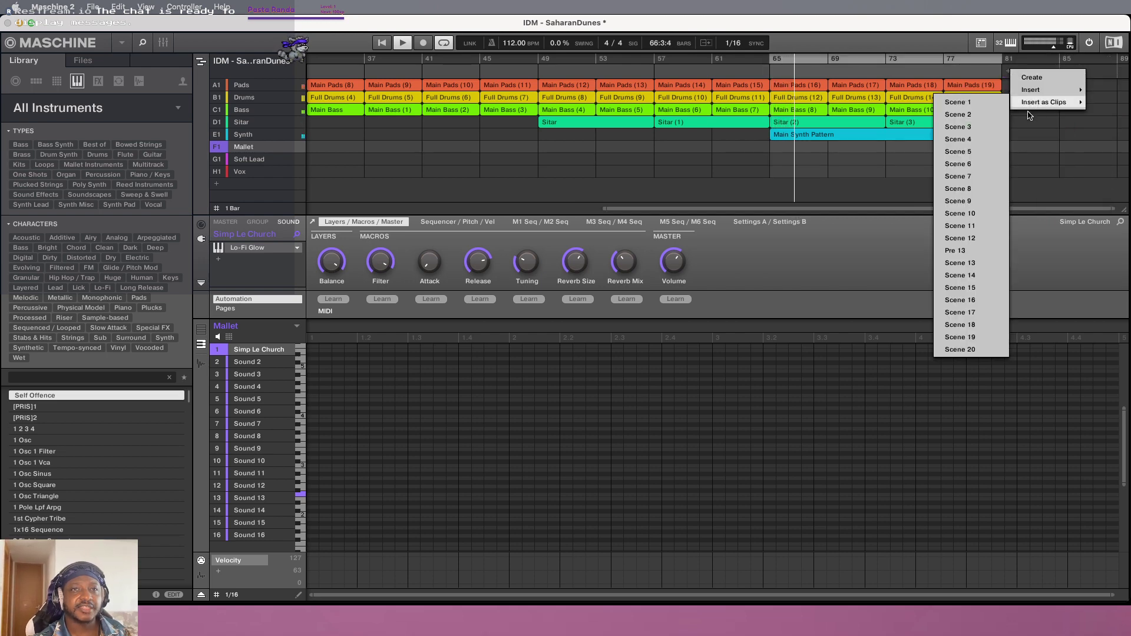
click(980, 183)
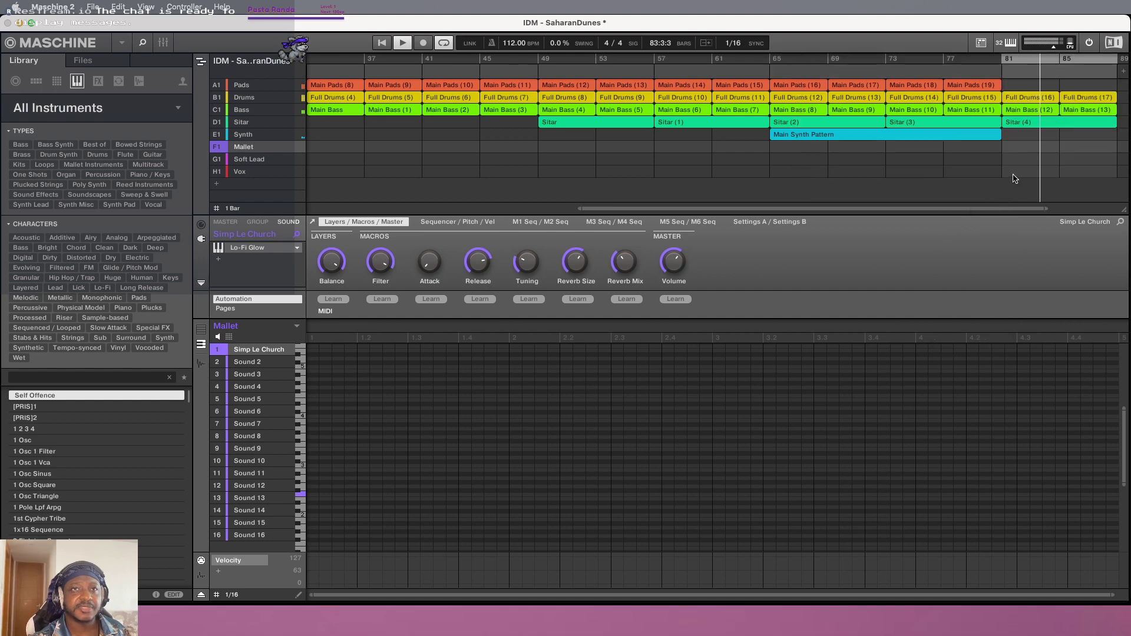
scroll(1055, 171, right, 4)
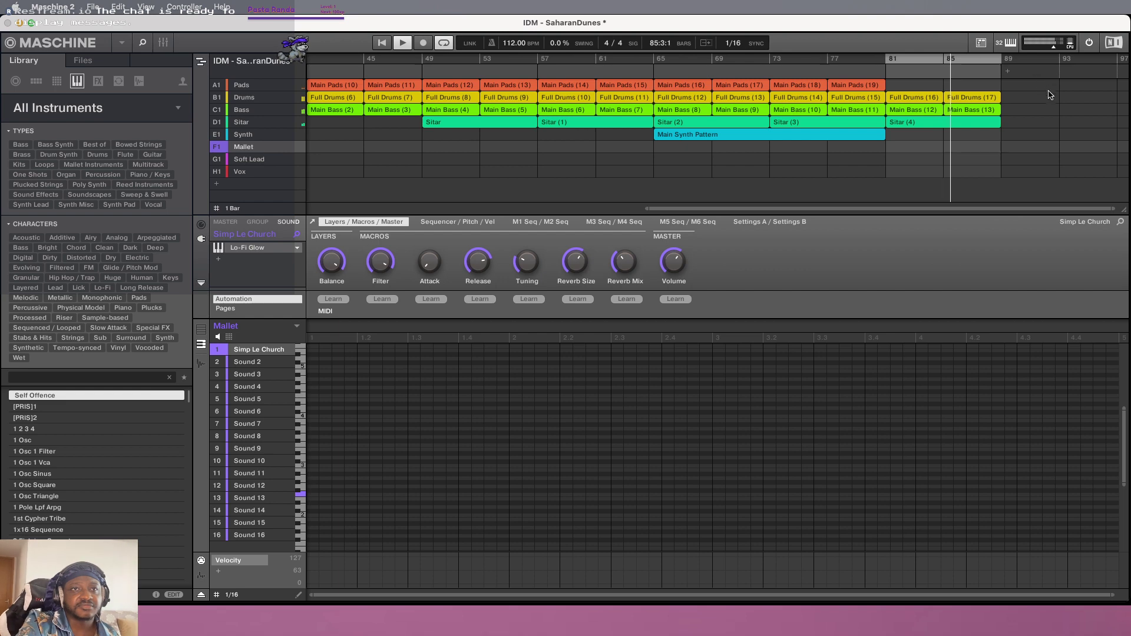
right_click(1009, 72)
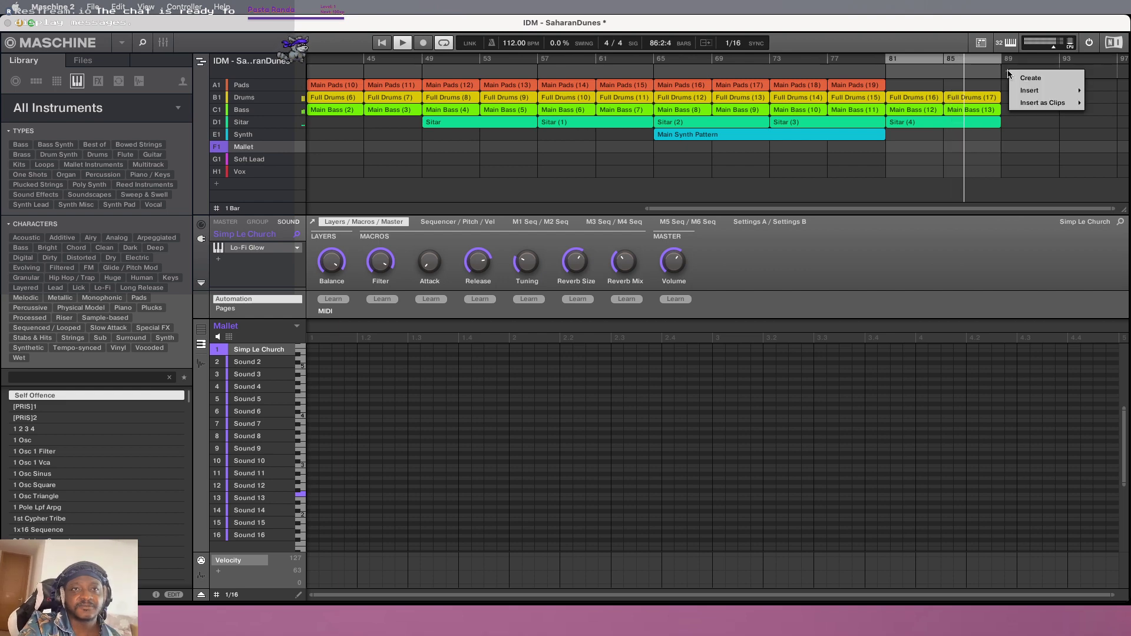
mouse_move(1031, 96)
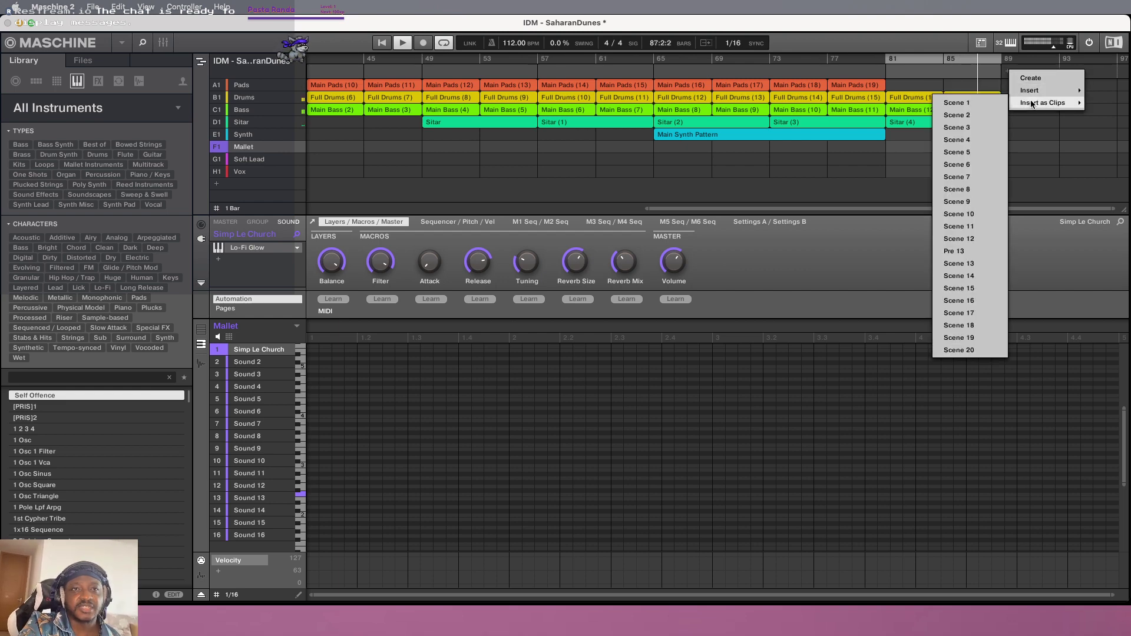
click(970, 190)
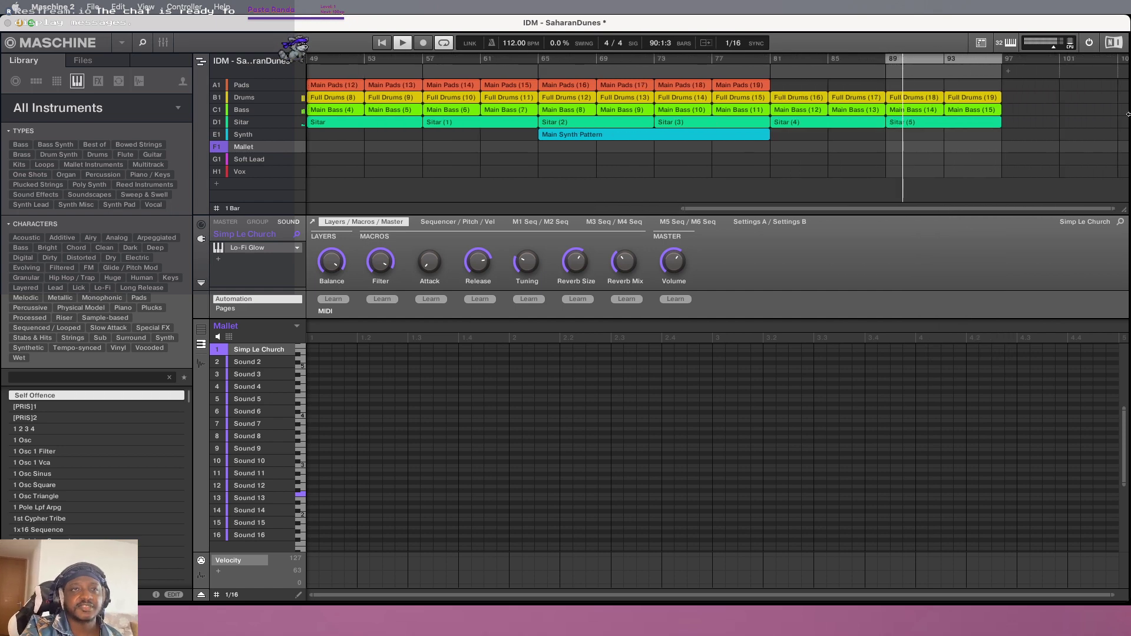
key(ctrl+super+f)
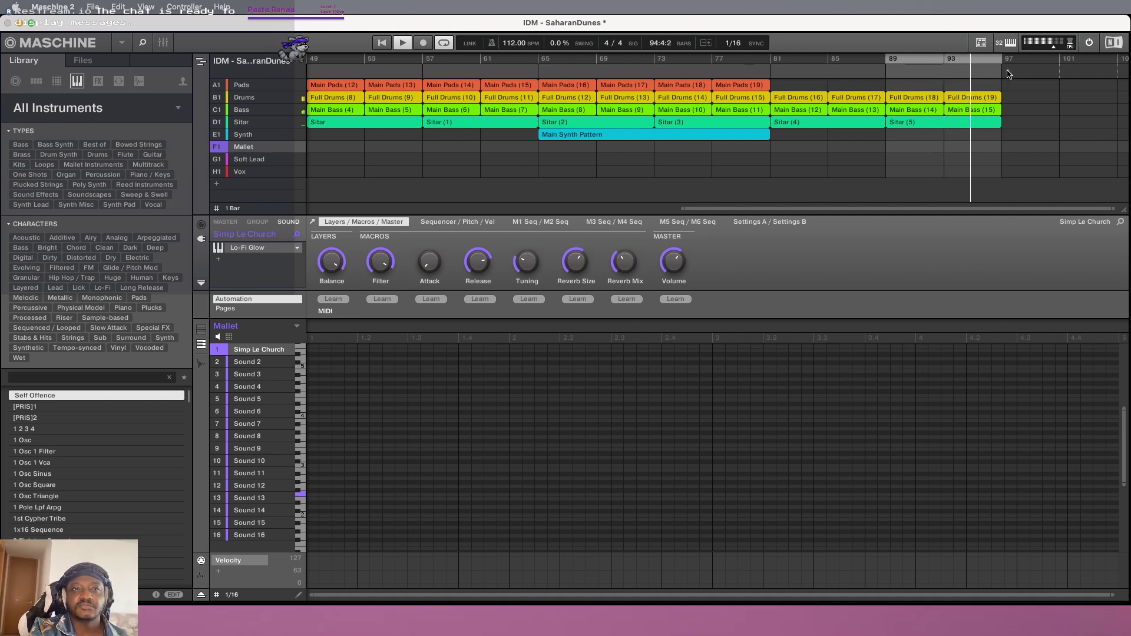
Insert Scene 9 as clips at bars 97 and 105 to bring in the mallet
right_click(1008, 73)
mouse_move(1047, 103)
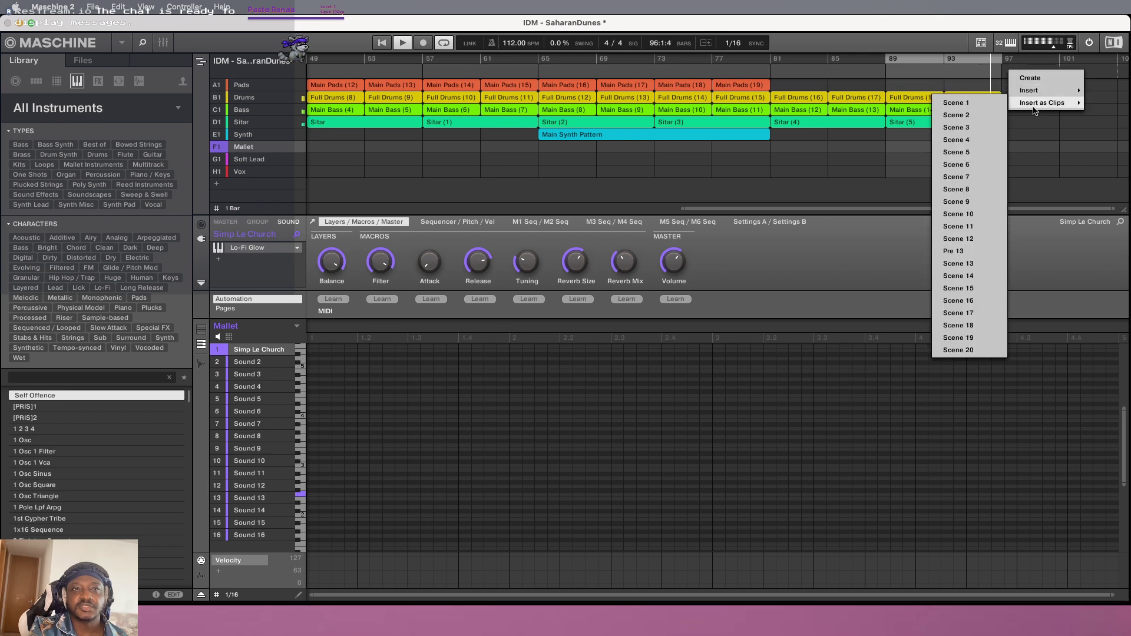
click(969, 201)
scroll(982, 214, right, 5)
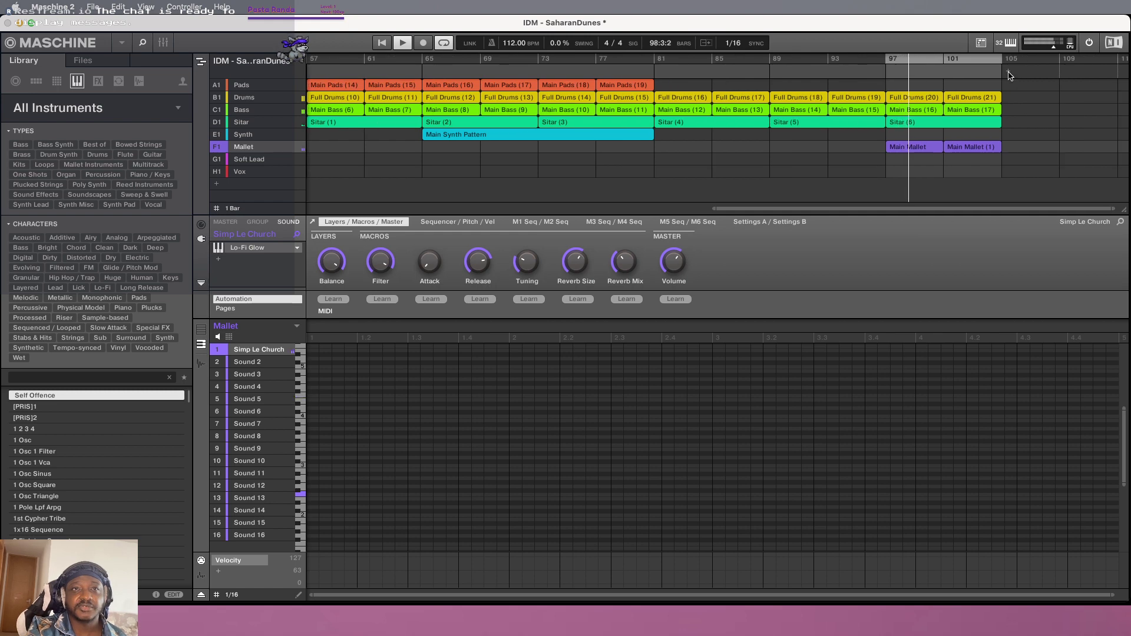
click(1011, 75)
mouse_move(1035, 91)
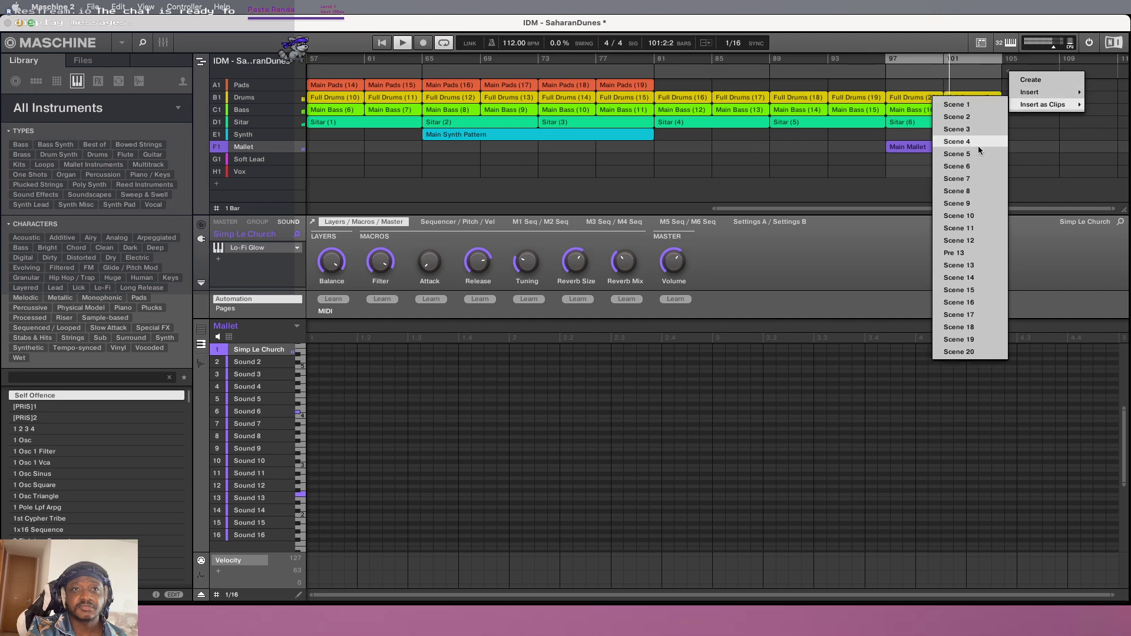
click(971, 203)
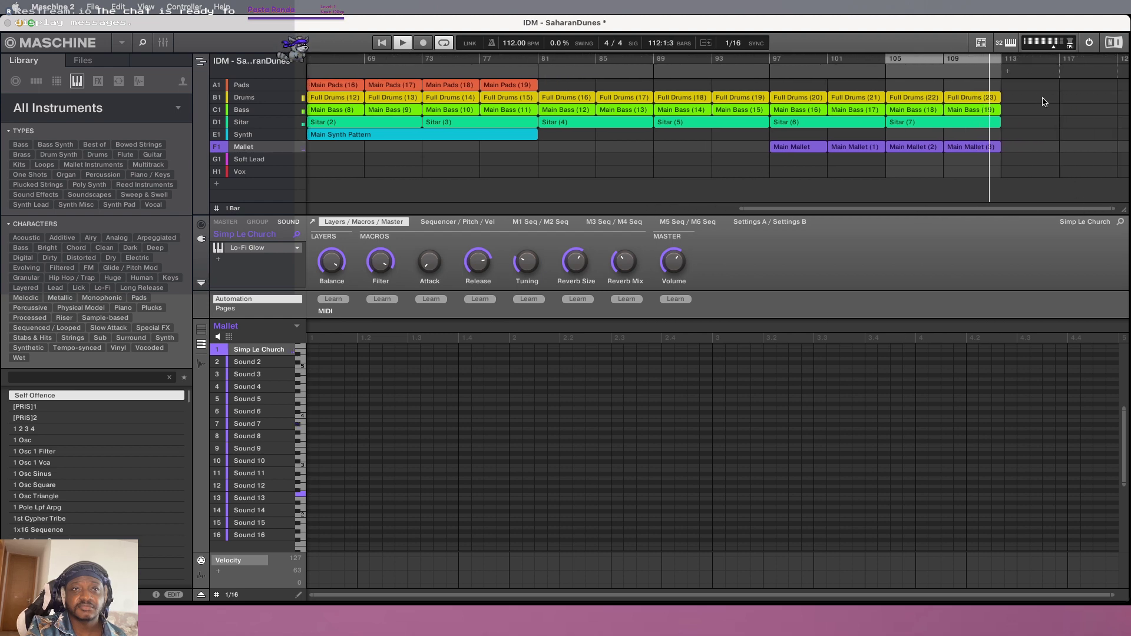
Try Scene 9 as clips a third time at bar 113, and delete that section
right_click(1009, 73)
mouse_move(1038, 92)
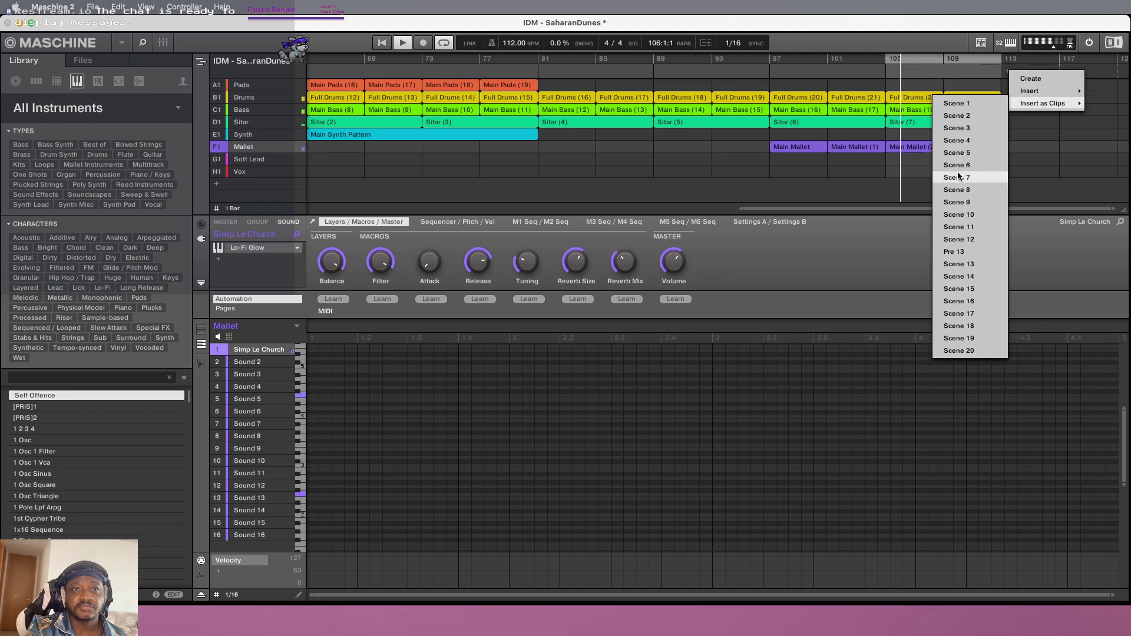
click(972, 202)
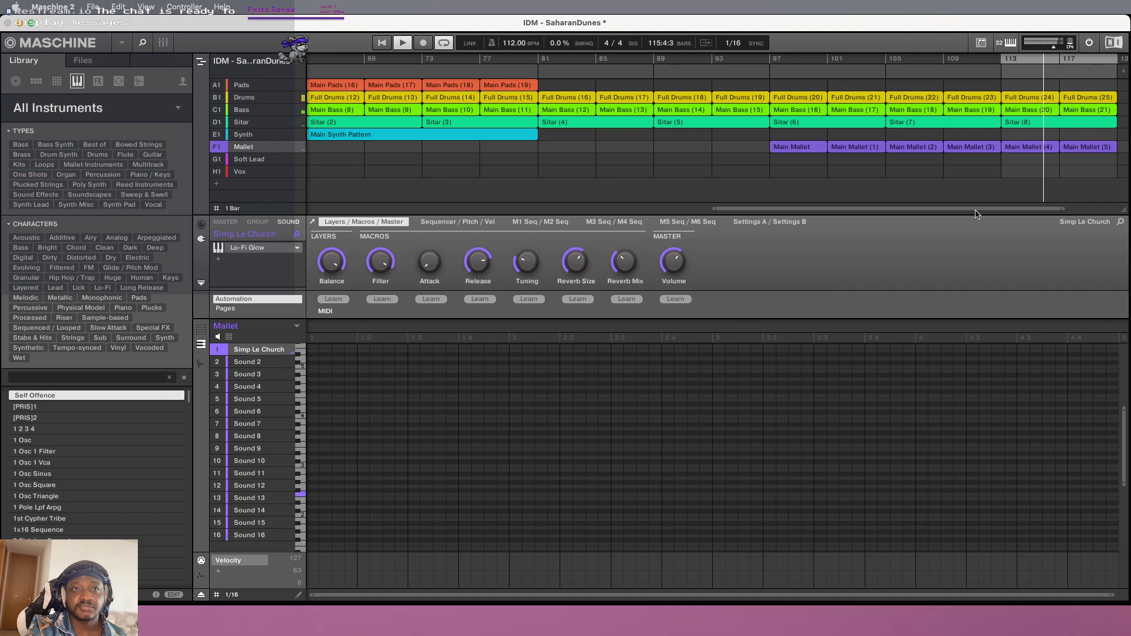
scroll(967, 212, right, 3)
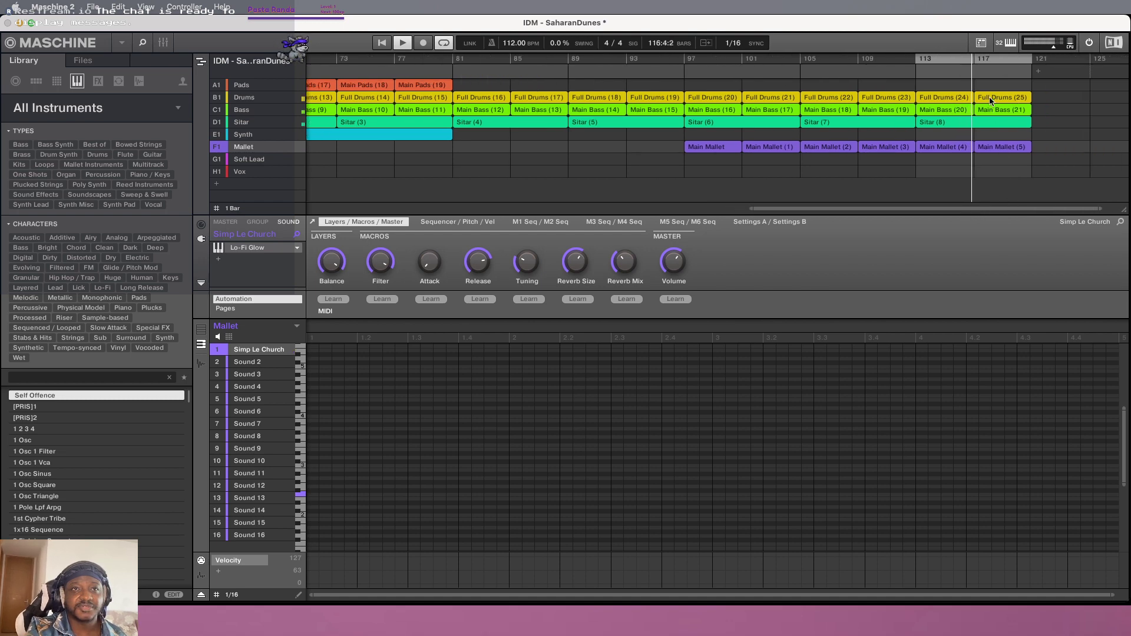
right_click(974, 80)
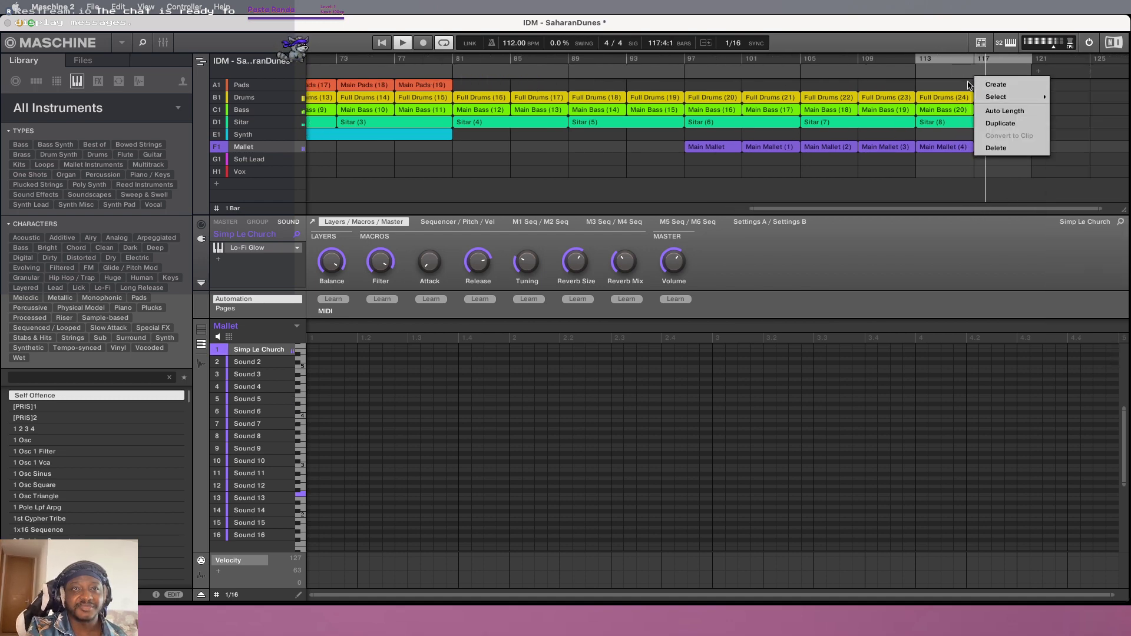
click(1014, 148)
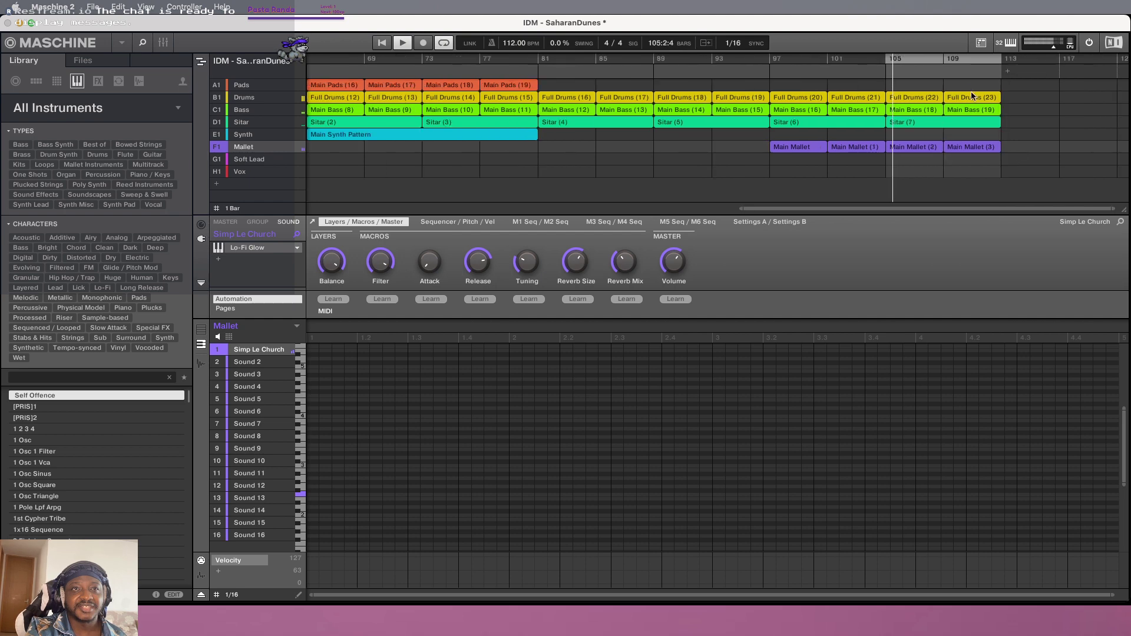
Insert Scene 10 as clips at bars 113 and 117, keeping only drums, bass and mallet
right_click(1008, 71)
mouse_move(1052, 92)
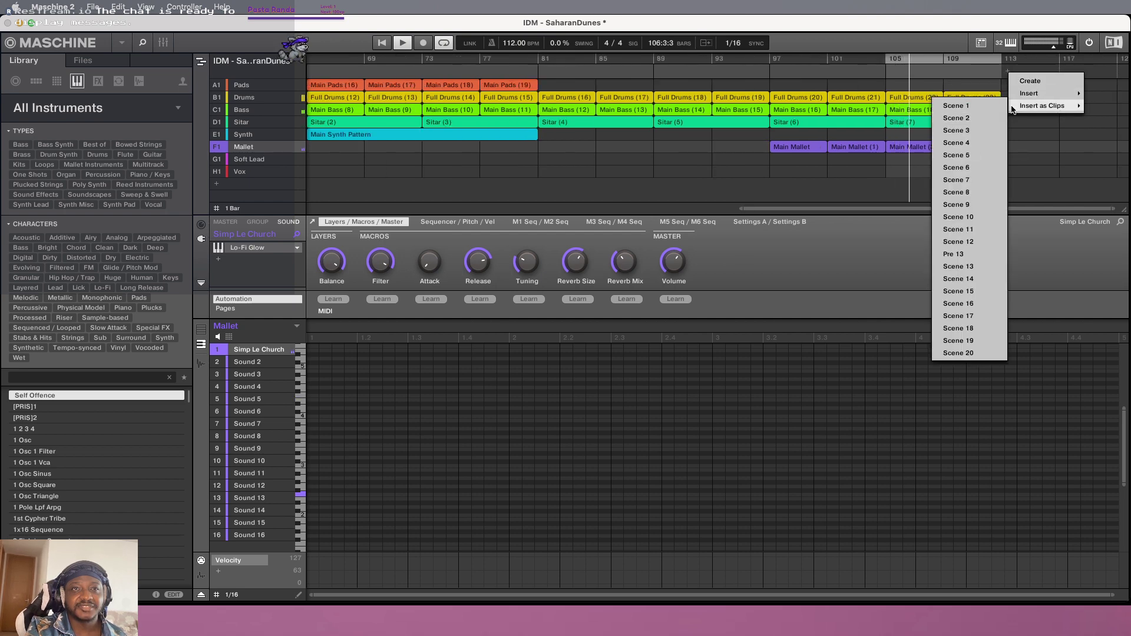
click(973, 218)
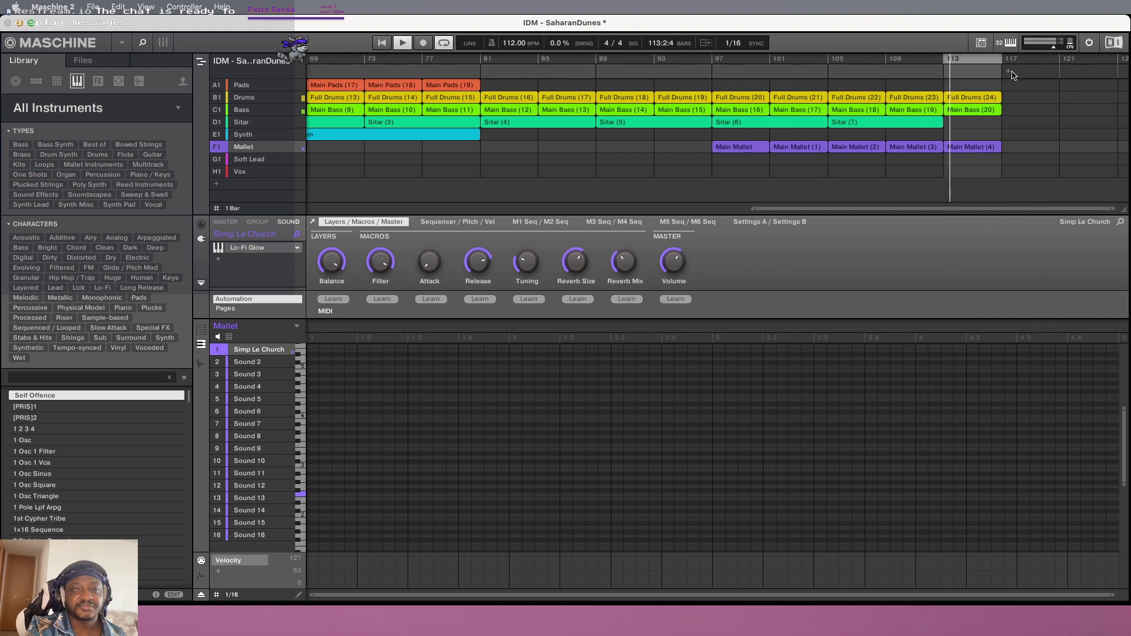
click(1009, 74)
mouse_move(1034, 92)
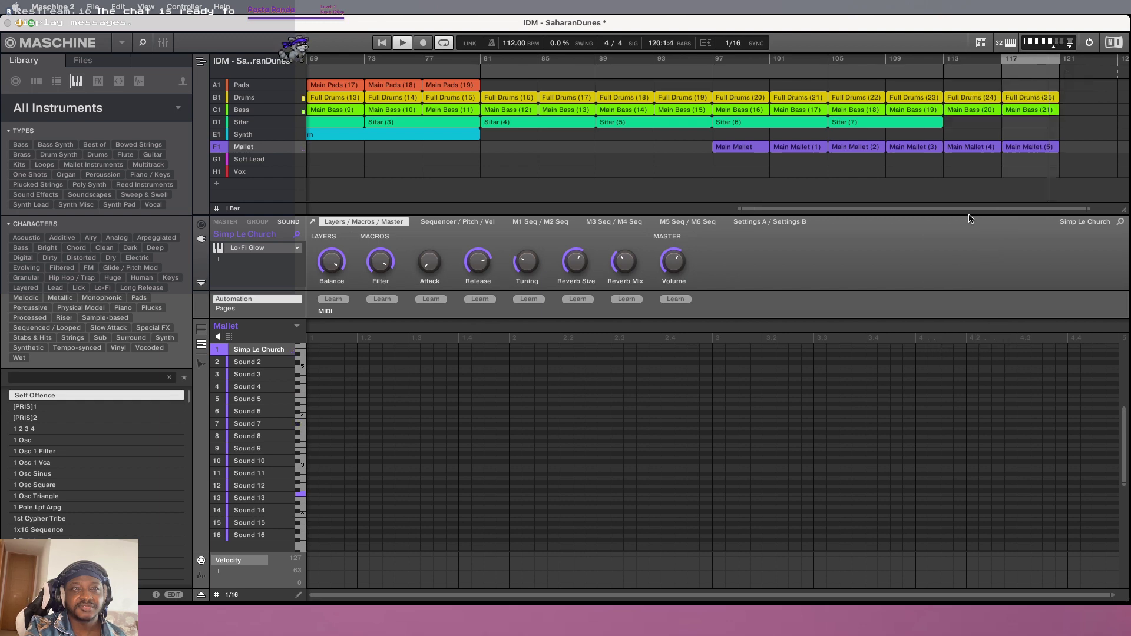
click(969, 215)
drag(977, 209, 1000, 209)
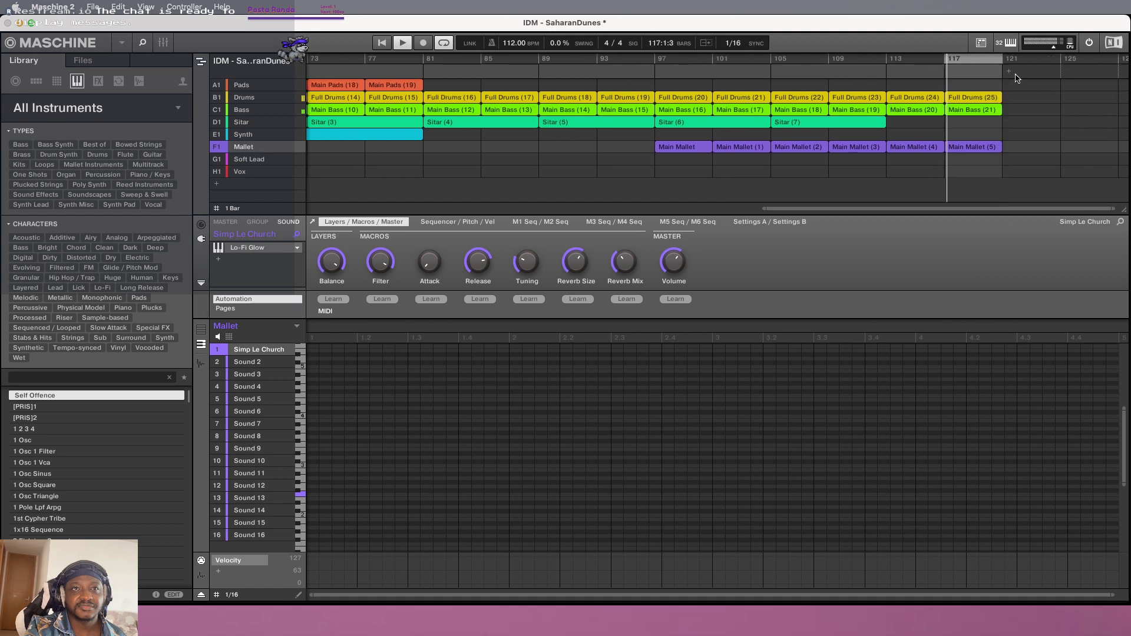
Insert Scene 11 as clips at bar 121, bringing in the soft lead alongside drums, bass and mallet
click(1009, 73)
mouse_move(1040, 104)
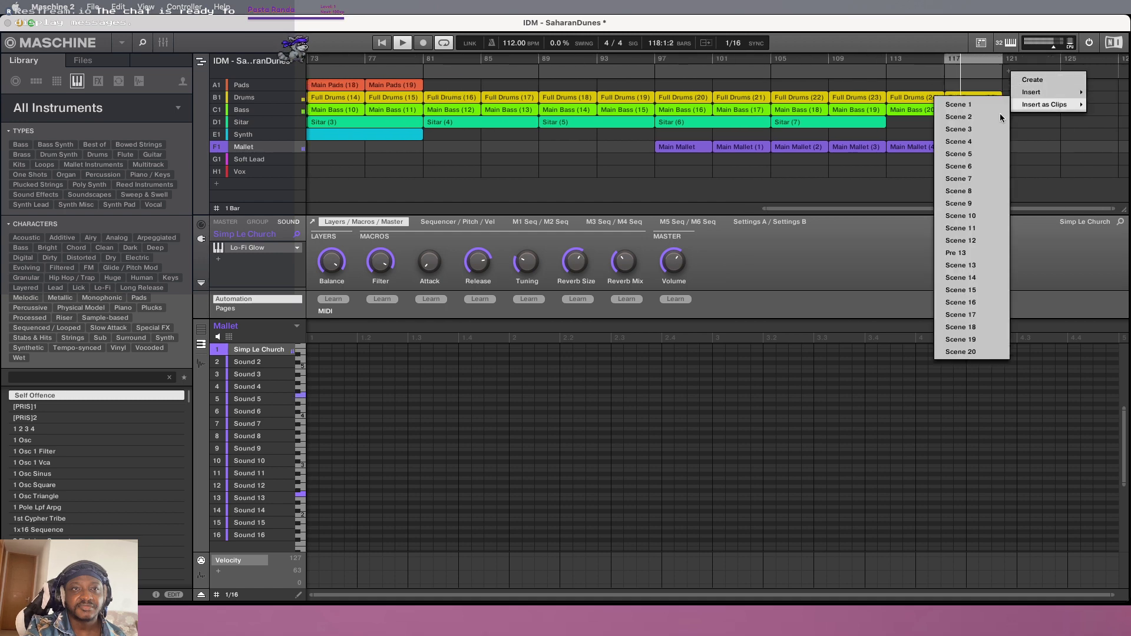
click(981, 226)
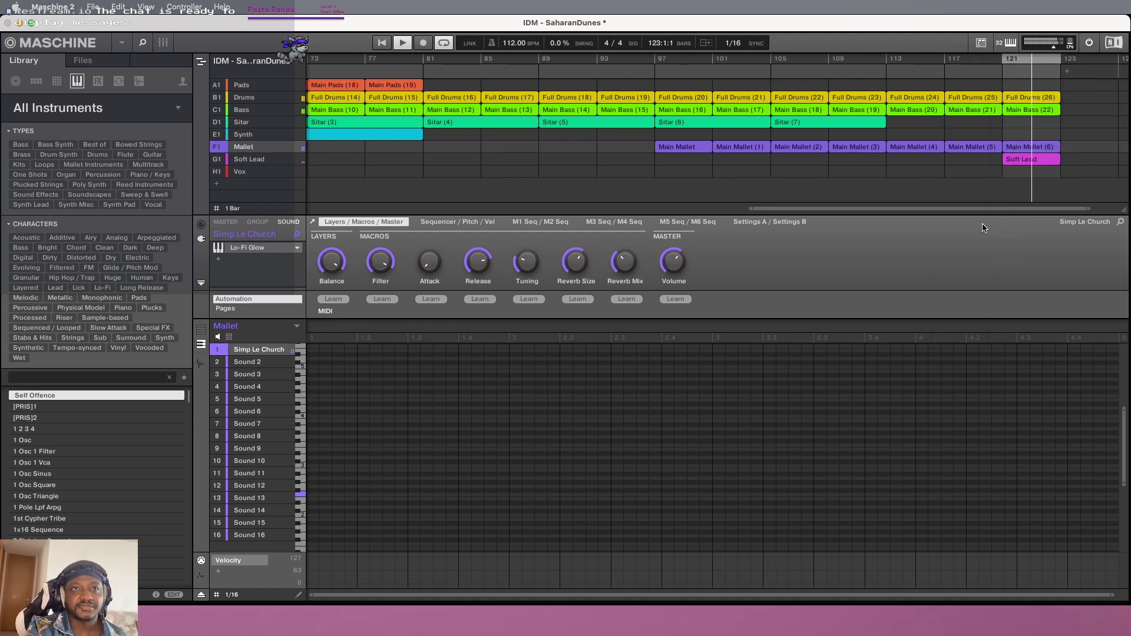
Try Scene 11 as a regular scene instead of clips at bar 125, and delete that section
drag(950, 210, 1040, 211)
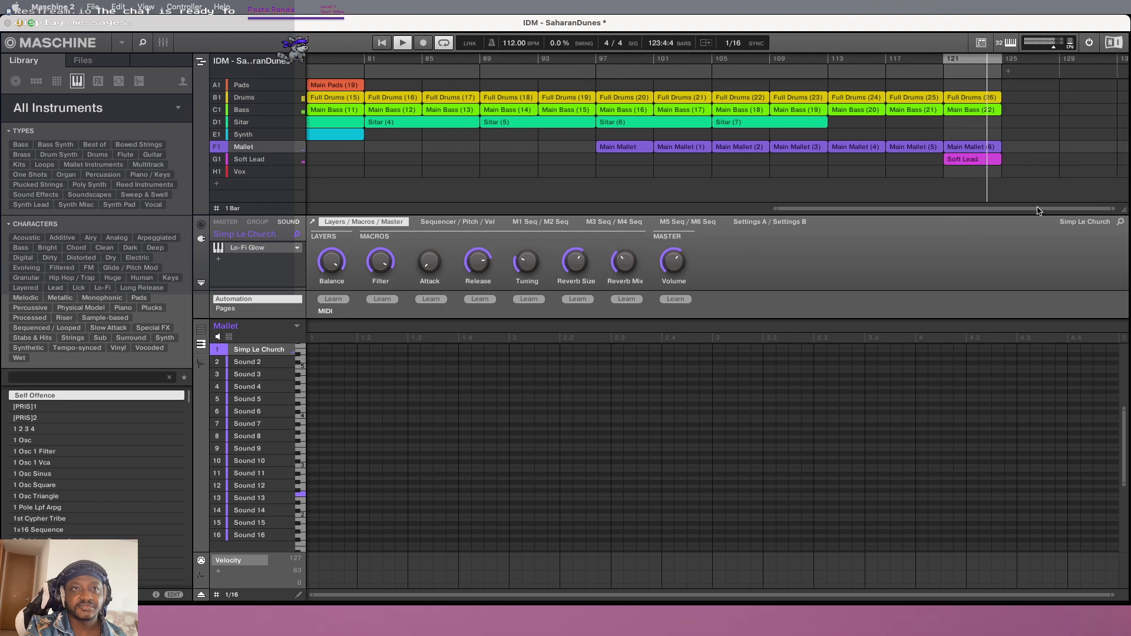
click(1007, 77)
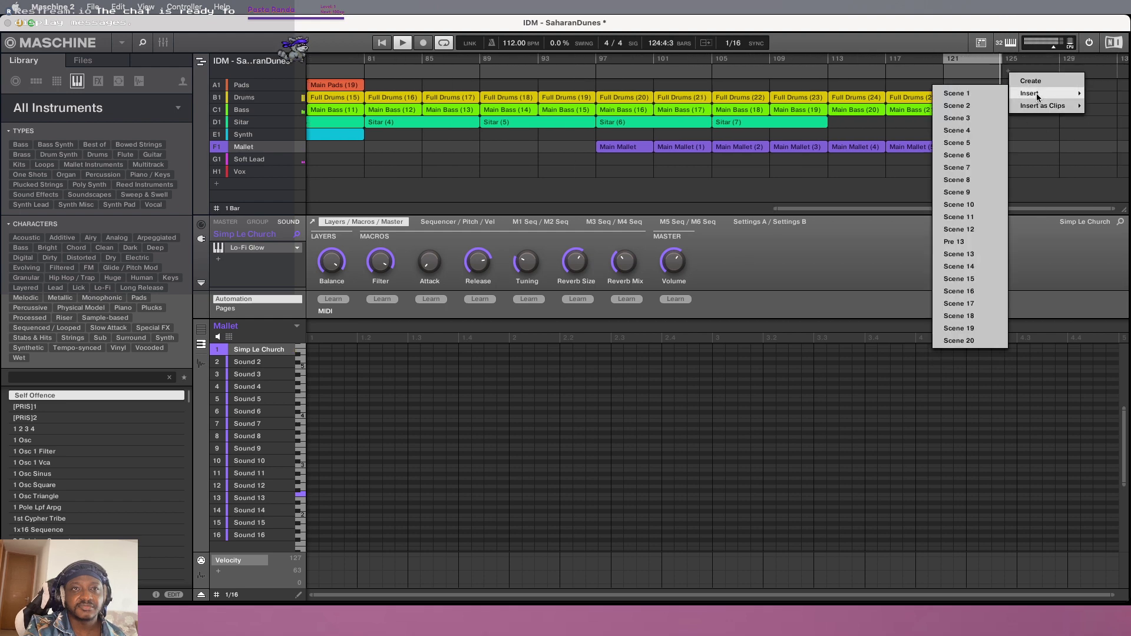
mouse_move(1028, 106)
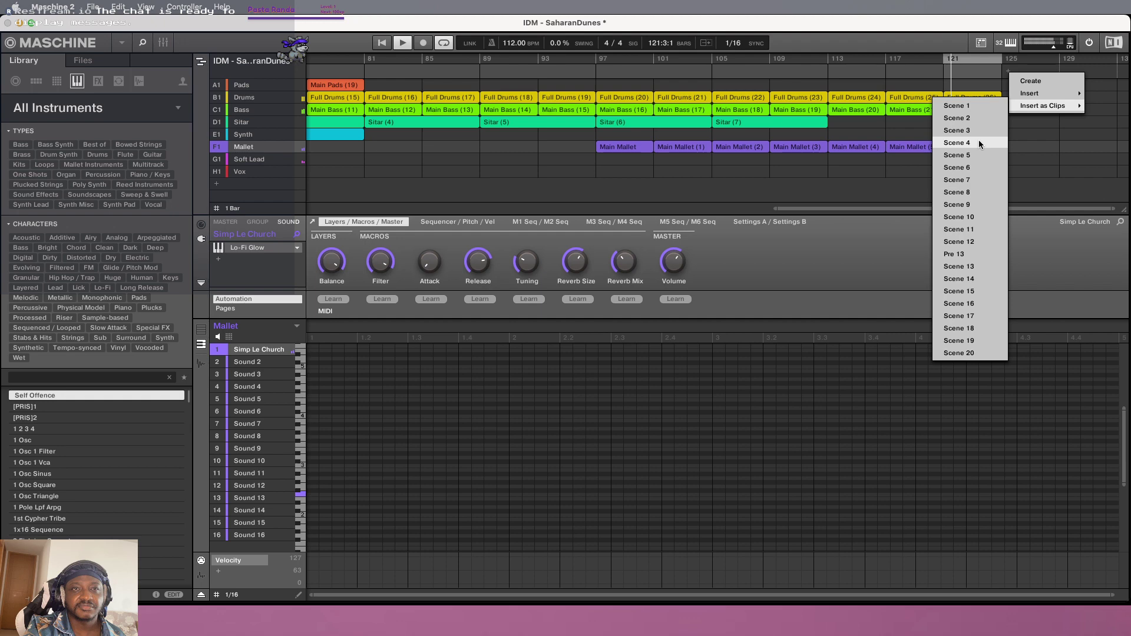
click(978, 143)
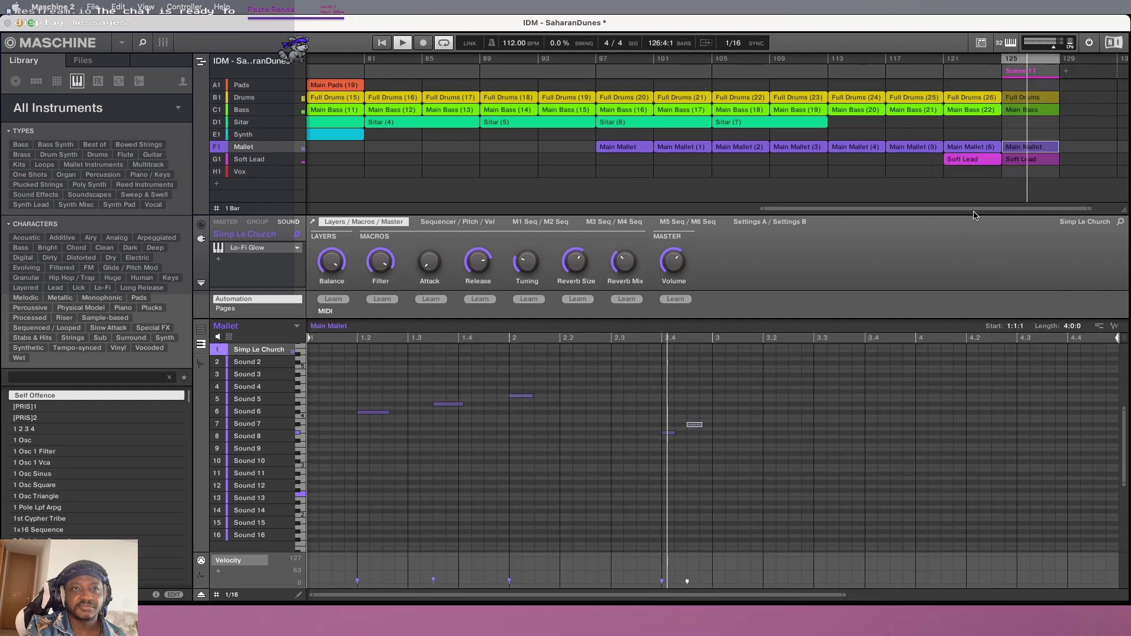
right_click(1032, 72)
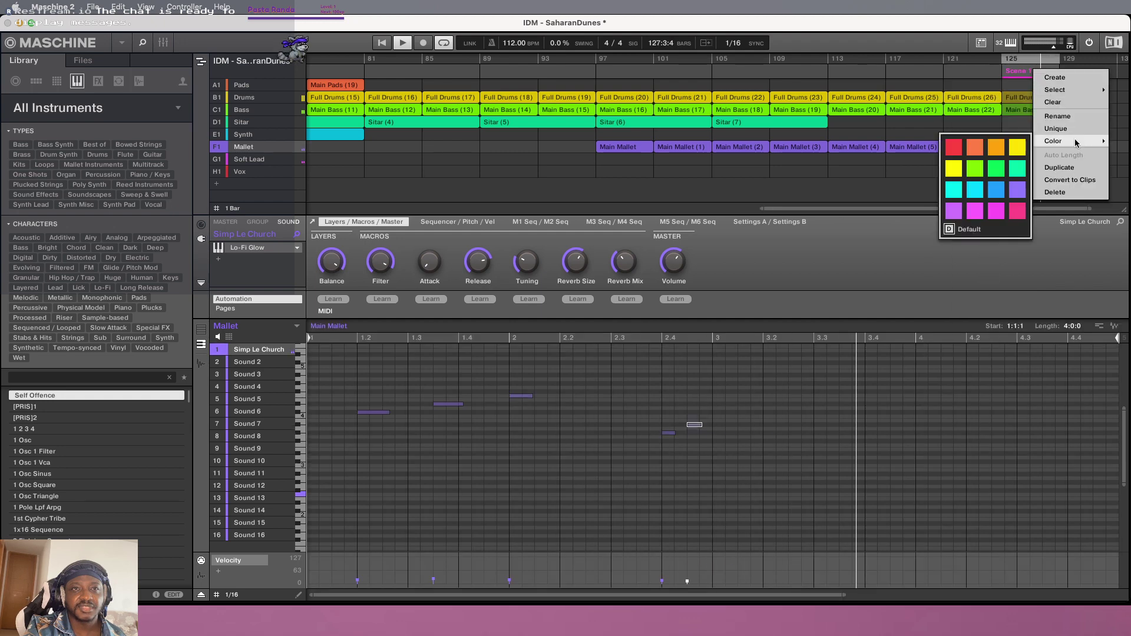
click(1060, 193)
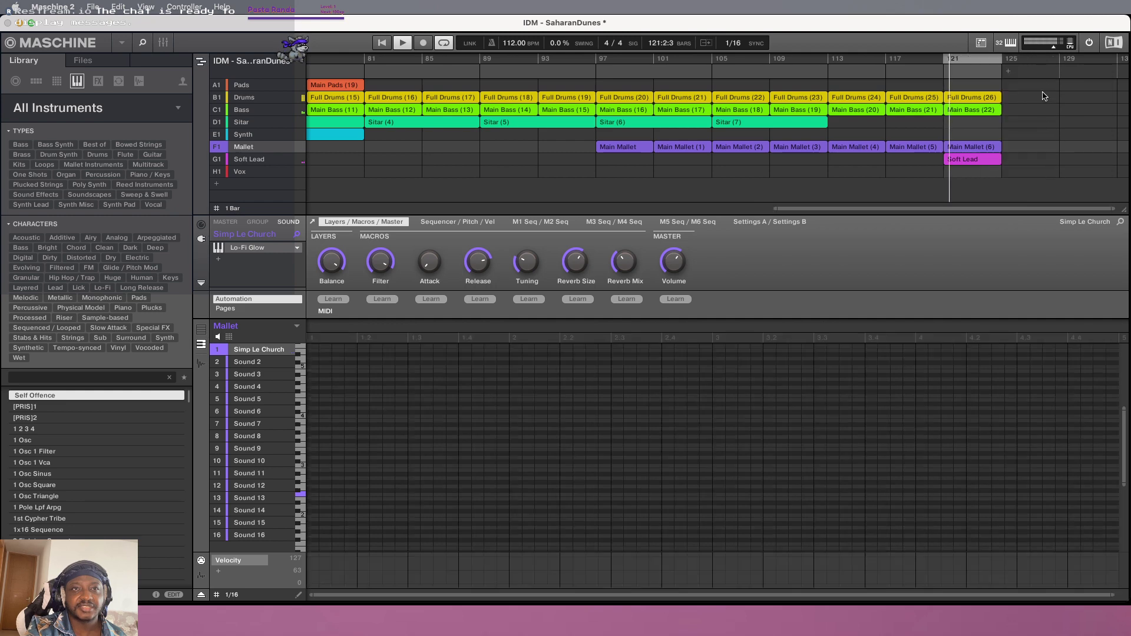
Insert Scene 11 as clips at bar 125 to repeat the soft lead section
right_click(1009, 71)
mouse_move(1041, 101)
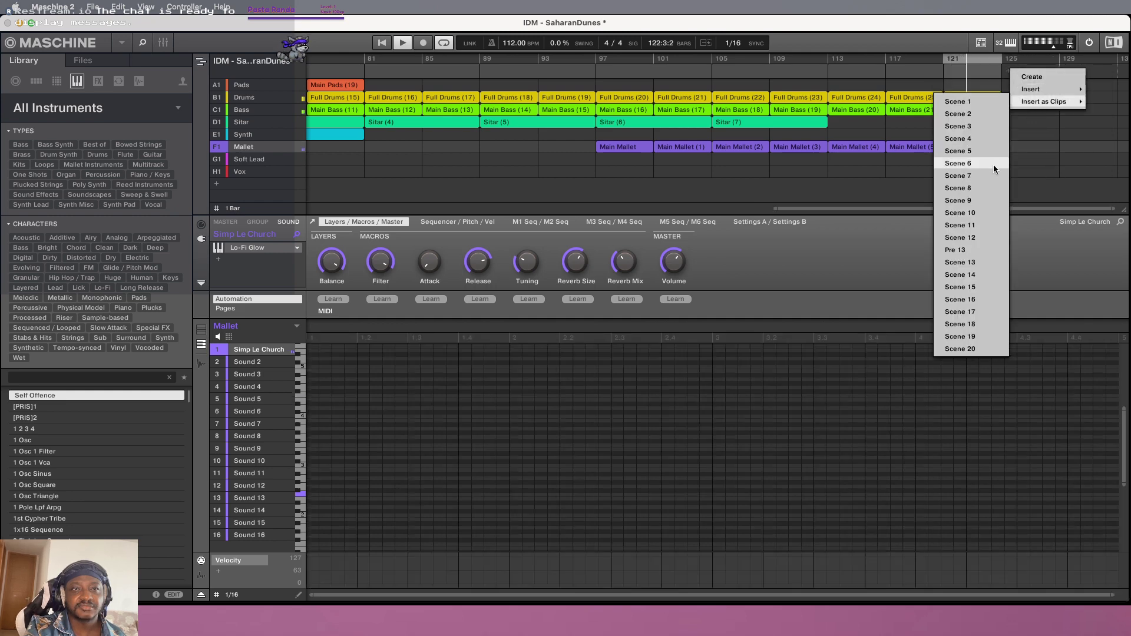
click(988, 225)
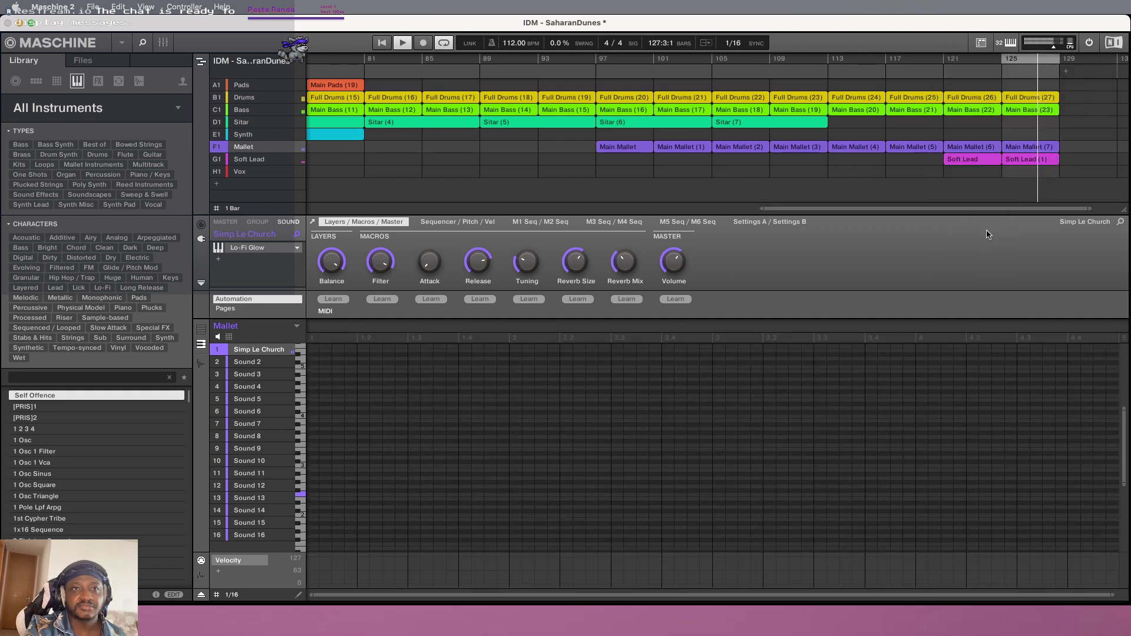
Insert Scene 12 as clips at bars 129, 133 and 137, adding the vox to the arrangement
drag(984, 211, 1008, 211)
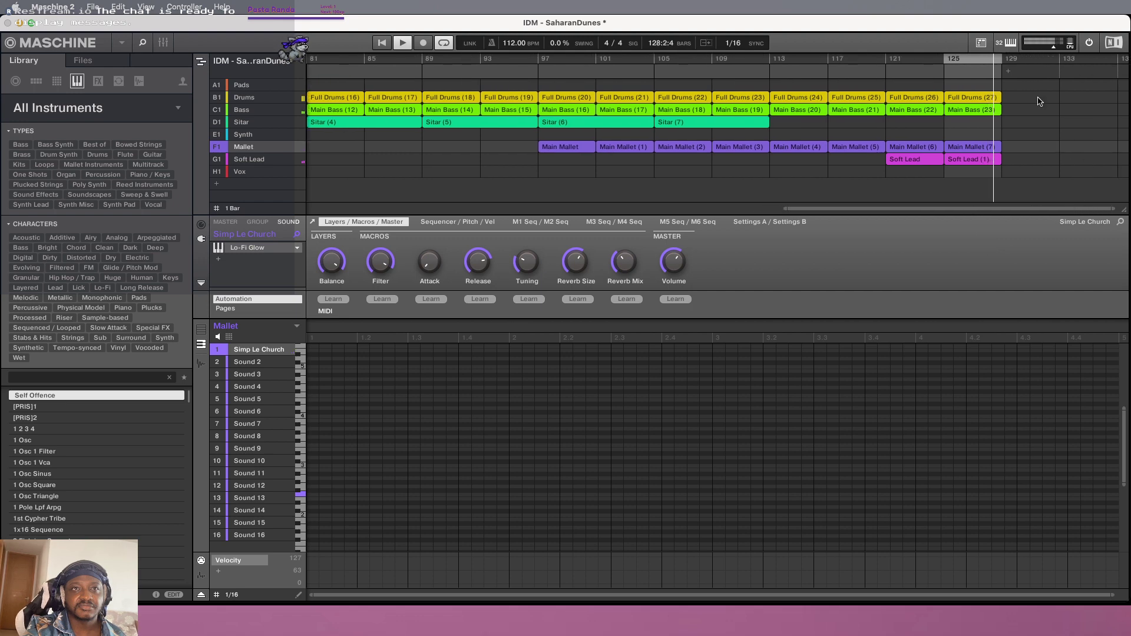
right_click(1008, 73)
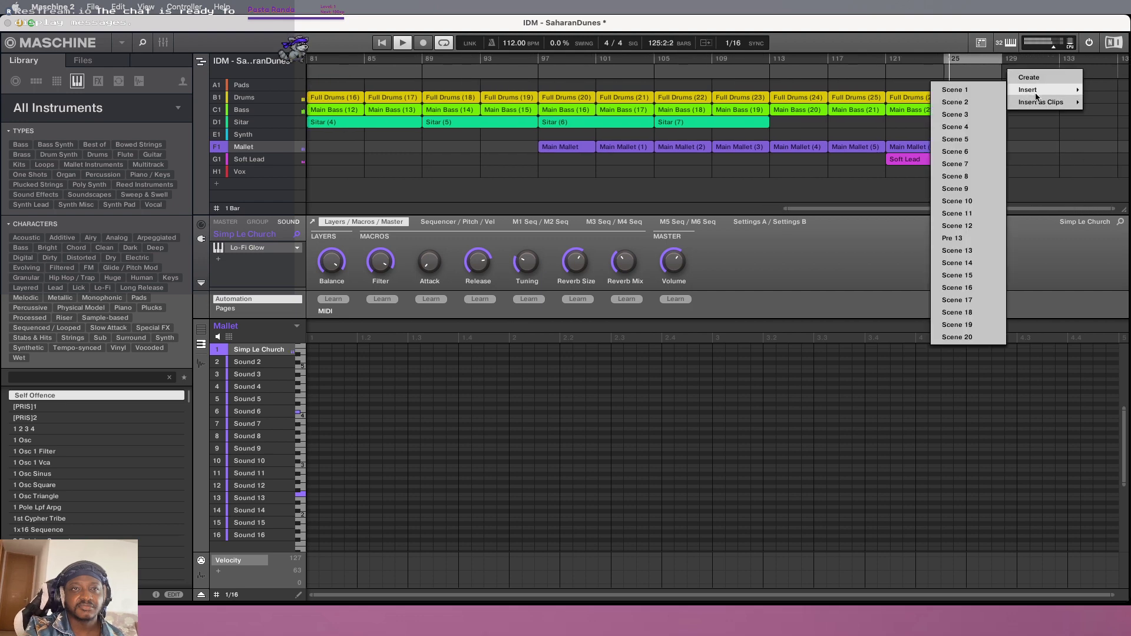
mouse_move(1033, 108)
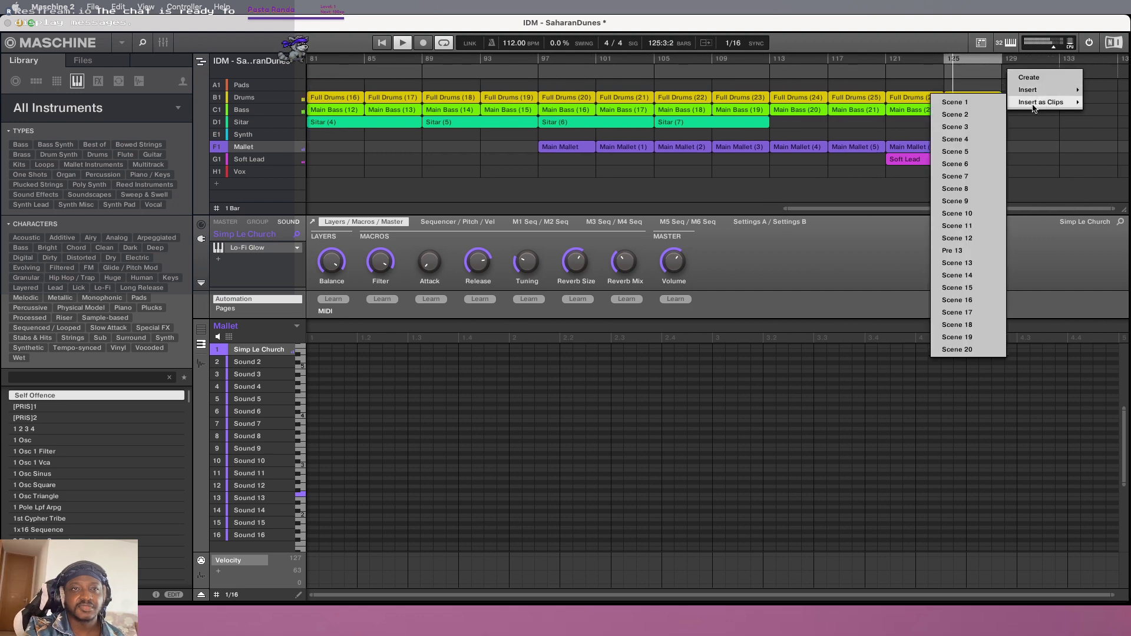
click(971, 239)
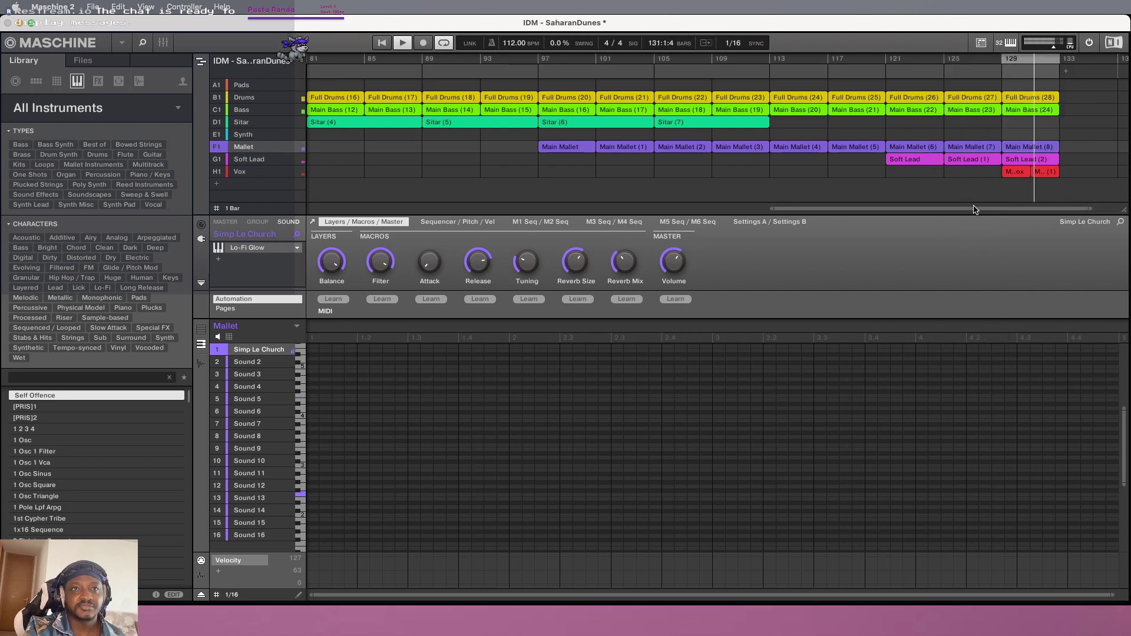
drag(977, 210, 1000, 210)
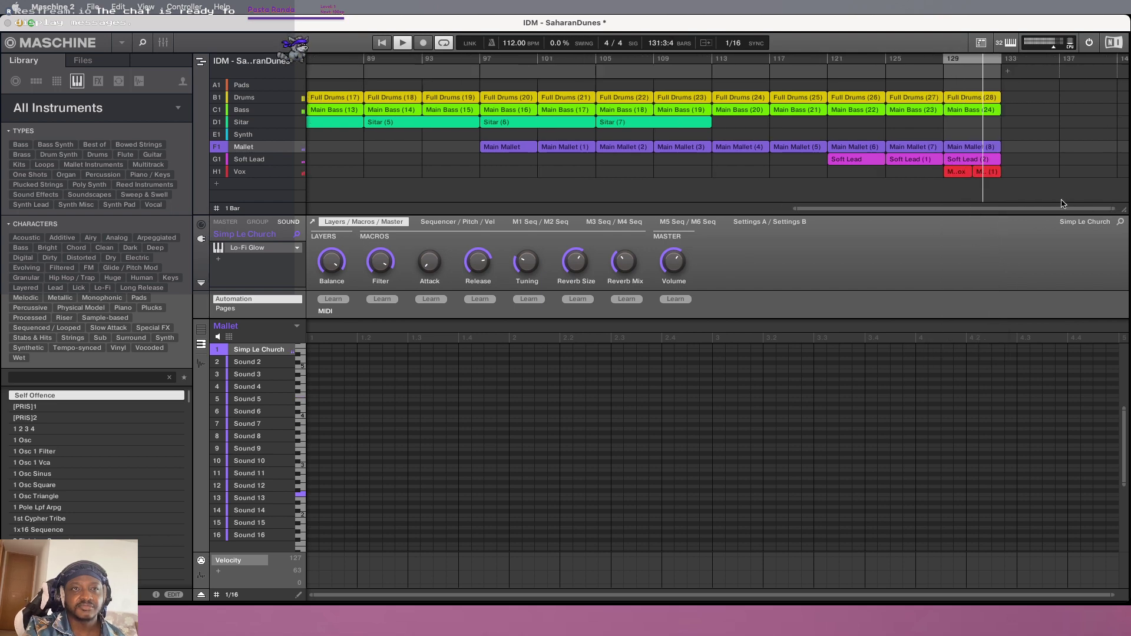
right_click(1007, 73)
mouse_move(1040, 96)
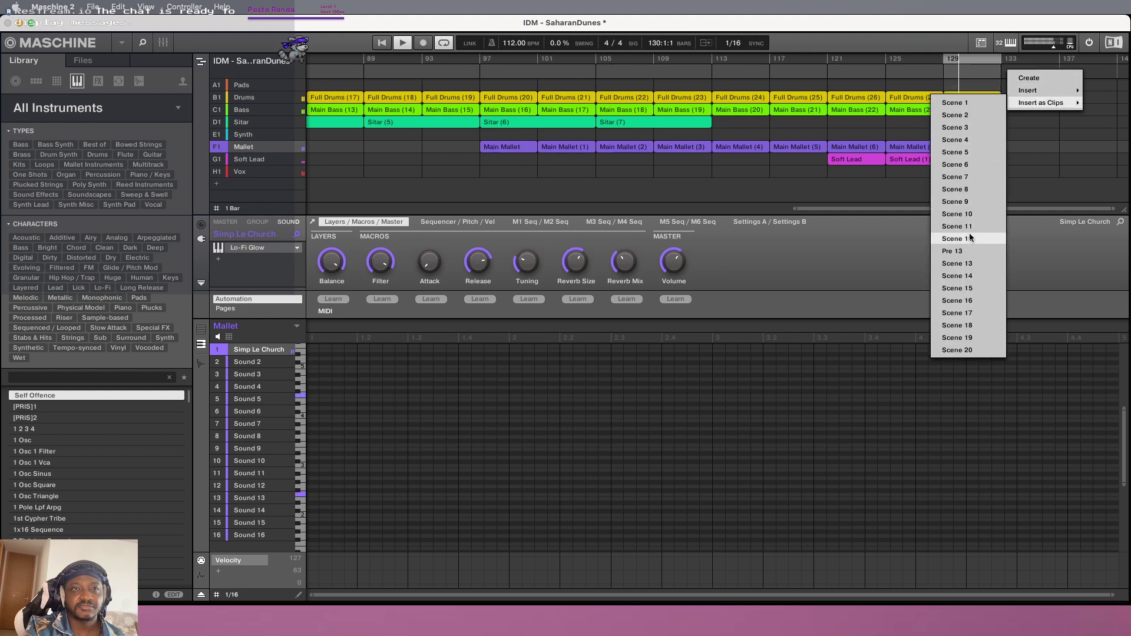
click(969, 239)
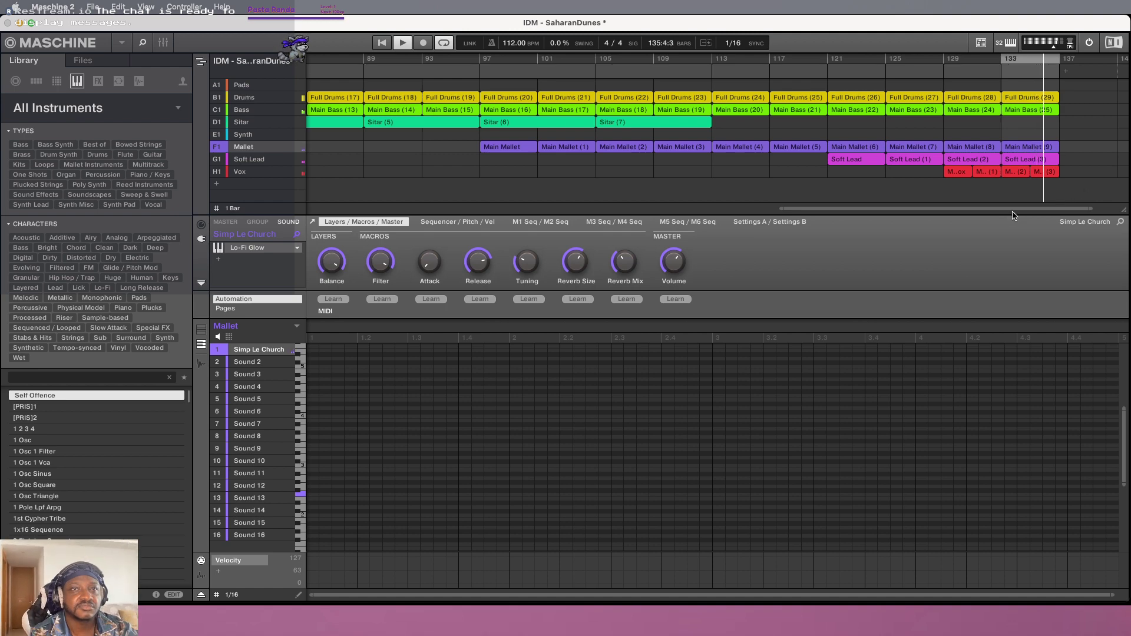
drag(1010, 209, 1031, 209)
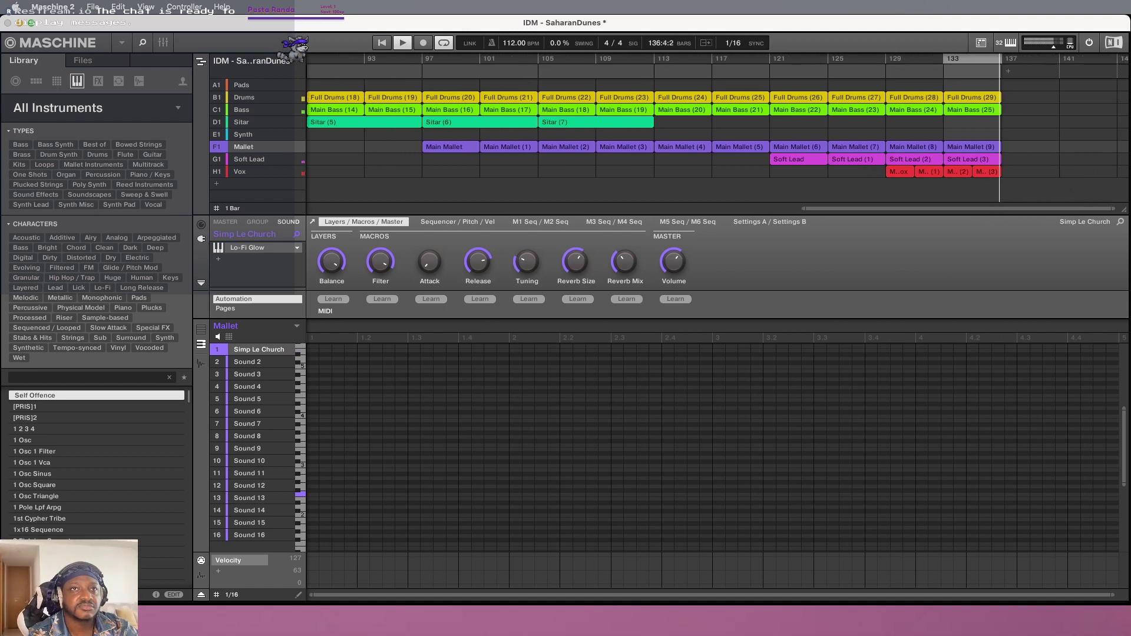
click(1009, 71)
mouse_move(1026, 89)
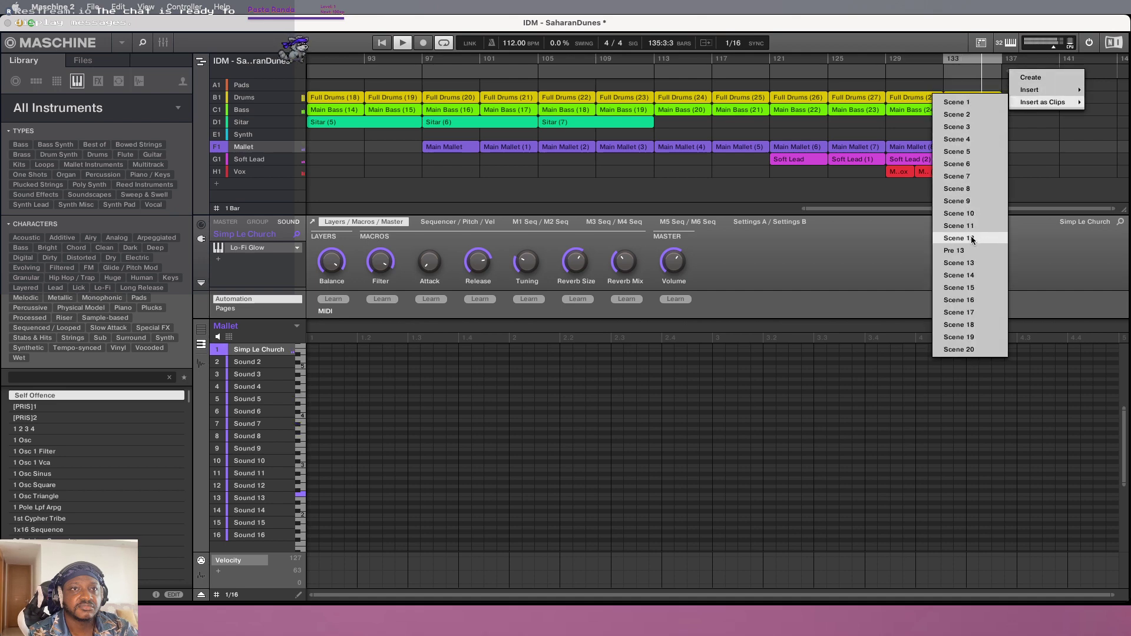
click(960, 238)
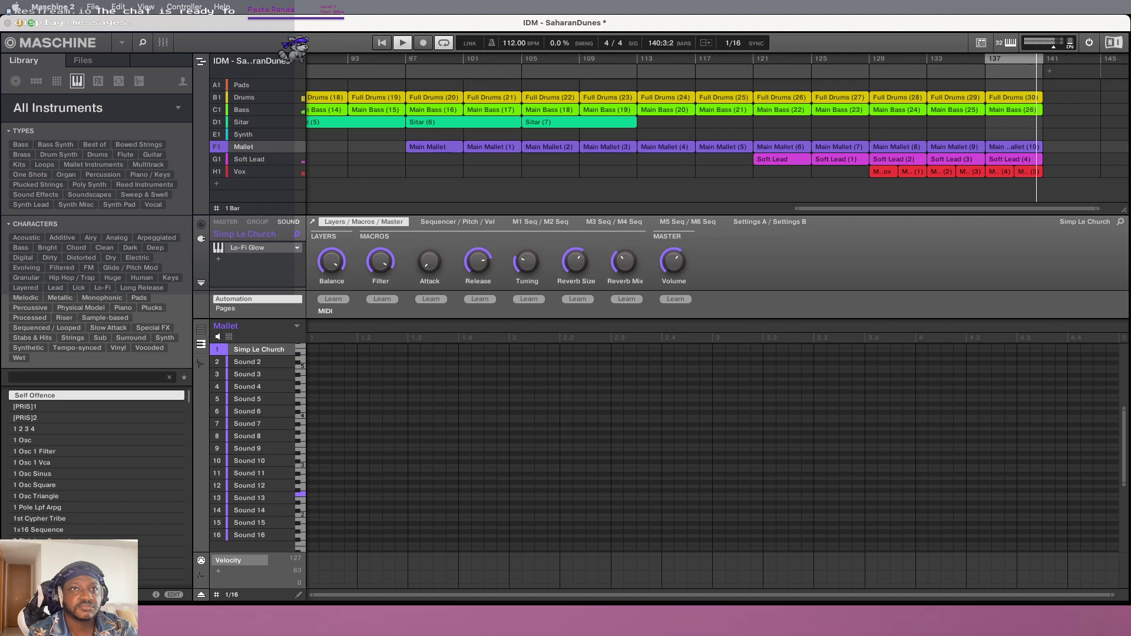
Insert Pre 13 as clips at bar 141, bringing the sitar back in
click(1009, 72)
mouse_move(1035, 93)
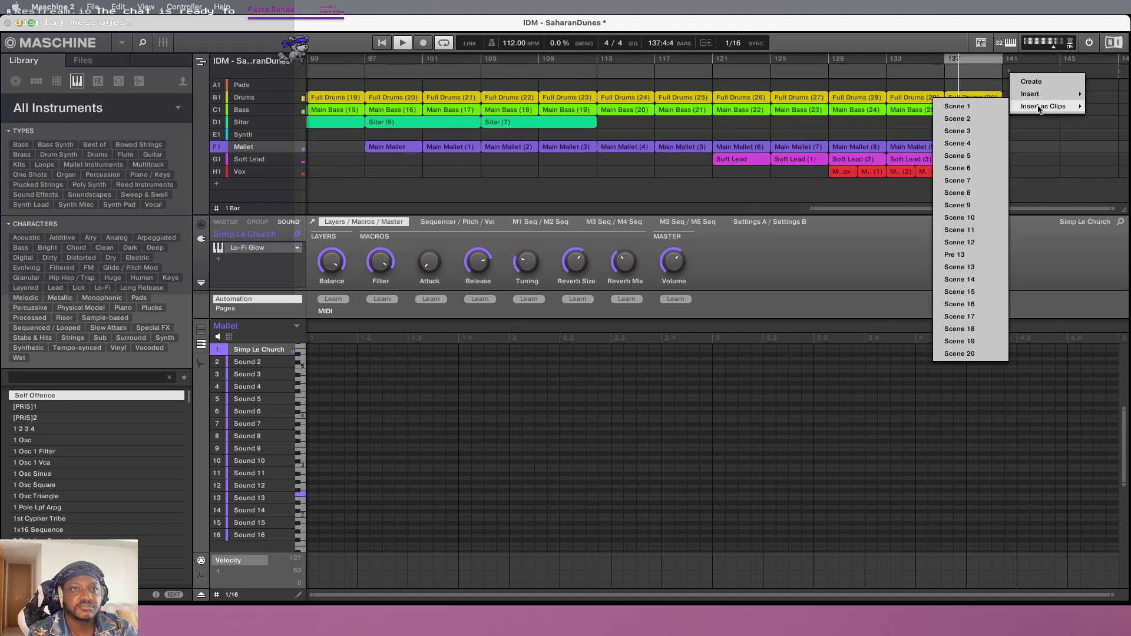
click(982, 254)
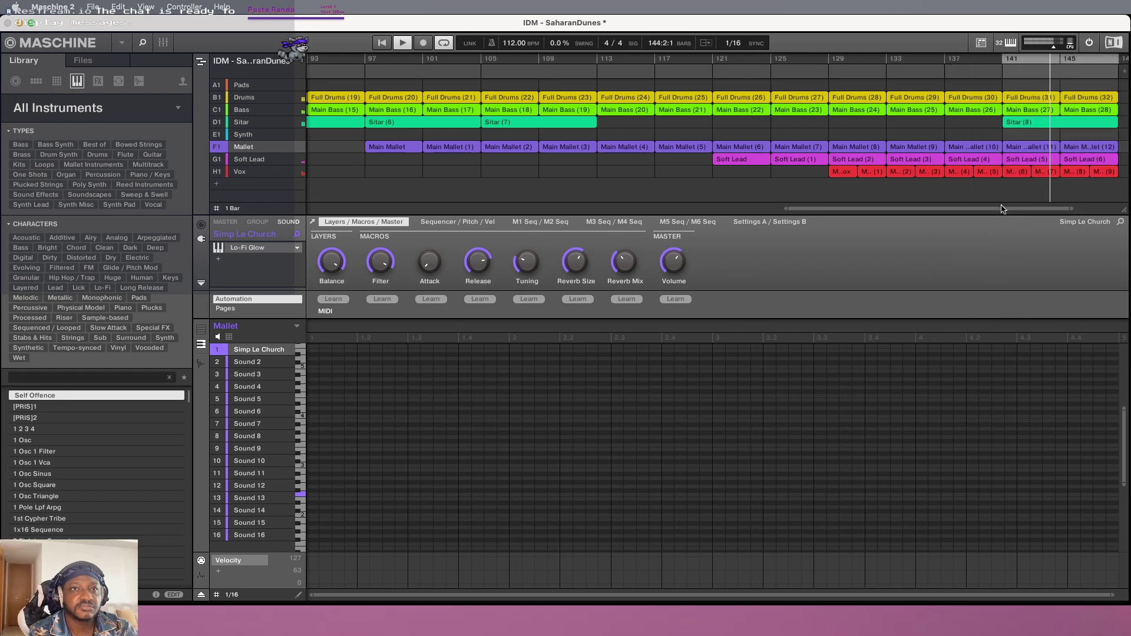
scroll(941, 82, right, 6)
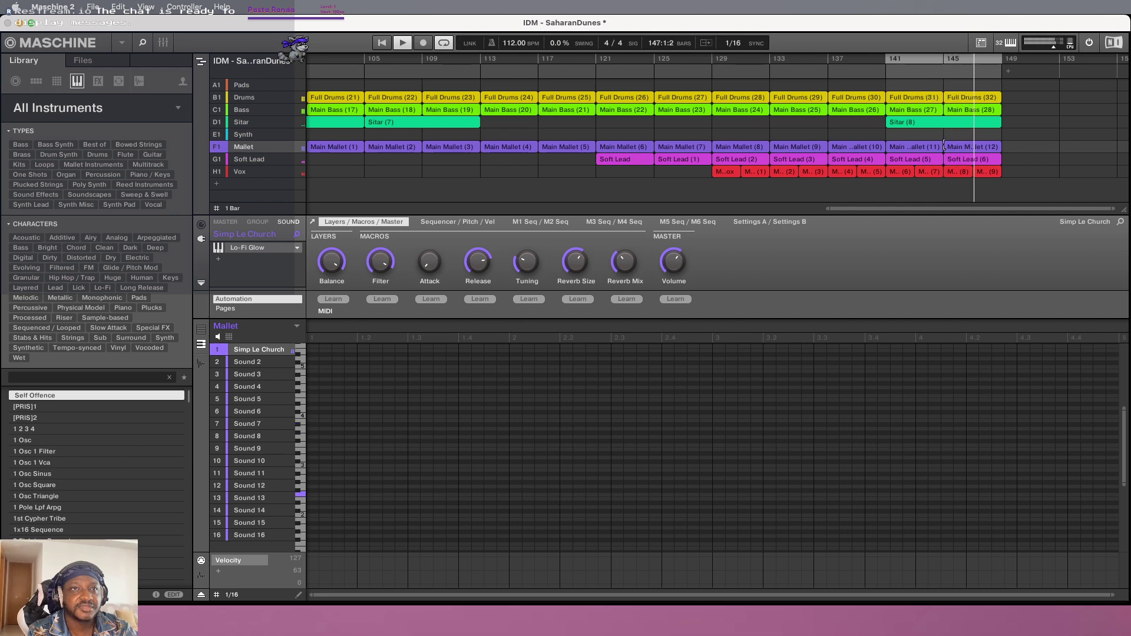
click(935, 173)
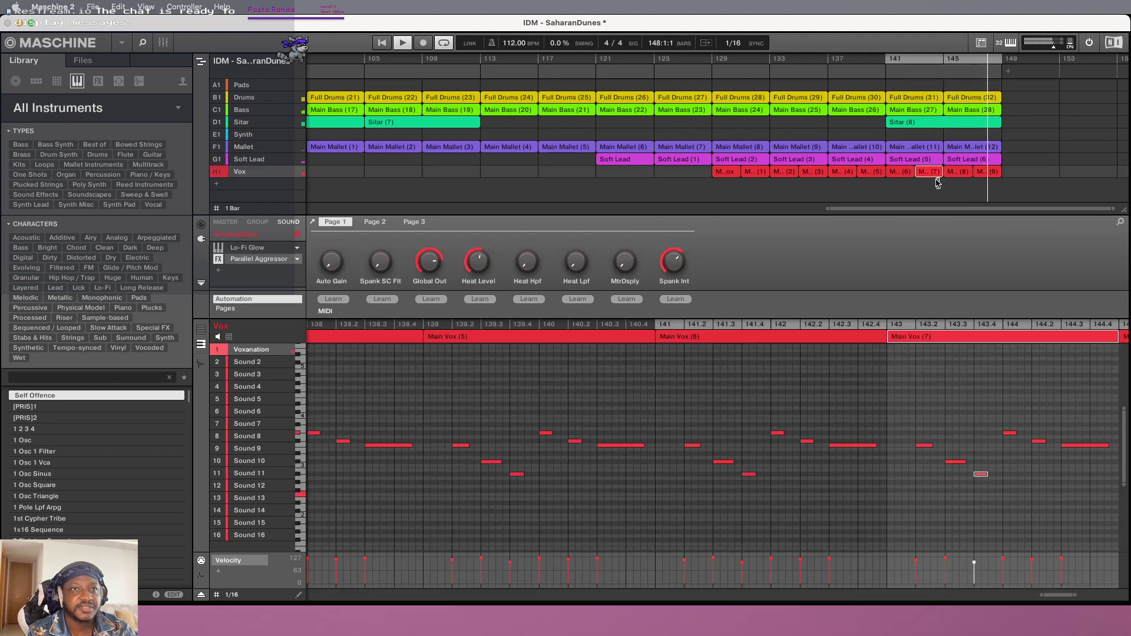
drag(937, 183, 908, 96)
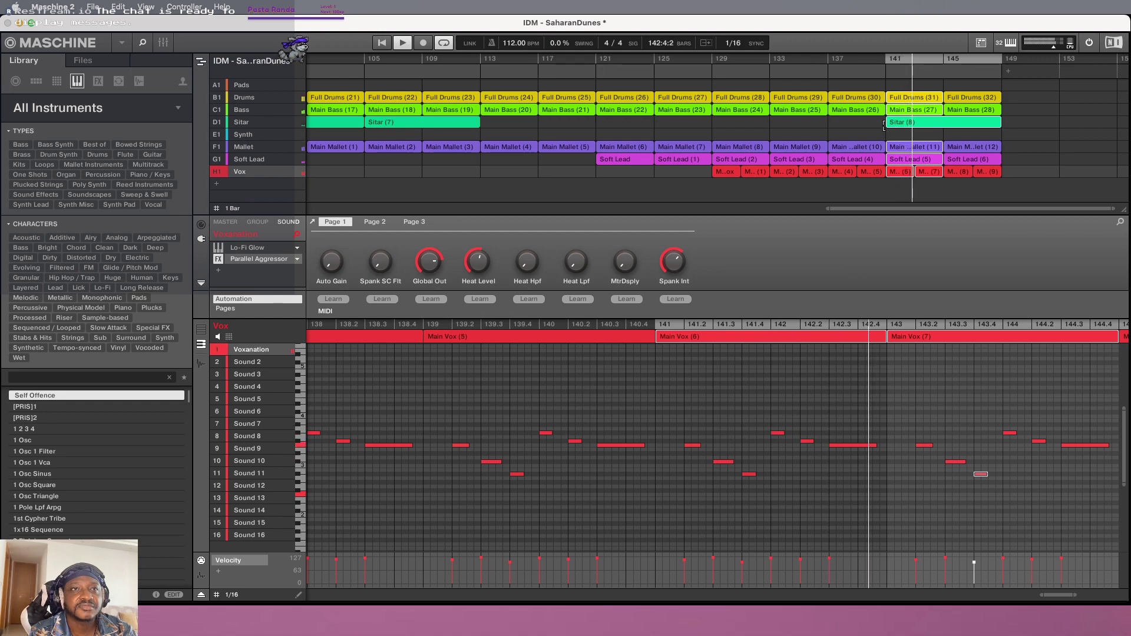
click(908, 122)
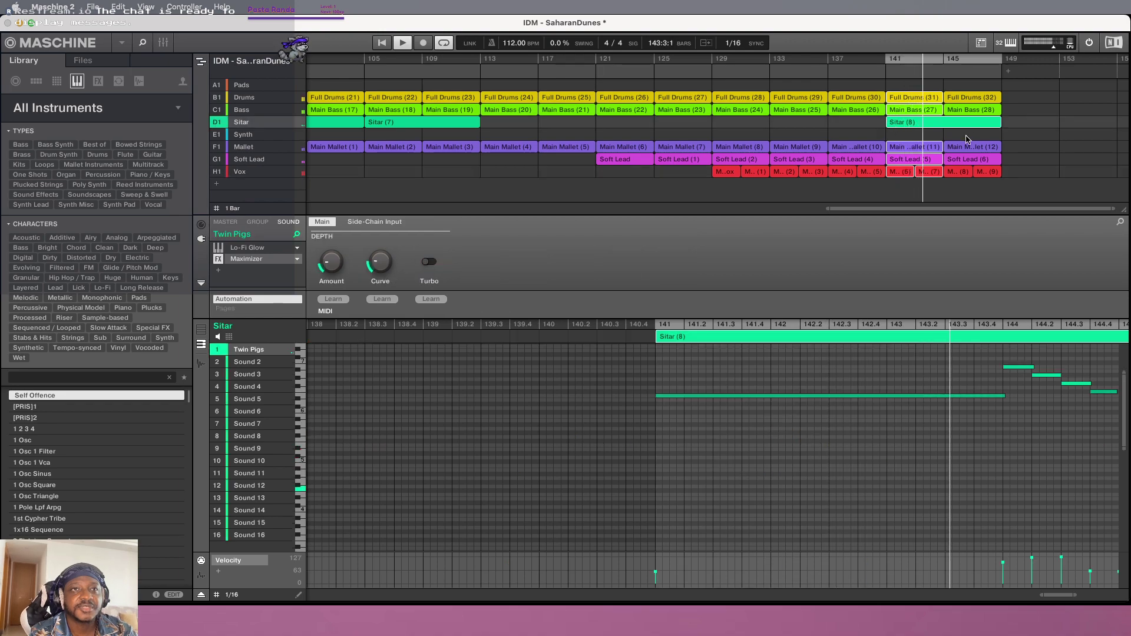
click(1014, 156)
Trim the start of the sitar clip at bar 141 forward to bar 147, and move the shortened clip to bar 143
click(895, 123)
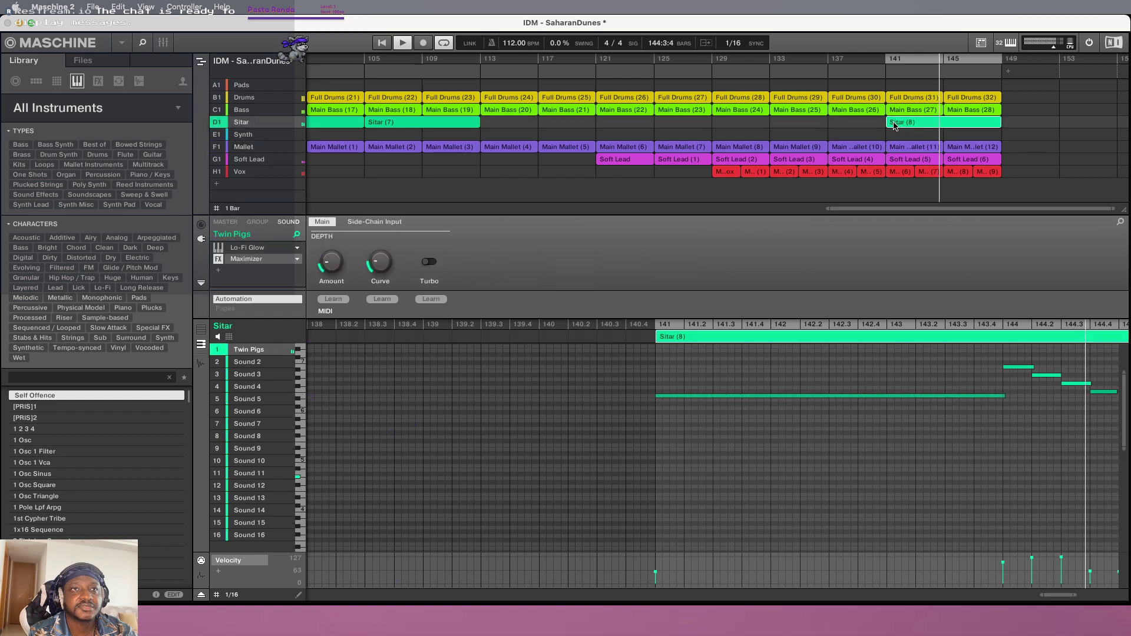
drag(894, 124, 939, 126)
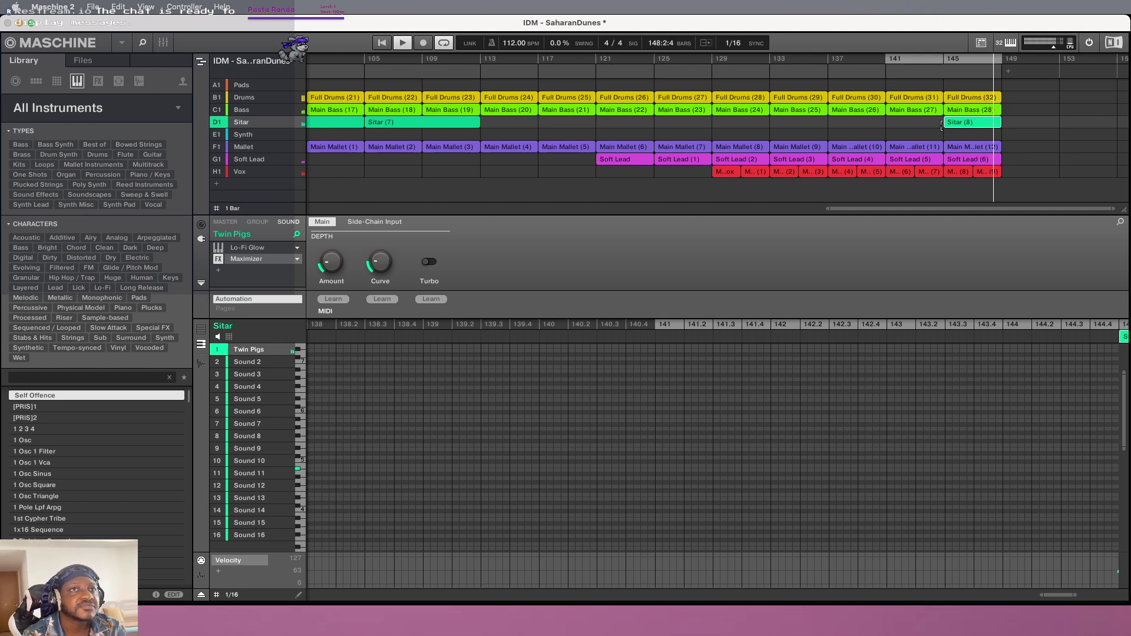
drag(944, 125, 968, 129)
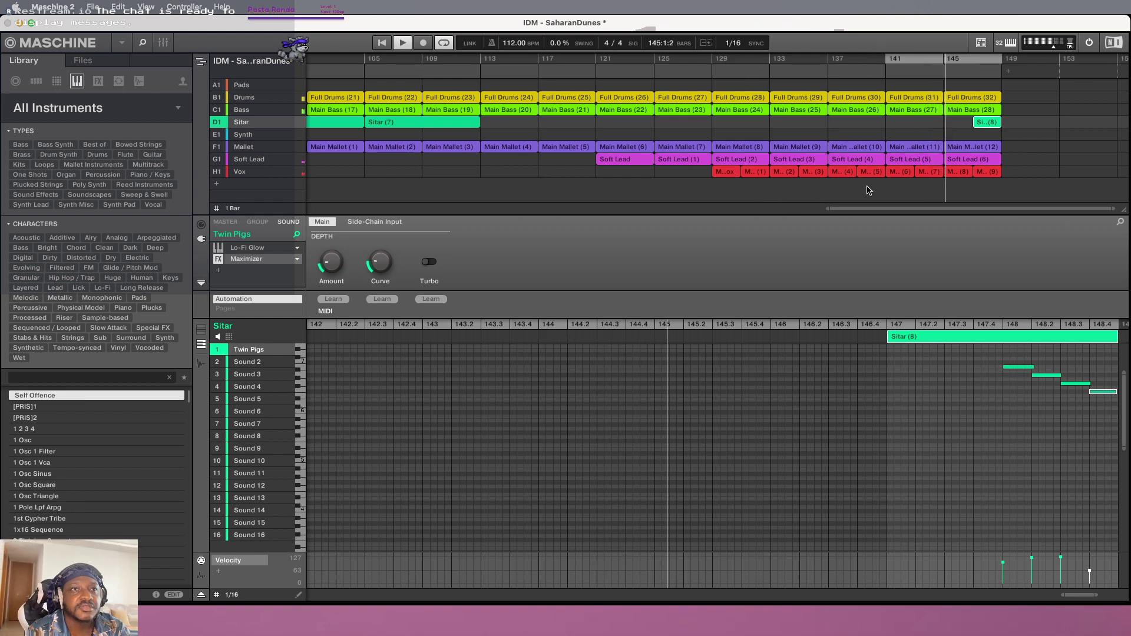
drag(976, 131, 939, 130)
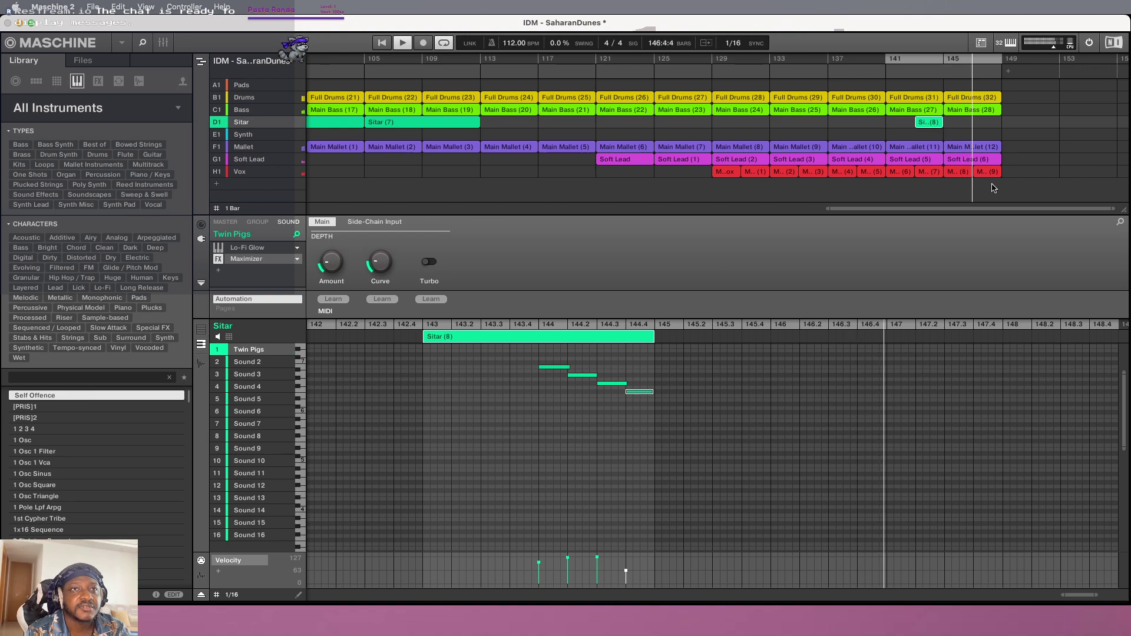
Delete the drums, bass, mallet, soft lead and vox clips at bars 145 to 148, and shorten the last section to end at bar 145
drag(992, 189, 955, 73)
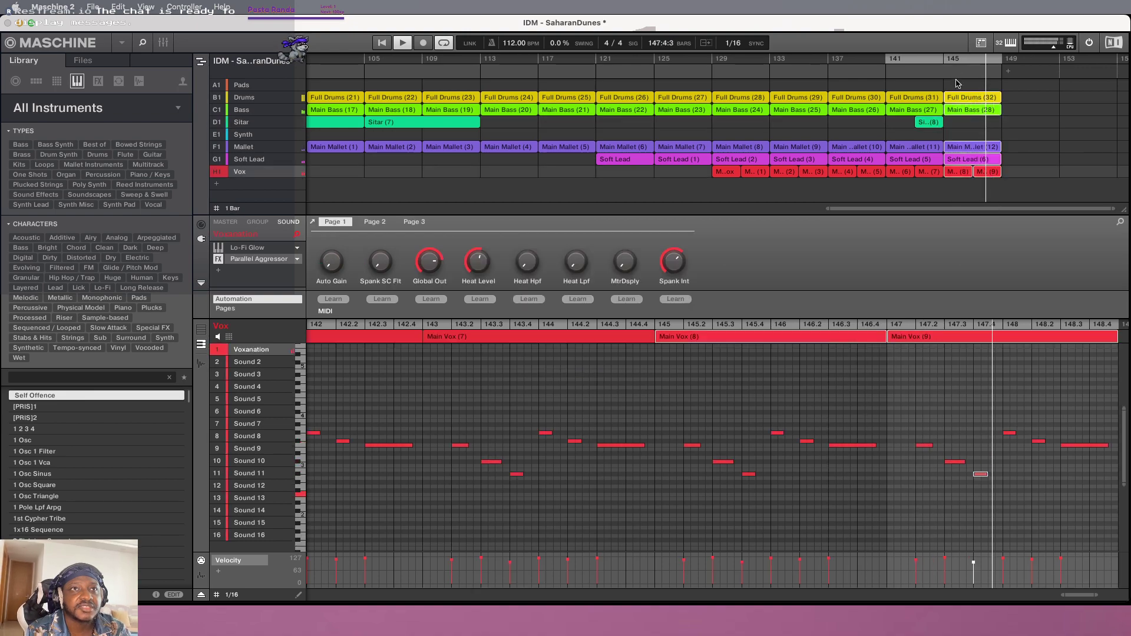
right_click(955, 102)
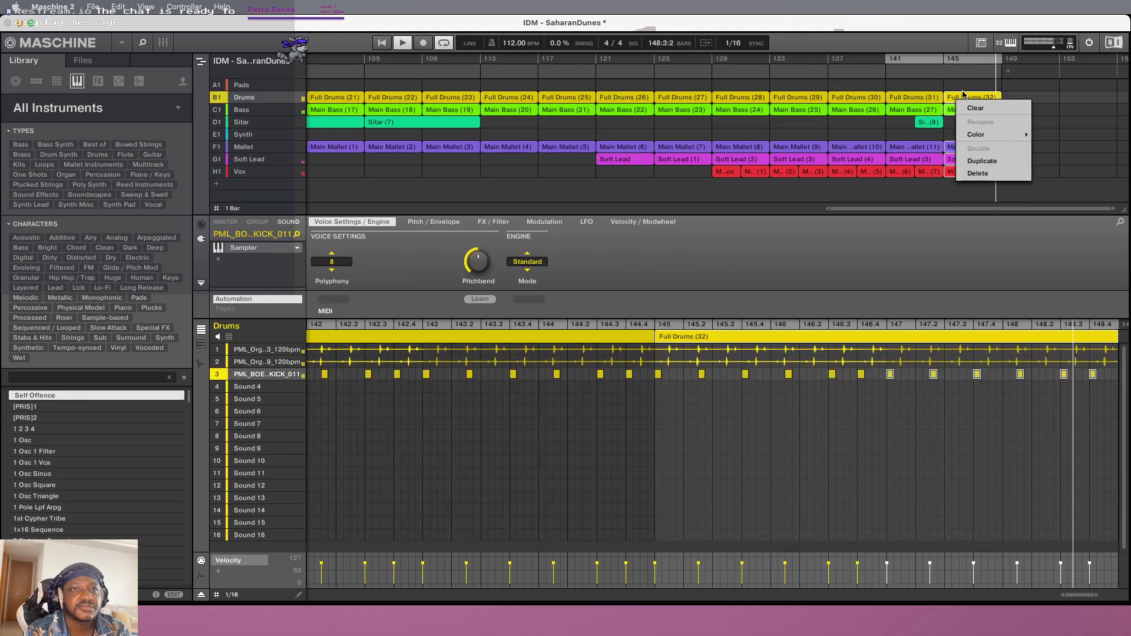
click(978, 175)
right_click(1001, 69)
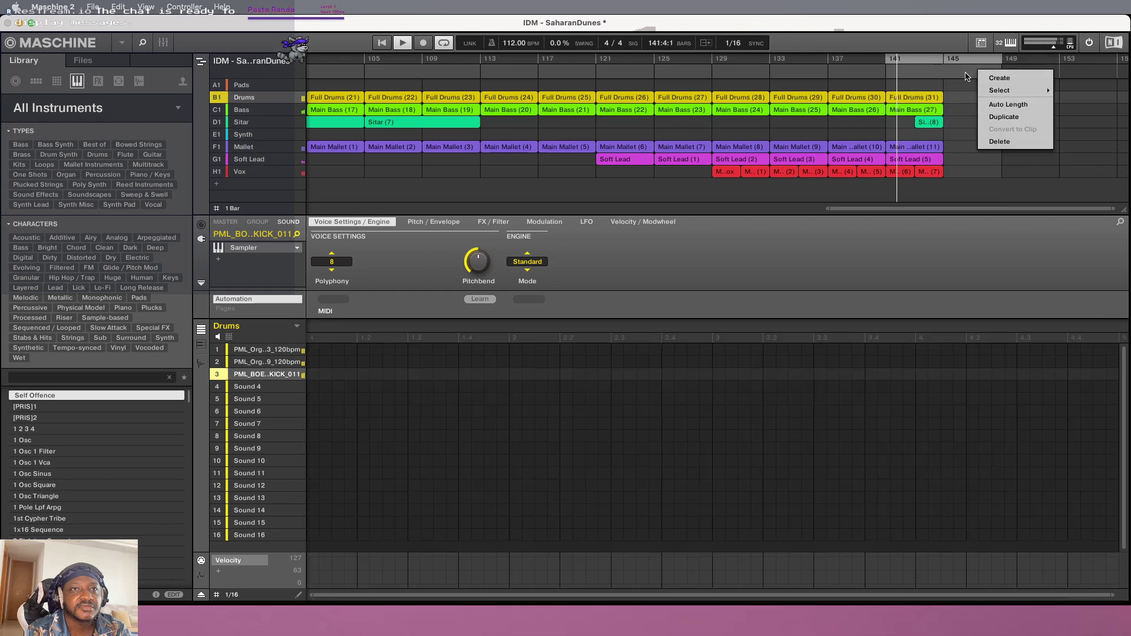
click(1002, 70)
drag(1001, 70, 943, 74)
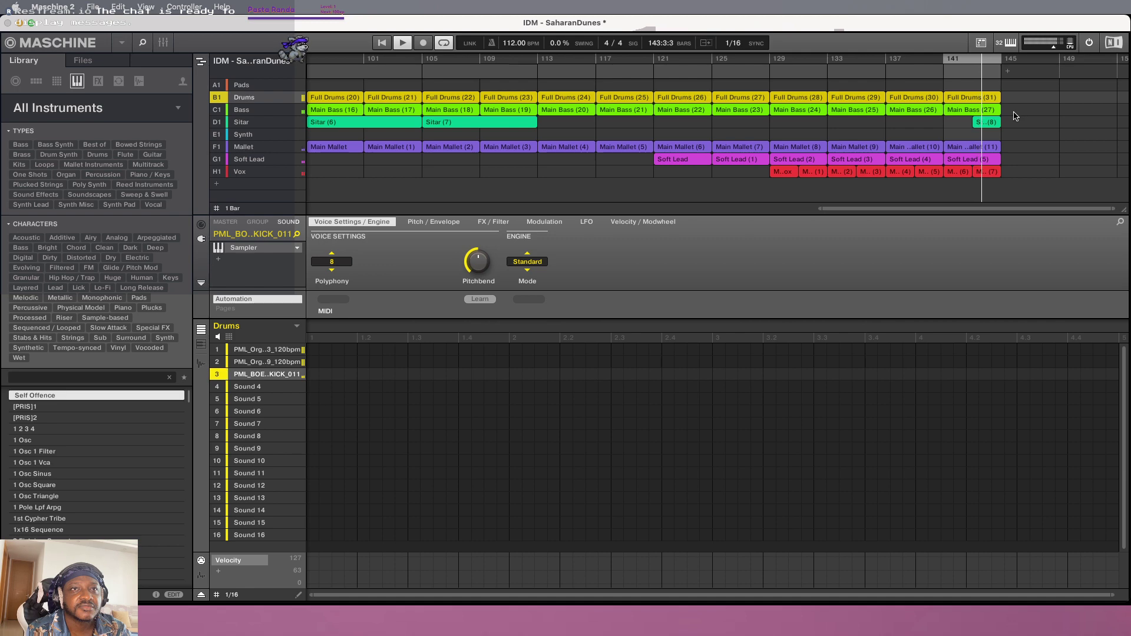
Set the loop range to bars 129 to 145 and play it from bar 129
click(767, 77)
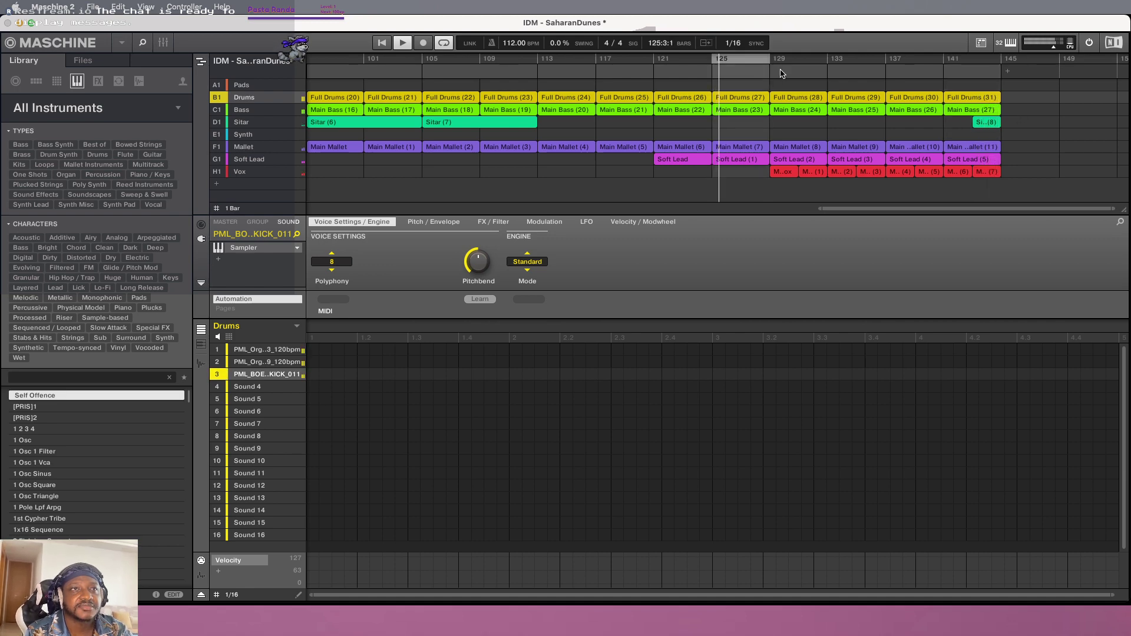
click(790, 64)
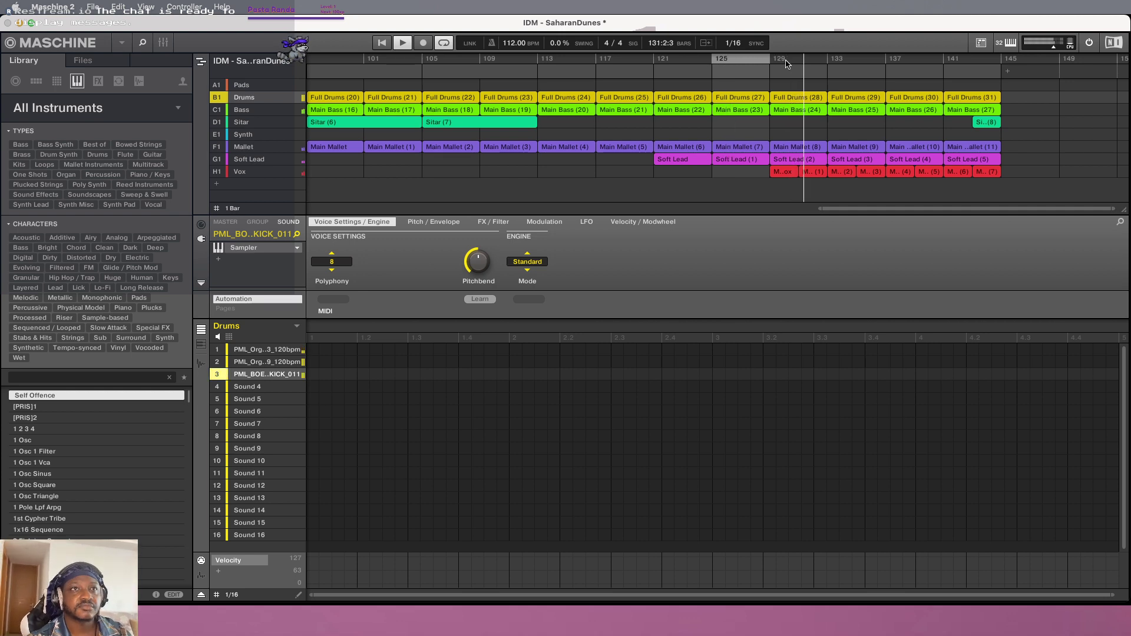
click(789, 63)
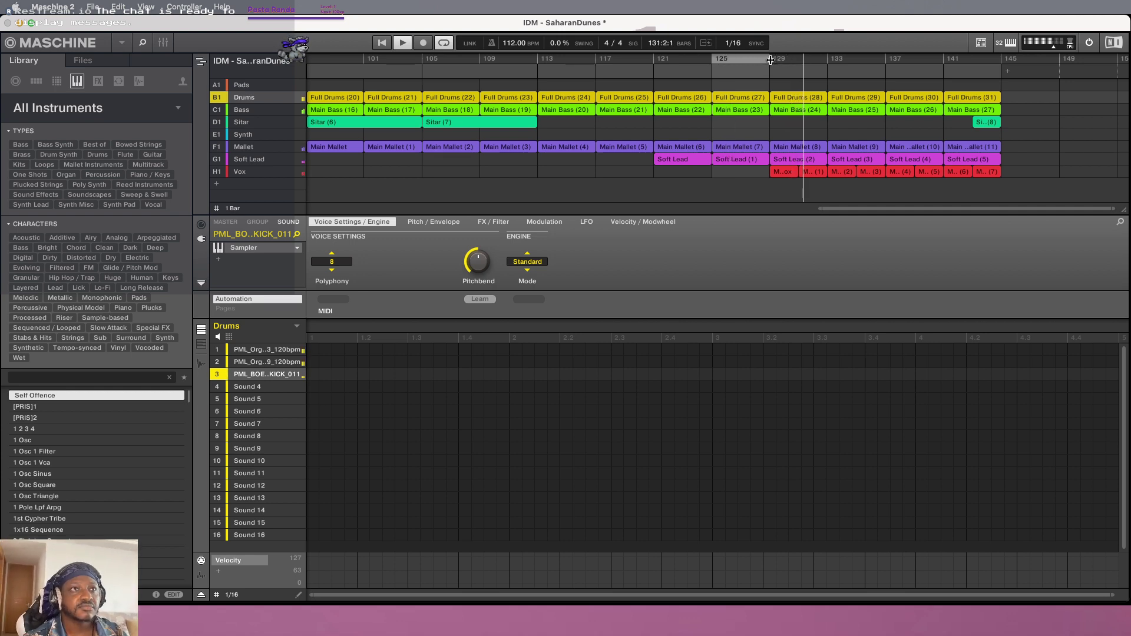
drag(772, 61, 1002, 61)
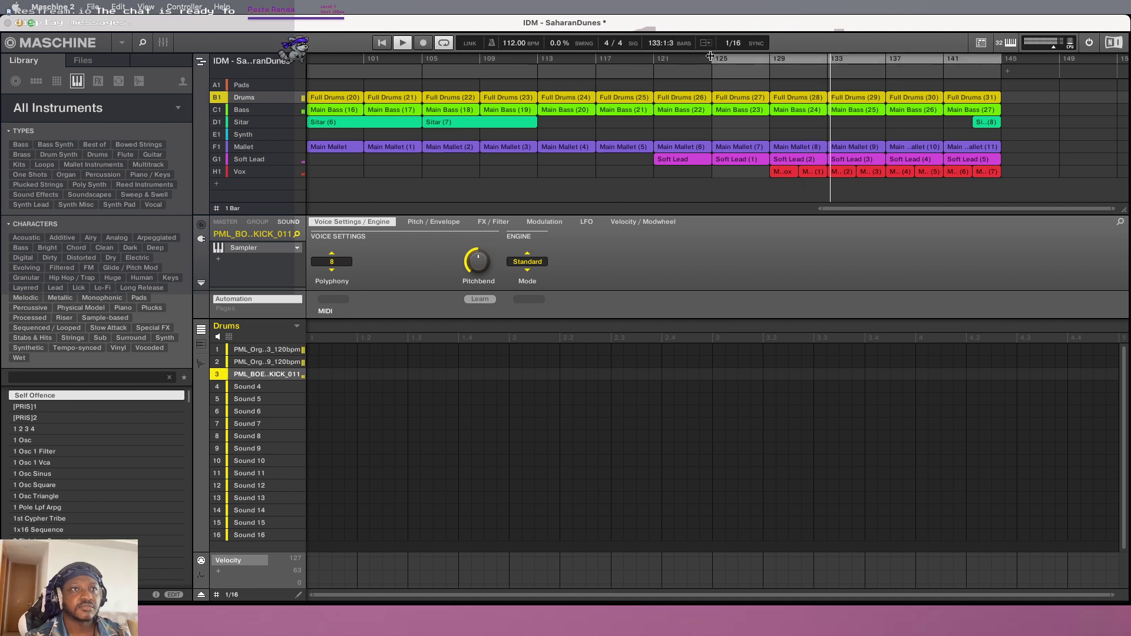
drag(713, 56, 768, 58)
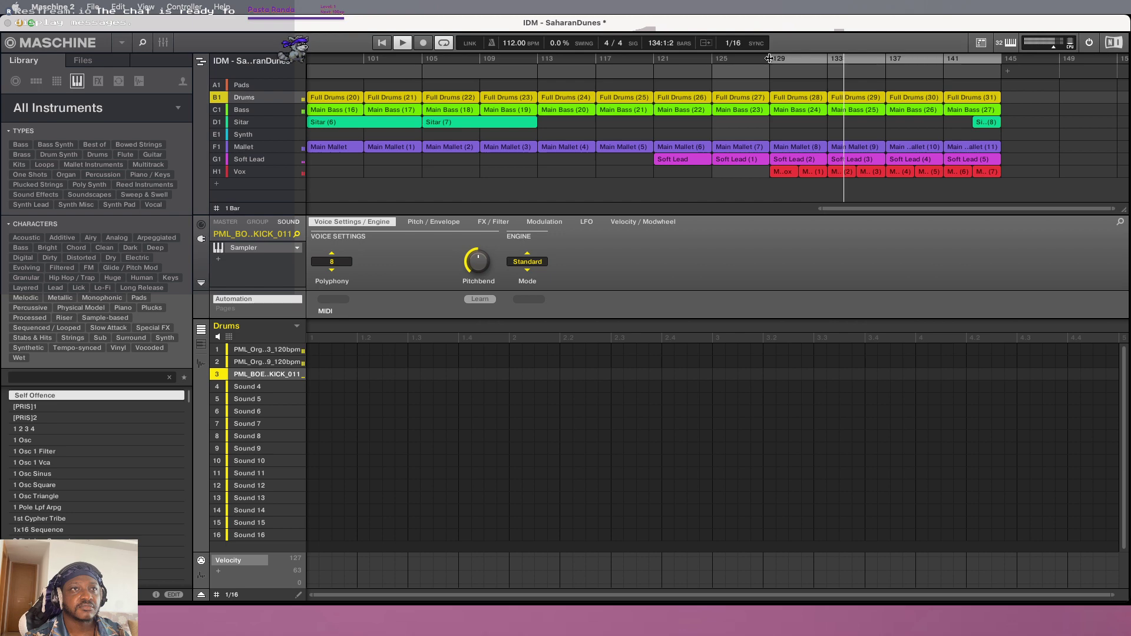
click(382, 44)
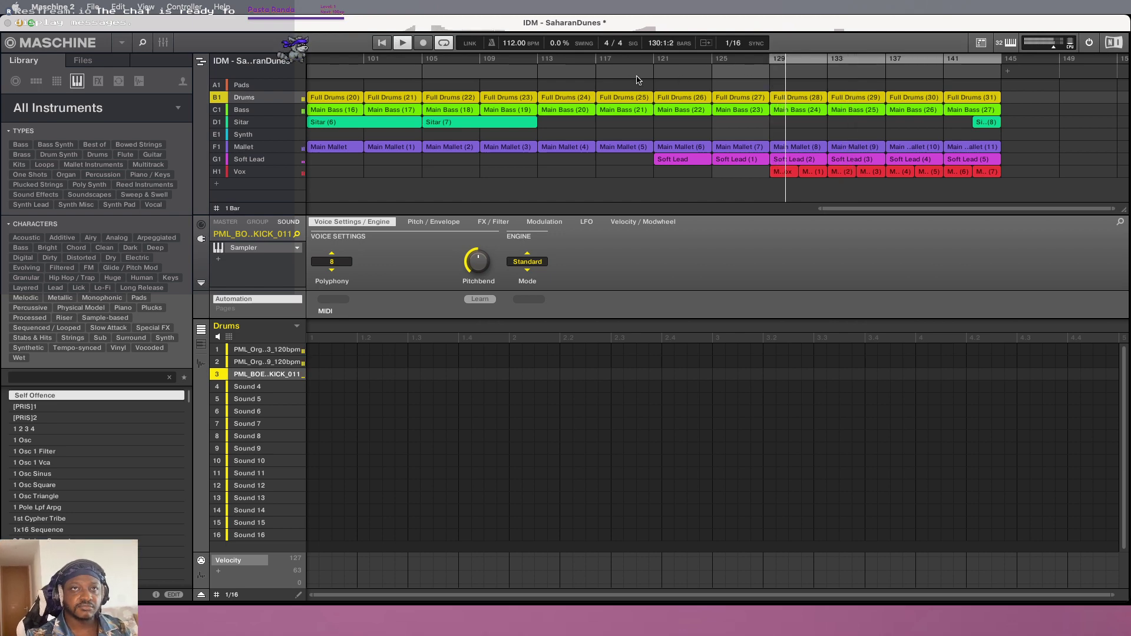
click(223, 221)
click(289, 222)
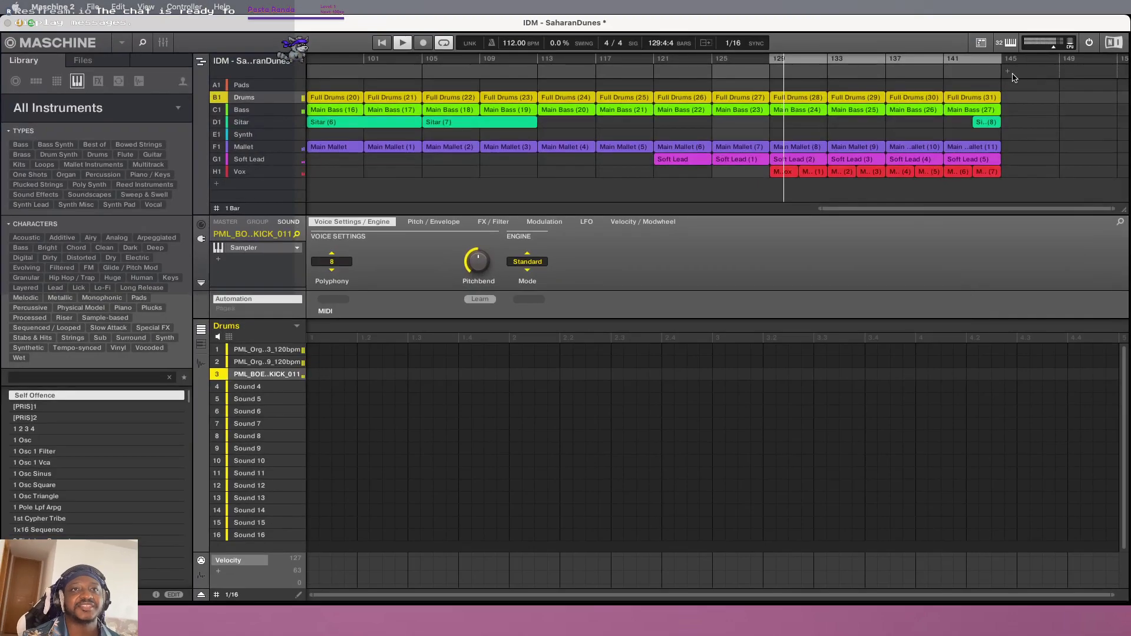
Insert Scene 13 as clips at bars 145 and 153, bringing in the pads
right_click(1068, 339)
mouse_move(1043, 104)
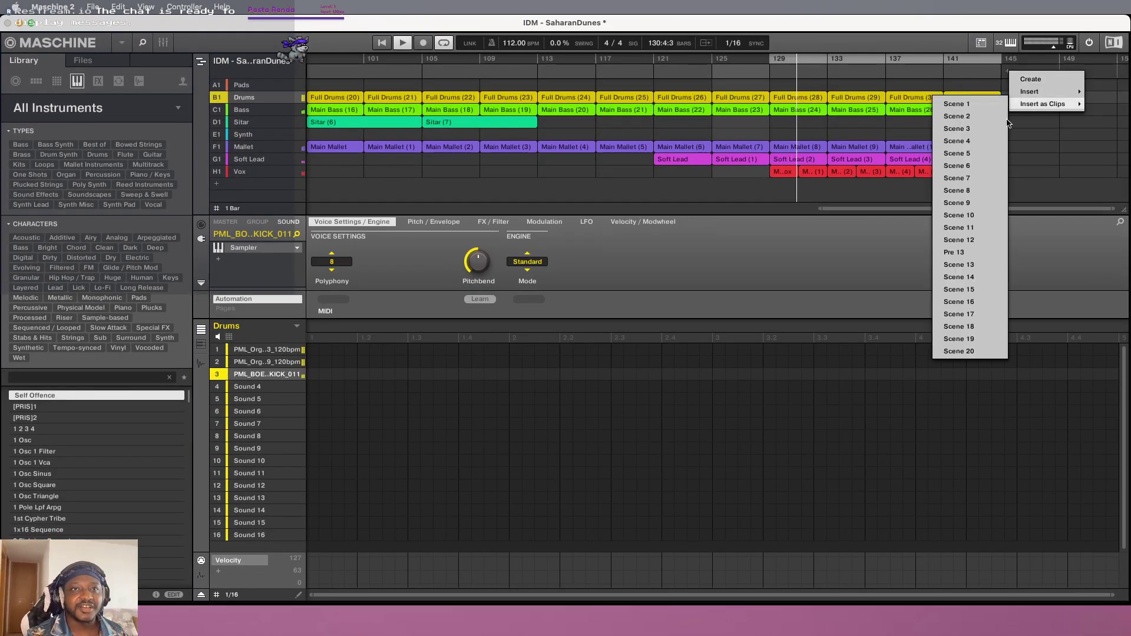
click(972, 267)
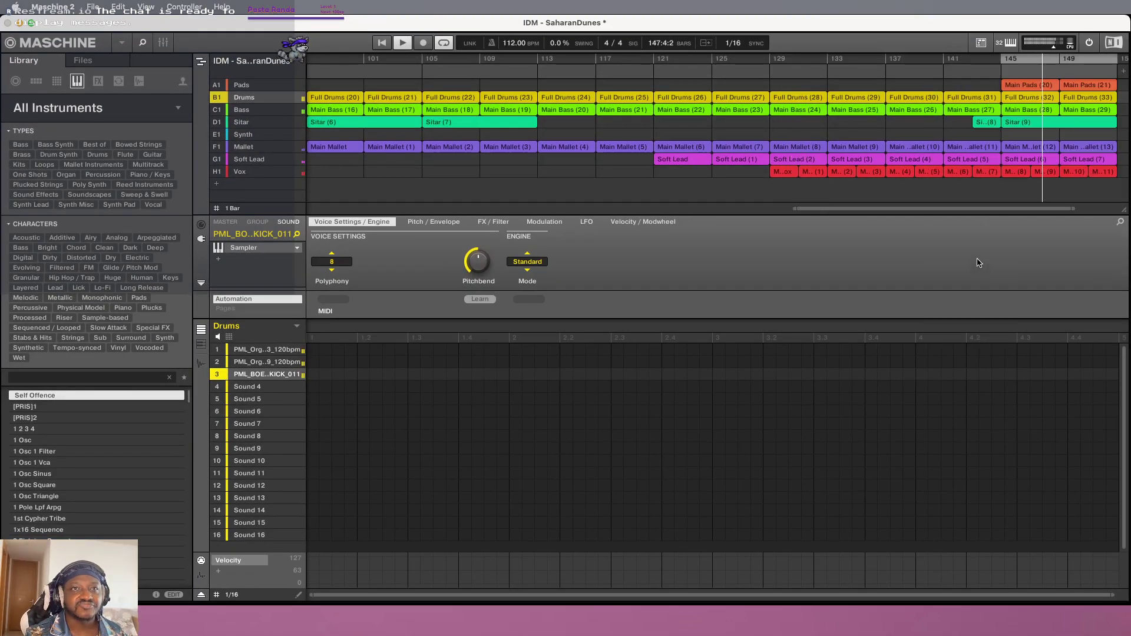
scroll(923, 209, right, 5)
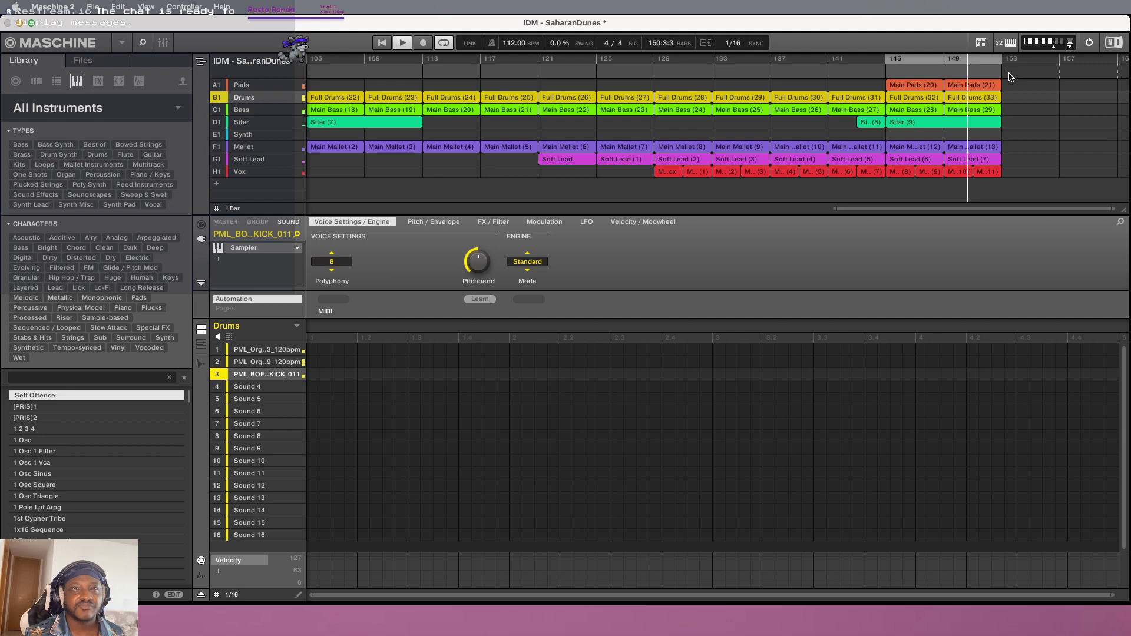
click(1008, 72)
mouse_move(1037, 104)
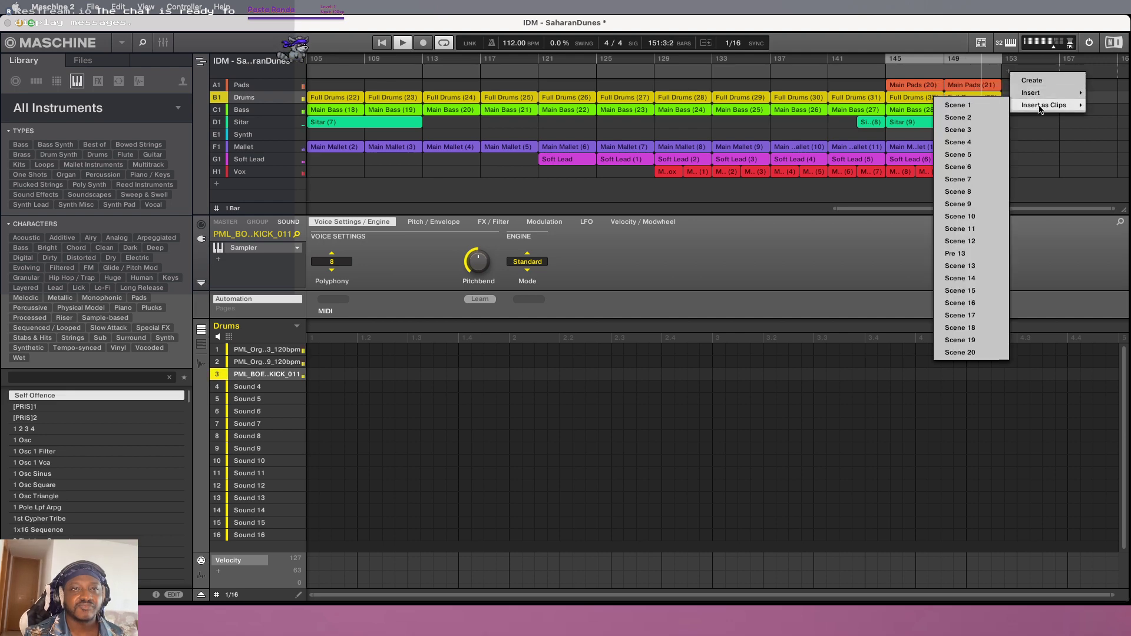
click(973, 268)
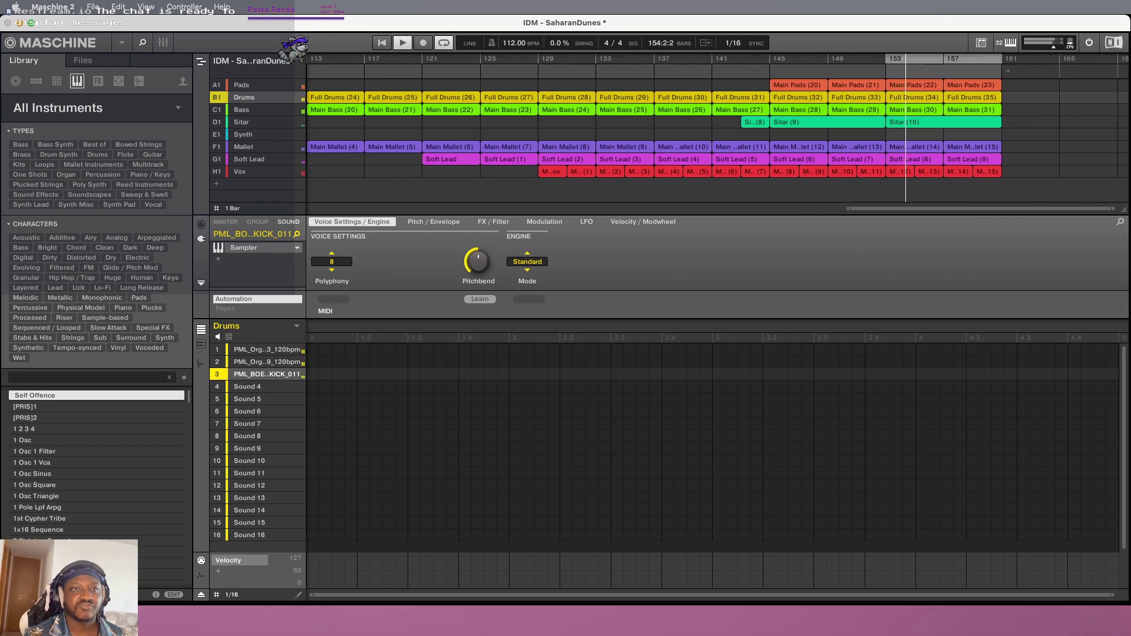
Insert Scene 14 as clips at bar 161 to add the synth, and Scene 16 as clips at bar 177
click(1011, 74)
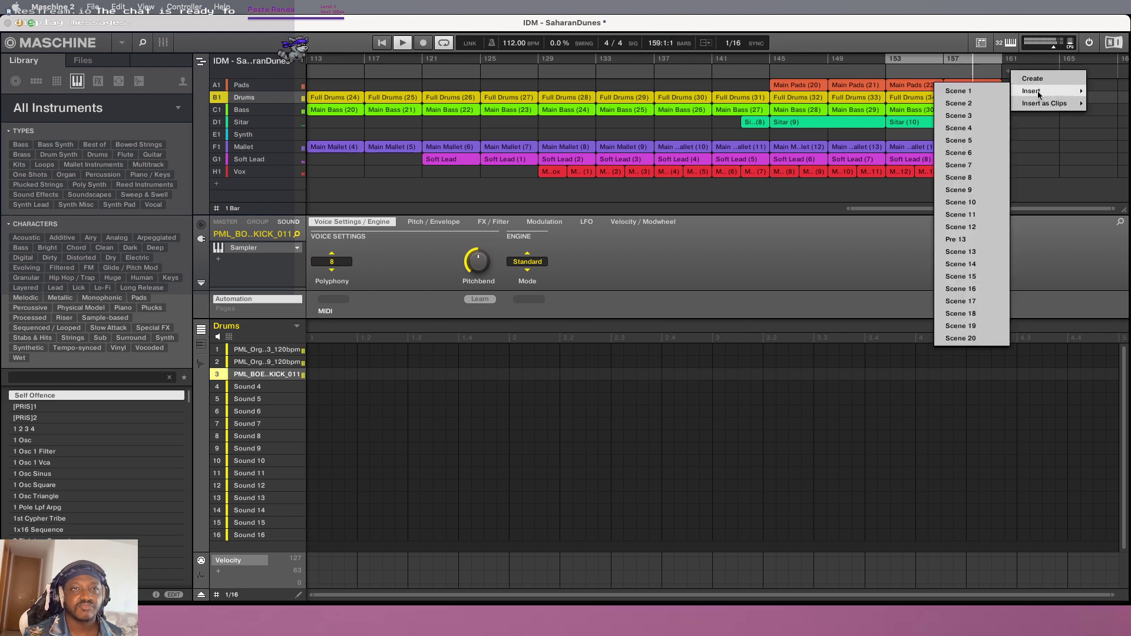
mouse_move(1045, 105)
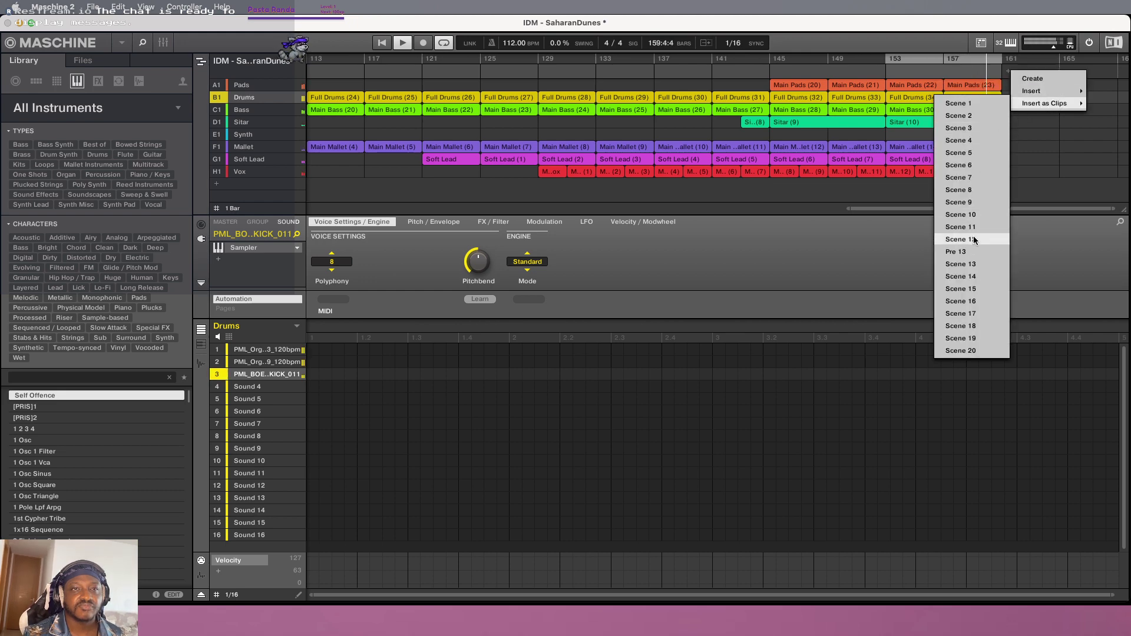
click(977, 276)
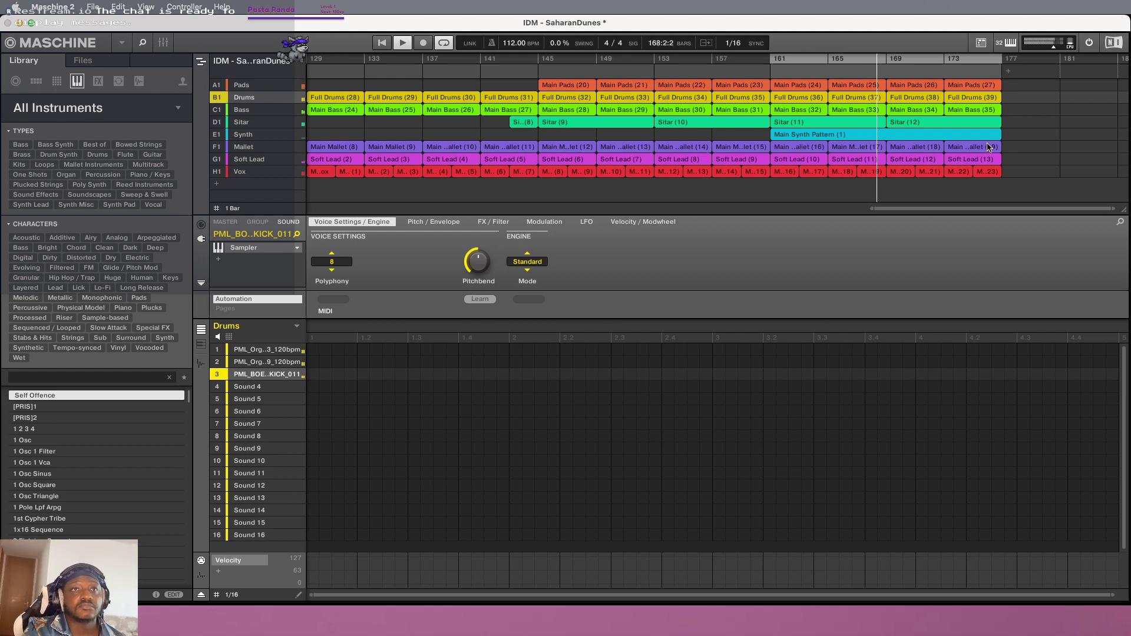
right_click(1009, 75)
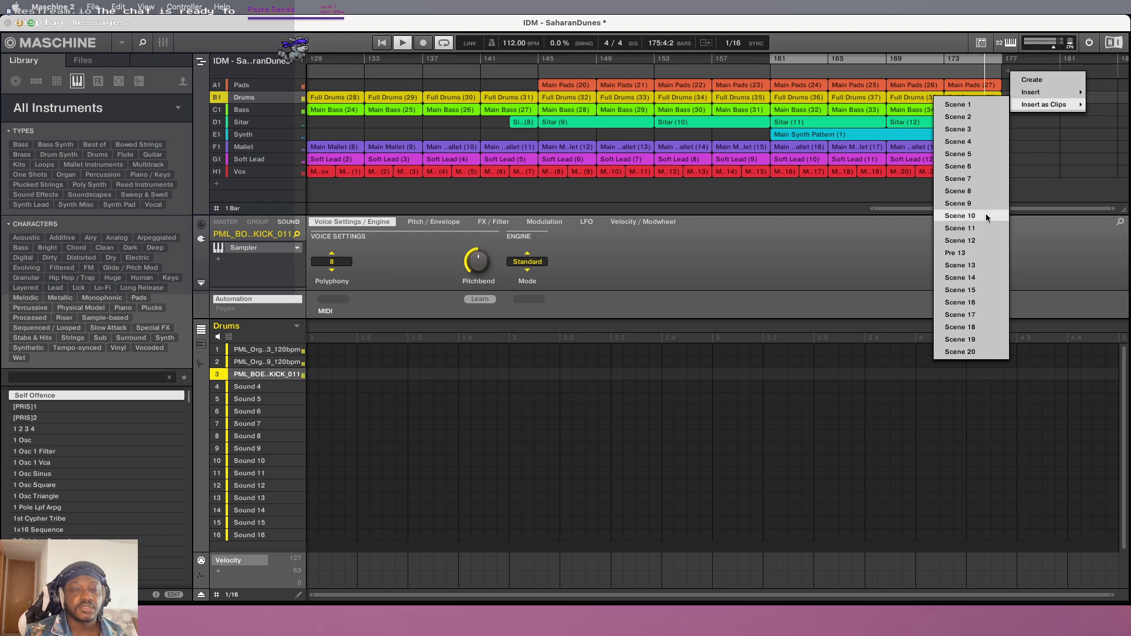
click(971, 302)
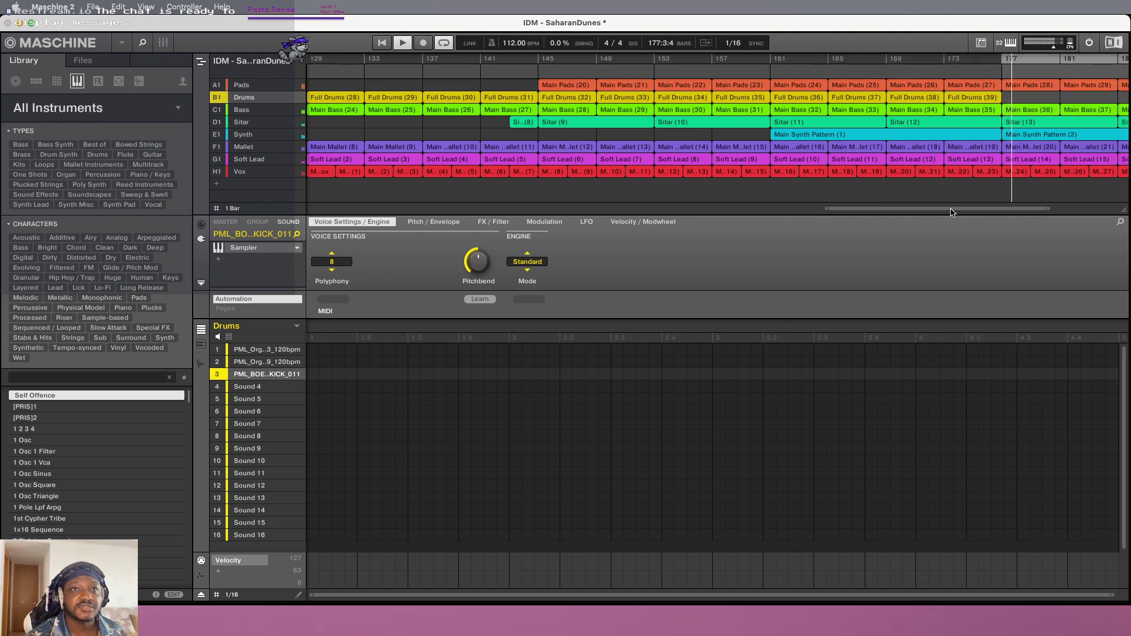
drag(953, 212, 1018, 212)
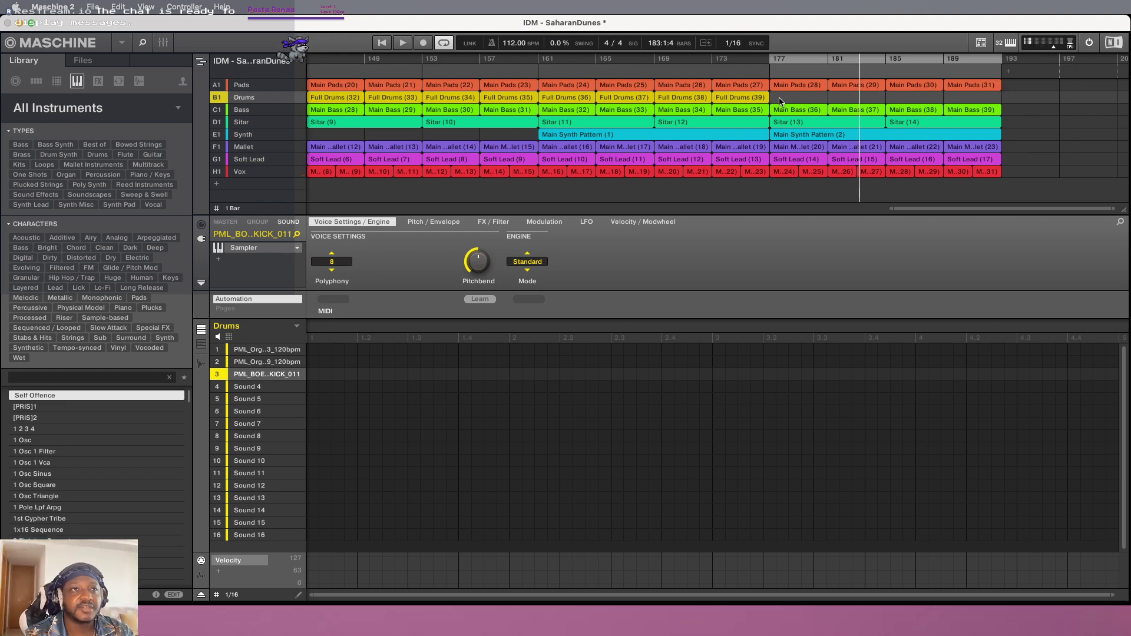
Duplicate the drums clip at bar 173 and move the copy to bar 181
click(748, 97)
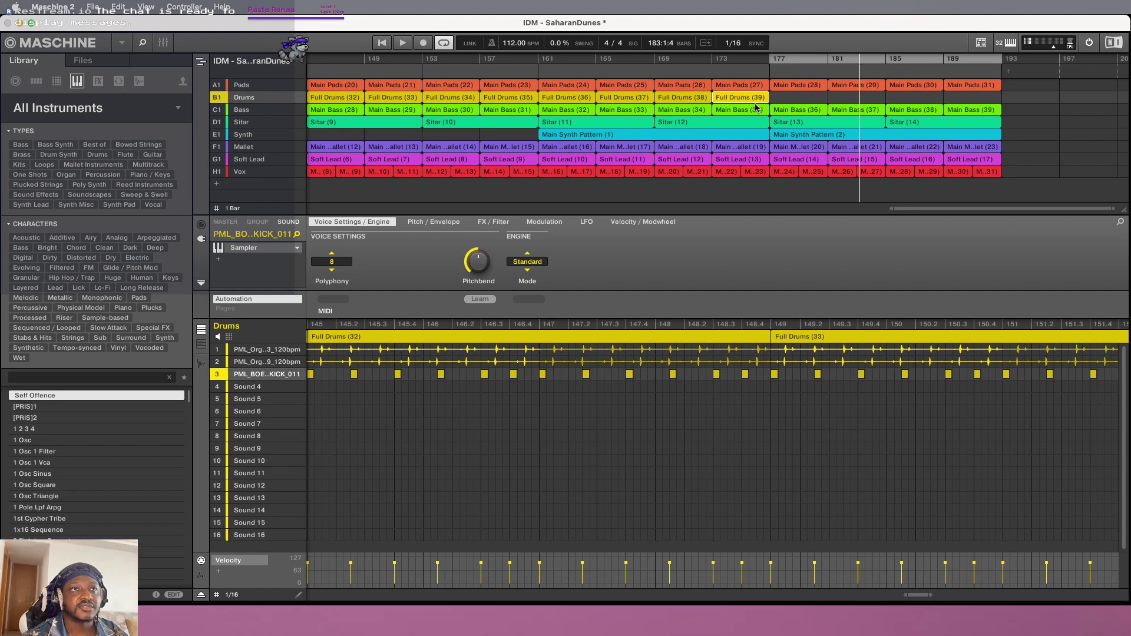
right_click(752, 99)
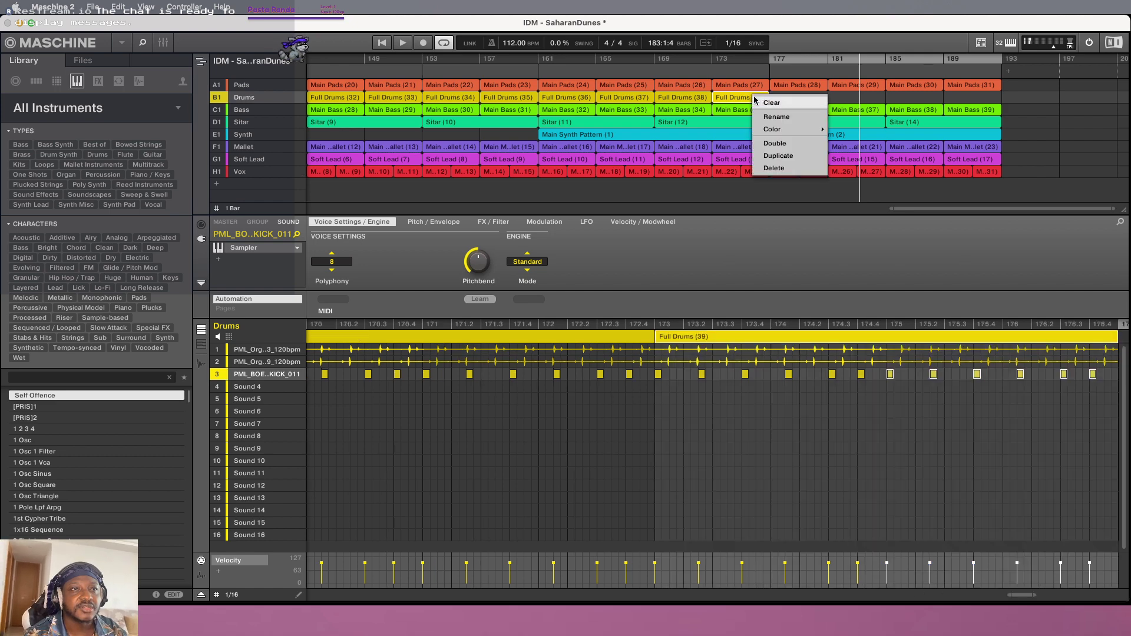
click(795, 155)
drag(796, 106, 855, 98)
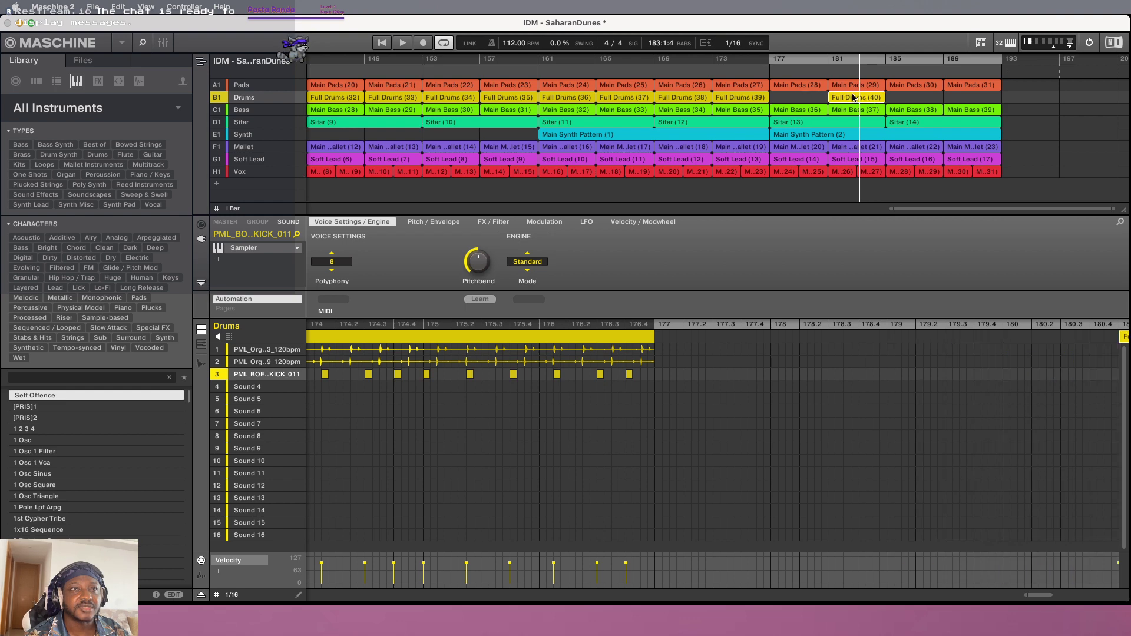
Try to stretch the drums clip at bar 181 to the section end at bar 193
drag(883, 97, 994, 93)
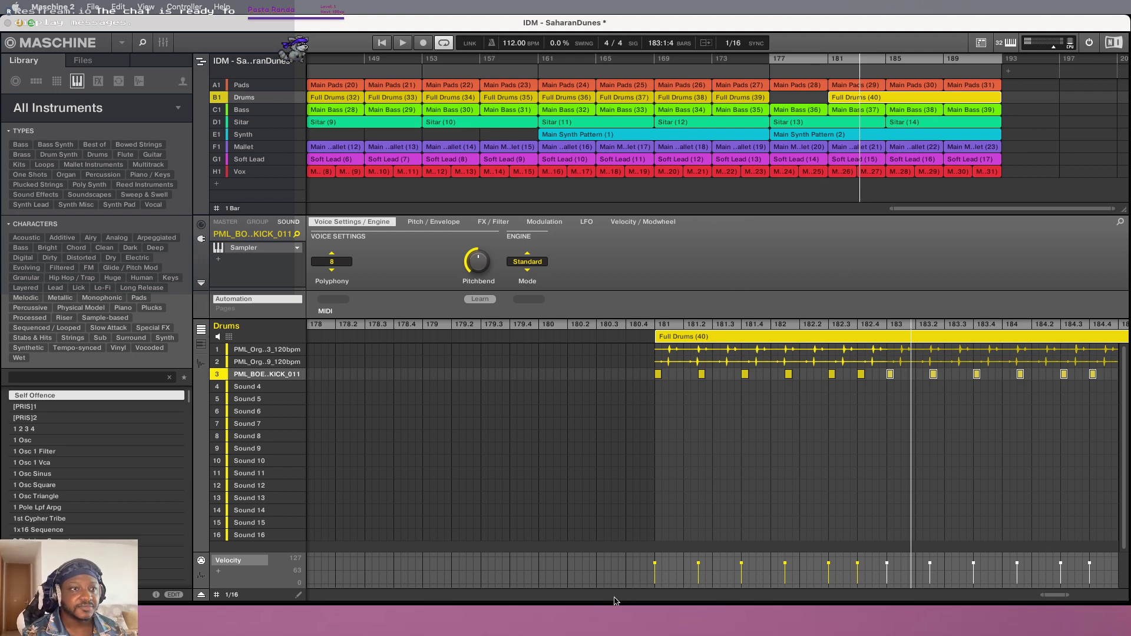
scroll(460, 600, right, 6)
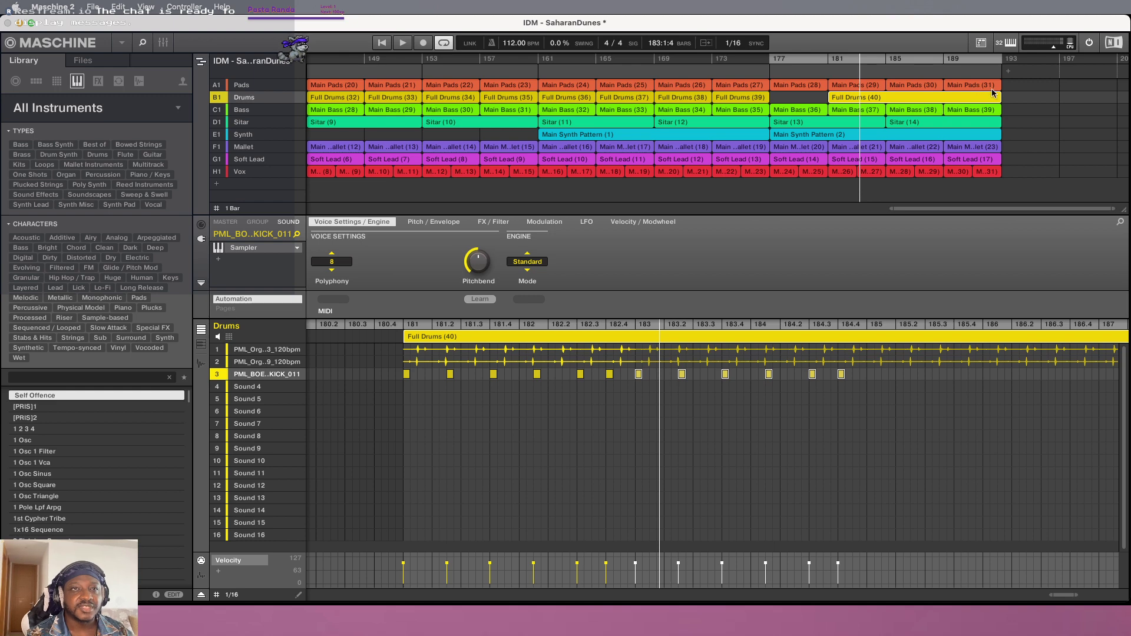
drag(995, 97, 889, 109)
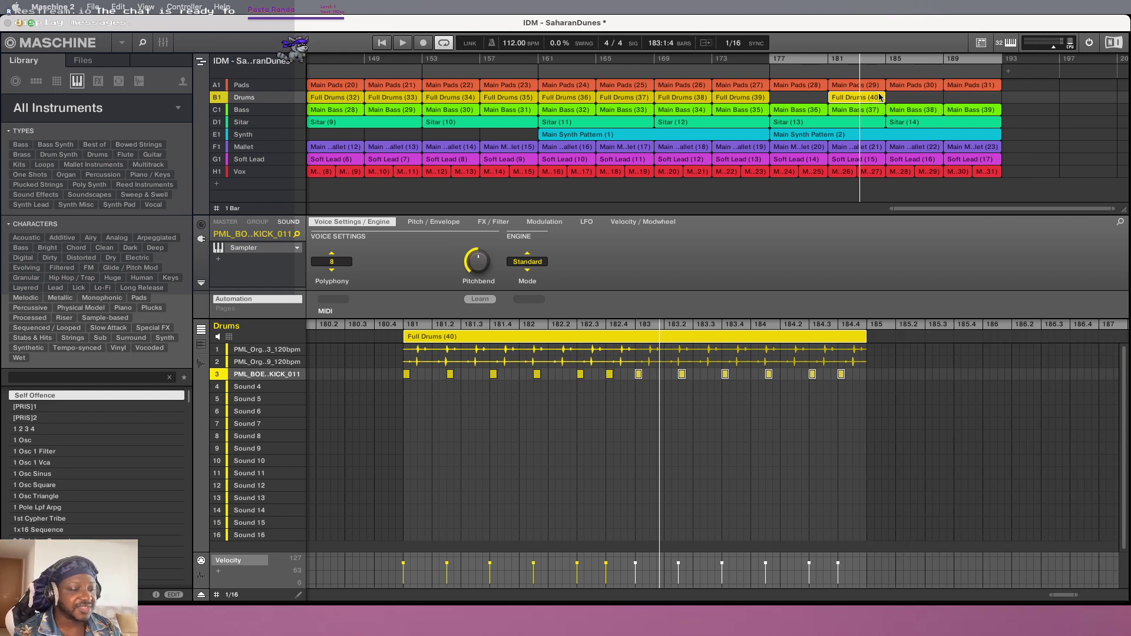
Duplicate the drums clip at bar 181 twice to fill bars 185 to 192
key(super+d)
key(super+d)
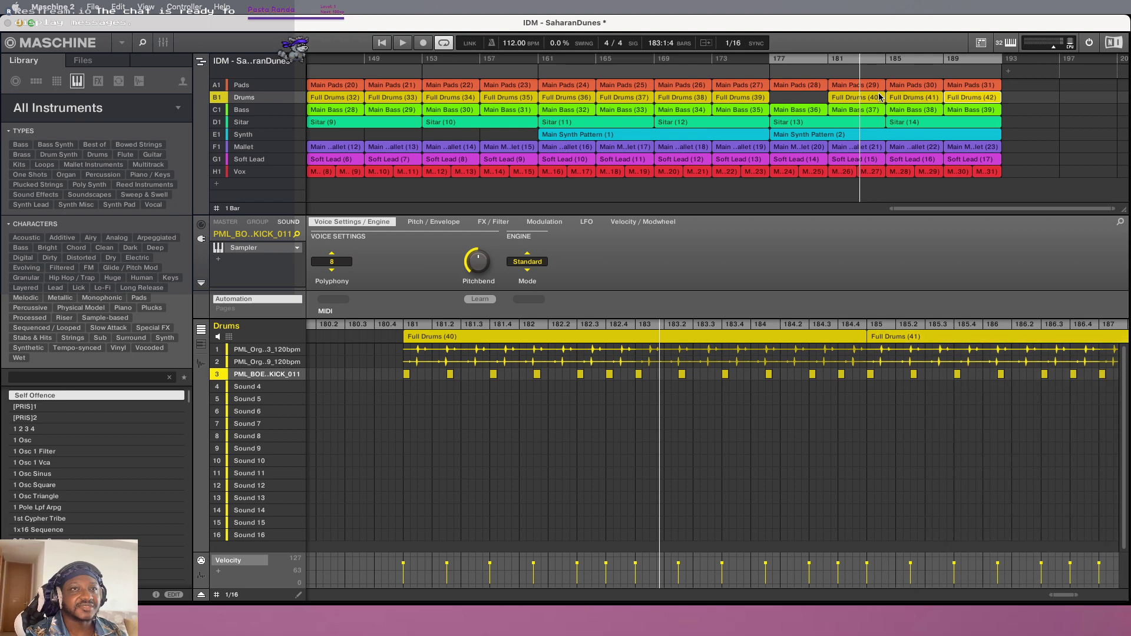
Play the arrangement from bar 161 with looping turned off to hear the transition at bar 177
click(542, 72)
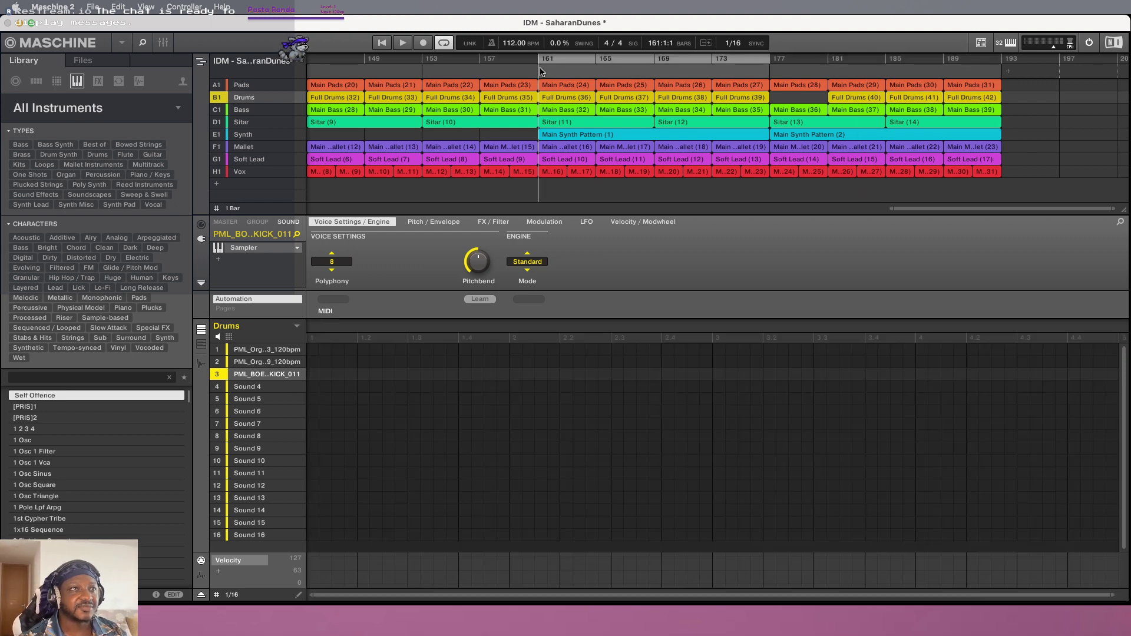
click(405, 43)
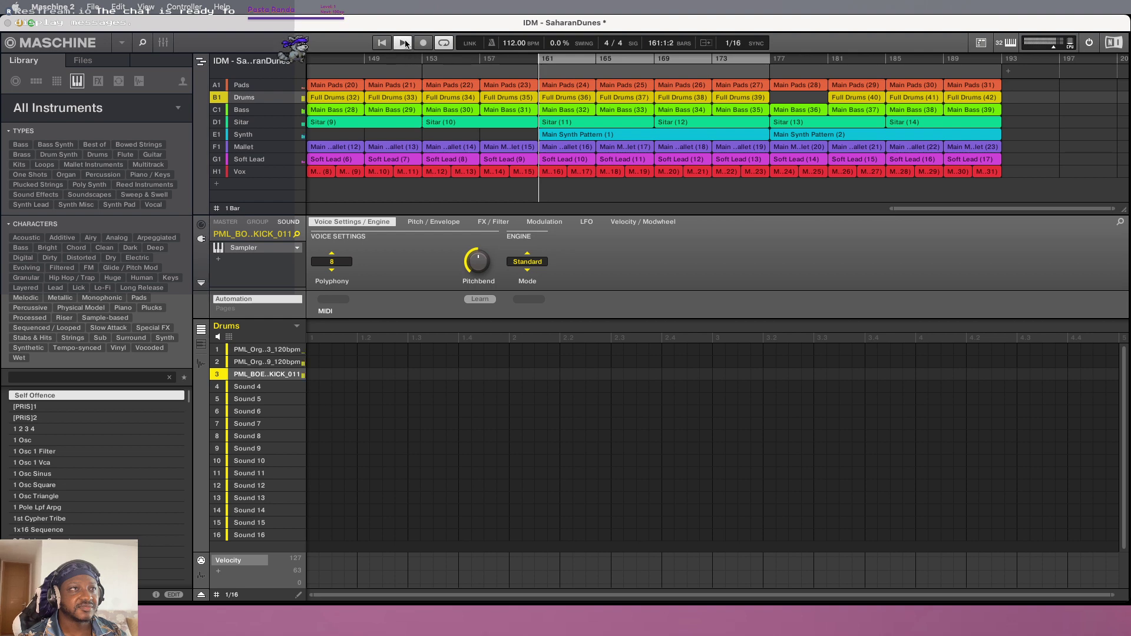
click(449, 45)
click(448, 47)
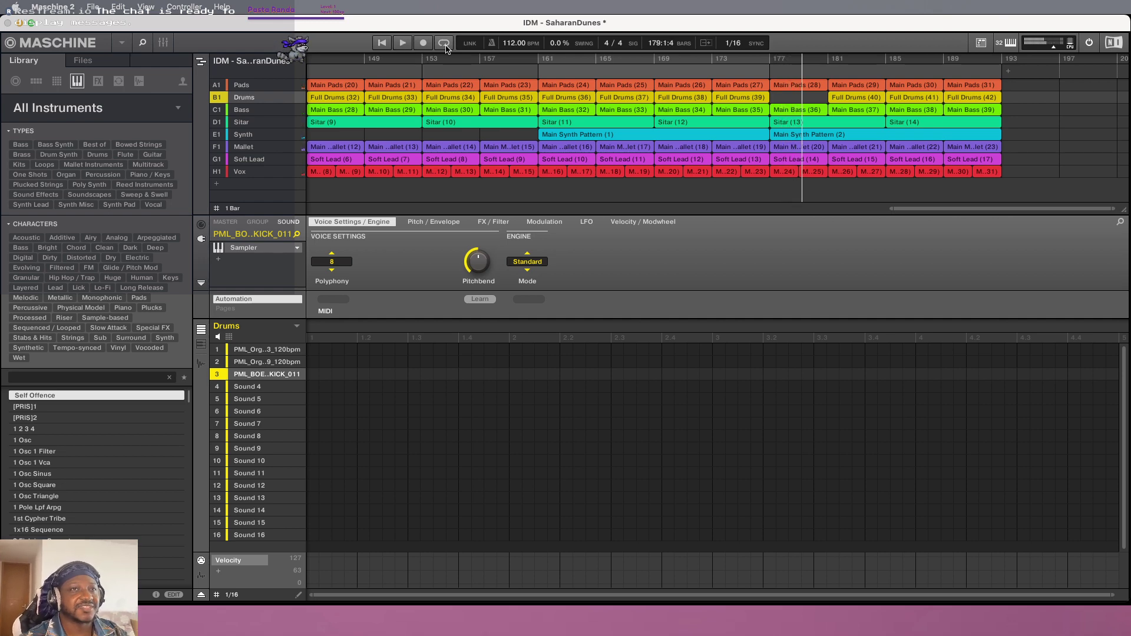
Move the drums clip from bar 181 to bar 177 and duplicate it to fill bar 181
click(840, 97)
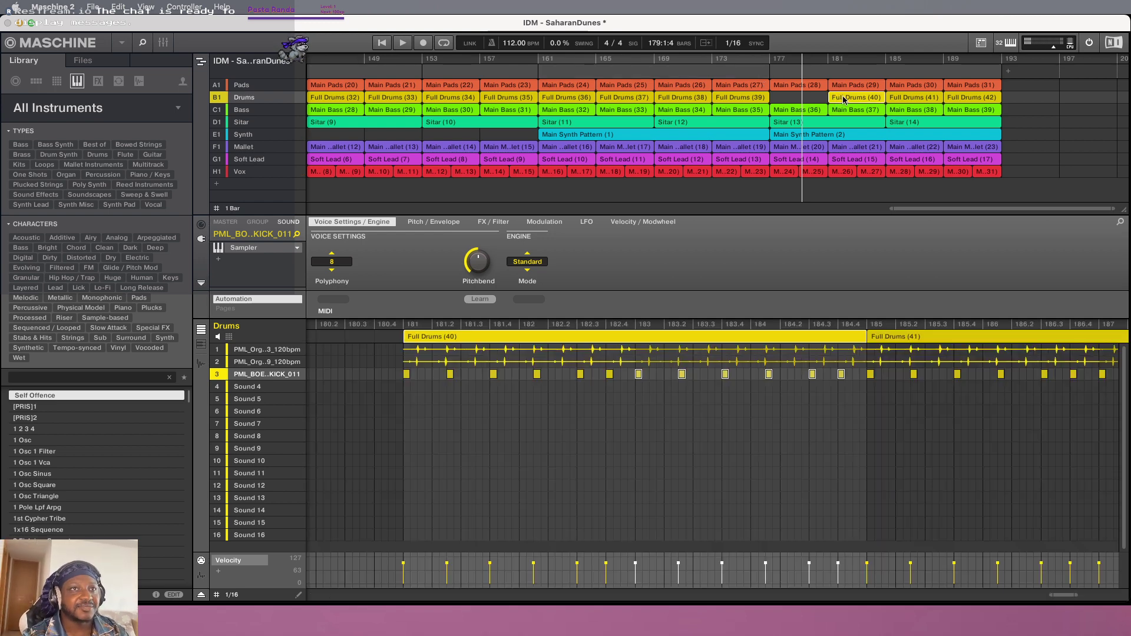
drag(844, 99, 790, 100)
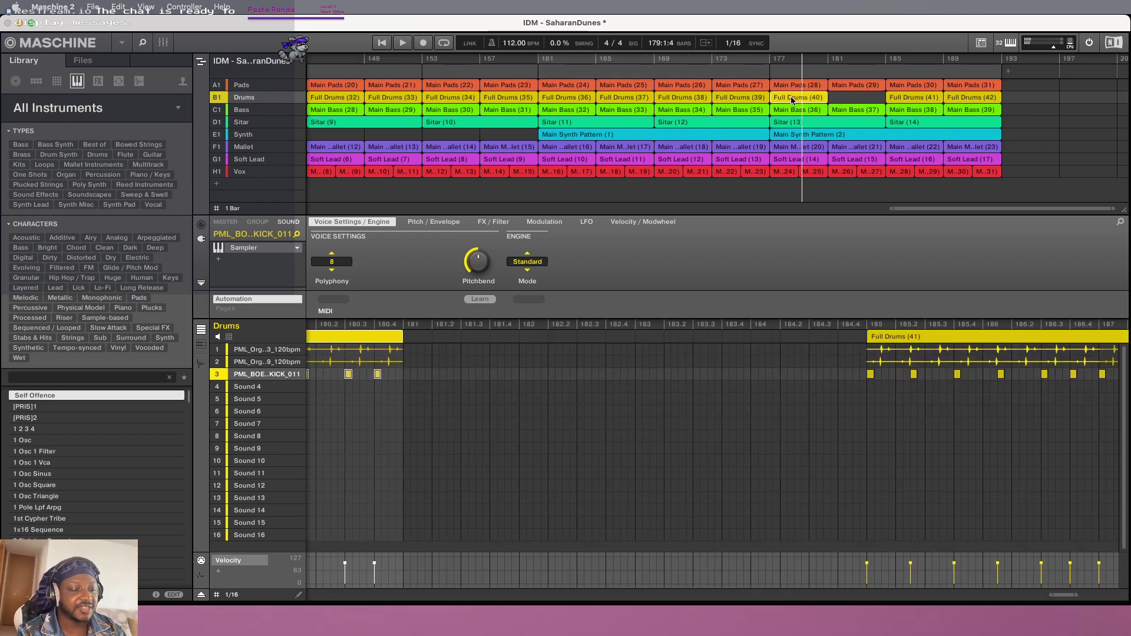
right_click(795, 100)
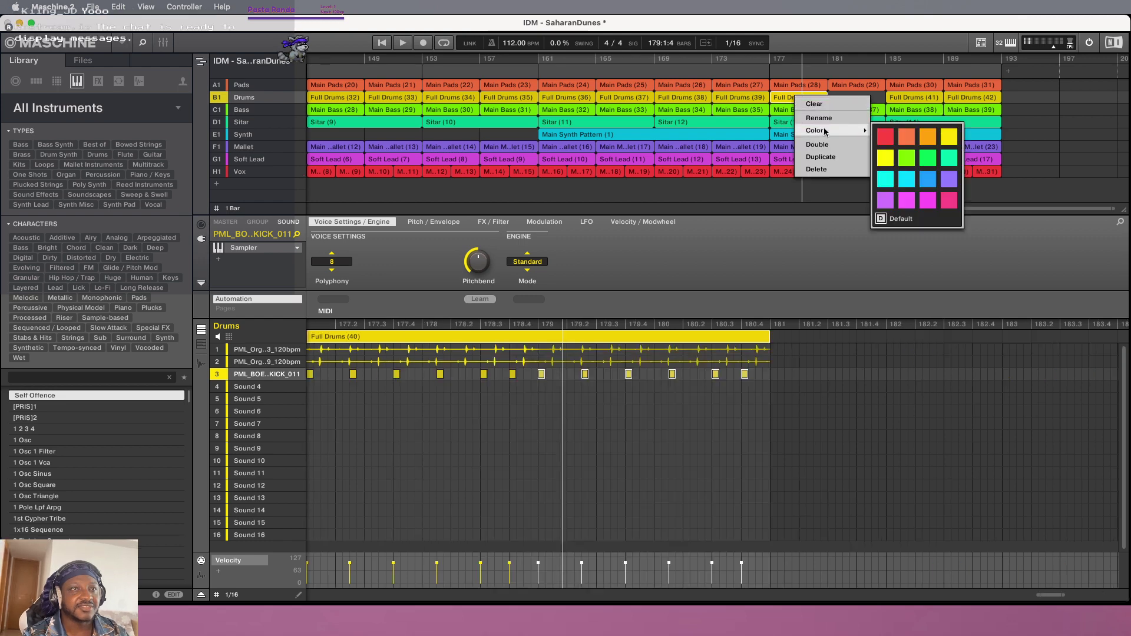
click(821, 156)
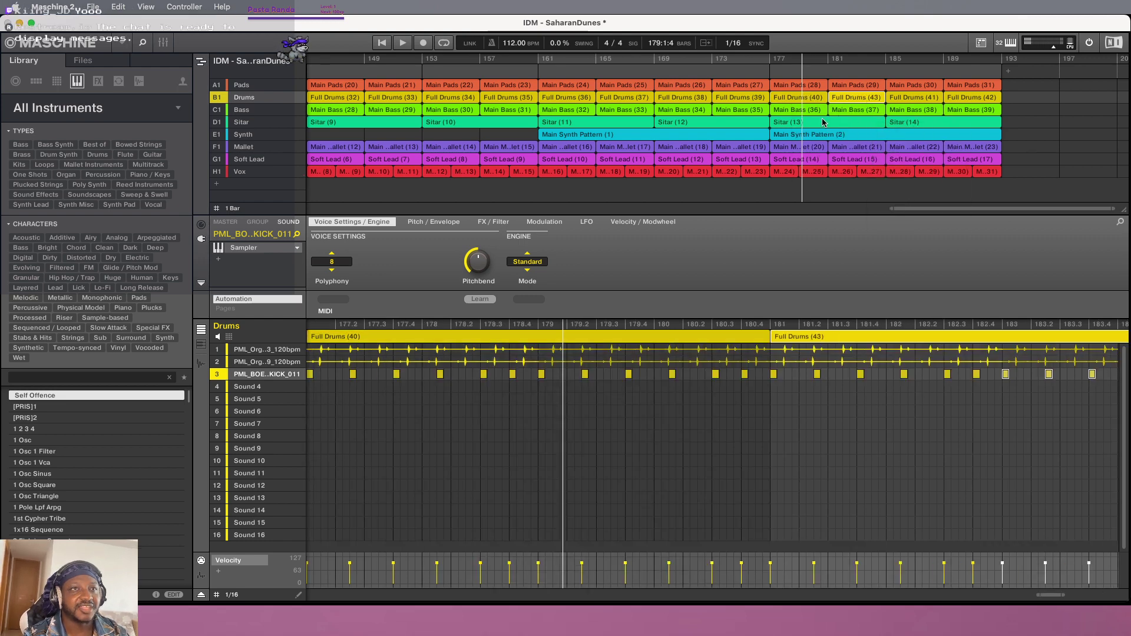
Trim the start of the drums clip at bar 177 forward to bar 179, and play the transition from bar 173
click(772, 98)
drag(771, 98, 794, 98)
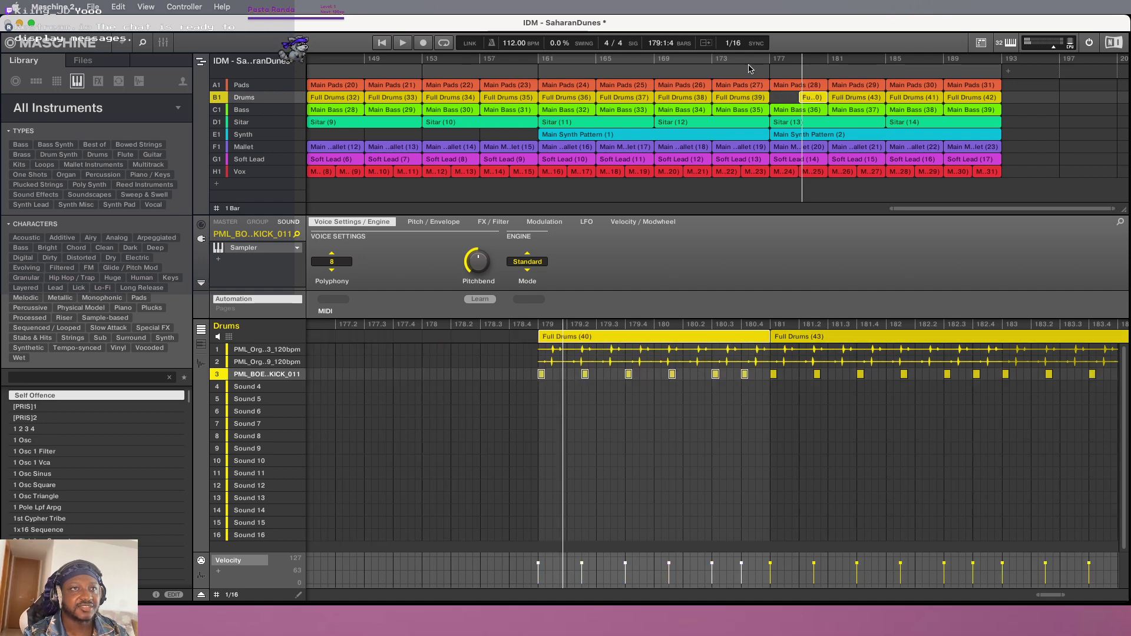
click(714, 63)
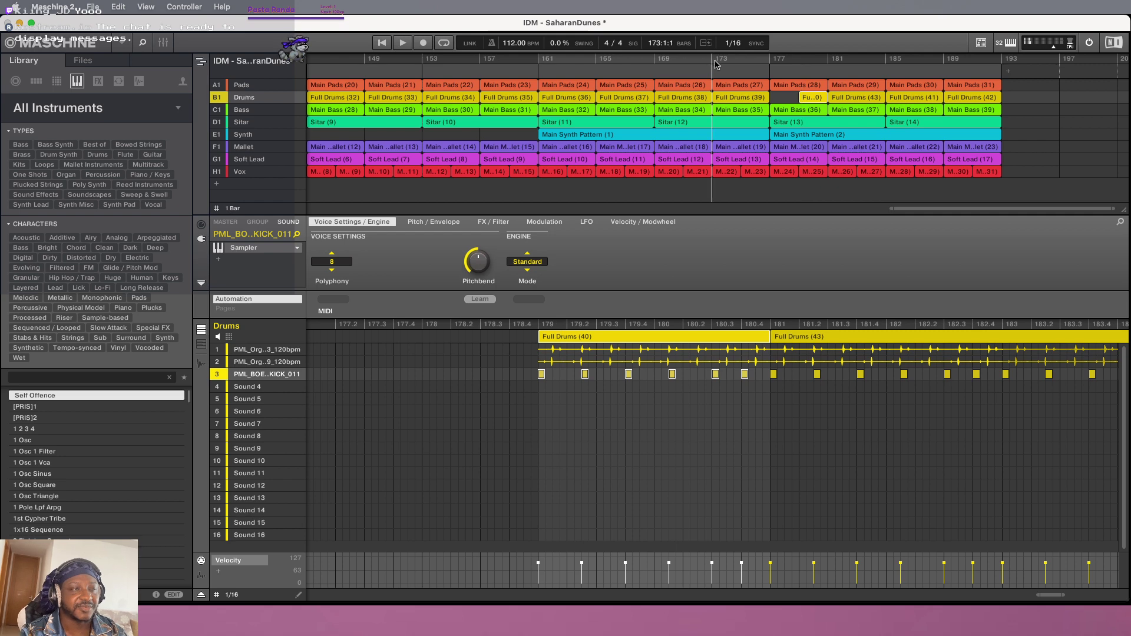
click(403, 43)
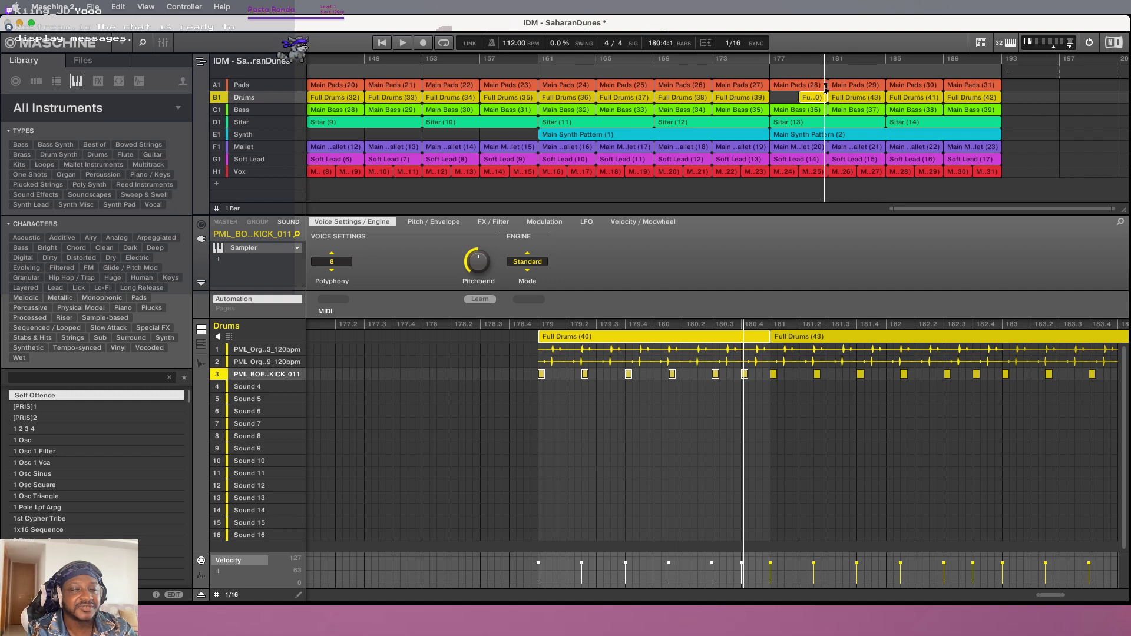
Delete the Vox clip at bar 179
click(825, 86)
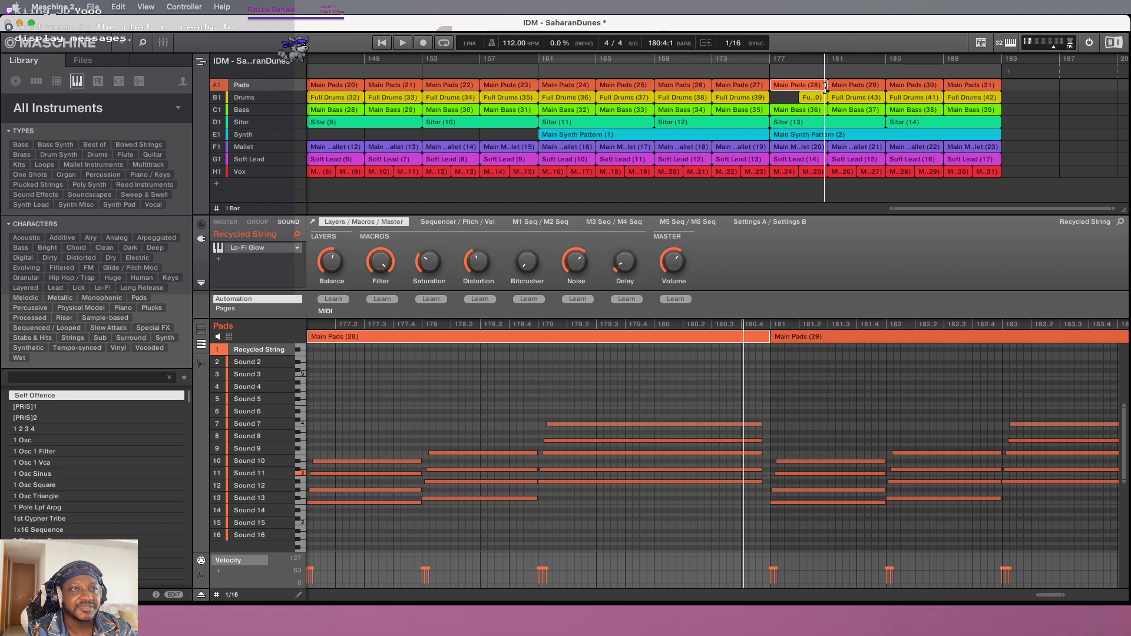
click(812, 170)
key(Delete)
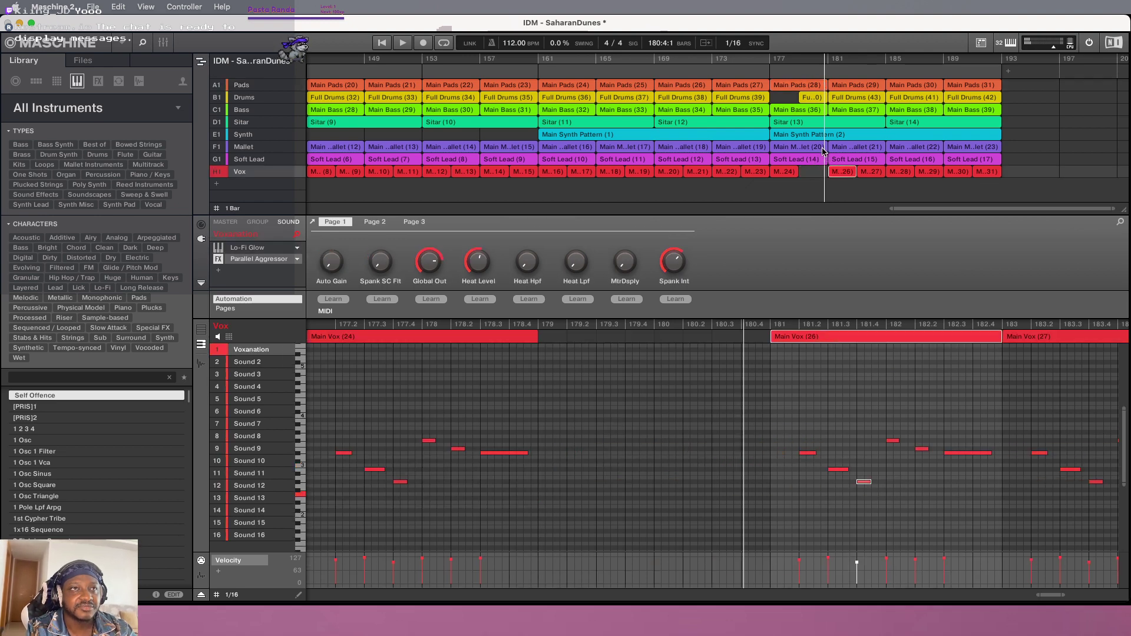
Inspect the Mallet and Synth clips at bar 177 and play that passage
click(817, 148)
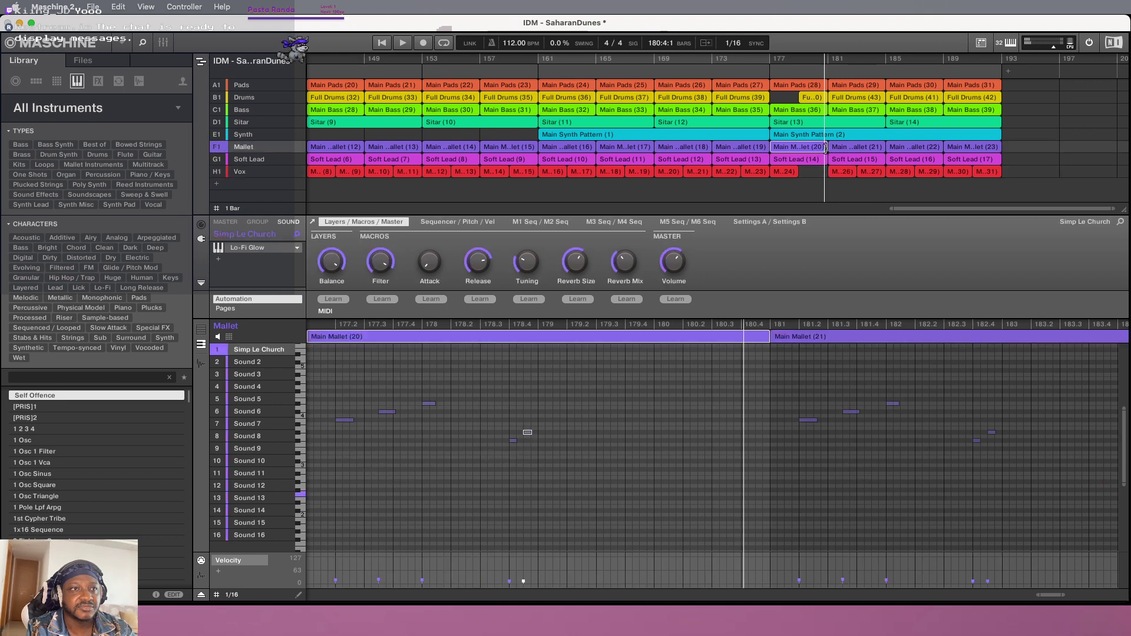
click(816, 136)
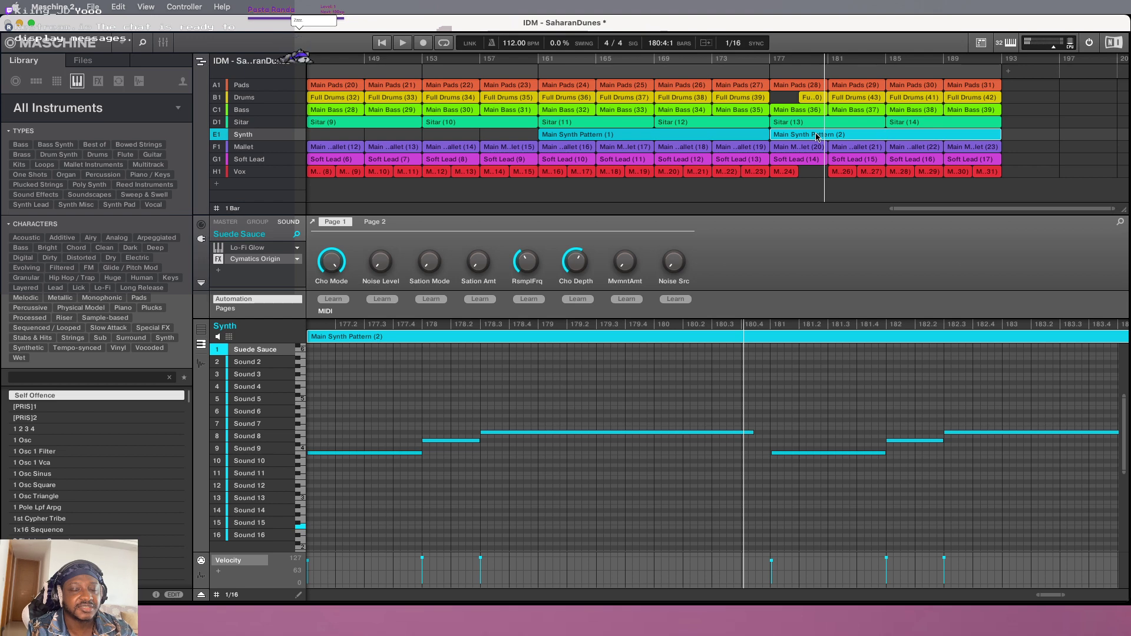
click(773, 76)
key(space)
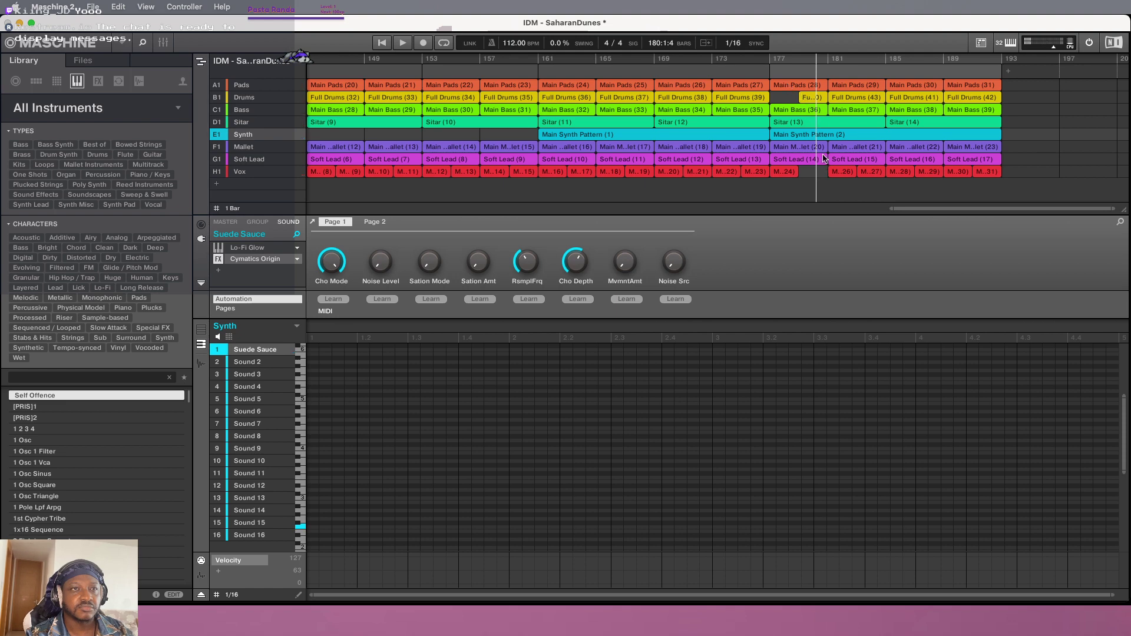
Trim the end of the Pads clip at bar 177 back to bar 180 and play the transition into bar 181
click(824, 86)
drag(825, 87, 816, 87)
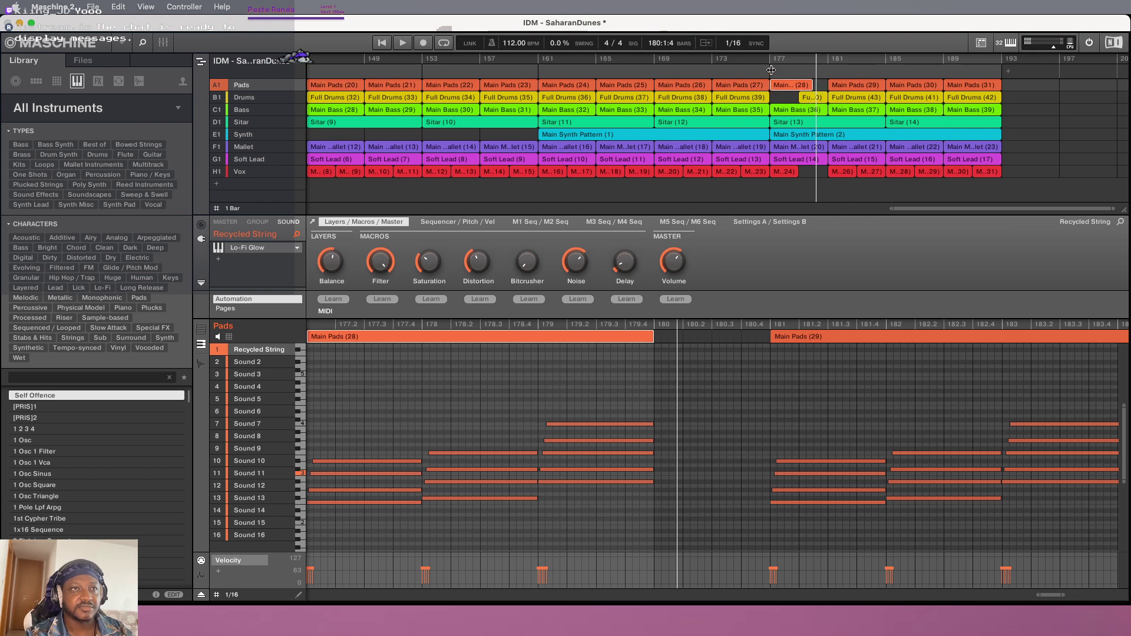
click(774, 99)
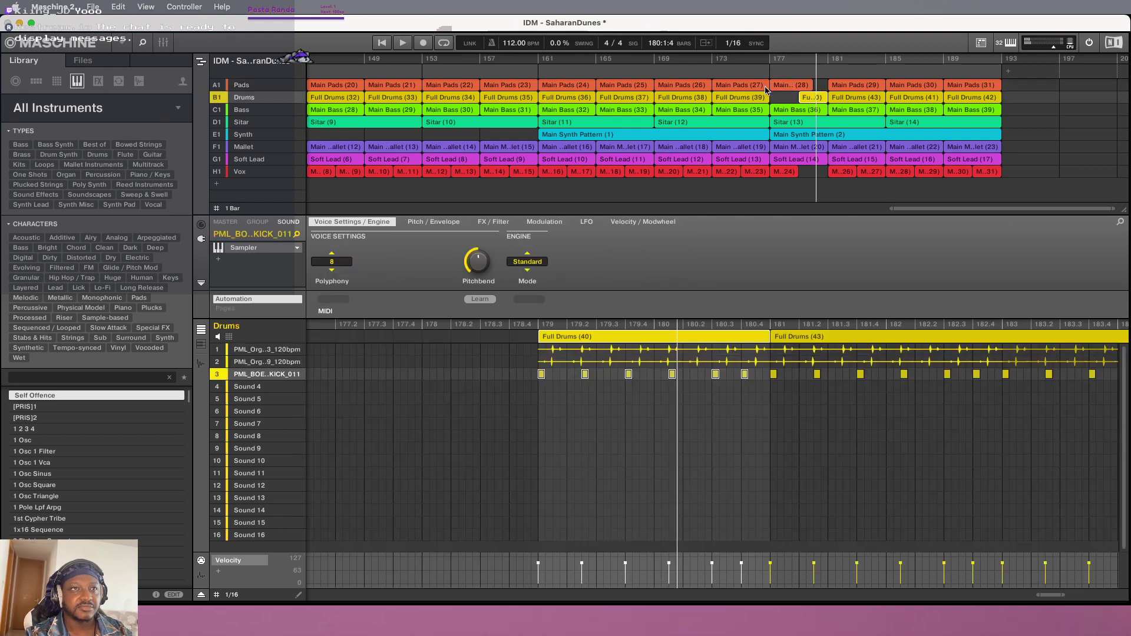
click(766, 76)
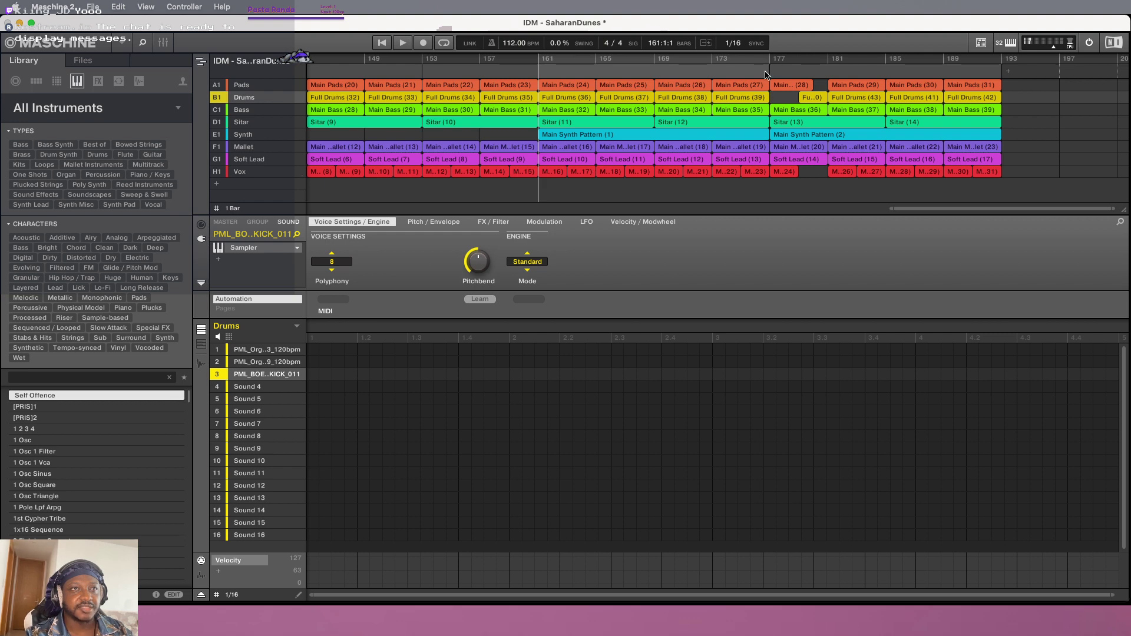
key(space)
click(780, 77)
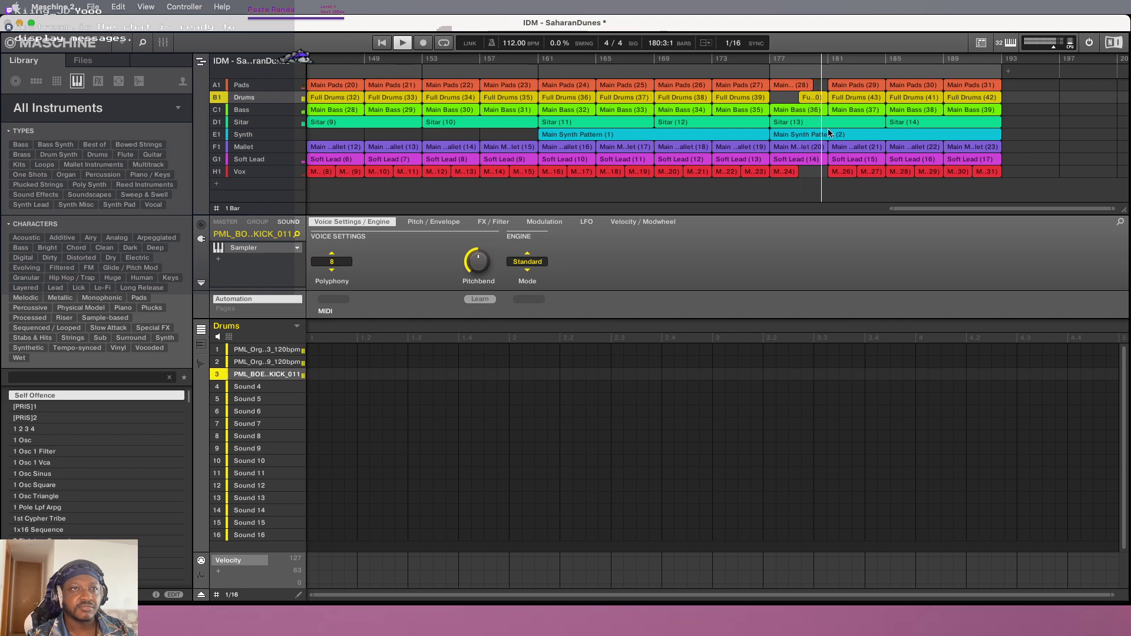
key(space)
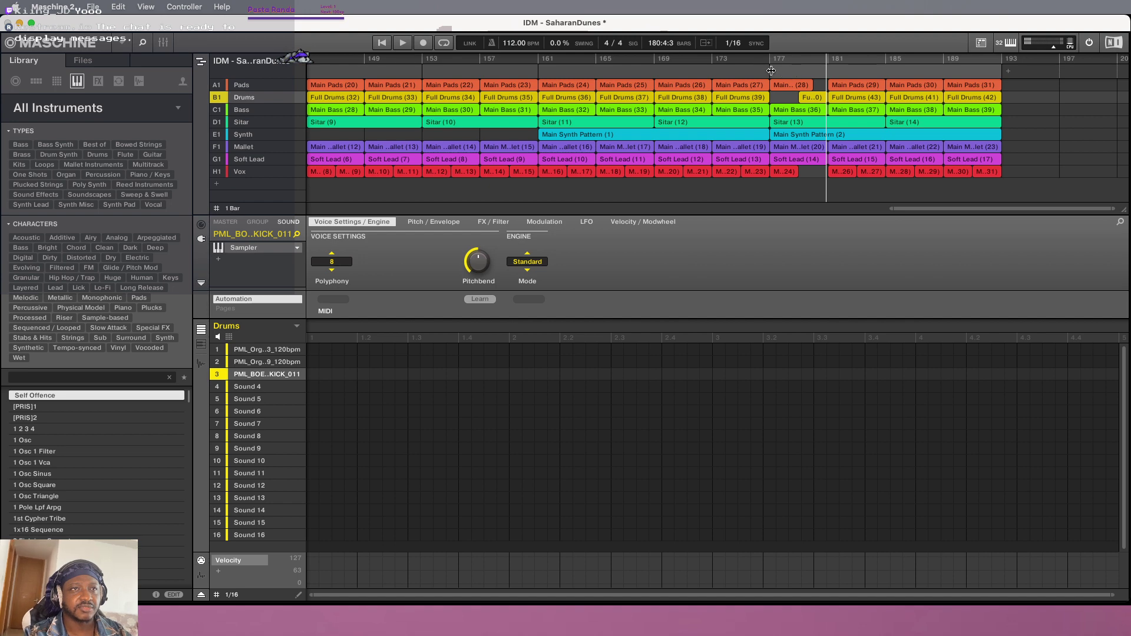
Turn looping on and replay the section from bar 177
key(space)
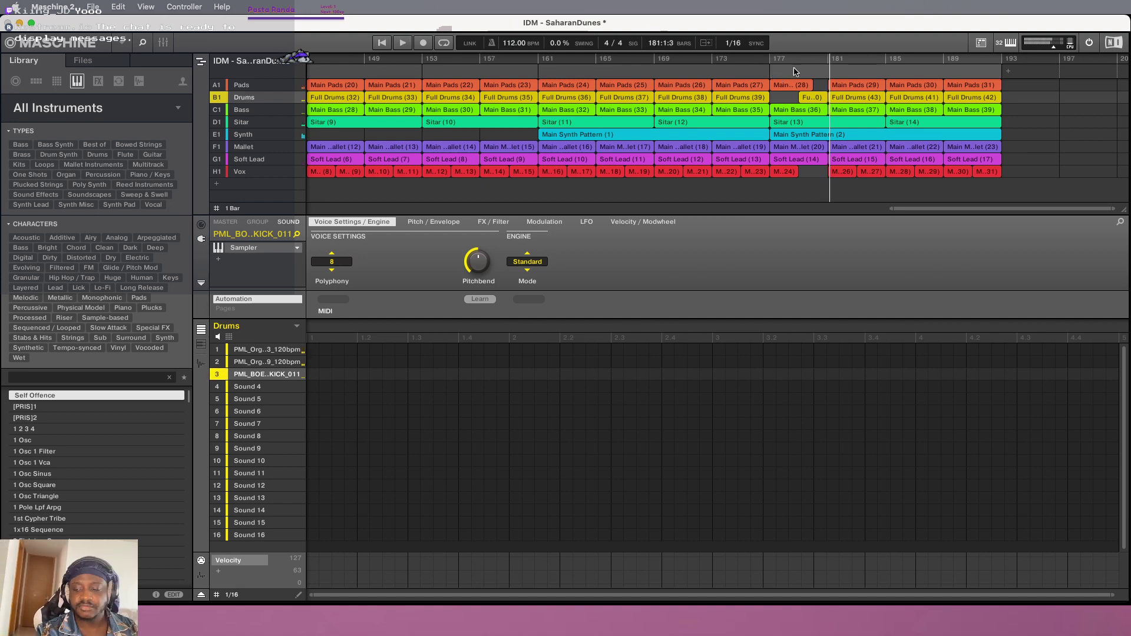
key(shift+space)
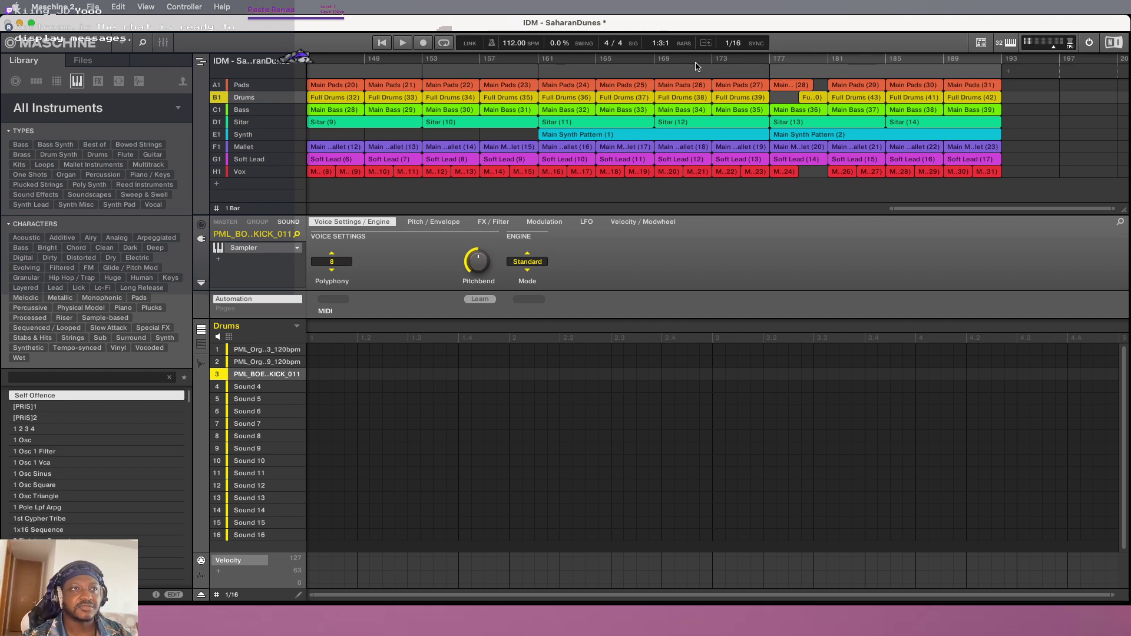
click(402, 43)
click(403, 44)
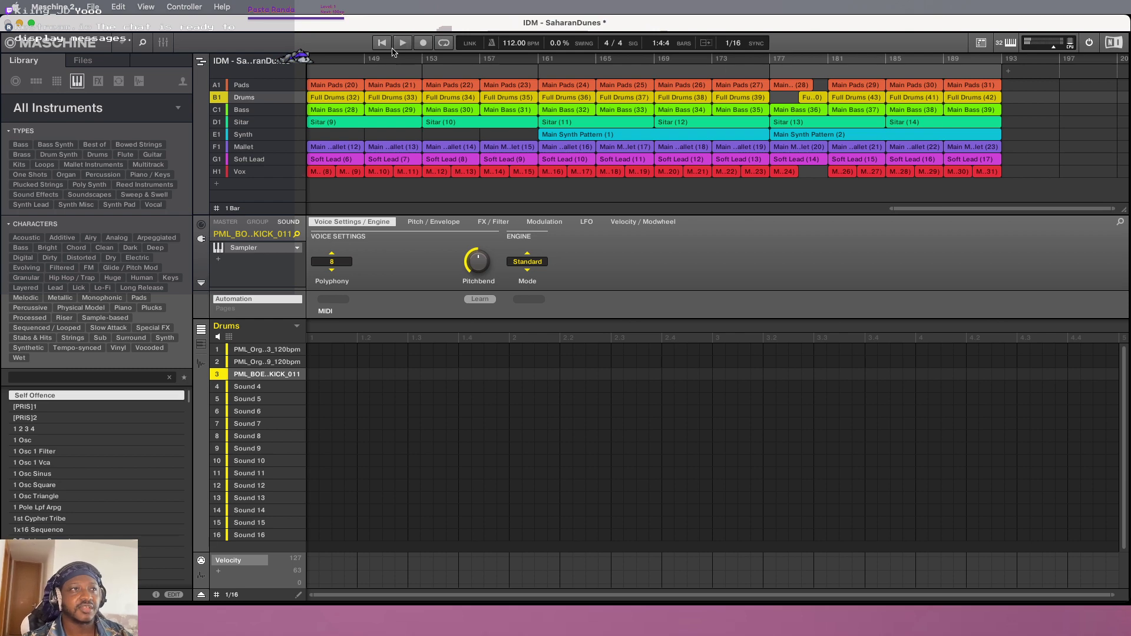
click(444, 43)
click(381, 44)
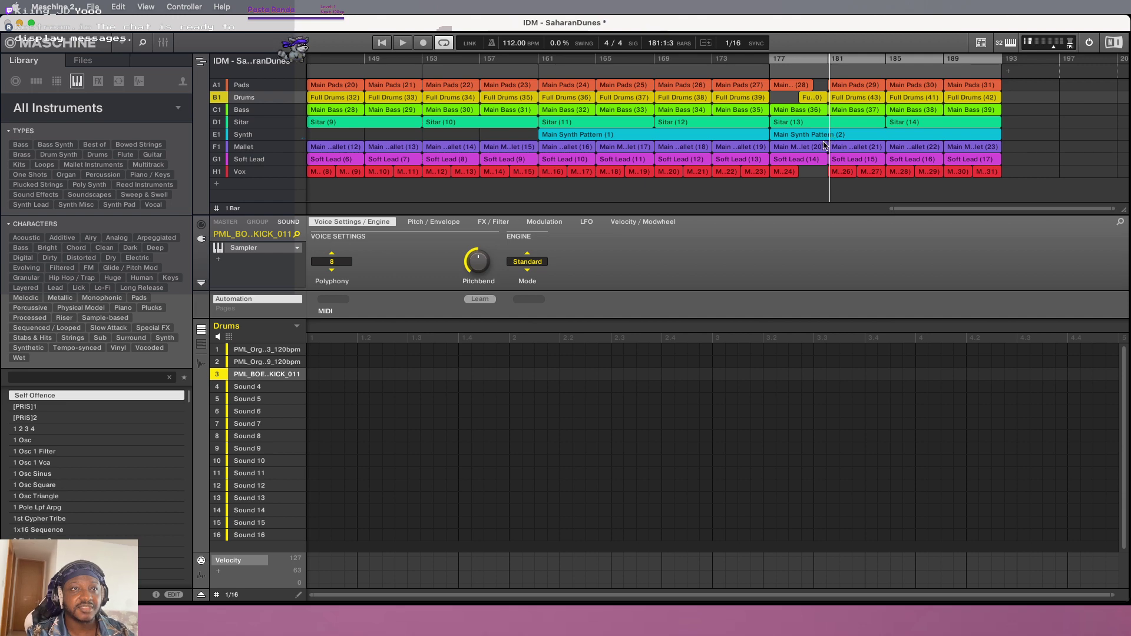
Trim the end of the Soft Lead clip at bar 177 back to bar 180 and replay the looped section
click(824, 159)
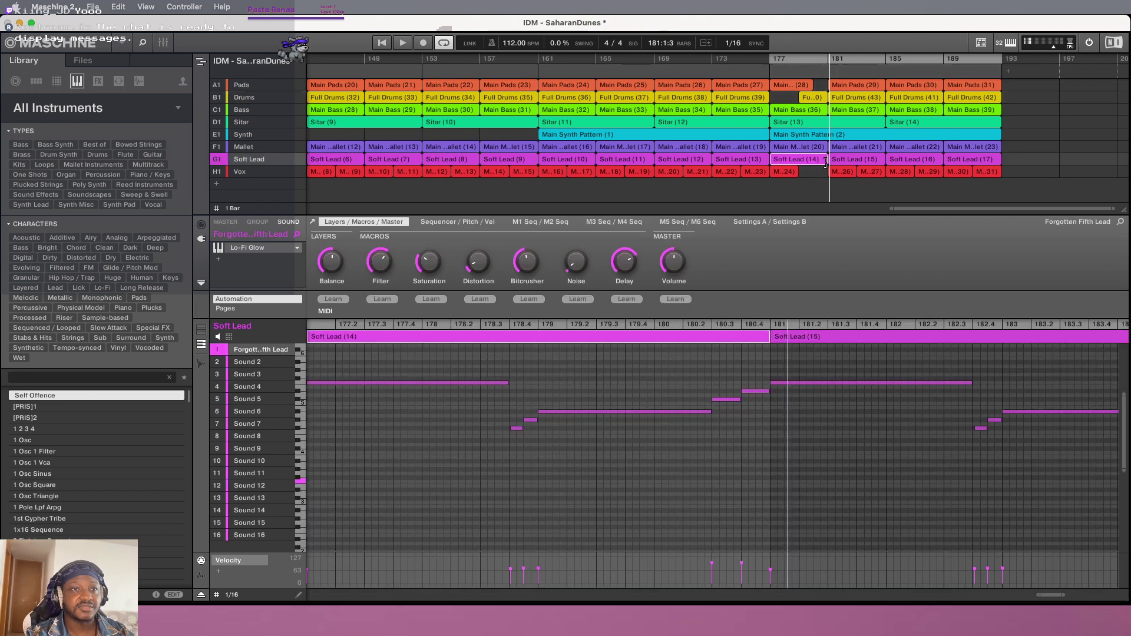
drag(825, 162, 816, 162)
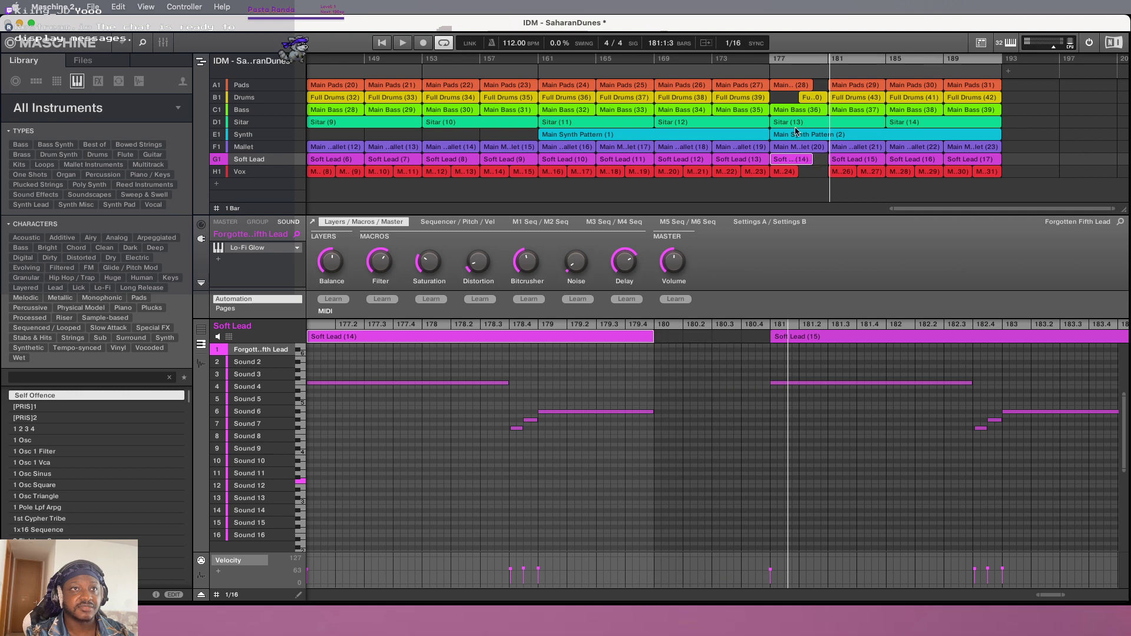
click(382, 44)
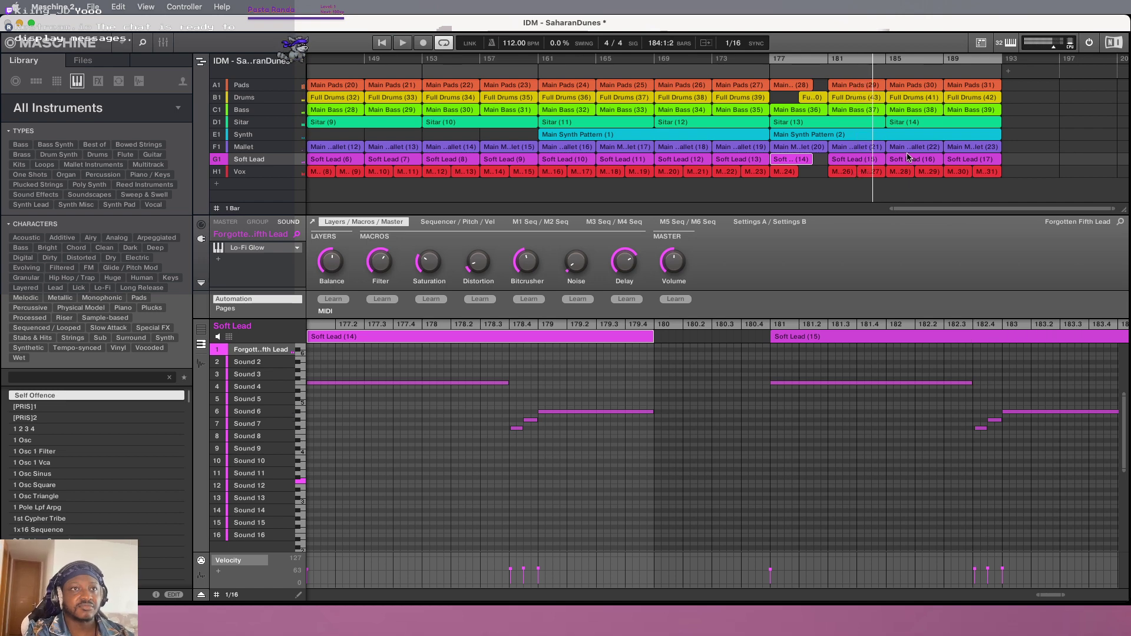
Trim the Pads and Soft Lead clips at bar 181 to end at bar 184, and delete the Vox clip at bar 183
click(884, 85)
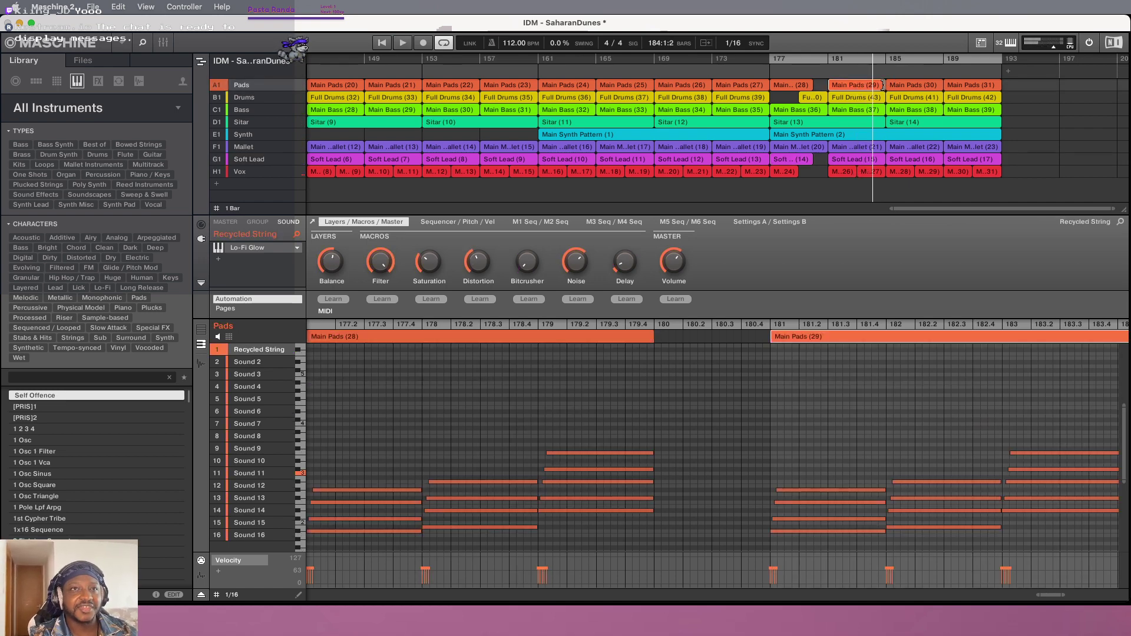
click(877, 159)
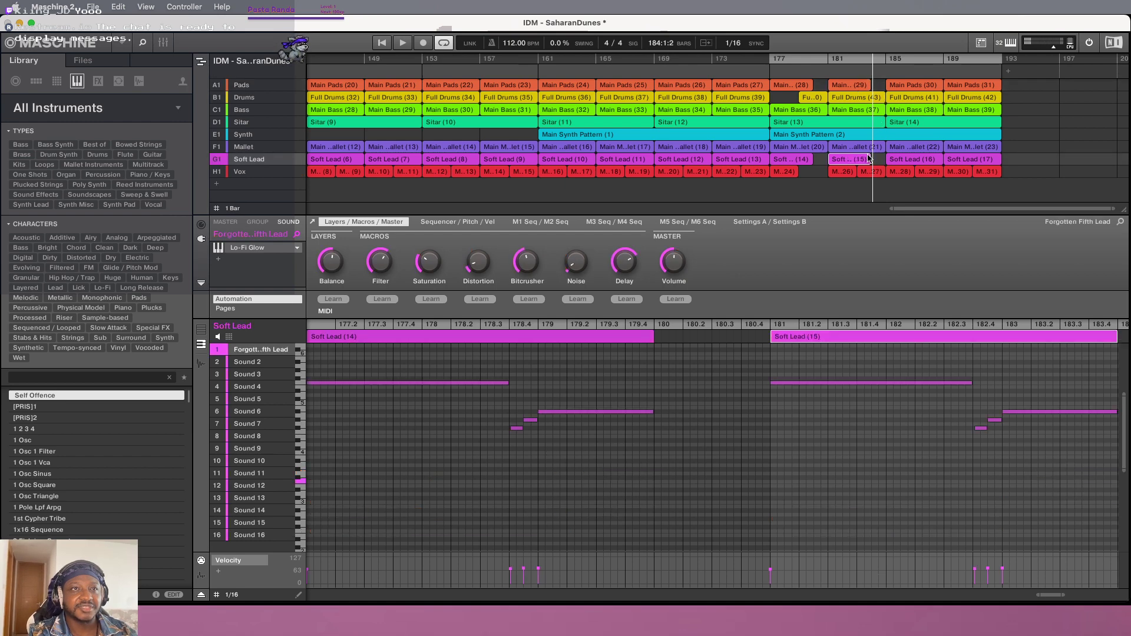
click(875, 172)
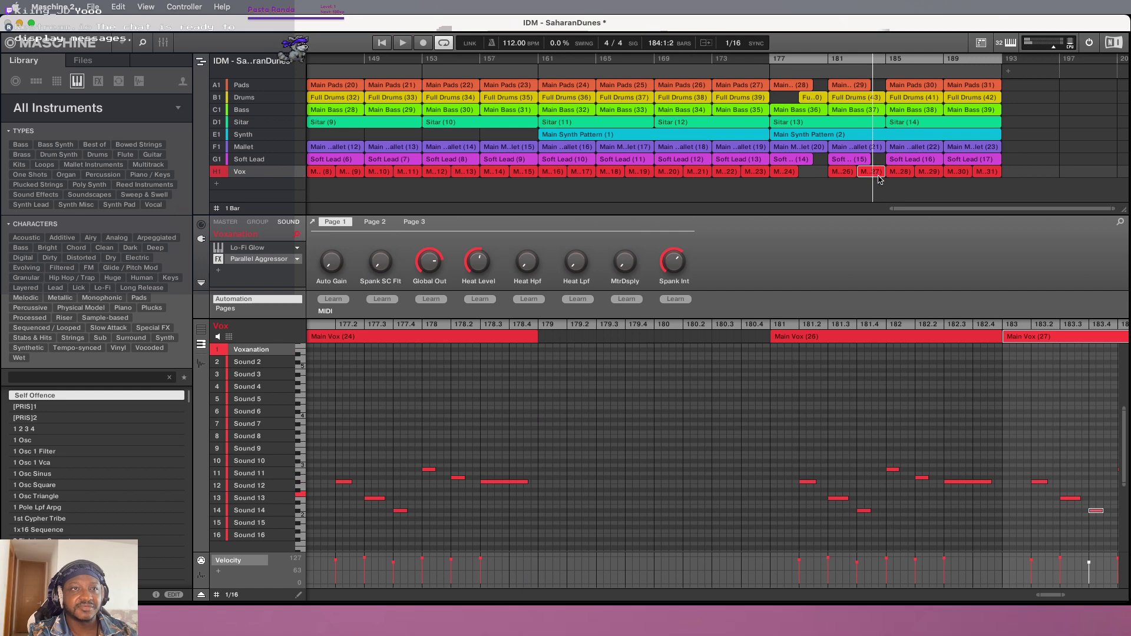
key(BackSpace)
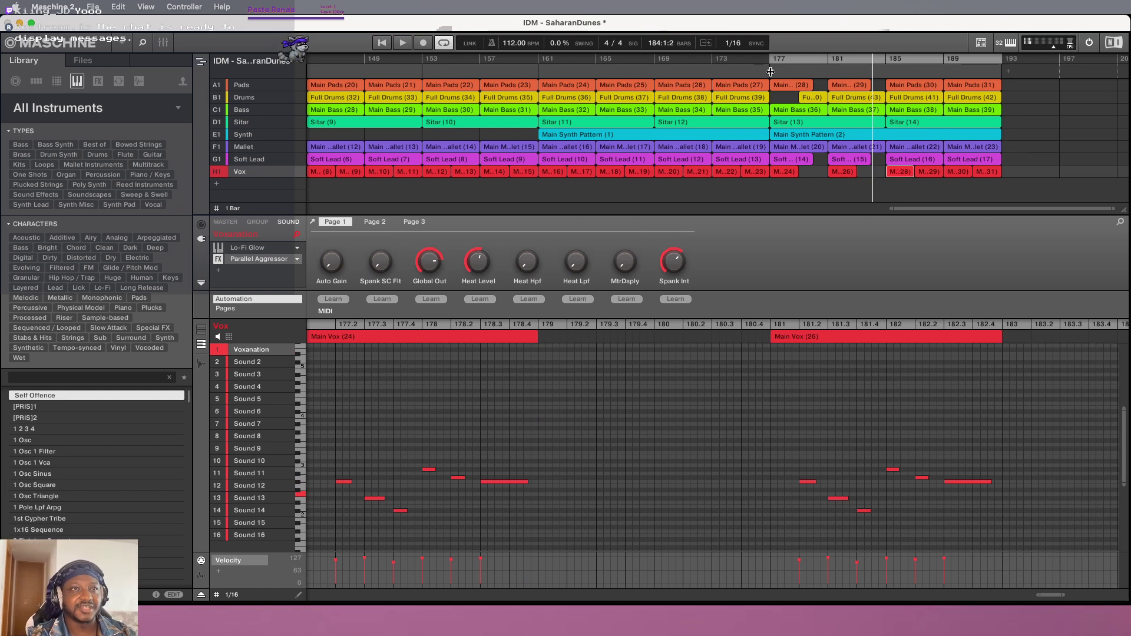
Play the loop from its start and delete the Vox clips at bars 187 and 191
click(380, 42)
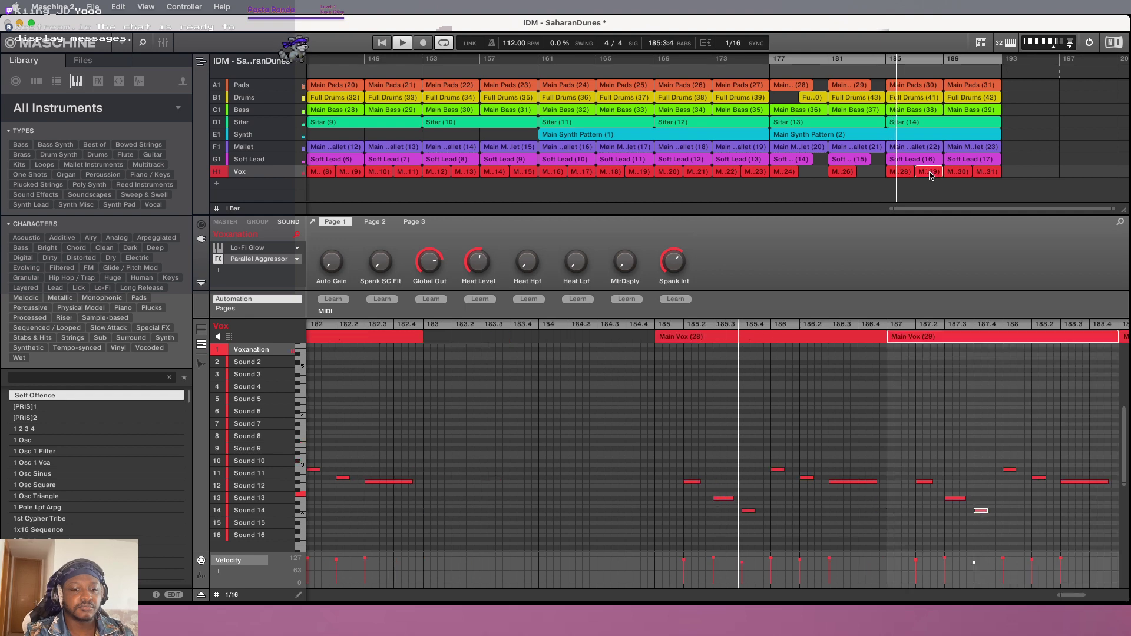
double_click(933, 169)
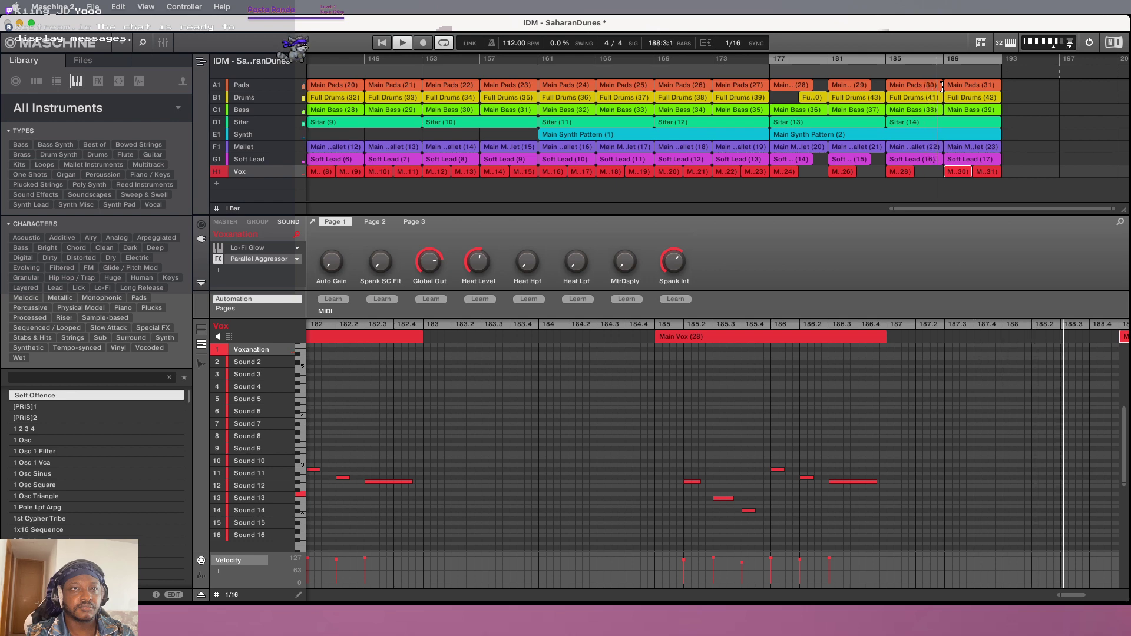
click(981, 171)
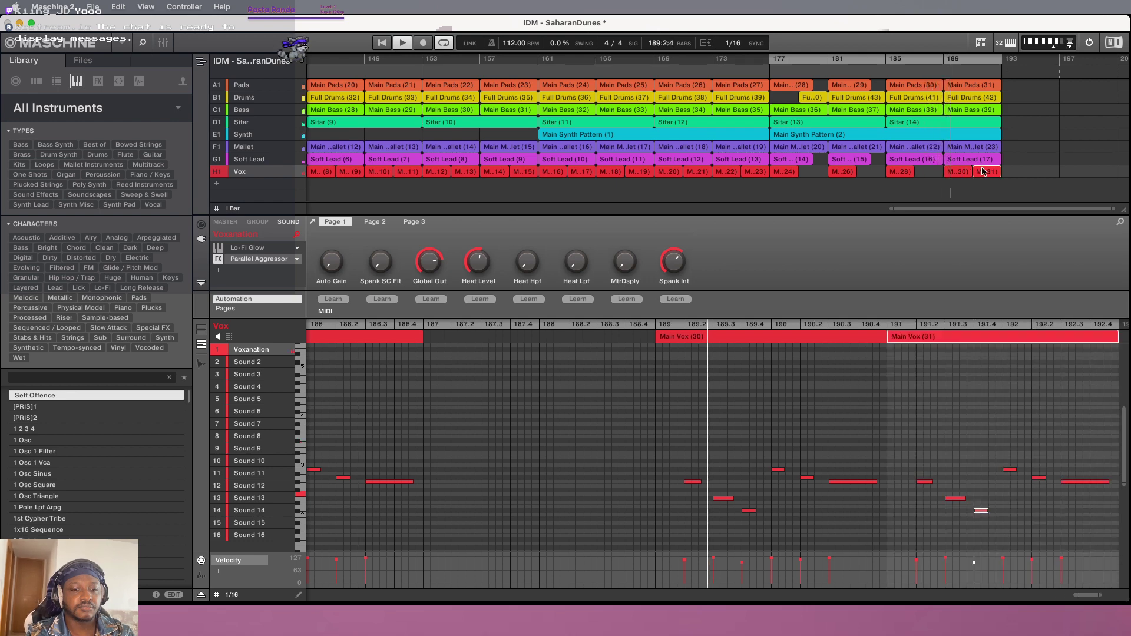
key(Delete)
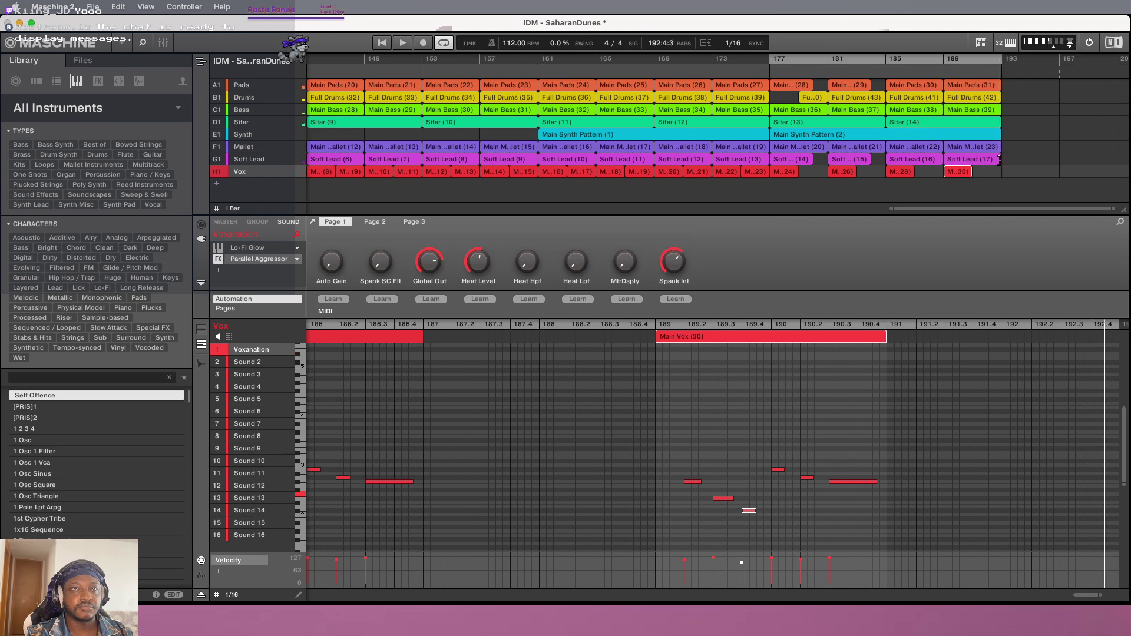
Try inserting Scene 16 as clips at bar 193, and delete the inserted section
right_click(1007, 73)
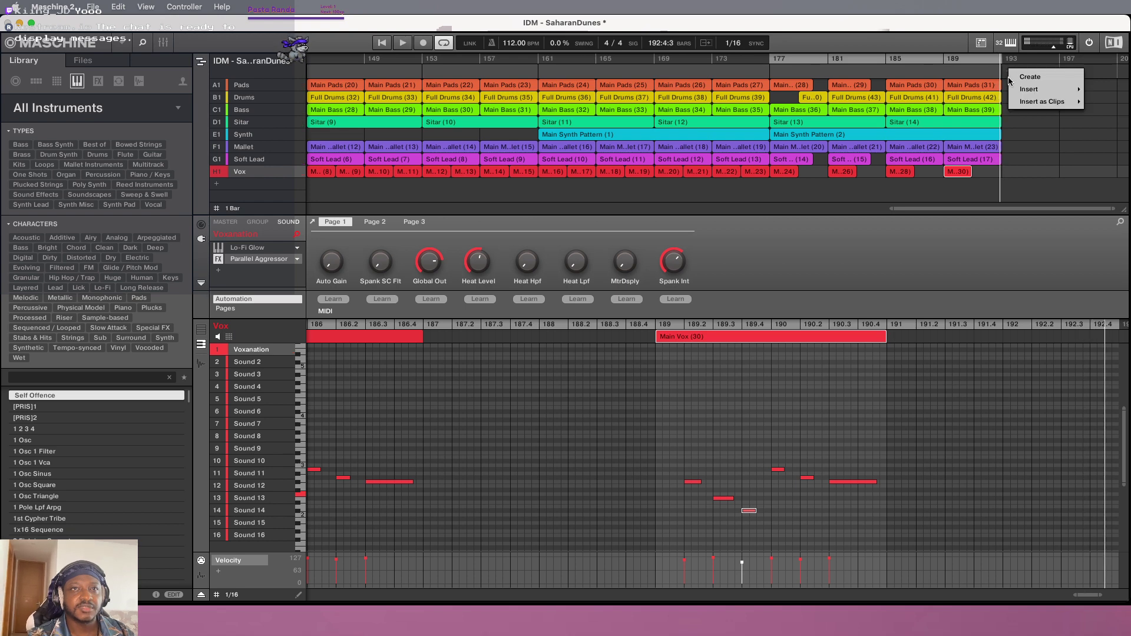
mouse_move(1025, 107)
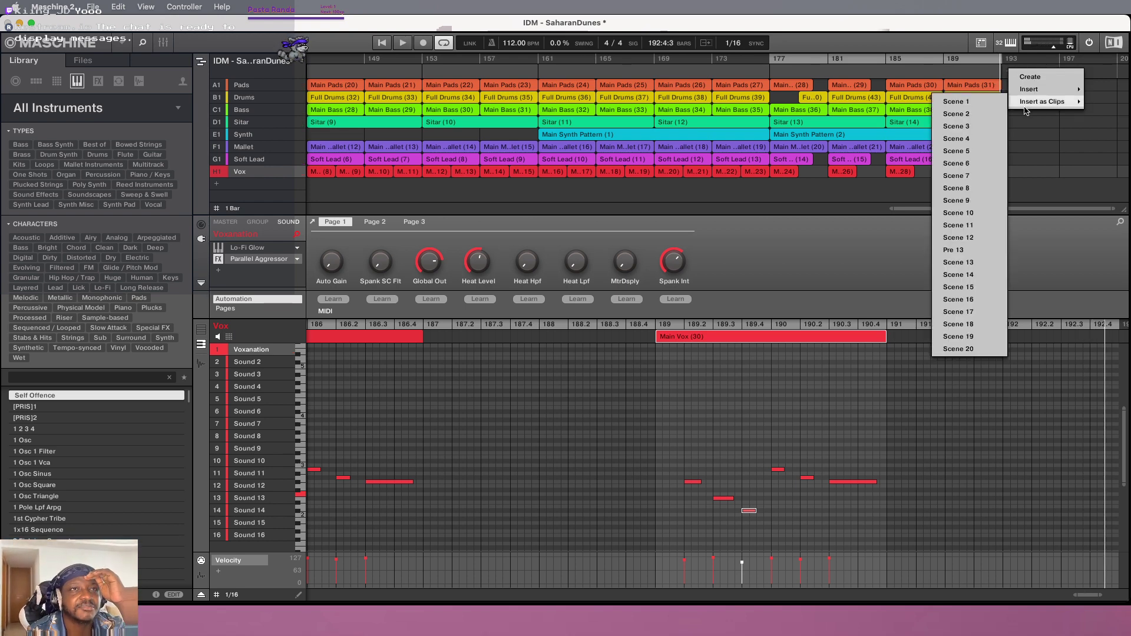
click(980, 302)
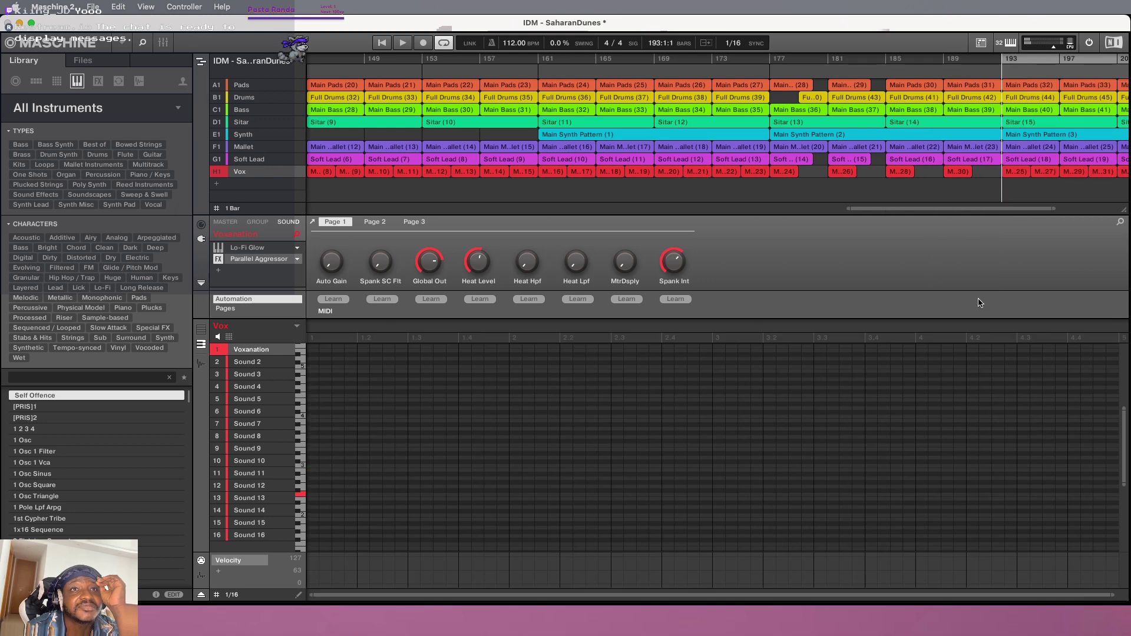
scroll(943, 147, right, 5)
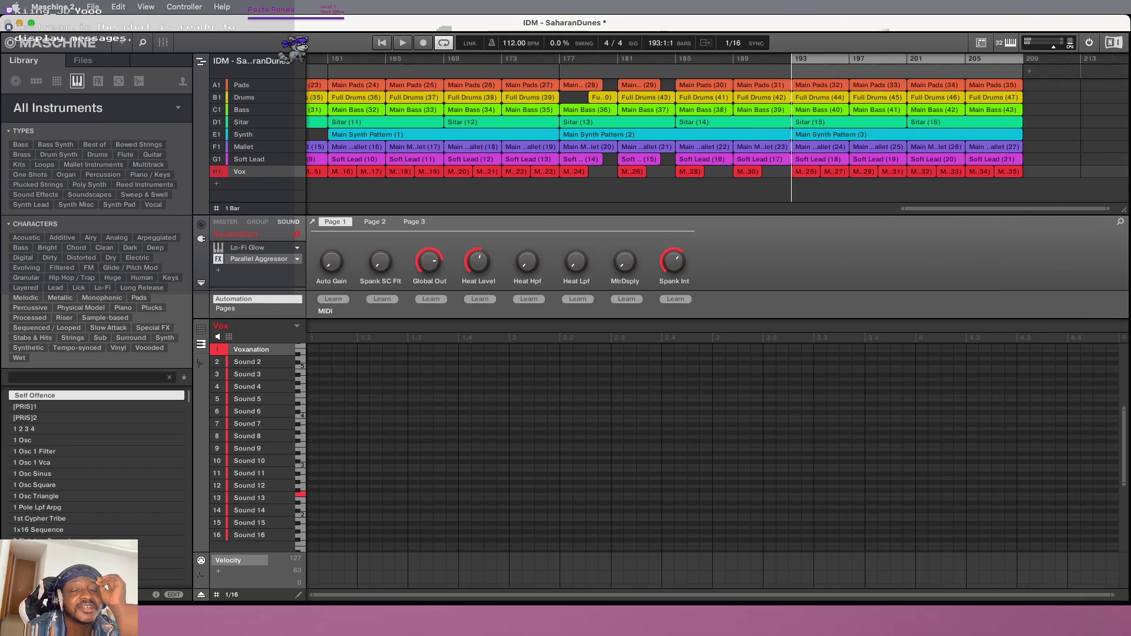
right_click(858, 72)
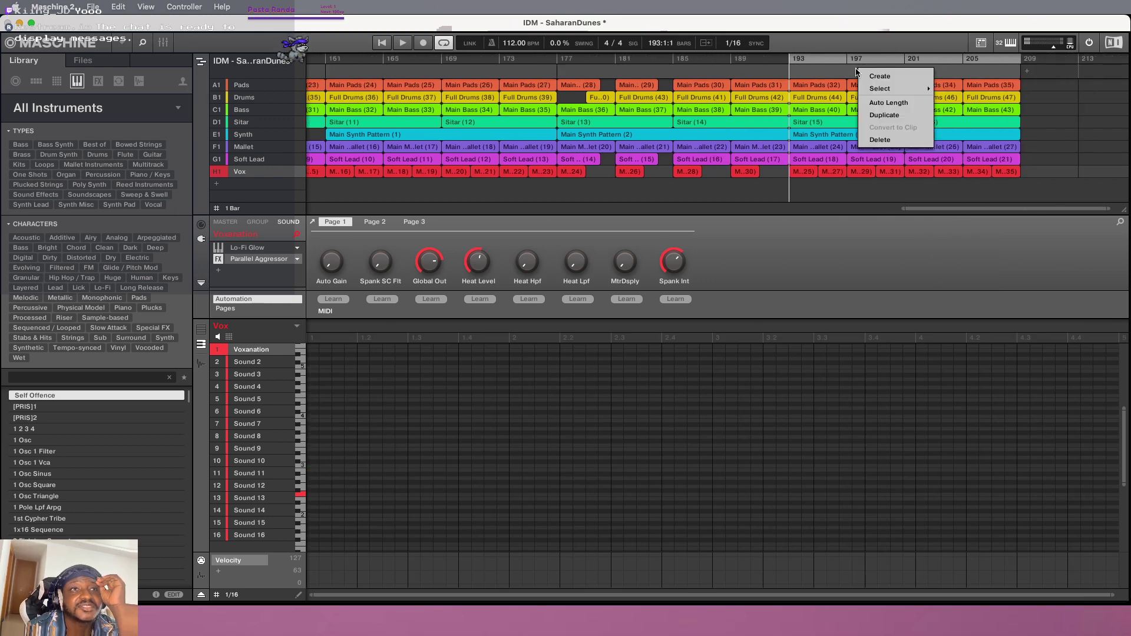
click(880, 137)
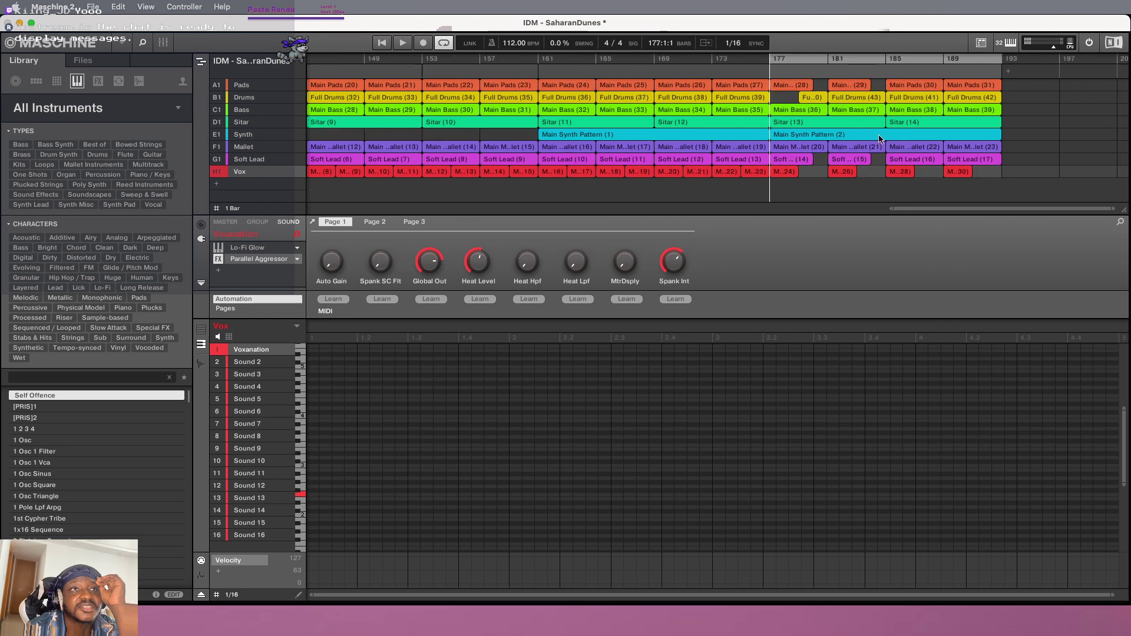
Try inserting Scene 17 as clips at bar 193, and delete the inserted section
right_click(1010, 75)
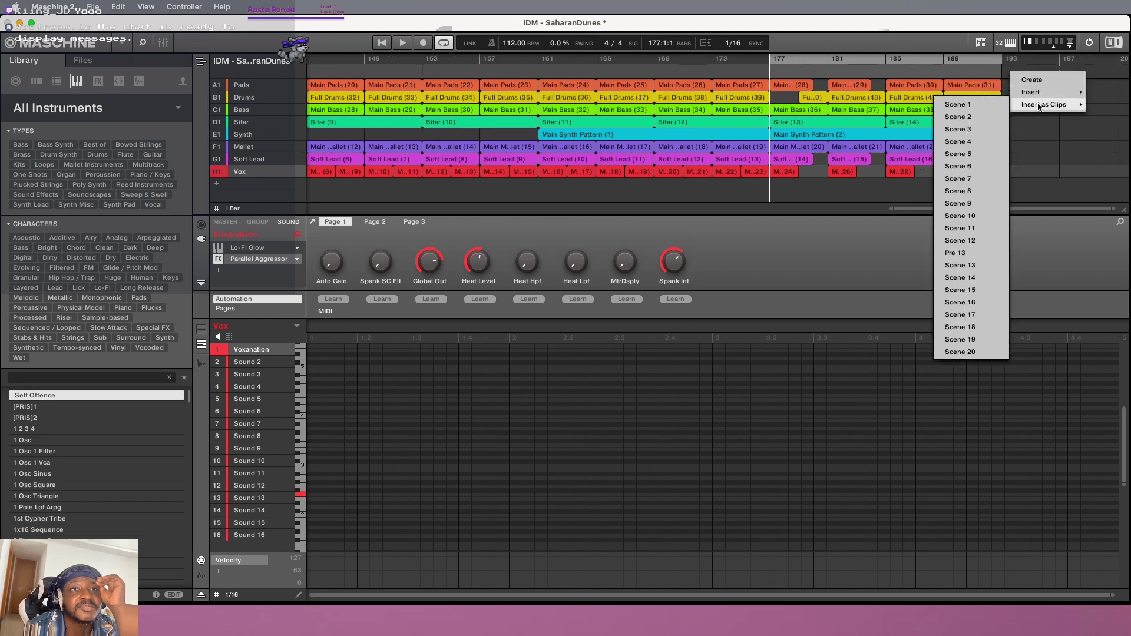
click(983, 318)
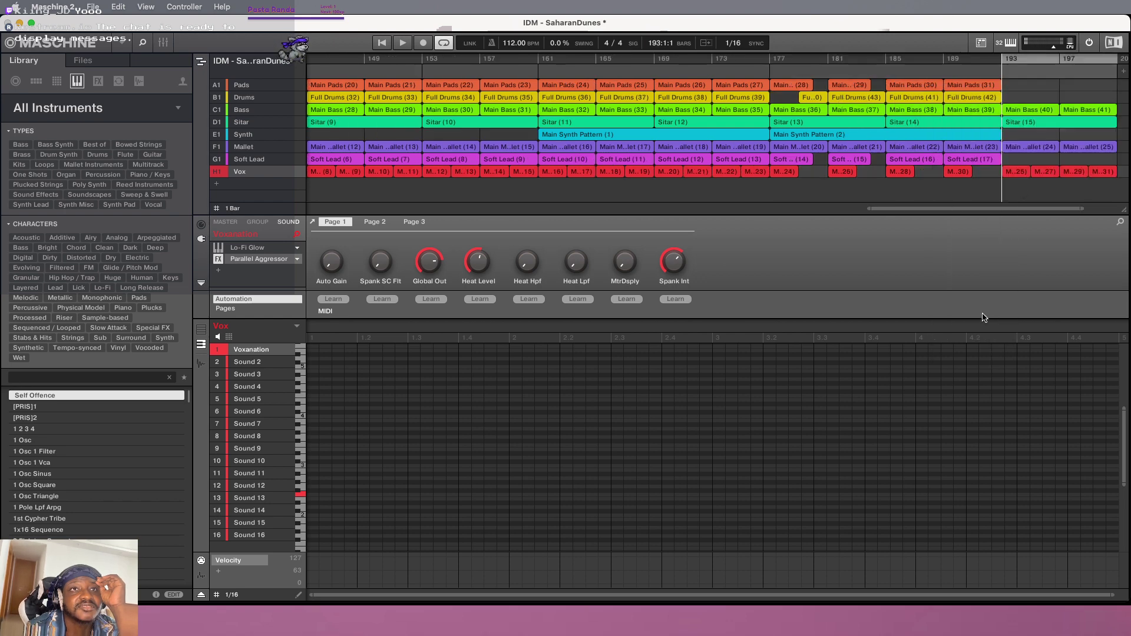
right_click(1039, 87)
click(1047, 139)
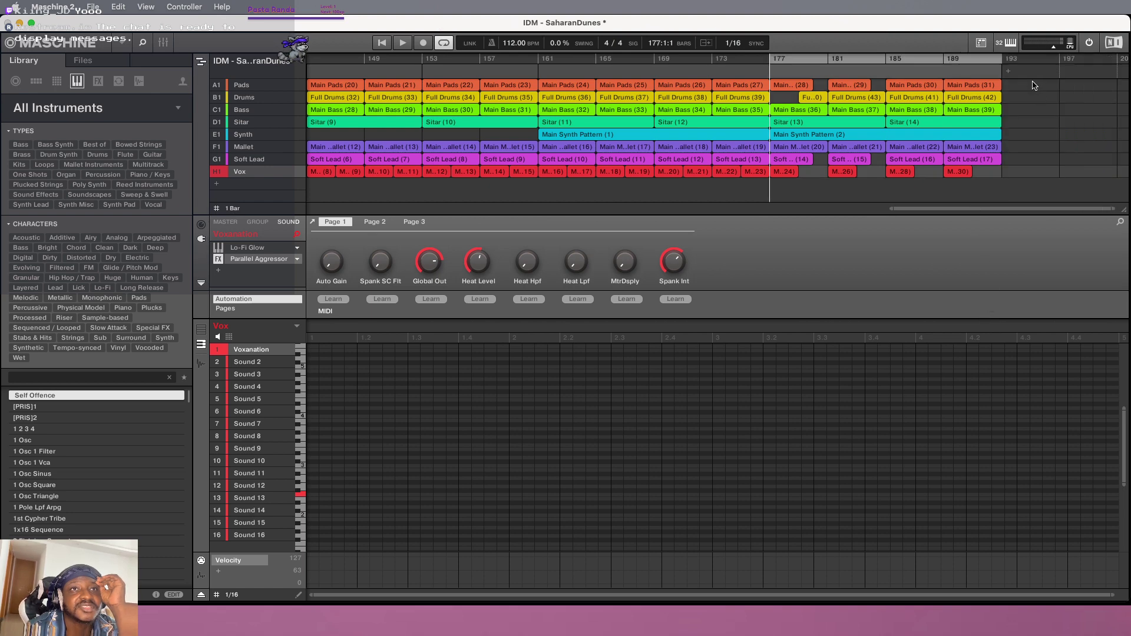
Try inserting Scene 15 as clips at bar 193, and delete the inserted section
right_click(1011, 73)
mouse_move(1038, 106)
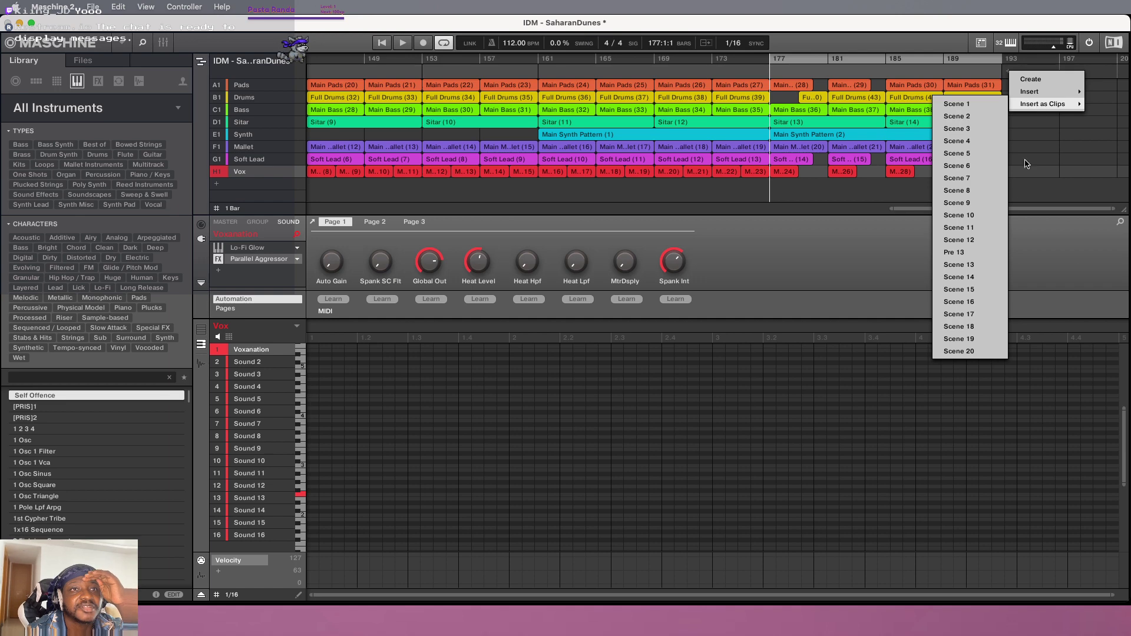
click(974, 289)
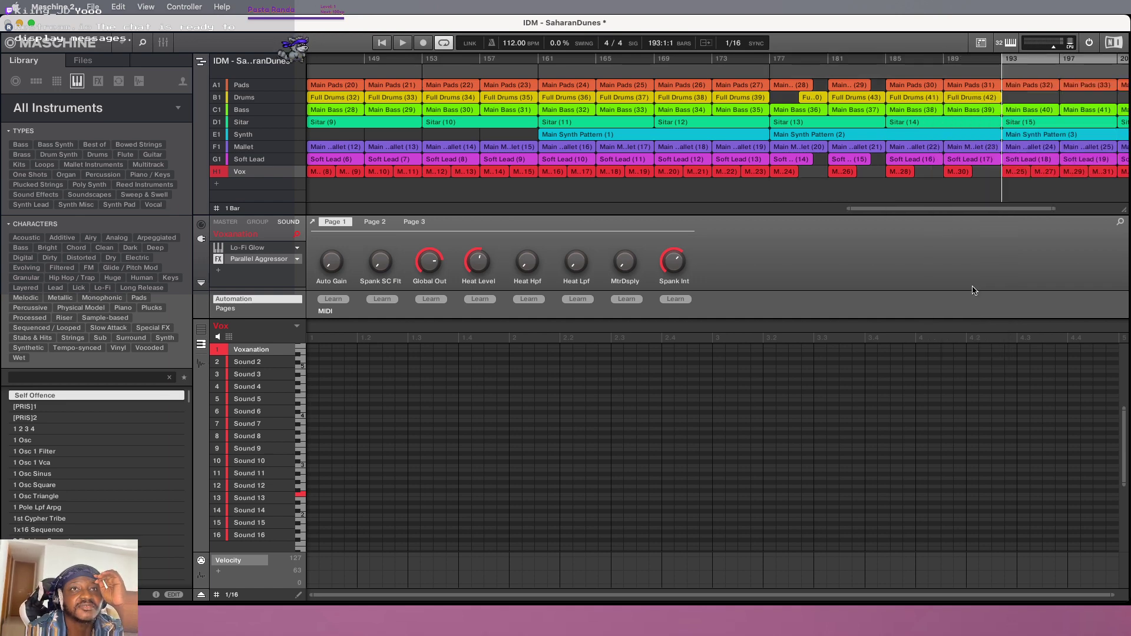
scroll(718, 129, left, 10)
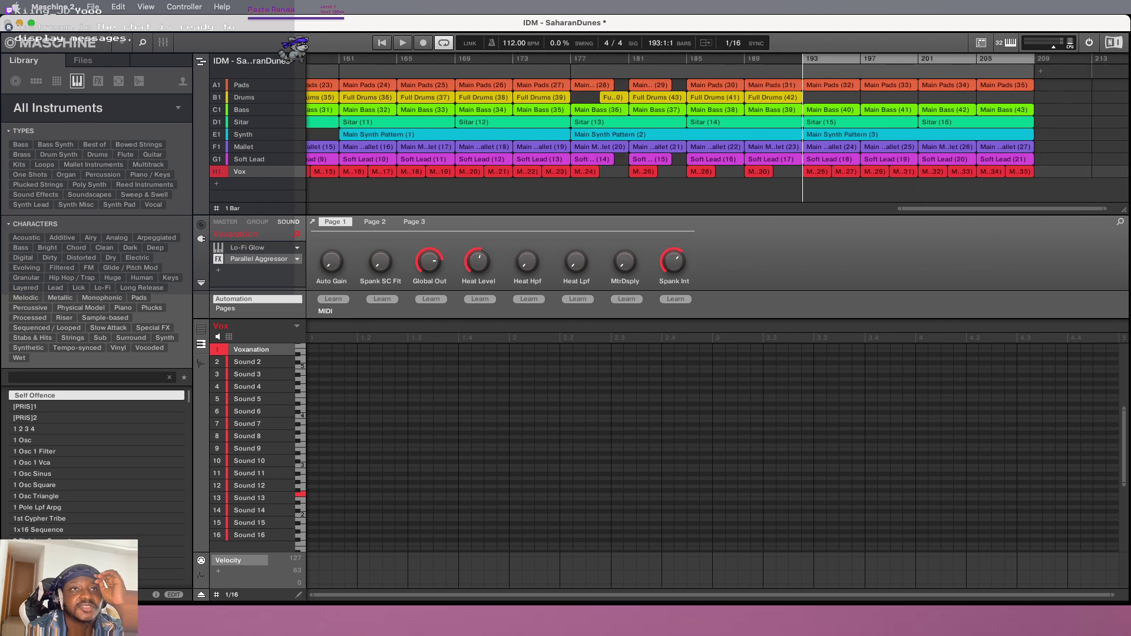
scroll(717, 130, right, 15)
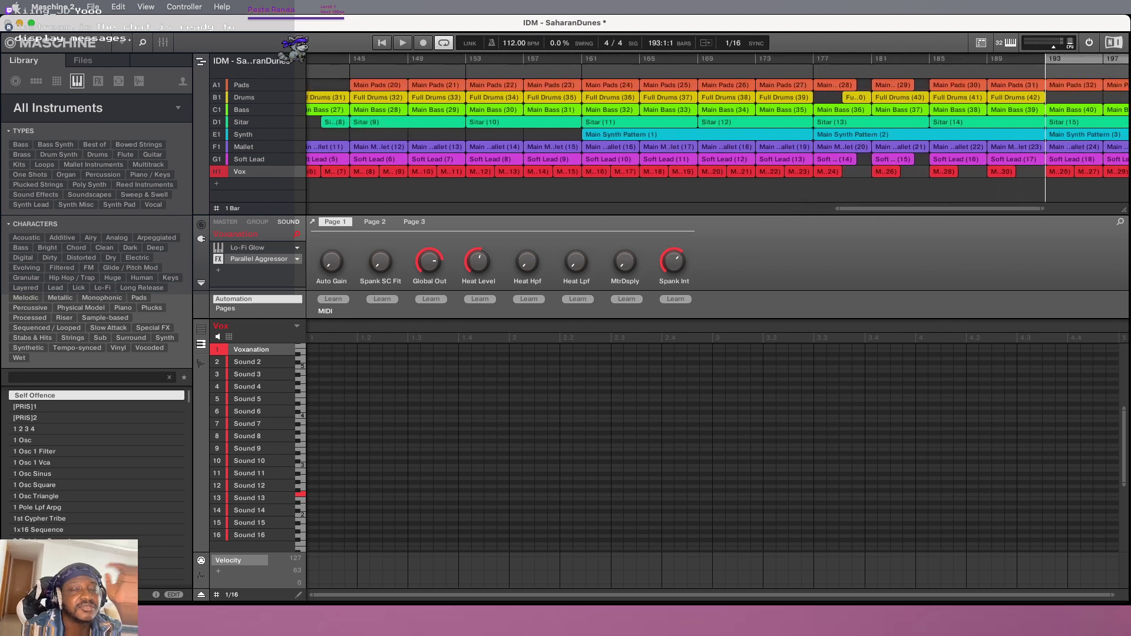
scroll(718, 130, right, 1)
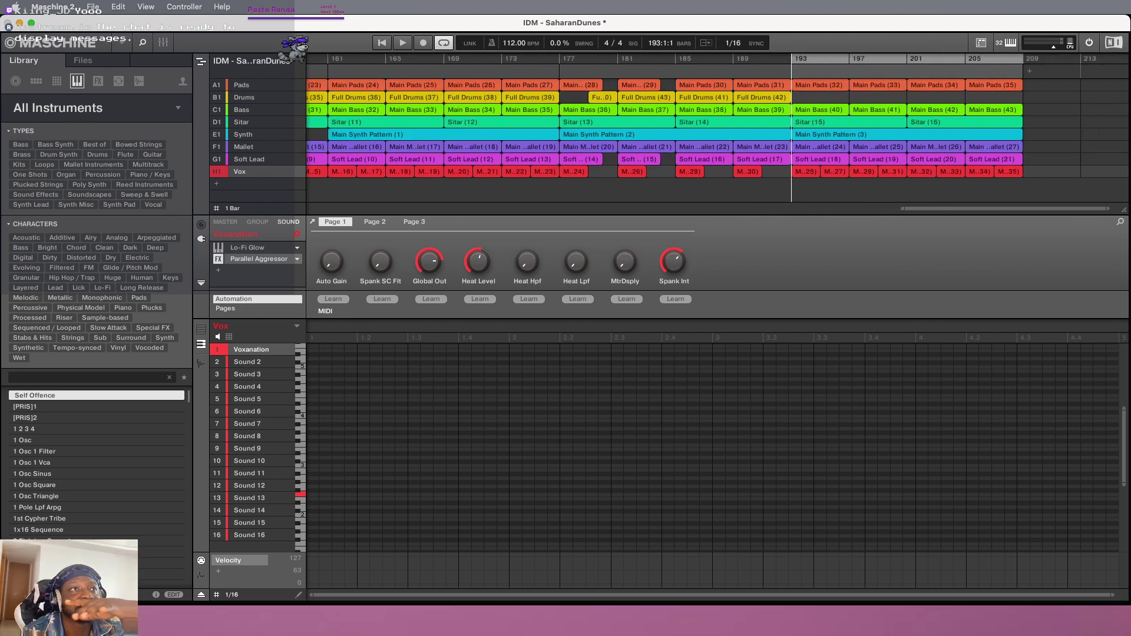
right_click(865, 72)
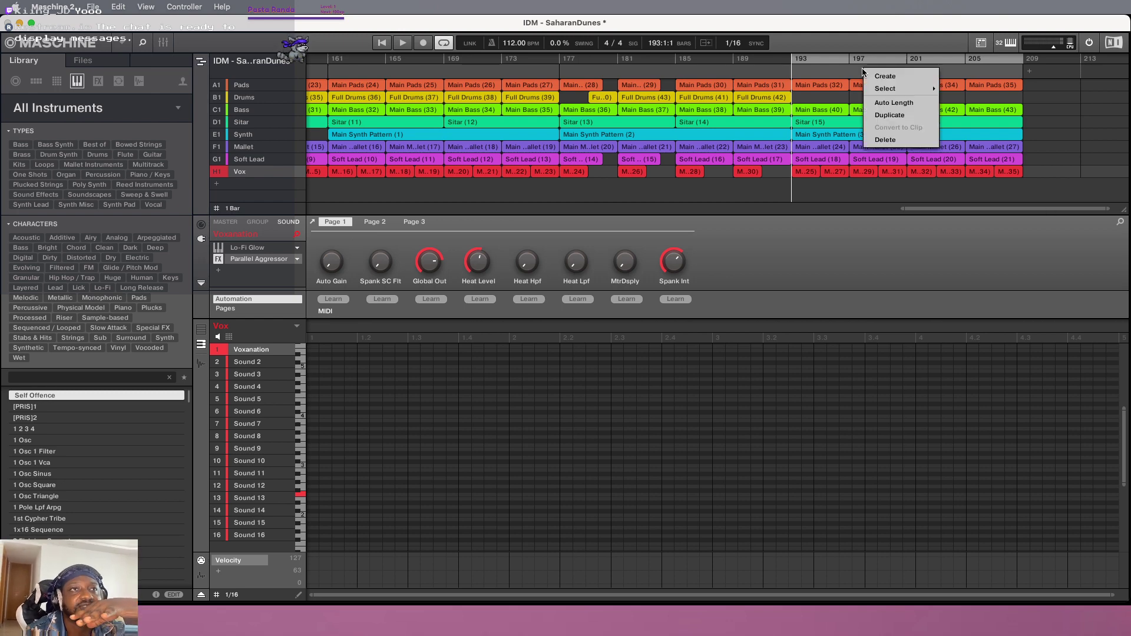
click(900, 141)
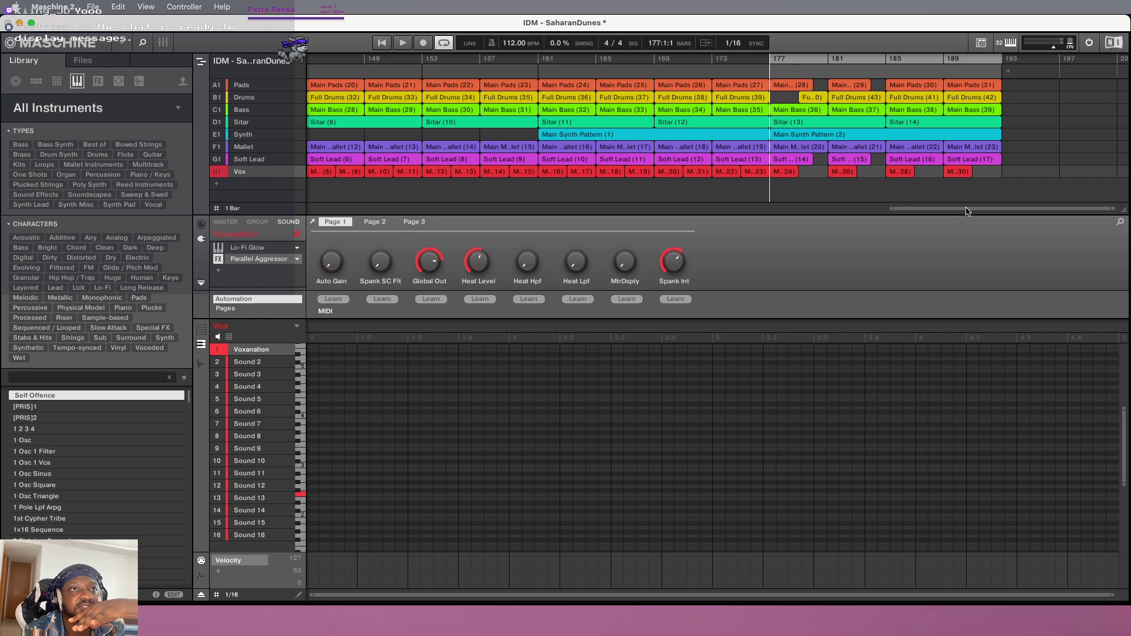
Try Scene 16 once more as clips at bar 193, and delete the inserted section
right_click(1009, 75)
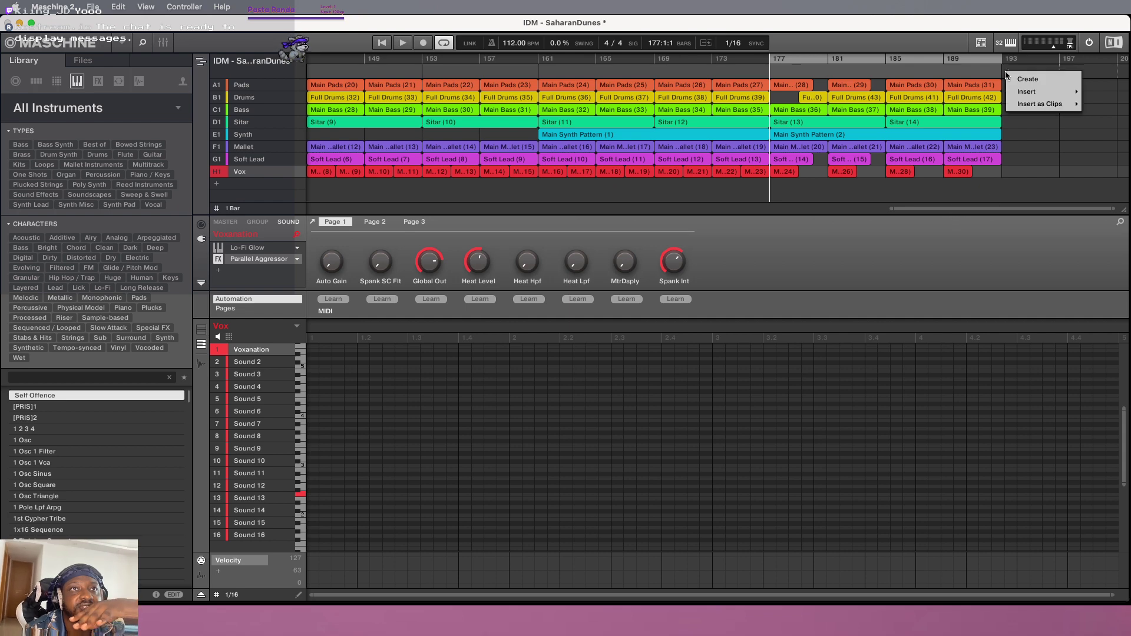
mouse_move(1030, 101)
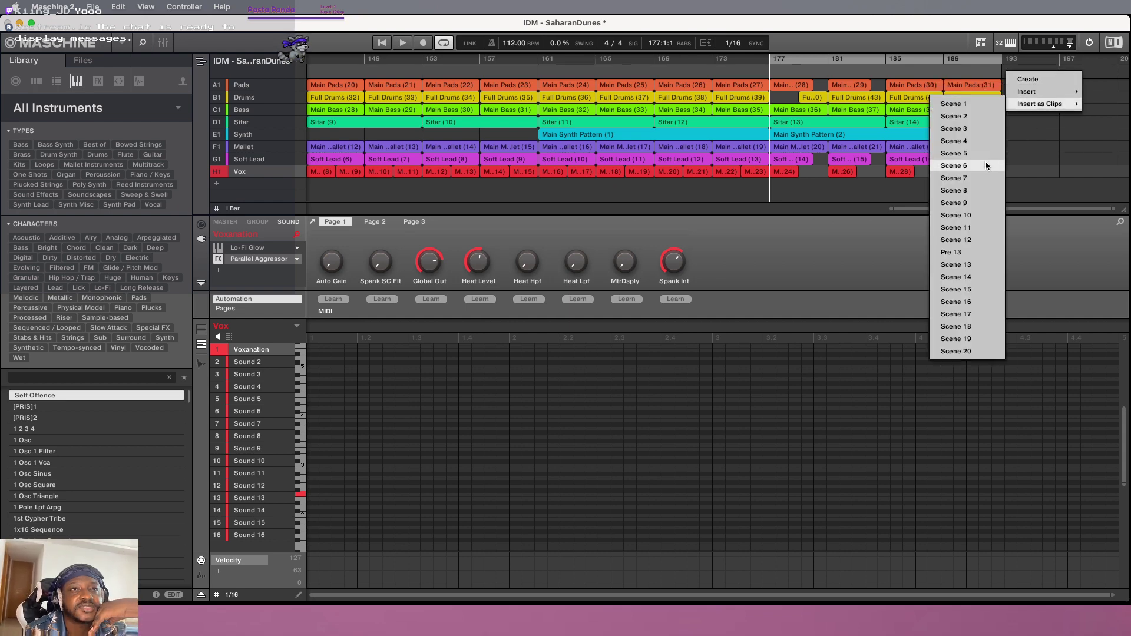
click(971, 303)
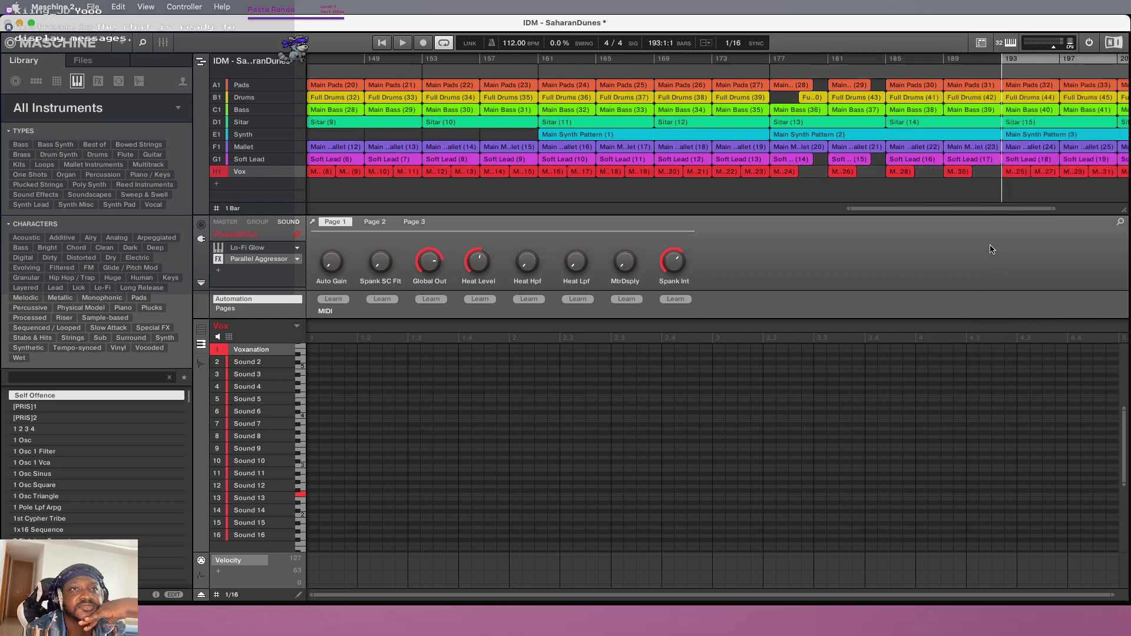
drag(982, 210, 1037, 210)
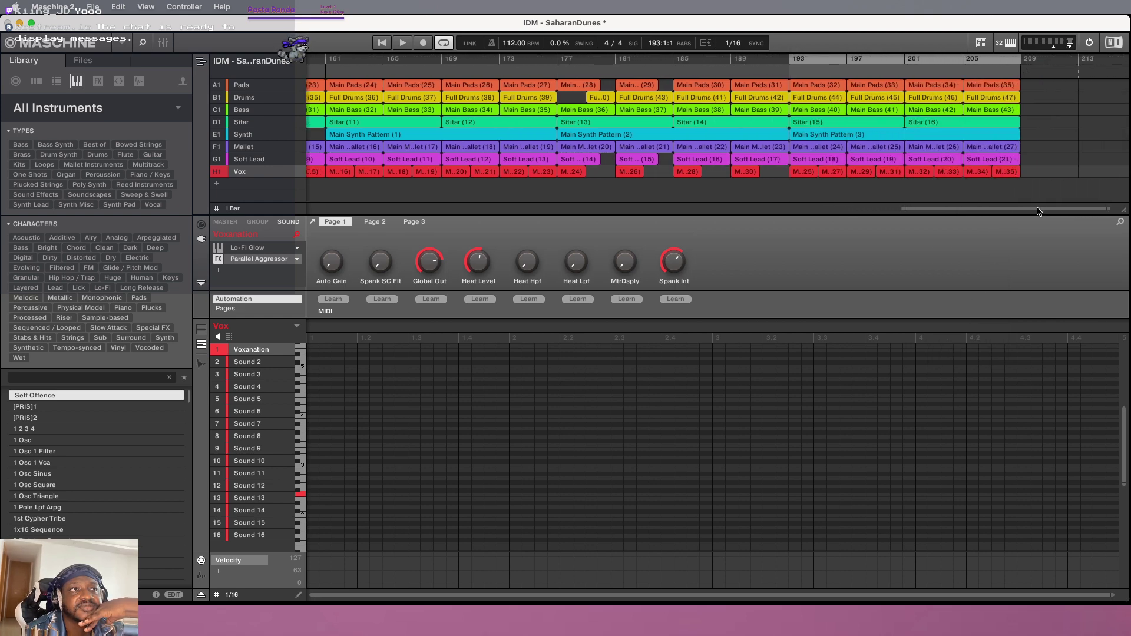
right_click(831, 69)
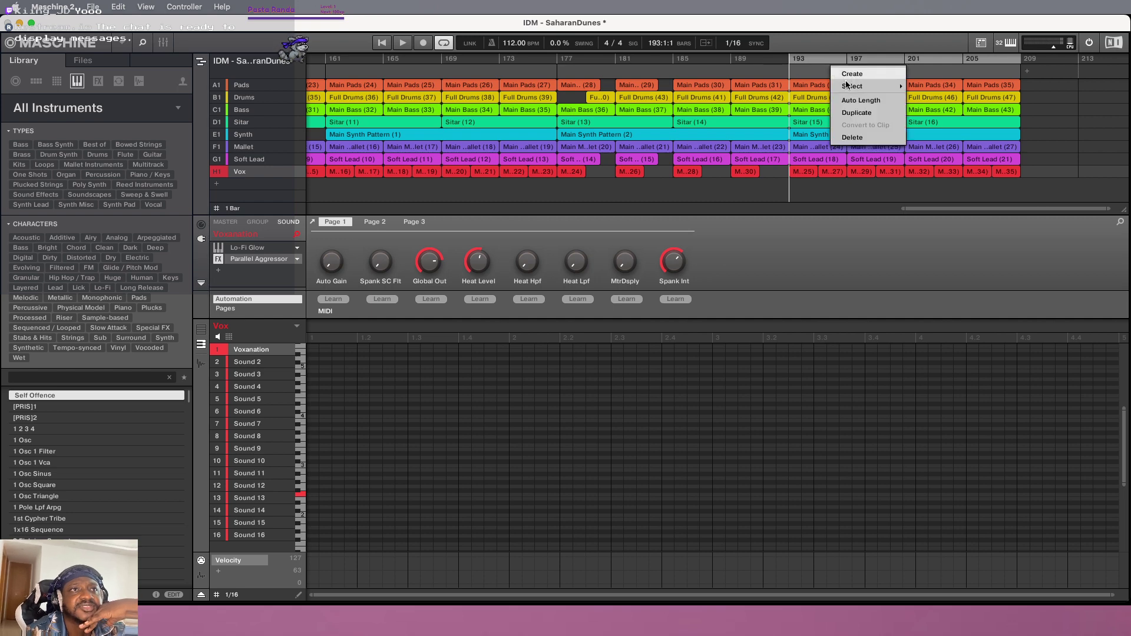
click(868, 137)
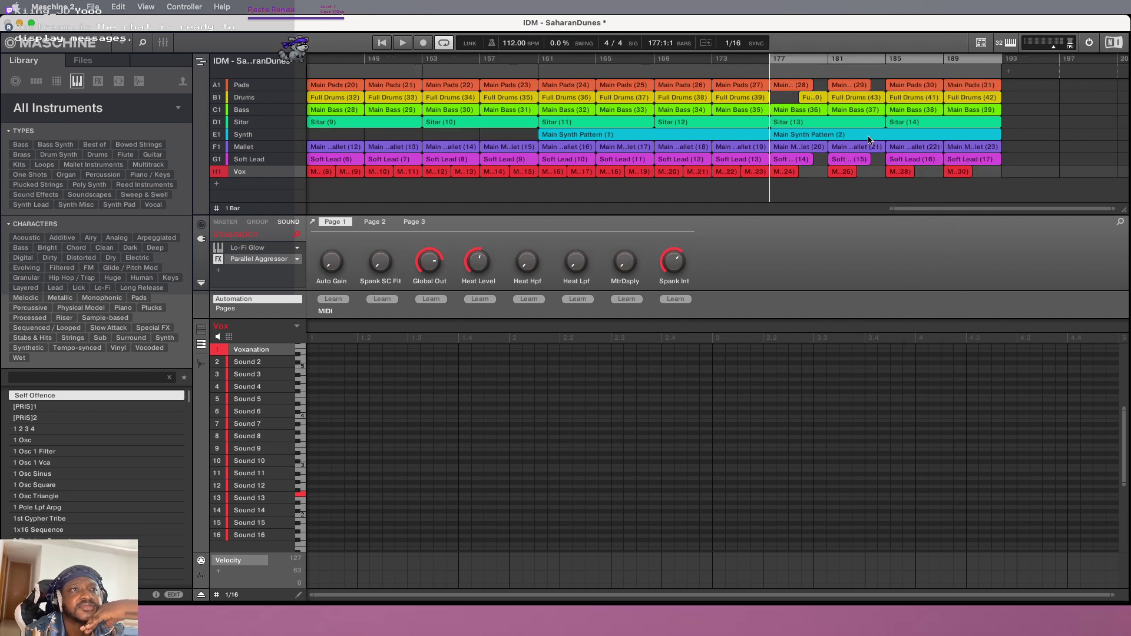
Insert Scene 17 as clips at bar 193, and play the song from bar 177 with looping off
right_click(1011, 74)
mouse_move(1036, 111)
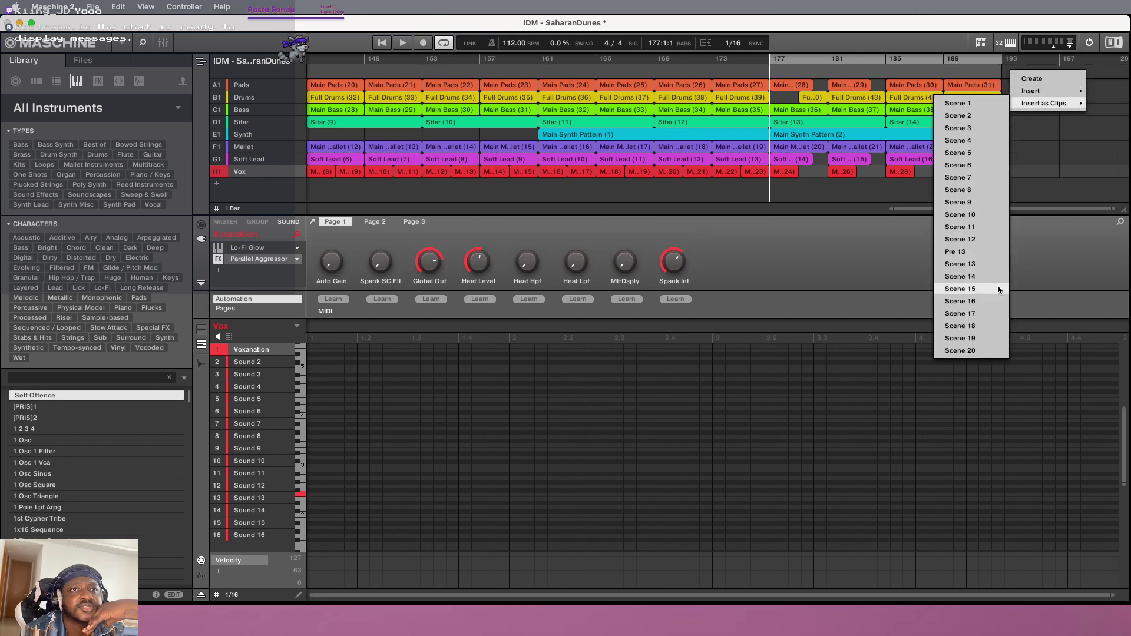
click(975, 313)
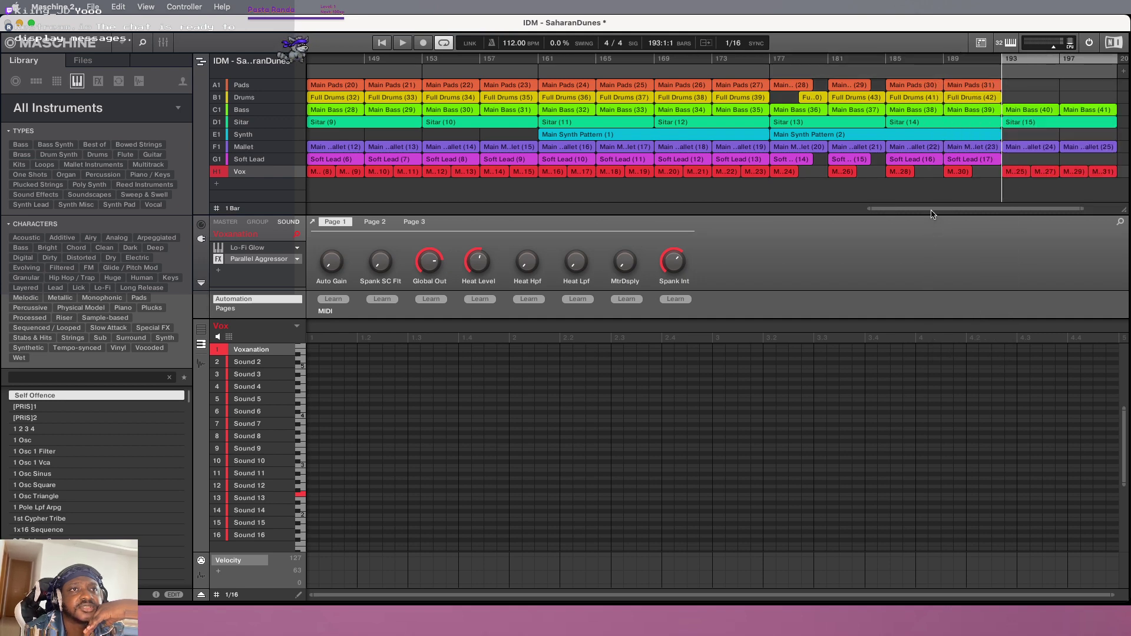
drag(931, 210, 959, 165)
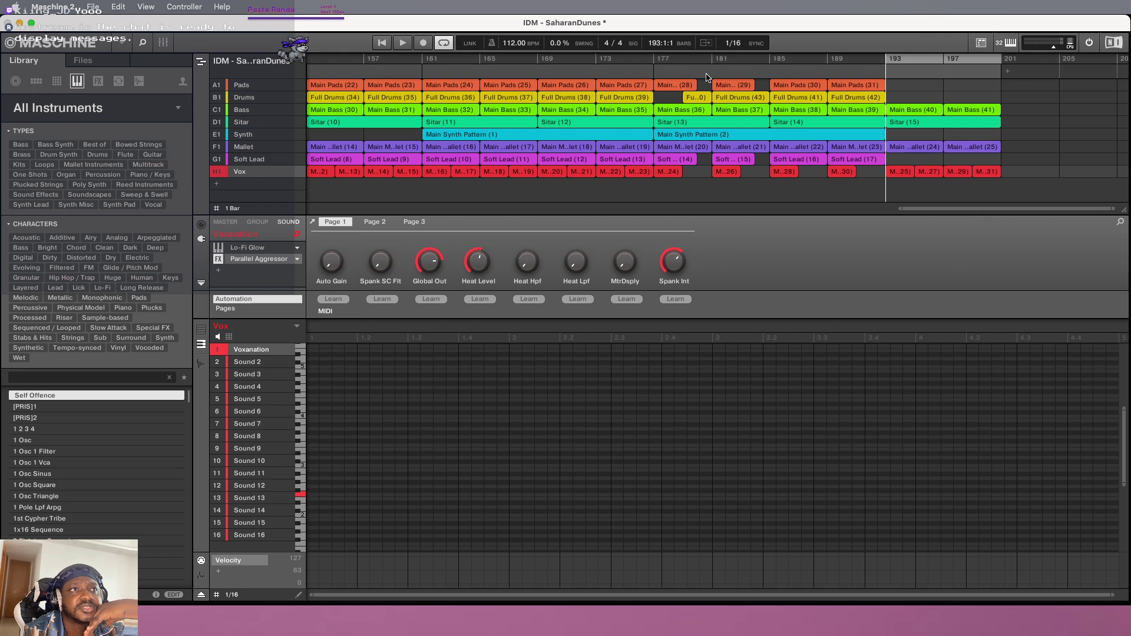
click(659, 72)
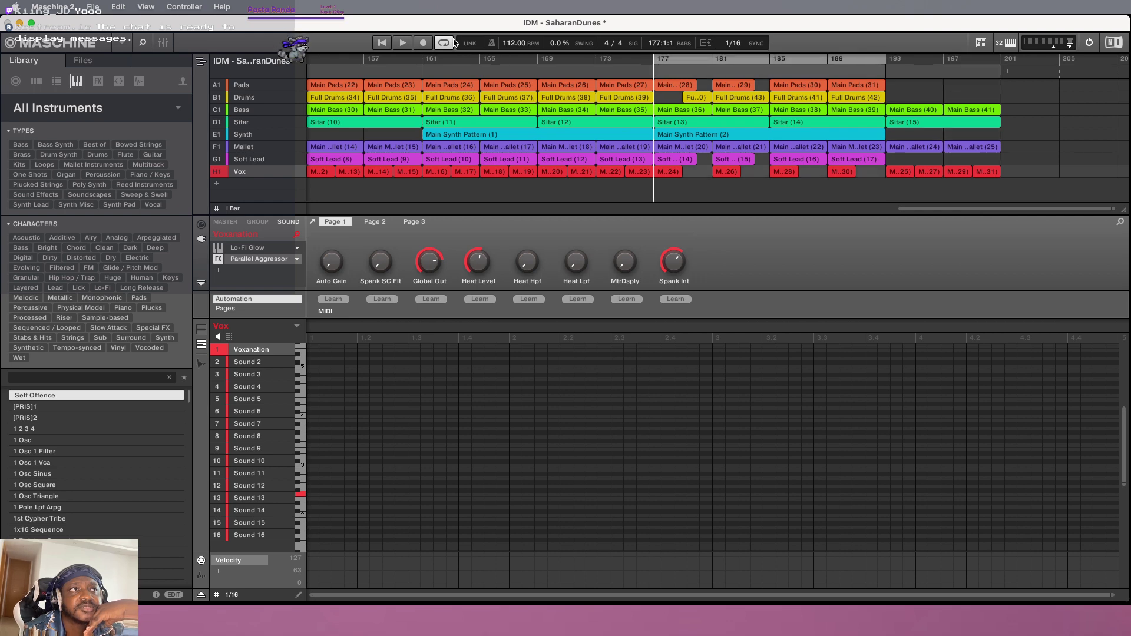
click(386, 43)
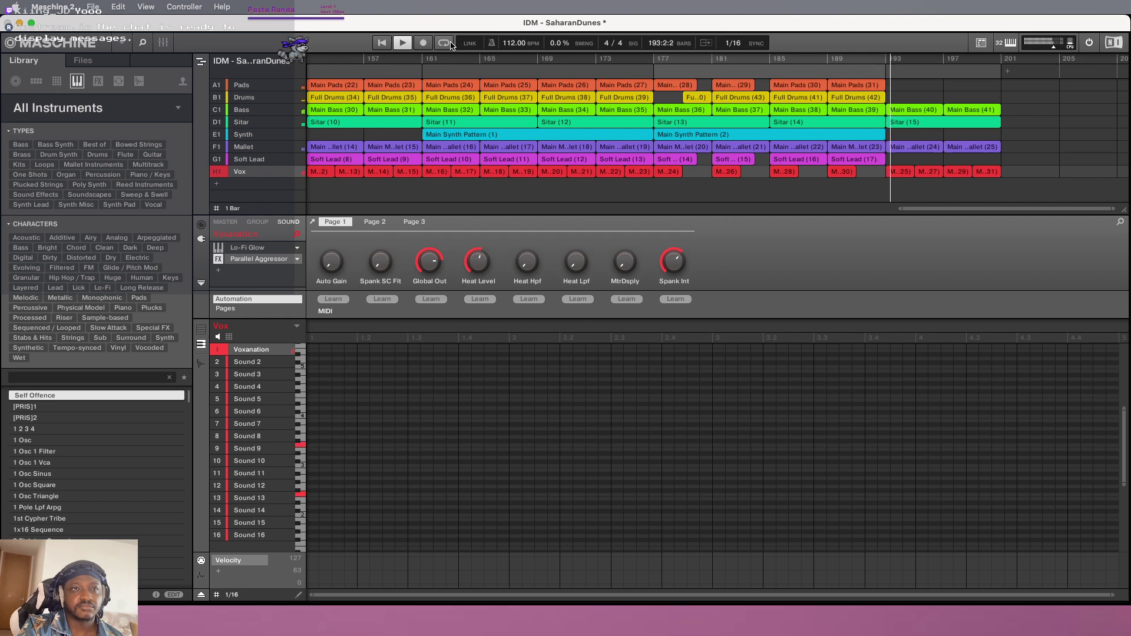
Insert Scene 18 as clips at bar 201 while the song keeps playing
right_click(1010, 71)
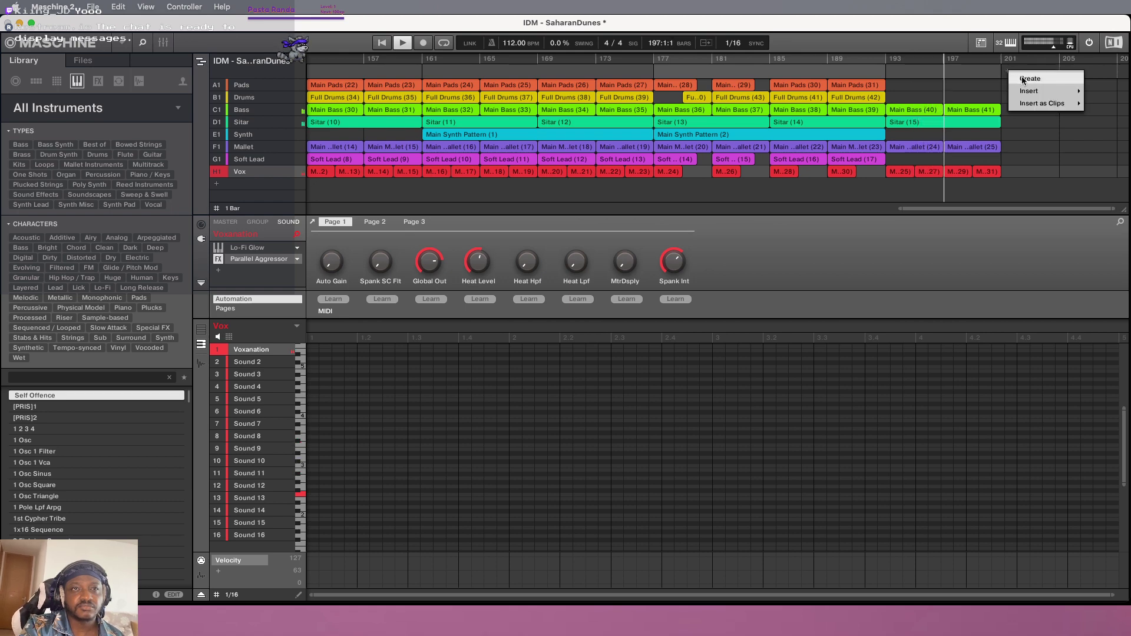
mouse_move(1035, 93)
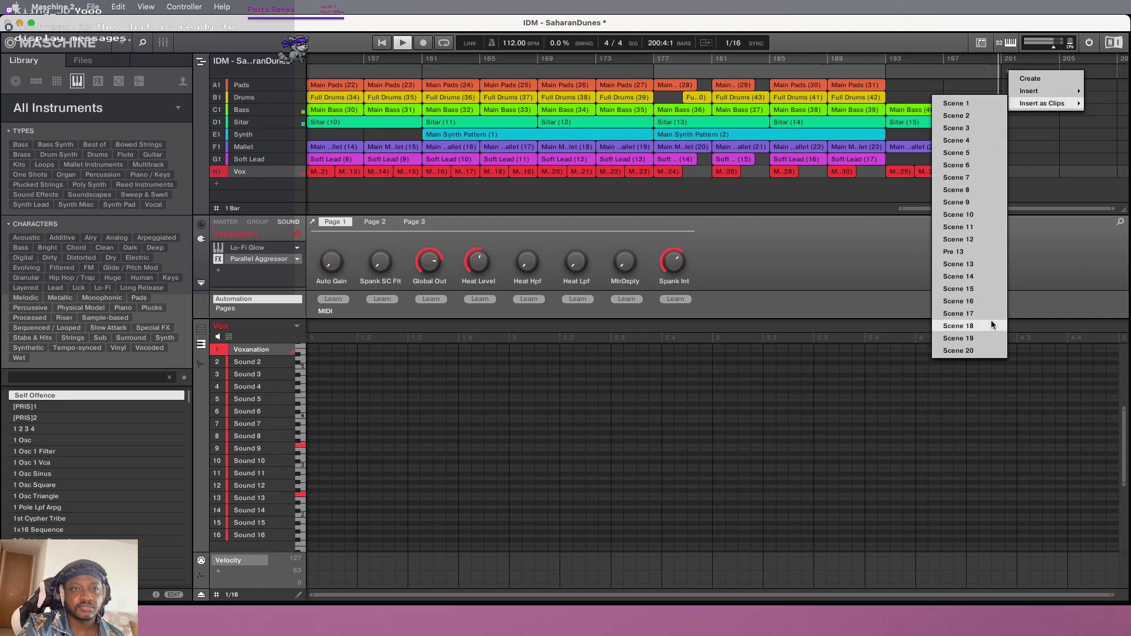
click(978, 334)
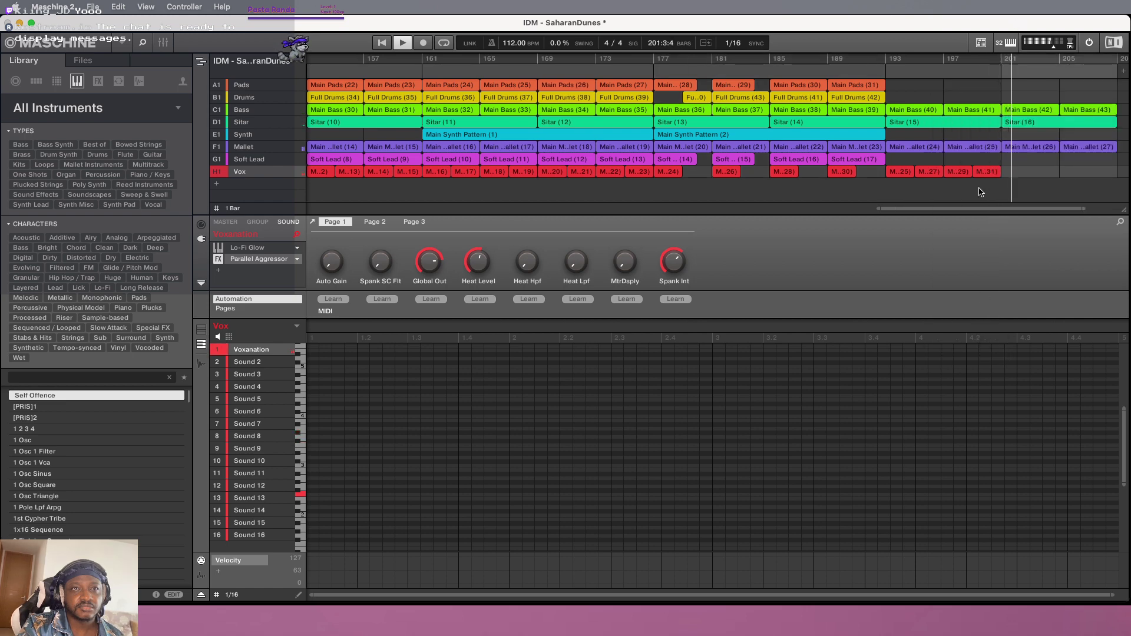
Insert Scene 19 as clips twice in a row, at bars 209 and 213
scroll(971, 213, right, 4)
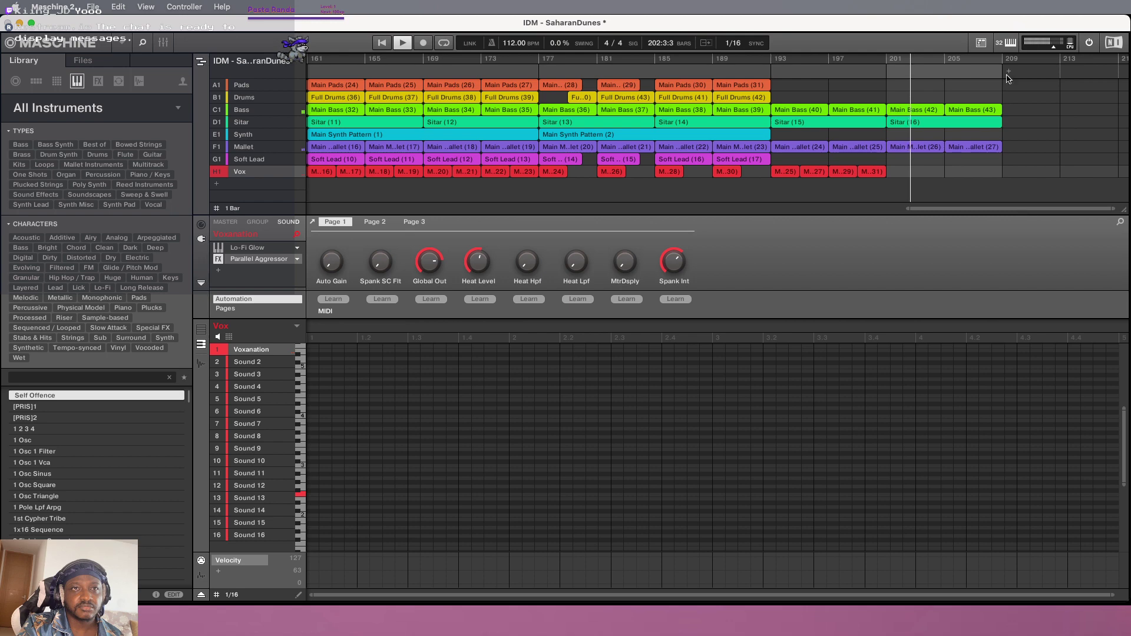
right_click(1010, 75)
mouse_move(1034, 105)
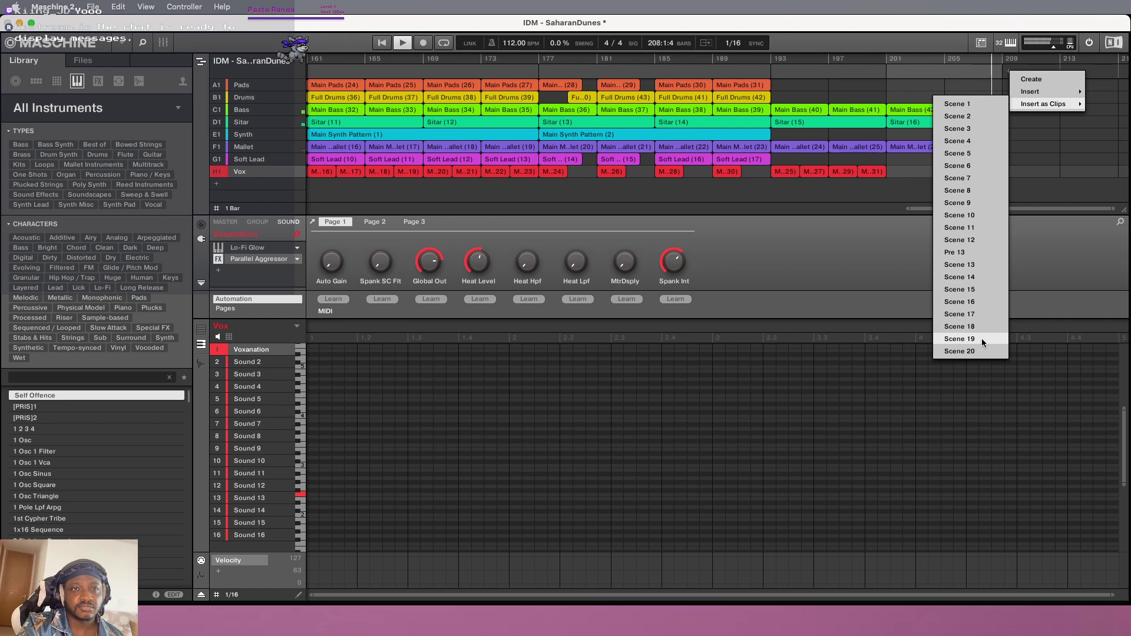
click(982, 338)
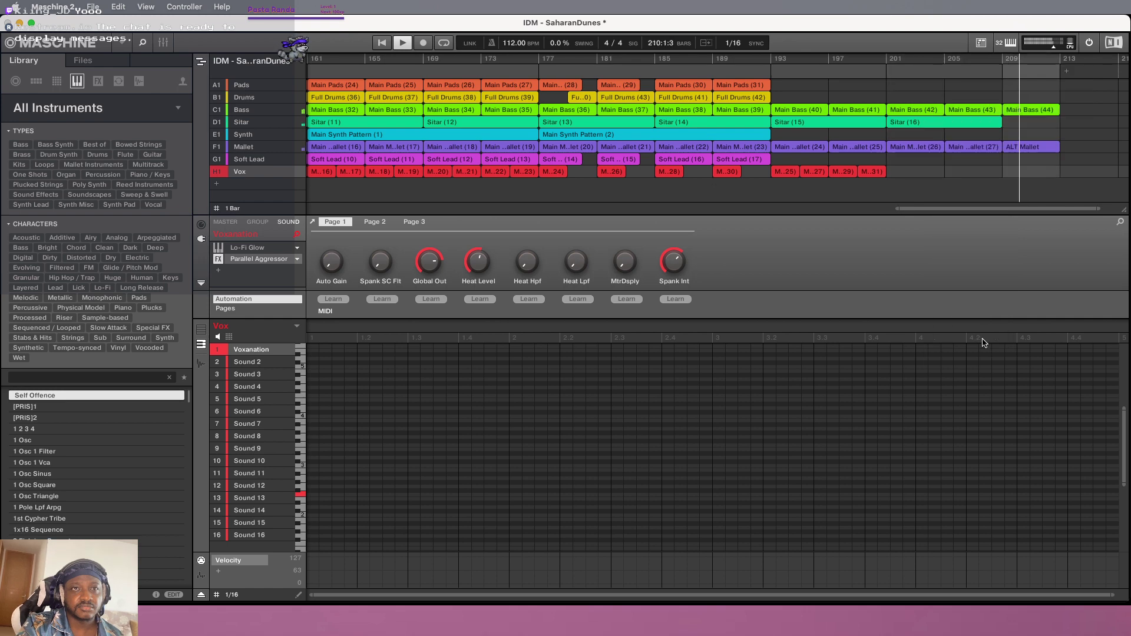
scroll(1012, 212, right, 2)
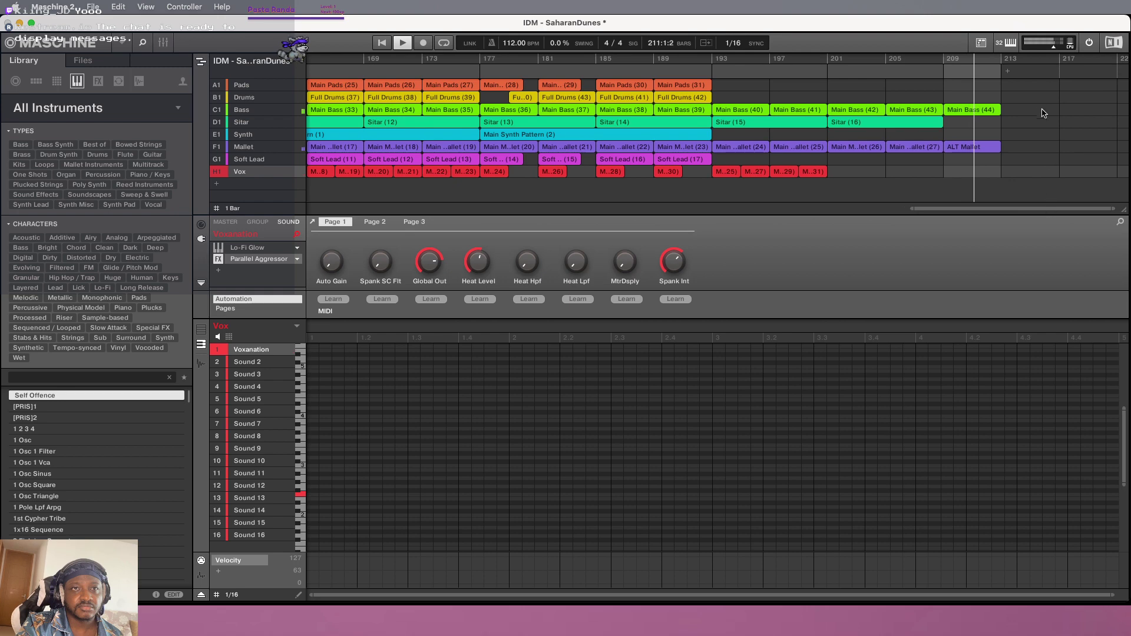
right_click(1012, 79)
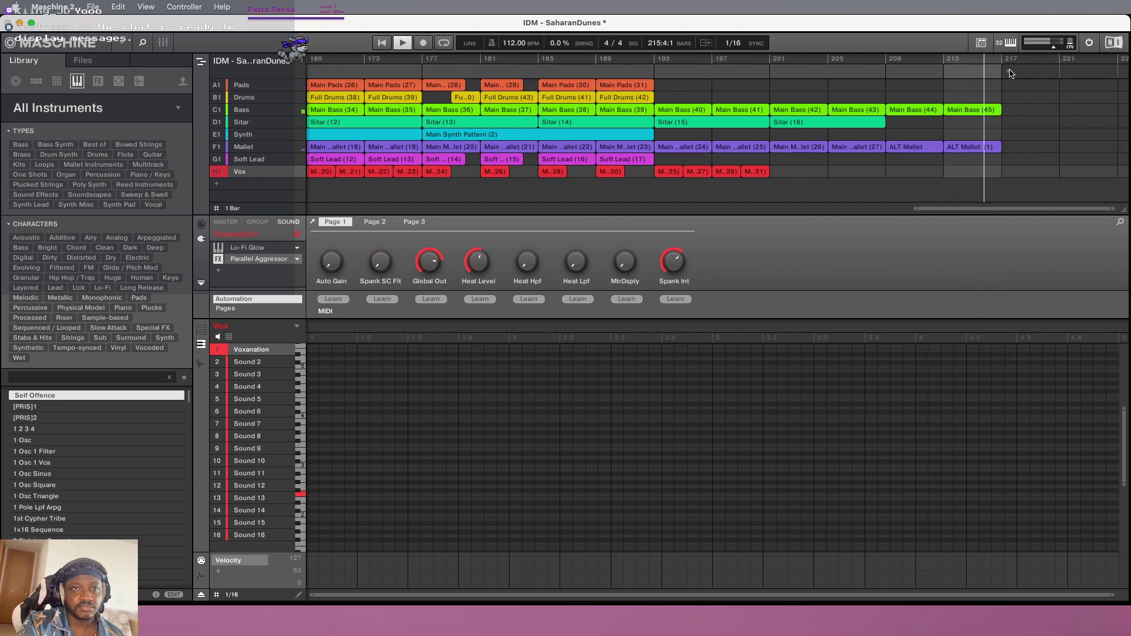
Insert Scene 20 as clips at bars 217 and 221 to end the song at bar 225
right_click(1011, 71)
mouse_move(1028, 107)
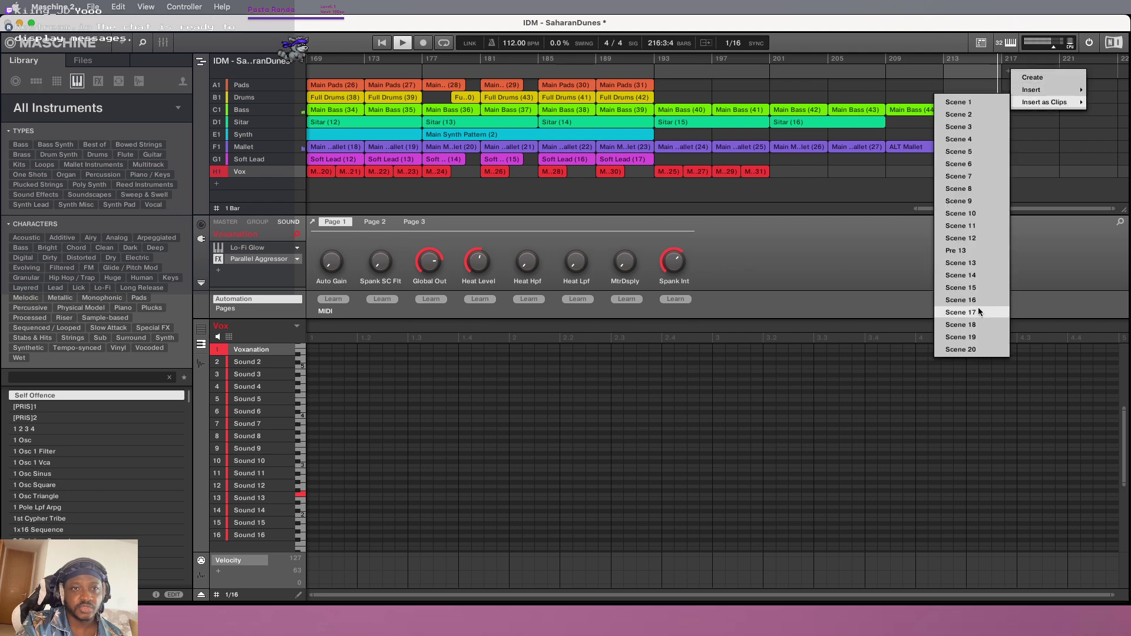
click(972, 349)
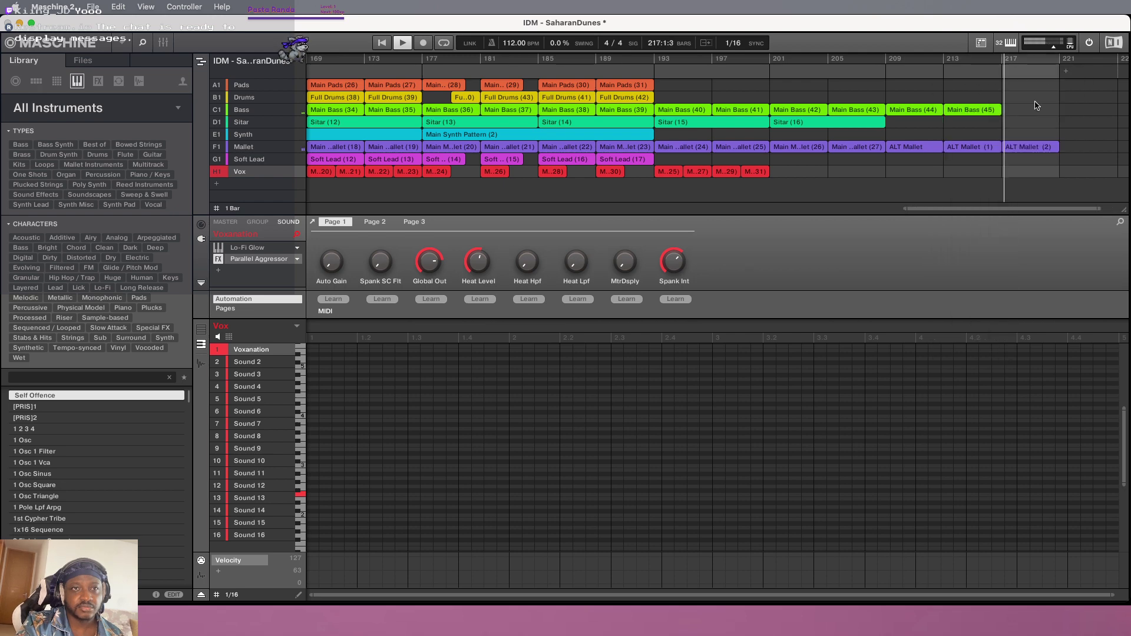
right_click(1052, 73)
mouse_move(1083, 103)
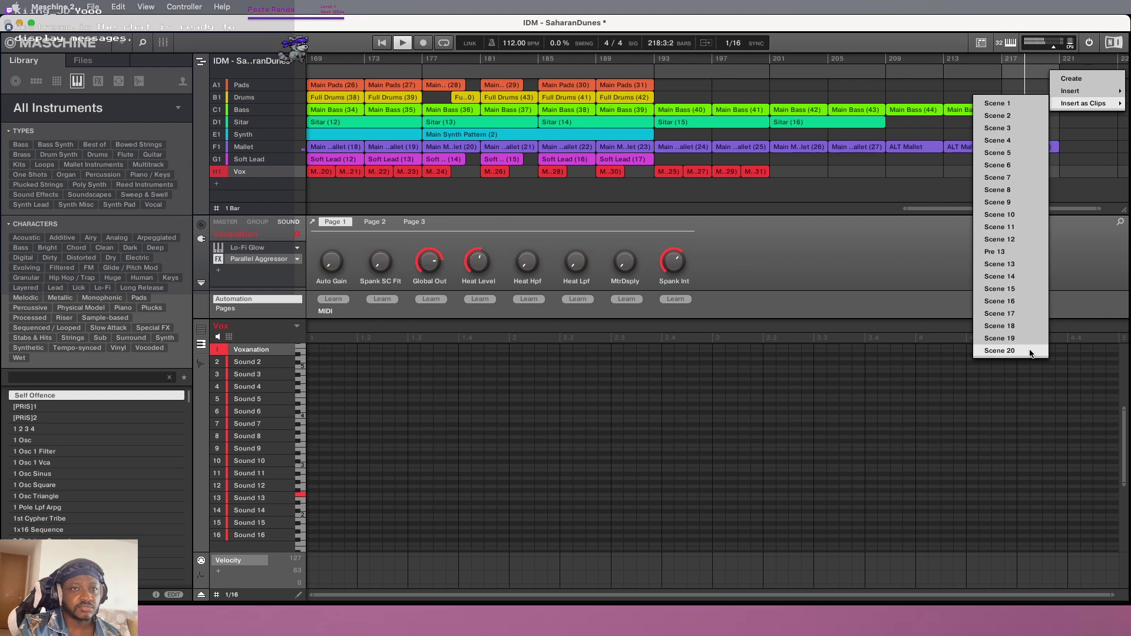
click(1001, 351)
Save the SaharanDunes project with the complete arrangement in view
drag(1017, 210, 1017, 248)
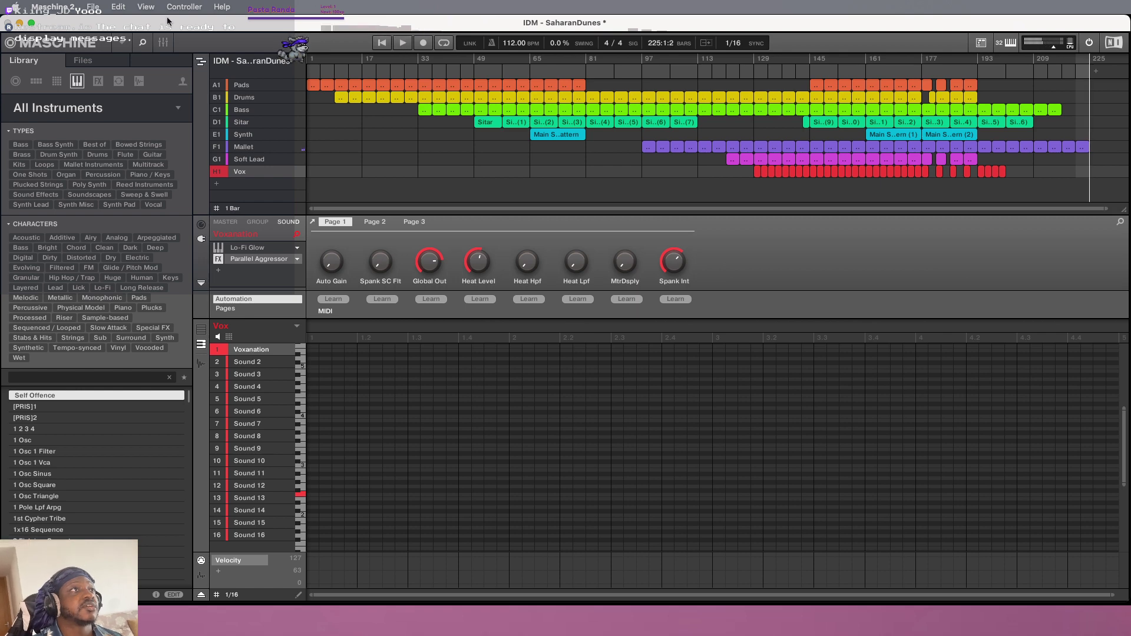
click(92, 7)
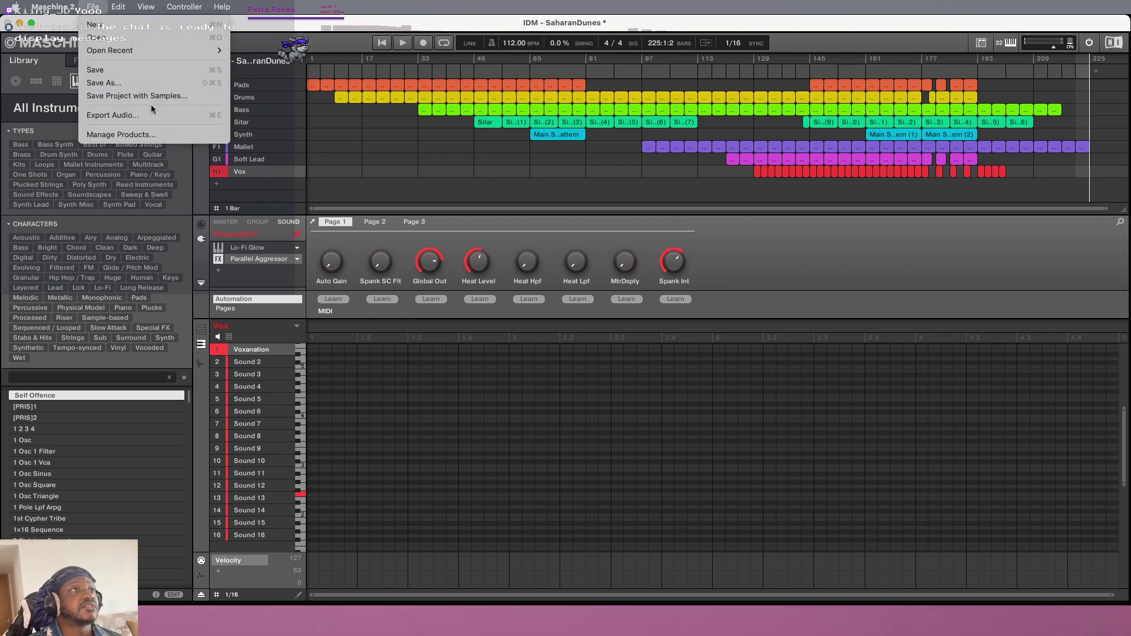
click(144, 70)
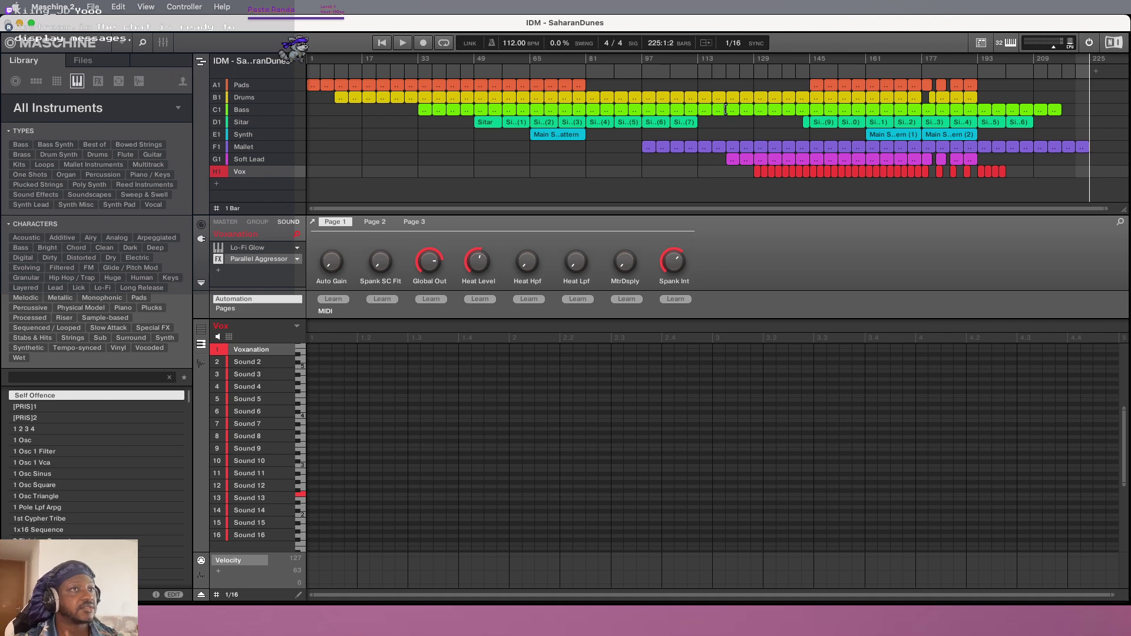
Play the whole arrangement from the start, and select the last Mallet clip at bar 221
scroll(494, 213, down, 3)
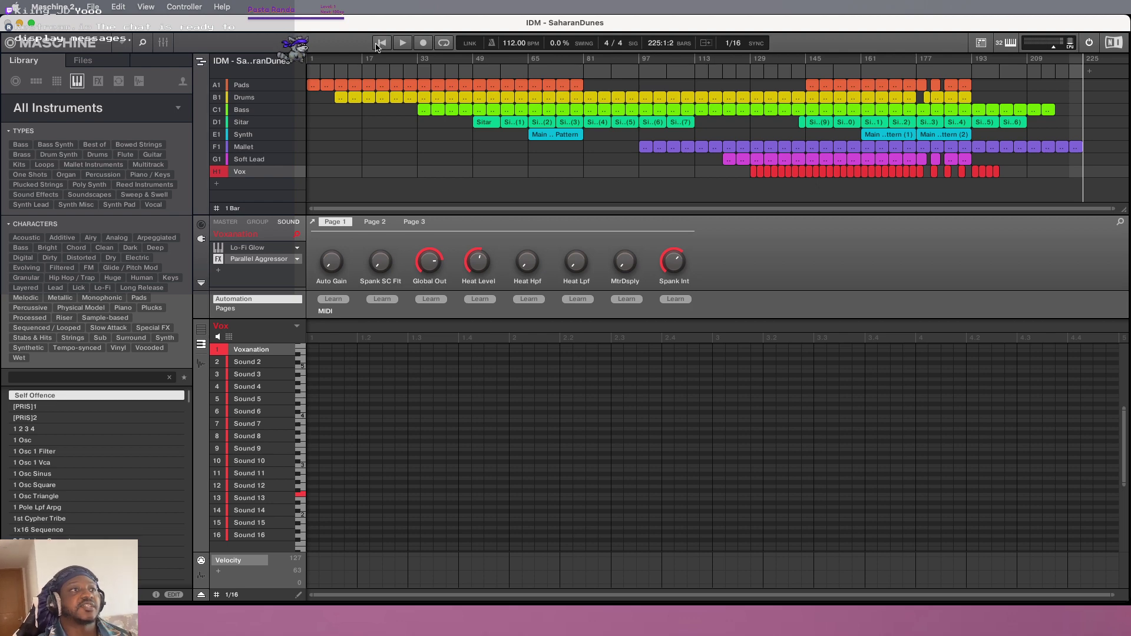
click(378, 45)
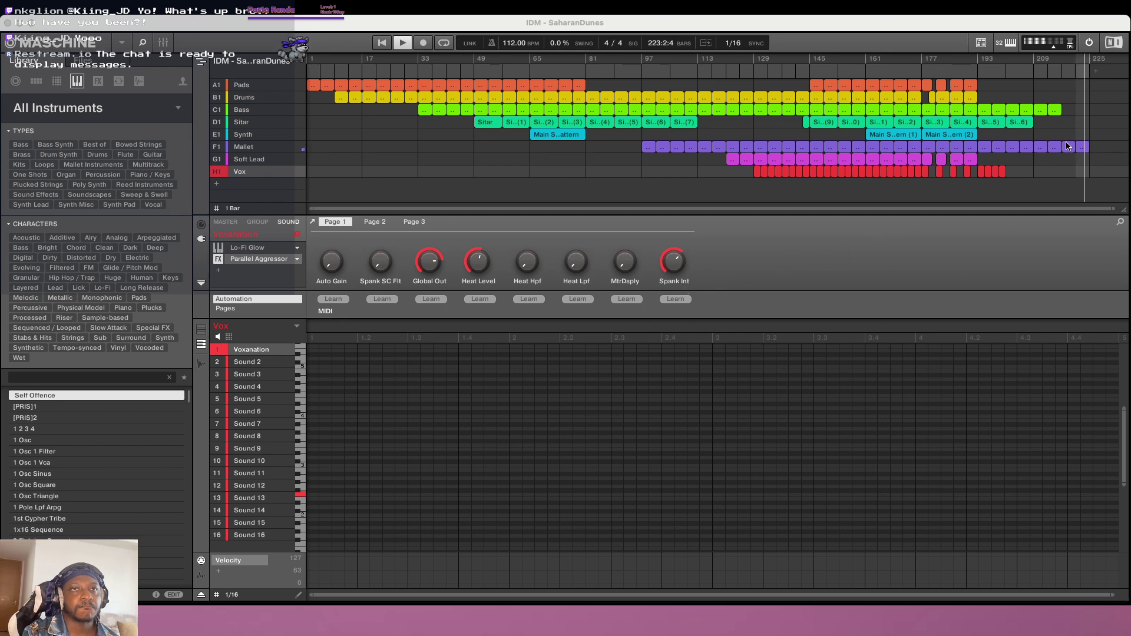
click(1083, 147)
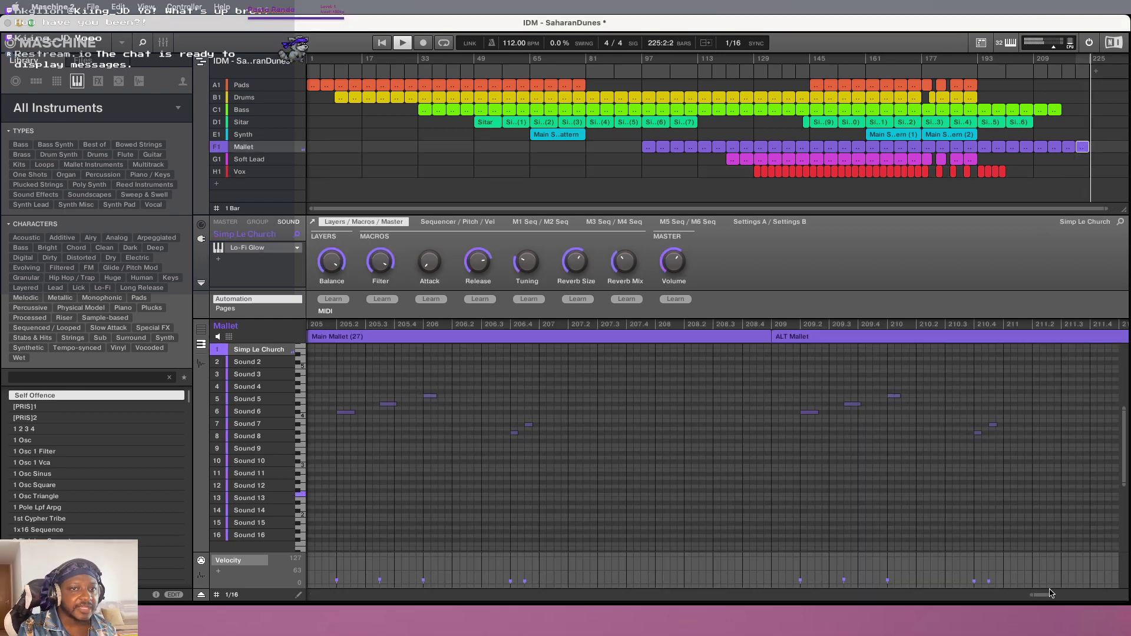
Delete the closing notes in bar 224 of the last Mallet clip and compare it with the preceding ALT Mallet clip
drag(1041, 597, 1094, 596)
drag(671, 440, 585, 386)
key(Delete)
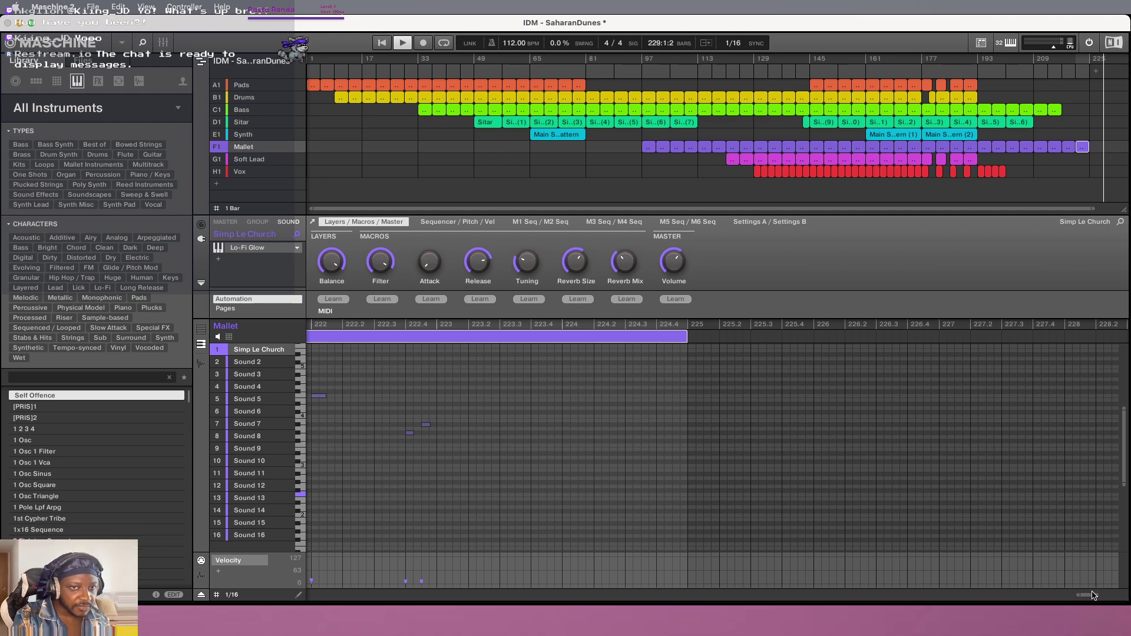
drag(1087, 595, 1064, 595)
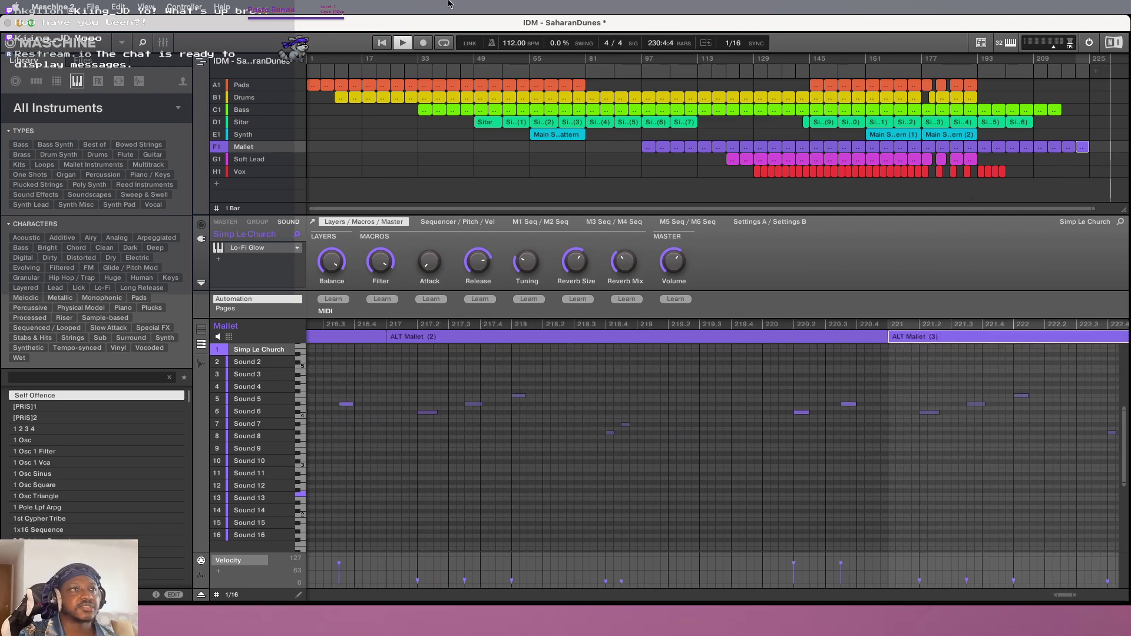
Stop playback and save the SaharanDunes project
click(403, 43)
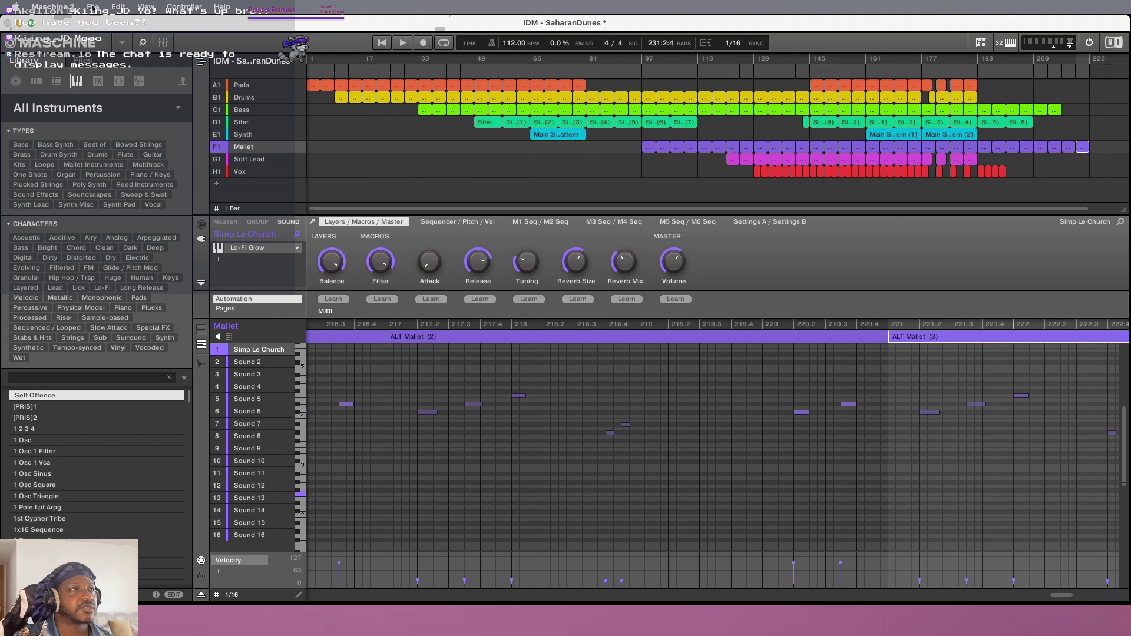
click(93, 7)
click(112, 72)
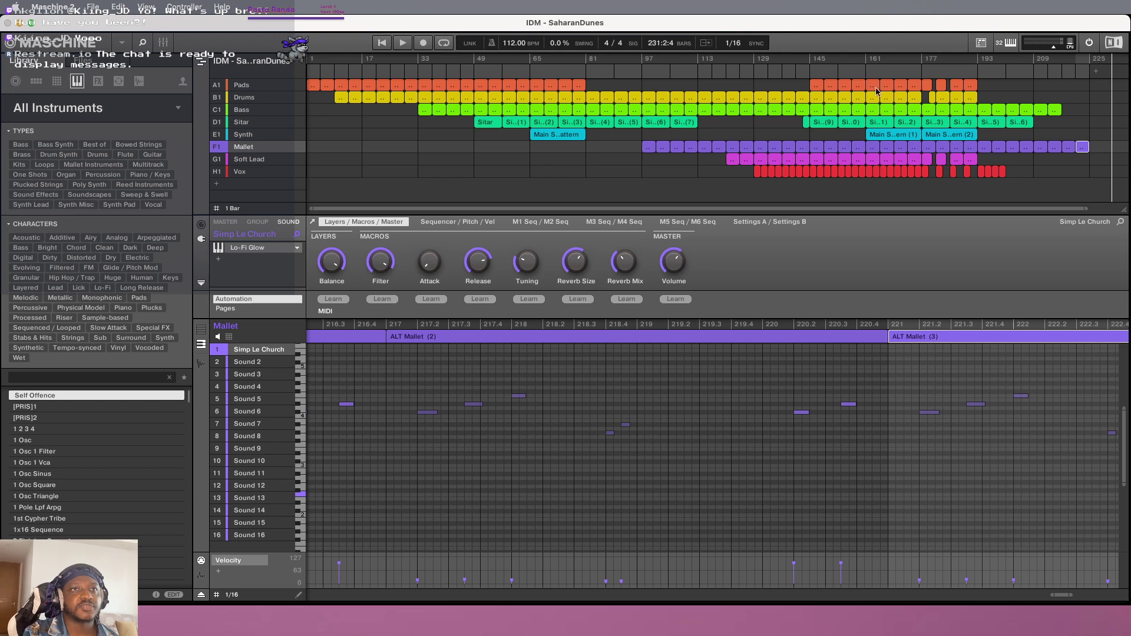
Turn on looping and set the loop range to bars 161 to 177 with the playhead at bar 161
click(444, 43)
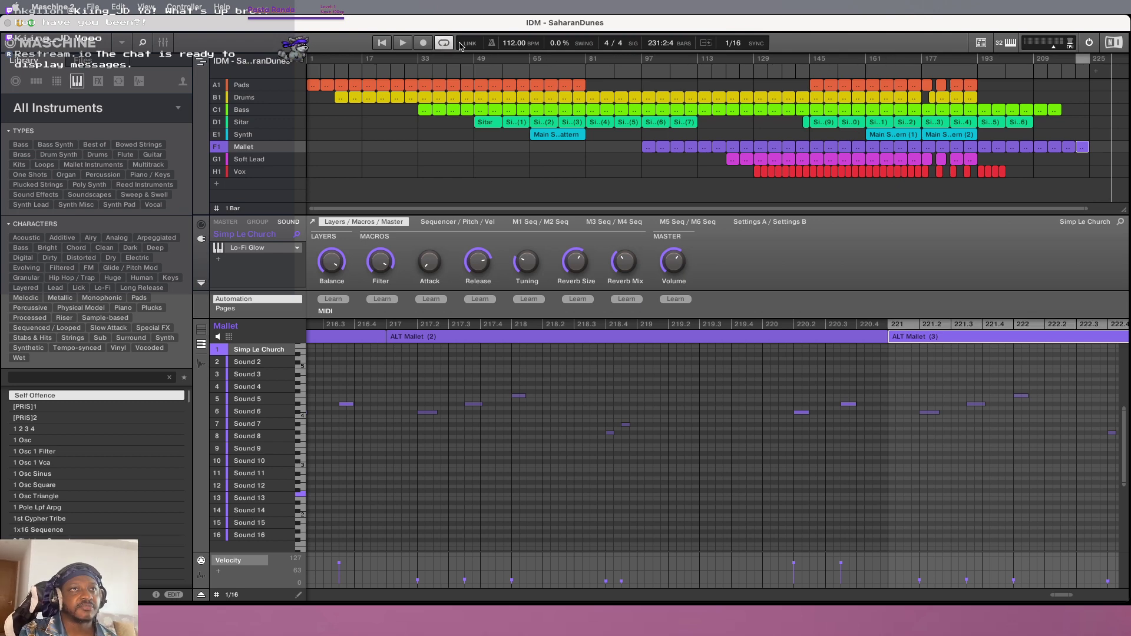
click(882, 70)
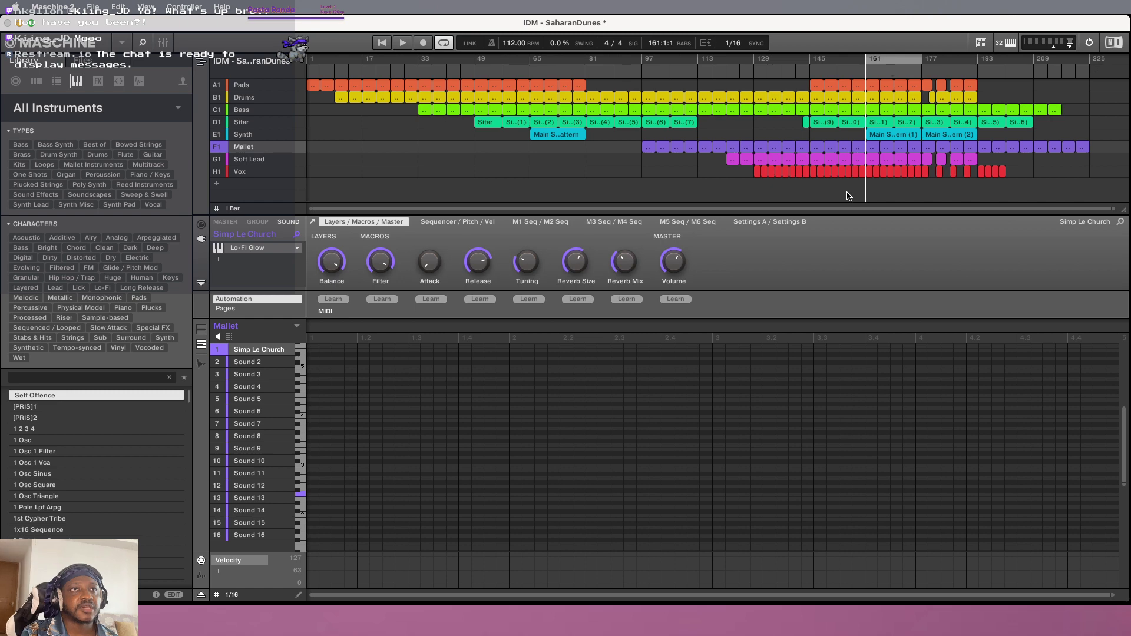
Add Ozone 9 after the Limiter on the master channel and place its plug-in window below the arrangement
click(226, 222)
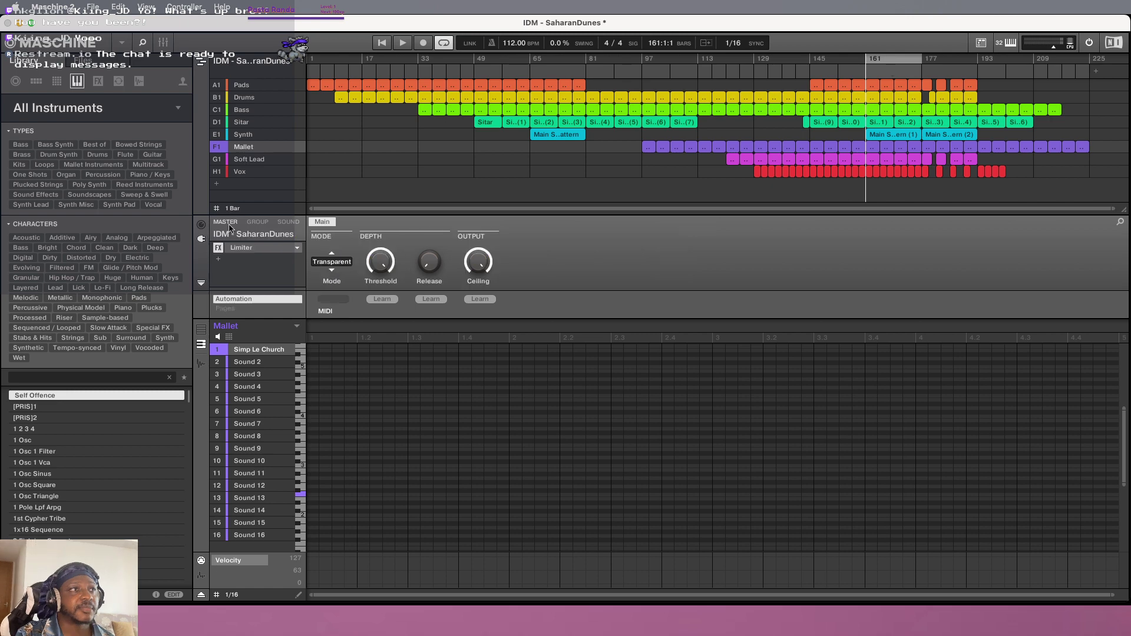
click(218, 260)
mouse_move(272, 209)
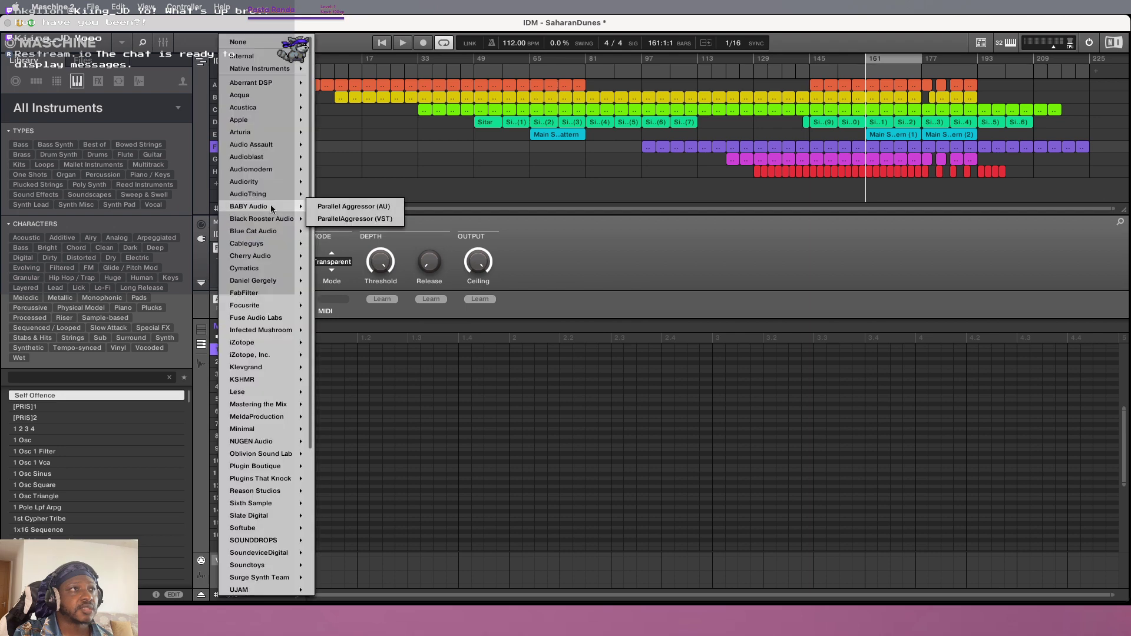
mouse_move(251, 357)
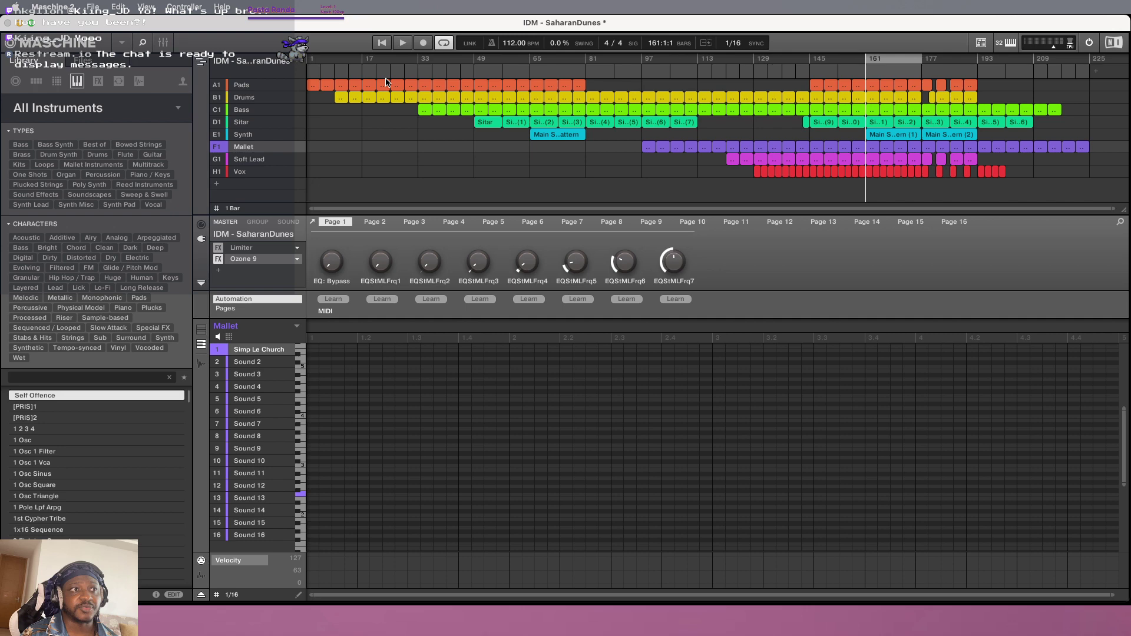
click(238, 262)
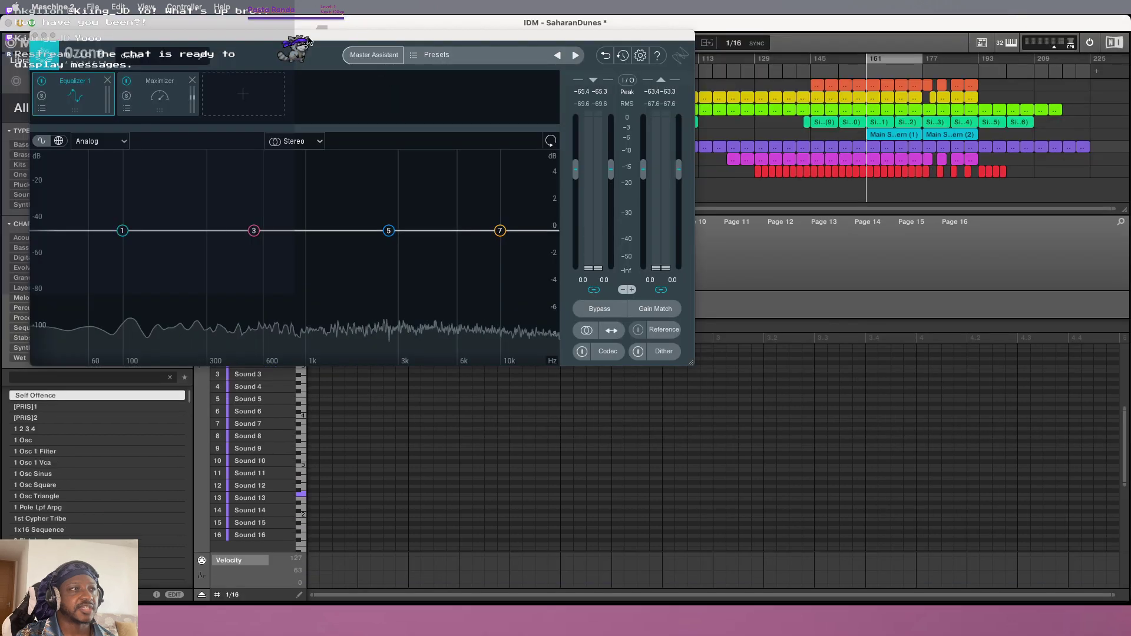
drag(309, 41, 567, 222)
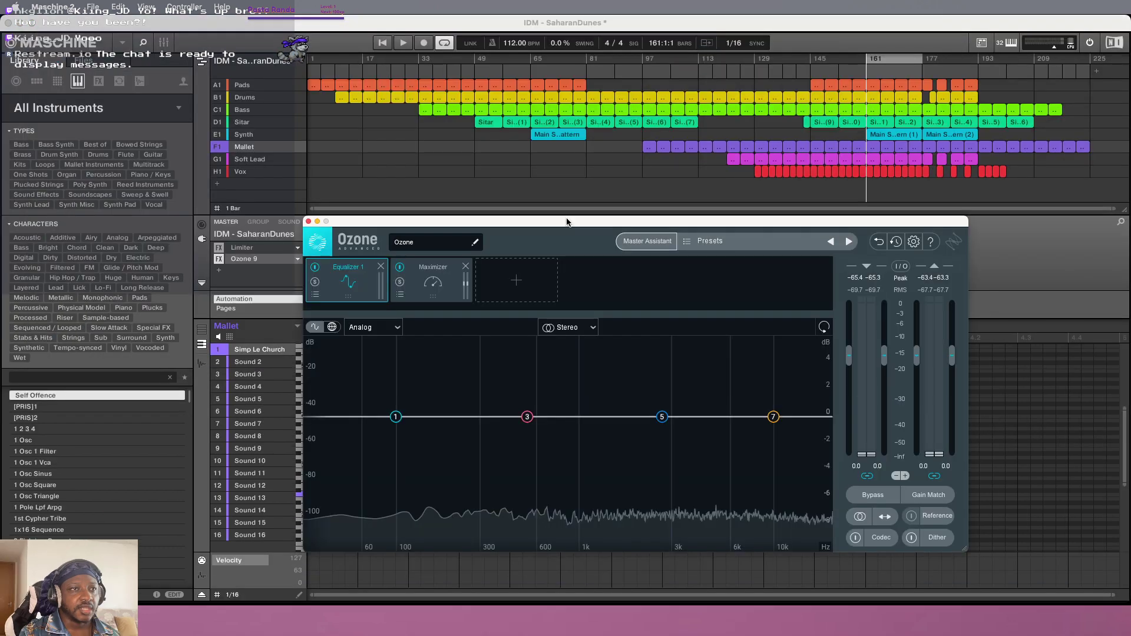
Start Ozone's Master Assistant and choose the Vintage modules
click(642, 244)
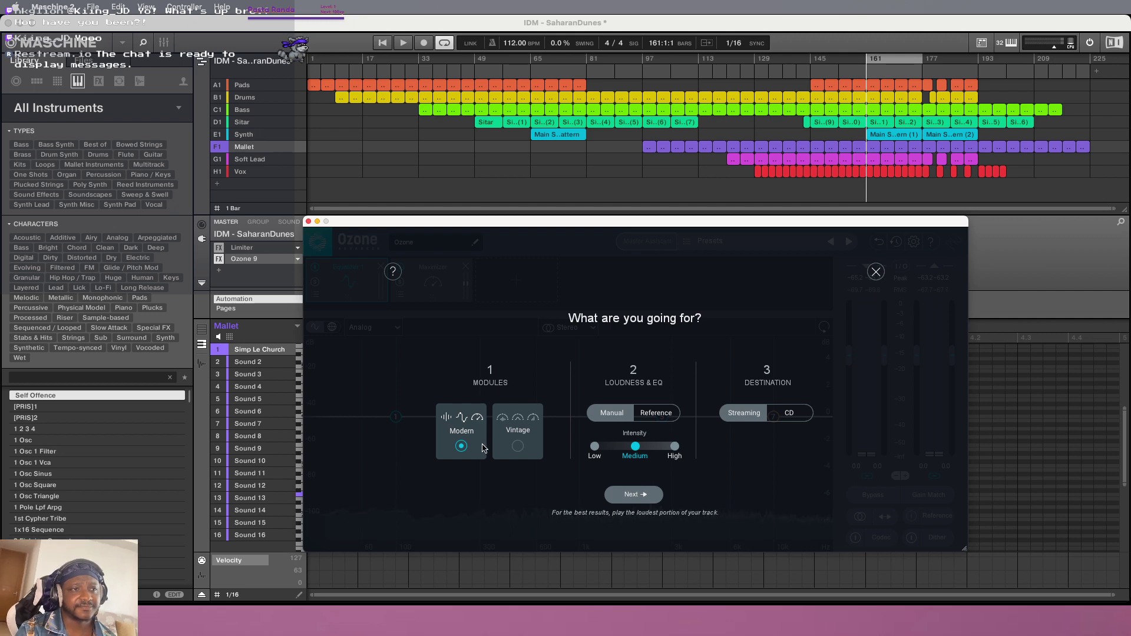
click(517, 446)
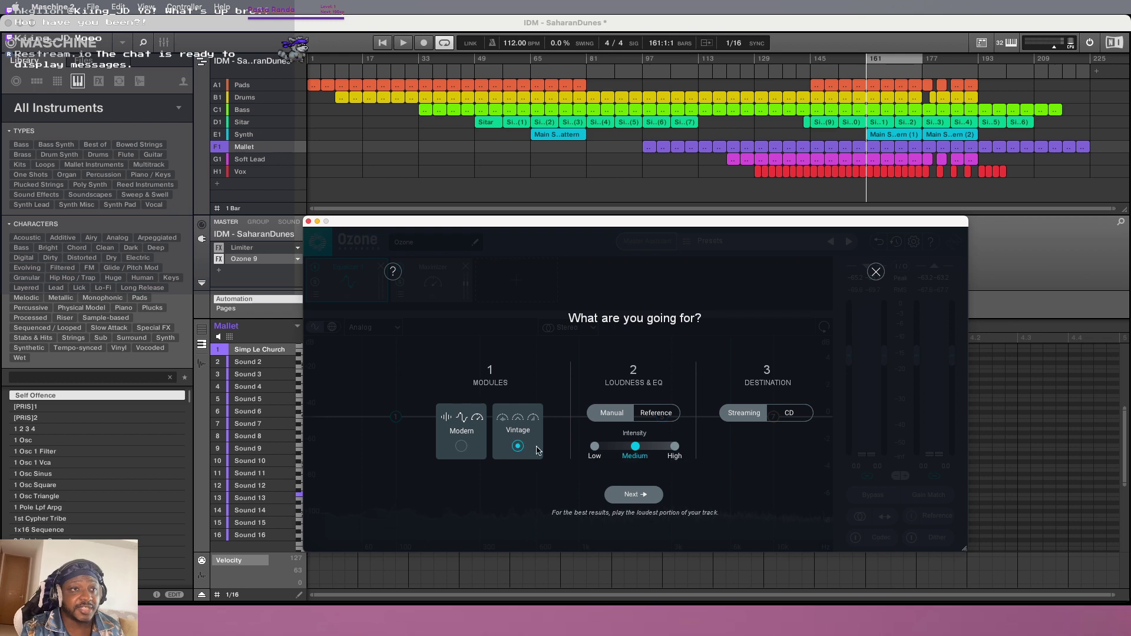